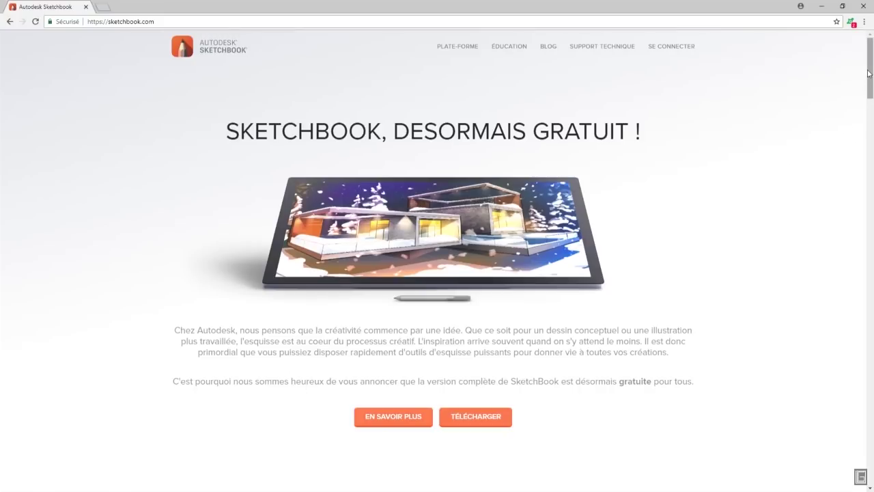
Step: Look through the SketchBook web page's free-version announcement, drawing features and device availability
{"action": "left_click_drag", "start_coordinate": [872, 46], "coordinate": [872, 90]}
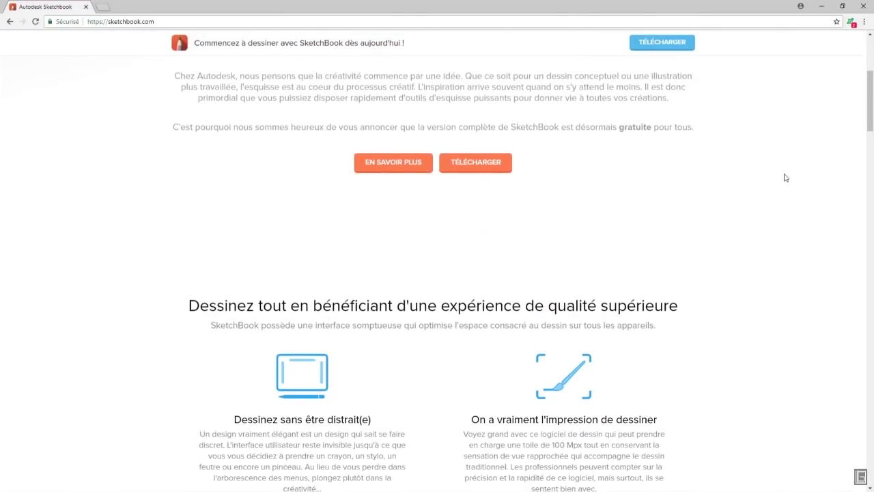
{"action": "scroll", "coordinate": [784, 177], "scroll_direction": "down", "scroll_amount": 3}
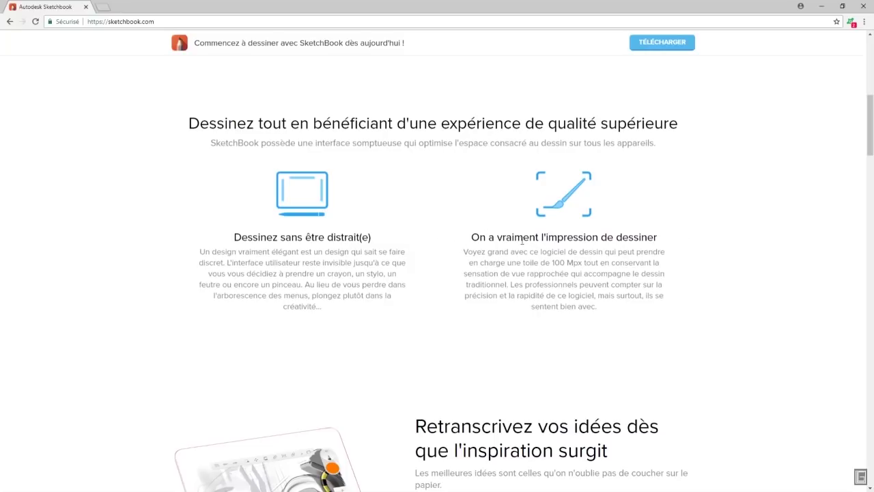
{"action": "scroll", "coordinate": [712, 253], "scroll_direction": "down", "scroll_amount": 1}
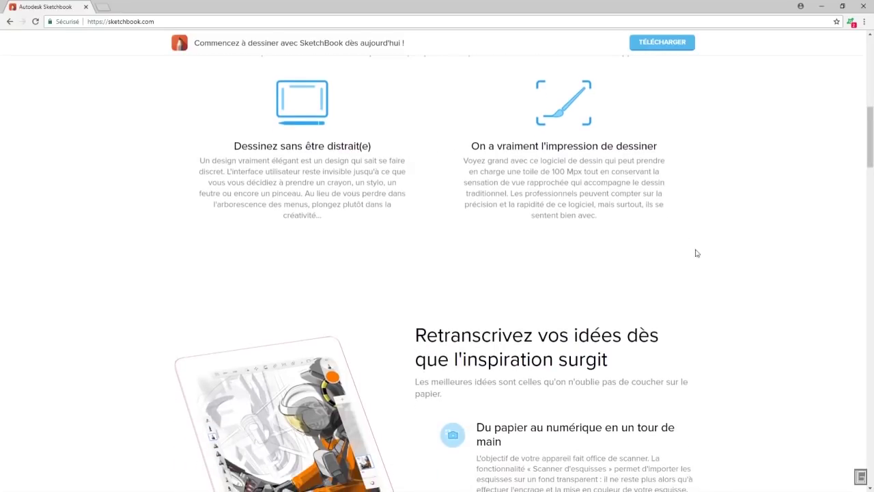
{"action": "scroll", "coordinate": [780, 279], "scroll_direction": "down", "scroll_amount": 3}
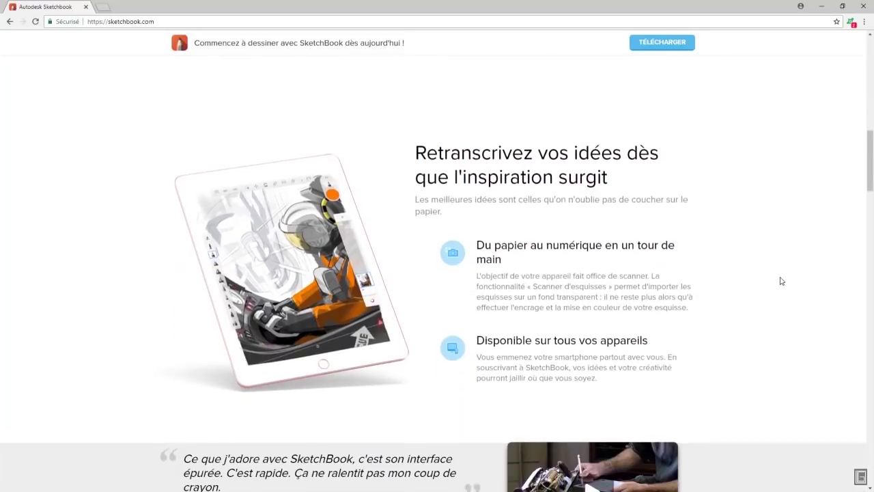
{"action": "scroll", "coordinate": [781, 280], "scroll_direction": "down", "scroll_amount": 2}
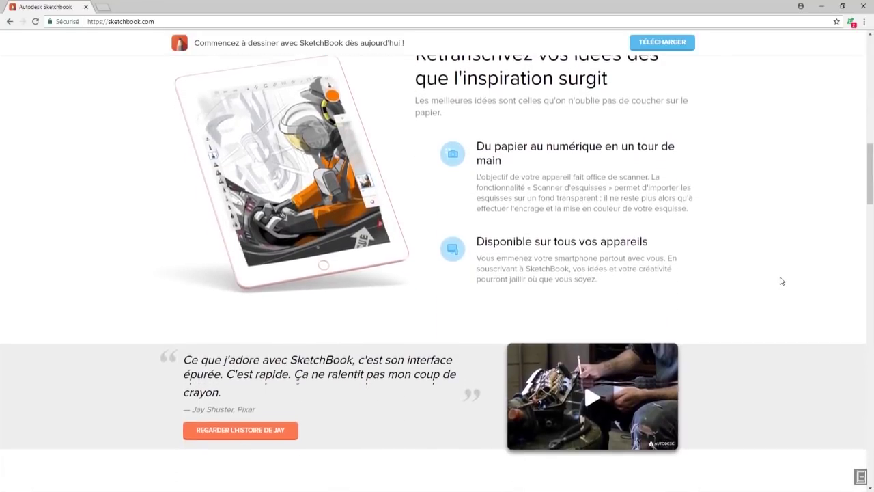
{"action": "scroll", "coordinate": [781, 281], "scroll_direction": "up", "scroll_amount": 2}
{"action": "scroll", "coordinate": [781, 281], "scroll_direction": "up", "scroll_amount": 6}
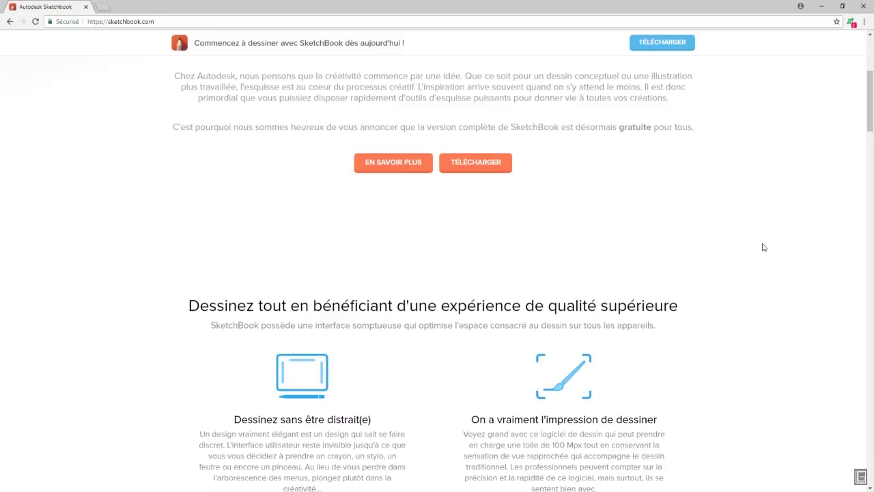
{"action": "scroll", "coordinate": [762, 254], "scroll_direction": "up", "scroll_amount": 3}
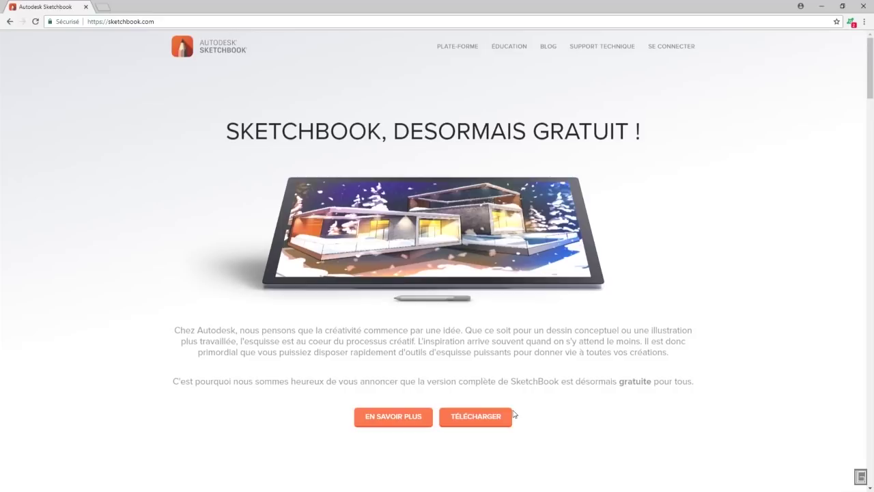
Step: Start downloading the SketchBook installer from the website and cancel the download in progress
{"action": "left_click", "coordinate": [482, 422]}
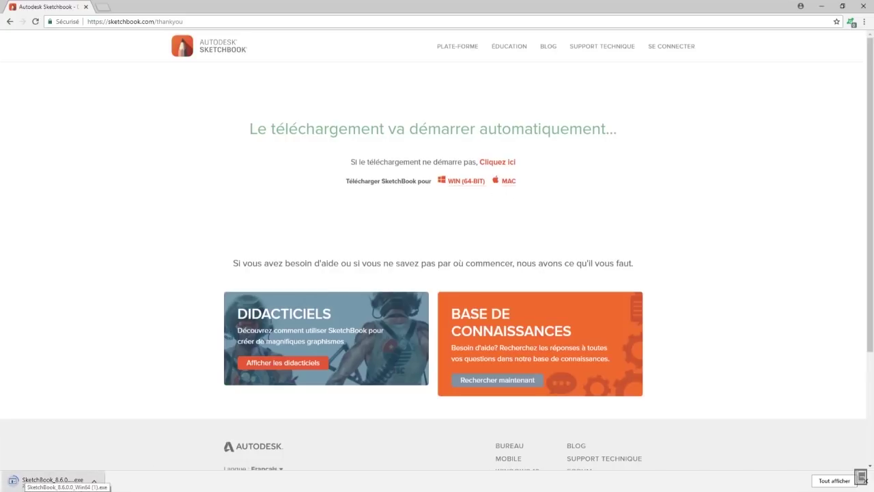
{"action": "left_click", "coordinate": [94, 481]}
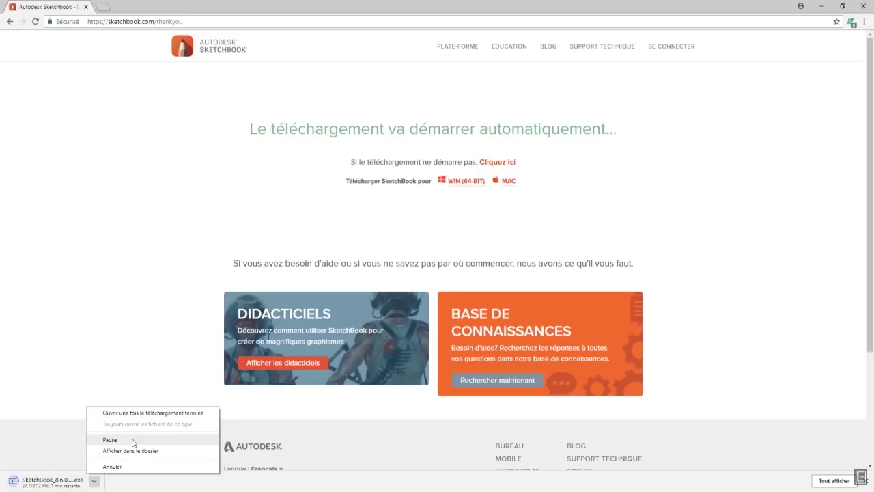
{"action": "left_click", "coordinate": [113, 466]}
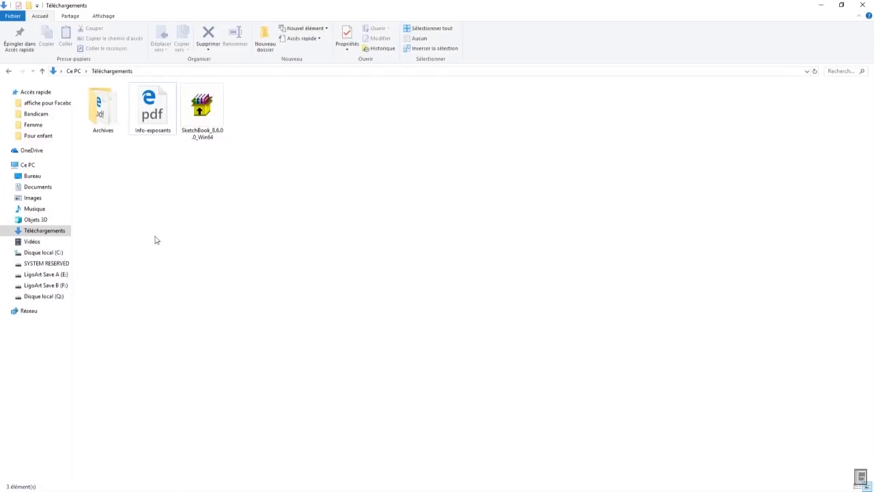
Step: Run the downloaded SketchBook_8.6.0.0_Win64 installer and accept the licence agreement for France
{"action": "double_click", "coordinate": [206, 114]}
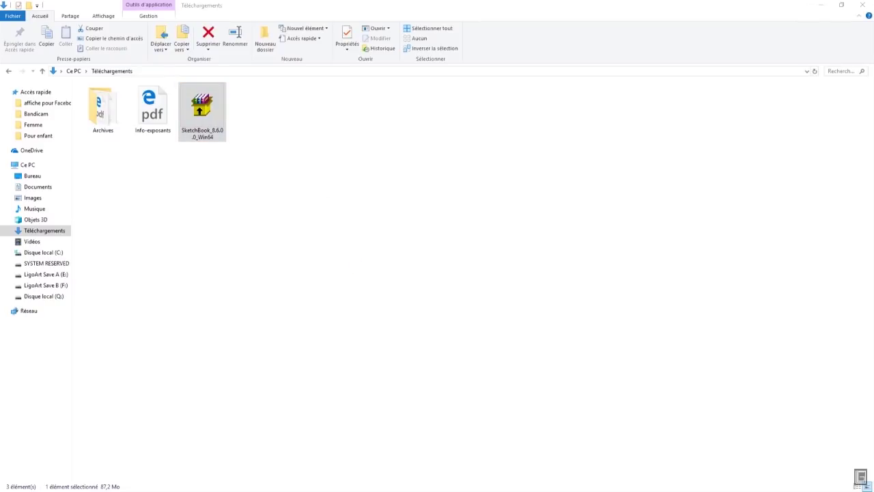
{"action": "mouse_move", "coordinate": [7, 130]}
{"action": "left_mouse_down"}
{"action": "mouse_move", "coordinate": [326, 146]}
{"action": "mouse_move", "coordinate": [361, 97]}
{"action": "mouse_move", "coordinate": [393, 125]}
{"action": "left_mouse_up"}
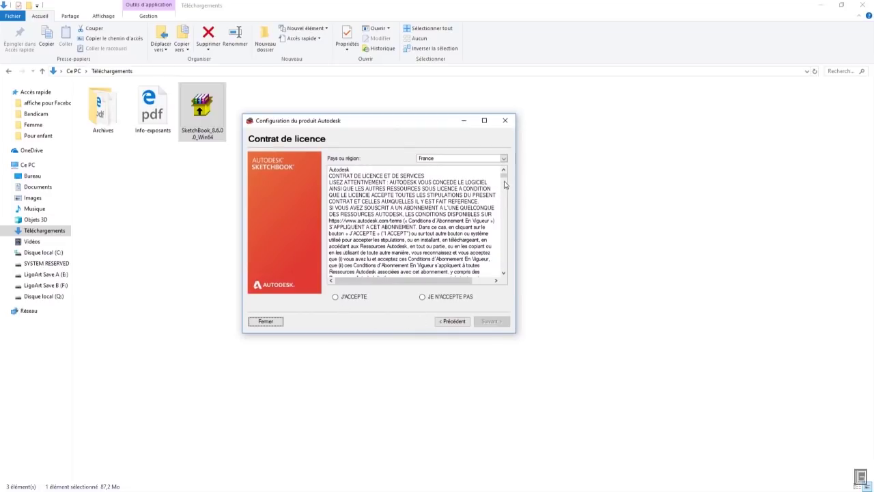
{"action": "mouse_move", "coordinate": [503, 179]}
{"action": "left_mouse_down"}
{"action": "mouse_move", "coordinate": [503, 244]}
{"action": "mouse_move", "coordinate": [503, 174]}
{"action": "left_mouse_up"}
{"action": "left_click", "coordinate": [336, 299]}
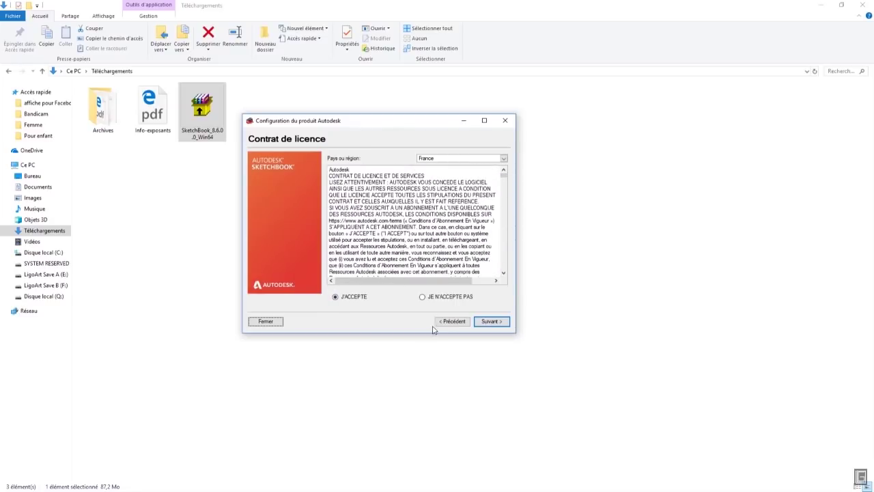
{"action": "left_click", "coordinate": [491, 321]}
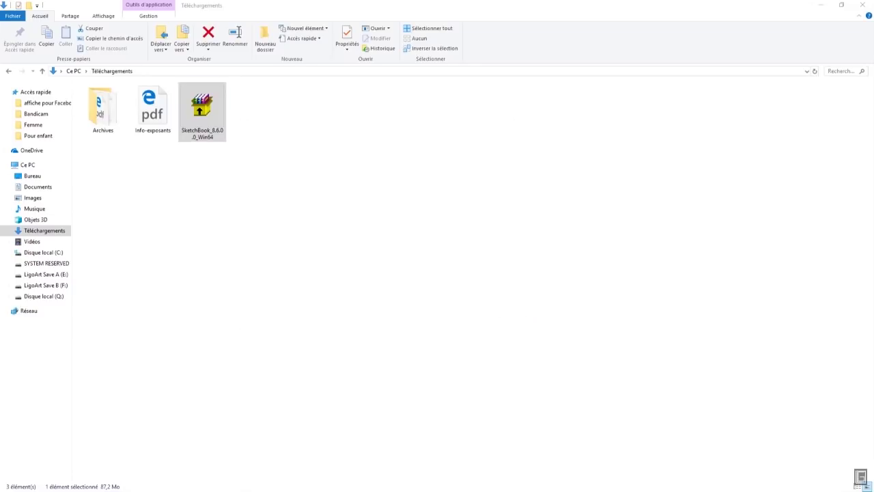
Step: Install SketchBook in C:\Program Files\Autodesk\SketchBook\ with the quick launch and desktop shortcuts and the .TIF/.TIFF file association
{"action": "mouse_move", "coordinate": [194, 208]}
{"action": "left_mouse_down"}
{"action": "mouse_move", "coordinate": [415, 226]}
{"action": "mouse_move", "coordinate": [449, 164]}
{"action": "mouse_move", "coordinate": [449, 139]}
{"action": "mouse_move", "coordinate": [471, 141]}
{"action": "left_mouse_up"}
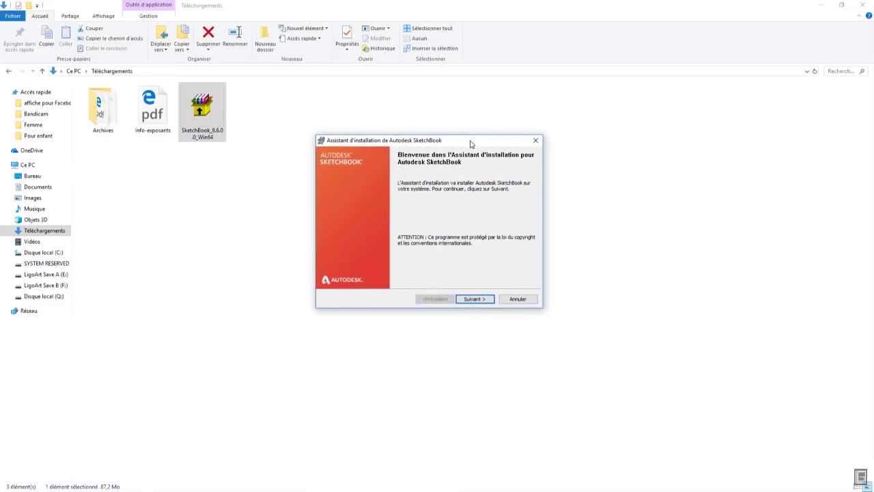
{"action": "left_click", "coordinate": [482, 301]}
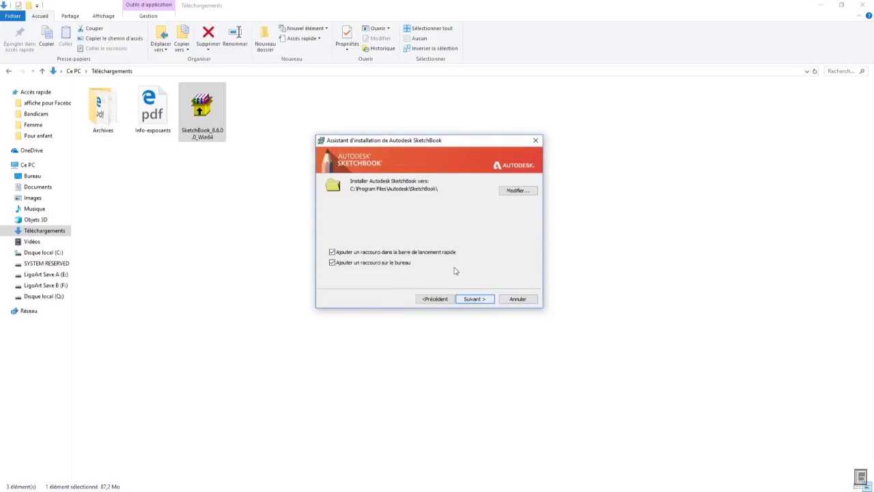
{"action": "left_click", "coordinate": [482, 300]}
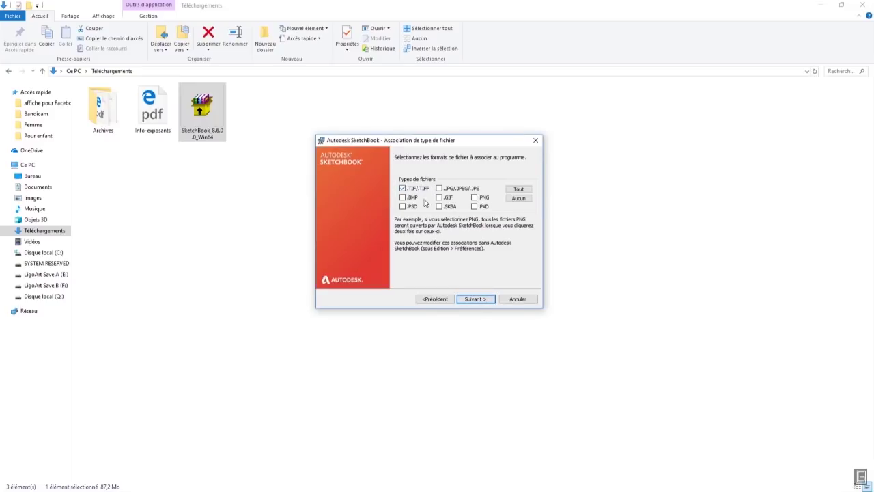
{"action": "left_click", "coordinate": [476, 301]}
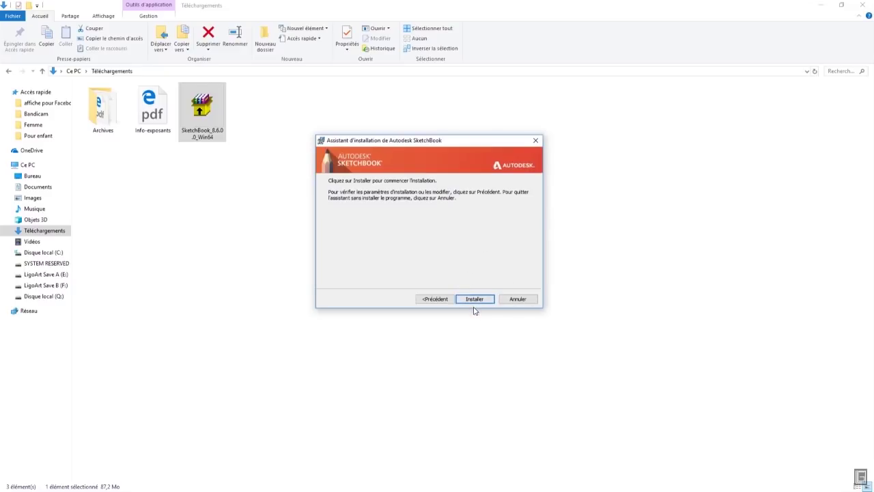
{"action": "left_click", "coordinate": [482, 300]}
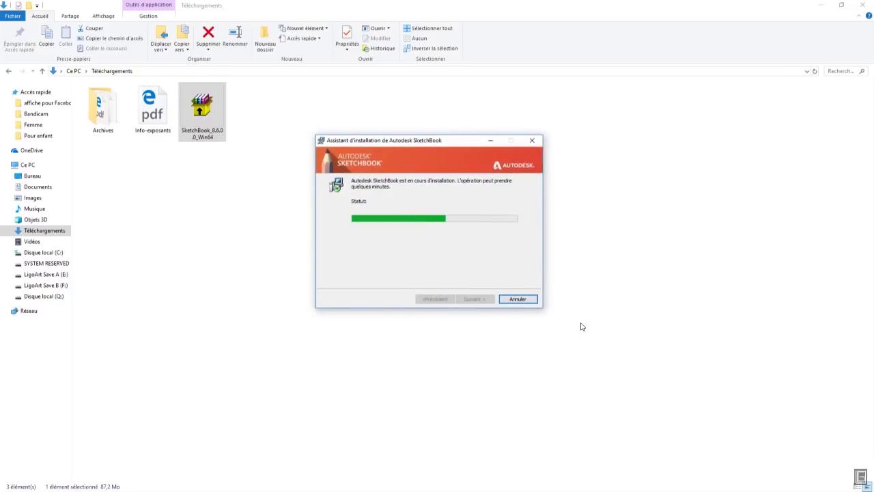
Step: Close the downloads folder, turn off showing the Readme file and finish the SketchBook installation
{"action": "left_click", "coordinate": [861, 6]}
{"action": "left_click_drag", "start_coordinate": [438, 148], "coordinate": [395, 87]}
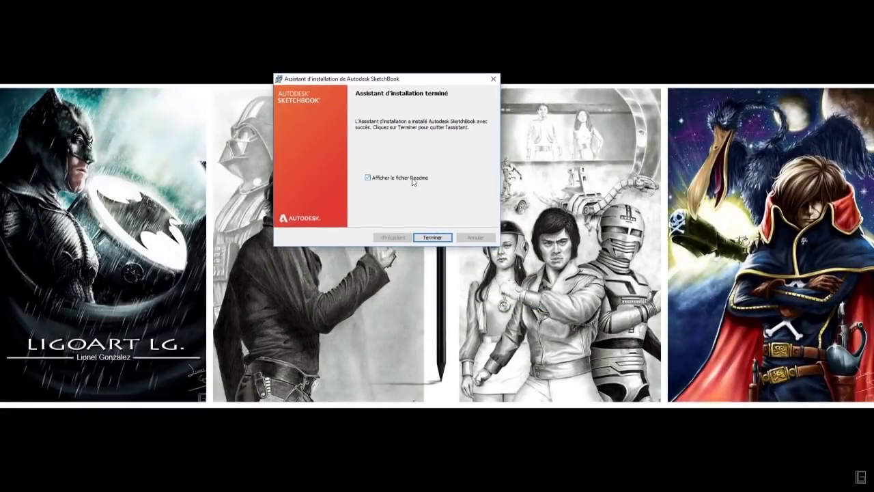
{"action": "left_click", "coordinate": [369, 177]}
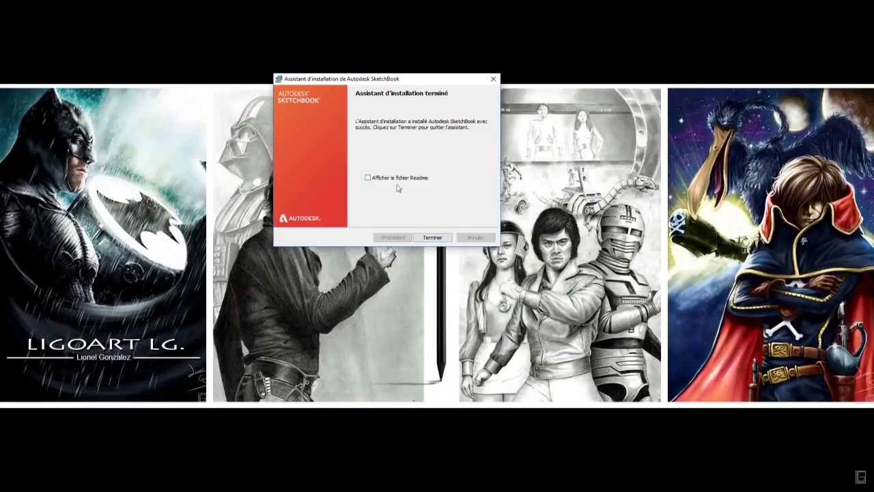
{"action": "left_click", "coordinate": [439, 241]}
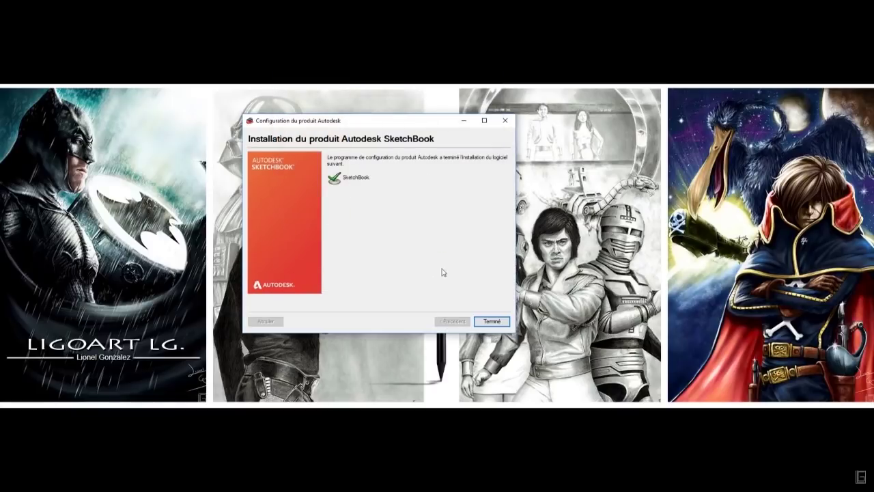
{"action": "left_click", "coordinate": [493, 318]}
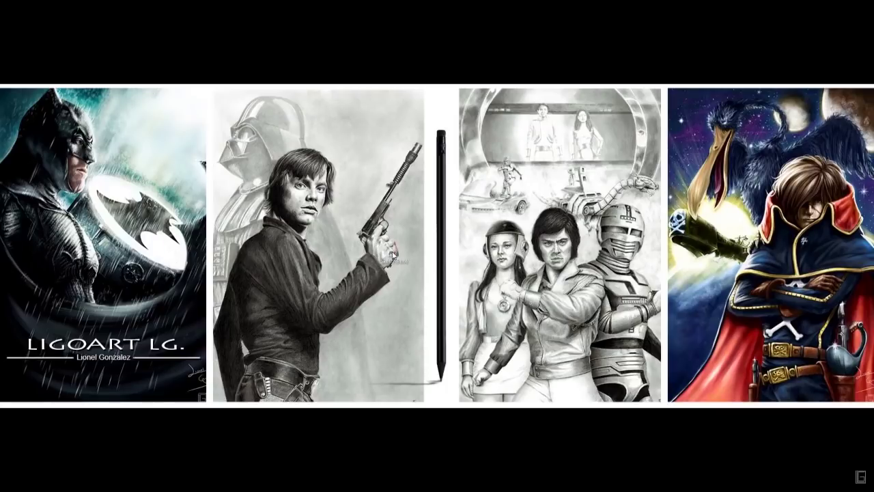
Step: Move the SketchBook shortcut to the desktop's upper-left corner and launch SketchBook
{"action": "mouse_move", "coordinate": [414, 238]}
{"action": "left_mouse_down"}
{"action": "mouse_move", "coordinate": [49, 69]}
{"action": "mouse_move", "coordinate": [33, 43]}
{"action": "left_mouse_up"}
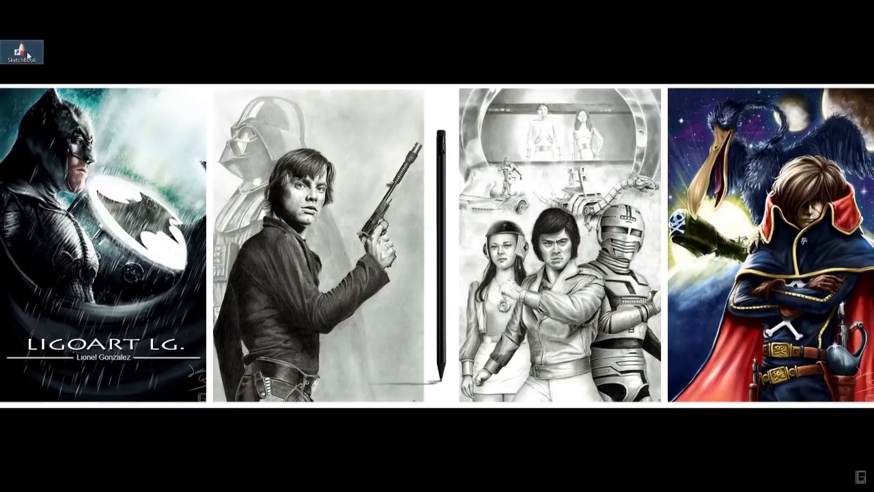
{"action": "left_click", "coordinate": [106, 59]}
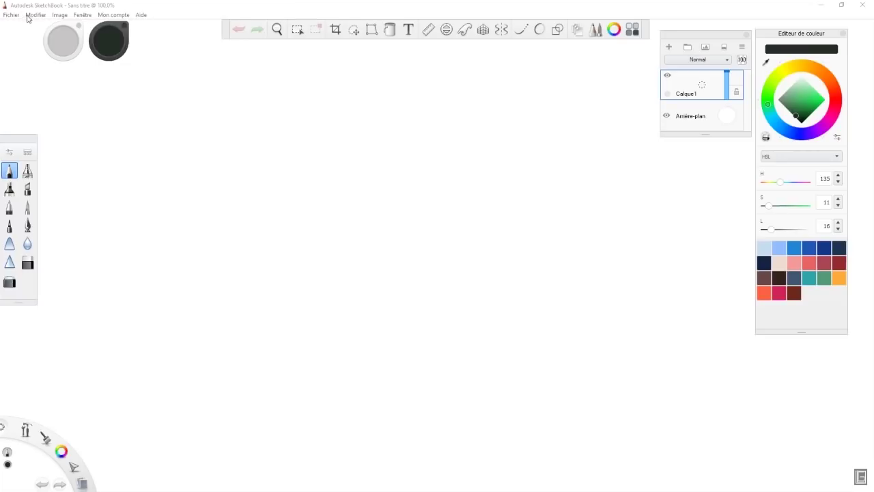
Step: Look through the account, help and file commands, including the FlipBook and recent-file options
{"action": "left_click", "coordinate": [125, 18]}
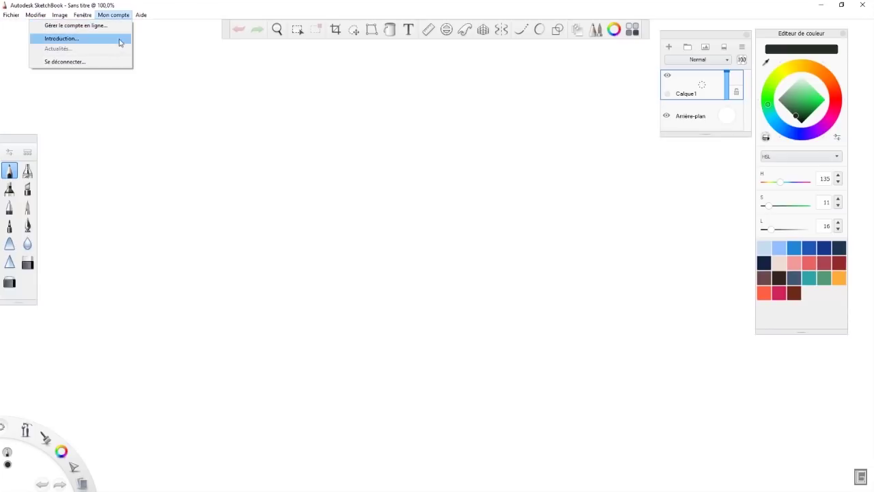
{"action": "mouse_move", "coordinate": [143, 15]}
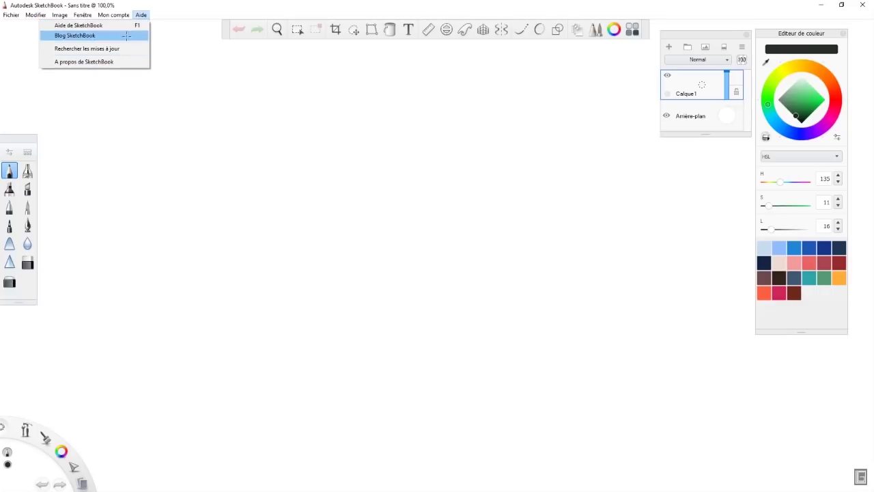
{"action": "left_click", "coordinate": [161, 11]}
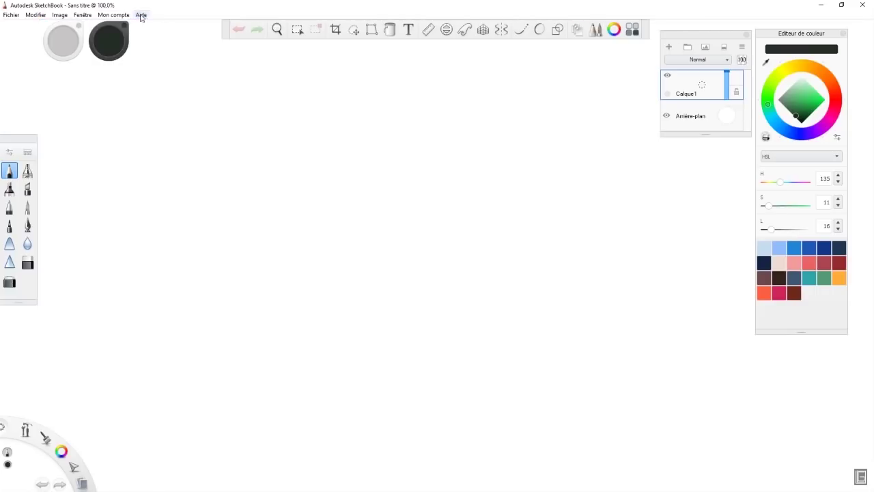
{"action": "left_click", "coordinate": [14, 19]}
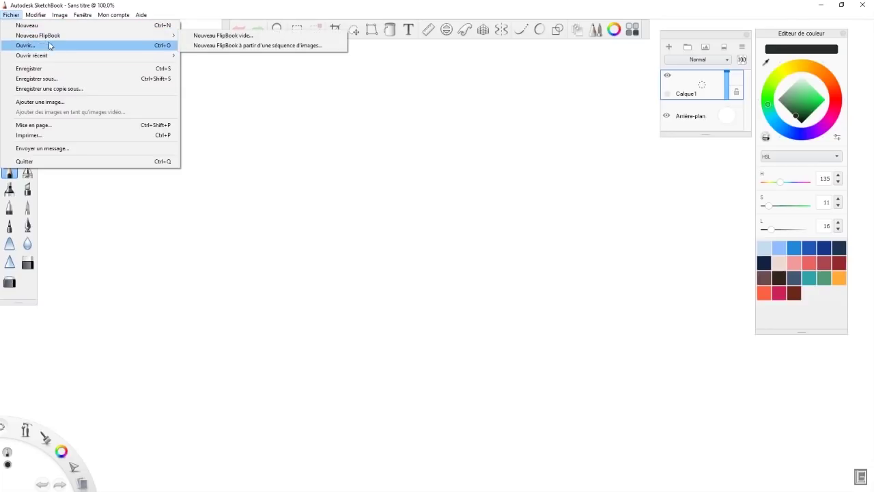
{"action": "mouse_move", "coordinate": [59, 37]}
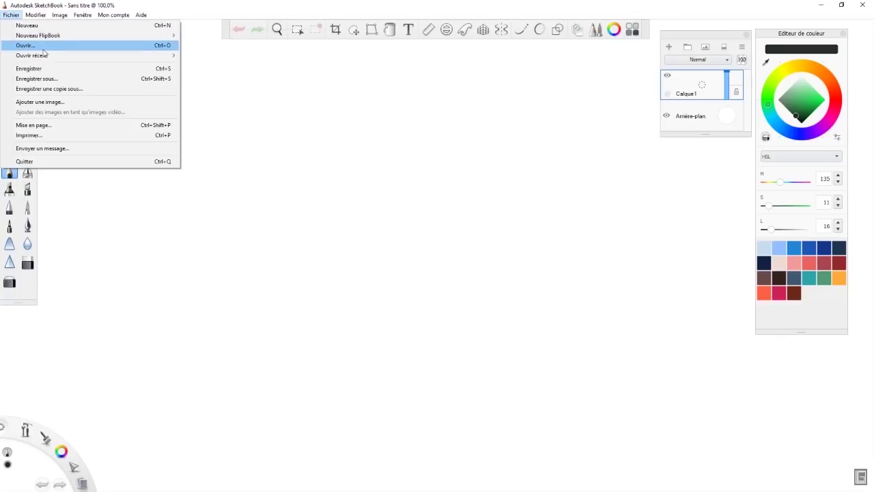
{"action": "mouse_move", "coordinate": [49, 59]}
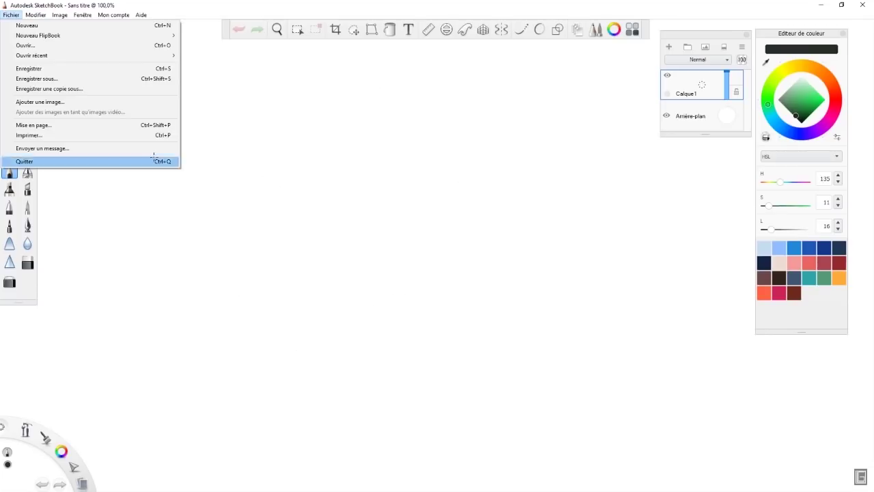
{"action": "mouse_move", "coordinate": [112, 15]}
Step: Lower the stylus pressure responsiveness to about one third of its range and select an ink brush
{"action": "mouse_move", "coordinate": [35, 15]}
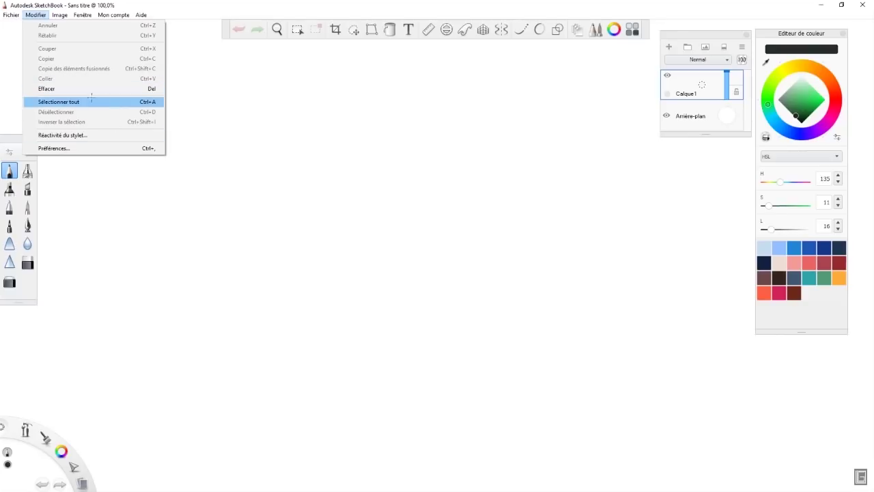
{"action": "left_click", "coordinate": [85, 136]}
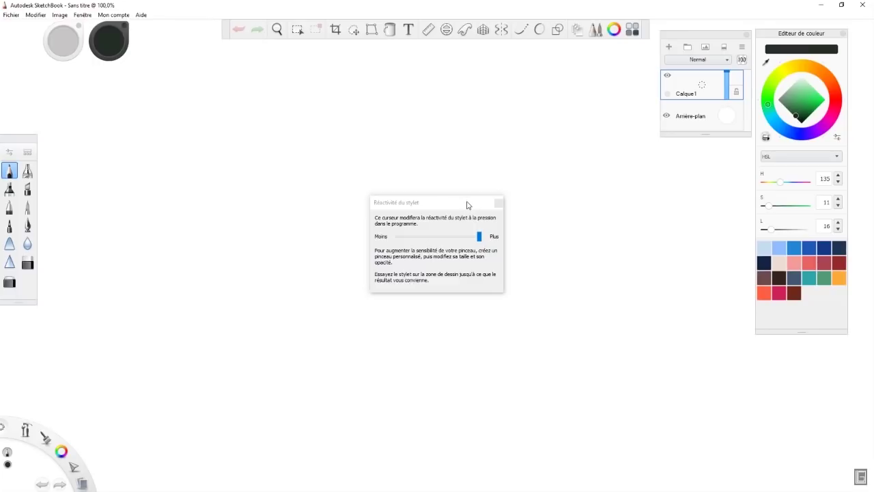
{"action": "left_click_drag", "start_coordinate": [401, 218], "coordinate": [346, 219]}
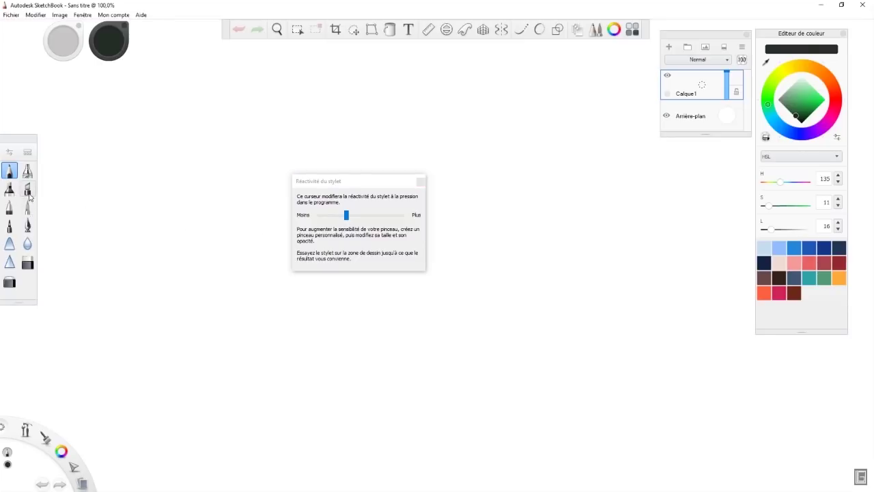
{"action": "left_click", "coordinate": [28, 225]}
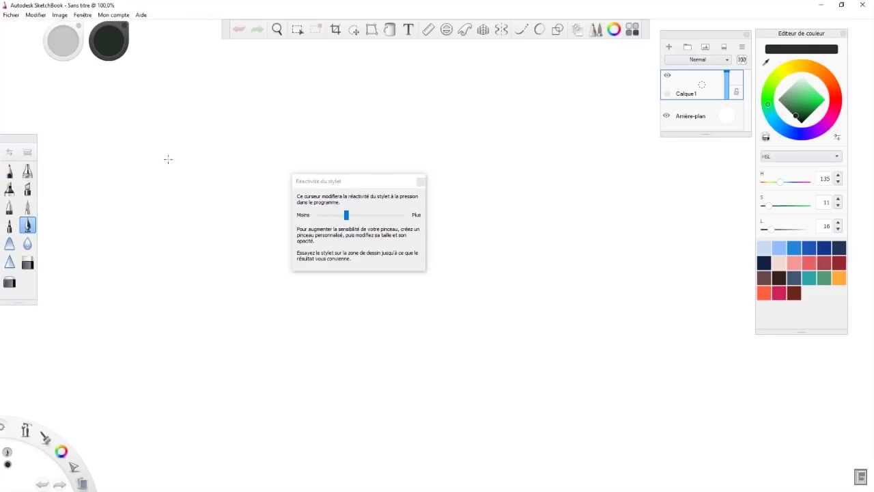
Step: Test the stylus pressure with wavy ink strokes across the canvas, reducing the responsiveness to its minimum after the first strokes
{"action": "mouse_move", "coordinate": [301, 99]}
{"action": "left_mouse_down"}
{"action": "mouse_move", "coordinate": [361, 72]}
{"action": "mouse_move", "coordinate": [429, 116]}
{"action": "mouse_move", "coordinate": [515, 129]}
{"action": "mouse_move", "coordinate": [565, 156]}
{"action": "mouse_move", "coordinate": [654, 275]}
{"action": "left_mouse_up"}
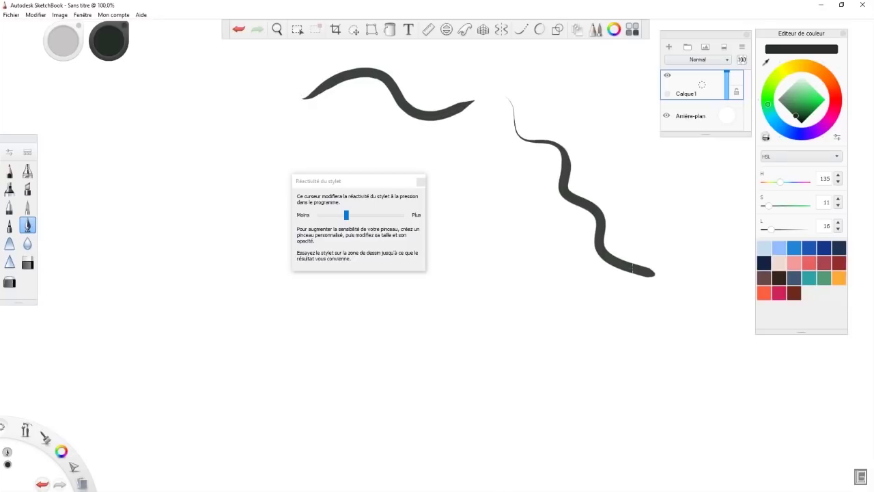
{"action": "left_click_drag", "start_coordinate": [346, 216], "coordinate": [320, 223]}
{"action": "mouse_move", "coordinate": [422, 145]}
{"action": "left_mouse_down"}
{"action": "mouse_move", "coordinate": [499, 183]}
{"action": "mouse_move", "coordinate": [536, 268]}
{"action": "mouse_move", "coordinate": [617, 375]}
{"action": "left_mouse_up"}
{"action": "mouse_move", "coordinate": [331, 338]}
{"action": "left_mouse_down"}
{"action": "mouse_move", "coordinate": [405, 312]}
{"action": "mouse_move", "coordinate": [527, 374]}
{"action": "mouse_move", "coordinate": [567, 359]}
{"action": "left_mouse_up"}
{"action": "mouse_move", "coordinate": [276, 394]}
{"action": "left_mouse_down"}
{"action": "mouse_move", "coordinate": [384, 361]}
{"action": "mouse_move", "coordinate": [552, 400]}
{"action": "left_mouse_up"}
{"action": "mouse_move", "coordinate": [211, 336]}
{"action": "left_mouse_down"}
{"action": "mouse_move", "coordinate": [334, 293]}
{"action": "mouse_move", "coordinate": [427, 285]}
{"action": "left_mouse_up"}
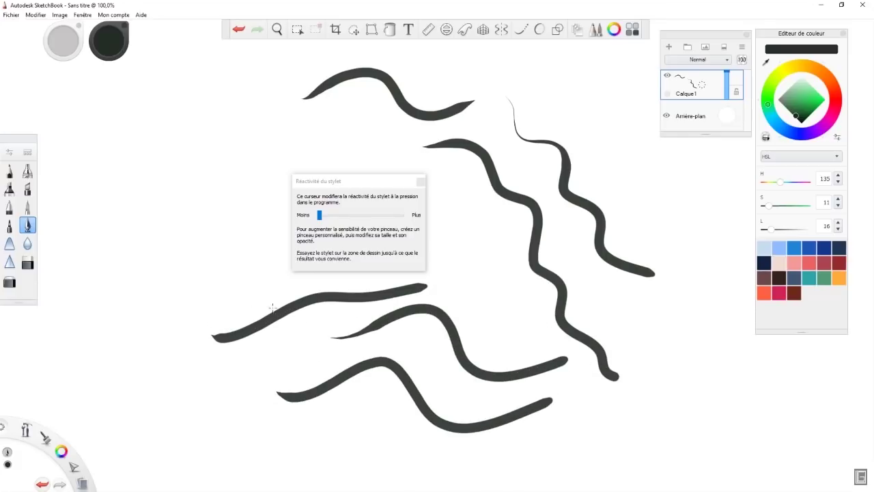
{"action": "mouse_move", "coordinate": [169, 310]}
{"action": "left_mouse_down"}
{"action": "mouse_move", "coordinate": [200, 259]}
{"action": "mouse_move", "coordinate": [182, 190]}
{"action": "mouse_move", "coordinate": [222, 75]}
{"action": "left_mouse_up"}
{"action": "mouse_move", "coordinate": [198, 335]}
{"action": "left_mouse_down"}
{"action": "mouse_move", "coordinate": [236, 261]}
{"action": "mouse_move", "coordinate": [252, 87]}
{"action": "left_mouse_up"}
Step: Raise the stylus responsiveness to its maximum and draw four curved test strokes around the existing ones
{"action": "left_click_drag", "start_coordinate": [319, 215], "coordinate": [428, 223]}
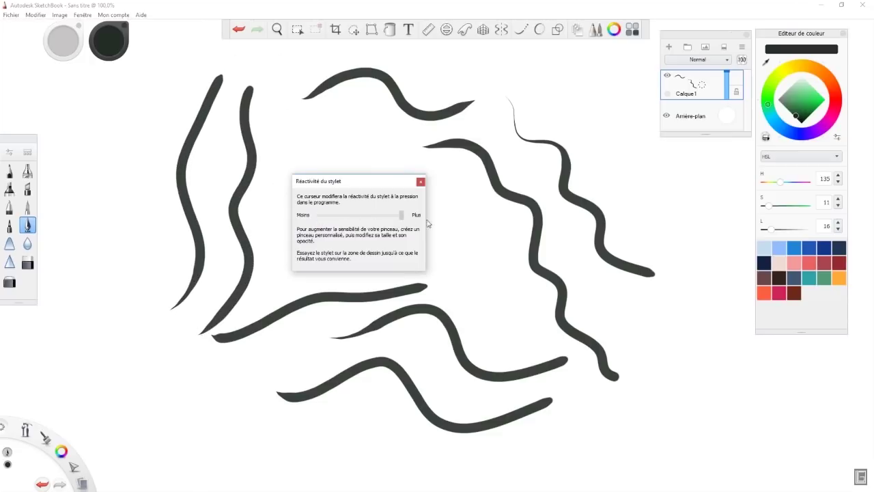
{"action": "mouse_move", "coordinate": [156, 257]}
{"action": "left_mouse_down"}
{"action": "mouse_move", "coordinate": [123, 207]}
{"action": "mouse_move", "coordinate": [142, 140]}
{"action": "mouse_move", "coordinate": [96, 259]}
{"action": "mouse_move", "coordinate": [213, 422]}
{"action": "left_mouse_up"}
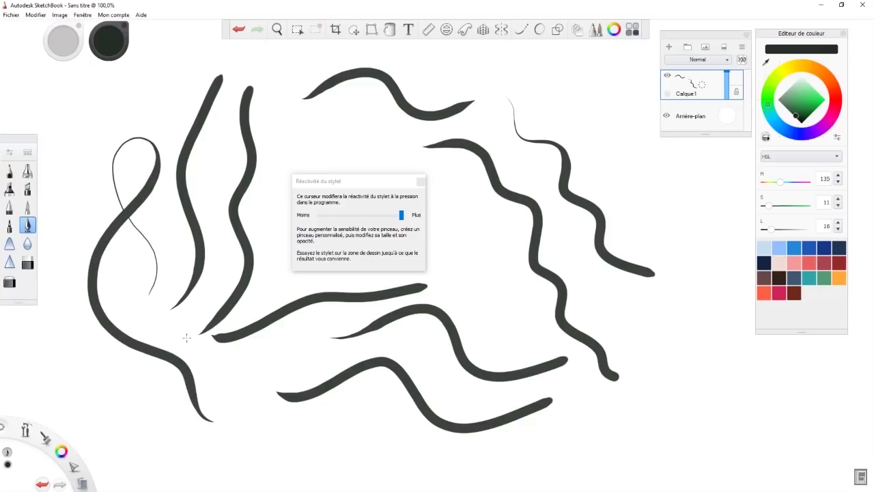
{"action": "mouse_move", "coordinate": [136, 293]}
{"action": "left_mouse_down"}
{"action": "mouse_move", "coordinate": [149, 312]}
{"action": "mouse_move", "coordinate": [135, 368]}
{"action": "mouse_move", "coordinate": [186, 408]}
{"action": "left_mouse_up"}
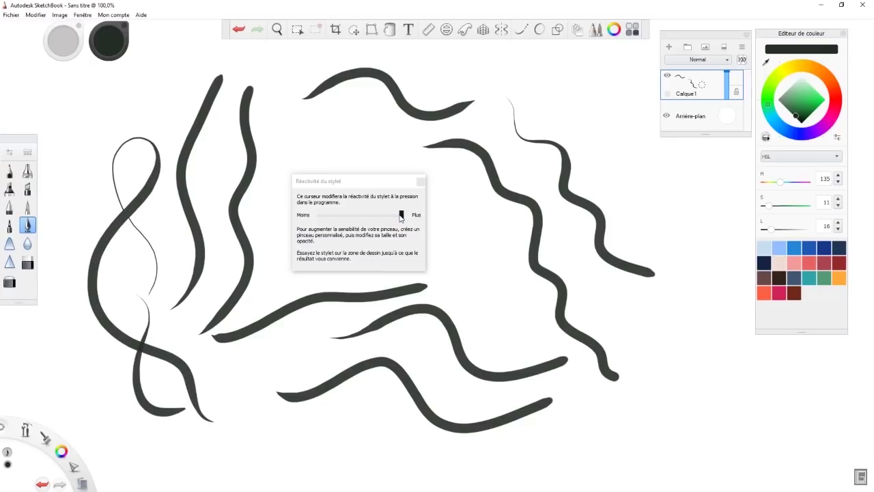
{"action": "mouse_move", "coordinate": [231, 361]}
{"action": "left_mouse_down"}
{"action": "mouse_move", "coordinate": [384, 437]}
{"action": "mouse_move", "coordinate": [430, 425]}
{"action": "left_mouse_up"}
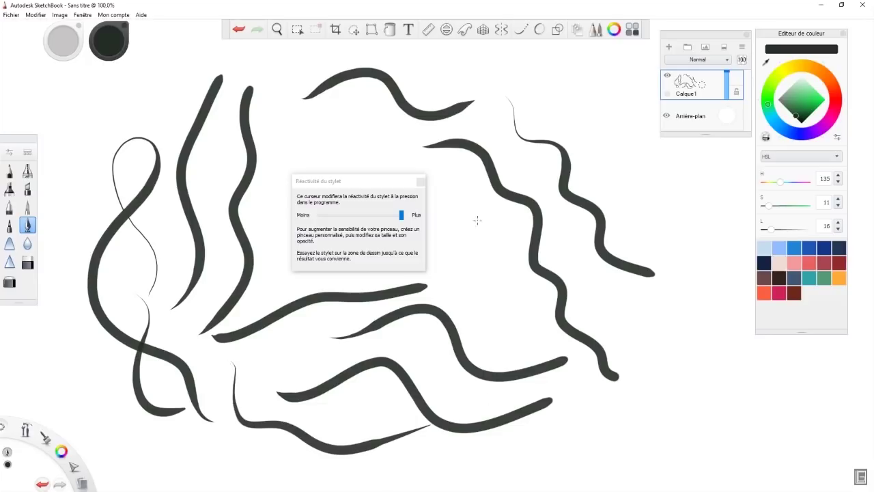
{"action": "mouse_move", "coordinate": [441, 171]}
{"action": "left_mouse_down"}
{"action": "mouse_move", "coordinate": [468, 304]}
{"action": "mouse_move", "coordinate": [620, 373]}
{"action": "left_mouse_up"}
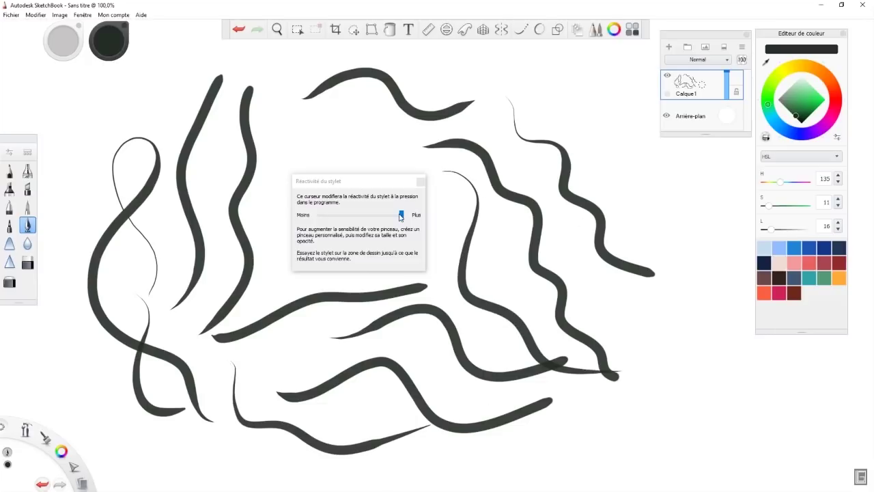
Step: Fine-tune the stylus responsiveness near the upper end of its range with two test strokes, and close its settings
{"action": "left_click_drag", "start_coordinate": [401, 215], "coordinate": [385, 215]}
{"action": "left_click_drag", "start_coordinate": [443, 190], "coordinate": [519, 335]}
{"action": "left_click_drag", "start_coordinate": [542, 94], "coordinate": [703, 297]}
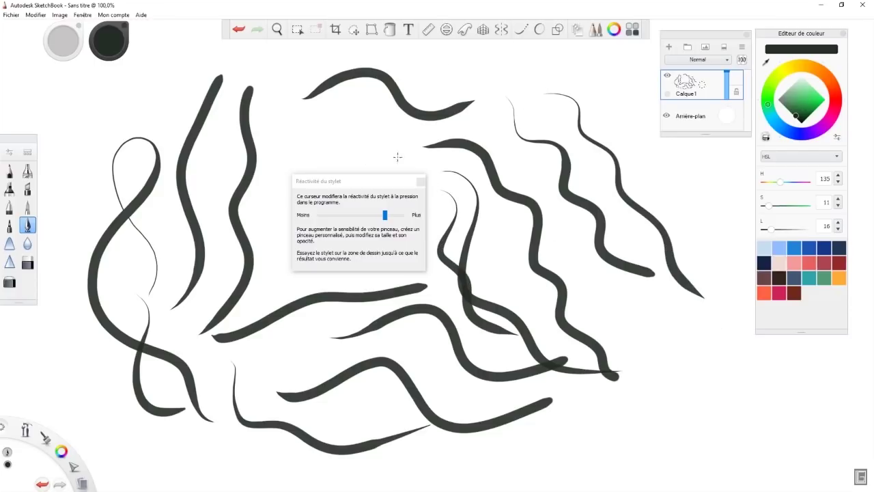
{"action": "left_click_drag", "start_coordinate": [393, 217], "coordinate": [400, 217]}
{"action": "left_click", "coordinate": [420, 182]}
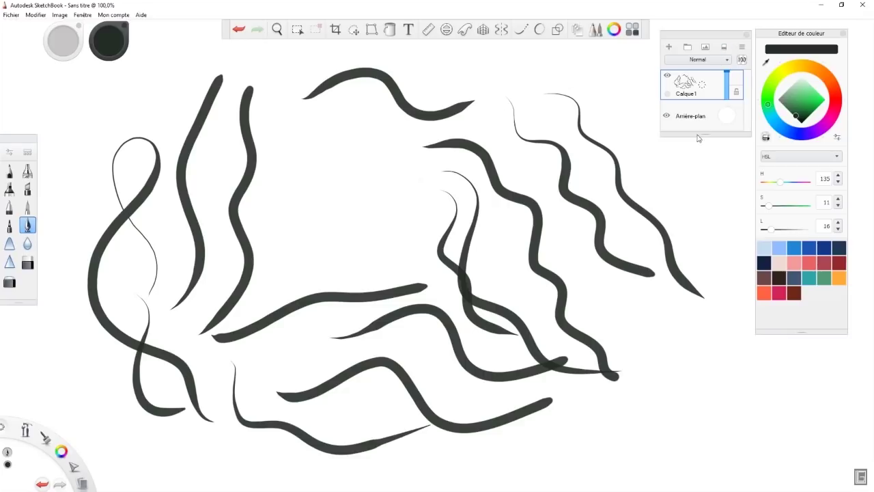
Step: Lengthen and slightly reposition the layer editor, and clear all the test strokes from layer Calque1
{"action": "left_click_drag", "start_coordinate": [706, 135], "coordinate": [706, 254]}
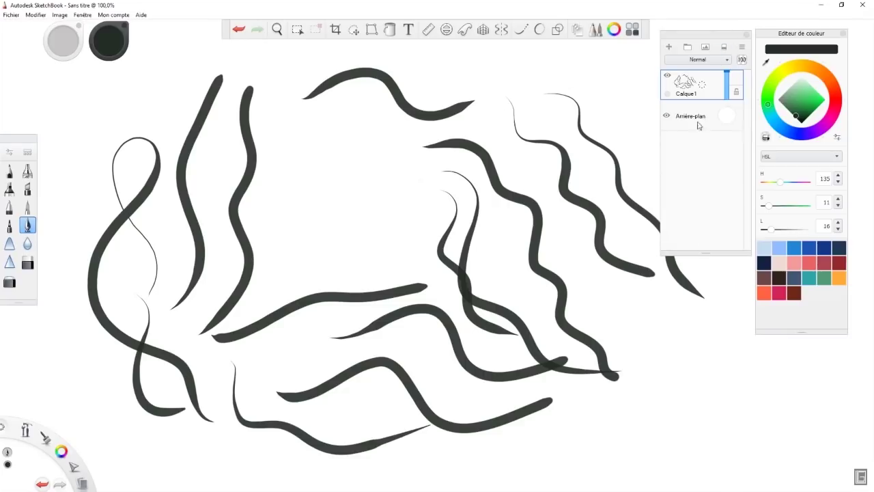
{"action": "mouse_move", "coordinate": [714, 34]}
{"action": "left_mouse_down"}
{"action": "mouse_move", "coordinate": [699, 112]}
{"action": "mouse_move", "coordinate": [717, 36]}
{"action": "mouse_move", "coordinate": [728, 35]}
{"action": "left_mouse_up"}
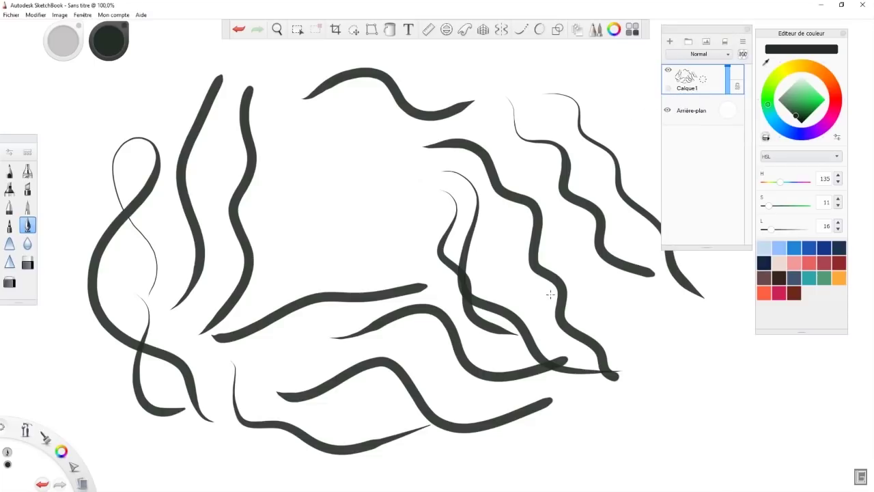
{"action": "key", "text": "Delete"}
{"action": "left_click", "coordinate": [725, 43]}
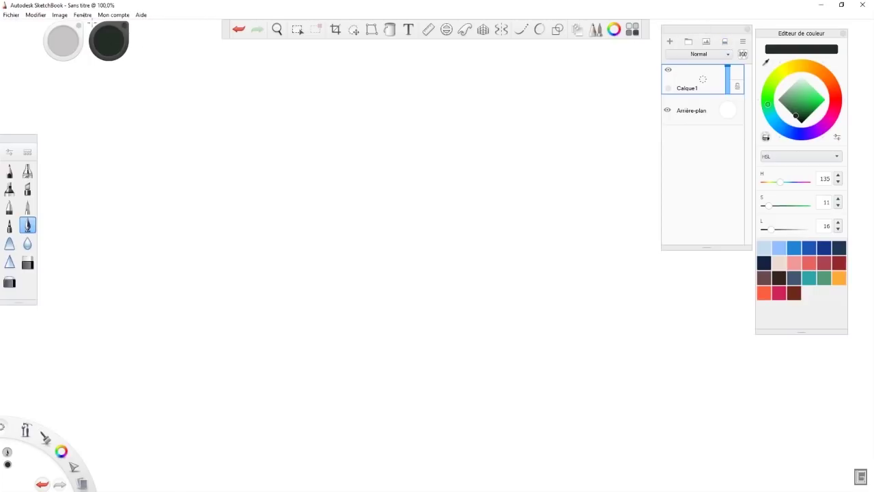
Step: Review the pixel dimensions, document size and resolution in the image size settings, and accept them as they are
{"action": "left_click", "coordinate": [64, 16]}
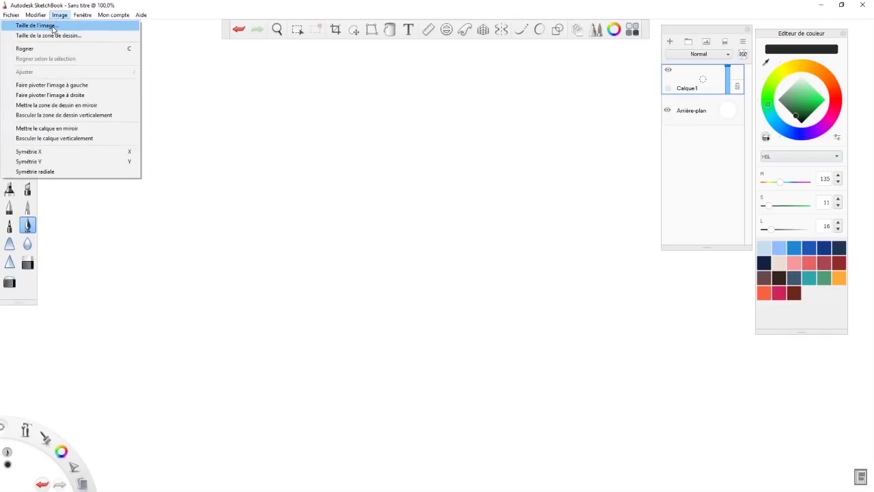
{"action": "left_click", "coordinate": [53, 27]}
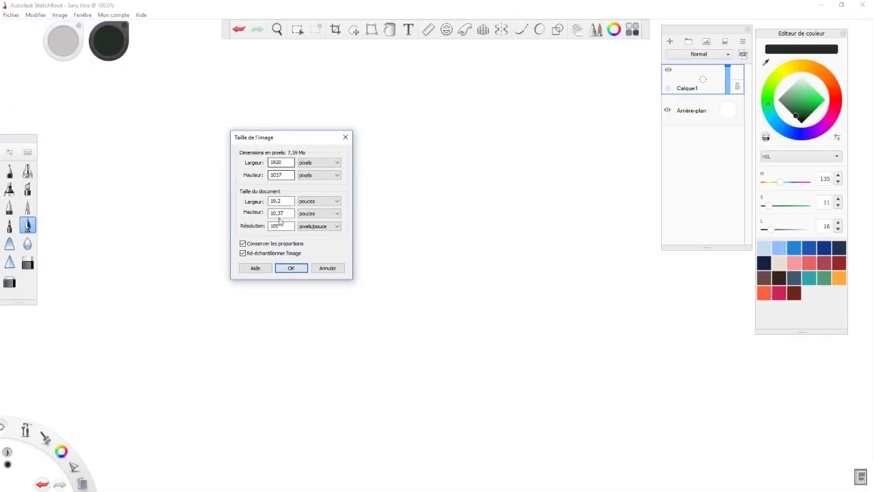
{"action": "left_click_drag", "start_coordinate": [307, 137], "coordinate": [336, 148]}
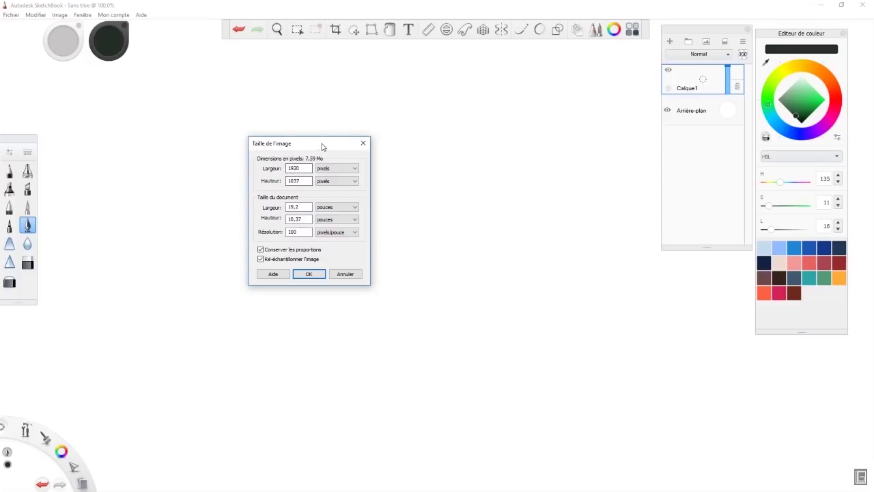
{"action": "left_click_drag", "start_coordinate": [321, 147], "coordinate": [281, 166]}
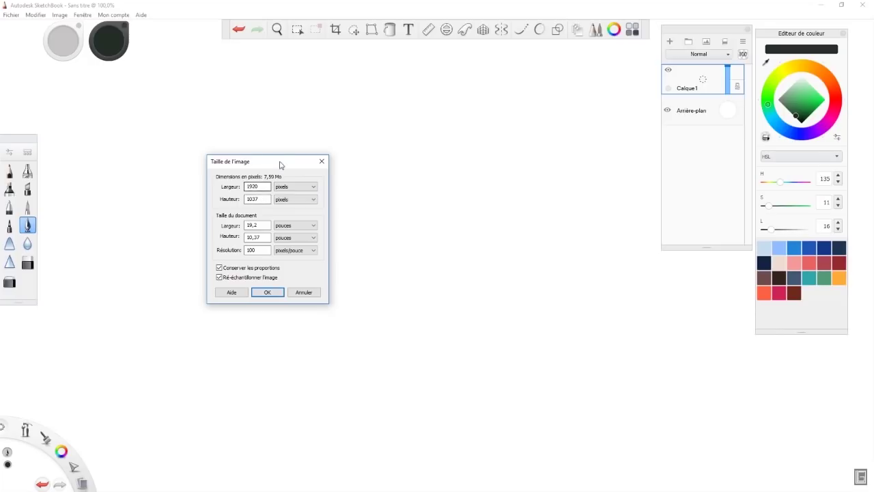
{"action": "left_click_drag", "start_coordinate": [289, 162], "coordinate": [232, 177]}
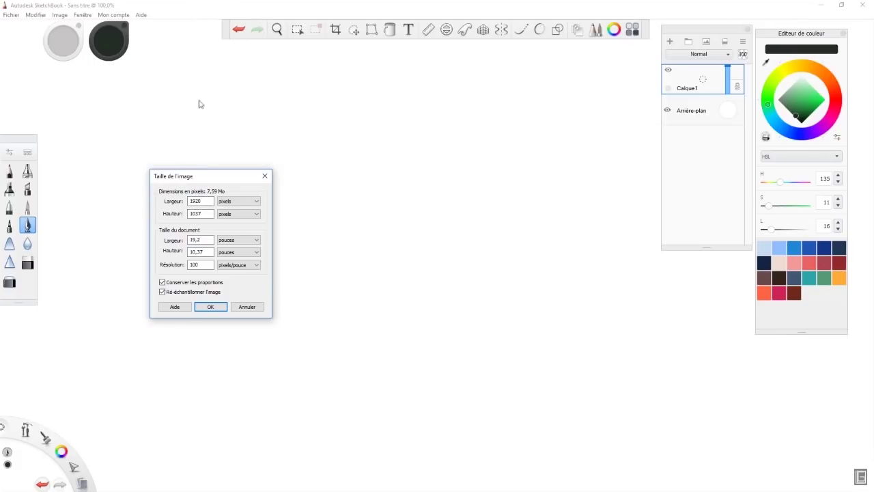
{"action": "left_click_drag", "start_coordinate": [239, 175], "coordinate": [284, 163]}
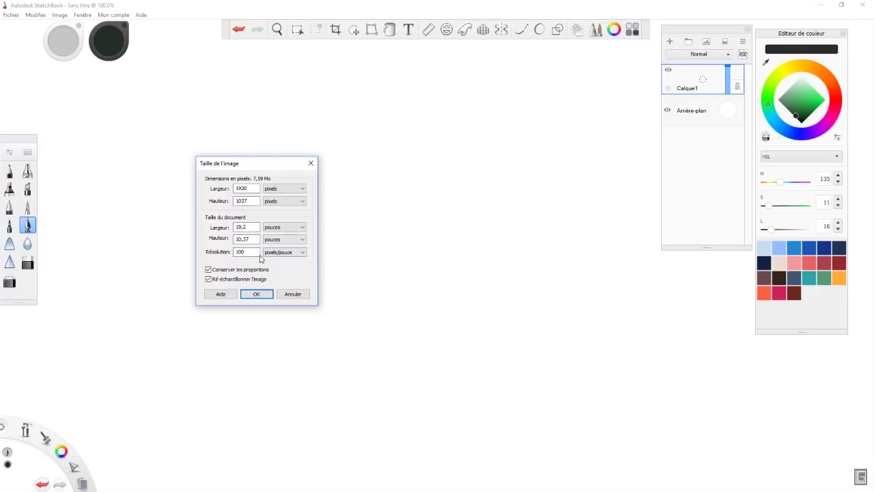
{"action": "left_click", "coordinate": [267, 297]}
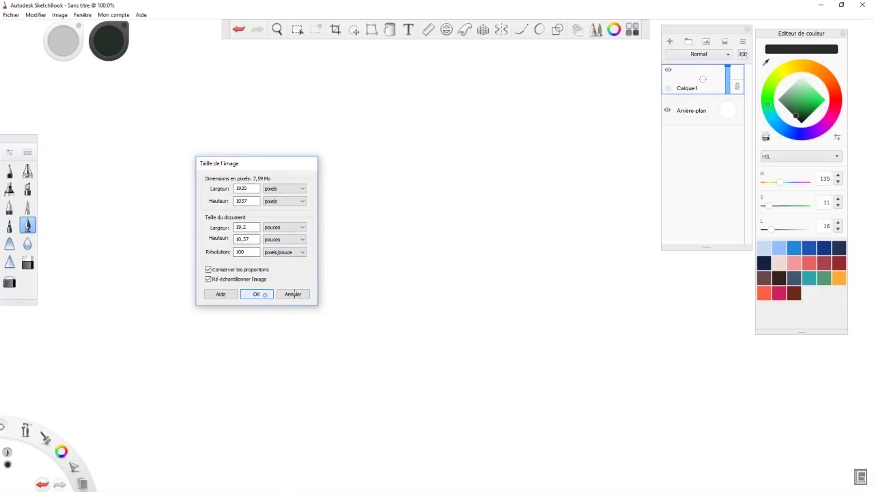
Step: Look through the image commands for cropping, adjusting, rotating and mirroring, and relate them to layer Calque1
{"action": "left_click", "coordinate": [59, 15]}
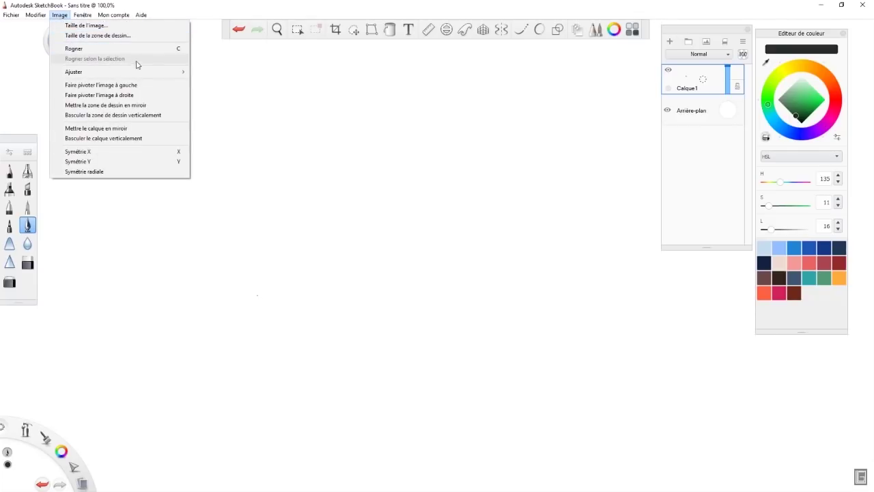
{"action": "mouse_move", "coordinate": [179, 74]}
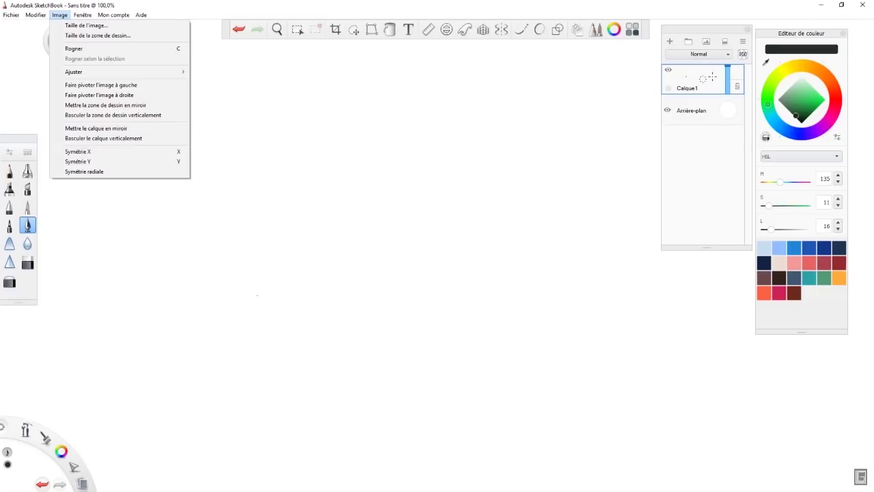
{"action": "left_click", "coordinate": [713, 78]}
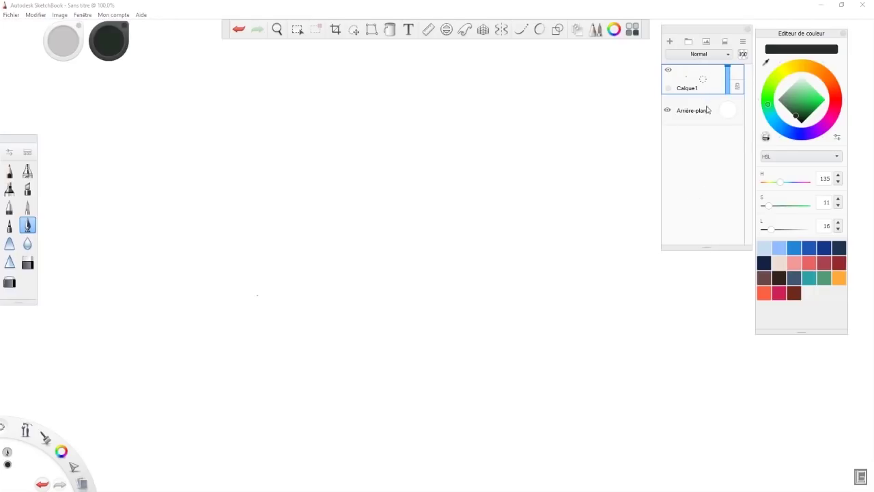
Step: Turn on X symmetry for the canvas and switch it off again
{"action": "left_click", "coordinate": [60, 15]}
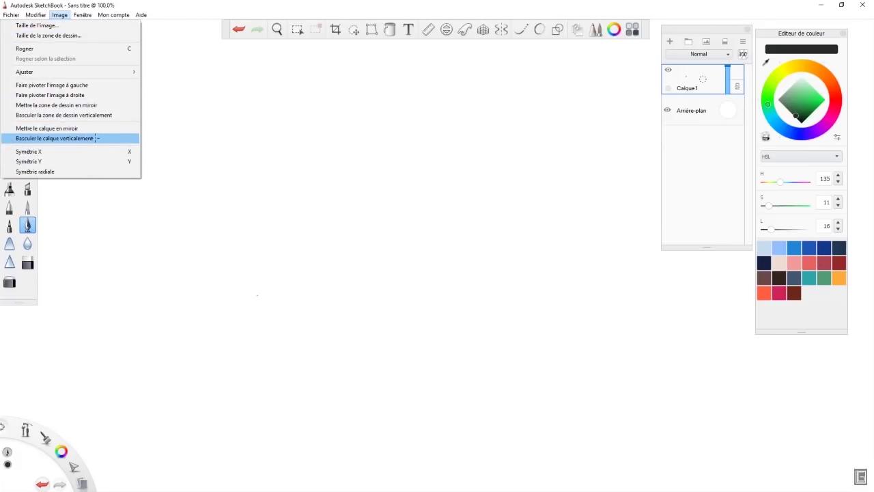
{"action": "left_click", "coordinate": [40, 151]}
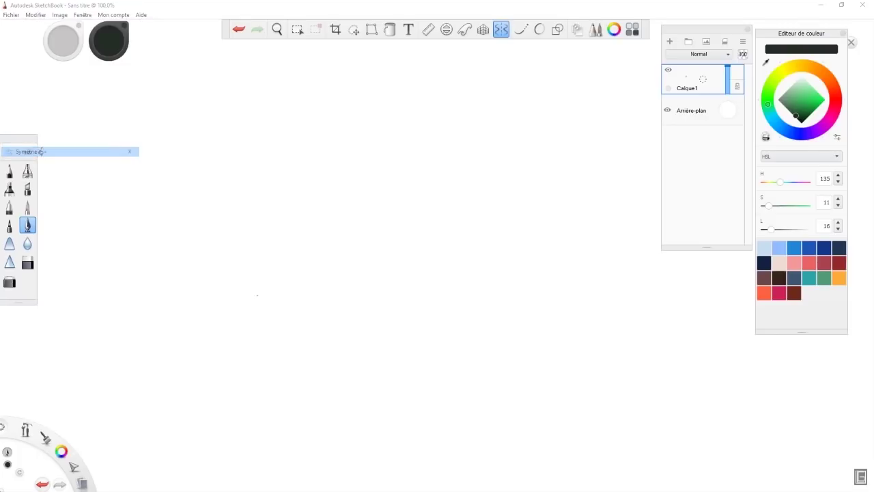
{"action": "left_click", "coordinate": [61, 15]}
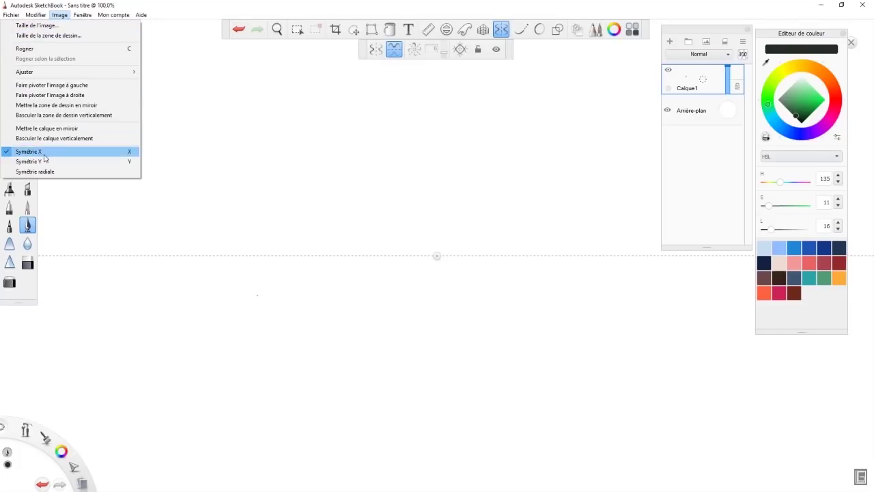
{"action": "left_click", "coordinate": [45, 155]}
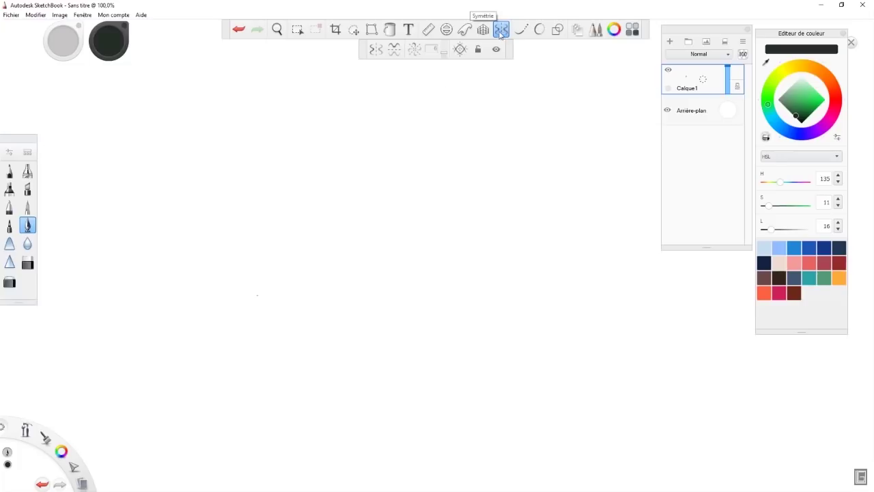
Step: Check the remaining image commands and the list of interface elements that can be displayed
{"action": "left_click", "coordinate": [60, 15]}
{"action": "mouse_move", "coordinate": [87, 17]}
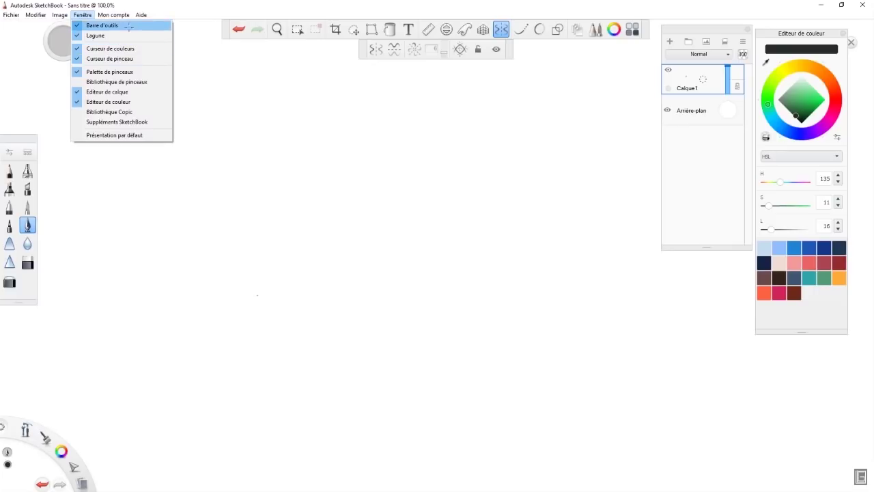
{"action": "left_click", "coordinate": [88, 16]}
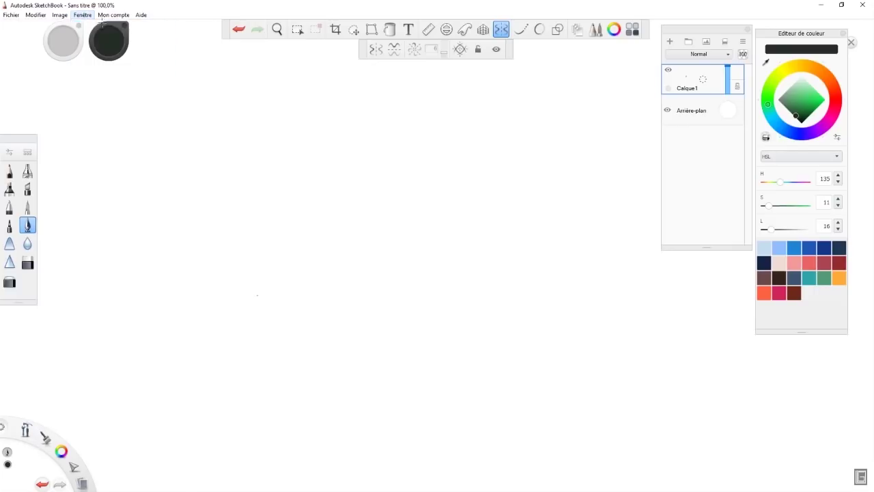
Step: Hide the lagoon and show it again, twice in a row
{"action": "left_click", "coordinate": [83, 15]}
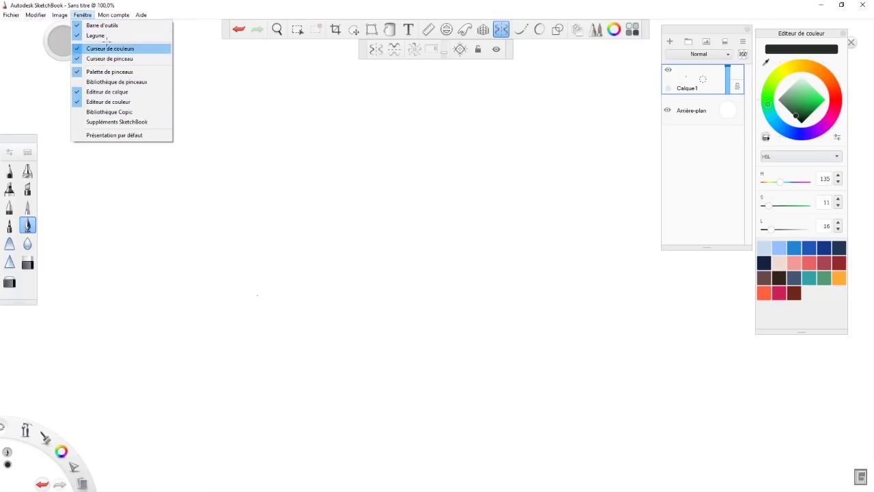
{"action": "left_click", "coordinate": [77, 35]}
{"action": "left_click", "coordinate": [82, 15]}
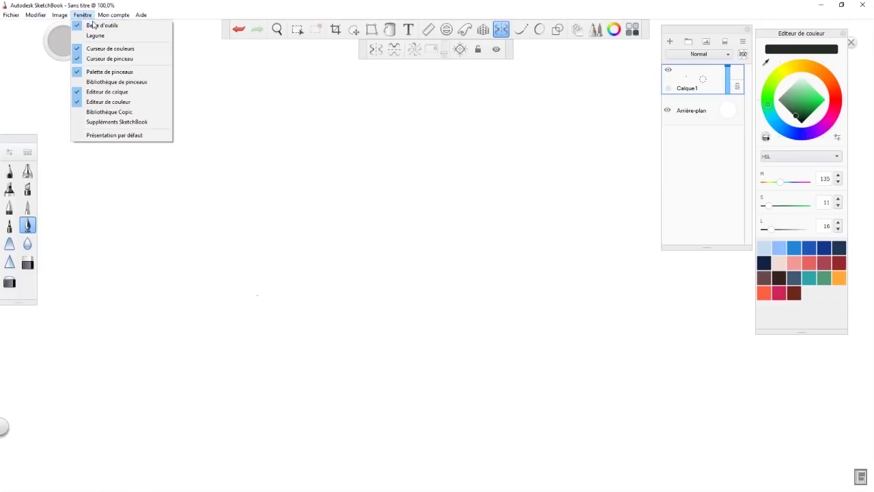
{"action": "left_click", "coordinate": [78, 38]}
{"action": "left_click", "coordinate": [83, 15]}
{"action": "left_click", "coordinate": [78, 36]}
{"action": "left_click", "coordinate": [82, 15]}
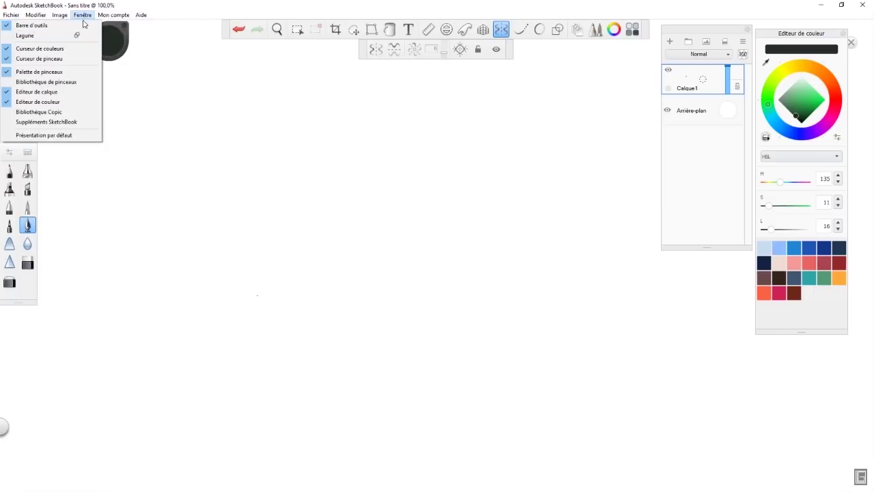
{"action": "left_click", "coordinate": [24, 38]}
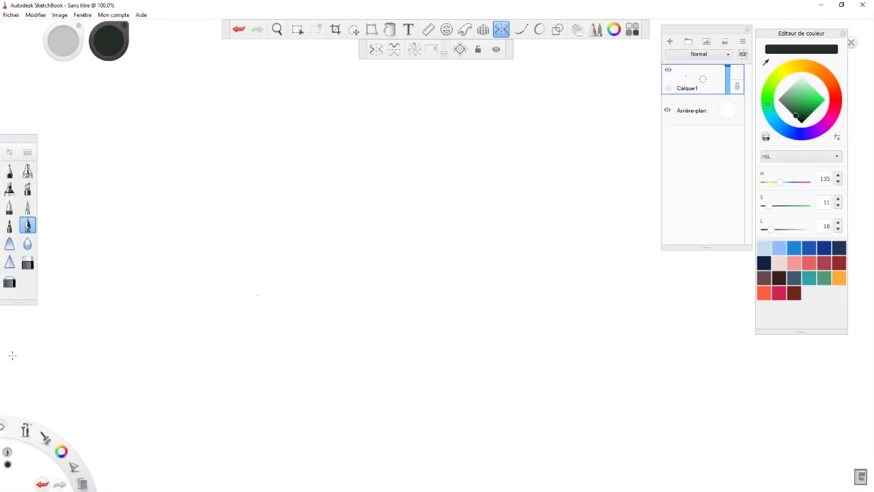
Step: Examine the lagoon's tool and brush groups, and return to the list of displayable interface elements
{"action": "left_click", "coordinate": [83, 15]}
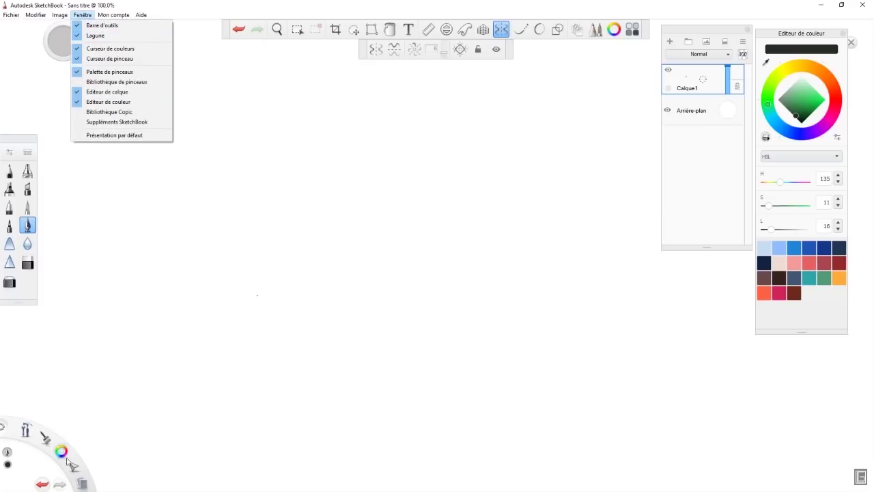
{"action": "left_click", "coordinate": [23, 430]}
{"action": "mouse_move", "coordinate": [26, 430]}
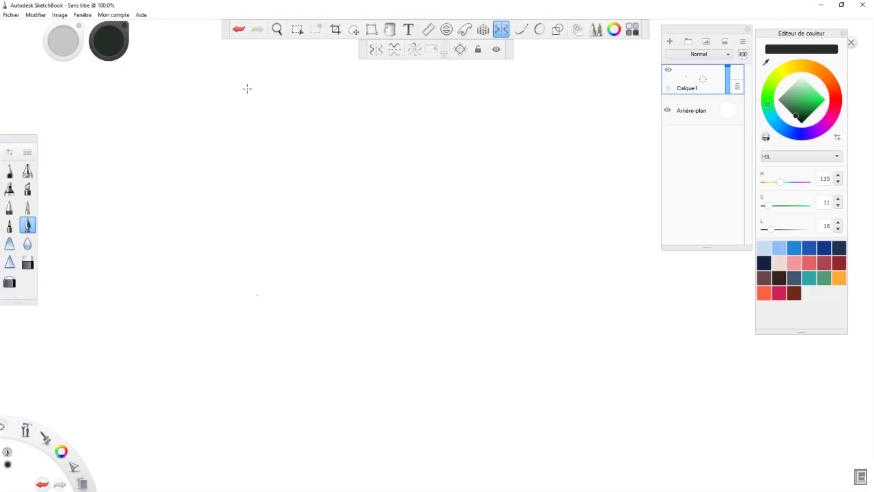
{"action": "mouse_move", "coordinate": [47, 443]}
{"action": "left_click", "coordinate": [47, 442]}
{"action": "left_click", "coordinate": [45, 438]}
{"action": "left_click", "coordinate": [83, 15]}
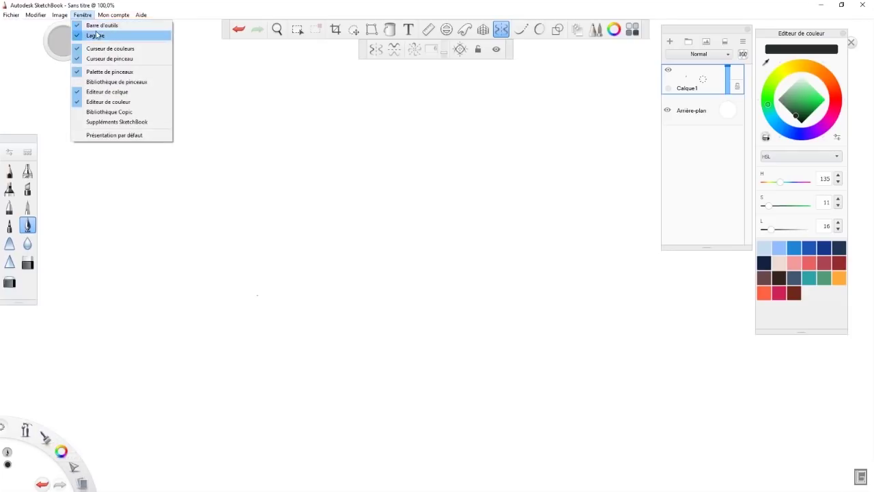
Step: Hide the lagoon, and display the brush library twice, closing it each time
{"action": "left_click", "coordinate": [75, 36]}
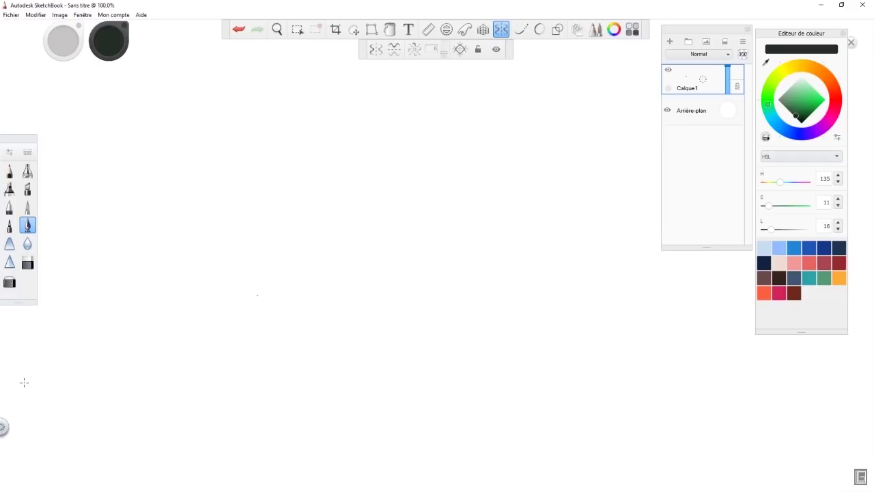
{"action": "left_click", "coordinate": [86, 17]}
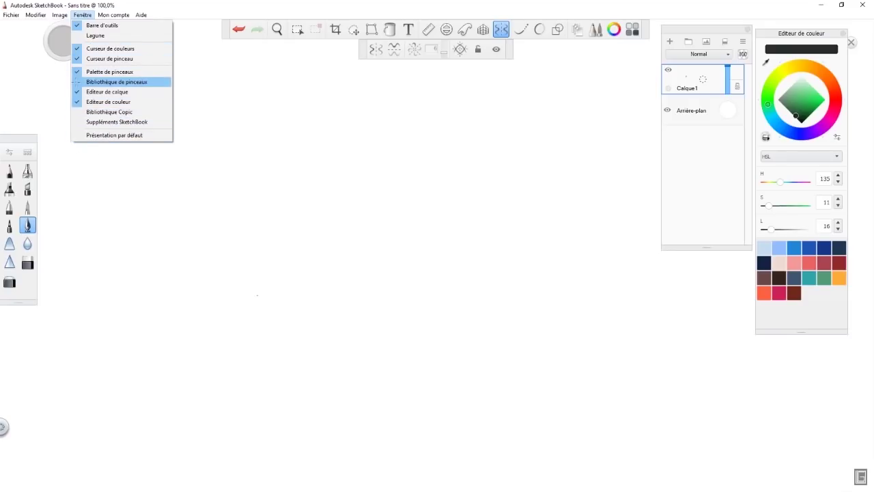
{"action": "left_click", "coordinate": [116, 81]}
{"action": "left_click_drag", "start_coordinate": [387, 68], "coordinate": [140, 95]}
{"action": "left_click", "coordinate": [196, 92]}
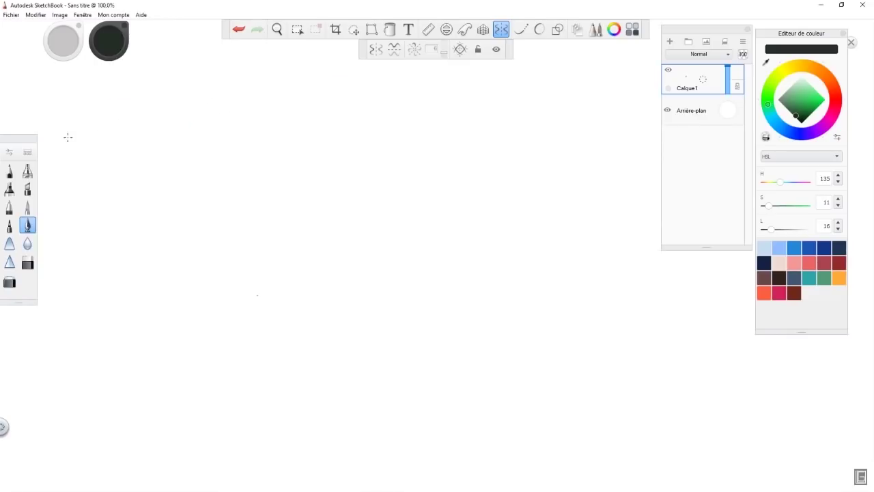
{"action": "left_click", "coordinate": [28, 153]}
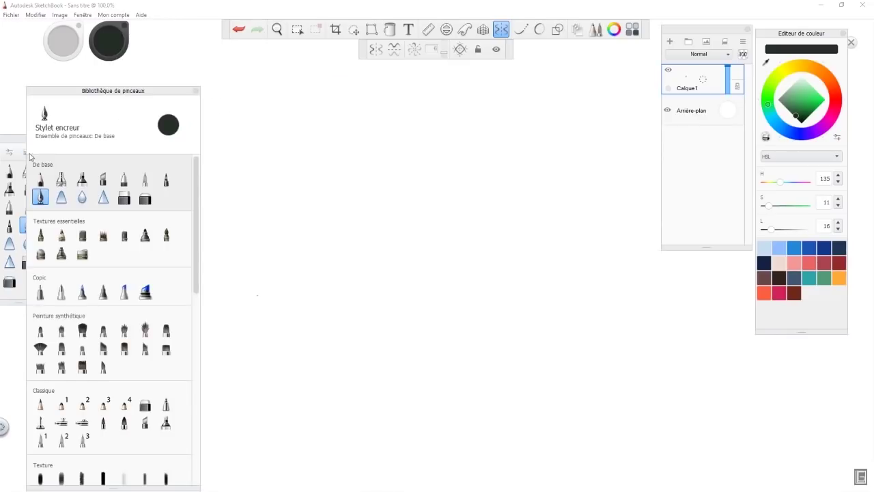
{"action": "left_click", "coordinate": [196, 92]}
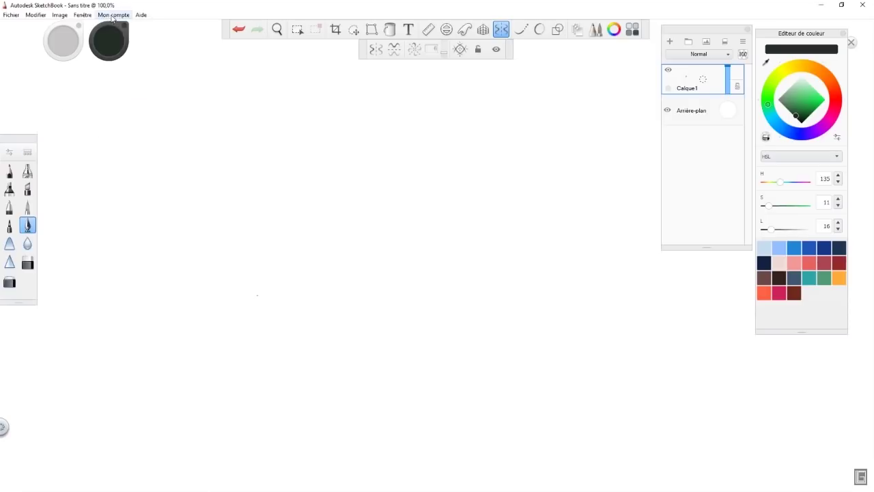
Step: Check the commands available for managing the account
{"action": "left_click", "coordinate": [82, 15]}
{"action": "mouse_move", "coordinate": [108, 19]}
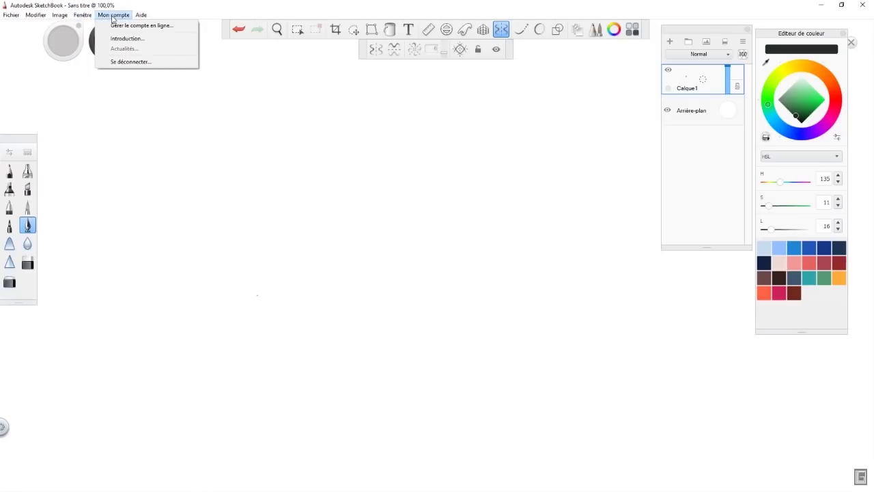
{"action": "left_click", "coordinate": [182, 12]}
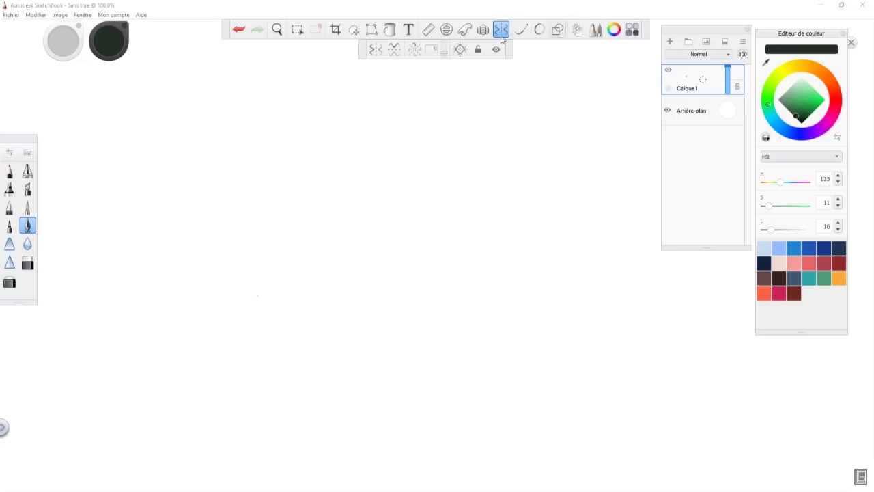
Step: Choose the pencil brush and sketch a curved bracket with a short vertical tail below the icons that toggle the editors
{"action": "key", "text": "b"}
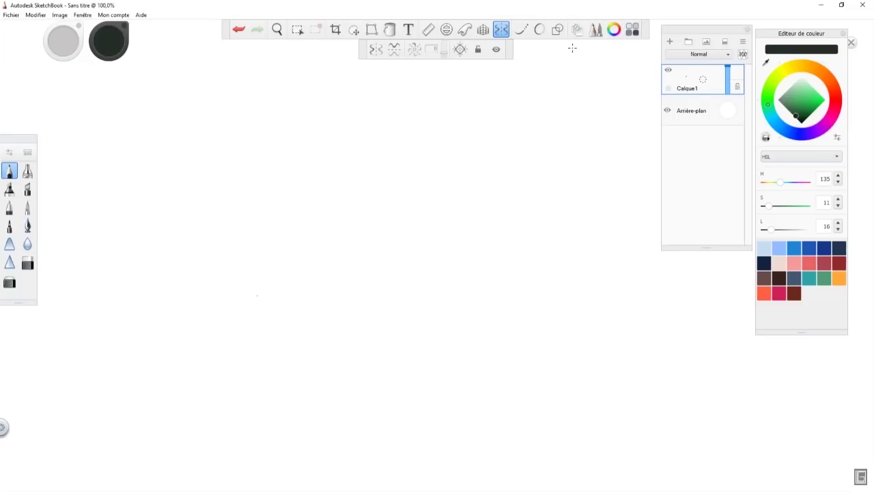
{"action": "mouse_move", "coordinate": [571, 49]}
{"action": "left_mouse_down"}
{"action": "mouse_move", "coordinate": [606, 61]}
{"action": "mouse_move", "coordinate": [648, 44]}
{"action": "left_mouse_up"}
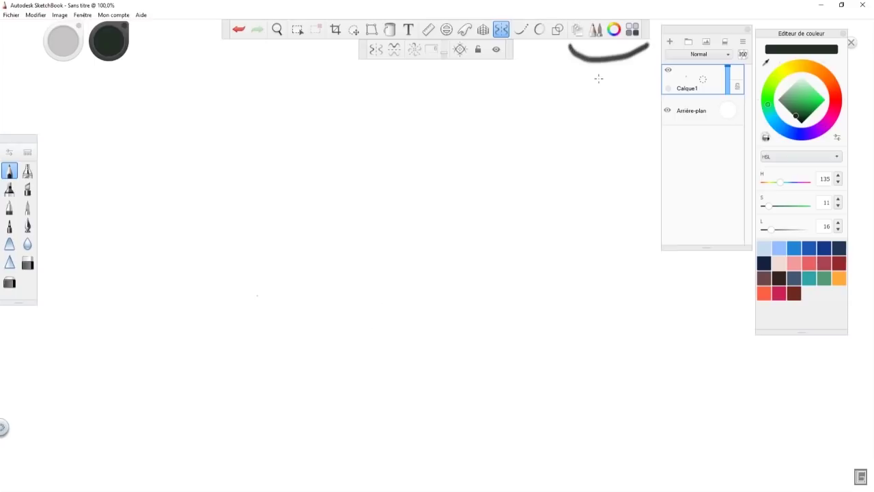
{"action": "left_click_drag", "start_coordinate": [607, 64], "coordinate": [600, 105]}
Step: Hide and redisplay the layer editor twice, moving it slightly lower in between
{"action": "left_click", "coordinate": [578, 33]}
{"action": "left_click", "coordinate": [576, 31]}
{"action": "mouse_move", "coordinate": [712, 29]}
{"action": "left_mouse_down"}
{"action": "mouse_move", "coordinate": [656, 116]}
{"action": "mouse_move", "coordinate": [550, 166]}
{"action": "mouse_move", "coordinate": [673, 113]}
{"action": "mouse_move", "coordinate": [720, 38]}
{"action": "left_mouse_up"}
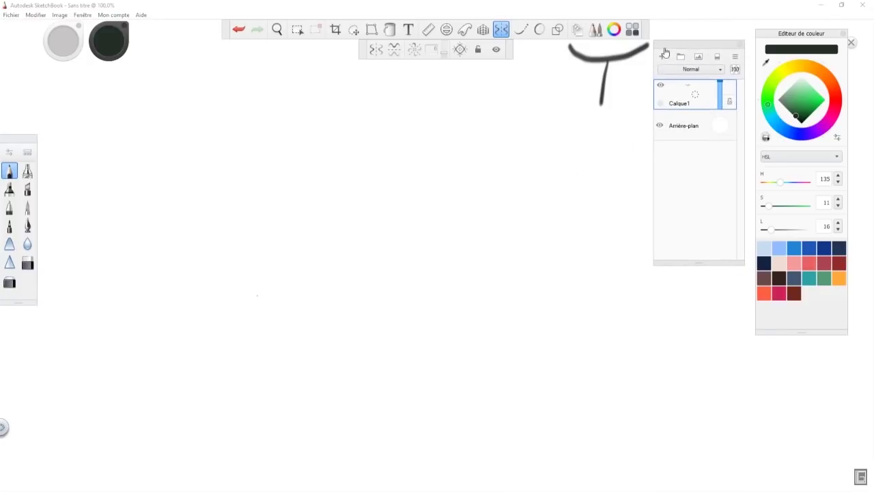
{"action": "left_click", "coordinate": [576, 33]}
{"action": "left_click", "coordinate": [578, 32]}
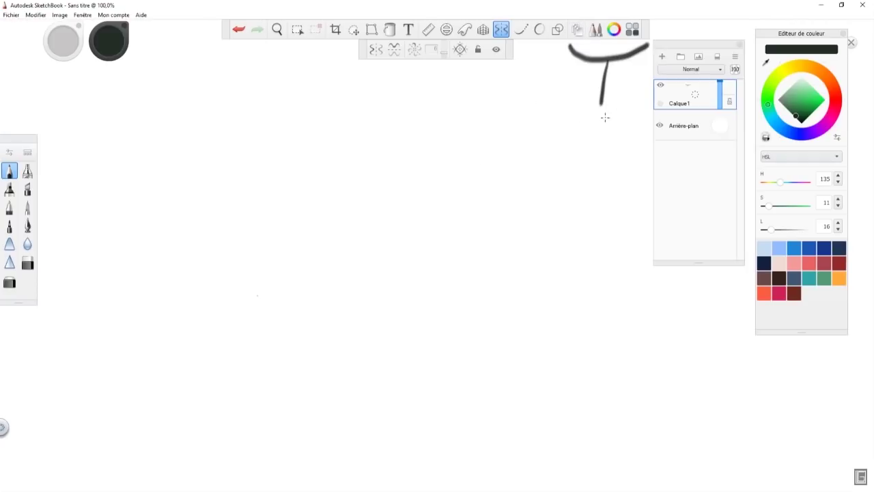
Step: Hide and redisplay the brush palette twice, and move it higher along the edge of the canvas
{"action": "left_click", "coordinate": [596, 31]}
{"action": "left_click", "coordinate": [595, 32]}
{"action": "left_click", "coordinate": [596, 33]}
{"action": "left_click", "coordinate": [597, 34]}
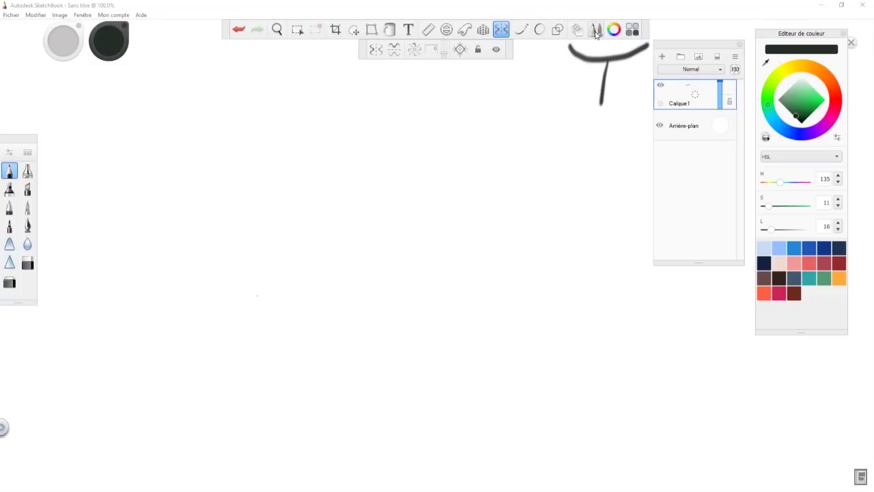
{"action": "mouse_move", "coordinate": [28, 140]}
{"action": "left_mouse_down"}
{"action": "mouse_move", "coordinate": [75, 125]}
{"action": "mouse_move", "coordinate": [33, 141]}
{"action": "mouse_move", "coordinate": [448, 185]}
{"action": "mouse_move", "coordinate": [469, 177]}
{"action": "mouse_move", "coordinate": [83, 125]}
{"action": "mouse_move", "coordinate": [26, 88]}
{"action": "mouse_move", "coordinate": [283, 201]}
{"action": "mouse_move", "coordinate": [701, 161]}
{"action": "mouse_move", "coordinate": [289, 190]}
{"action": "mouse_move", "coordinate": [43, 129]}
{"action": "mouse_move", "coordinate": [30, 106]}
{"action": "left_mouse_up"}
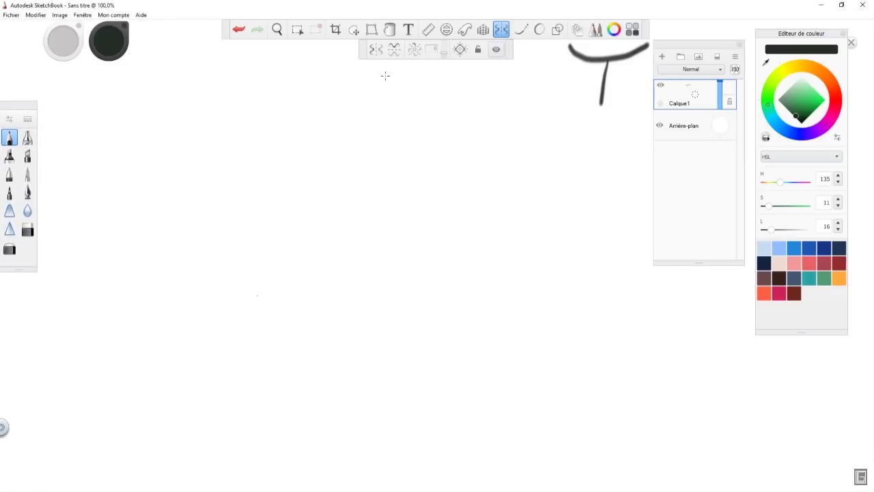
Step: Place the layer editor against the colour editor's edge, and hide, redisplay and slightly shift the colour editor
{"action": "mouse_move", "coordinate": [715, 45]}
{"action": "left_mouse_down"}
{"action": "mouse_move", "coordinate": [238, 205]}
{"action": "mouse_move", "coordinate": [101, 114]}
{"action": "mouse_move", "coordinate": [245, 134]}
{"action": "mouse_move", "coordinate": [702, 103]}
{"action": "mouse_move", "coordinate": [715, 40]}
{"action": "left_mouse_up"}
{"action": "left_click", "coordinate": [613, 29]}
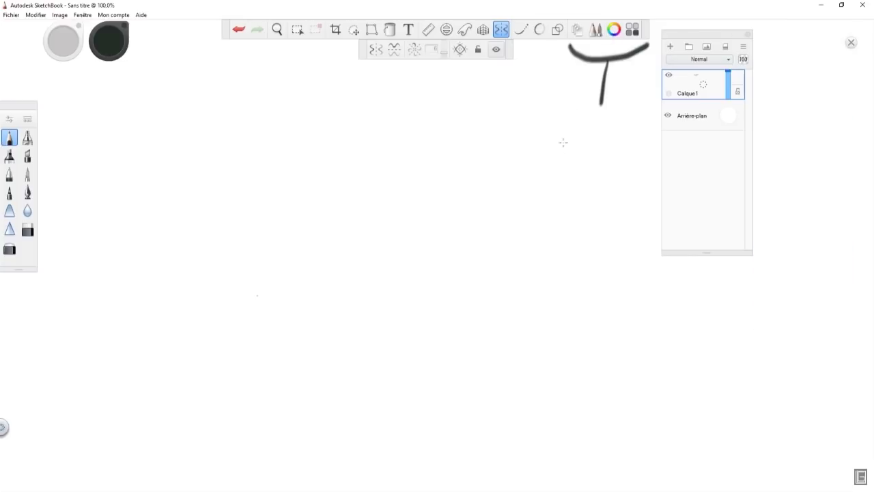
{"action": "left_click", "coordinate": [614, 29]}
{"action": "mouse_move", "coordinate": [816, 35]}
{"action": "left_mouse_down"}
{"action": "mouse_move", "coordinate": [744, 100]}
{"action": "mouse_move", "coordinate": [529, 120]}
{"action": "mouse_move", "coordinate": [524, 151]}
{"action": "mouse_move", "coordinate": [509, 133]}
{"action": "mouse_move", "coordinate": [781, 72]}
{"action": "mouse_move", "coordinate": [808, 37]}
{"action": "left_mouse_up"}
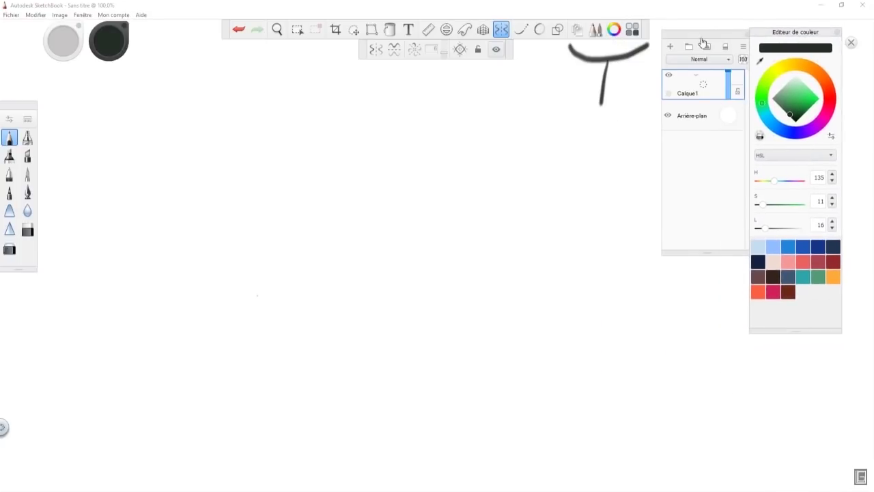
Step: Display the Copic library, move it nearer the brush palette and browse its Illustration hue families to the yellows
{"action": "left_click", "coordinate": [633, 30]}
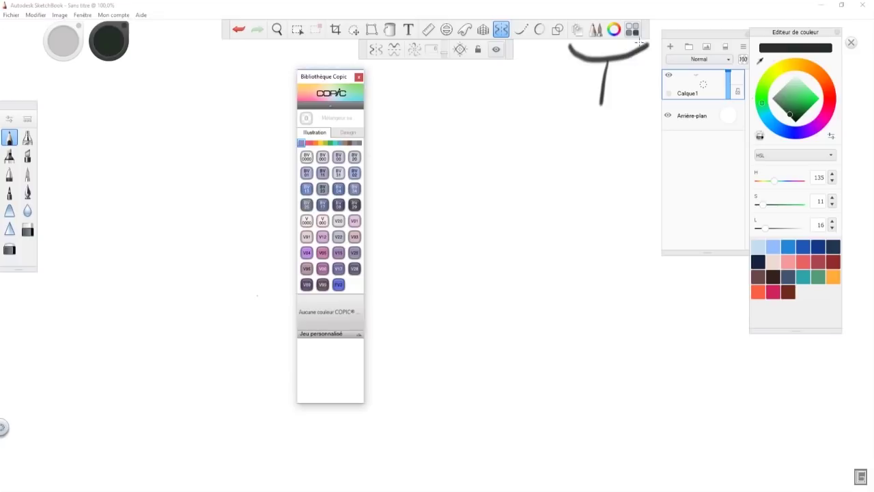
{"action": "left_click_drag", "start_coordinate": [336, 80], "coordinate": [228, 73]}
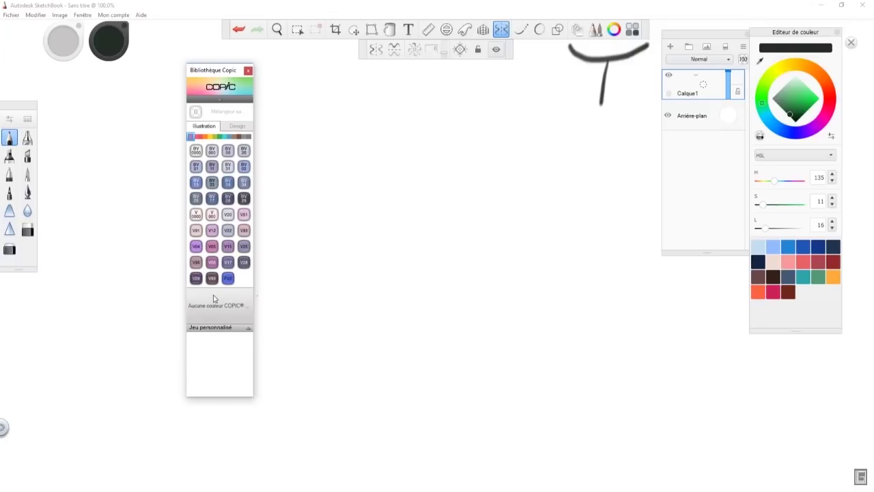
{"action": "left_click", "coordinate": [197, 138]}
{"action": "left_click", "coordinate": [203, 138]}
{"action": "left_click", "coordinate": [200, 138]}
{"action": "left_click", "coordinate": [197, 137]}
{"action": "left_click", "coordinate": [192, 137]}
{"action": "left_click", "coordinate": [210, 137]}
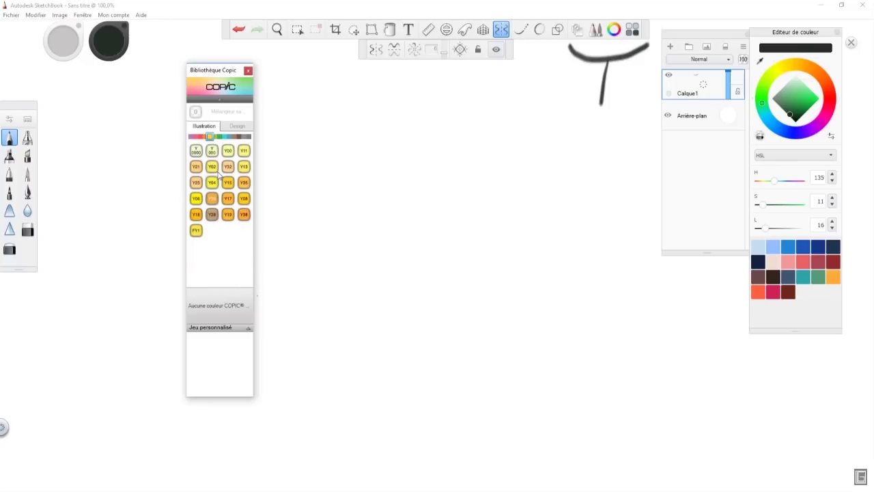
Step: Try several yellow Copic swatches, including Y000, Y02 and Y28, and set the brush colour to Y32 Cashmere
{"action": "left_click", "coordinate": [213, 150]}
{"action": "left_click", "coordinate": [212, 167]}
{"action": "left_click", "coordinate": [212, 199]}
{"action": "left_click", "coordinate": [212, 216]}
{"action": "left_click", "coordinate": [228, 215]}
{"action": "left_click", "coordinate": [228, 182]}
{"action": "left_click", "coordinate": [228, 166]}
{"action": "left_click", "coordinate": [212, 152]}
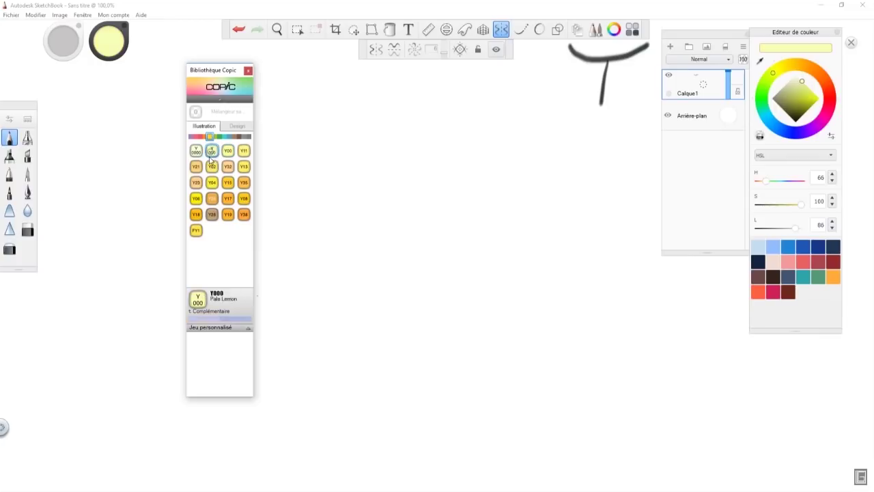
{"action": "left_click", "coordinate": [212, 166]}
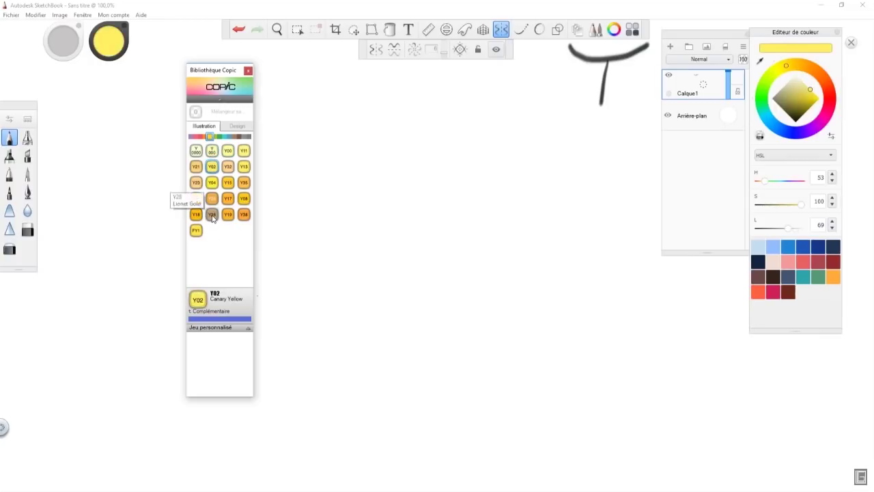
{"action": "left_click", "coordinate": [212, 215]}
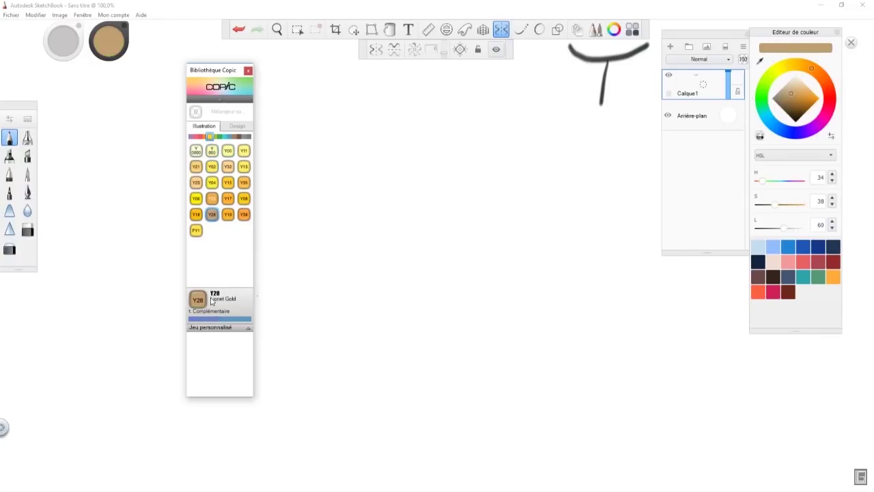
{"action": "left_click", "coordinate": [229, 168]}
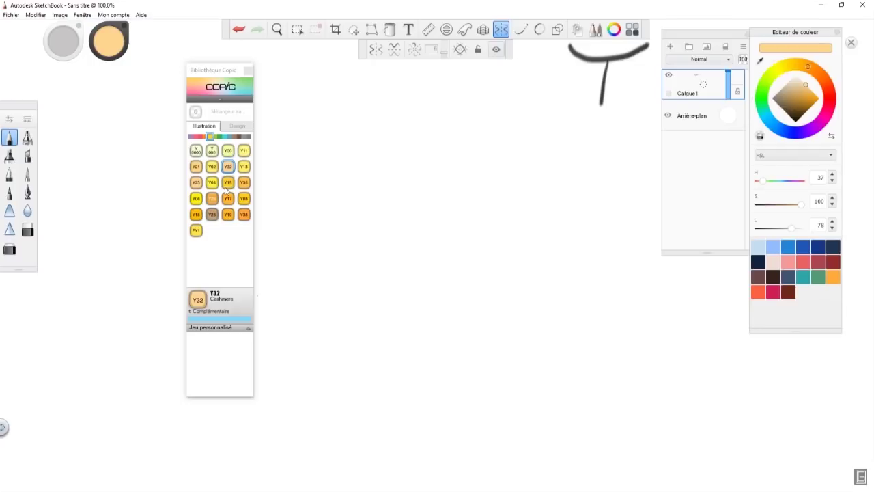
Step: Close the Copic library and the colour editor, and move the layer editor to the far edge of the canvas
{"action": "left_click_drag", "start_coordinate": [224, 74], "coordinate": [532, 109]}
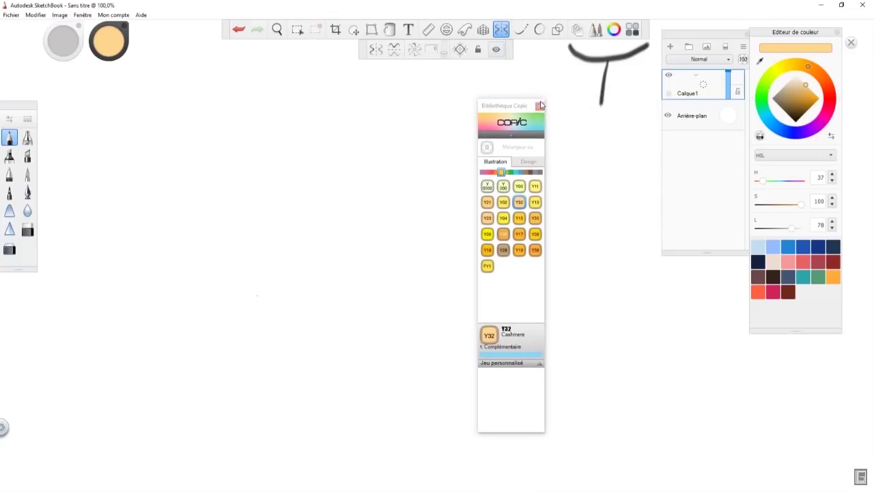
{"action": "left_click", "coordinate": [633, 29]}
{"action": "left_click", "coordinate": [613, 30]}
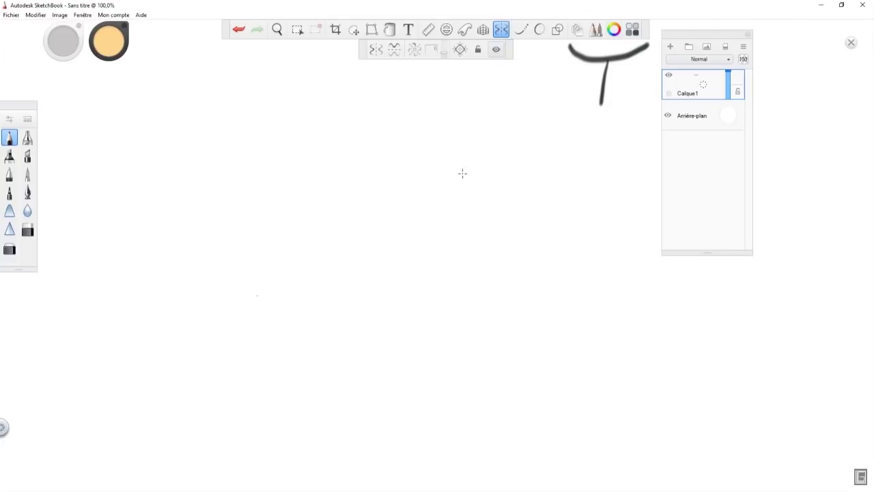
{"action": "left_click_drag", "start_coordinate": [720, 39], "coordinate": [835, 70]}
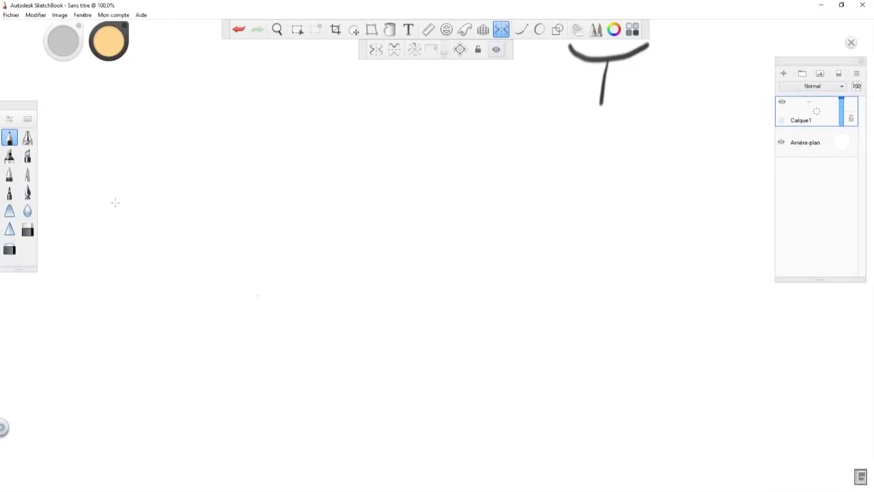
Step: Clear Calque1 and sketch a small arrow pointing up at the undo and redo commands
{"action": "left_click", "coordinate": [839, 74]}
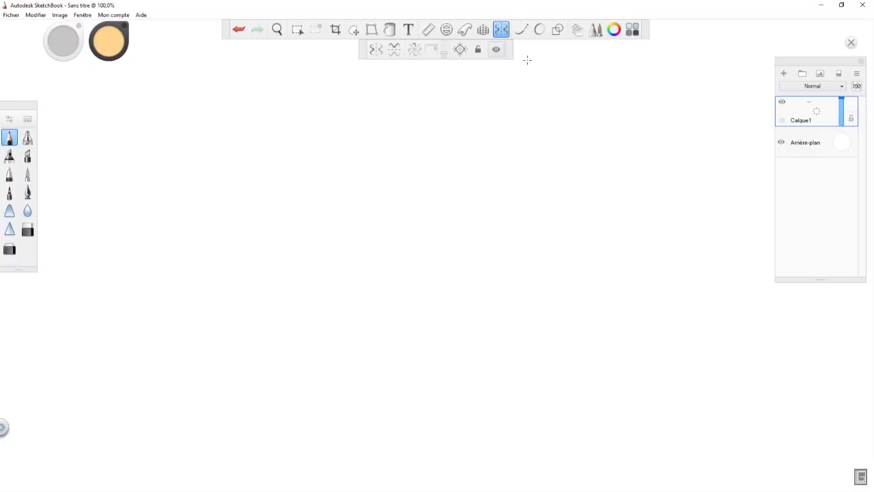
{"action": "mouse_move", "coordinate": [244, 49]}
{"action": "left_mouse_down"}
{"action": "mouse_move", "coordinate": [227, 98]}
{"action": "mouse_move", "coordinate": [248, 64]}
{"action": "left_mouse_up"}
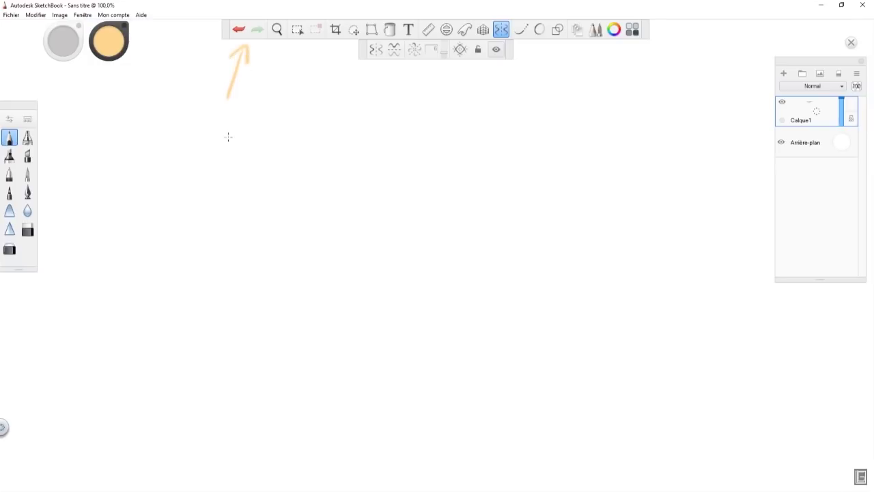
Step: Undo and redo the arrow strokes, and undo them again together with the layer clearing
{"action": "left_click", "coordinate": [239, 30]}
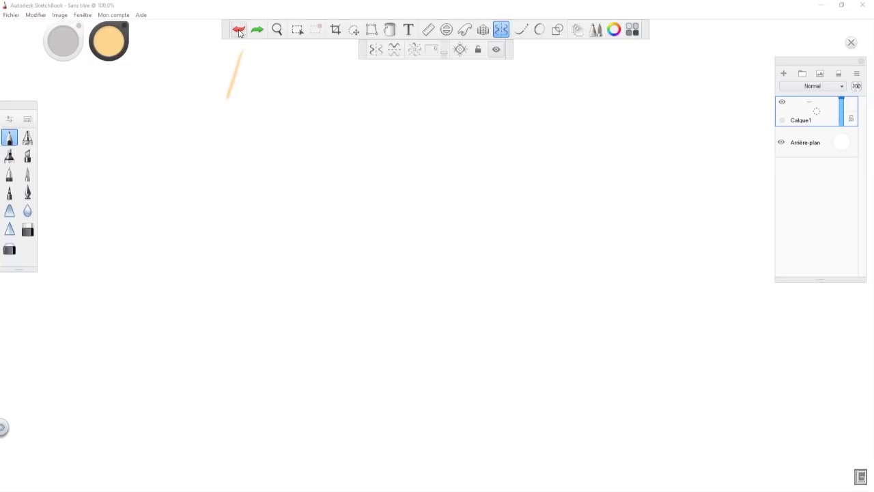
{"action": "left_click", "coordinate": [239, 30]}
{"action": "left_click", "coordinate": [239, 30]}
{"action": "left_click", "coordinate": [258, 30]}
{"action": "left_click", "coordinate": [257, 30]}
{"action": "left_click", "coordinate": [239, 30]}
{"action": "left_click", "coordinate": [239, 30]}
{"action": "left_click", "coordinate": [239, 31]}
{"action": "left_click", "coordinate": [239, 30]}
Step: Undo back to an empty layer, redo up to the curved bracket and its tail, and undo those two strokes
{"action": "left_click_drag", "start_coordinate": [229, 97], "coordinate": [240, 52]}
{"action": "left_click", "coordinate": [239, 30]}
{"action": "left_click", "coordinate": [239, 30]}
{"action": "left_click", "coordinate": [258, 30]}
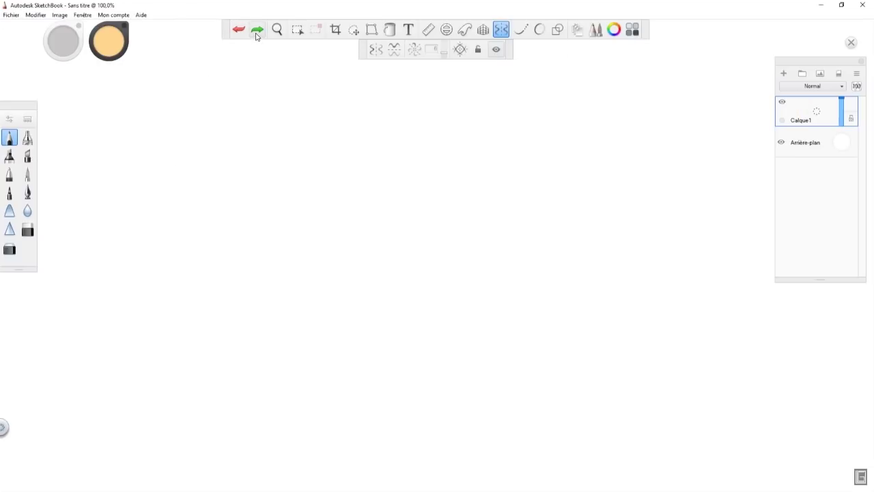
{"action": "left_click", "coordinate": [257, 30]}
{"action": "left_click", "coordinate": [258, 30]}
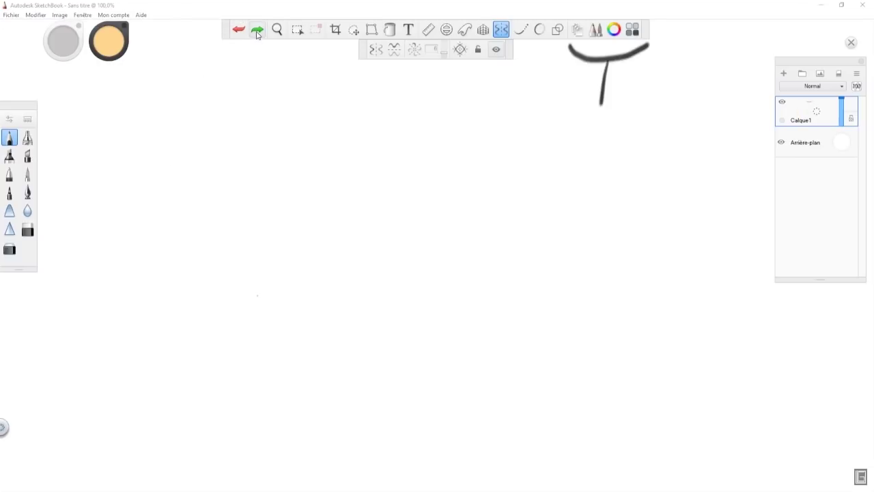
{"action": "left_click", "coordinate": [238, 30]}
{"action": "left_click", "coordinate": [239, 30]}
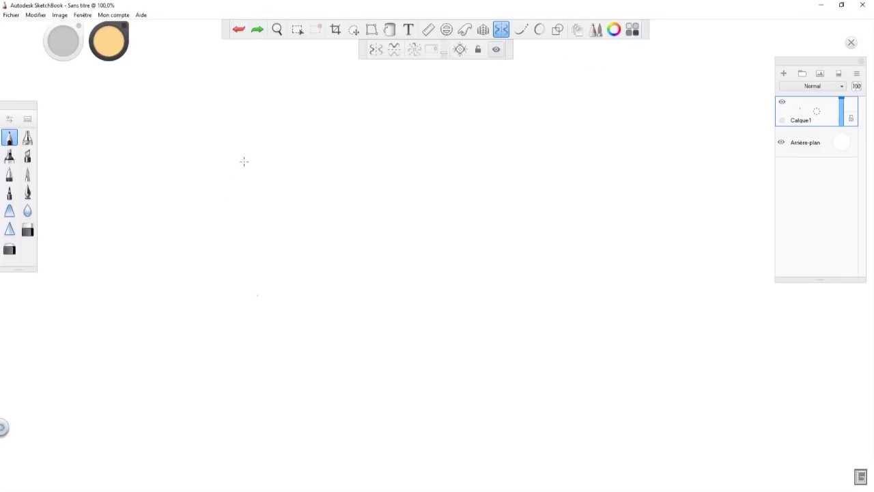
Step: Sketch five parallel slanted strokes on the upper part of the canvas, and undo and redo the last two
{"action": "mouse_move", "coordinate": [237, 162]}
{"action": "left_mouse_down"}
{"action": "mouse_move", "coordinate": [287, 122]}
{"action": "mouse_move", "coordinate": [301, 127]}
{"action": "left_mouse_up"}
{"action": "left_click_drag", "start_coordinate": [254, 182], "coordinate": [324, 134]}
{"action": "left_click_drag", "start_coordinate": [271, 198], "coordinate": [338, 146]}
{"action": "left_click_drag", "start_coordinate": [286, 210], "coordinate": [360, 159]}
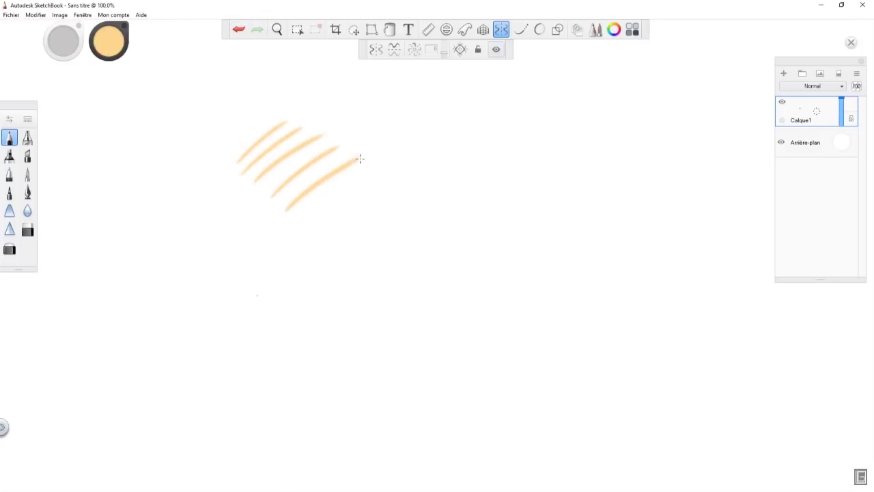
{"action": "left_click", "coordinate": [238, 30]}
{"action": "left_click", "coordinate": [238, 30]}
{"action": "left_click", "coordinate": [257, 30]}
{"action": "left_click", "coordinate": [257, 30]}
Step: Draw a large circle around the slanted strokes, and undo both the circle and all five strokes
{"action": "left_click_drag", "start_coordinate": [191, 136], "coordinate": [198, 254]}
{"action": "mouse_move", "coordinate": [194, 205]}
{"action": "left_mouse_down"}
{"action": "mouse_move", "coordinate": [256, 330]}
{"action": "mouse_move", "coordinate": [193, 202]}
{"action": "left_mouse_up"}
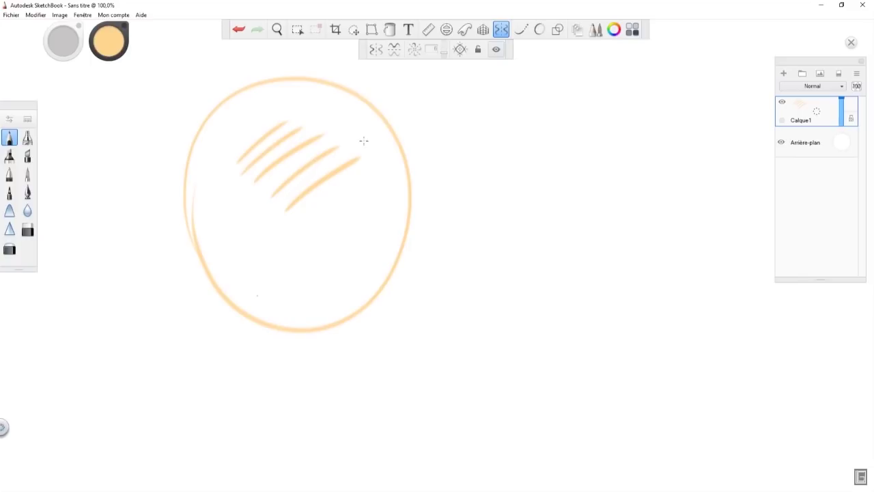
{"action": "key", "text": "ctrl+z"}
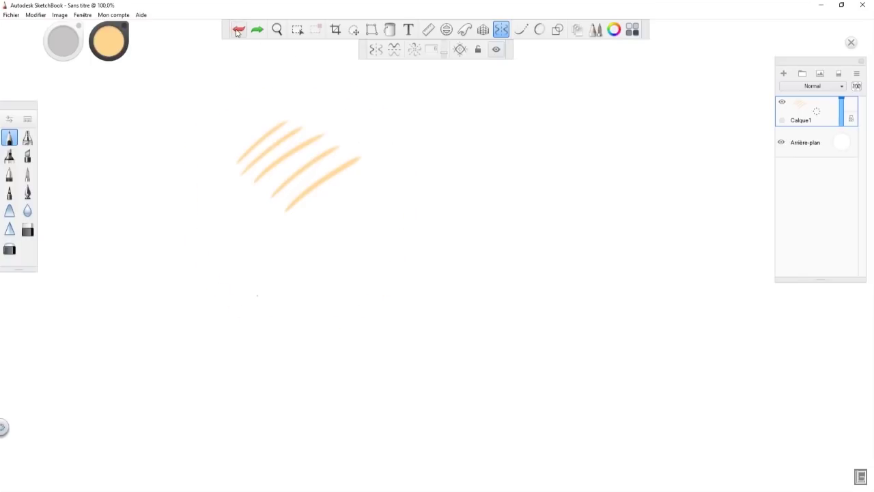
{"action": "left_click", "coordinate": [238, 30]}
{"action": "left_click", "coordinate": [239, 30]}
{"action": "left_click", "coordinate": [239, 30]}
{"action": "left_click", "coordinate": [238, 30]}
{"action": "left_click", "coordinate": [239, 30]}
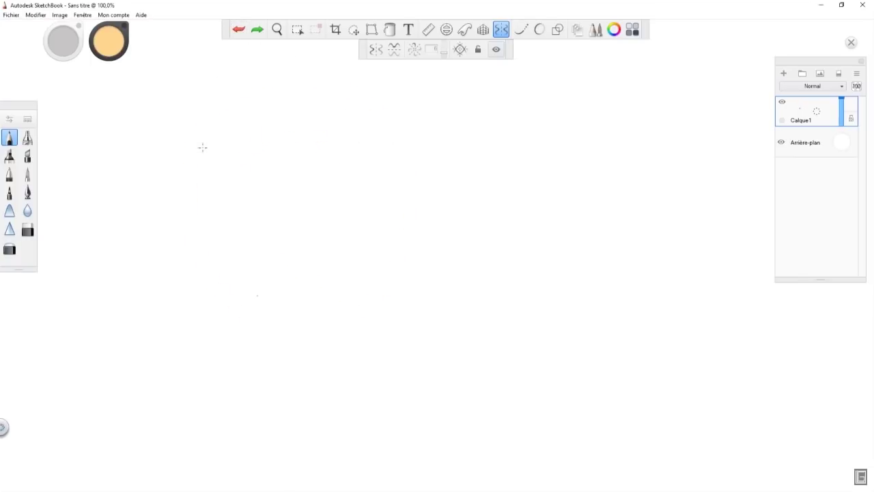
Step: Redo three of the slanted strokes and undo them again
{"action": "left_click", "coordinate": [258, 31]}
{"action": "left_click", "coordinate": [258, 32]}
{"action": "left_click", "coordinate": [257, 32]}
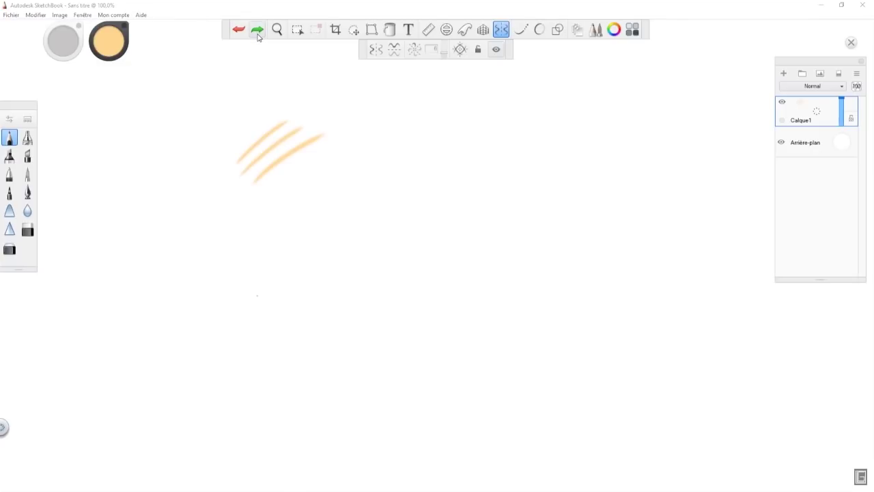
{"action": "left_click", "coordinate": [239, 32]}
{"action": "left_click", "coordinate": [239, 31]}
{"action": "left_click", "coordinate": [239, 31]}
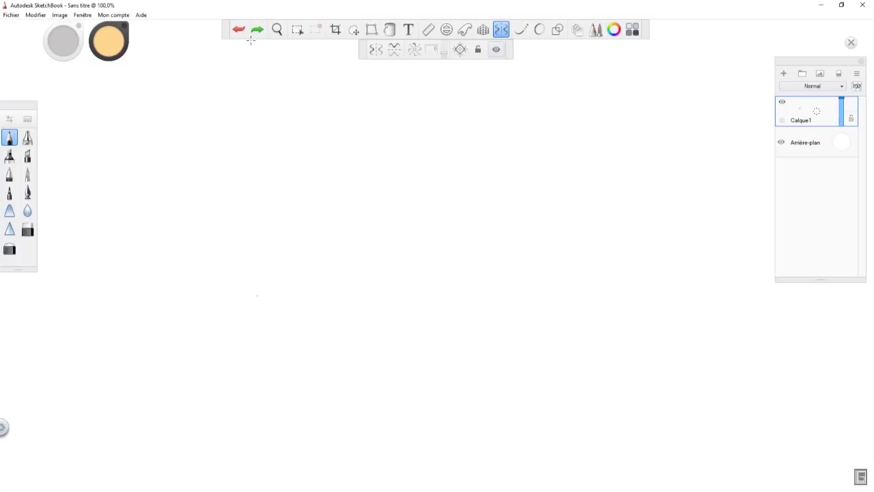
Step: Open the preferences and examine the general settings, including the maximum number of undos
{"action": "left_click", "coordinate": [38, 15]}
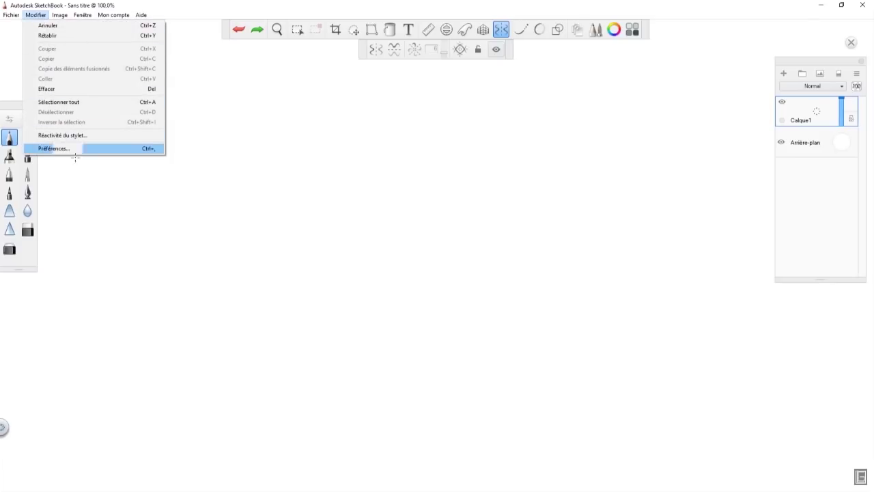
{"action": "left_click", "coordinate": [62, 149]}
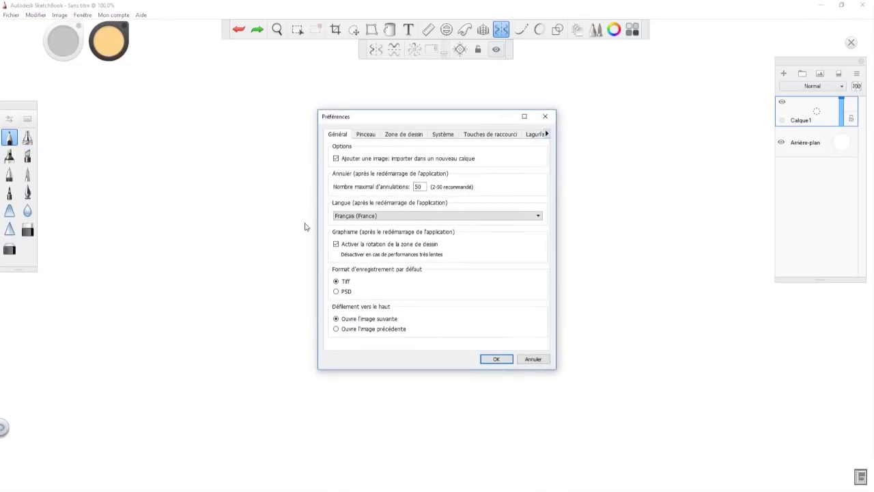
{"action": "left_click_drag", "start_coordinate": [455, 119], "coordinate": [299, 103]}
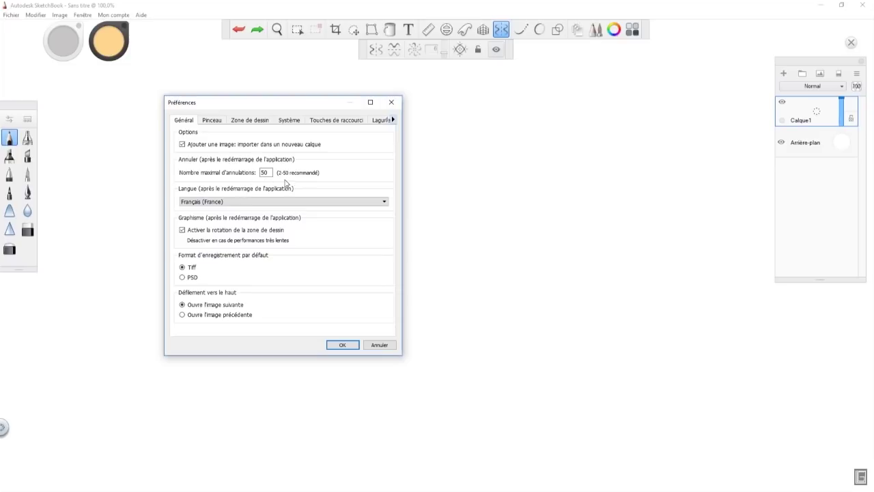
{"action": "double_click", "coordinate": [271, 173]}
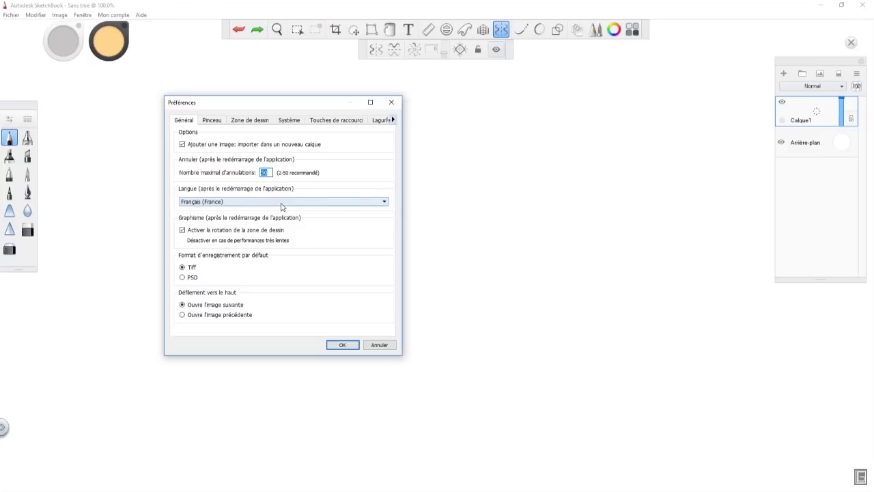
{"action": "left_click_drag", "start_coordinate": [311, 107], "coordinate": [311, 132]}
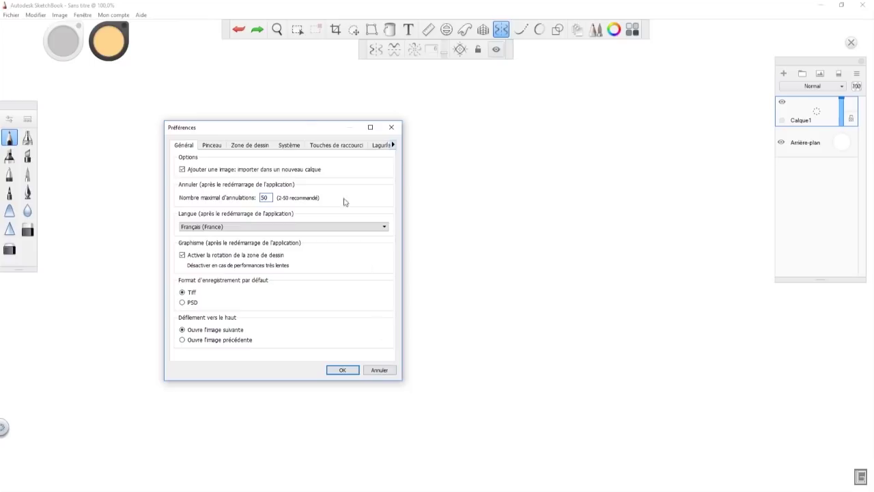
Step: Examine the brush, canvas and system preferences
{"action": "left_click", "coordinate": [212, 146]}
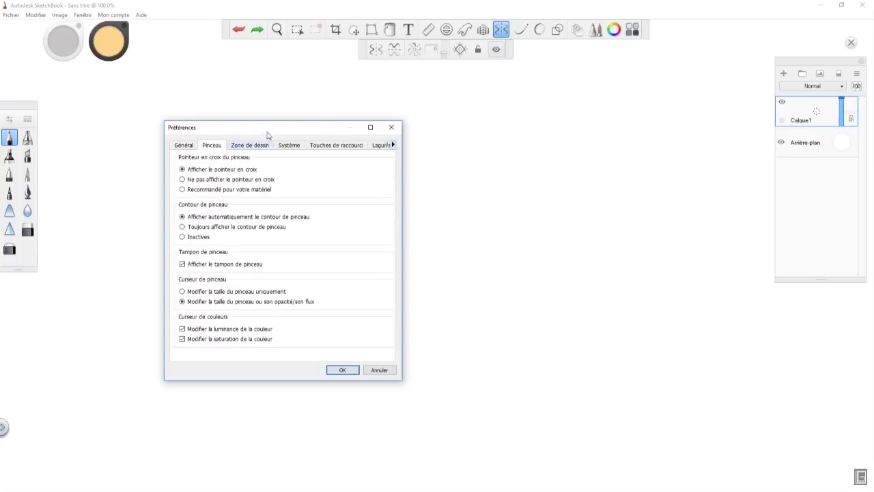
{"action": "left_click_drag", "start_coordinate": [272, 130], "coordinate": [266, 122]}
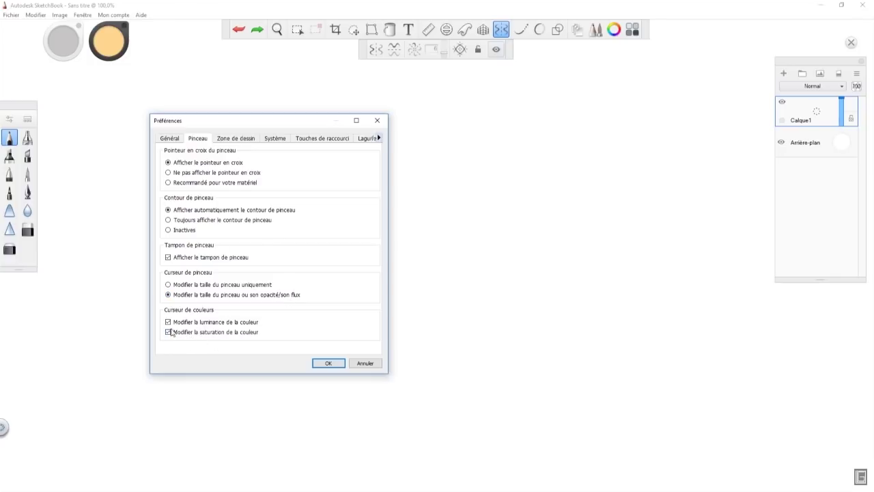
{"action": "left_click", "coordinate": [235, 140]}
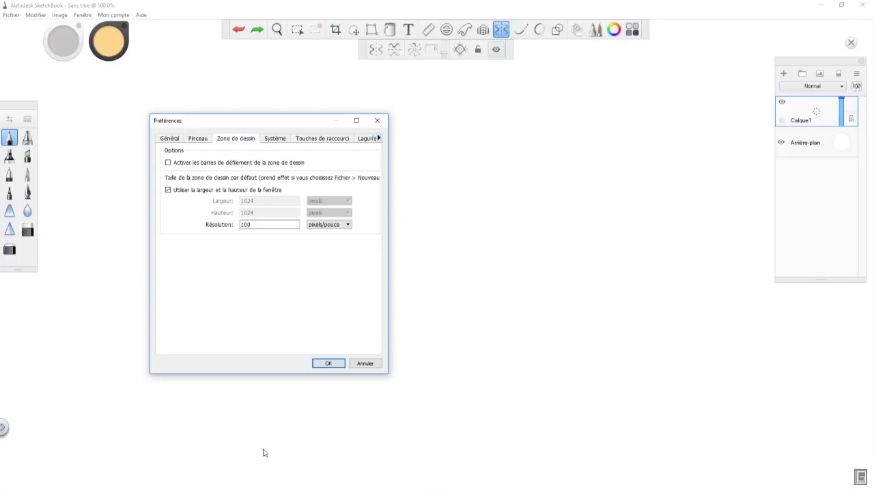
{"action": "left_click", "coordinate": [280, 141]}
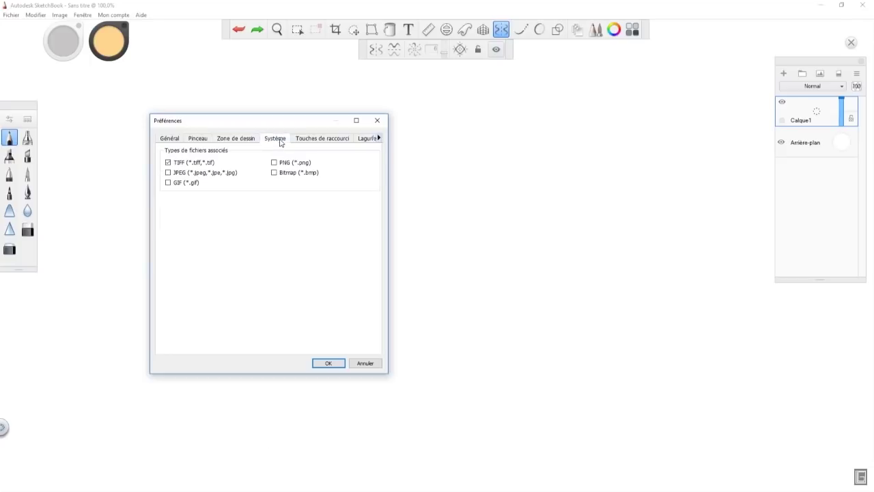
Step: Examine the shortcut key, Lagoon and initial settings preferences, and accept and close the preferences
{"action": "left_click", "coordinate": [318, 140]}
{"action": "mouse_move", "coordinate": [375, 179]}
{"action": "left_mouse_down"}
{"action": "mouse_move", "coordinate": [374, 323]}
{"action": "mouse_move", "coordinate": [376, 174]}
{"action": "left_mouse_up"}
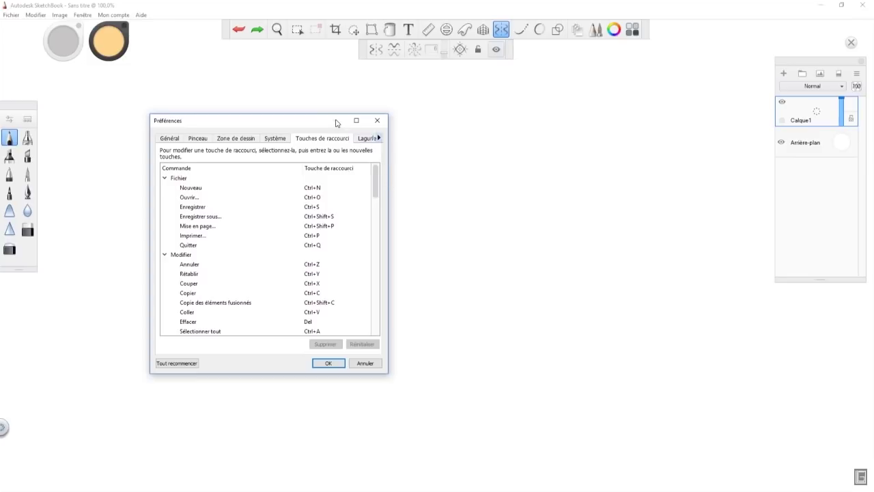
{"action": "left_click_drag", "start_coordinate": [312, 125], "coordinate": [237, 125]}
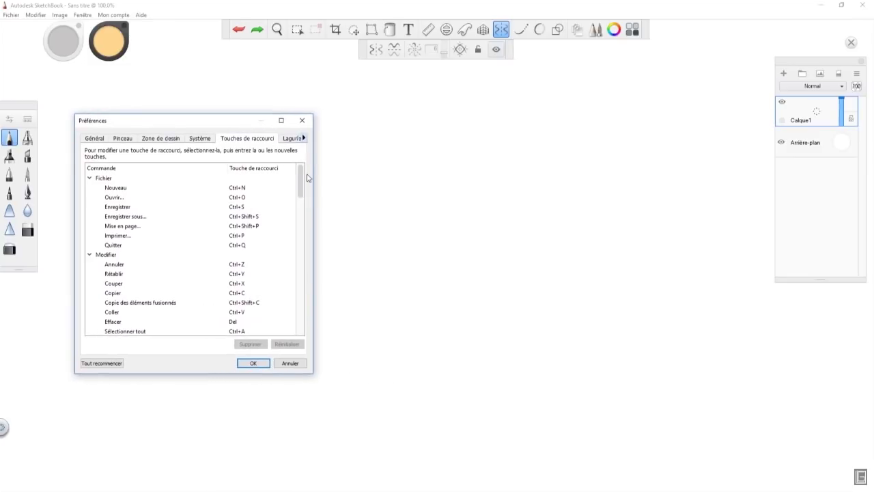
{"action": "mouse_move", "coordinate": [303, 177]}
{"action": "left_mouse_down"}
{"action": "mouse_move", "coordinate": [301, 301]}
{"action": "mouse_move", "coordinate": [301, 168]}
{"action": "left_mouse_up"}
{"action": "left_click", "coordinate": [291, 138]}
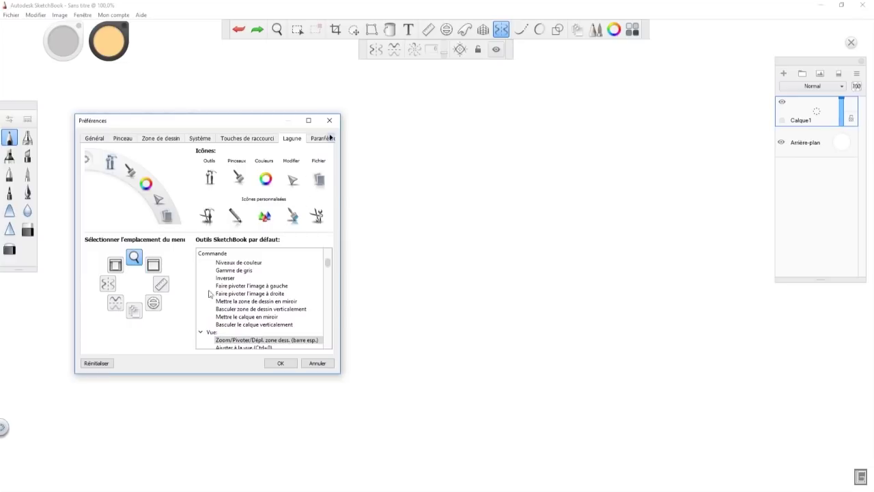
{"action": "left_click", "coordinate": [316, 139]}
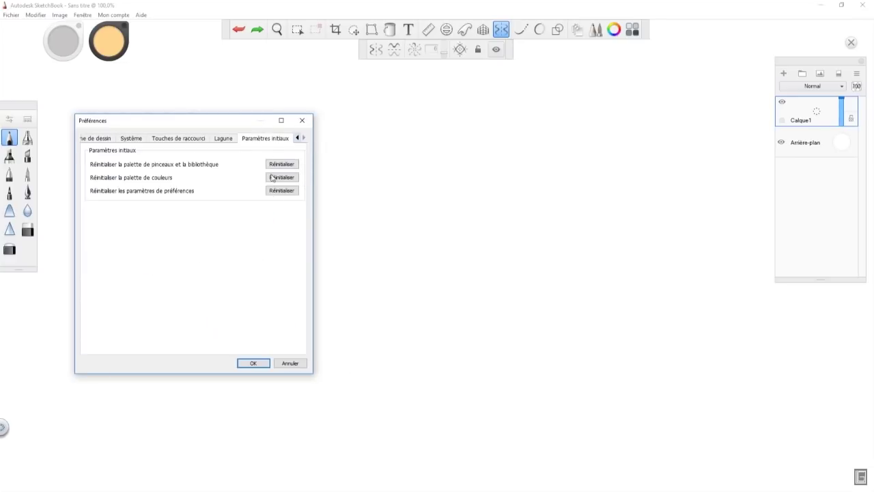
{"action": "left_click", "coordinate": [257, 364]}
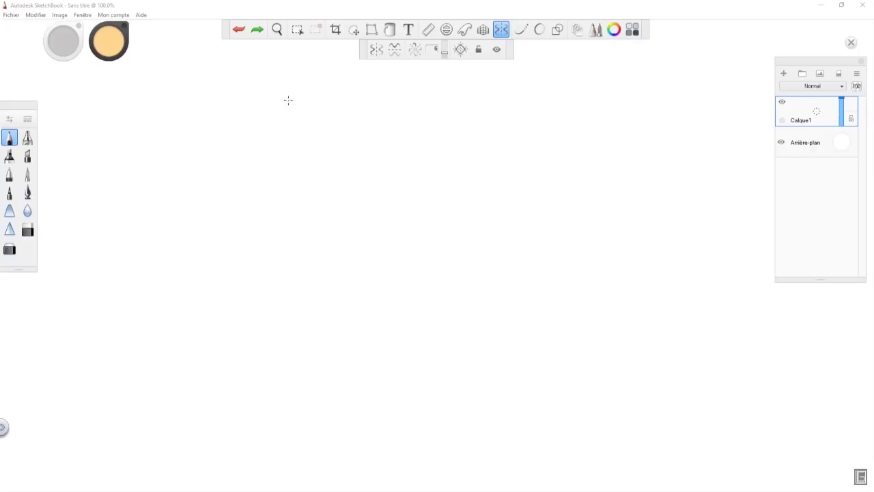
Step: Sketch an arrow pointing at the undo and redo commands, and clear the layer
{"action": "left_click_drag", "start_coordinate": [247, 49], "coordinate": [232, 103]}
{"action": "left_click_drag", "start_coordinate": [239, 66], "coordinate": [248, 45]}
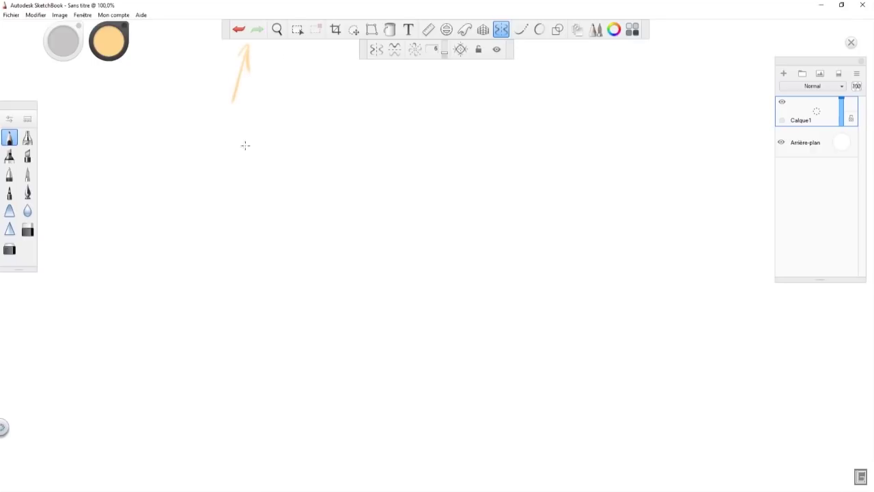
{"action": "left_click", "coordinate": [838, 73]}
Step: Pan the canvas around with the Zoom/Rotate/Move canvas tool, leaving and restarting it once, and close the tool
{"action": "left_click_drag", "start_coordinate": [277, 29], "coordinate": [352, 234]}
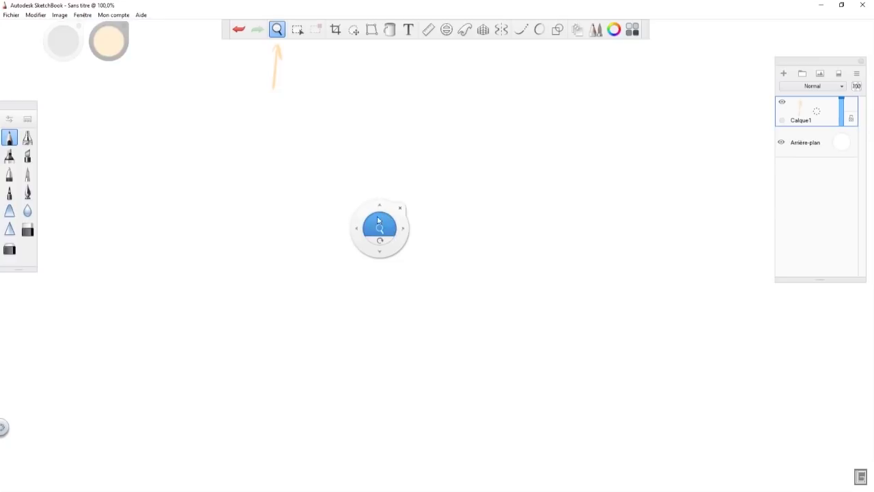
{"action": "left_click_drag", "start_coordinate": [367, 234], "coordinate": [321, 254]}
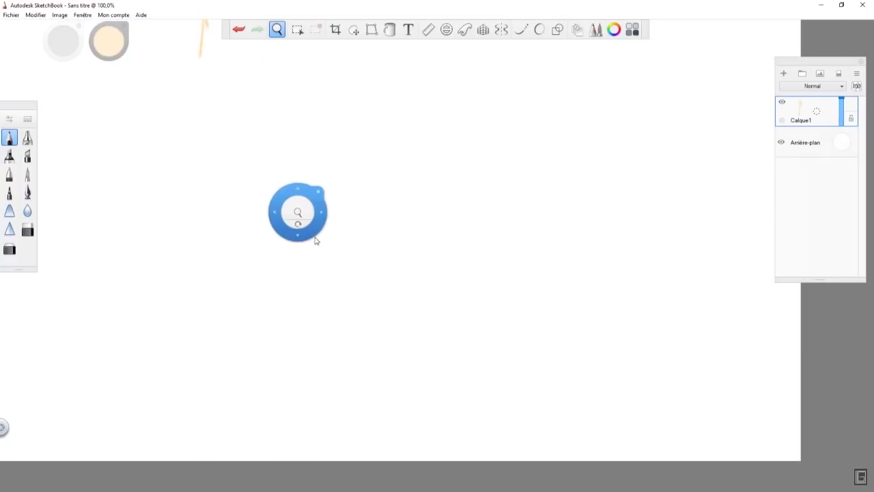
{"action": "key", "text": "space"}
{"action": "key", "text": "space"}
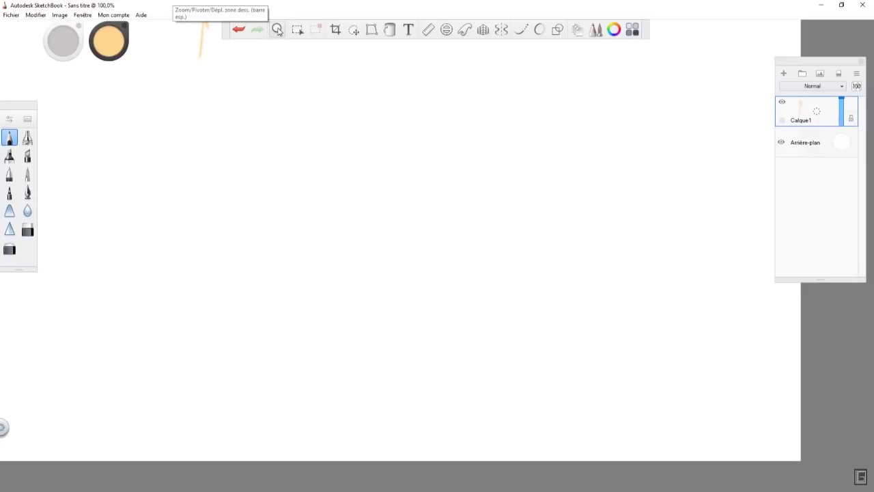
{"action": "left_click", "coordinate": [277, 30]}
{"action": "mouse_move", "coordinate": [384, 166]}
{"action": "left_mouse_down"}
{"action": "mouse_move", "coordinate": [295, 242]}
{"action": "mouse_move", "coordinate": [288, 61]}
{"action": "mouse_move", "coordinate": [292, 86]}
{"action": "mouse_move", "coordinate": [360, 176]}
{"action": "mouse_move", "coordinate": [394, 175]}
{"action": "mouse_move", "coordinate": [336, 219]}
{"action": "mouse_move", "coordinate": [368, 181]}
{"action": "mouse_move", "coordinate": [373, 203]}
{"action": "mouse_move", "coordinate": [434, 235]}
{"action": "left_mouse_up"}
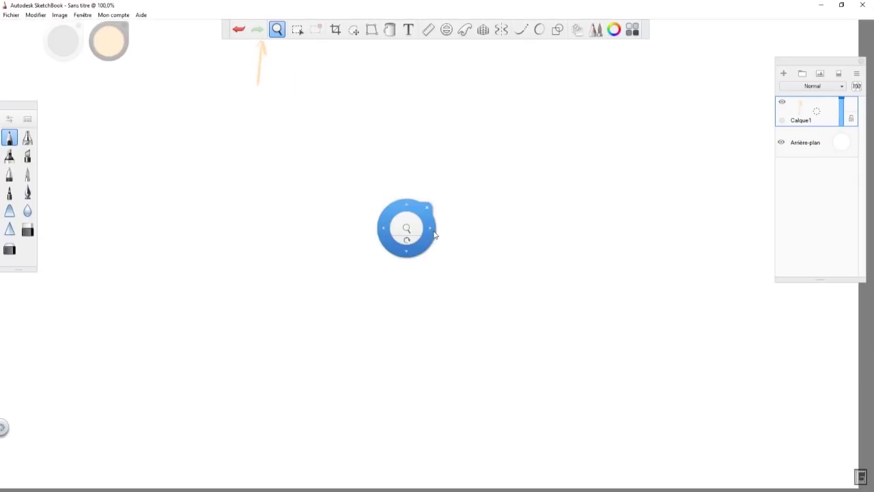
{"action": "left_click", "coordinate": [427, 206]}
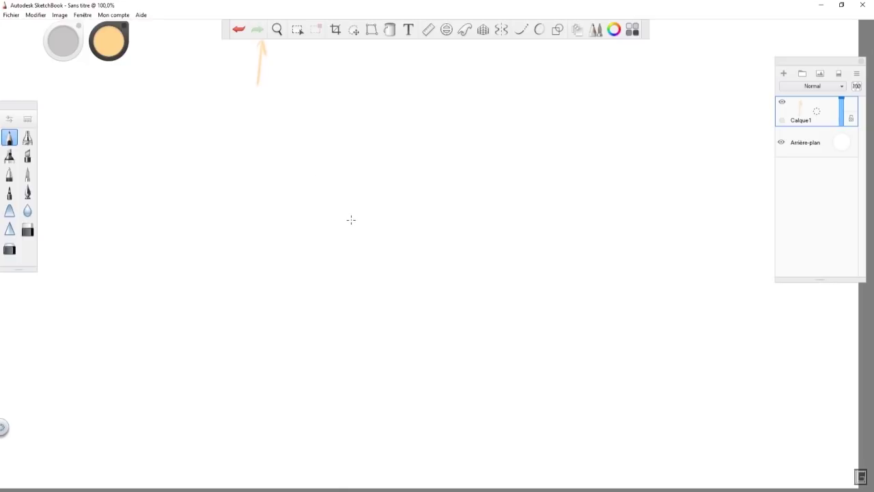
Step: Pan the canvas upward, draw a curved test stroke across its upper part, and undo the stroke
{"action": "key", "text": "space"}
{"action": "left_click_drag", "start_coordinate": [382, 209], "coordinate": [378, 144]}
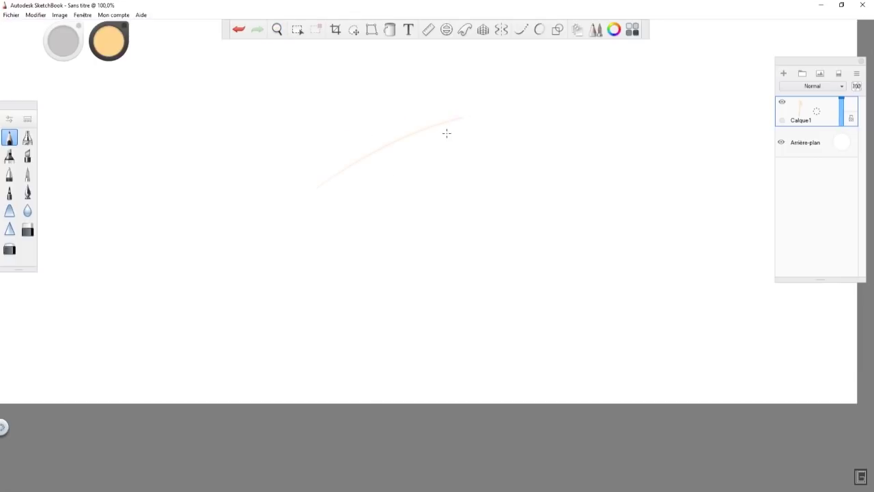
{"action": "left_click", "coordinate": [238, 29]}
Step: Zoom the canvas out and in several times, ending at about 56.5%
{"action": "key", "text": "space"}
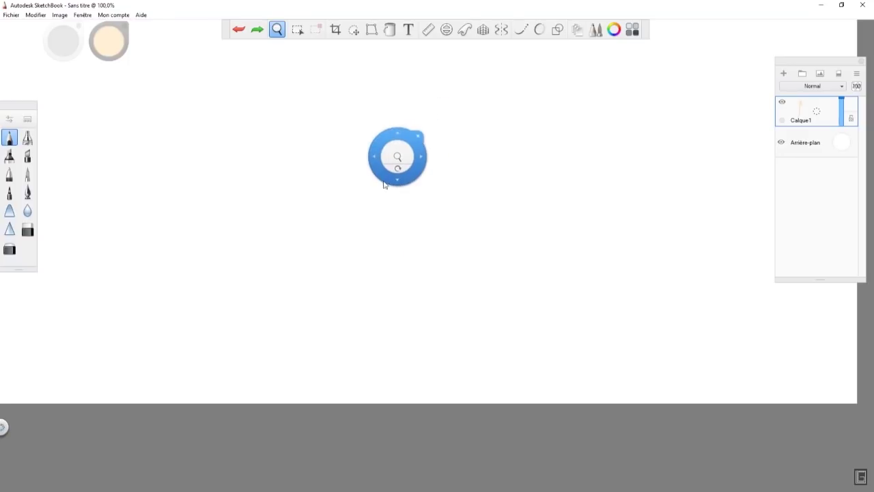
{"action": "left_click_drag", "start_coordinate": [426, 162], "coordinate": [425, 160]}
{"action": "left_click_drag", "start_coordinate": [394, 223], "coordinate": [401, 223]}
{"action": "scroll", "coordinate": [401, 223], "scroll_direction": "down", "scroll_amount": 5}
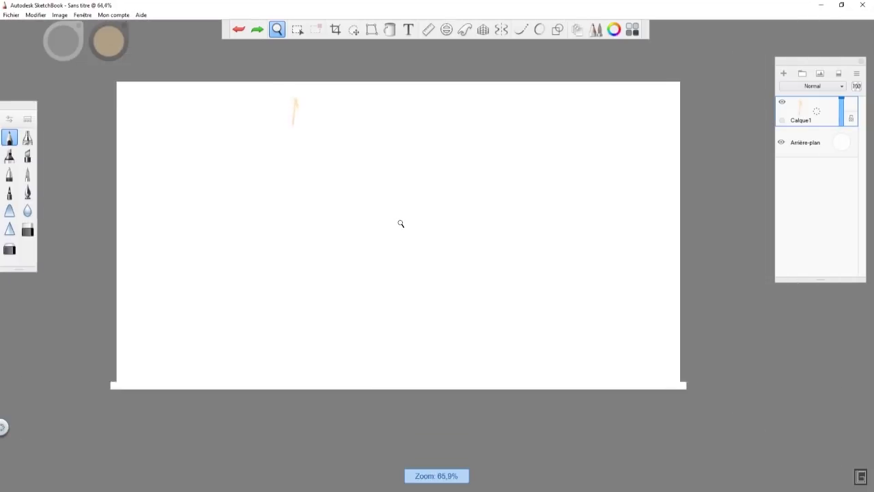
{"action": "scroll", "coordinate": [401, 223], "scroll_direction": "up", "scroll_amount": 5}
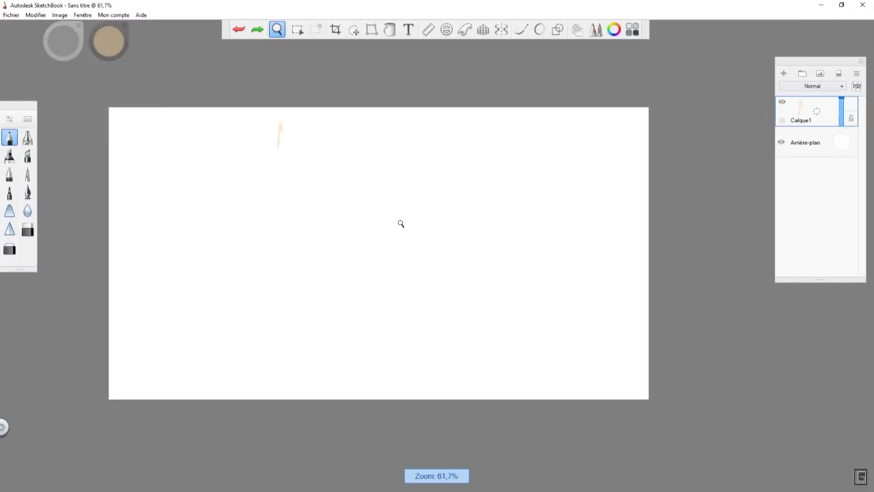
{"action": "scroll", "coordinate": [401, 223], "scroll_direction": "down", "scroll_amount": 4}
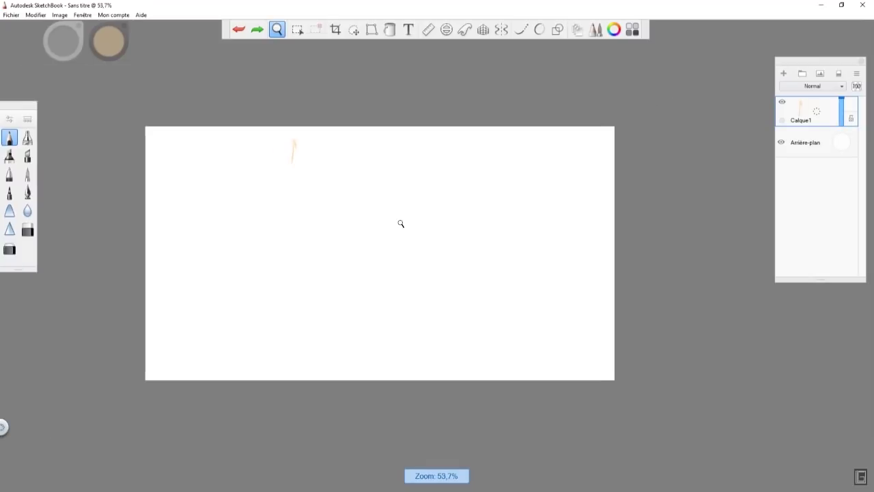
{"action": "scroll", "coordinate": [401, 223], "scroll_direction": "up", "scroll_amount": 3}
{"action": "scroll", "coordinate": [401, 224], "scroll_direction": "down", "scroll_amount": 3}
{"action": "left_click", "coordinate": [342, 271]}
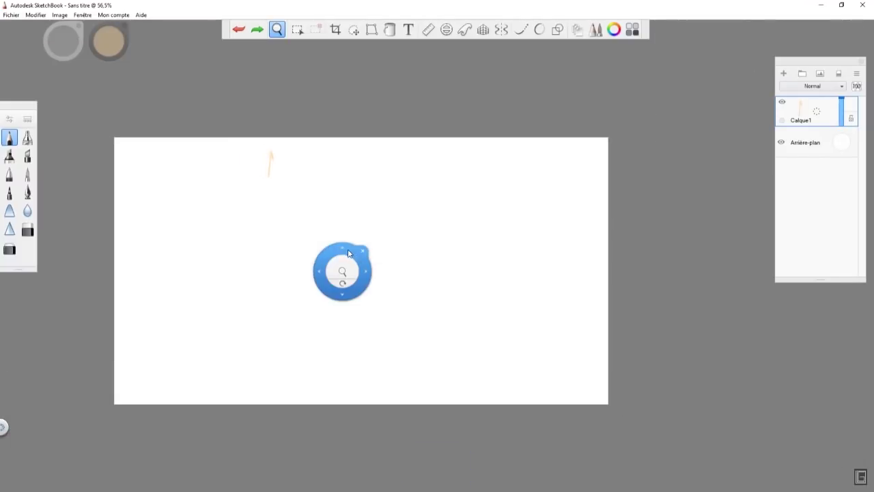
Step: Rotate the canvas counterclockwise, and restore the view to its original orientation at 100%
{"action": "left_click_drag", "start_coordinate": [355, 270], "coordinate": [389, 226]}
{"action": "left_click_drag", "start_coordinate": [387, 261], "coordinate": [361, 320]}
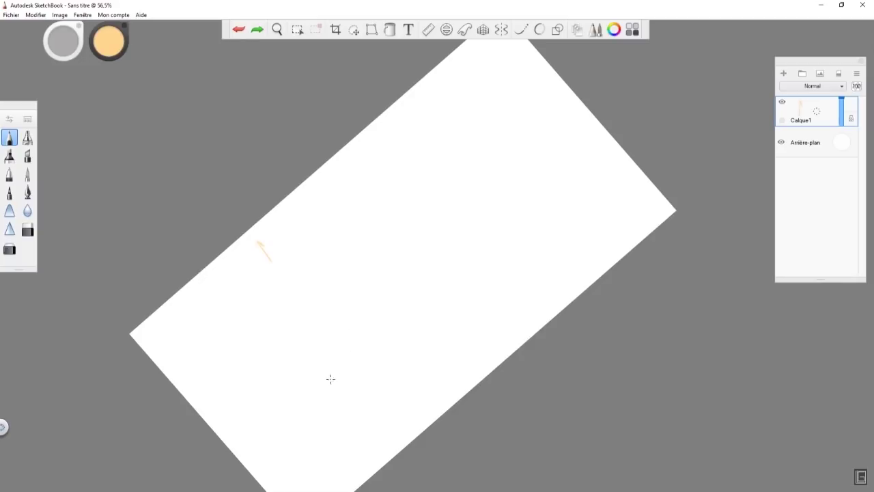
{"action": "key", "text": "ctrl+alt+0"}
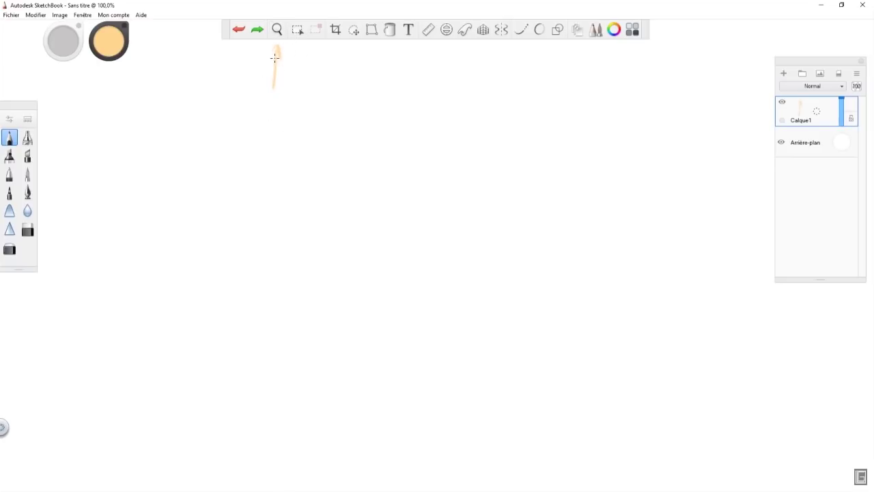
Step: Clear the layer, sketch an arrow pointing up at the selection tool, and activate that tool
{"action": "left_click", "coordinate": [840, 74]}
{"action": "left_click_drag", "start_coordinate": [294, 87], "coordinate": [295, 54]}
{"action": "left_click", "coordinate": [299, 31]}
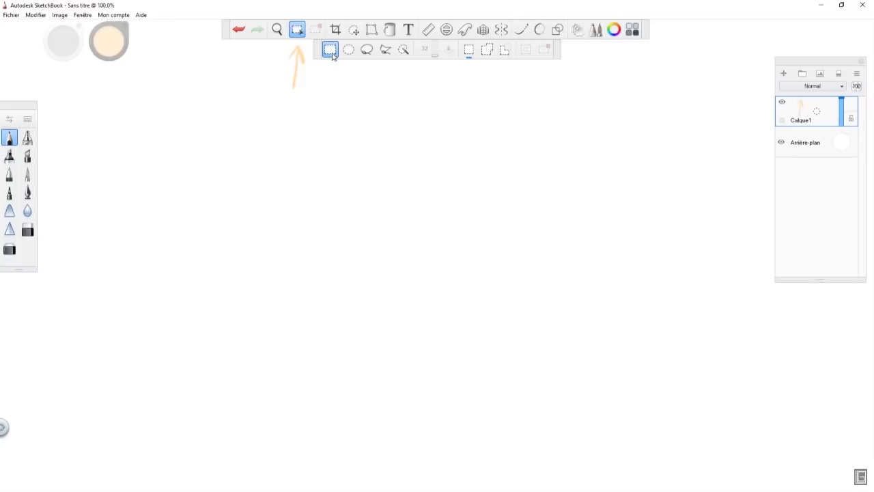
Step: Try out several rectangular selections, ending with a wide one across the upper middle of the canvas, and deselect
{"action": "left_click_drag", "start_coordinate": [288, 191], "coordinate": [295, 239]}
{"action": "left_click_drag", "start_coordinate": [302, 202], "coordinate": [416, 181]}
{"action": "key", "text": "shift"}
{"action": "left_click_drag", "start_coordinate": [518, 221], "coordinate": [548, 225]}
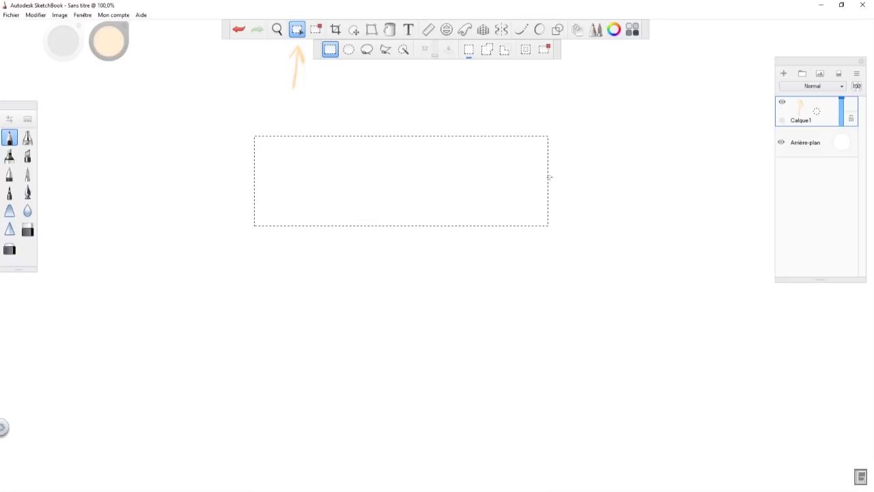
{"action": "left_click", "coordinate": [316, 32]}
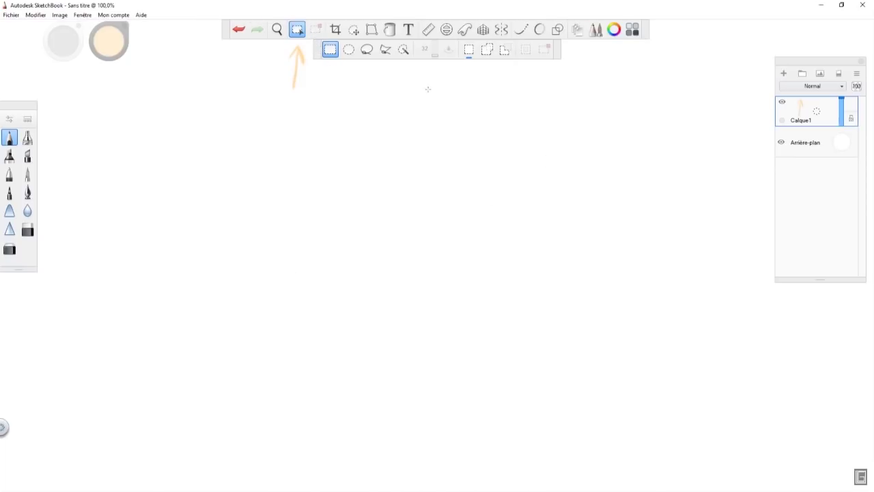
Step: Draw an elliptical selection in the upper part of the canvas, and deselect it
{"action": "left_click", "coordinate": [349, 51]}
{"action": "left_click_drag", "start_coordinate": [269, 154], "coordinate": [317, 197]}
{"action": "left_click", "coordinate": [544, 49]}
Step: Draw a large, winding freeform selection across the middle of the canvas with the Lasso
{"action": "left_click", "coordinate": [366, 49]}
{"action": "left_click_drag", "start_coordinate": [335, 269], "coordinate": [338, 272]}
{"action": "mouse_move", "coordinate": [494, 214]}
{"action": "left_mouse_down"}
{"action": "mouse_move", "coordinate": [659, 168]}
{"action": "mouse_move", "coordinate": [658, 291]}
{"action": "mouse_move", "coordinate": [589, 389]}
{"action": "mouse_move", "coordinate": [472, 411]}
{"action": "mouse_move", "coordinate": [449, 346]}
{"action": "mouse_move", "coordinate": [487, 280]}
{"action": "mouse_move", "coordinate": [404, 264]}
{"action": "mouse_move", "coordinate": [285, 357]}
{"action": "mouse_move", "coordinate": [228, 317]}
{"action": "left_mouse_up"}
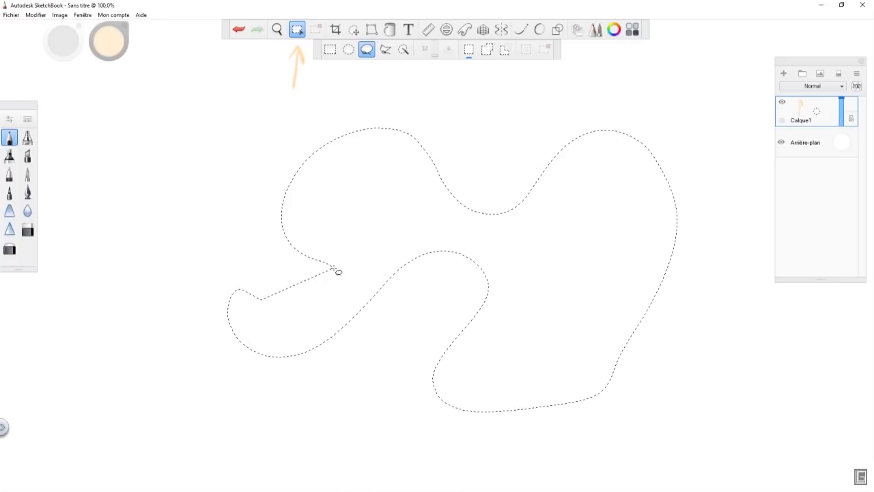
{"action": "left_click_drag", "start_coordinate": [322, 245], "coordinate": [316, 235]}
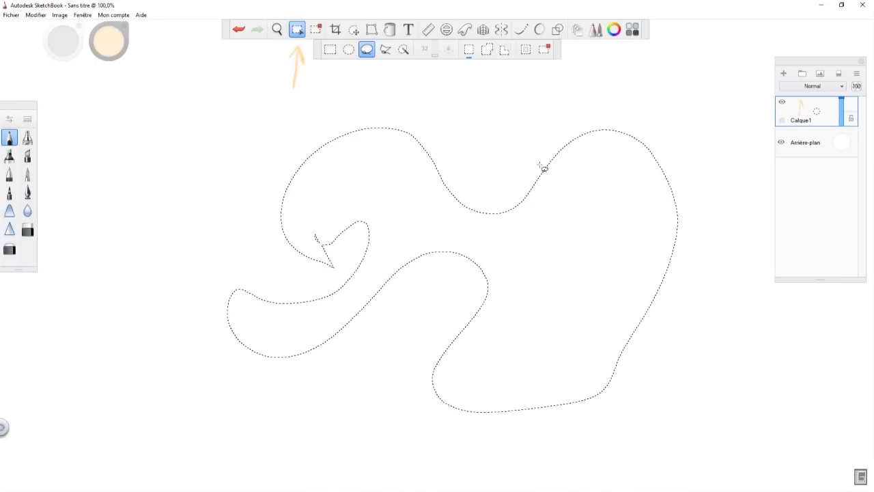
Step: Replace the freeform selection with a large, many-cornered Polyline selection winding across the whole canvas, and deselect it
{"action": "left_click", "coordinate": [544, 49]}
{"action": "left_click", "coordinate": [386, 52]}
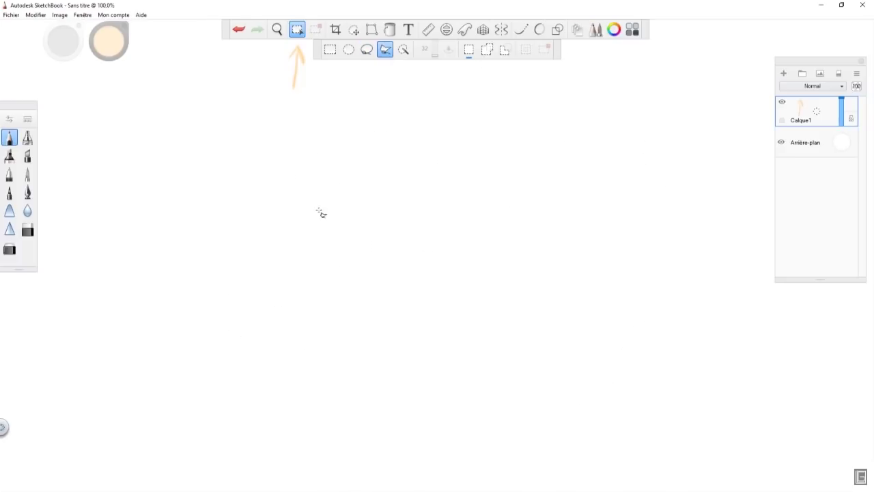
{"action": "left_click", "coordinate": [223, 274]}
{"action": "left_click", "coordinate": [296, 163]}
{"action": "left_click", "coordinate": [412, 120]}
{"action": "left_click", "coordinate": [474, 126]}
{"action": "left_click", "coordinate": [546, 142]}
{"action": "left_click", "coordinate": [658, 204]}
{"action": "left_click", "coordinate": [654, 300]}
{"action": "left_click", "coordinate": [673, 375]}
{"action": "left_click", "coordinate": [491, 408]}
{"action": "left_click", "coordinate": [598, 306]}
{"action": "left_click", "coordinate": [574, 234]}
{"action": "left_click", "coordinate": [463, 193]}
{"action": "left_click", "coordinate": [375, 293]}
{"action": "left_click", "coordinate": [357, 169]}
{"action": "left_click", "coordinate": [304, 194]}
{"action": "left_click", "coordinate": [332, 334]}
{"action": "left_click", "coordinate": [216, 355]}
{"action": "left_click", "coordinate": [141, 318]}
{"action": "left_click", "coordinate": [114, 250]}
{"action": "left_click", "coordinate": [119, 241]}
{"action": "left_click", "coordinate": [75, 304]}
{"action": "left_click", "coordinate": [345, 131]}
{"action": "left_click", "coordinate": [103, 167]}
{"action": "double_click", "coordinate": [169, 117]}
{"action": "left_click", "coordinate": [545, 50]}
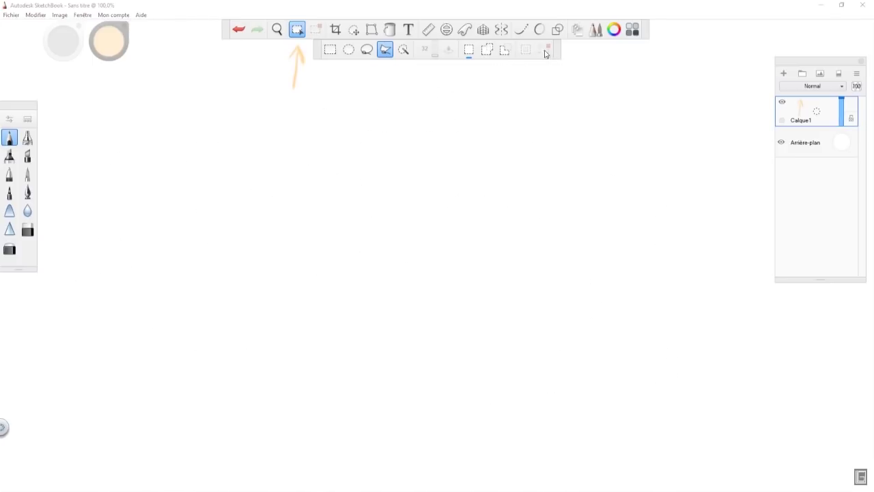
Step: Try the Magic Wand, return to the pencil, and add two new layers above Calque1
{"action": "left_click", "coordinate": [403, 51]}
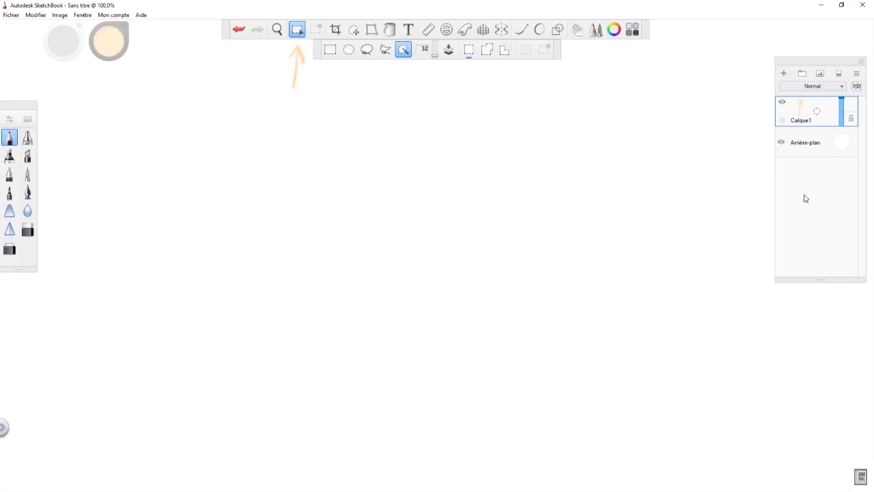
{"action": "left_click", "coordinate": [12, 141]}
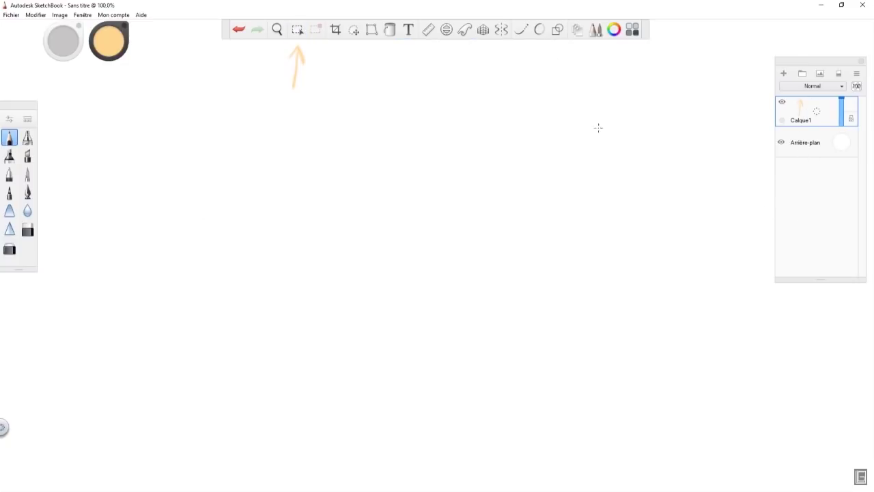
{"action": "left_click", "coordinate": [783, 73]}
{"action": "left_click", "coordinate": [784, 73]}
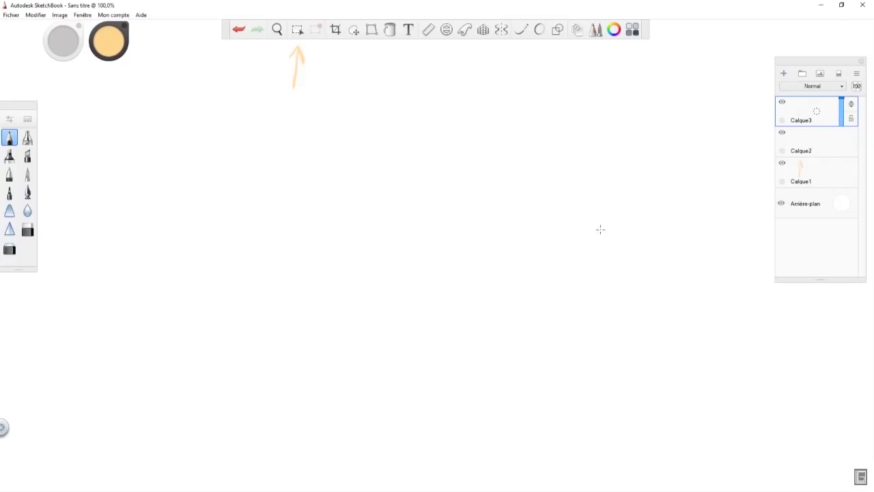
Step: Sketch one overlapping outline per layer: a circle on Calque1, a long horizontal bar on Calque2 and a slanted bar on Calque3
{"action": "left_click", "coordinate": [812, 175]}
{"action": "mouse_move", "coordinate": [350, 220]}
{"action": "left_mouse_down"}
{"action": "mouse_move", "coordinate": [349, 183]}
{"action": "mouse_move", "coordinate": [478, 158]}
{"action": "mouse_move", "coordinate": [366, 259]}
{"action": "mouse_move", "coordinate": [349, 212]}
{"action": "left_mouse_up"}
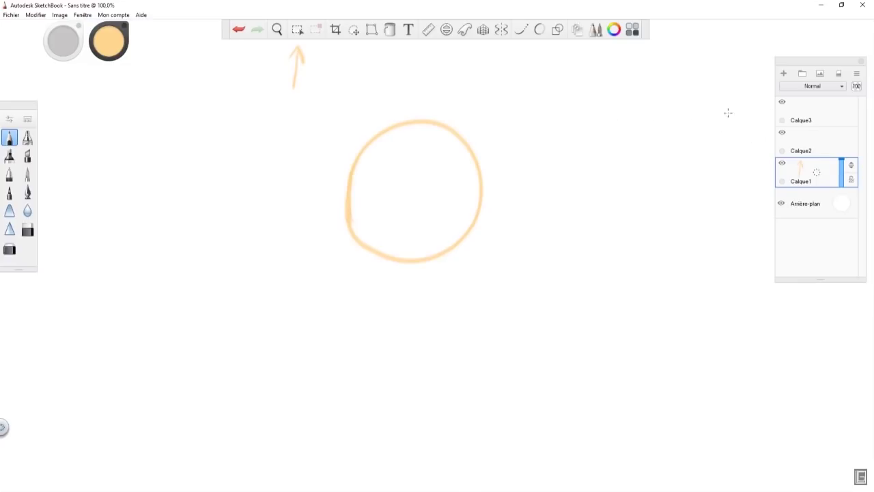
{"action": "left_click", "coordinate": [811, 141]}
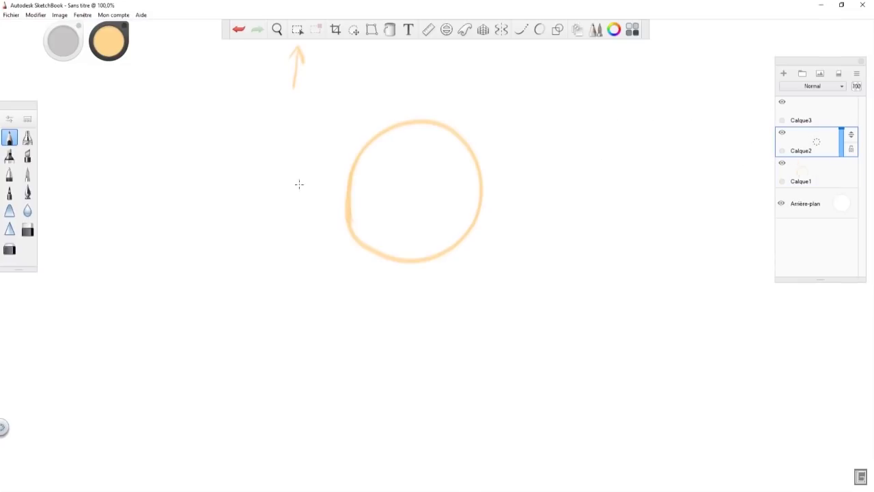
{"action": "mouse_move", "coordinate": [257, 183]}
{"action": "left_mouse_down"}
{"action": "mouse_move", "coordinate": [430, 157]}
{"action": "mouse_move", "coordinate": [333, 218]}
{"action": "mouse_move", "coordinate": [263, 183]}
{"action": "left_mouse_up"}
{"action": "left_click", "coordinate": [795, 116]}
{"action": "mouse_move", "coordinate": [393, 182]}
{"action": "left_mouse_down"}
{"action": "mouse_move", "coordinate": [436, 80]}
{"action": "mouse_move", "coordinate": [489, 87]}
{"action": "mouse_move", "coordinate": [424, 191]}
{"action": "mouse_move", "coordinate": [391, 181]}
{"action": "left_mouse_up"}
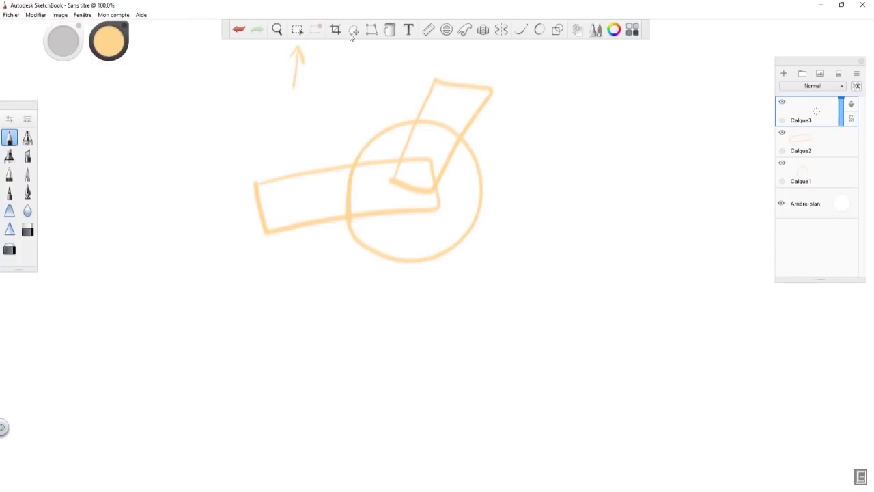
Step: Compare Magic Wand selections inside the slanted bar, sampling only the current layer and then all layers, and deselect each one
{"action": "left_click", "coordinate": [297, 31]}
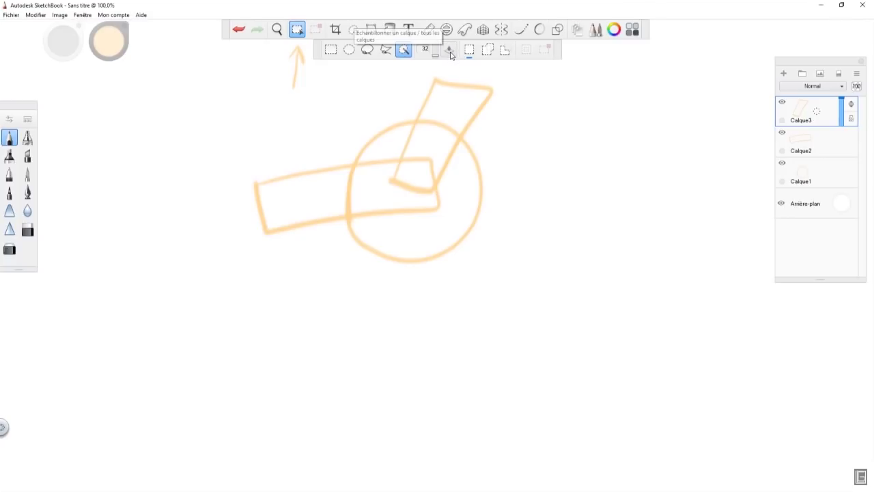
{"action": "left_click", "coordinate": [446, 110]}
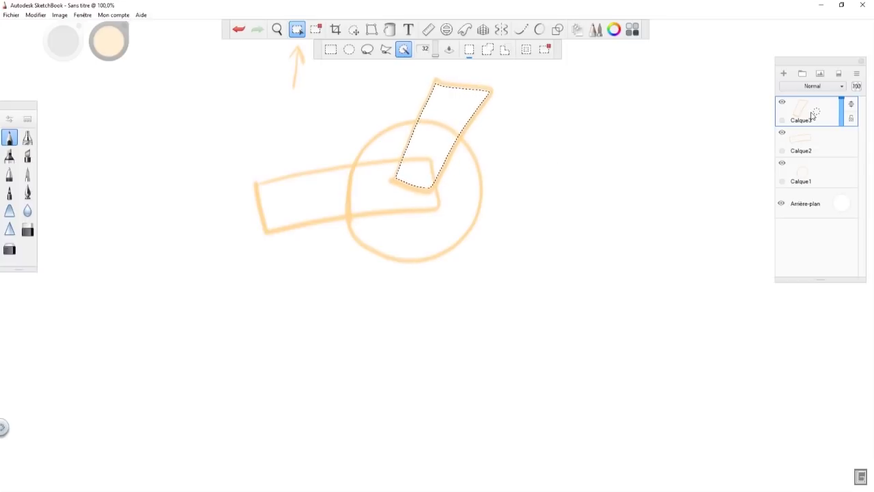
{"action": "left_click", "coordinate": [546, 52]}
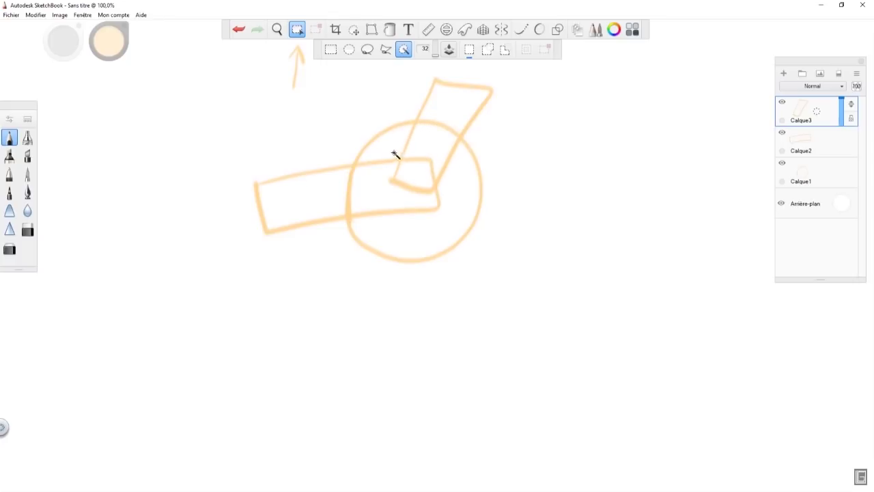
{"action": "left_click", "coordinate": [428, 142]}
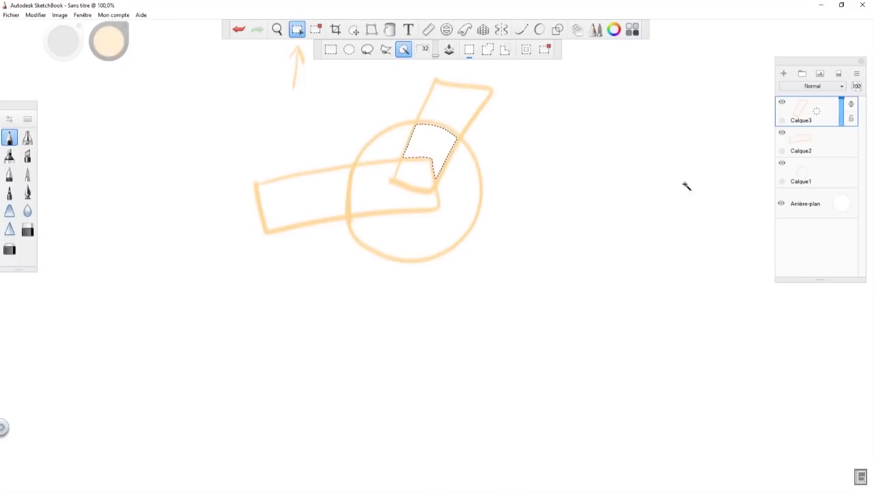
{"action": "left_click", "coordinate": [544, 50]}
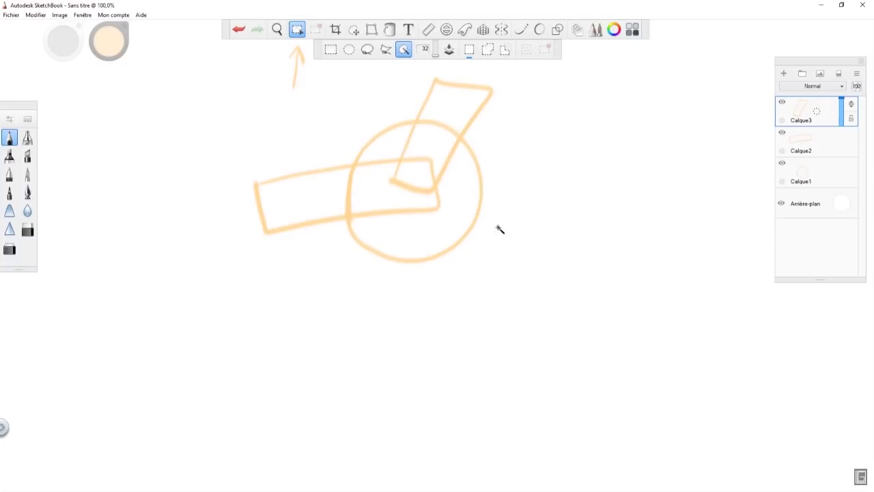
Step: Clear the drawings from Calque3, Calque2 and Calque1, and leave Calque1 as the active layer
{"action": "left_click", "coordinate": [839, 74]}
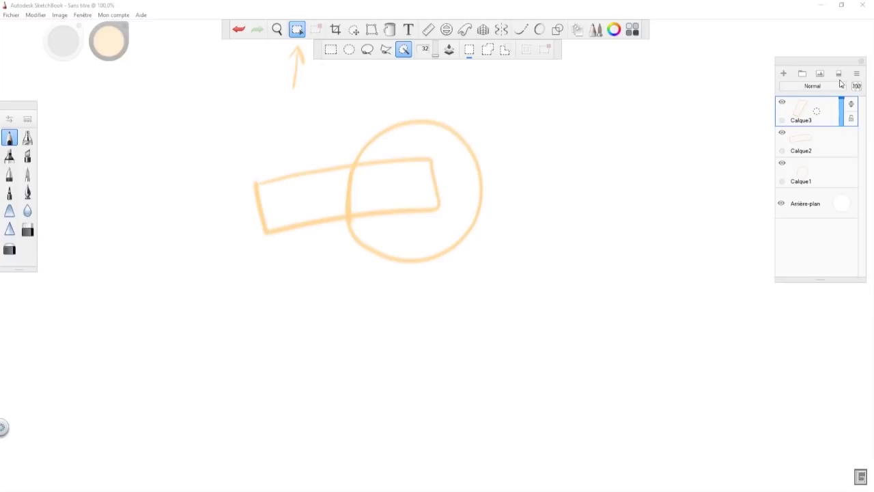
{"action": "left_click", "coordinate": [815, 138]}
{"action": "left_click", "coordinate": [839, 75]}
{"action": "left_click", "coordinate": [819, 168]}
{"action": "left_click", "coordinate": [840, 75]}
{"action": "left_click", "coordinate": [811, 109]}
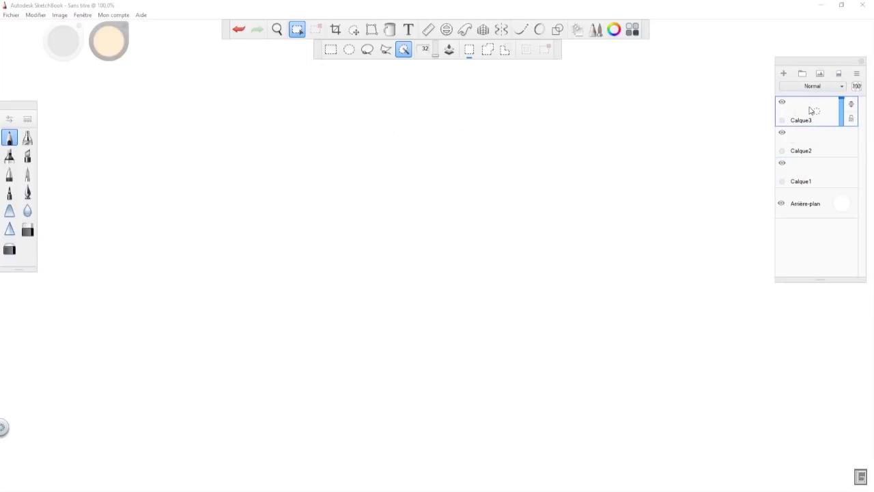
{"action": "left_click", "coordinate": [822, 174]}
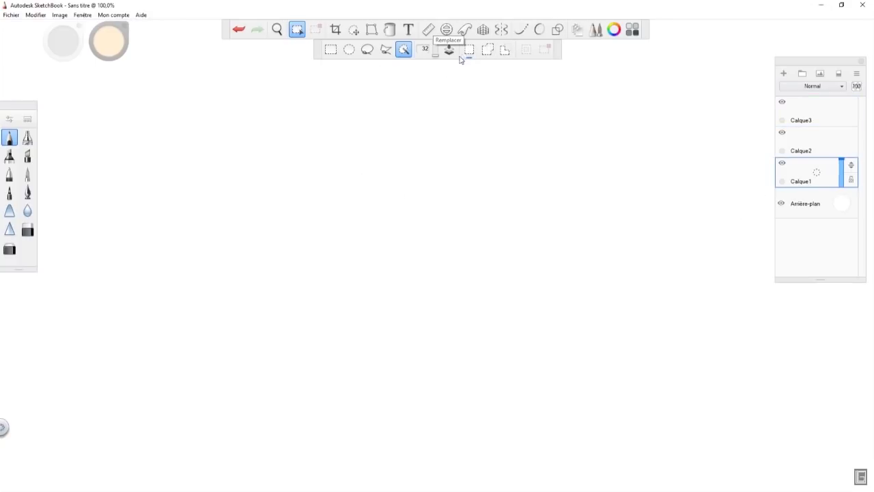
Step: Draw two separate rectangular selections in Replace mode, undo the second one, and deselect the first
{"action": "left_click", "coordinate": [330, 51]}
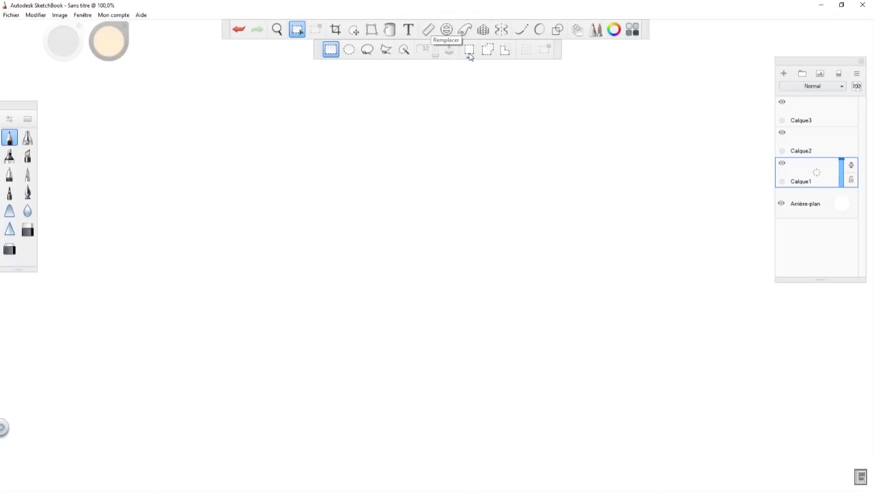
{"action": "left_click_drag", "start_coordinate": [312, 145], "coordinate": [411, 212]}
{"action": "left_click_drag", "start_coordinate": [313, 145], "coordinate": [312, 145]}
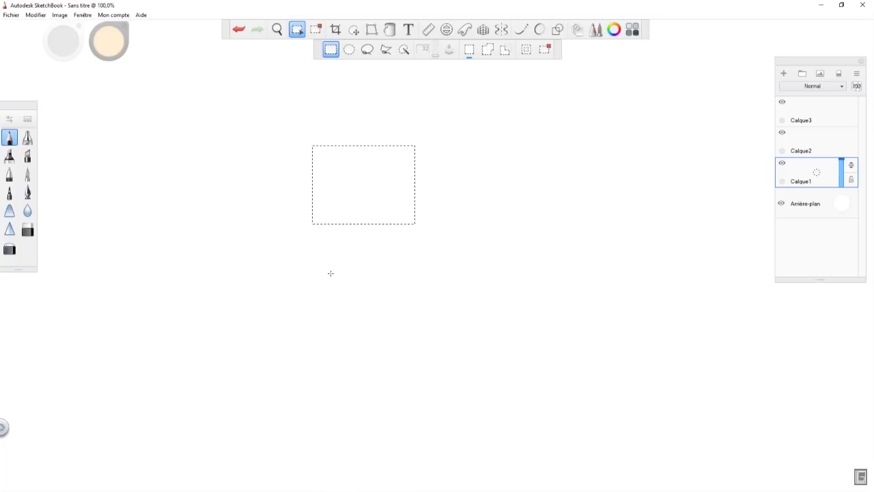
{"action": "left_click_drag", "start_coordinate": [472, 300], "coordinate": [631, 240]}
{"action": "left_click", "coordinate": [239, 32]}
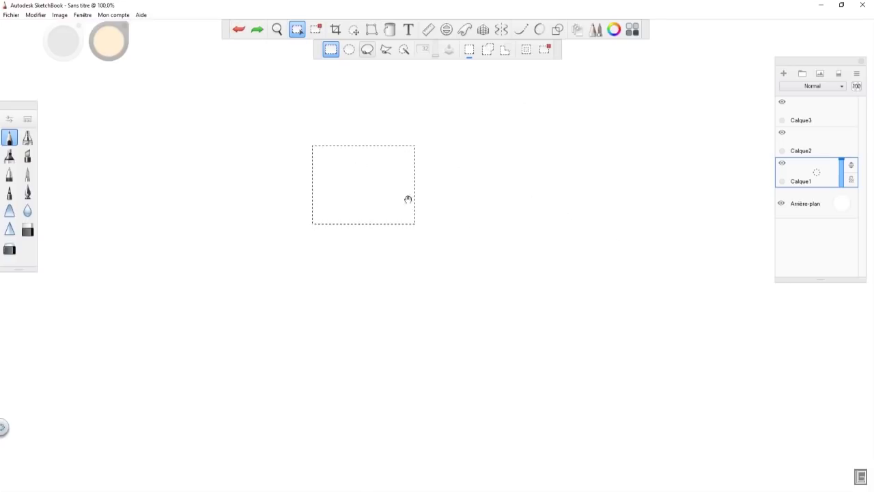
{"action": "left_click", "coordinate": [544, 49]}
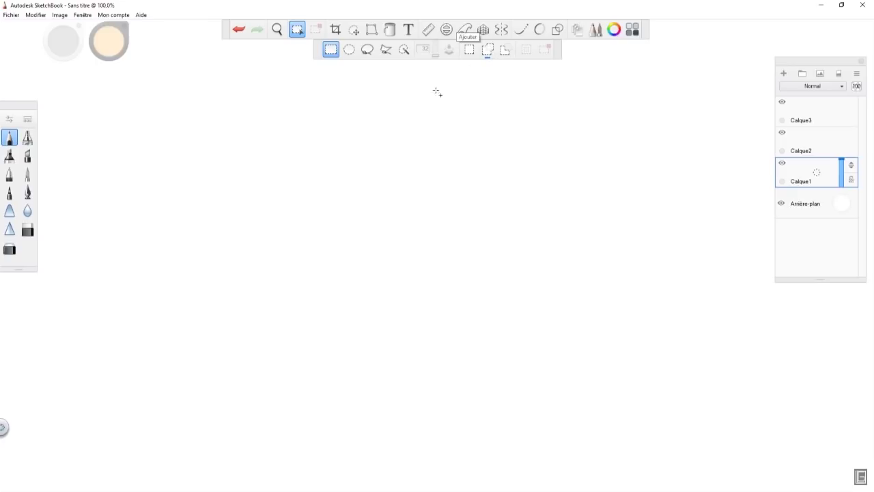
Step: In Add mode, build a stepped selection from several overlapping rectangles, plus a separate rectangle below it
{"action": "left_click_drag", "start_coordinate": [256, 115], "coordinate": [394, 243]}
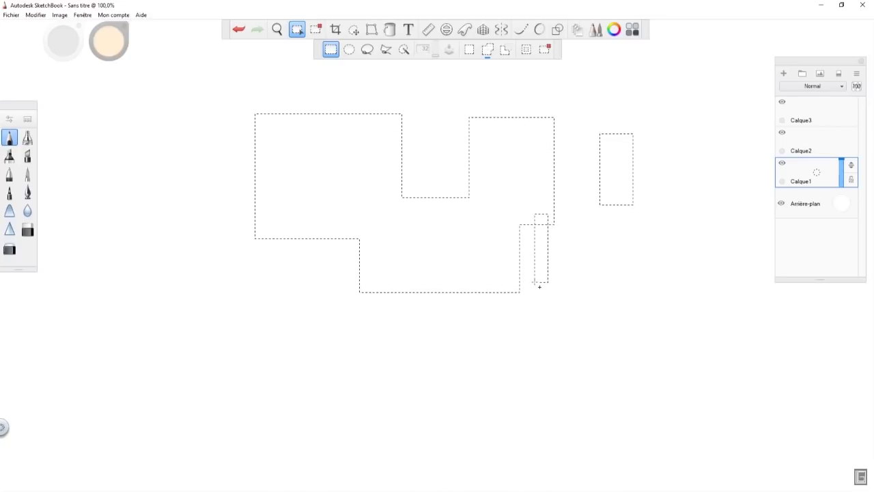
{"action": "left_click_drag", "start_coordinate": [154, 293], "coordinate": [287, 354]}
{"action": "left_click_drag", "start_coordinate": [140, 162], "coordinate": [140, 222]}
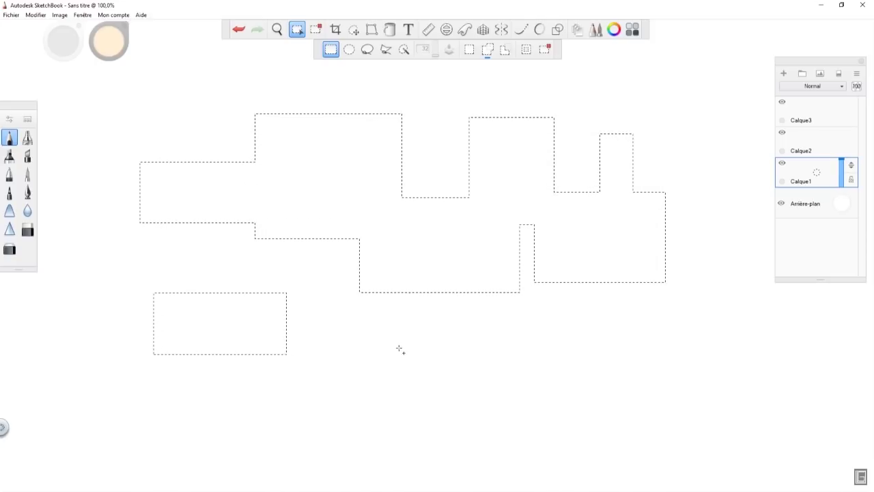
Step: In Subtract mode, cut rectangles out of the combined selection until no selected area is left
{"action": "left_click", "coordinate": [506, 54]}
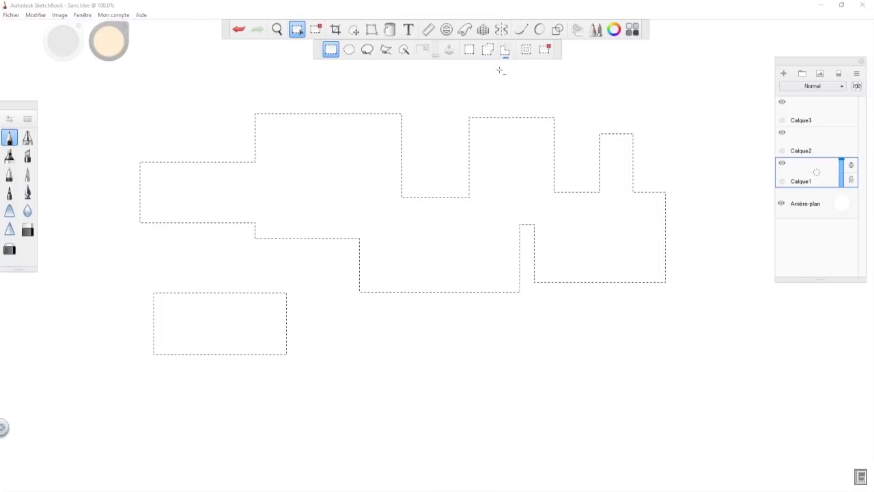
{"action": "left_click_drag", "start_coordinate": [402, 349], "coordinate": [504, 256]}
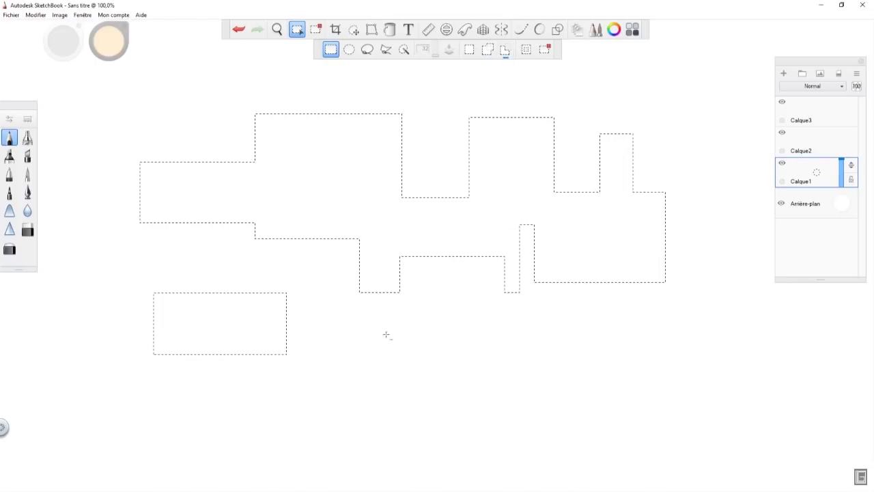
{"action": "left_click_drag", "start_coordinate": [108, 396], "coordinate": [315, 273]}
{"action": "mouse_move", "coordinate": [100, 276]}
{"action": "left_mouse_down"}
{"action": "mouse_move", "coordinate": [131, 135]}
{"action": "mouse_move", "coordinate": [373, 96]}
{"action": "mouse_move", "coordinate": [686, 94]}
{"action": "left_mouse_up"}
{"action": "left_click_drag", "start_coordinate": [274, 337], "coordinate": [710, 225]}
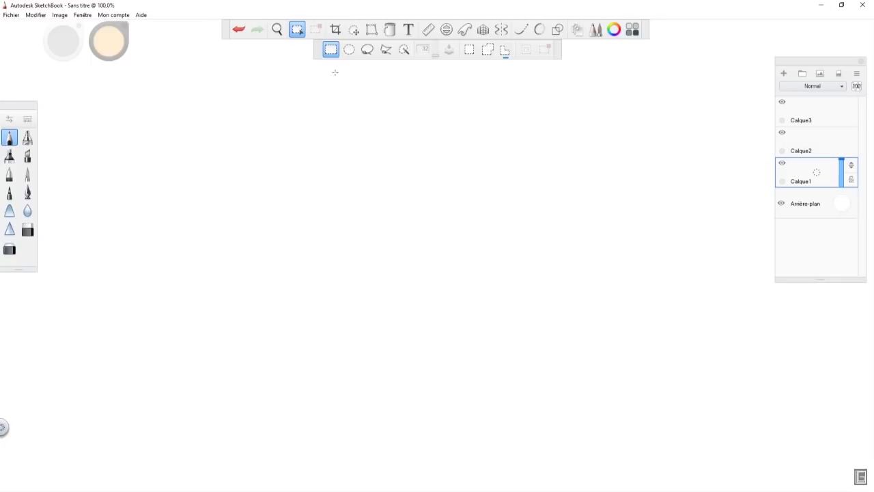
Step: Fill a rectangular selection in the middle of the canvas with solid light orange, and deselect it
{"action": "left_click_drag", "start_coordinate": [275, 167], "coordinate": [471, 286]}
{"action": "left_click", "coordinate": [390, 29]}
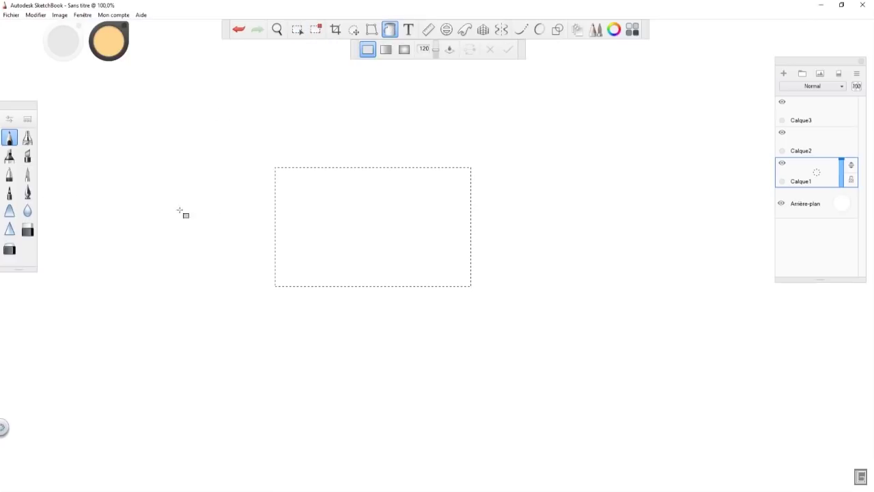
{"action": "left_click", "coordinate": [418, 273]}
{"action": "left_click", "coordinate": [315, 29]}
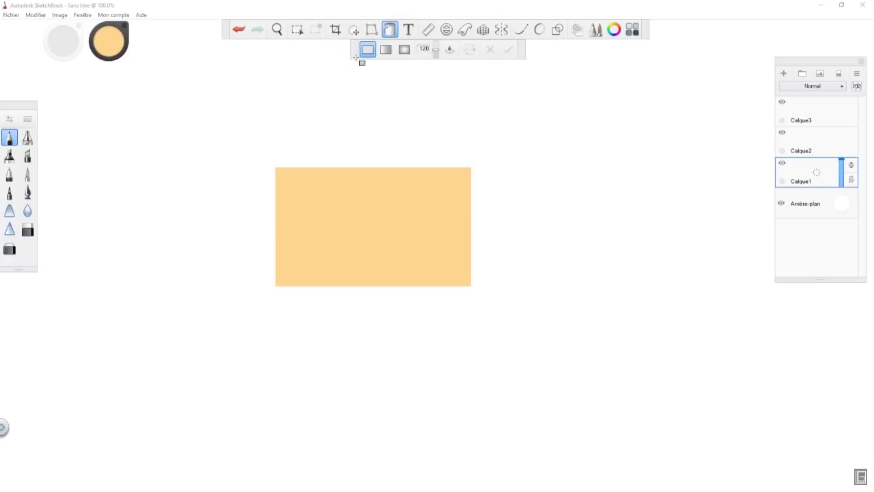
Step: Select the orange rectangle with the Magic Wand, invert the selection and invert it back, and deselect
{"action": "left_click", "coordinate": [297, 30]}
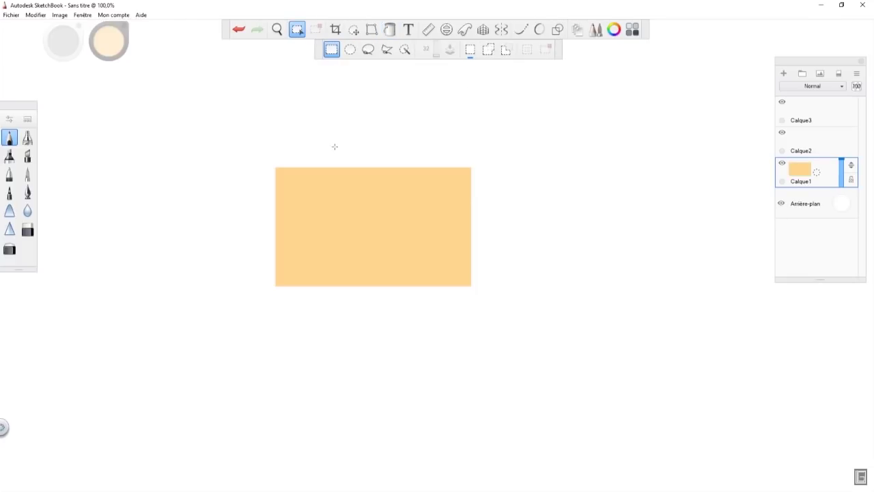
{"action": "left_click", "coordinate": [405, 49]}
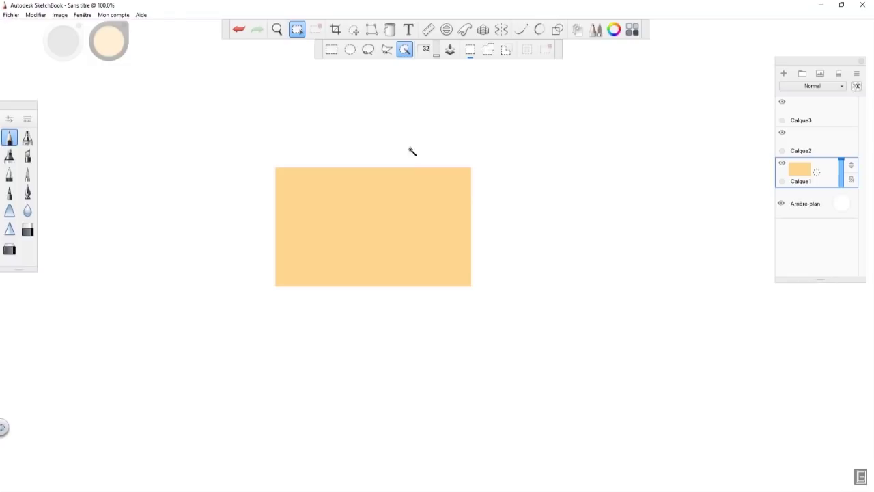
{"action": "left_click", "coordinate": [399, 219]}
{"action": "left_click", "coordinate": [528, 51]}
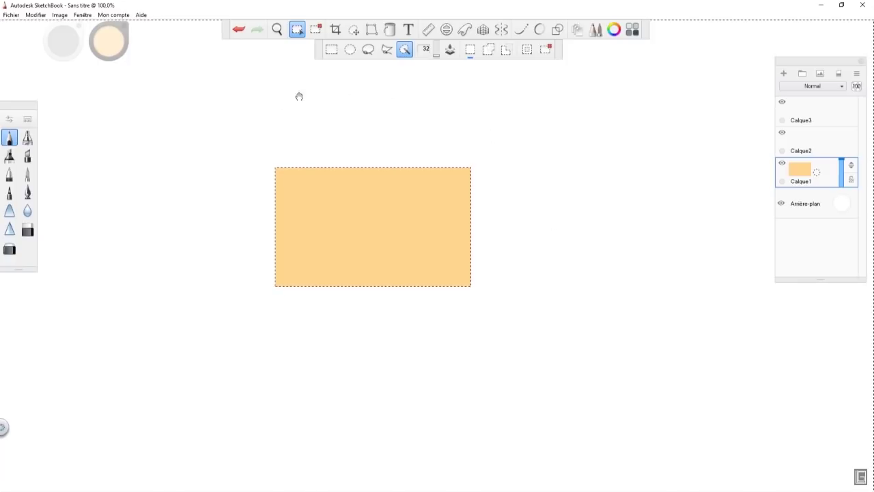
{"action": "left_click", "coordinate": [528, 52]}
{"action": "key", "text": "ctrl+d"}
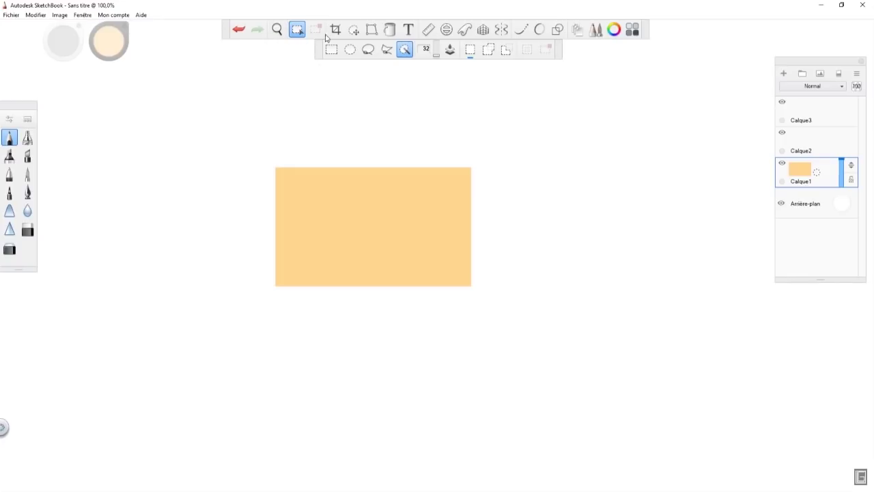
Step: Mark up the toolbar with pencil underlines beneath its outer tool groups and an arrow toward the Distort tool, and clear the layer
{"action": "key", "text": "b"}
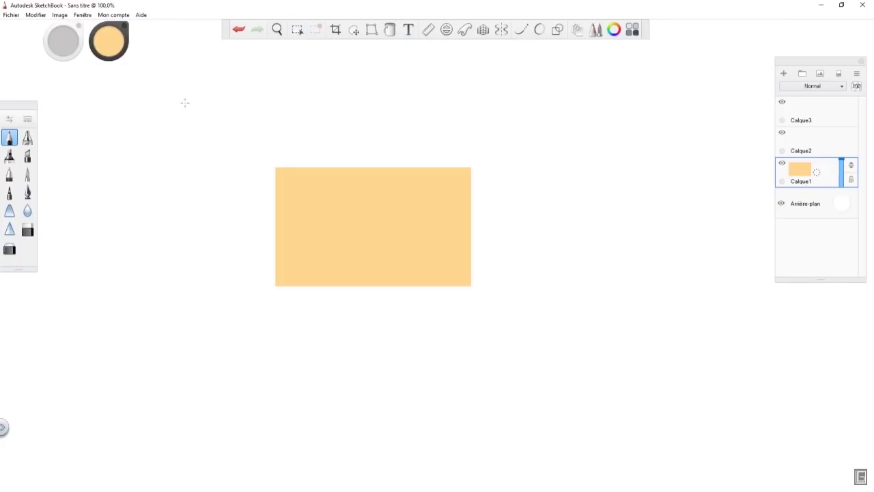
{"action": "left_click_drag", "start_coordinate": [223, 46], "coordinate": [318, 46]}
{"action": "left_click_drag", "start_coordinate": [572, 45], "coordinate": [645, 46]}
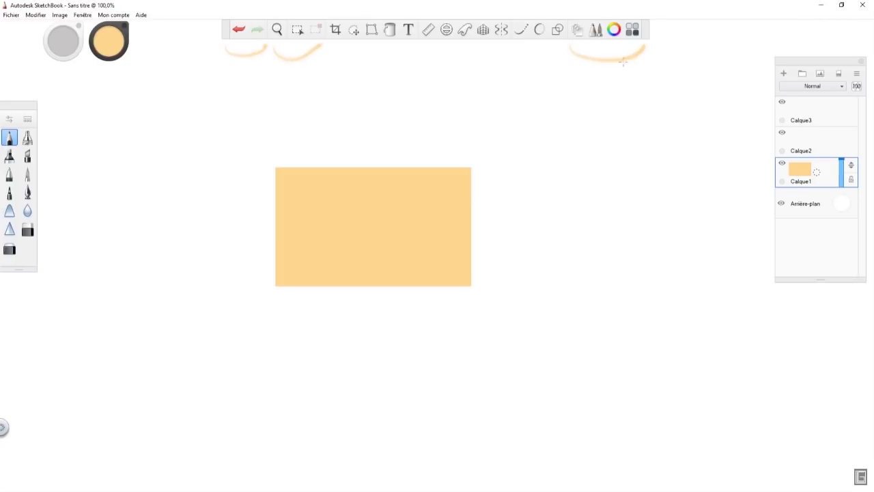
{"action": "mouse_move", "coordinate": [358, 55]}
{"action": "left_mouse_down"}
{"action": "mouse_move", "coordinate": [326, 104]}
{"action": "mouse_move", "coordinate": [363, 73]}
{"action": "left_mouse_up"}
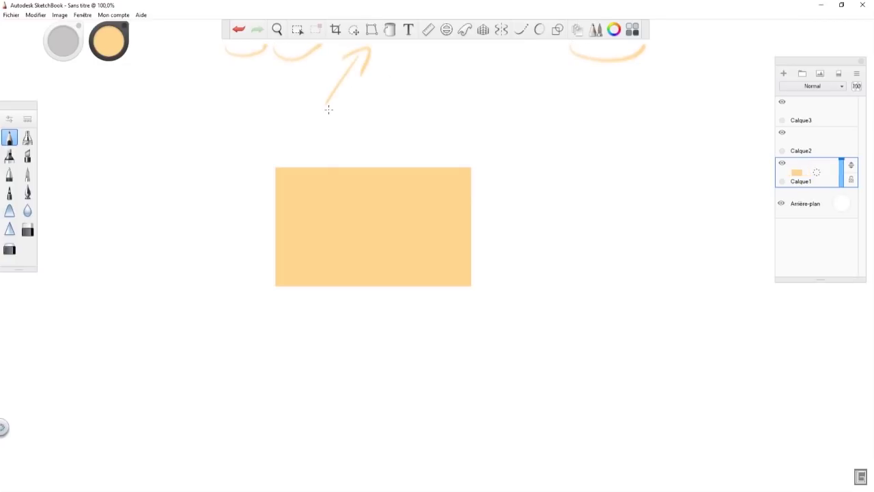
{"action": "left_click", "coordinate": [840, 75]}
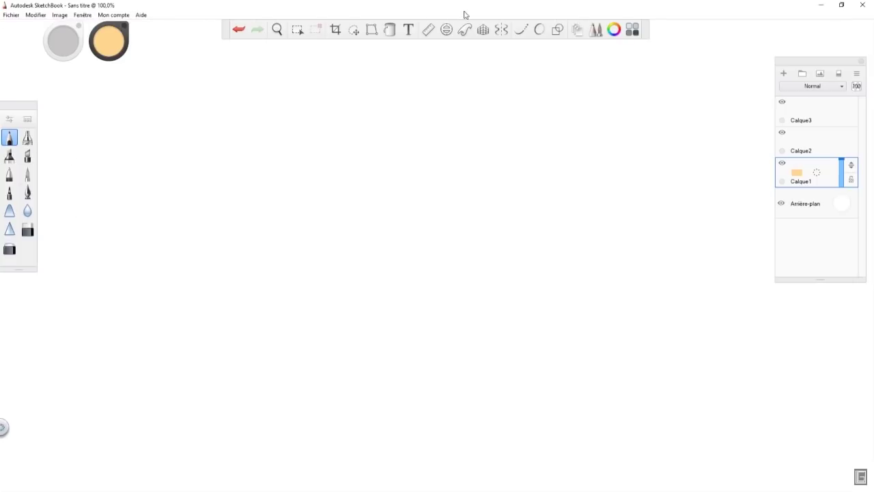
Step: Mark the Crop tool with a curved pencil stroke, crop the canvas to about 893 × 519 px, and undo the crop
{"action": "mouse_move", "coordinate": [333, 44]}
{"action": "left_mouse_down"}
{"action": "mouse_move", "coordinate": [392, 56]}
{"action": "mouse_move", "coordinate": [412, 47]}
{"action": "left_mouse_up"}
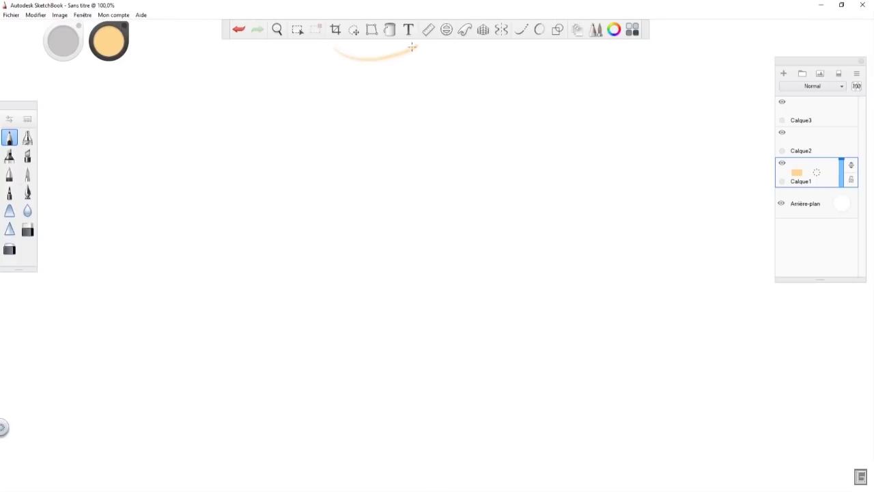
{"action": "left_click", "coordinate": [335, 30]}
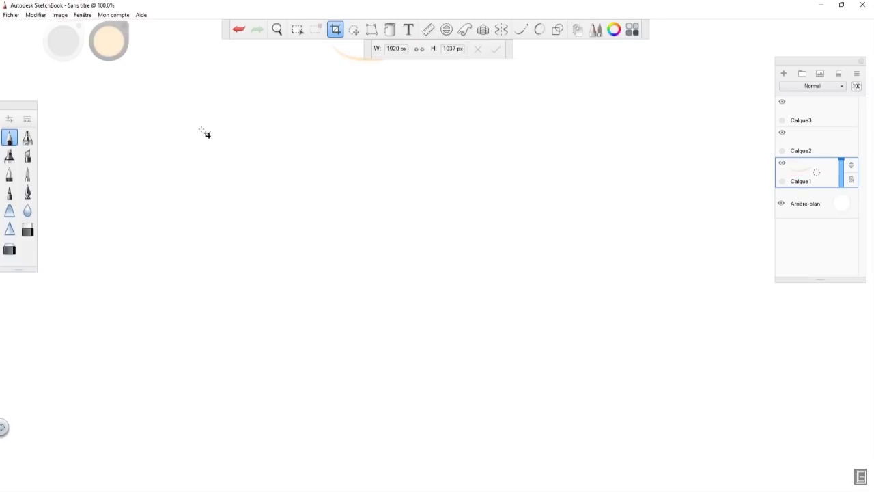
{"action": "left_click_drag", "start_coordinate": [200, 126], "coordinate": [607, 363]}
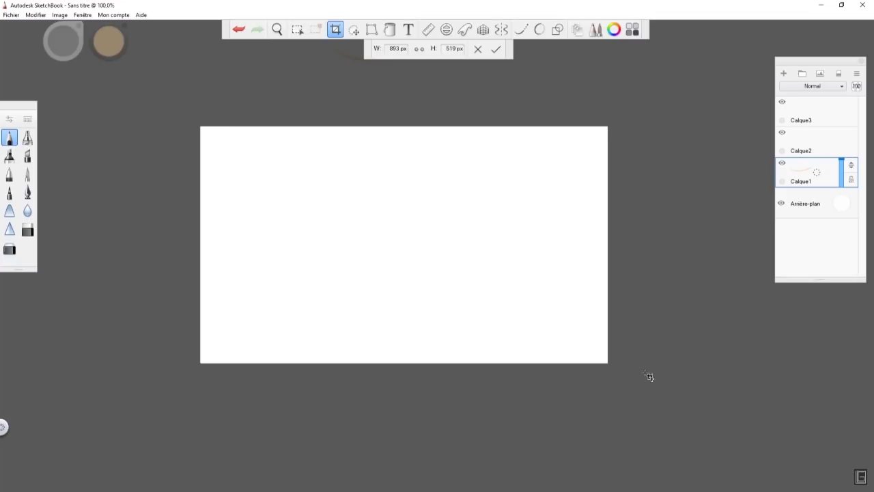
{"action": "left_click", "coordinate": [495, 48]}
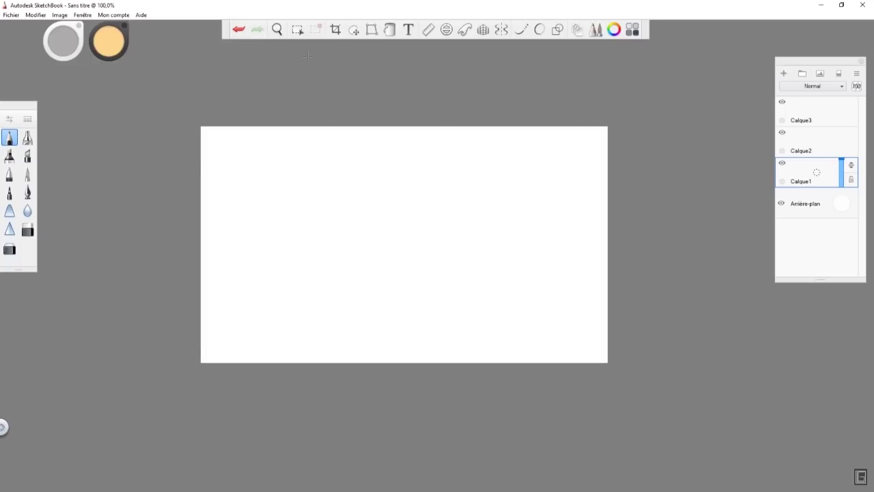
{"action": "left_click", "coordinate": [238, 30]}
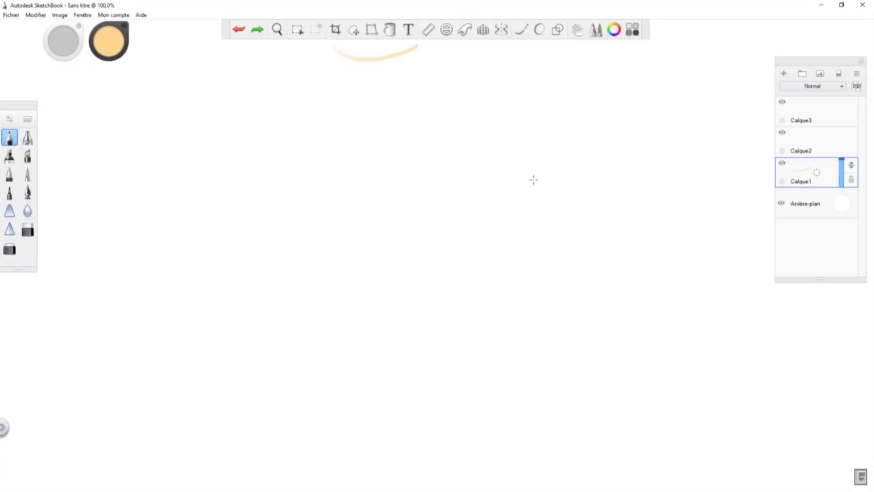
Step: Draw three long wavy pencil strokes across the canvas, crop it to about 644 × 479 px around their middle, and undo the crop
{"action": "mouse_move", "coordinate": [183, 222]}
{"action": "left_mouse_down"}
{"action": "mouse_move", "coordinate": [396, 175]}
{"action": "mouse_move", "coordinate": [681, 202]}
{"action": "left_mouse_up"}
{"action": "mouse_move", "coordinate": [209, 285]}
{"action": "left_mouse_down"}
{"action": "mouse_move", "coordinate": [343, 174]}
{"action": "mouse_move", "coordinate": [535, 148]}
{"action": "mouse_move", "coordinate": [683, 146]}
{"action": "left_mouse_up"}
{"action": "mouse_move", "coordinate": [177, 127]}
{"action": "left_mouse_down"}
{"action": "mouse_move", "coordinate": [357, 224]}
{"action": "mouse_move", "coordinate": [688, 297]}
{"action": "left_mouse_up"}
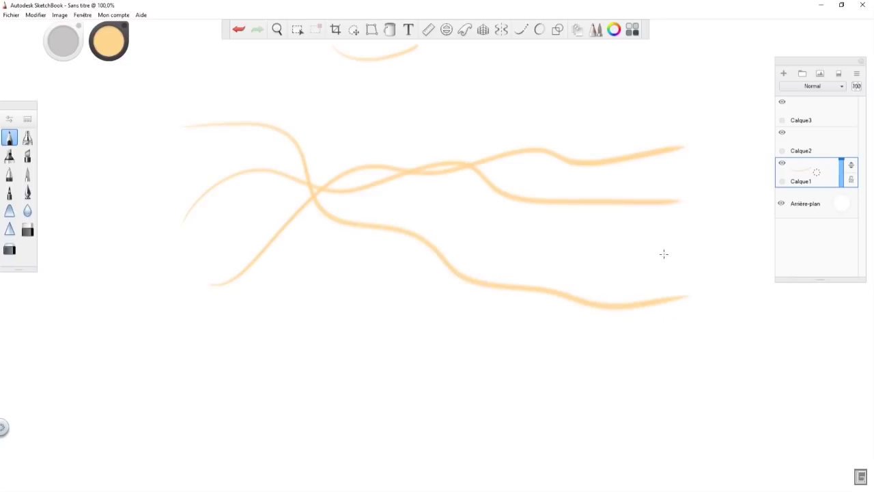
{"action": "left_click", "coordinate": [336, 30]}
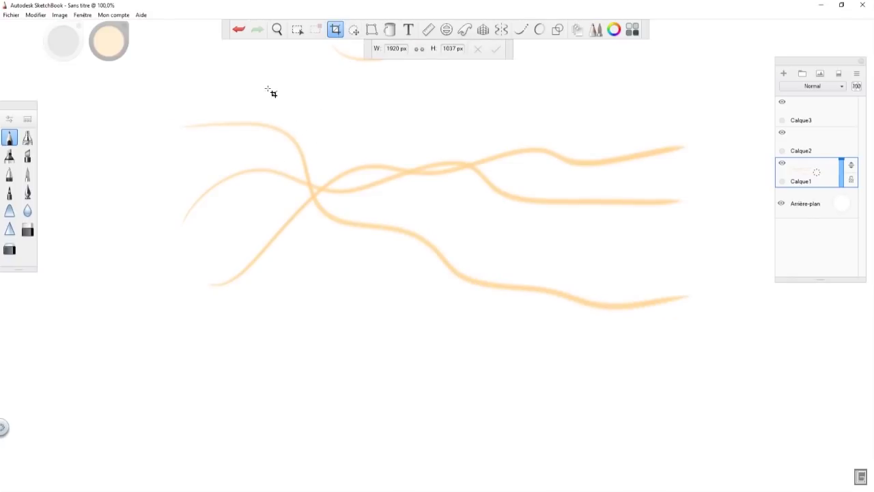
{"action": "left_click_drag", "start_coordinate": [275, 137], "coordinate": [563, 307]}
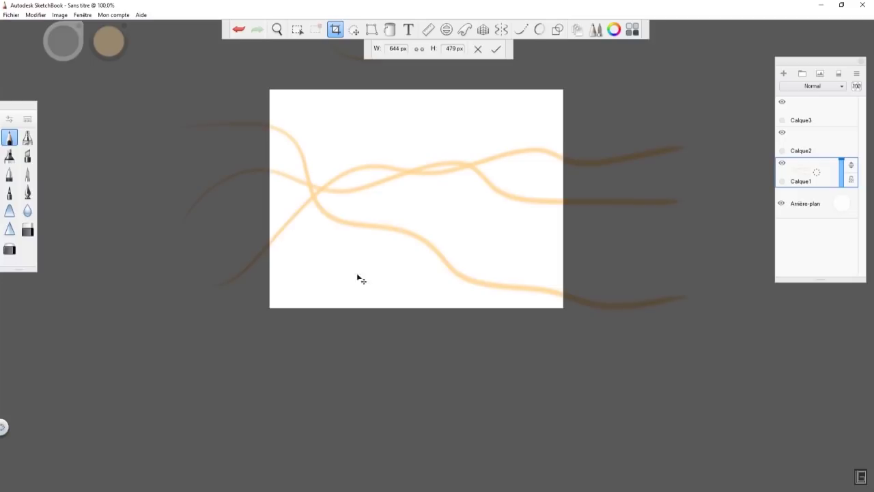
{"action": "left_click", "coordinate": [495, 49]}
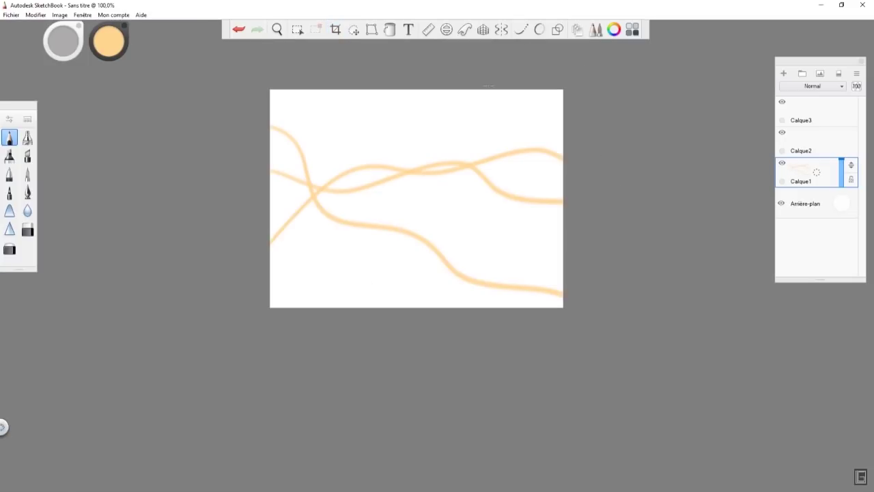
{"action": "left_click", "coordinate": [239, 29]}
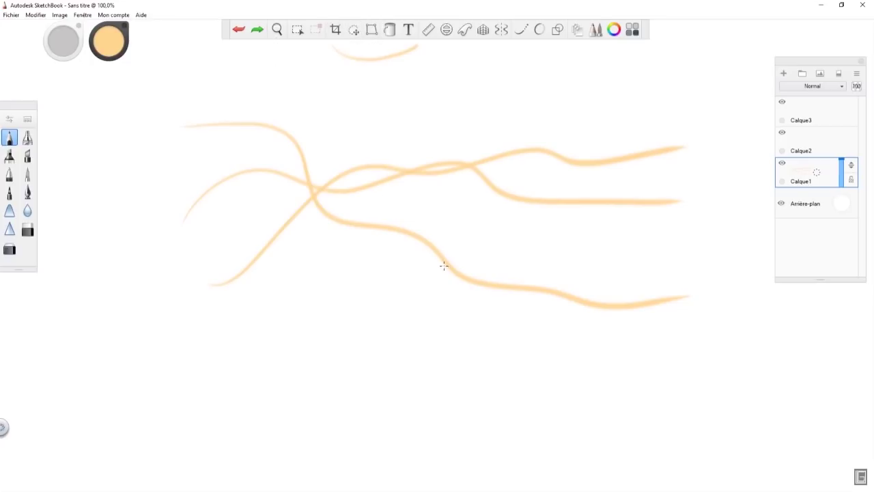
Step: Clear the pencil strokes from Calque1 and fill the whole canvas with solid light orange
{"action": "key", "text": "space"}
{"action": "mouse_move", "coordinate": [459, 245]}
{"action": "left_mouse_down"}
{"action": "mouse_move", "coordinate": [392, 287]}
{"action": "mouse_move", "coordinate": [370, 273]}
{"action": "left_mouse_up"}
{"action": "left_click", "coordinate": [839, 74]}
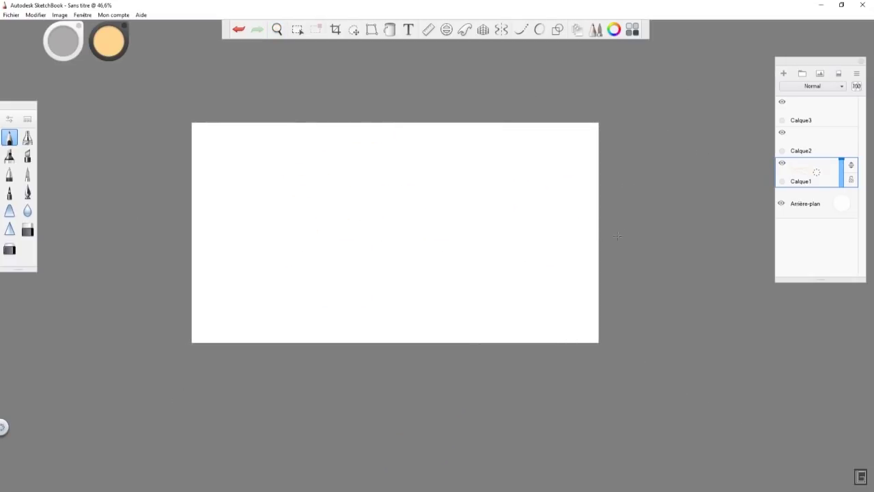
{"action": "left_click", "coordinate": [391, 31]}
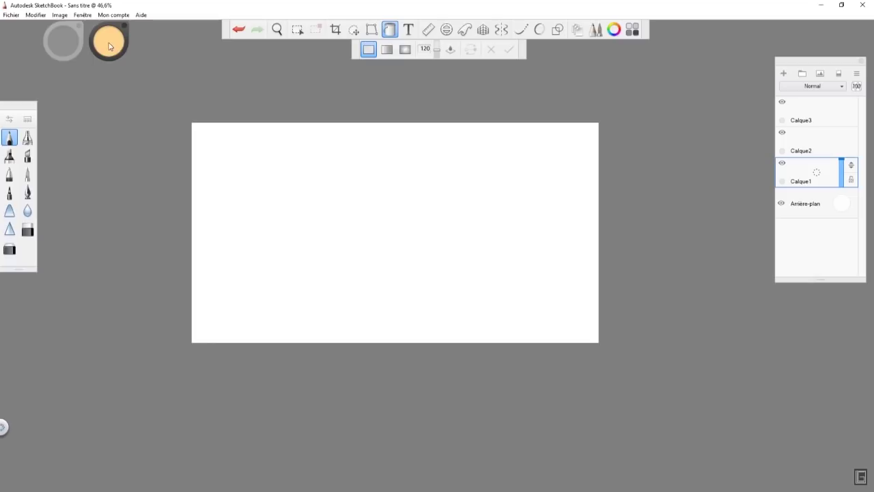
{"action": "left_click", "coordinate": [391, 195]}
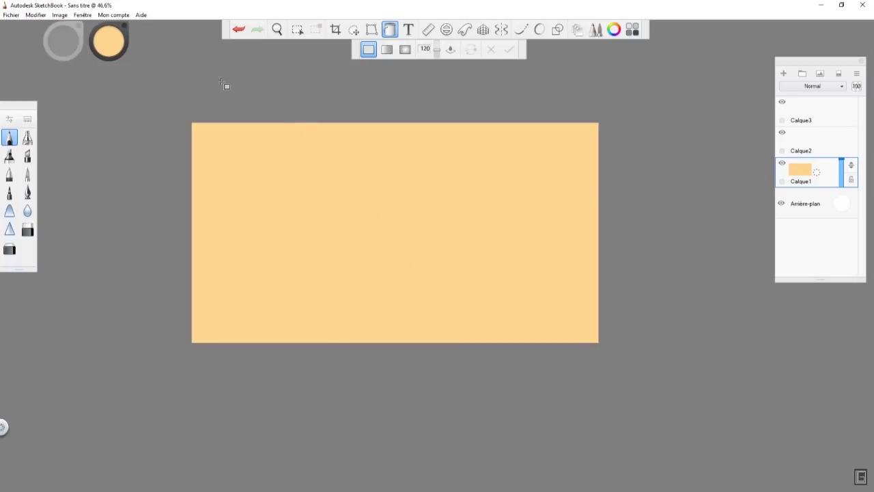
Step: Review the canvas size and image size settings, and dismiss both dialogs without changes
{"action": "left_click", "coordinate": [59, 15]}
{"action": "mouse_move", "coordinate": [83, 15]}
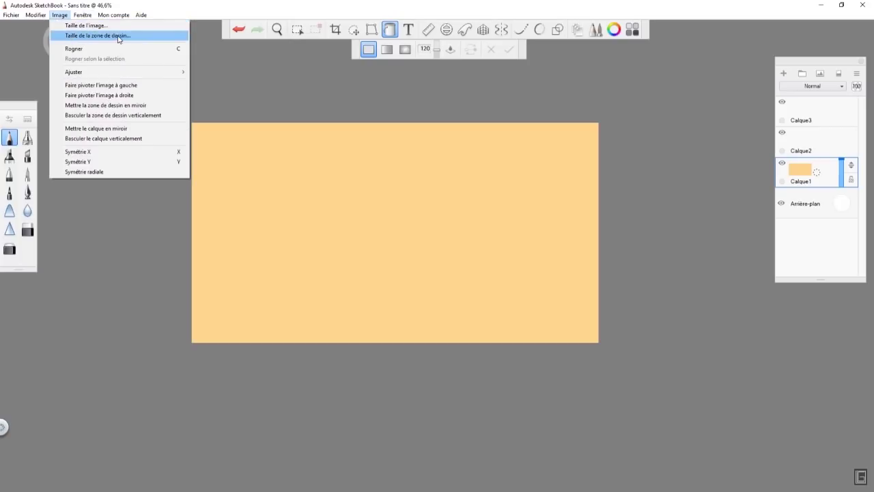
{"action": "left_click", "coordinate": [119, 36]}
{"action": "left_click_drag", "start_coordinate": [457, 169], "coordinate": [589, 194]}
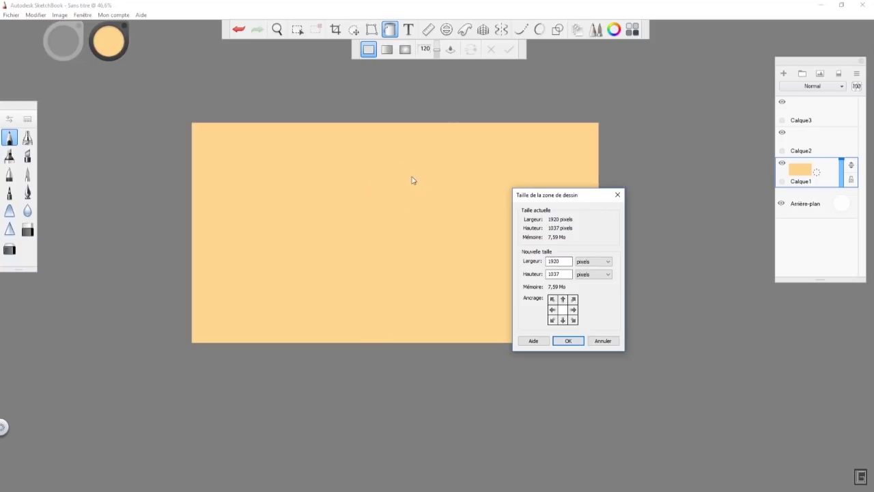
{"action": "left_click", "coordinate": [617, 195]}
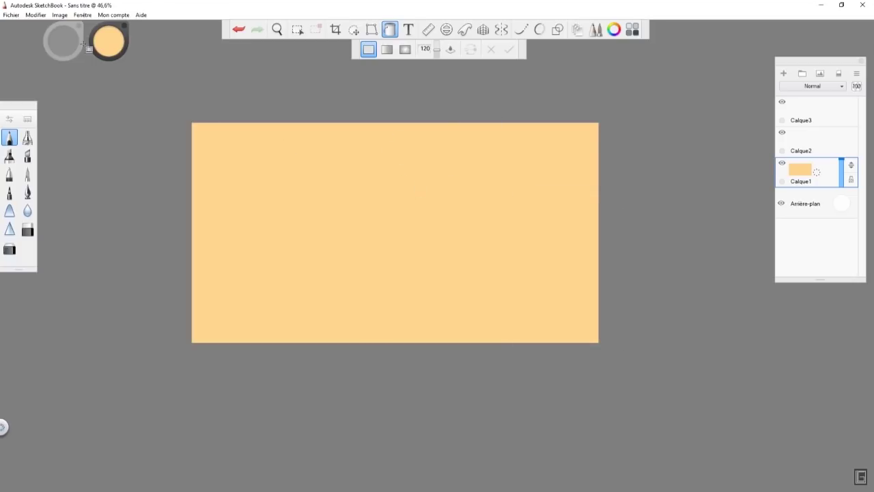
{"action": "left_click", "coordinate": [59, 14]}
{"action": "left_click", "coordinate": [85, 25]}
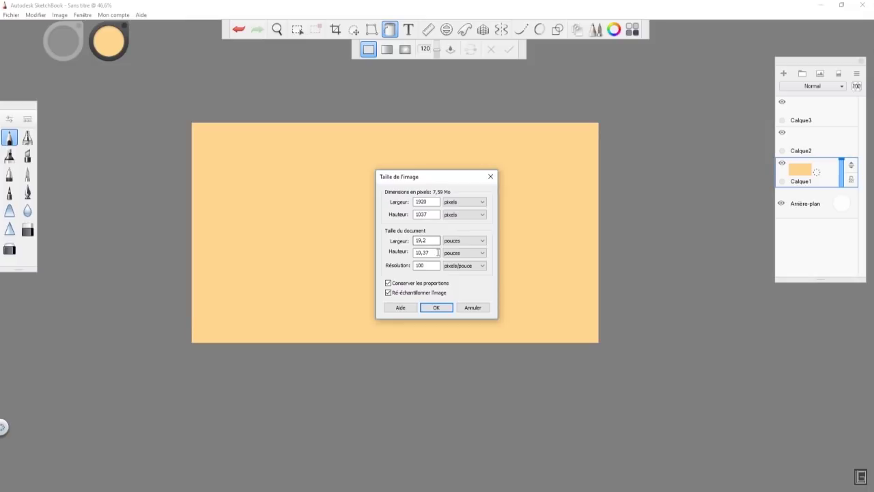
{"action": "left_click", "coordinate": [470, 307]}
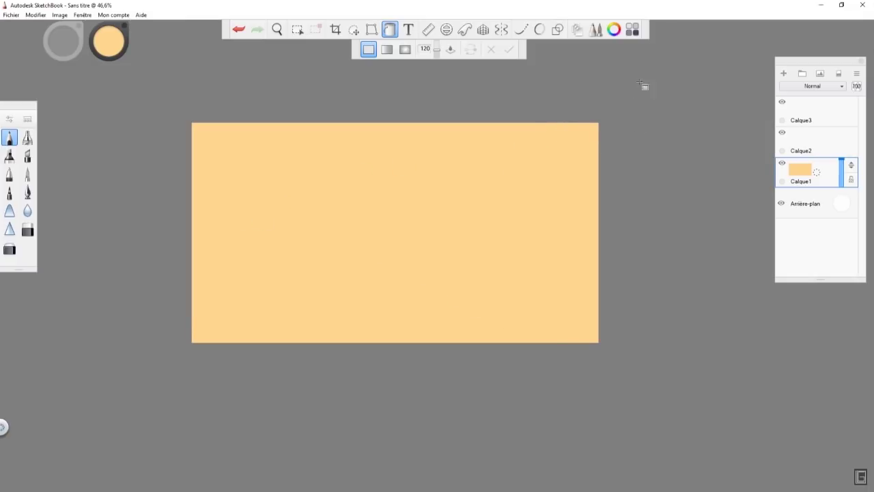
Step: Enlarge the drawing area to 2920 × 2037 pixels with the existing artwork anchored at the center
{"action": "left_click", "coordinate": [59, 14]}
{"action": "left_click", "coordinate": [82, 35]}
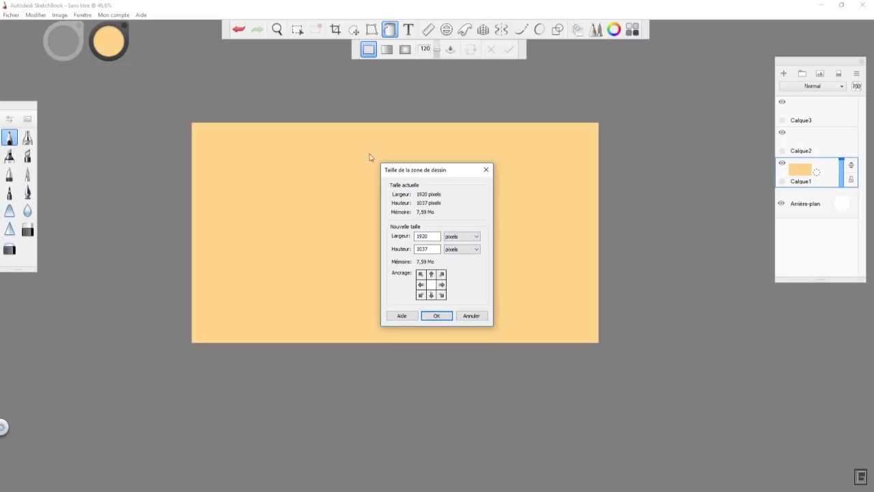
{"action": "left_click", "coordinate": [431, 235]}
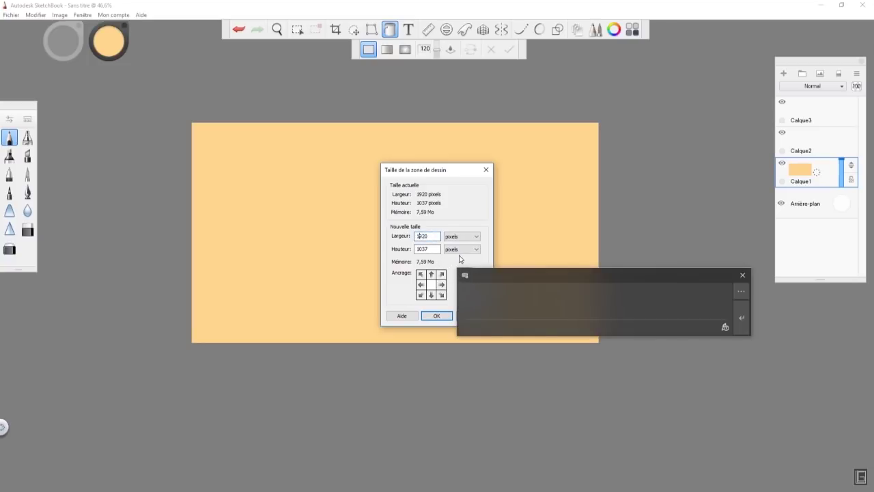
{"action": "key", "text": "BackSpace"}
{"action": "type", "text": "2"}
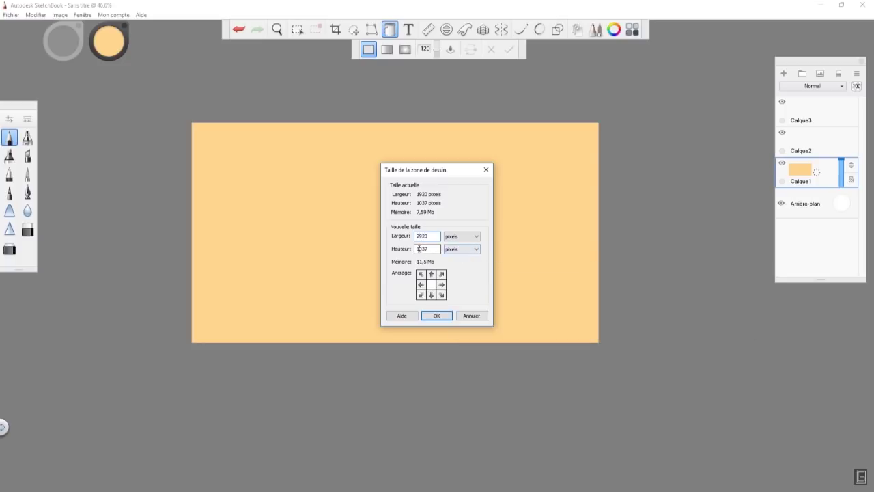
{"action": "left_click", "coordinate": [419, 249]}
{"action": "key", "text": "BackSpace"}
{"action": "type", "text": "2"}
{"action": "left_click", "coordinate": [463, 134]}
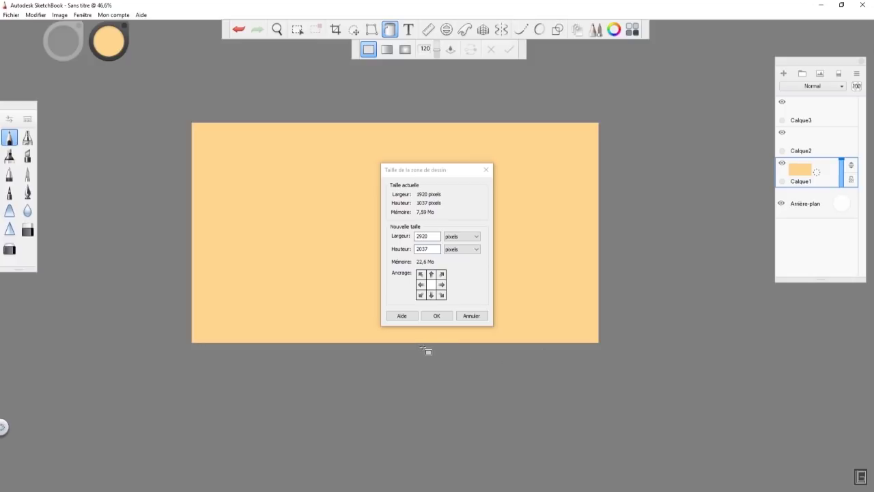
{"action": "left_click", "coordinate": [435, 316]}
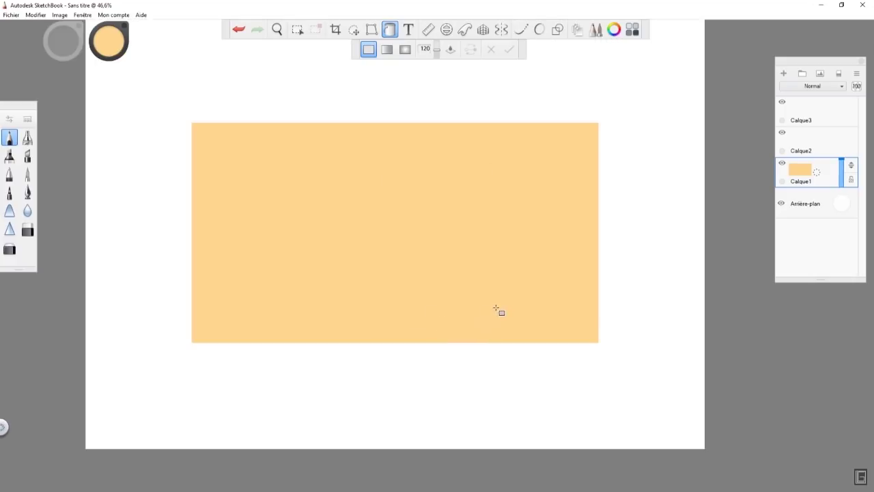
Step: Draw four pencil strokes in the enlarged area around the orange rectangle, extending outward into the white margin
{"action": "key", "text": "space"}
{"action": "left_click_drag", "start_coordinate": [464, 285], "coordinate": [400, 218]}
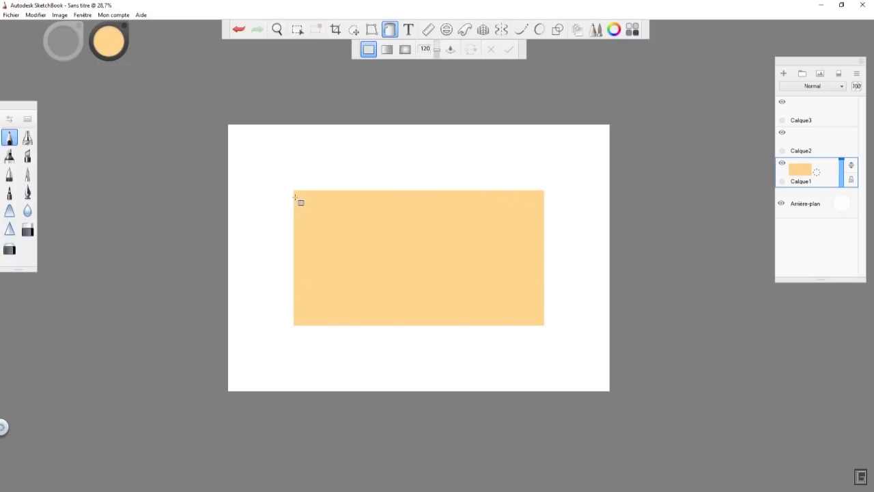
{"action": "left_click", "coordinate": [11, 138]}
{"action": "mouse_move", "coordinate": [390, 191]}
{"action": "left_mouse_down"}
{"action": "mouse_move", "coordinate": [404, 161]}
{"action": "mouse_move", "coordinate": [450, 136]}
{"action": "left_mouse_up"}
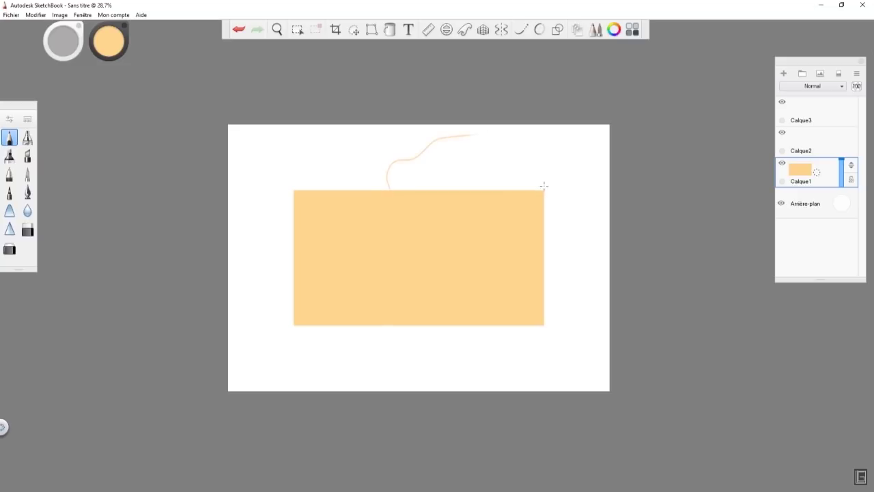
{"action": "left_click_drag", "start_coordinate": [287, 186], "coordinate": [256, 138]}
{"action": "left_click_drag", "start_coordinate": [312, 248], "coordinate": [239, 224]}
{"action": "left_click_drag", "start_coordinate": [302, 320], "coordinate": [243, 369]}
Step: Undo the pencil strokes and the canvas enlargement, and clear the orange fill from Calque1
{"action": "left_click", "coordinate": [238, 30]}
{"action": "left_click", "coordinate": [238, 30]}
{"action": "left_click", "coordinate": [239, 30]}
{"action": "left_click", "coordinate": [238, 30]}
{"action": "left_click", "coordinate": [239, 30]}
{"action": "left_click", "coordinate": [239, 30]}
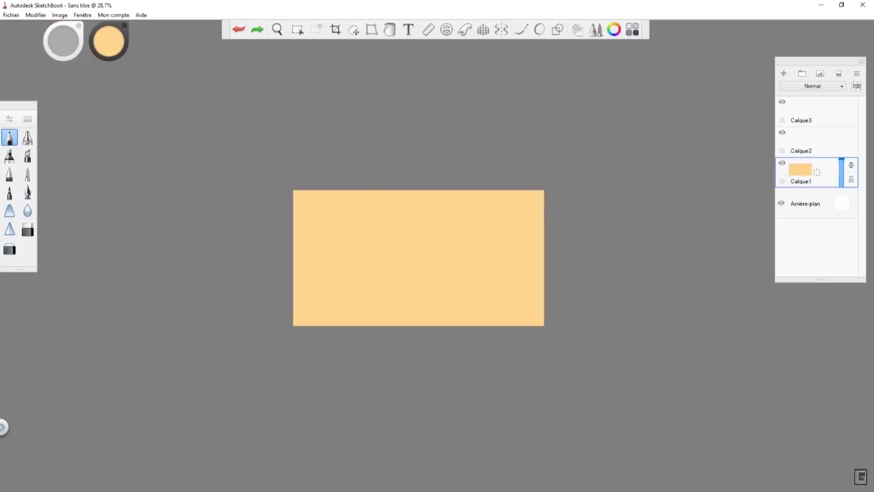
{"action": "left_click", "coordinate": [841, 74]}
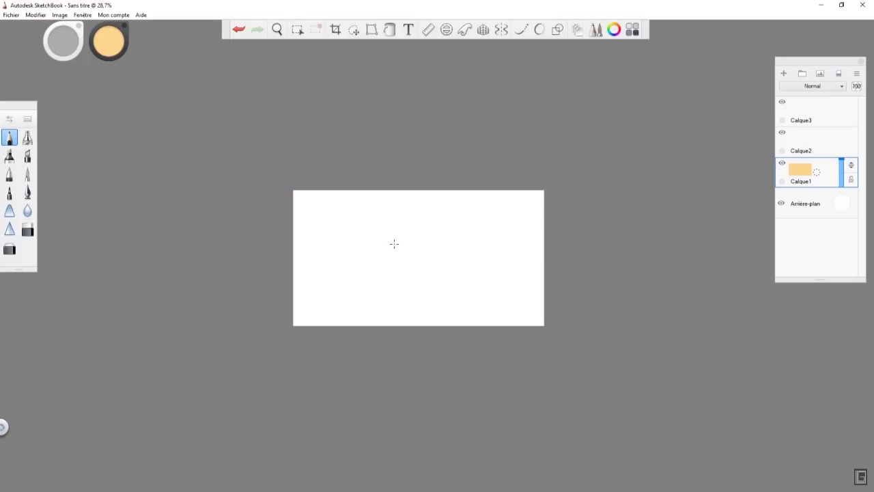
{"action": "key", "text": "ctrl+alt+0"}
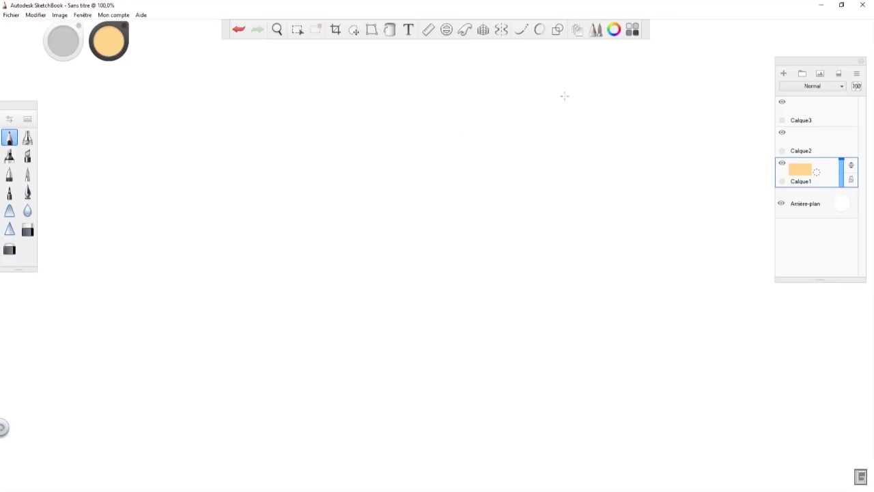
Step: Draw a pencil arrow toward the quick transform tool, and go through its rectangle, lasso and nudge options alongside the selection tool
{"action": "left_click_drag", "start_coordinate": [350, 53], "coordinate": [357, 54]}
{"action": "left_click", "coordinate": [354, 29]}
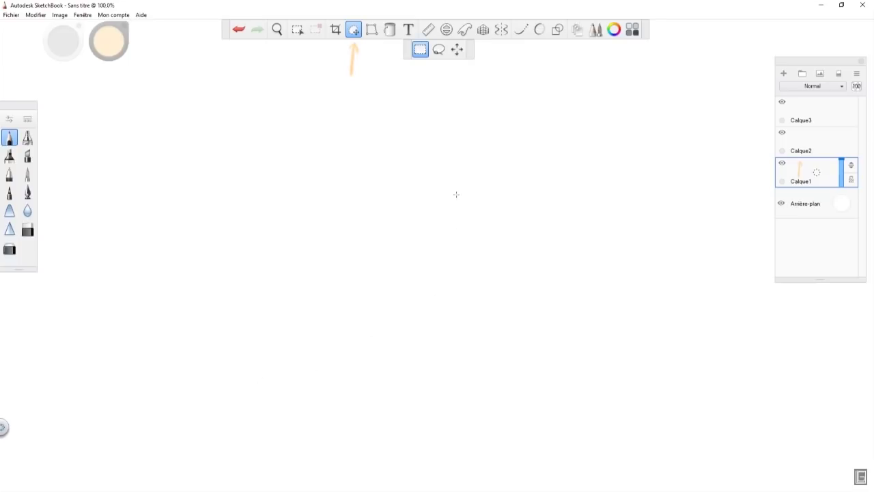
{"action": "left_click", "coordinate": [297, 29]}
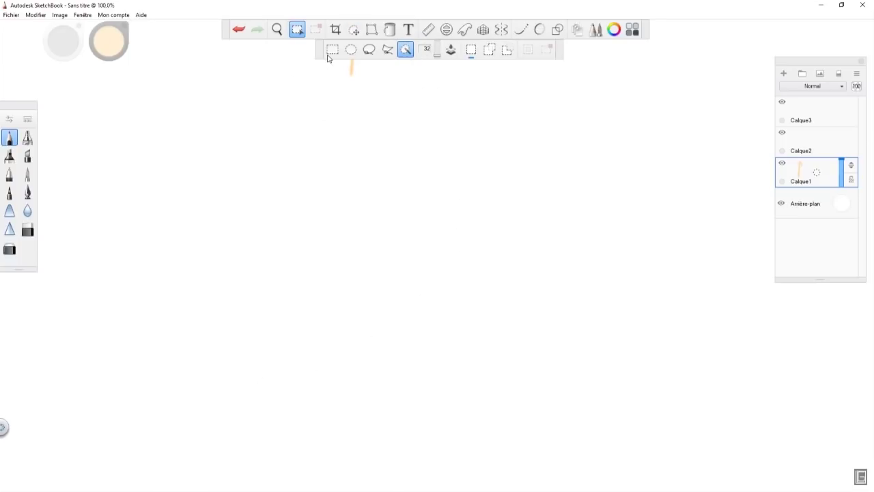
{"action": "left_click", "coordinate": [354, 29]}
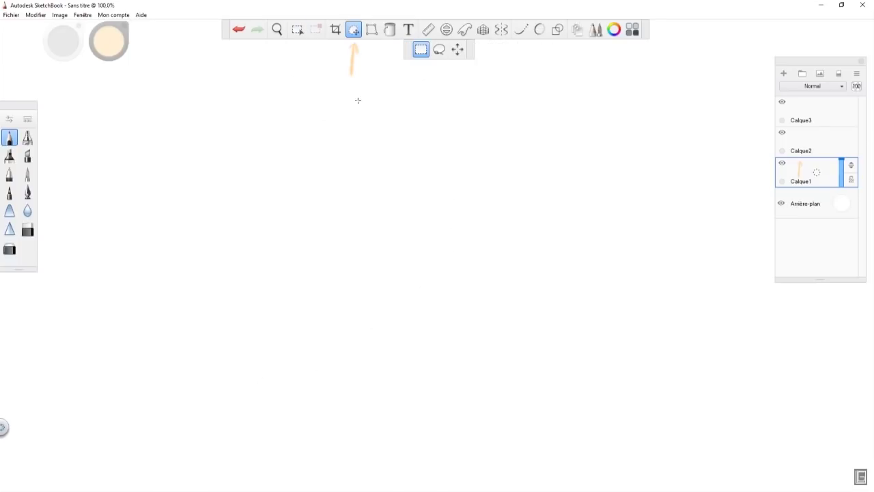
{"action": "left_click", "coordinate": [457, 49]}
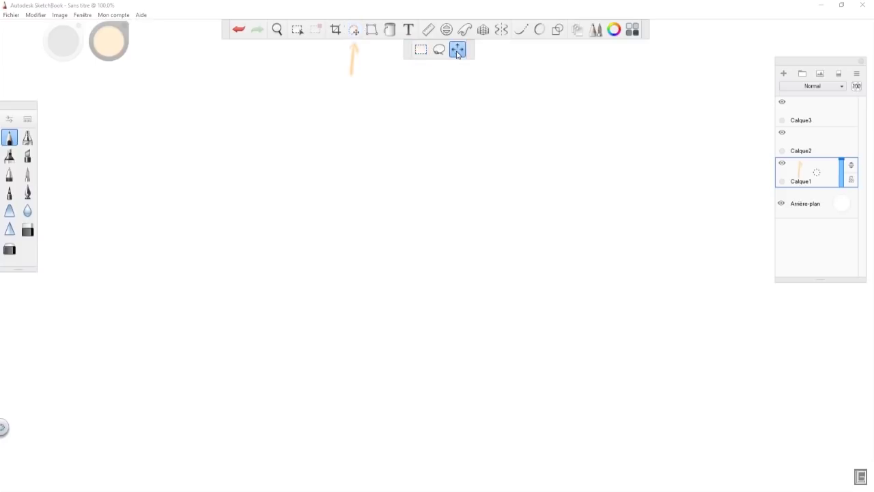
{"action": "left_click", "coordinate": [422, 50]}
{"action": "left_click", "coordinate": [439, 49]}
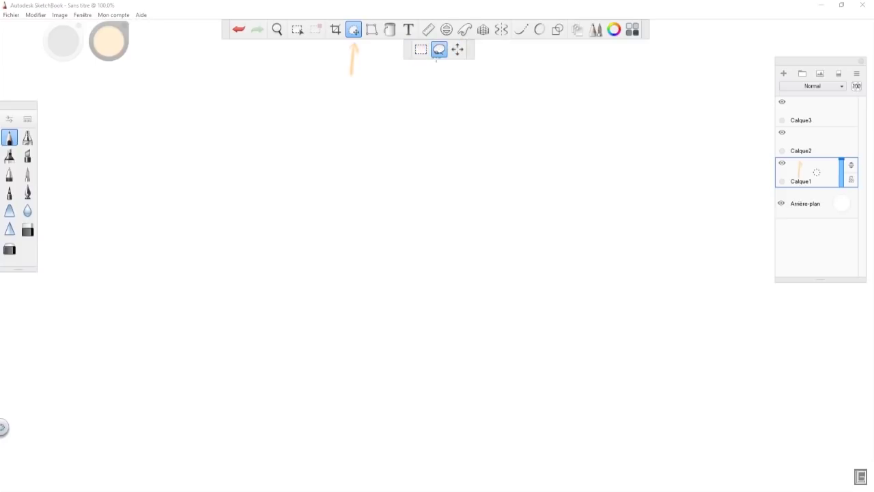
Step: Make a rectangular selection in the left-center area of the canvas
{"action": "left_click", "coordinate": [296, 30]}
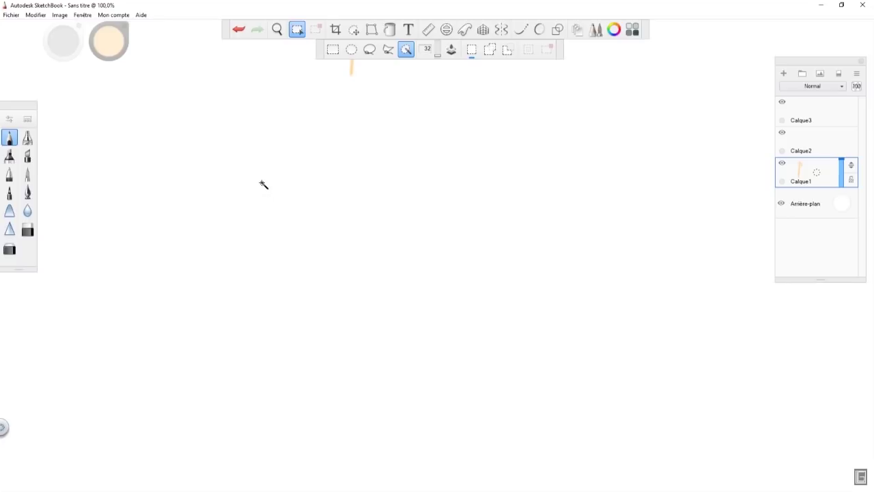
{"action": "left_click", "coordinate": [332, 49]}
{"action": "left_click_drag", "start_coordinate": [247, 172], "coordinate": [407, 278]}
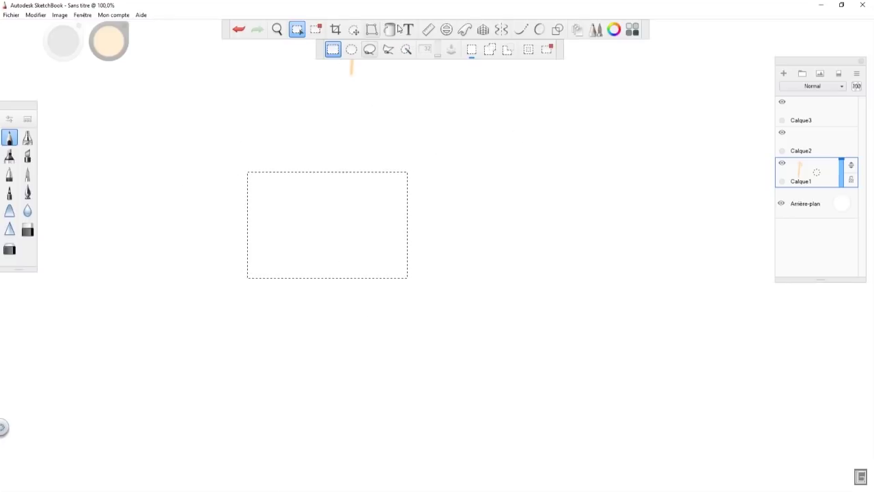
Step: Fill the rectangular selection on Calque1 with light orange and deselect it
{"action": "left_click", "coordinate": [392, 30]}
{"action": "left_click", "coordinate": [342, 216]}
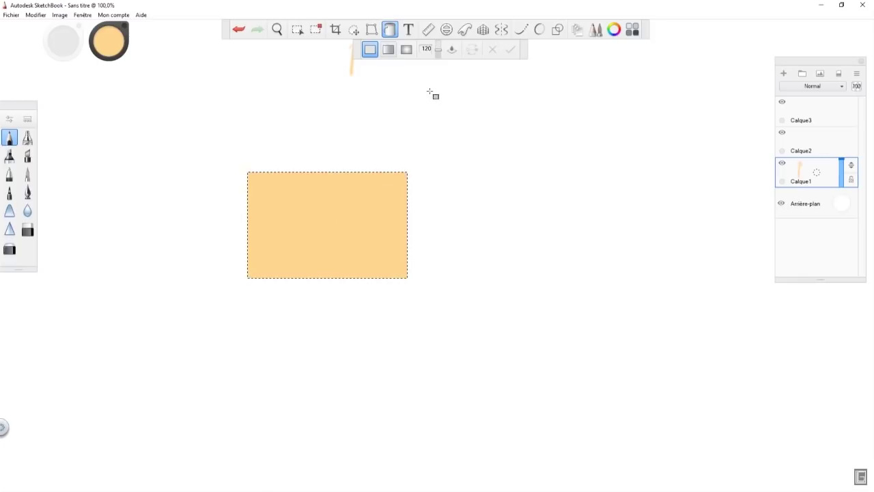
{"action": "left_click", "coordinate": [318, 30]}
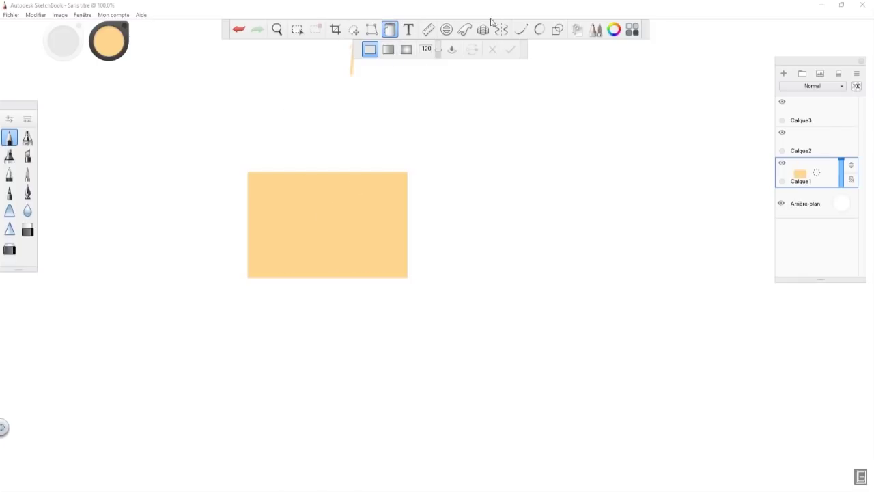
Step: Enclose the right part of the orange rectangle with rectangular quick transform, and move and scale it into a shorter block attached to the left part
{"action": "left_click", "coordinate": [354, 30]}
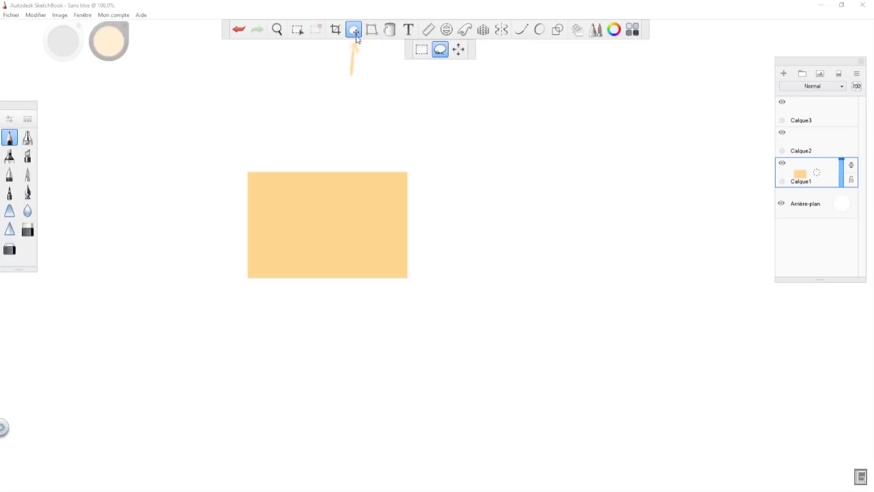
{"action": "left_click", "coordinate": [423, 51]}
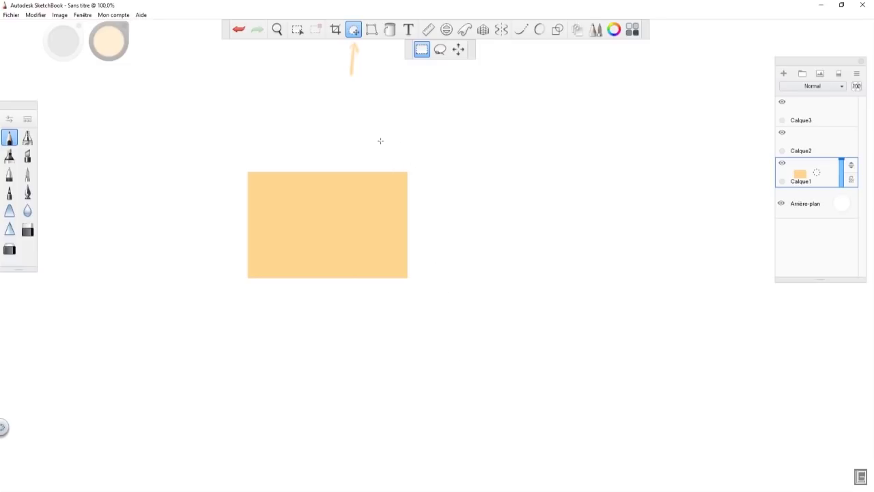
{"action": "left_click_drag", "start_coordinate": [429, 144], "coordinate": [317, 311]}
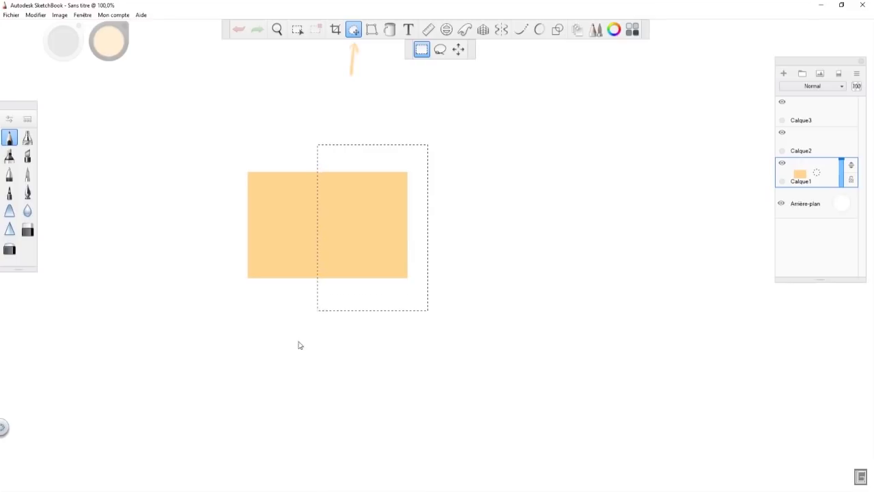
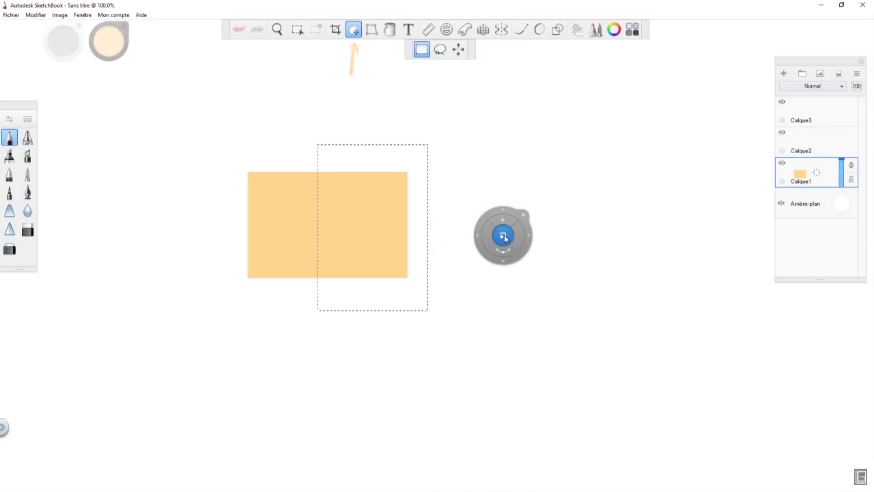
{"action": "left_click_drag", "start_coordinate": [530, 239], "coordinate": [546, 251]}
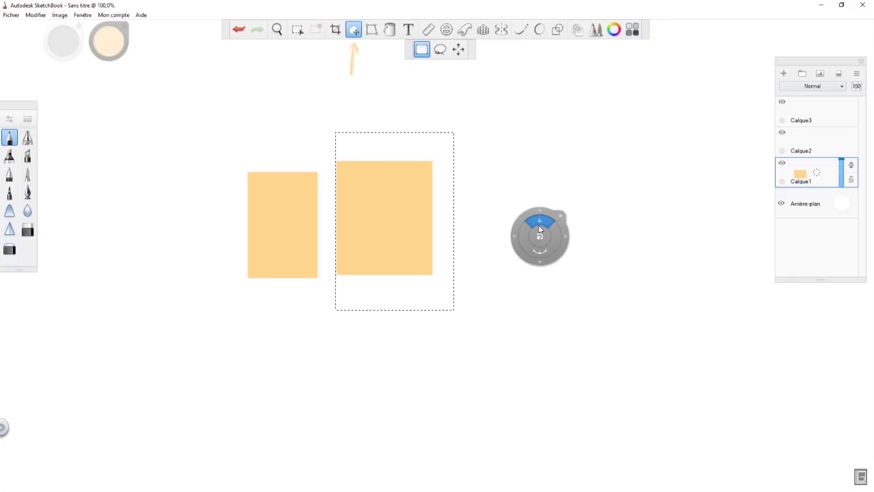
{"action": "left_click_drag", "start_coordinate": [541, 224], "coordinate": [556, 226]}
{"action": "left_click_drag", "start_coordinate": [592, 304], "coordinate": [568, 307]}
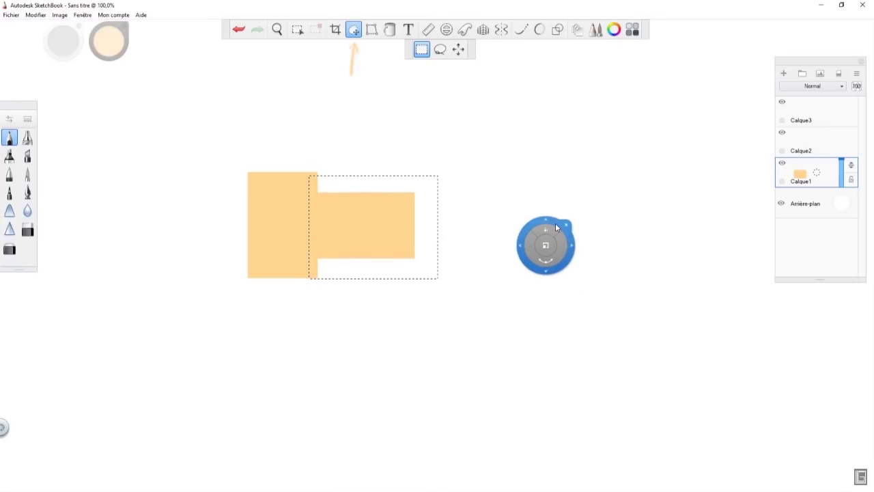
{"action": "left_click", "coordinate": [567, 227]}
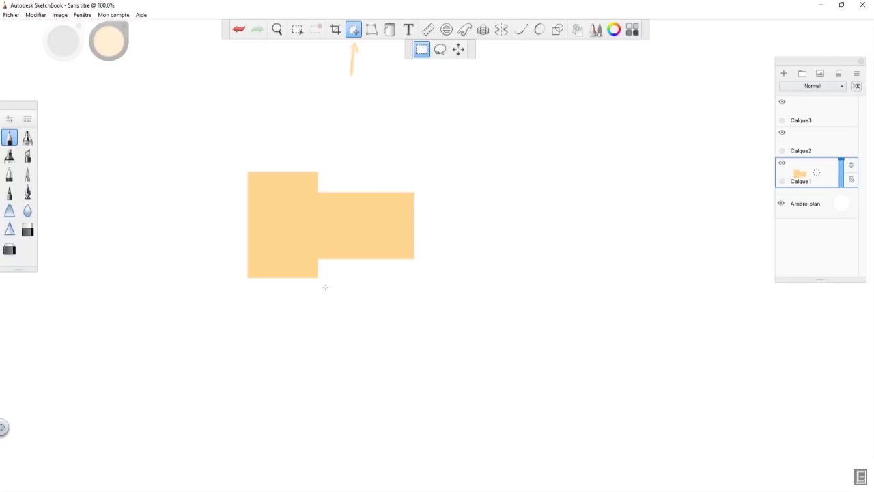
Step: Lasso the lower half of the orange shape along a wavy edge with quick transform and shift it slightly down
{"action": "left_click", "coordinate": [441, 52]}
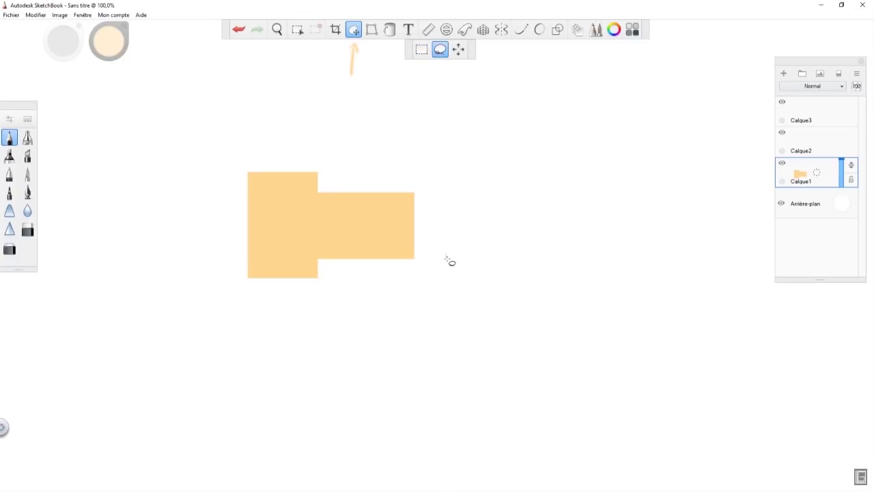
{"action": "mouse_move", "coordinate": [410, 222]}
{"action": "left_mouse_down"}
{"action": "mouse_move", "coordinate": [381, 235]}
{"action": "mouse_move", "coordinate": [336, 209]}
{"action": "mouse_move", "coordinate": [282, 228]}
{"action": "mouse_move", "coordinate": [261, 213]}
{"action": "left_mouse_up"}
{"action": "left_click_drag", "start_coordinate": [451, 263], "coordinate": [465, 263]}
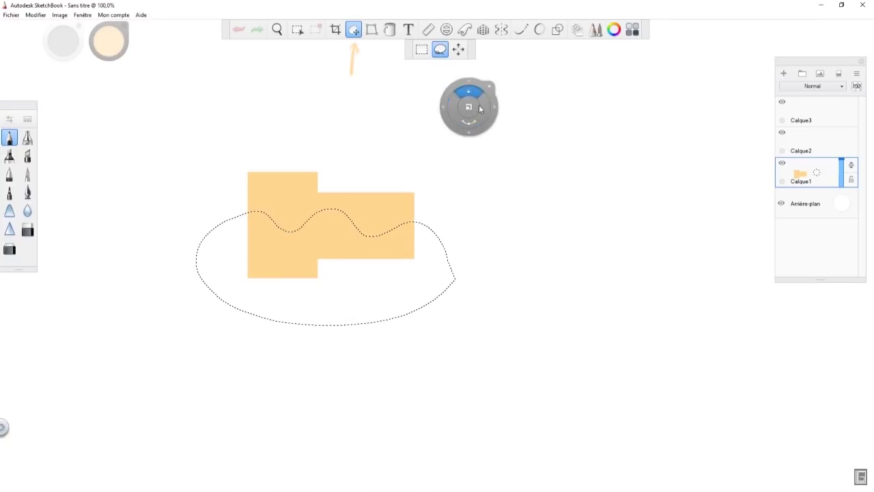
{"action": "left_click_drag", "start_coordinate": [472, 137], "coordinate": [474, 161]}
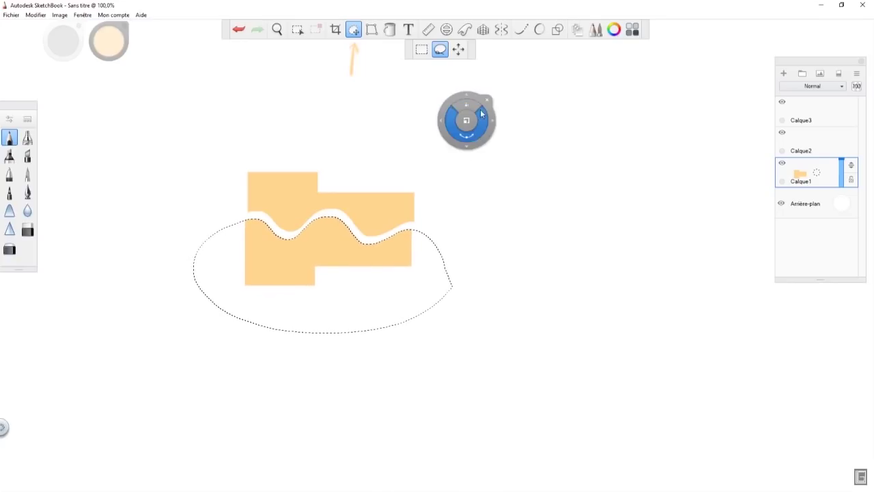
{"action": "left_click", "coordinate": [486, 101]}
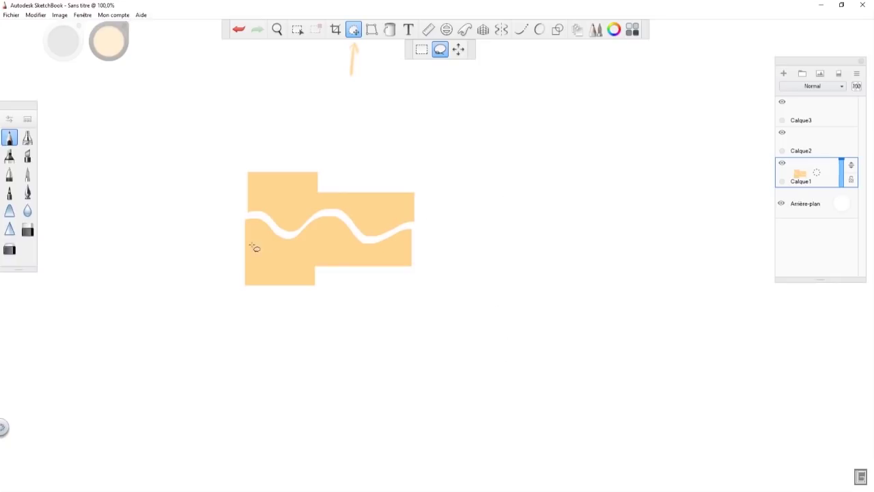
Step: Use the nudge option of quick transform to move the whole layer content down, tilt it counterclockwise and shrink it
{"action": "left_click", "coordinate": [459, 53]}
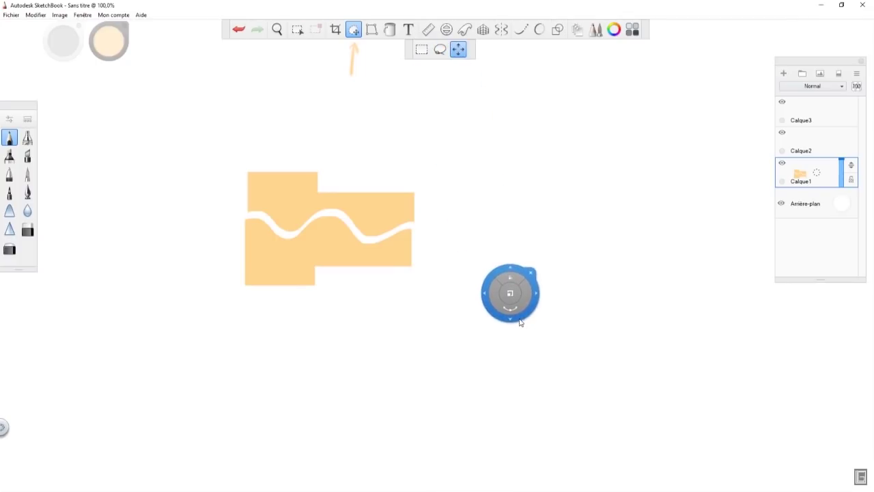
{"action": "left_click_drag", "start_coordinate": [517, 322], "coordinate": [512, 362]}
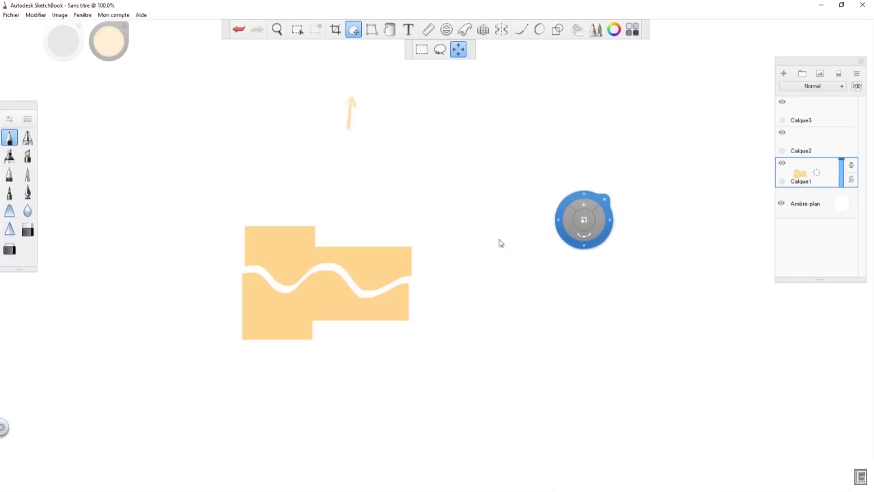
{"action": "left_click_drag", "start_coordinate": [494, 244], "coordinate": [512, 232]}
{"action": "left_click", "coordinate": [536, 212]}
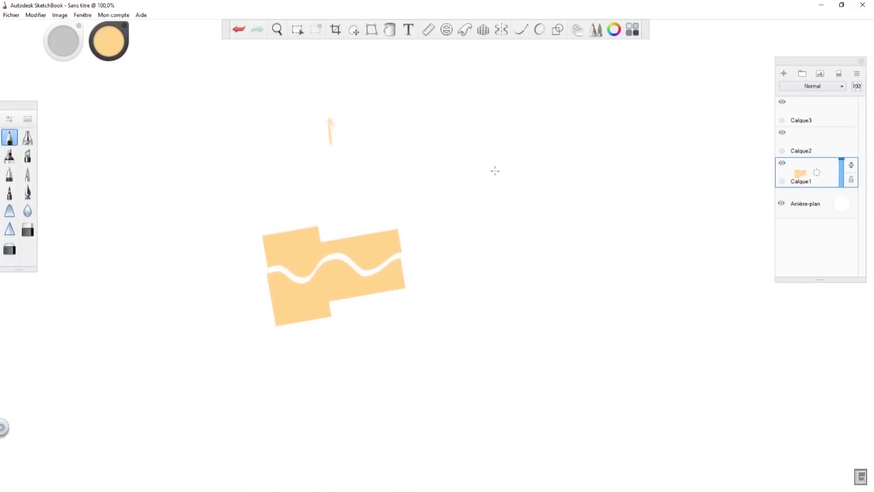
Step: Clear Calque1, fill a new square selection in the left-center of the canvas with light orange, and deselect it
{"action": "left_click", "coordinate": [839, 74]}
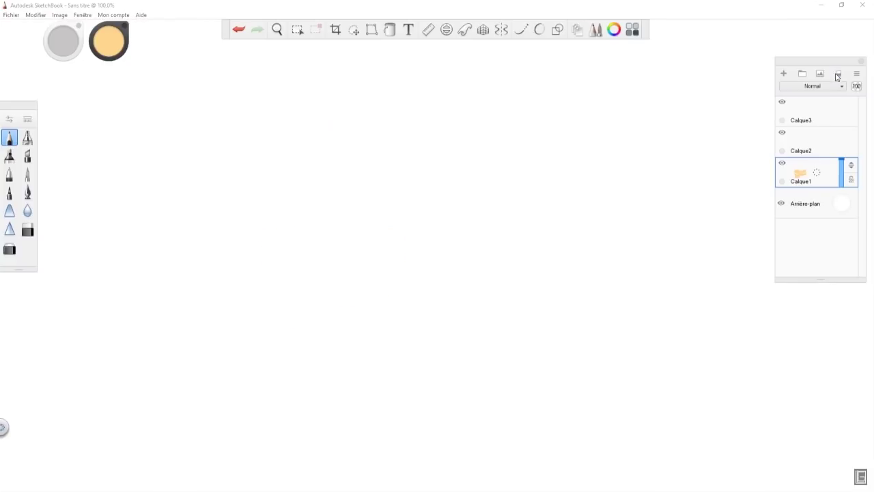
{"action": "left_click", "coordinate": [298, 30]}
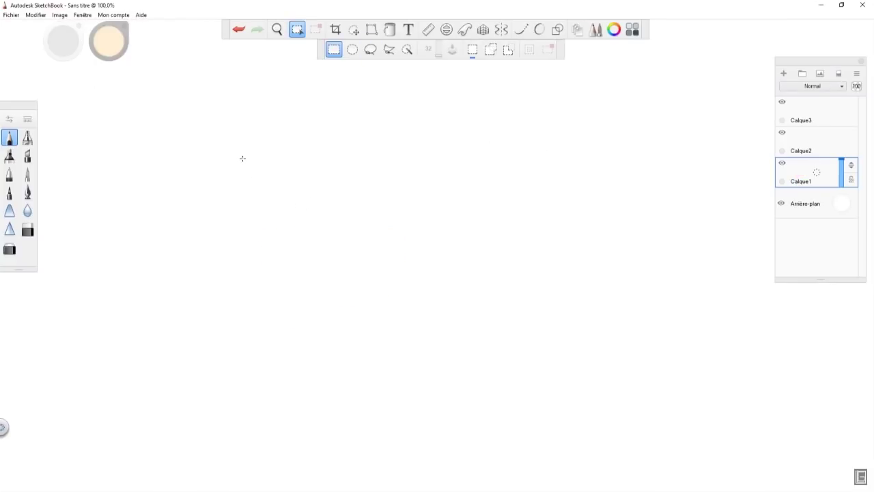
{"action": "mouse_move", "coordinate": [402, 302]}
{"action": "left_mouse_down"}
{"action": "mouse_move", "coordinate": [365, 277]}
{"action": "mouse_move", "coordinate": [405, 316]}
{"action": "left_mouse_up"}
{"action": "left_click", "coordinate": [389, 30]}
{"action": "left_click", "coordinate": [325, 239]}
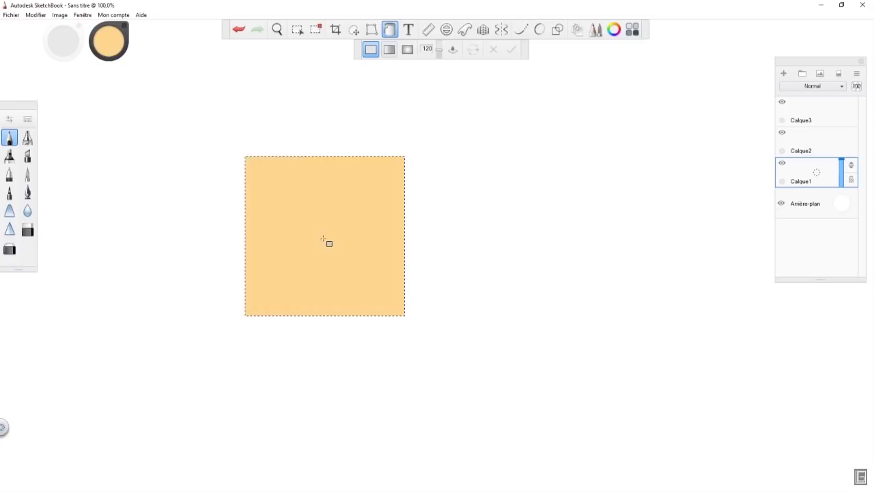
{"action": "key", "text": "ctrl+d"}
Step: Try the Scale (Echelle) transform on the orange square, resizing it by its corners and sides
{"action": "left_click", "coordinate": [372, 30]}
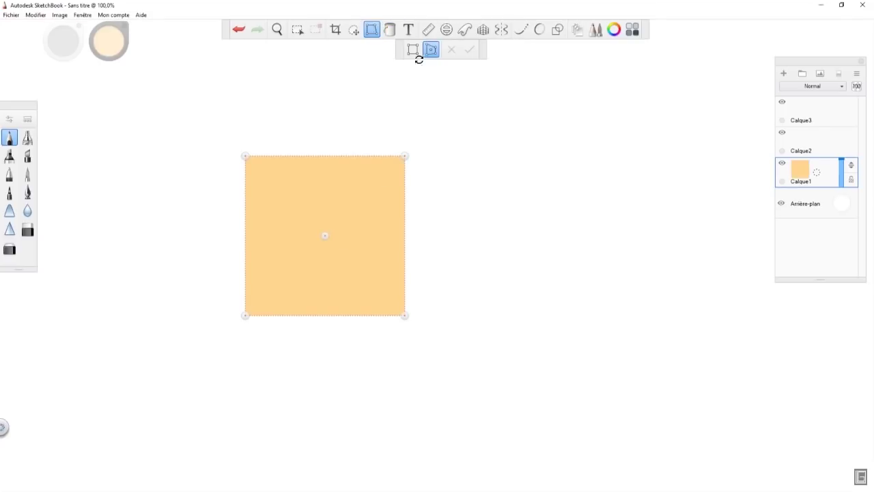
{"action": "left_click", "coordinate": [414, 51]}
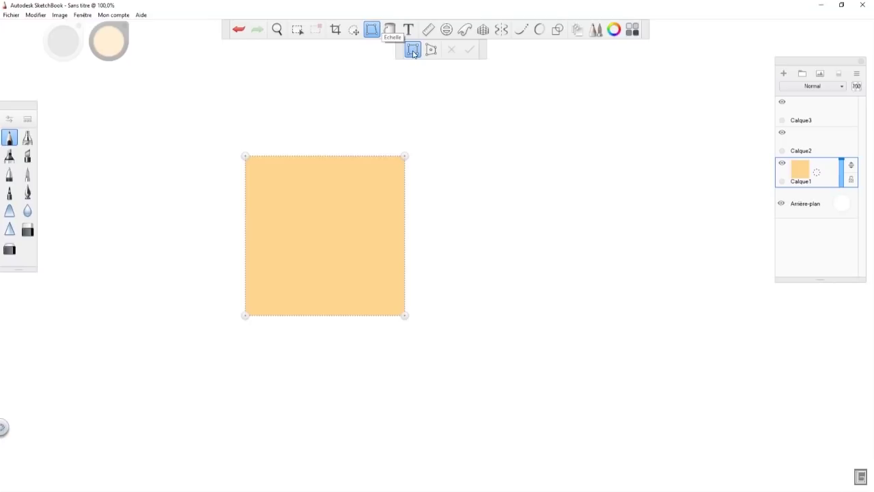
{"action": "left_click_drag", "start_coordinate": [406, 157], "coordinate": [382, 179]}
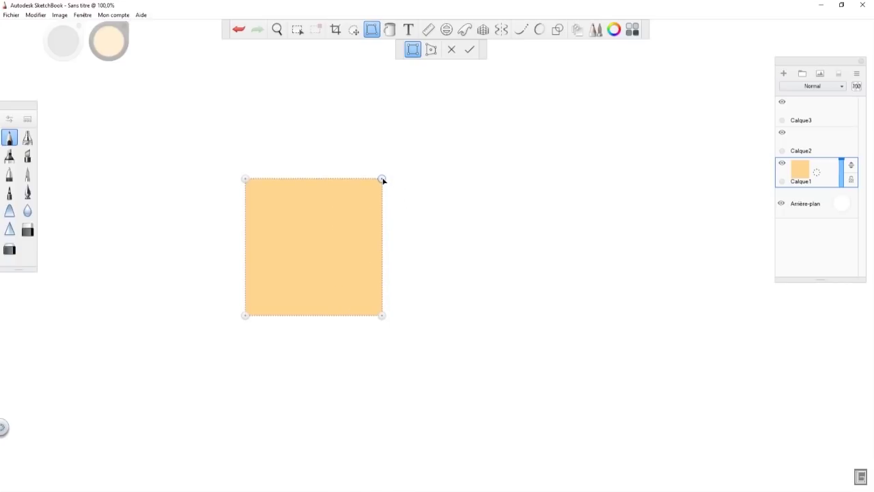
{"action": "left_click_drag", "start_coordinate": [382, 179], "coordinate": [414, 150]}
{"action": "mouse_move", "coordinate": [414, 319]}
{"action": "left_mouse_down"}
{"action": "mouse_move", "coordinate": [439, 322]}
{"action": "mouse_move", "coordinate": [439, 308]}
{"action": "mouse_move", "coordinate": [419, 324]}
{"action": "left_mouse_up"}
{"action": "left_click_drag", "start_coordinate": [419, 150], "coordinate": [407, 129]}
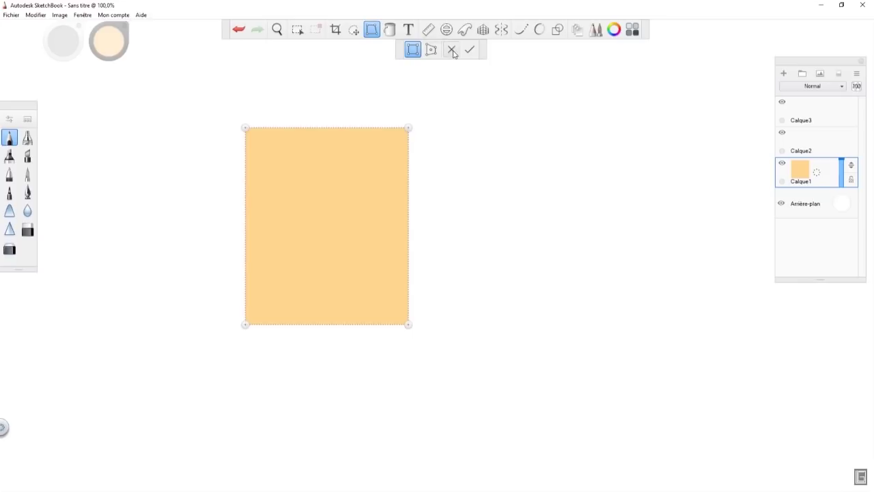
{"action": "left_click", "coordinate": [451, 50]}
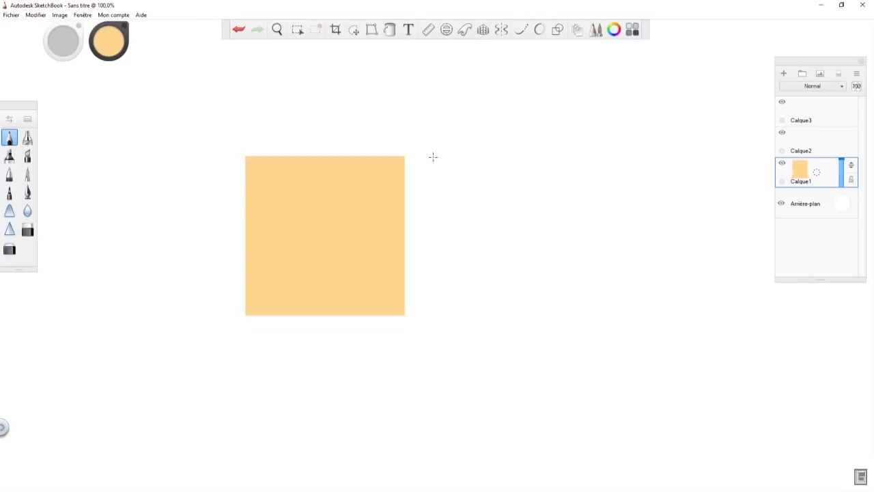
Step: Distort the orange square into a trapezoid in perspective by pulling its two right corners inward, and apply the transformation
{"action": "left_click", "coordinate": [372, 31]}
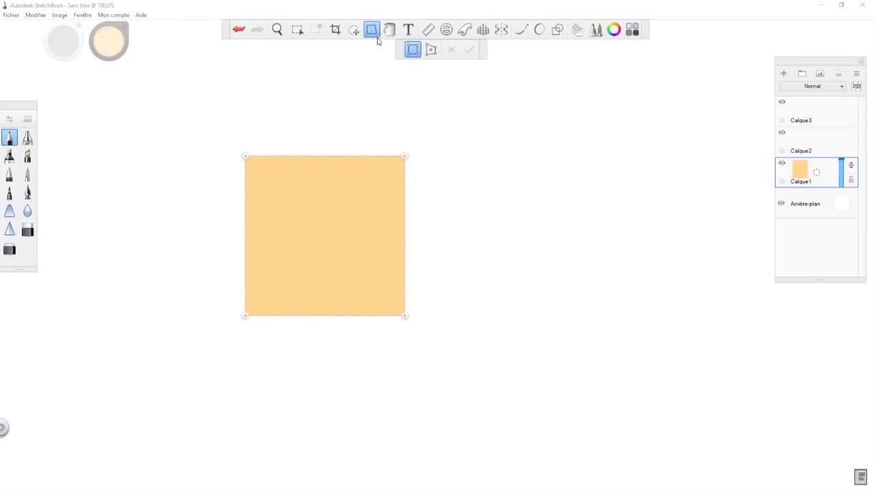
{"action": "left_click", "coordinate": [431, 51]}
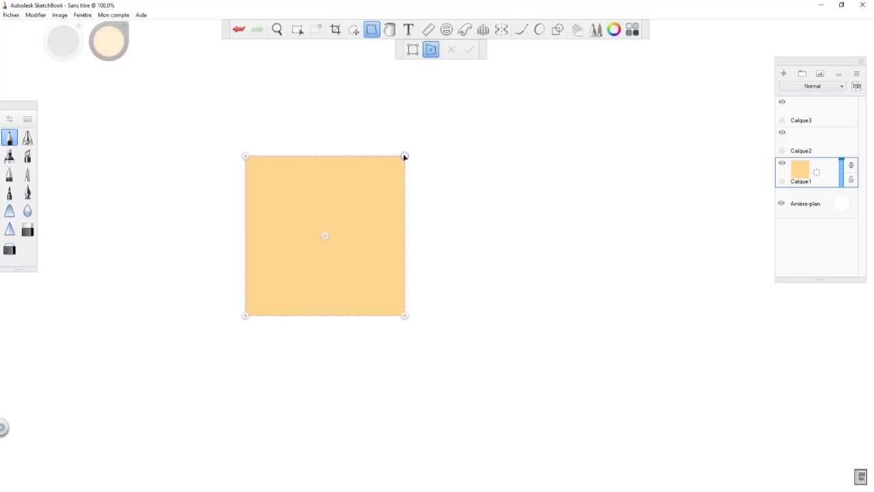
{"action": "left_click_drag", "start_coordinate": [405, 156], "coordinate": [370, 173]}
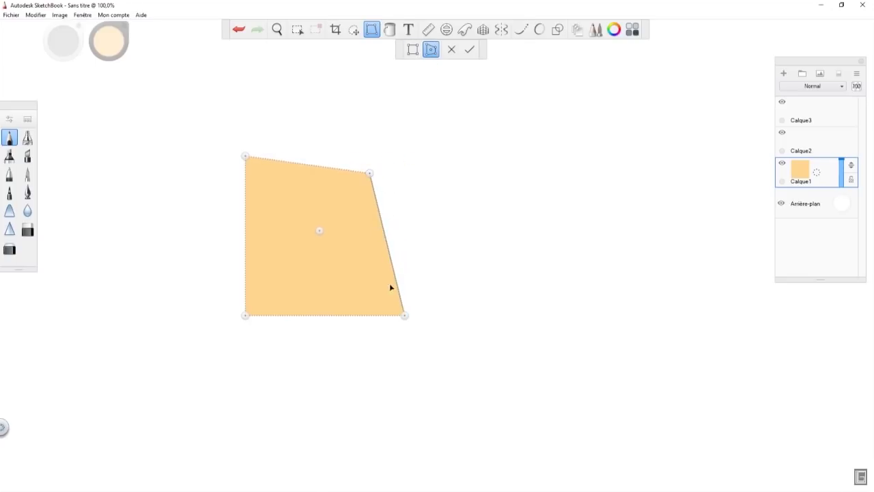
{"action": "left_click_drag", "start_coordinate": [405, 316], "coordinate": [360, 284]}
{"action": "left_click_drag", "start_coordinate": [370, 174], "coordinate": [358, 185]}
{"action": "left_click_drag", "start_coordinate": [358, 286], "coordinate": [356, 285]}
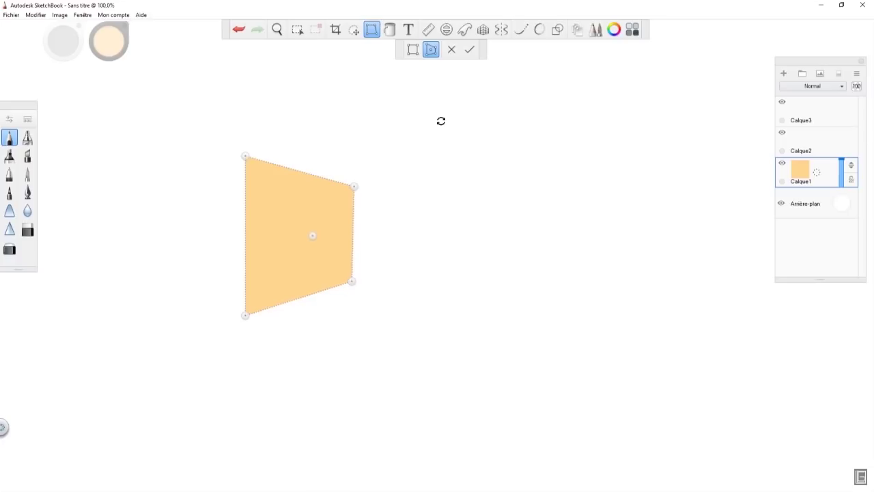
{"action": "key", "text": "Return"}
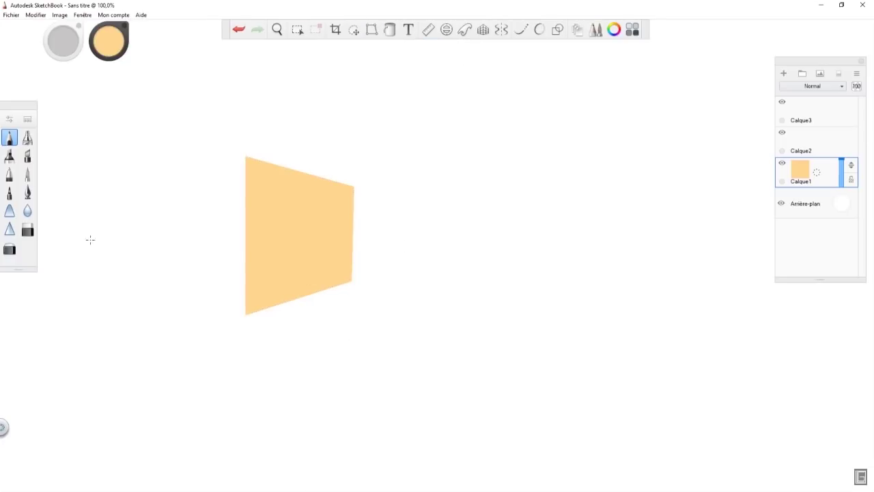
Step: Draw pencil lines extending the trapezoid's upper and lower edges to a vanishing point, plus a horizontal horizon line through it
{"action": "left_click_drag", "start_coordinate": [351, 280], "coordinate": [455, 246]}
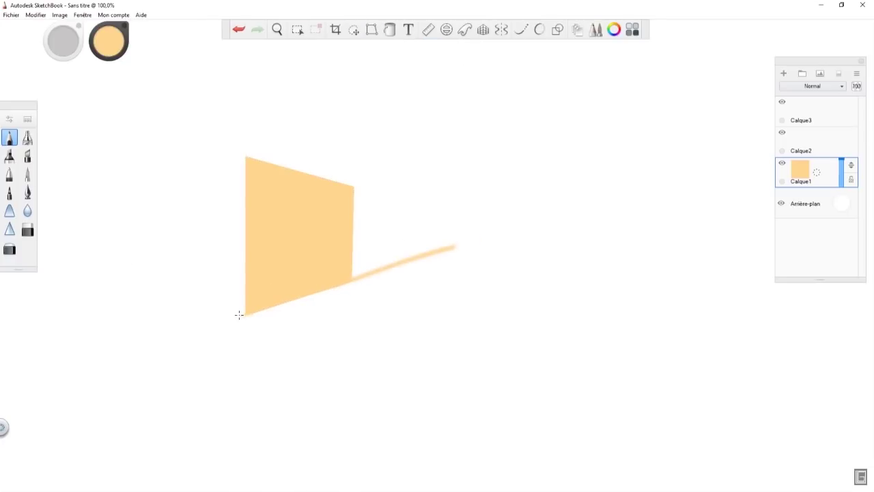
{"action": "left_click_drag", "start_coordinate": [284, 165], "coordinate": [511, 239]}
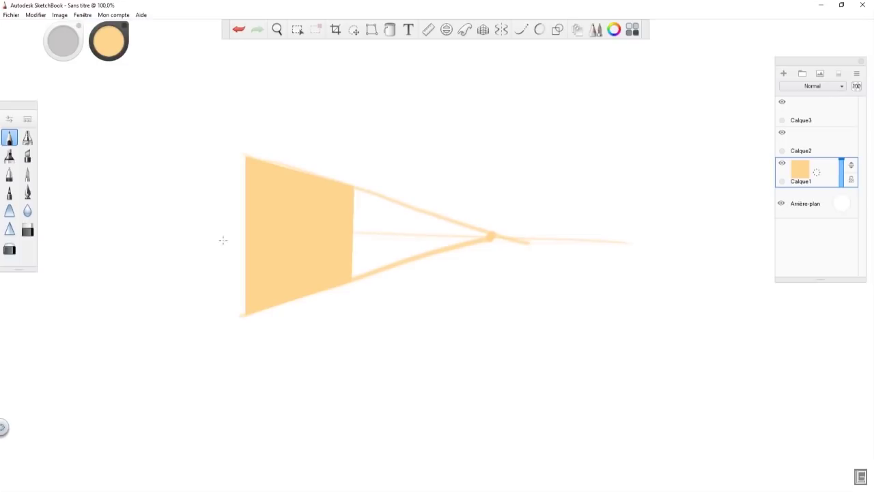
{"action": "left_click_drag", "start_coordinate": [493, 236], "coordinate": [694, 239]}
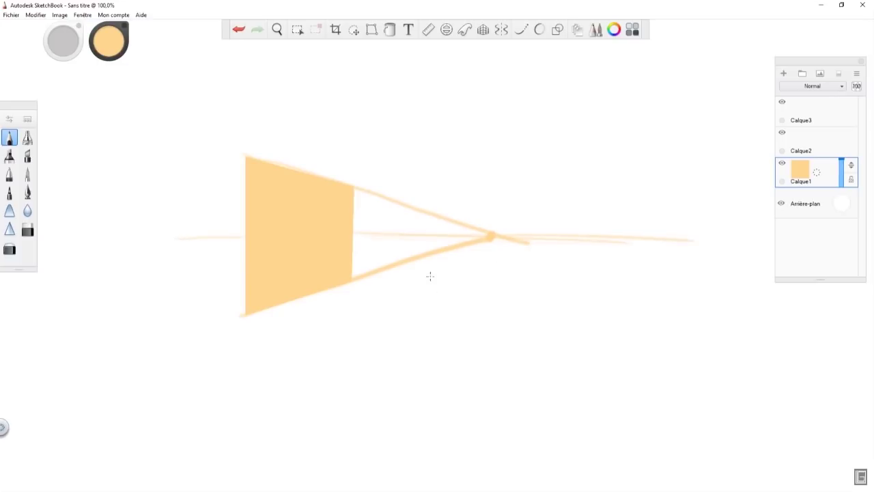
Step: In a darker orange, sketch overlapping circles inside the trapezoid and a square with an inscribed circle below the perspective lines
{"action": "left_click", "coordinate": [837, 74]}
{"action": "left_click_drag", "start_coordinate": [113, 47], "coordinate": [293, 249]}
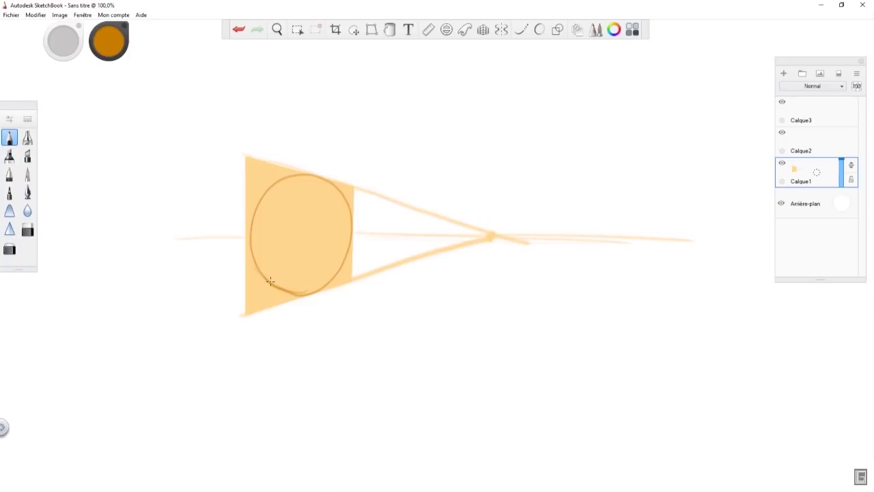
{"action": "mouse_move", "coordinate": [270, 281]}
{"action": "left_mouse_down"}
{"action": "mouse_move", "coordinate": [351, 249]}
{"action": "mouse_move", "coordinate": [280, 176]}
{"action": "left_mouse_up"}
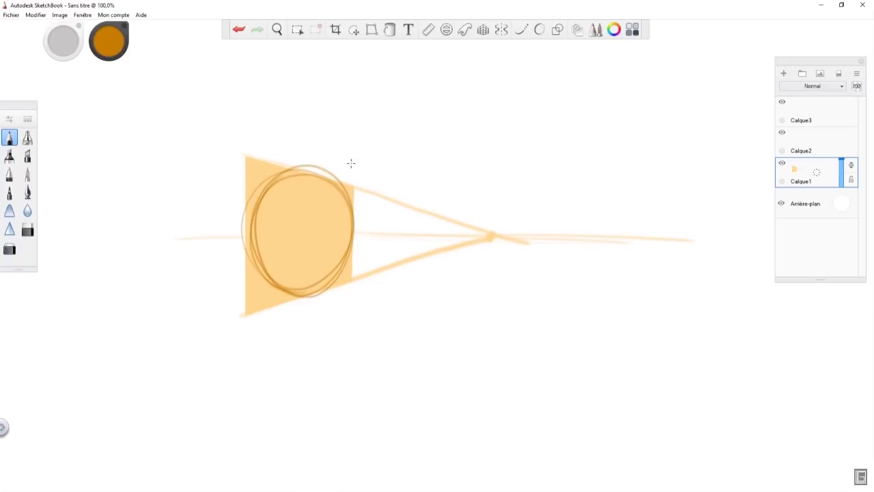
{"action": "left_click_drag", "start_coordinate": [397, 293], "coordinate": [394, 384]}
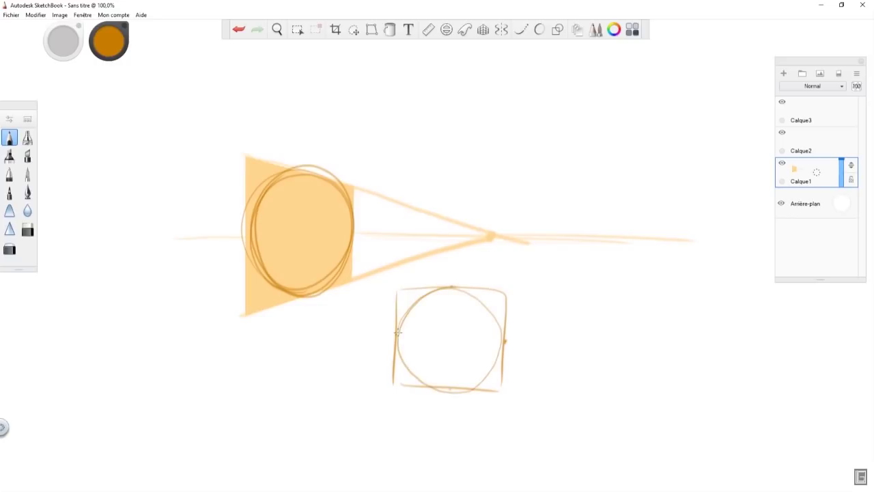
Step: Draw a large loop around the square-and-circle sketch and clear all content from layer Calque1
{"action": "left_click", "coordinate": [371, 30]}
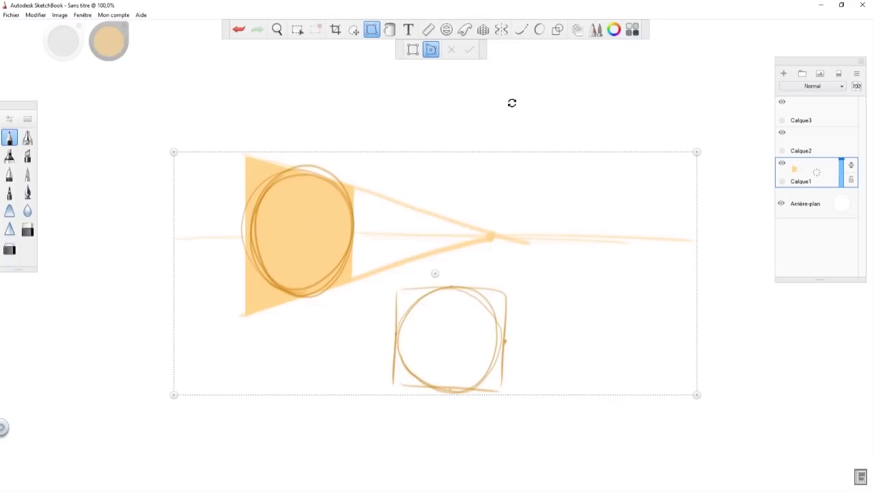
{"action": "left_click", "coordinate": [407, 273]}
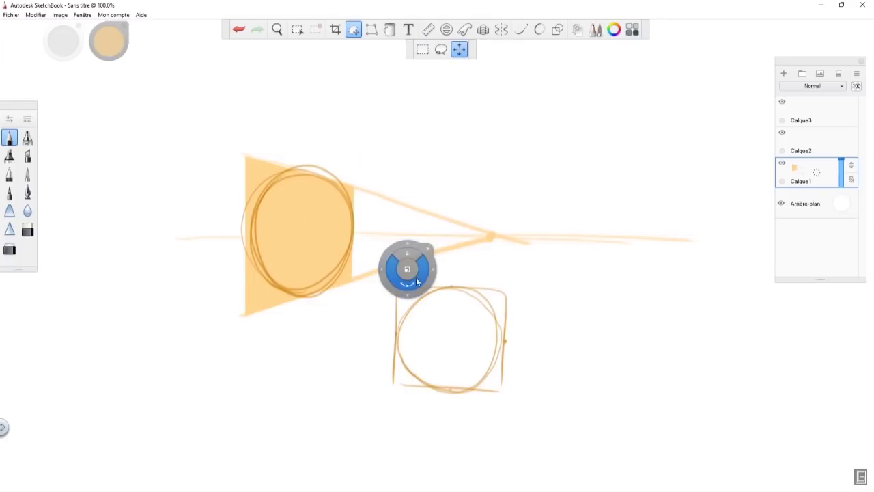
{"action": "mouse_move", "coordinate": [407, 273]}
{"action": "left_mouse_down"}
{"action": "mouse_move", "coordinate": [427, 433]}
{"action": "mouse_move", "coordinate": [445, 261]}
{"action": "left_mouse_up"}
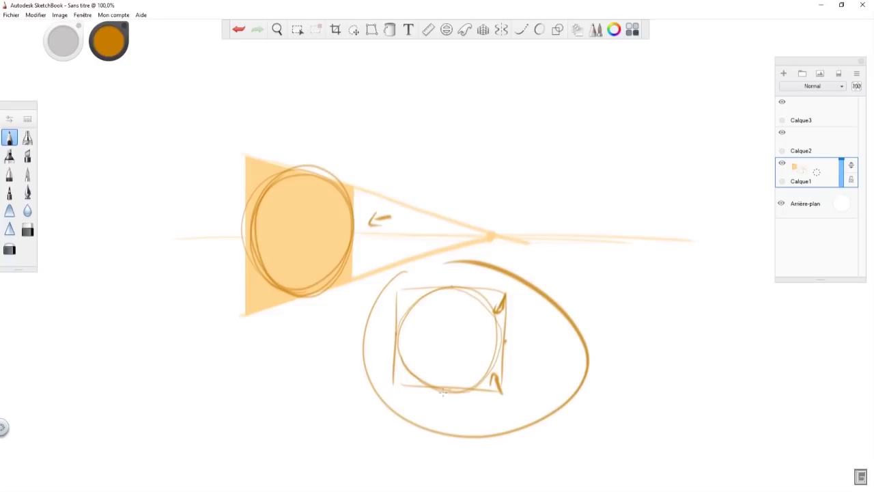
{"action": "left_click", "coordinate": [840, 73]}
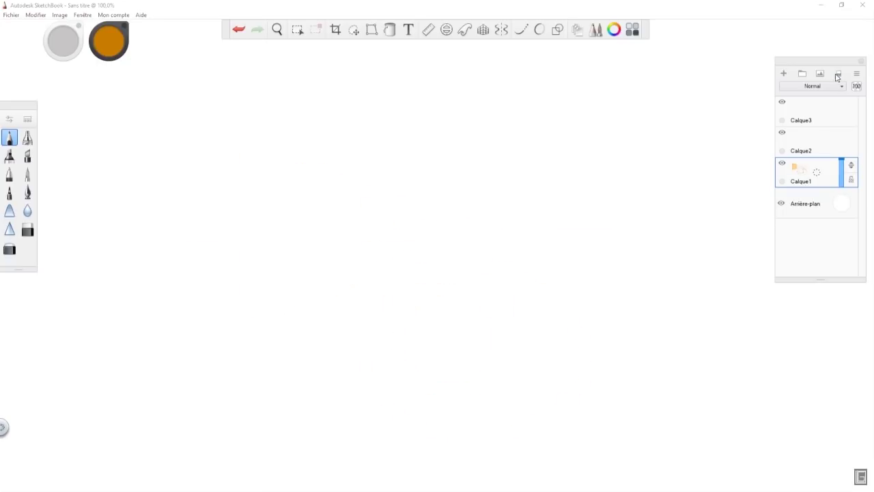
Step: Make a rectangular selection in the canvas, try a solid orange fill in it, and undo the fill
{"action": "left_click", "coordinate": [390, 30]}
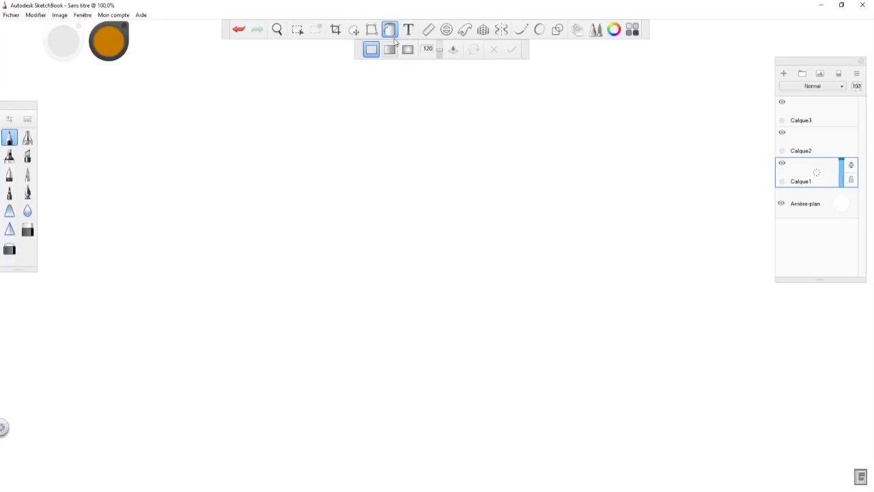
{"action": "left_click", "coordinate": [297, 30]}
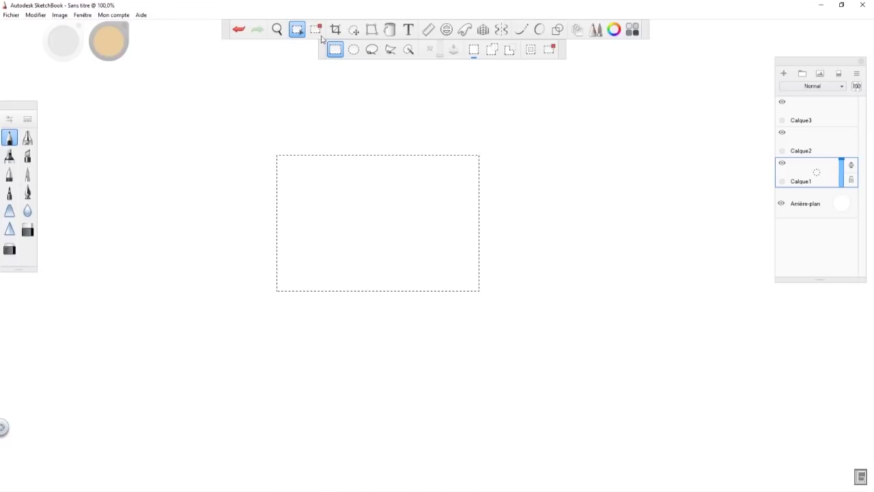
{"action": "left_click", "coordinate": [390, 30]}
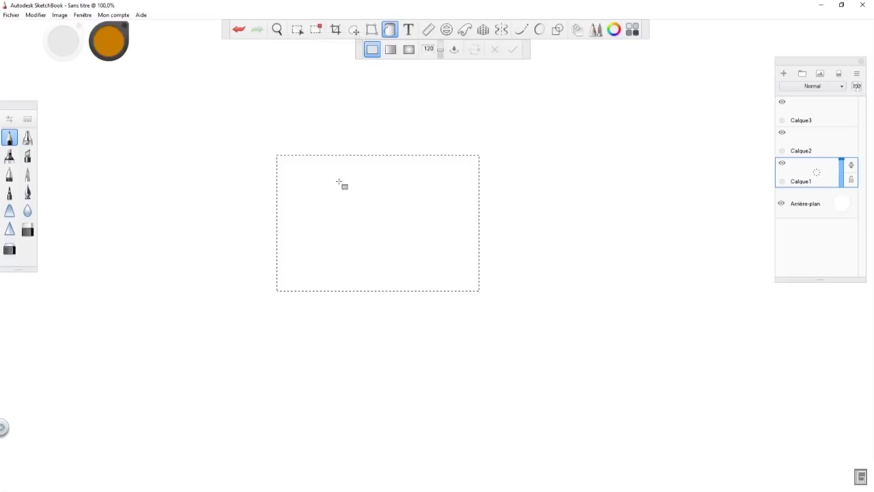
{"action": "left_click", "coordinate": [352, 195]}
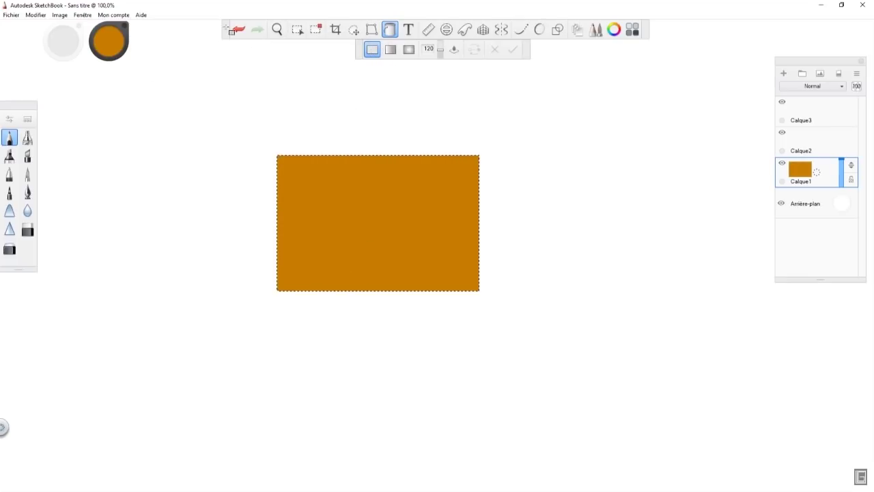
{"action": "left_click", "coordinate": [238, 31]}
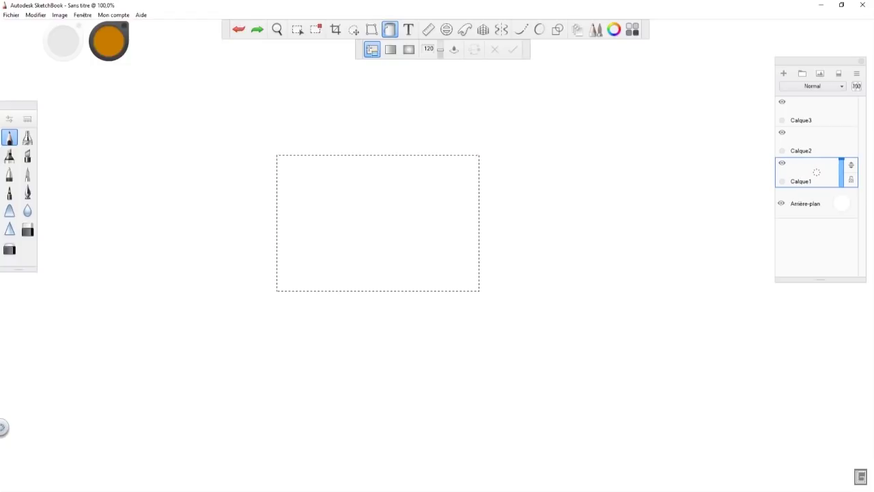
Step: Apply a horizontal linear gradient fill across the rectangular selection, aligning its end stops with the side edges and adjusting the middle stop
{"action": "left_click", "coordinate": [390, 49]}
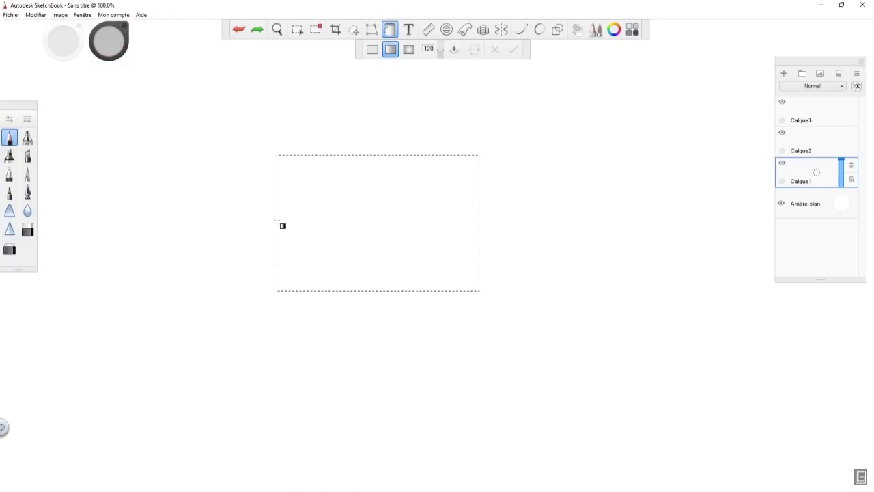
{"action": "left_click", "coordinate": [277, 221]}
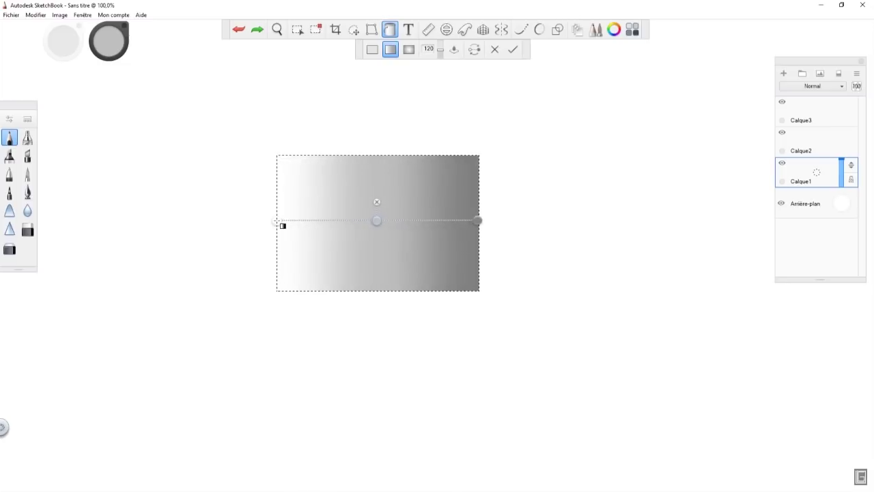
{"action": "mouse_move", "coordinate": [477, 219]}
{"action": "left_mouse_down"}
{"action": "mouse_move", "coordinate": [750, 217]}
{"action": "mouse_move", "coordinate": [478, 219]}
{"action": "left_mouse_up"}
{"action": "mouse_move", "coordinate": [273, 220]}
{"action": "left_mouse_down"}
{"action": "mouse_move", "coordinate": [214, 220]}
{"action": "mouse_move", "coordinate": [277, 218]}
{"action": "left_mouse_up"}
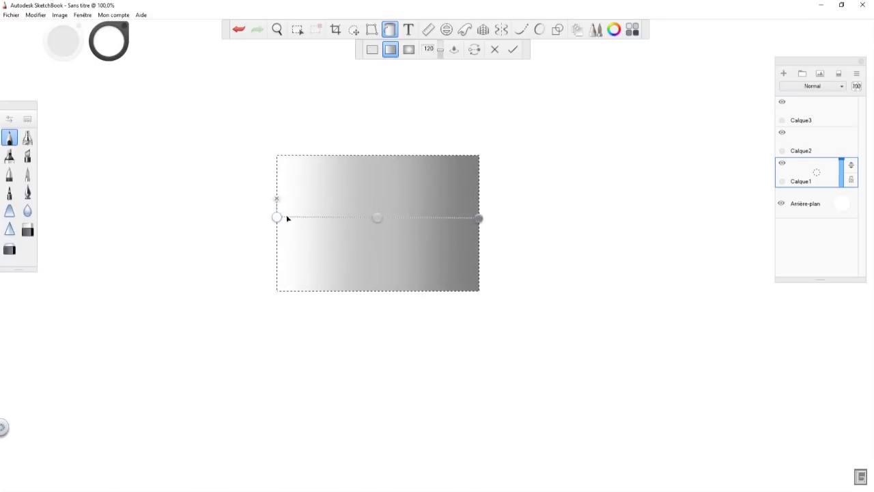
{"action": "left_click", "coordinate": [377, 218]}
{"action": "mouse_move", "coordinate": [378, 217]}
{"action": "left_mouse_down"}
{"action": "mouse_move", "coordinate": [400, 217]}
{"action": "mouse_move", "coordinate": [374, 217]}
{"action": "left_mouse_up"}
Step: Recolor the linear gradient's middle stop blue and its gray end stop very dark blue
{"action": "left_click", "coordinate": [276, 217]}
{"action": "left_click", "coordinate": [387, 217]}
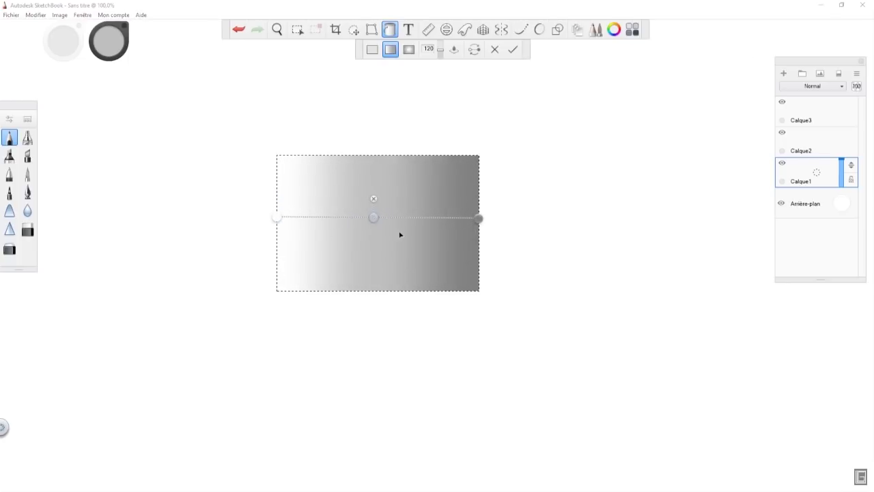
{"action": "left_click", "coordinate": [373, 242]}
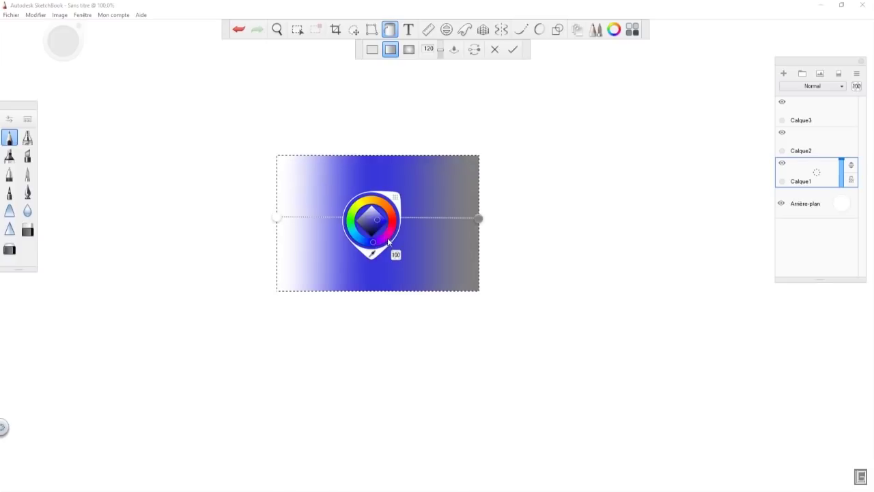
{"action": "left_click", "coordinate": [479, 218]}
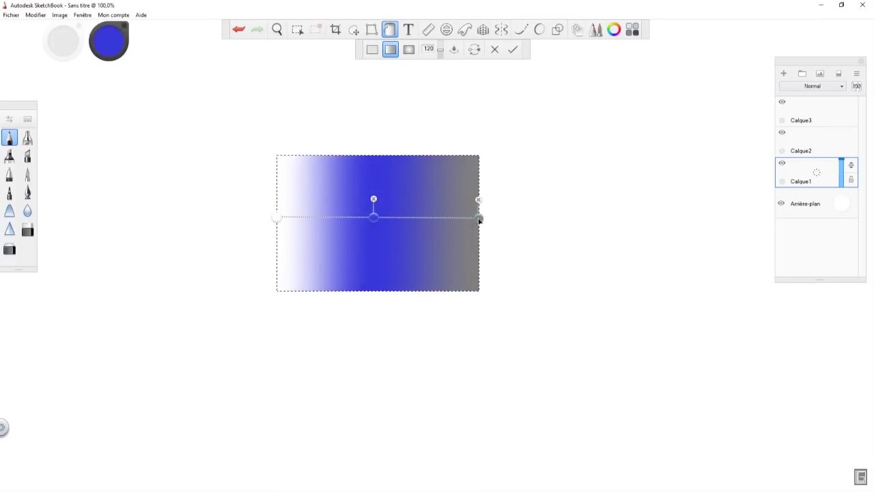
{"action": "left_click", "coordinate": [480, 218]}
{"action": "left_click", "coordinate": [498, 236]}
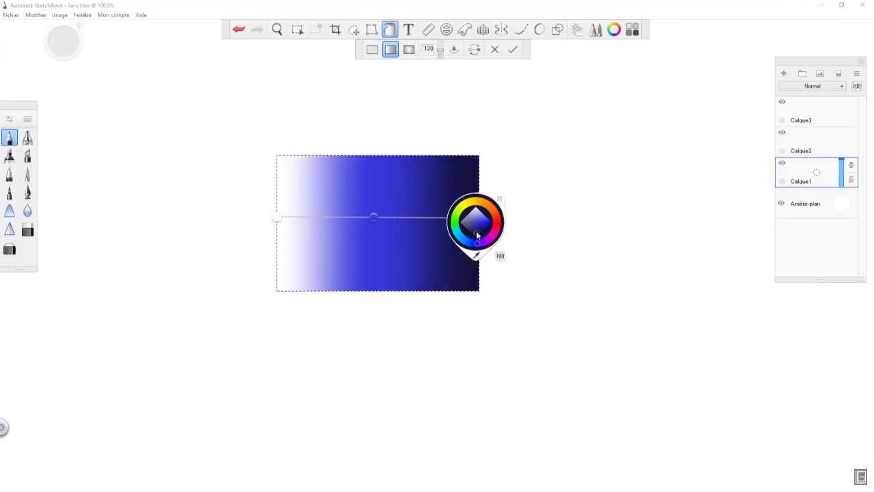
{"action": "left_click", "coordinate": [516, 219]}
Step: Move the blue stop toward the white end, and try an extra stop on its dark side before deleting it
{"action": "left_click", "coordinate": [373, 217]}
{"action": "left_click_drag", "start_coordinate": [373, 217], "coordinate": [332, 217]}
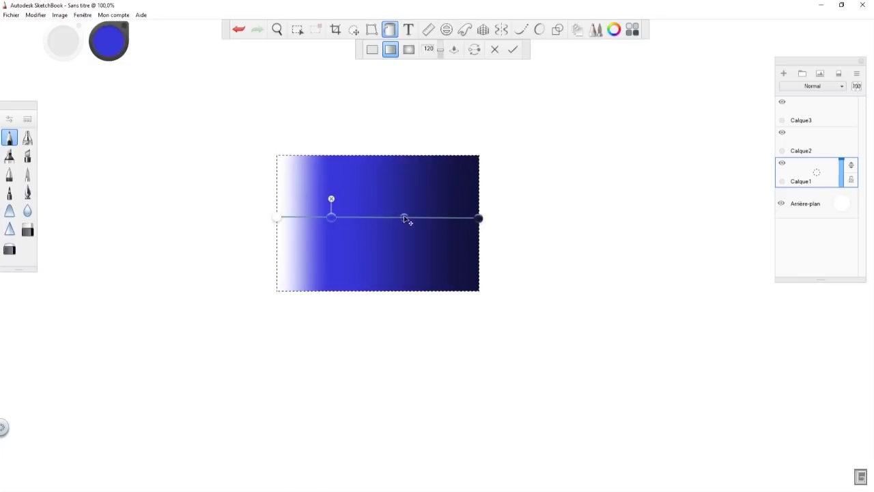
{"action": "left_click", "coordinate": [404, 217]}
{"action": "mouse_move", "coordinate": [403, 218]}
{"action": "left_mouse_down"}
{"action": "mouse_move", "coordinate": [422, 218]}
{"action": "mouse_move", "coordinate": [395, 217]}
{"action": "left_mouse_up"}
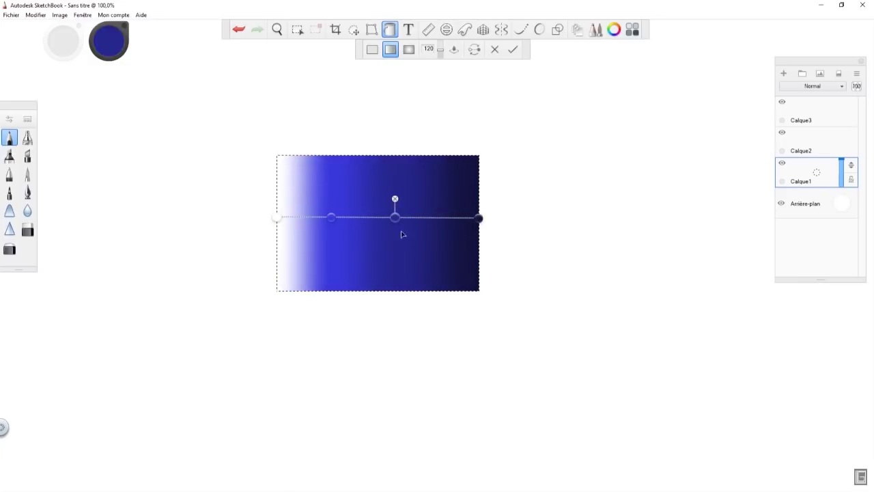
{"action": "left_click", "coordinate": [395, 199]}
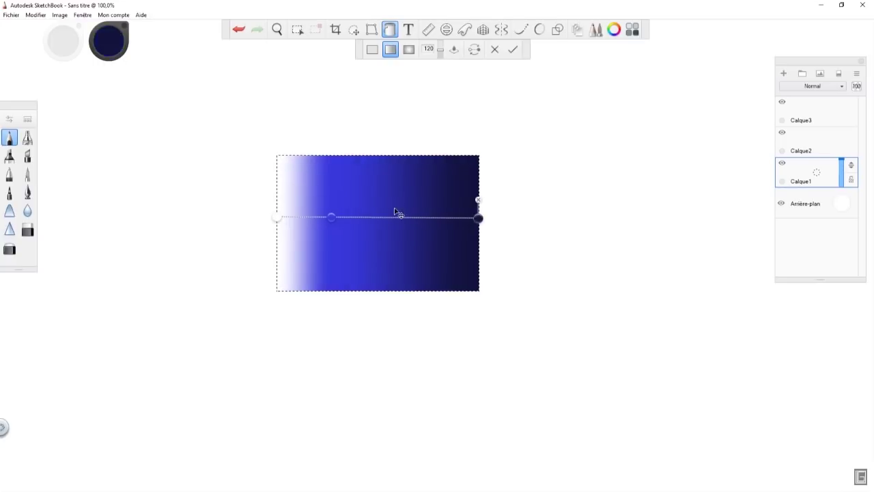
Step: Shift the linear gradient's dark end stop and move the blue stop toward it, finally discarding the gradient fill
{"action": "left_click", "coordinate": [333, 219]}
{"action": "mouse_move", "coordinate": [478, 220]}
{"action": "left_mouse_down"}
{"action": "mouse_move", "coordinate": [403, 219]}
{"action": "mouse_move", "coordinate": [477, 221]}
{"action": "left_mouse_up"}
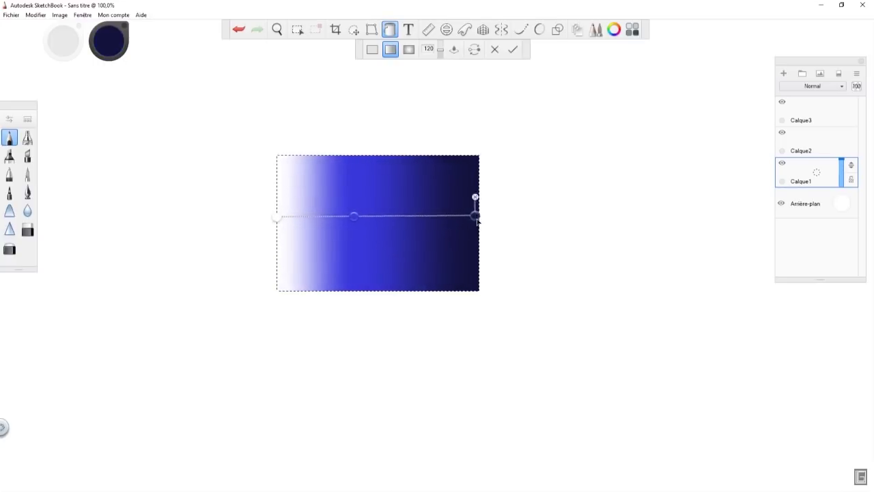
{"action": "left_click_drag", "start_coordinate": [356, 218], "coordinate": [390, 216]}
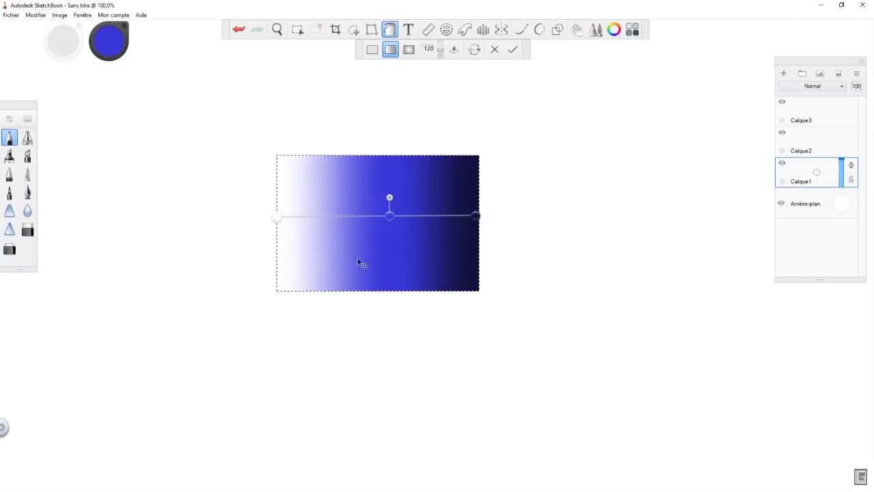
{"action": "left_click", "coordinate": [494, 50]}
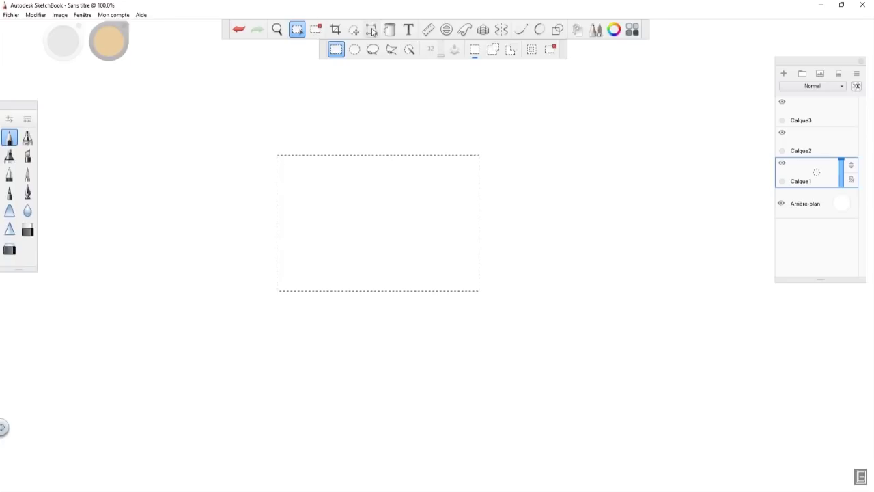
Step: Replace the rectangular selection with a circular one and fill it with solid orange
{"action": "left_click", "coordinate": [394, 32]}
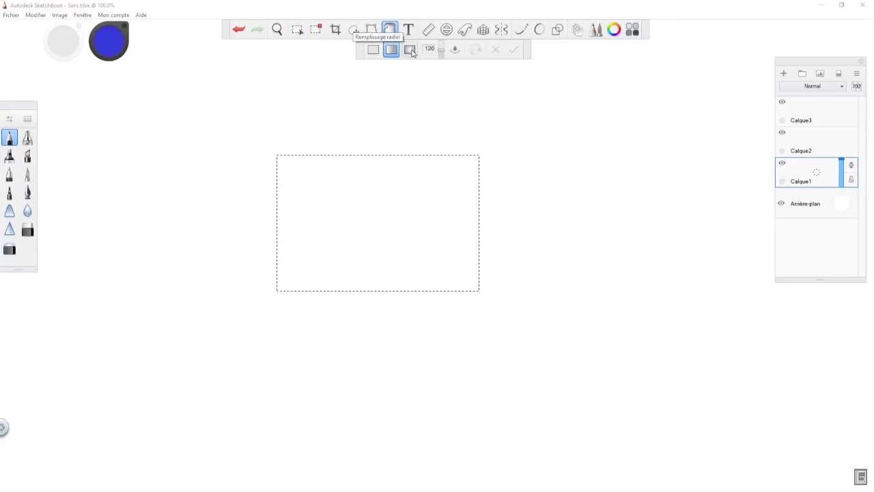
{"action": "left_click", "coordinate": [410, 50]}
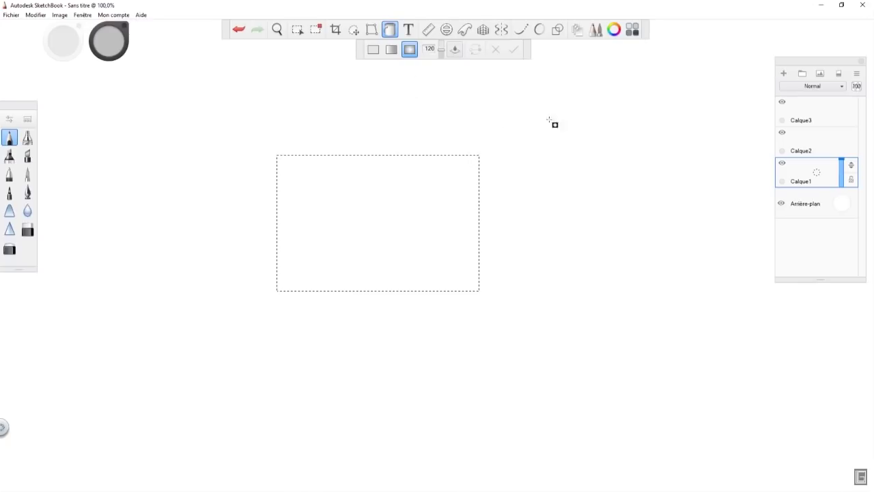
{"action": "left_click", "coordinate": [306, 33]}
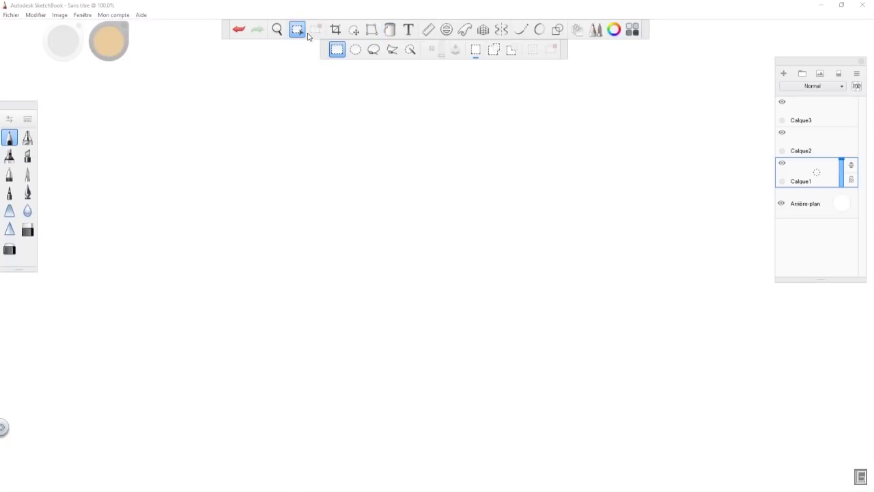
{"action": "left_click", "coordinate": [356, 51]}
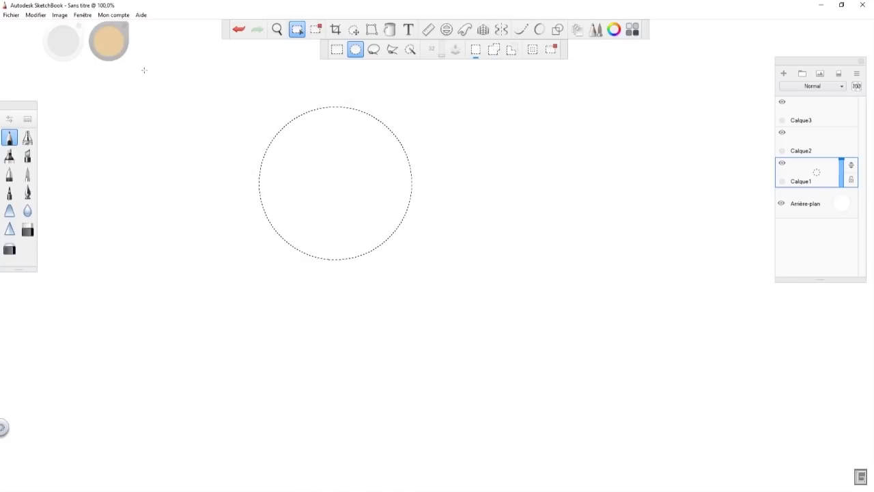
{"action": "left_click", "coordinate": [389, 29]}
{"action": "left_click", "coordinate": [374, 49]}
{"action": "left_click", "coordinate": [349, 166]}
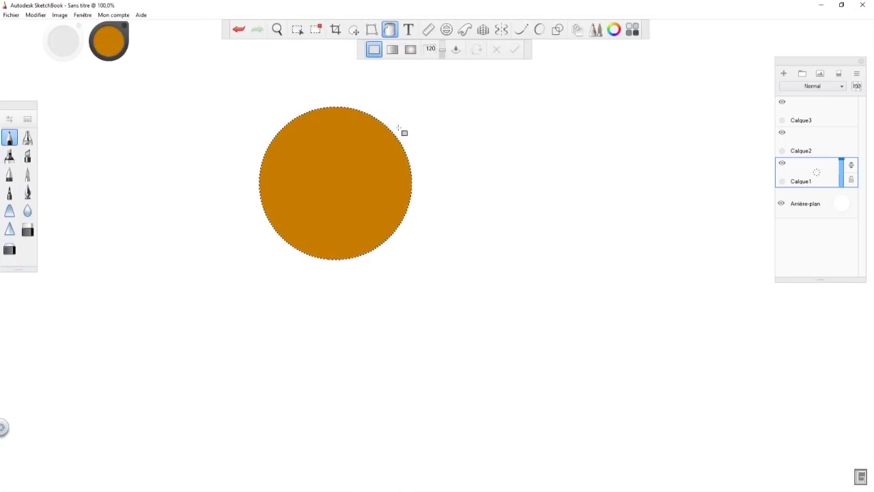
Step: Apply a radial gradient to the circle from an upper-left highlight to the lower-right edge, adding an extra stop near the highlight
{"action": "left_click", "coordinate": [410, 49]}
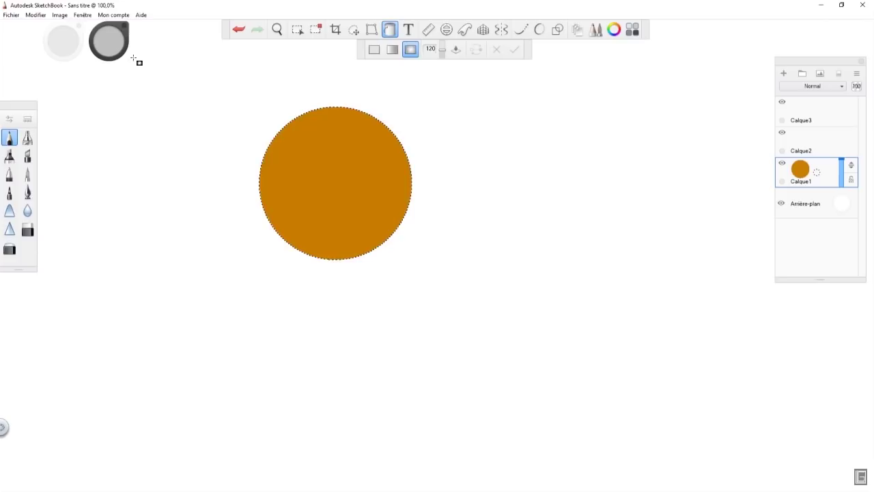
{"action": "left_click", "coordinate": [289, 163]}
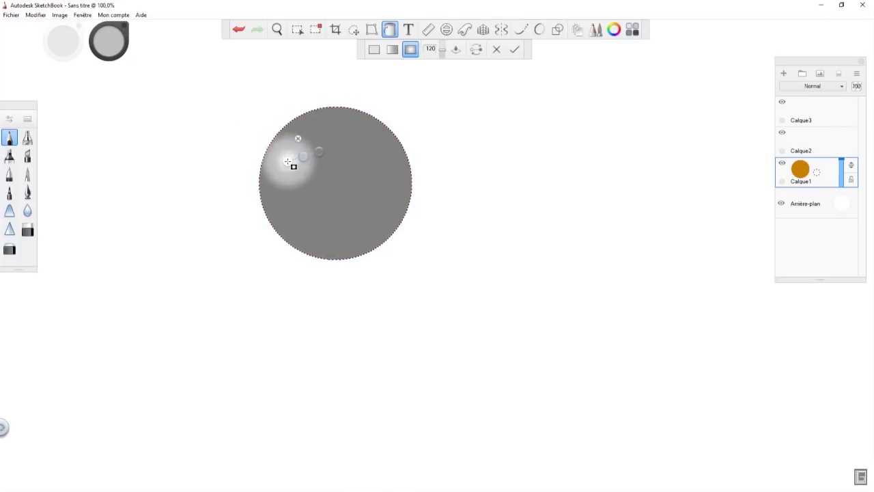
{"action": "mouse_move", "coordinate": [287, 162]}
{"action": "left_mouse_down"}
{"action": "mouse_move", "coordinate": [394, 136]}
{"action": "mouse_move", "coordinate": [396, 157]}
{"action": "mouse_move", "coordinate": [327, 145]}
{"action": "mouse_move", "coordinate": [411, 140]}
{"action": "left_mouse_up"}
{"action": "left_click_drag", "start_coordinate": [349, 155], "coordinate": [330, 155]}
{"action": "mouse_move", "coordinate": [410, 140]}
{"action": "left_mouse_down"}
{"action": "mouse_move", "coordinate": [384, 220]}
{"action": "mouse_move", "coordinate": [351, 211]}
{"action": "mouse_move", "coordinate": [388, 242]}
{"action": "left_mouse_up"}
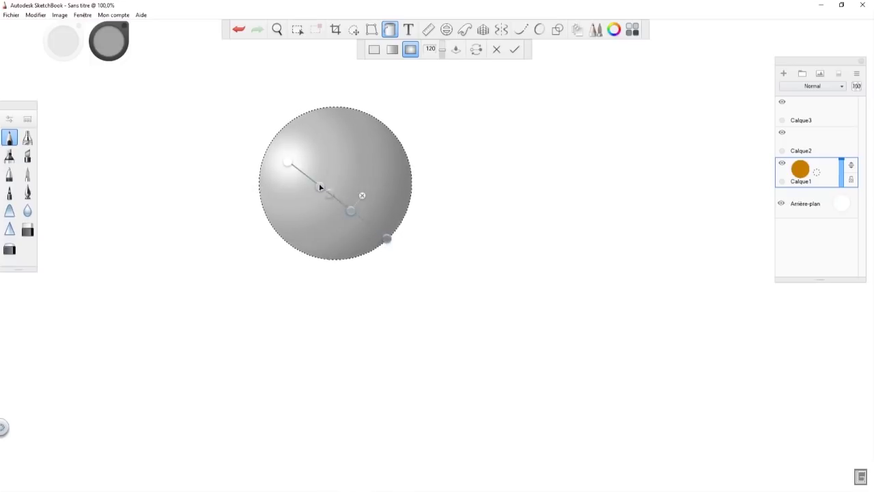
{"action": "left_click_drag", "start_coordinate": [319, 187], "coordinate": [314, 182]}
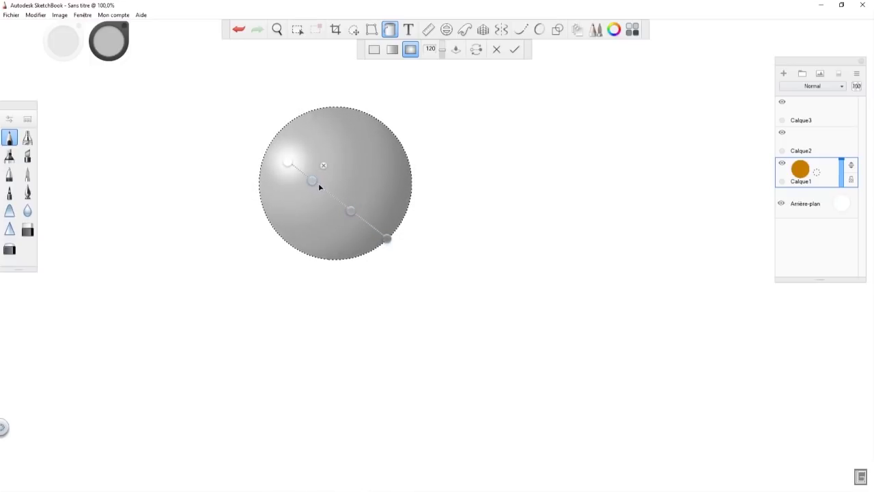
Step: Darken the radial gradient's outer stop and the stop next to it, and move the white highlight stop toward the circle's center
{"action": "left_click", "coordinate": [387, 239]}
{"action": "left_click", "coordinate": [377, 252]}
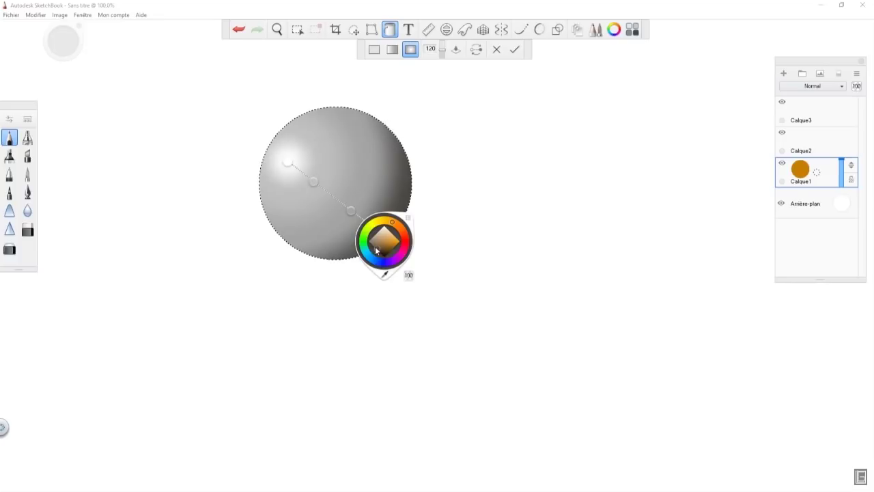
{"action": "left_click", "coordinate": [350, 211]}
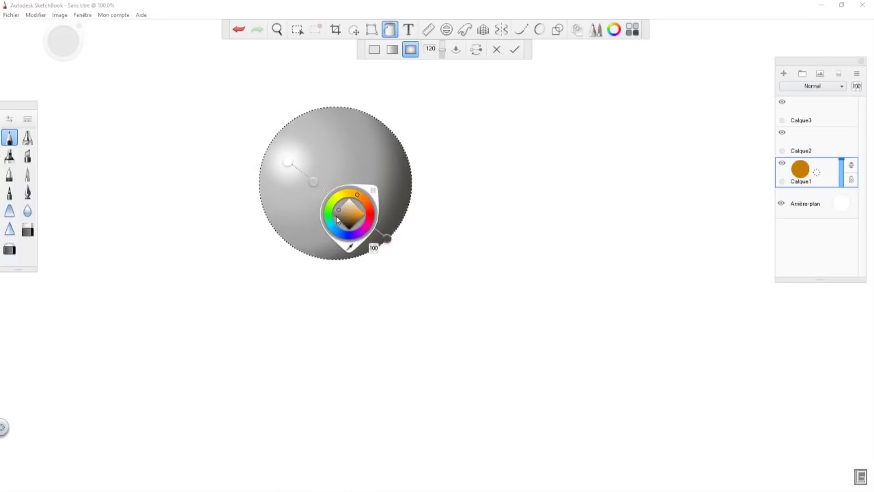
{"action": "left_click", "coordinate": [346, 221]}
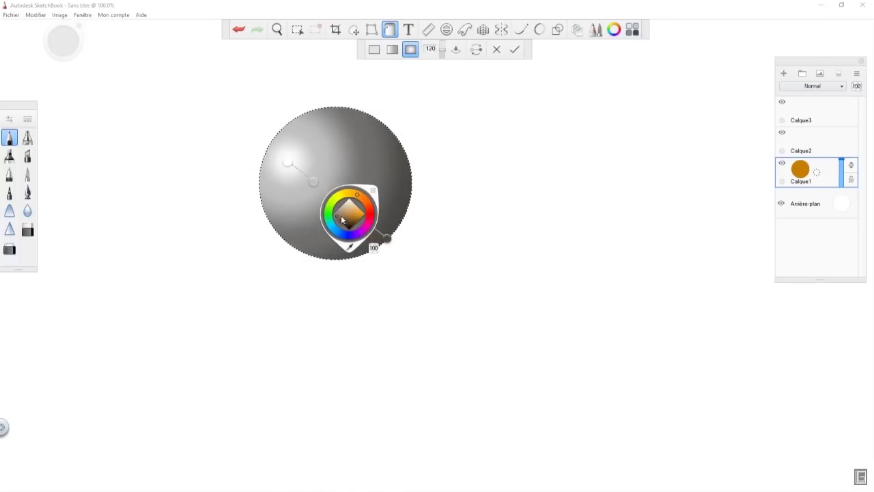
{"action": "left_click", "coordinate": [286, 160]}
{"action": "left_click_drag", "start_coordinate": [286, 159], "coordinate": [305, 164]}
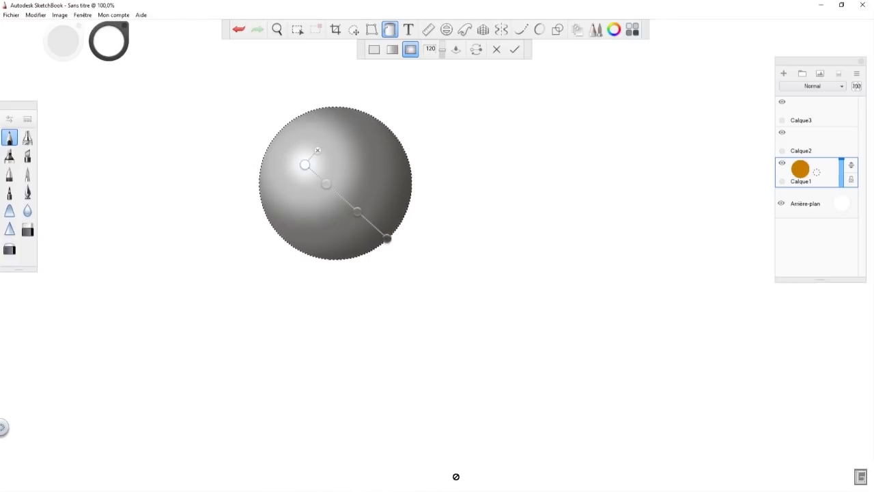
Step: Try moving the radial gradient's highlight to the circle's upper-left edge and tinting its next stop a pale shade, discarding the gradient
{"action": "left_click_drag", "start_coordinate": [306, 164], "coordinate": [286, 131]}
{"action": "left_click", "coordinate": [286, 131]}
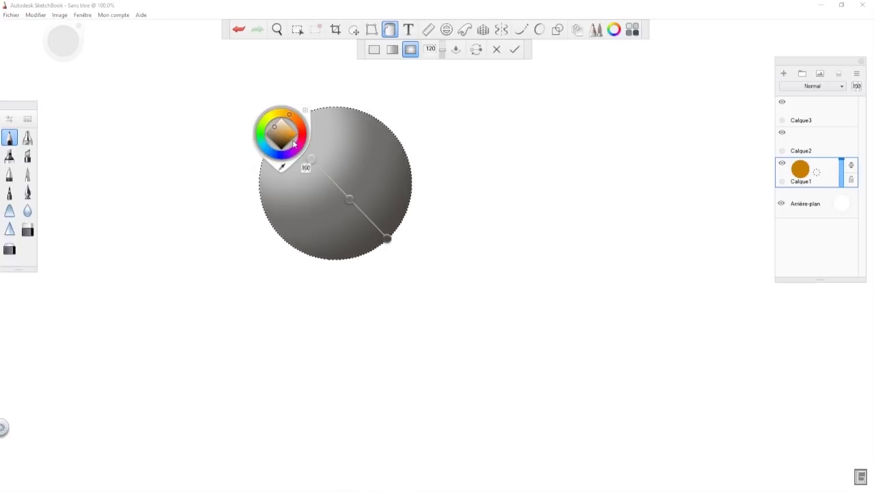
{"action": "left_click", "coordinate": [310, 158]}
{"action": "left_click", "coordinate": [305, 151]}
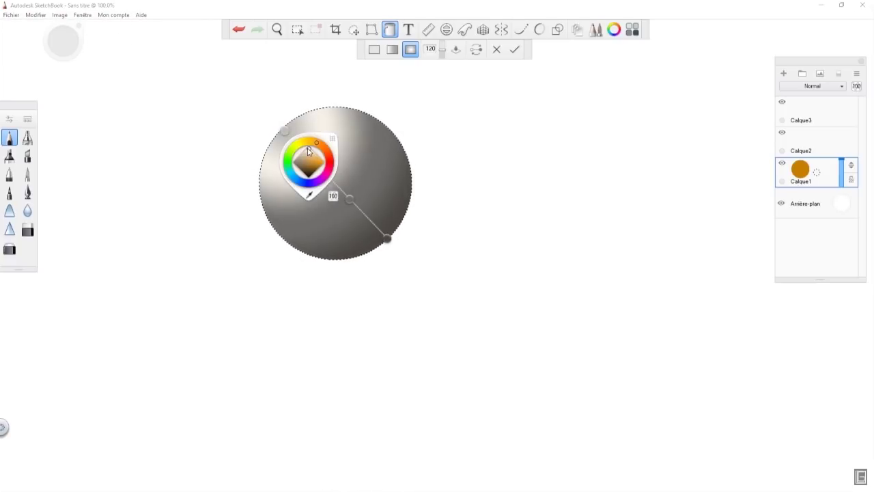
{"action": "left_click", "coordinate": [349, 162]}
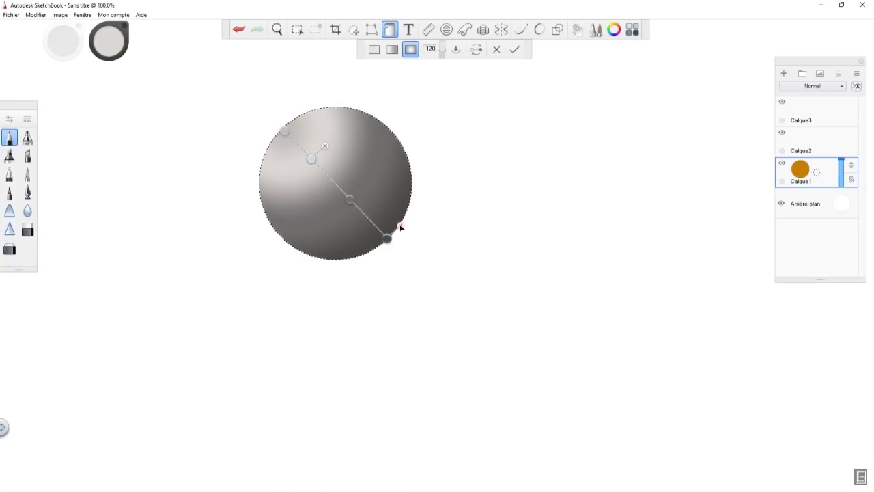
{"action": "left_click", "coordinate": [497, 50]}
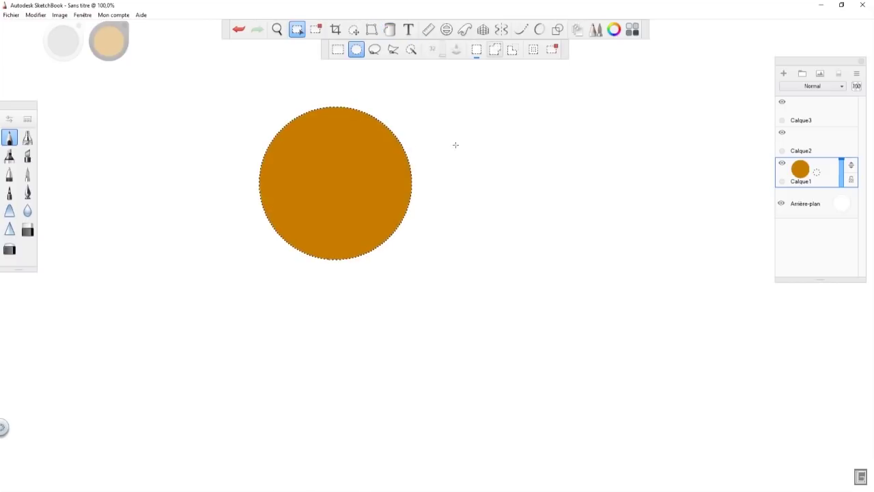
Step: Deselect the orange circle and clear the contents of layer Calque1
{"action": "left_click", "coordinate": [316, 30]}
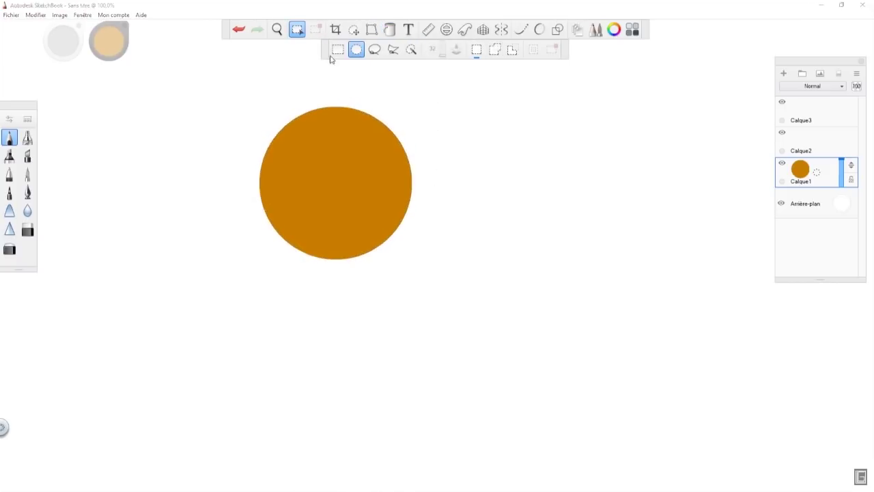
{"action": "left_click", "coordinate": [839, 74]}
{"action": "left_click", "coordinate": [389, 29]}
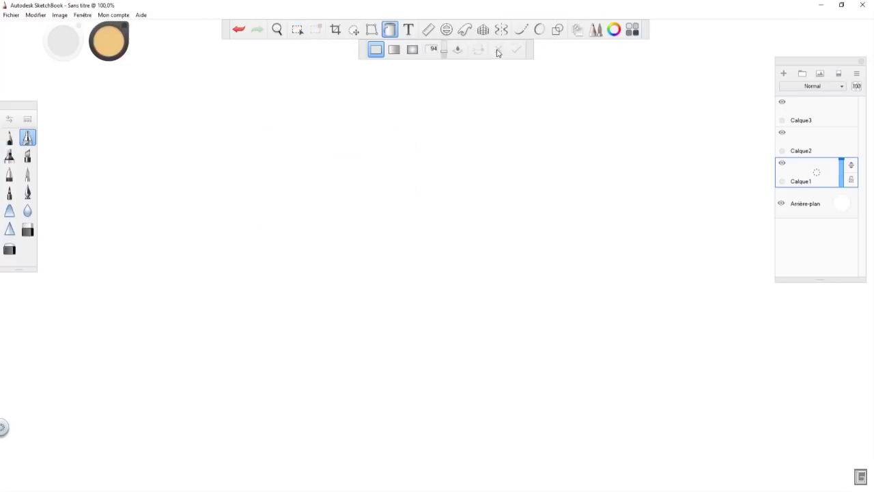
Step: Start a new text layer and enter the text SALUT
{"action": "left_click", "coordinate": [409, 30]}
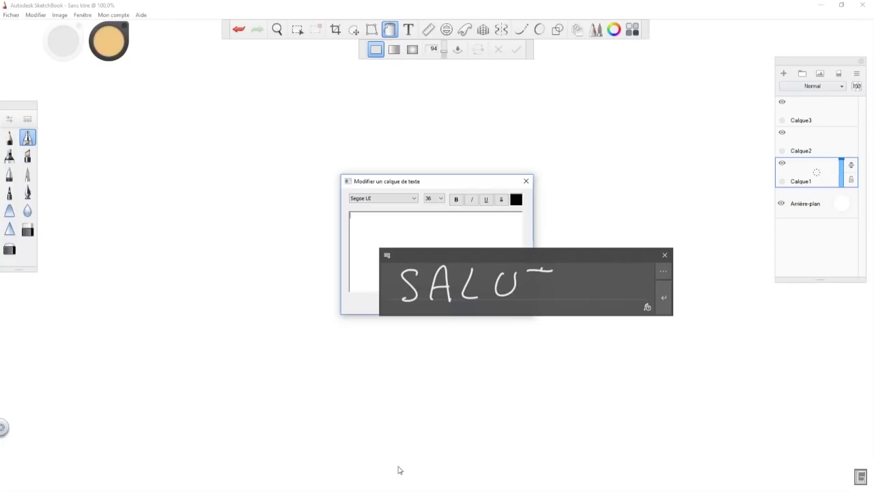
{"action": "left_click", "coordinate": [373, 224]}
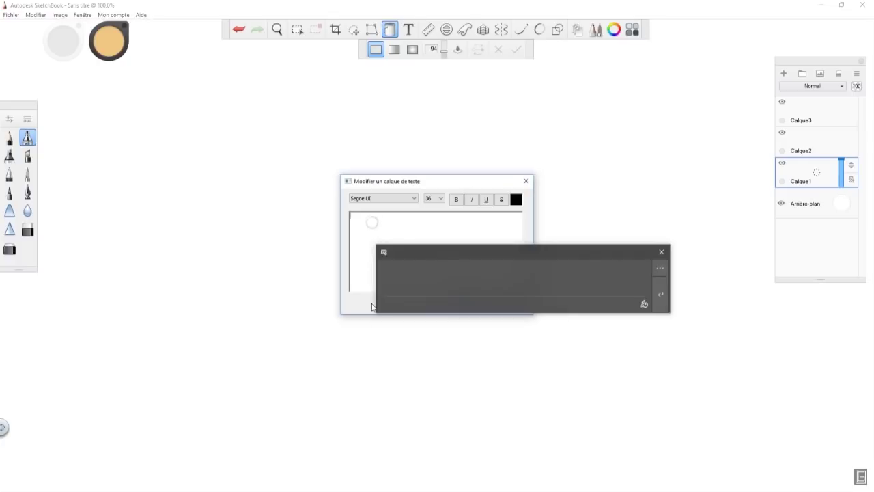
{"action": "left_click", "coordinate": [364, 220]}
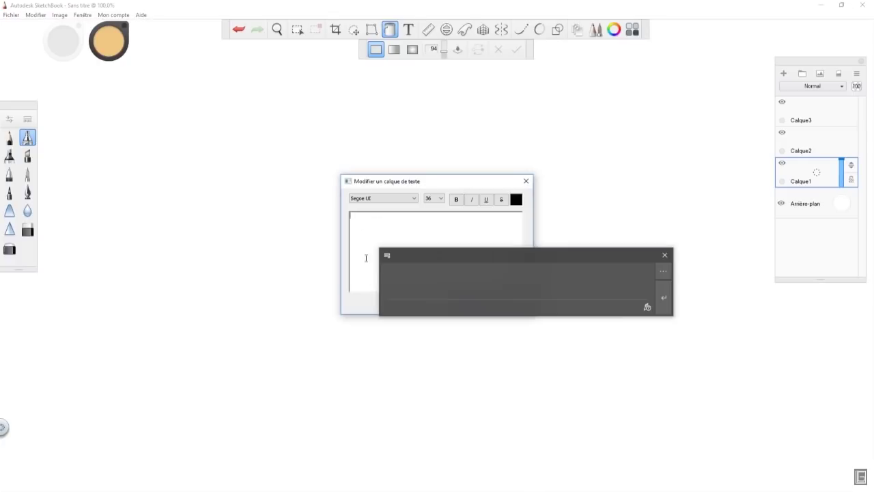
{"action": "left_click", "coordinate": [364, 218]}
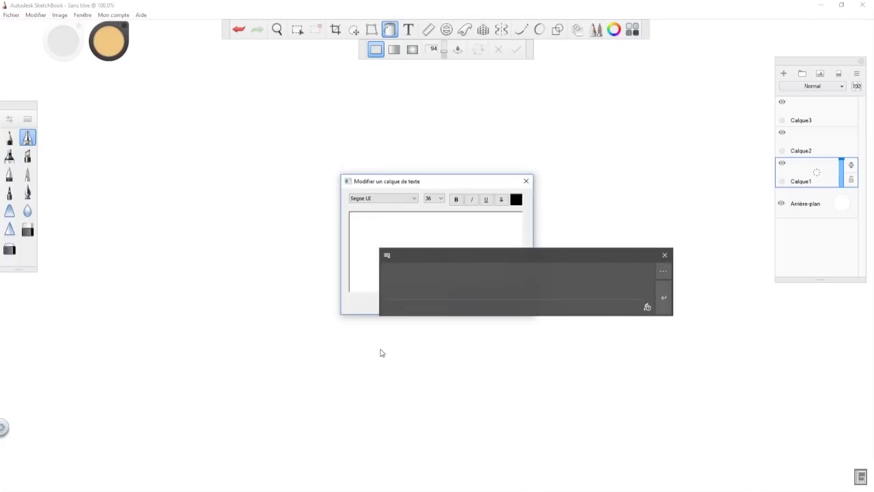
{"action": "type", "text": "SALUT"}
Step: Try the Sitka Display font at size 72 without selecting the text
{"action": "left_click", "coordinate": [411, 197]}
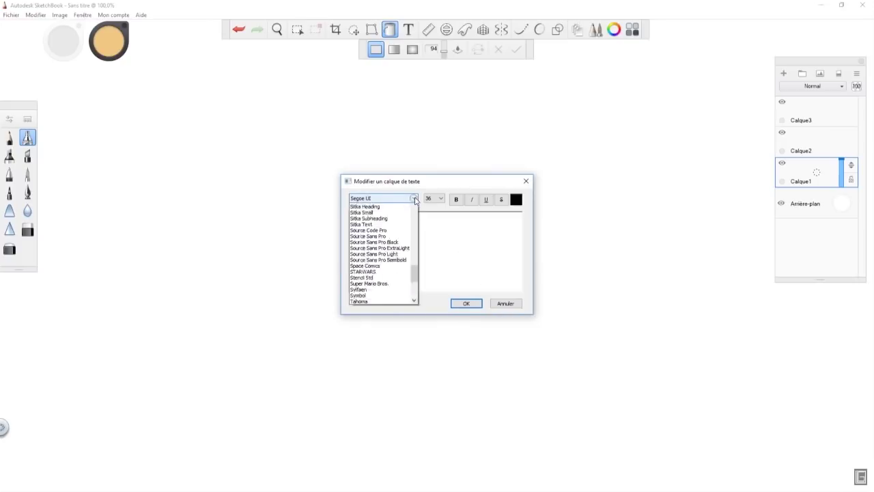
{"action": "scroll", "coordinate": [387, 256], "scroll_direction": "down", "scroll_amount": 1}
{"action": "left_click", "coordinate": [412, 217]}
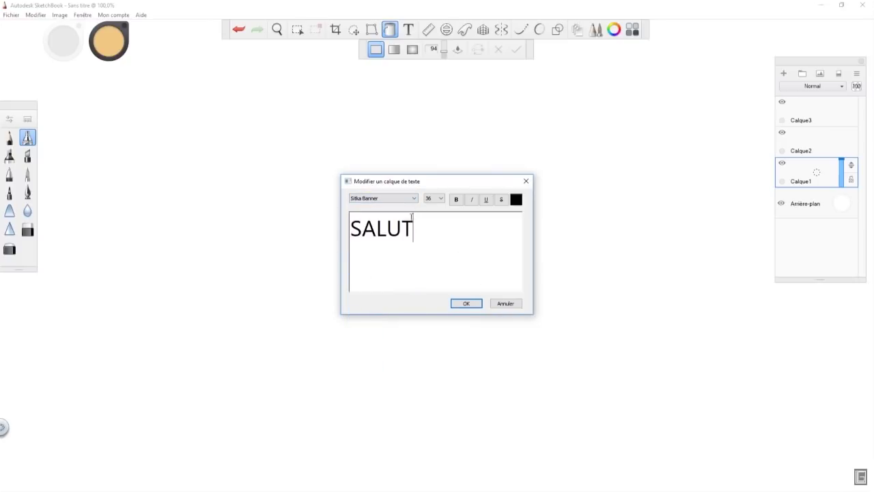
{"action": "left_click", "coordinate": [413, 199]}
{"action": "left_click", "coordinate": [403, 213]}
{"action": "left_click", "coordinate": [442, 198]}
{"action": "left_click", "coordinate": [431, 295]}
{"action": "left_click", "coordinate": [441, 199]}
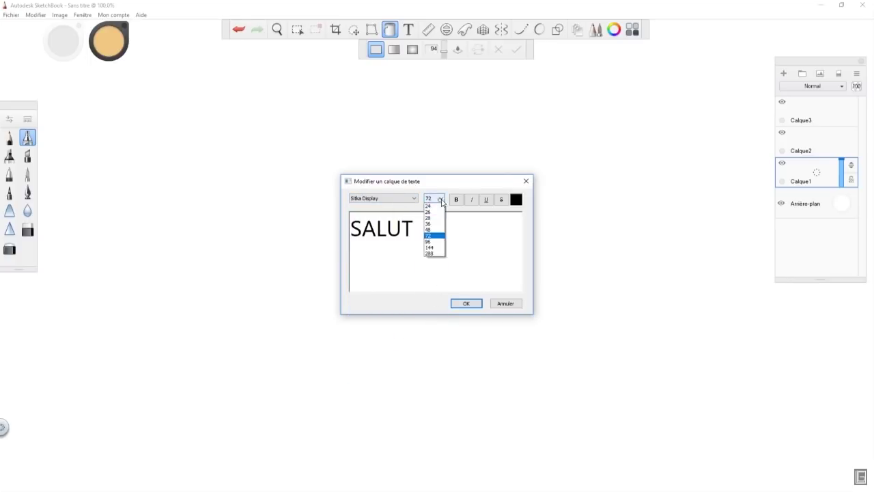
{"action": "left_click", "coordinate": [413, 232]}
Step: Format the whole word SALUT in italic Segoe UI Semibold at size 96 and confirm the text layer
{"action": "double_click", "coordinate": [381, 230]}
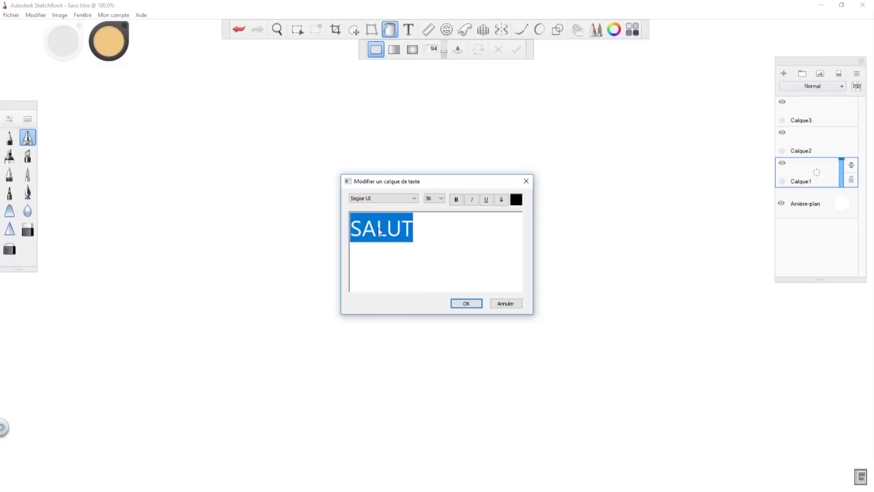
{"action": "left_click", "coordinate": [414, 199]}
{"action": "left_click", "coordinate": [409, 226]}
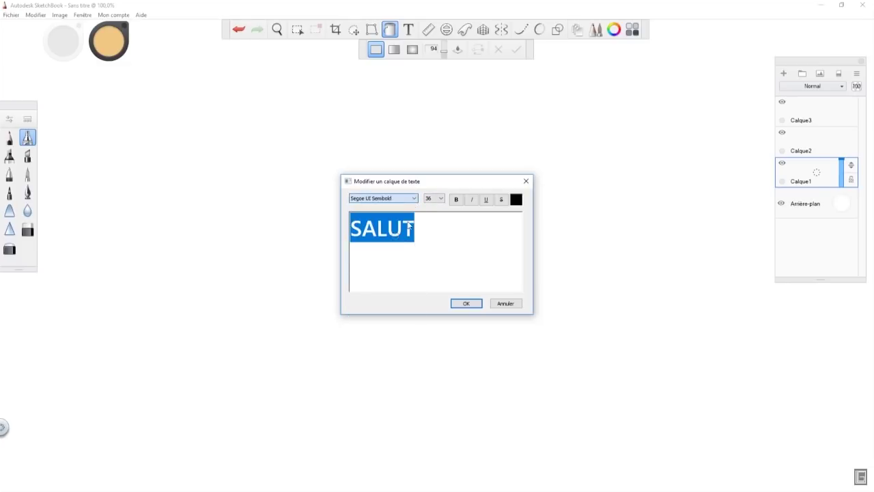
{"action": "left_click", "coordinate": [442, 199]}
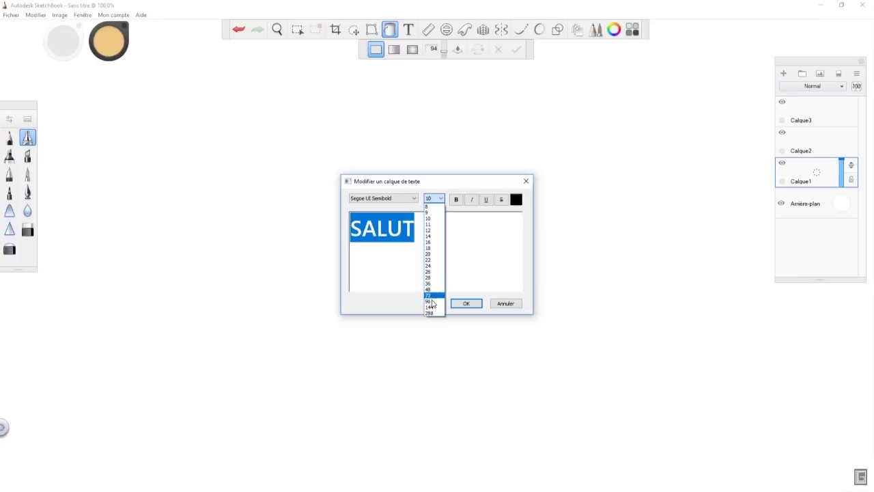
{"action": "left_click", "coordinate": [434, 301]}
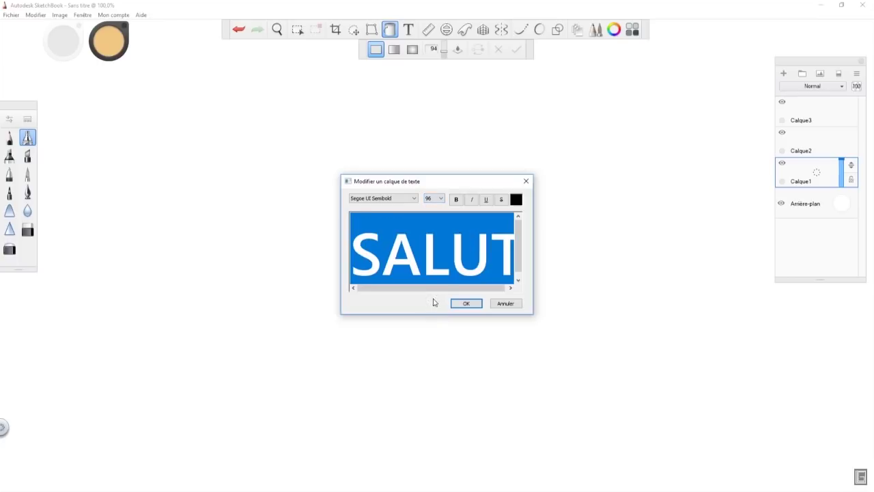
{"action": "left_click", "coordinate": [472, 201]}
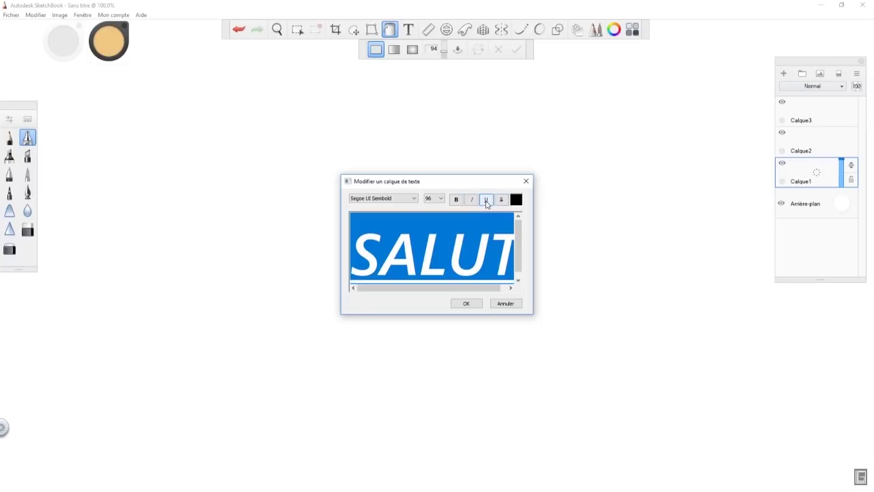
{"action": "left_click", "coordinate": [466, 304]}
Step: Enlarge the SALUT text to nearly twice its size and tilt it slightly clockwise
{"action": "left_click_drag", "start_coordinate": [469, 351], "coordinate": [348, 286]}
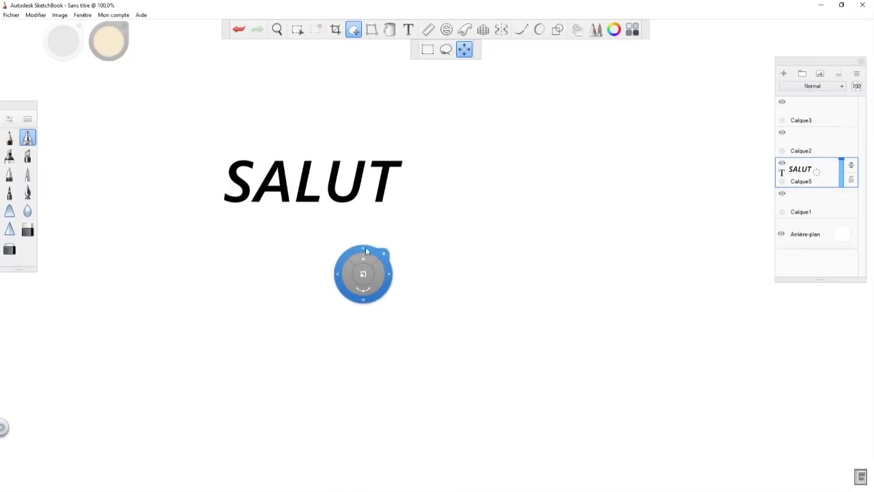
{"action": "left_click_drag", "start_coordinate": [370, 278], "coordinate": [487, 305]}
{"action": "left_click", "coordinate": [828, 179]}
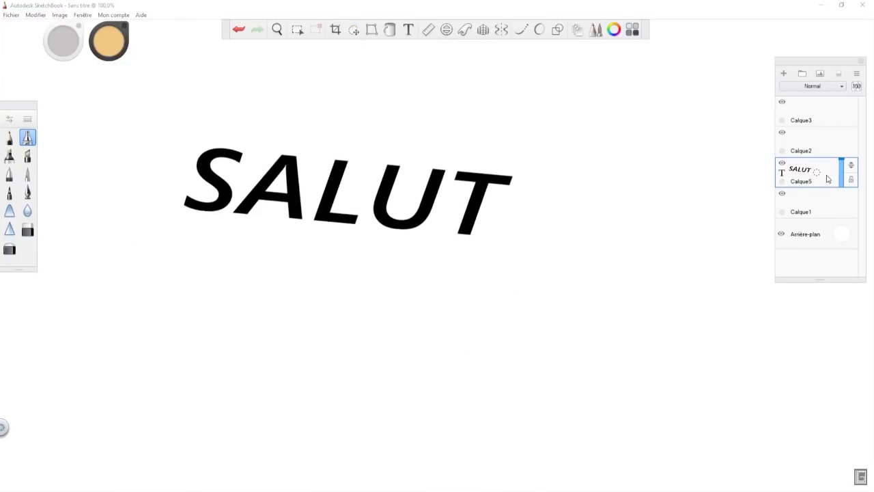
Step: Undo the last change and choose the pencil brush, leaving the canvas zoom as it is
{"action": "key", "text": "ctrl+z"}
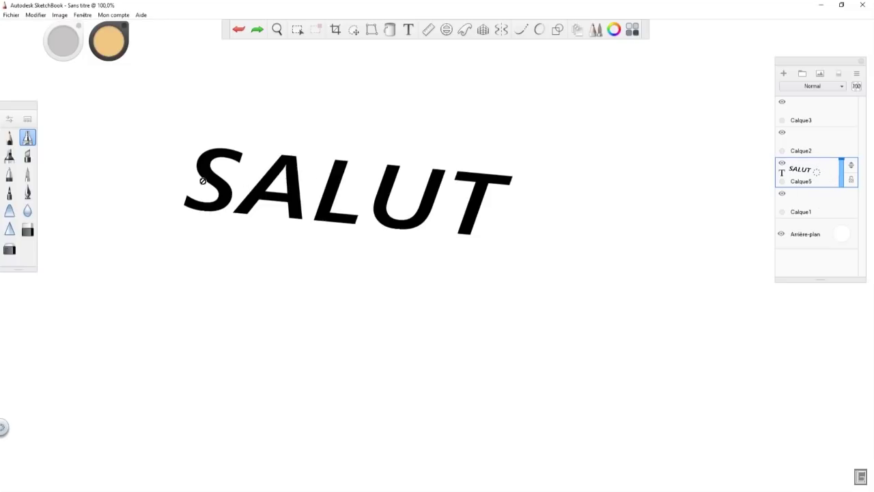
{"action": "left_click", "coordinate": [10, 138]}
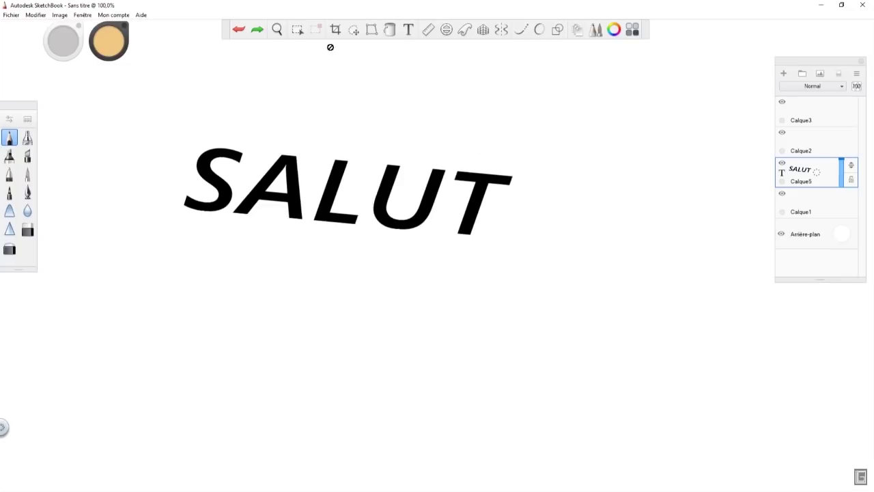
{"action": "left_click", "coordinate": [280, 32]}
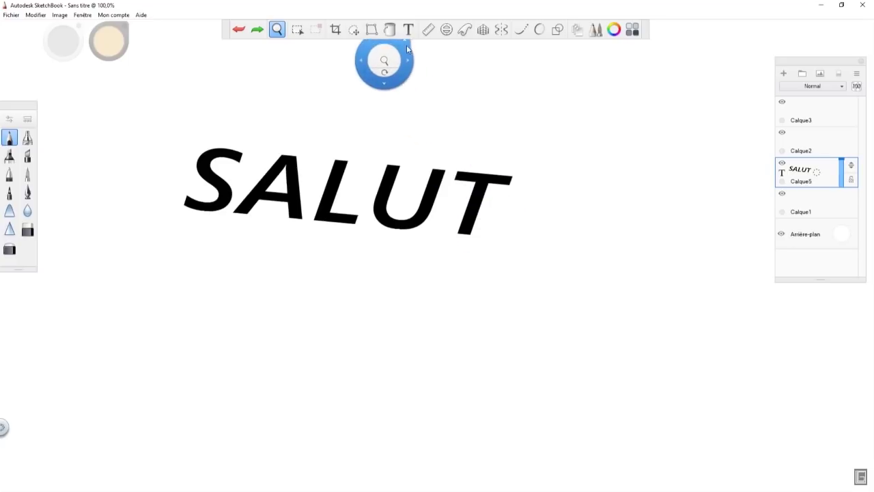
{"action": "left_click", "coordinate": [405, 60]}
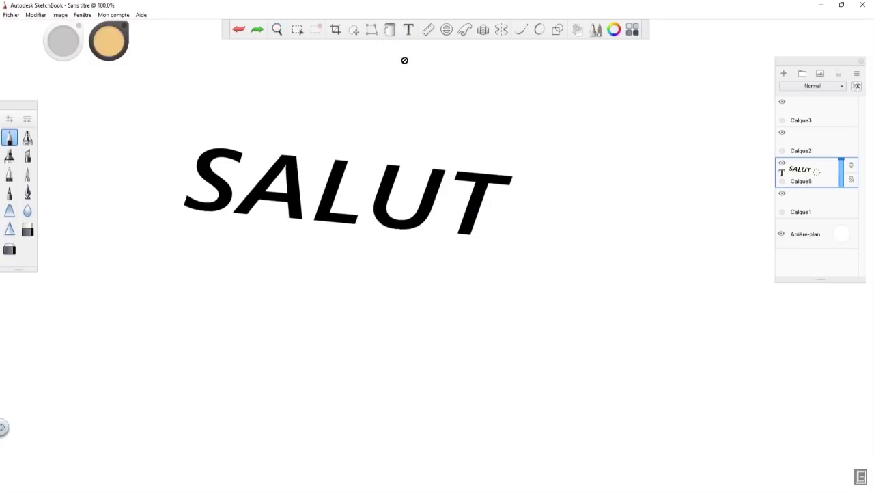
Step: Scale the SALUT text layer down to about a third of its size
{"action": "left_click", "coordinate": [354, 30]}
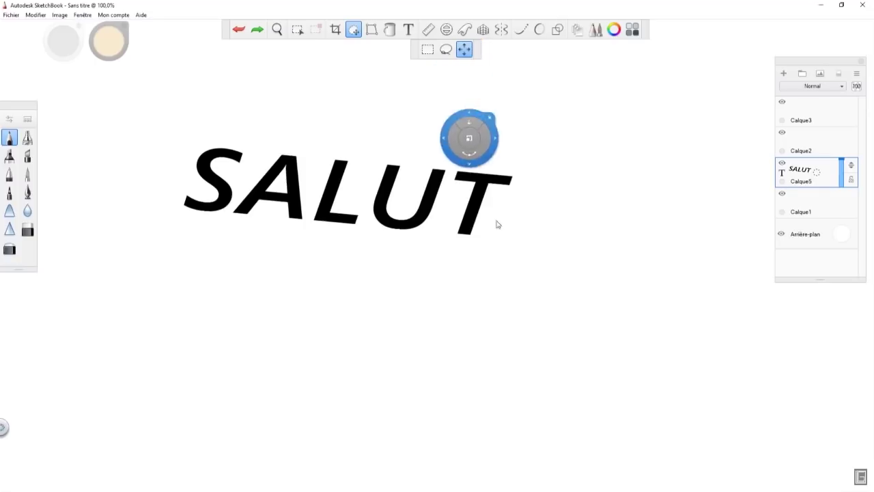
{"action": "left_click_drag", "start_coordinate": [526, 258], "coordinate": [658, 289]}
{"action": "left_click_drag", "start_coordinate": [556, 335], "coordinate": [448, 285]}
{"action": "left_click", "coordinate": [478, 246]}
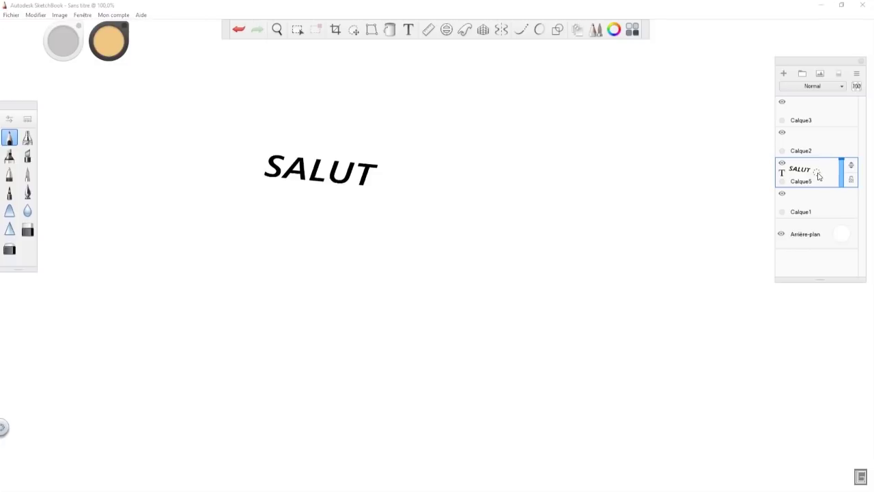
Step: Reopen the SALUT text layer for editing and close it without changing the text or its formatting
{"action": "mouse_move", "coordinate": [814, 203]}
{"action": "left_mouse_down"}
{"action": "mouse_move", "coordinate": [814, 175]}
{"action": "mouse_move", "coordinate": [822, 199]}
{"action": "mouse_move", "coordinate": [824, 180]}
{"action": "mouse_move", "coordinate": [837, 194]}
{"action": "mouse_move", "coordinate": [846, 179]}
{"action": "mouse_move", "coordinate": [838, 192]}
{"action": "left_mouse_up"}
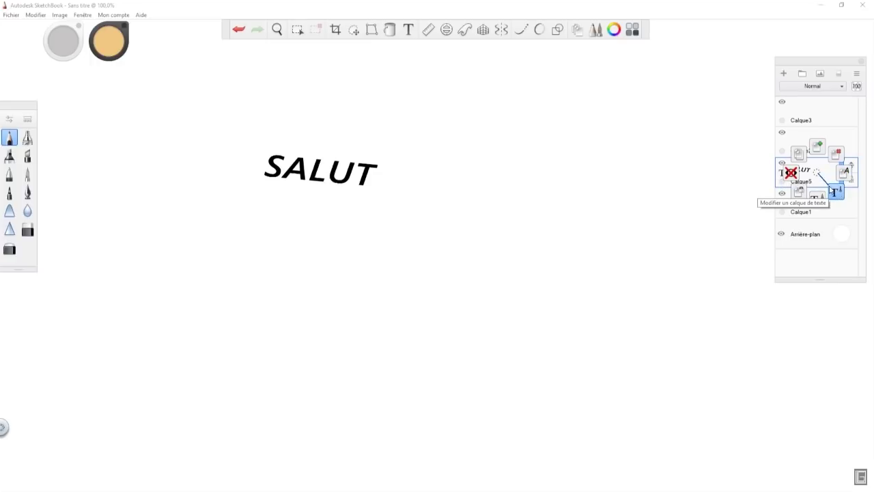
{"action": "left_click_drag", "start_coordinate": [837, 194], "coordinate": [839, 195]}
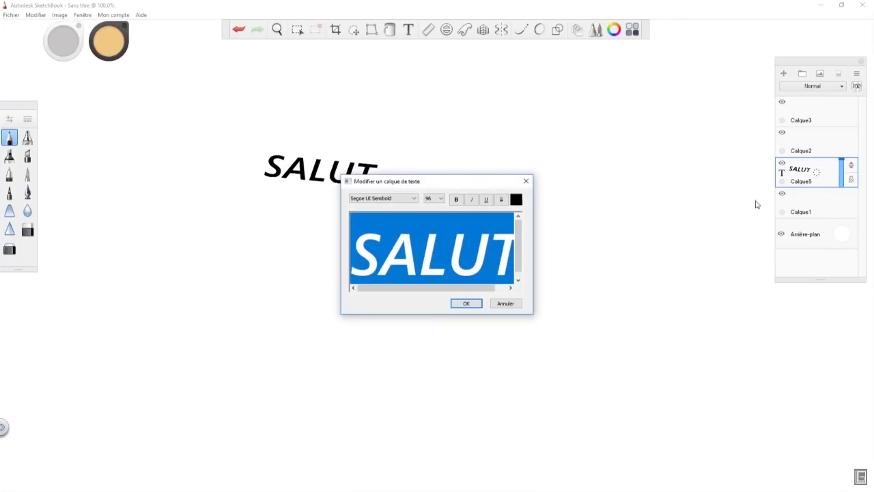
{"action": "left_click", "coordinate": [467, 304]}
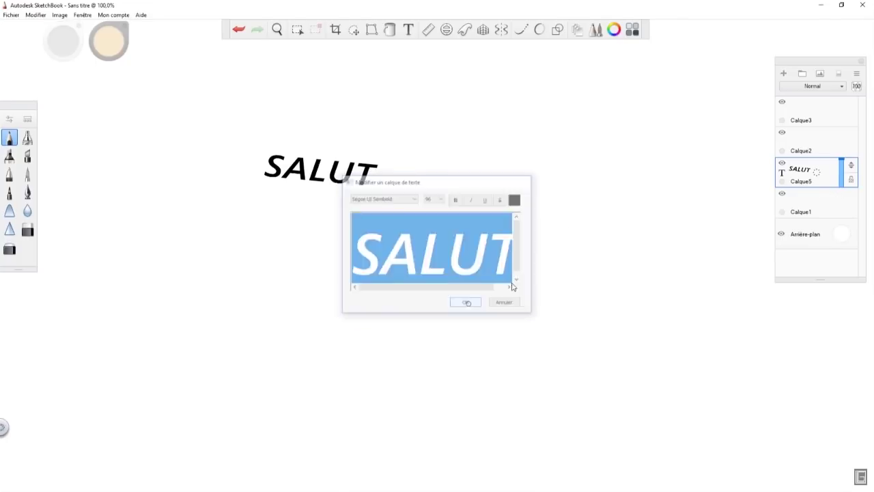
{"action": "key", "text": "Escape"}
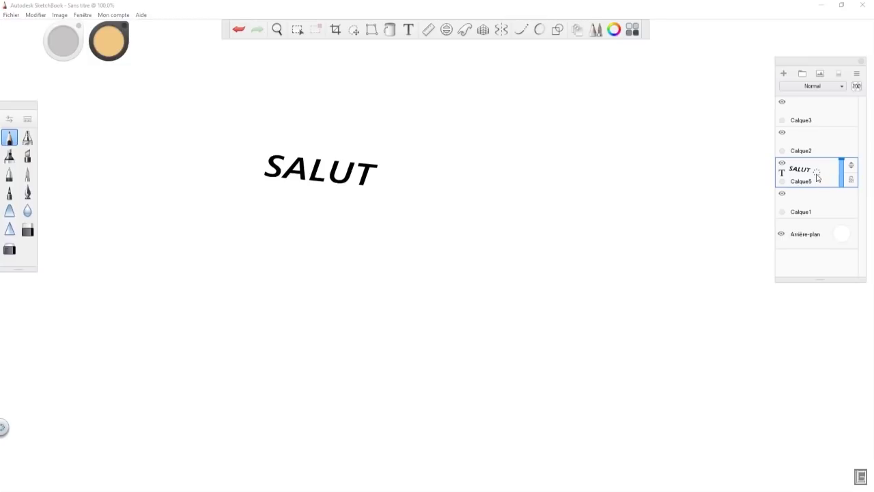
Step: Rasterize the SALUT text layer Calque5
{"action": "left_click", "coordinate": [820, 176]}
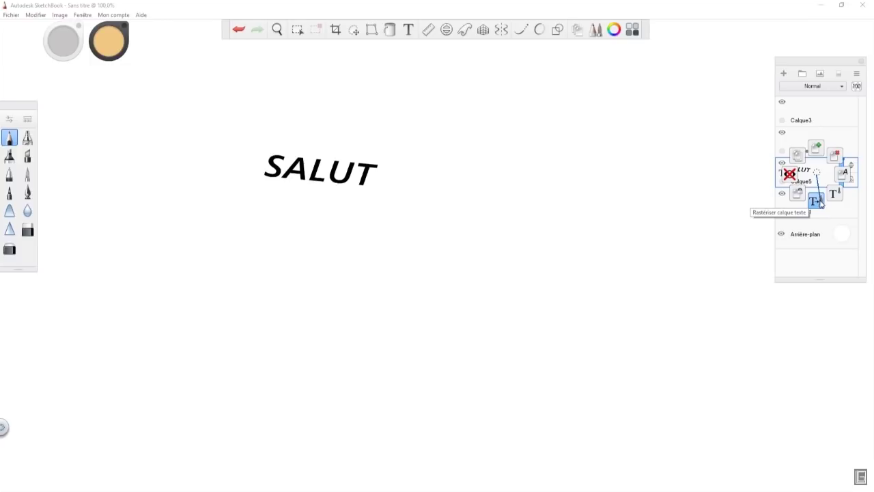
{"action": "left_click", "coordinate": [817, 202]}
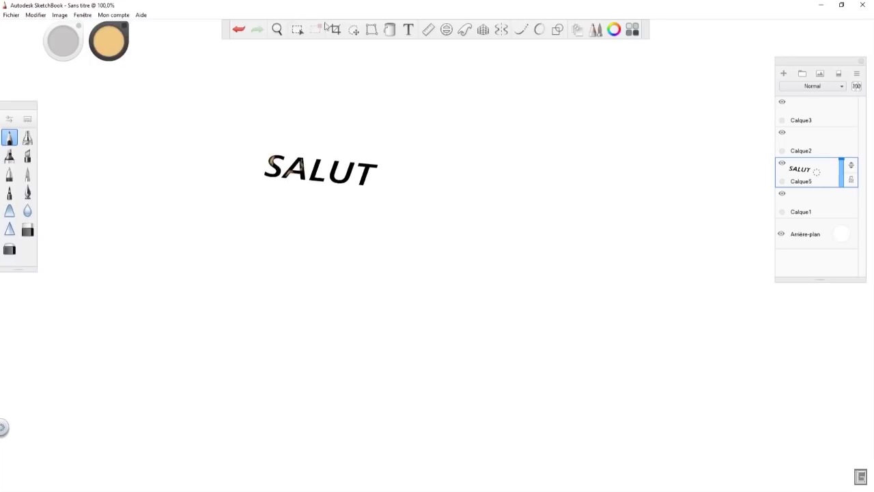
Step: Enlarge the rasterized SALUT layer to about four times its size and finish the transformation
{"action": "left_click", "coordinate": [354, 29]}
{"action": "left_click_drag", "start_coordinate": [387, 69], "coordinate": [492, 299]}
{"action": "left_click_drag", "start_coordinate": [509, 261], "coordinate": [479, 270]}
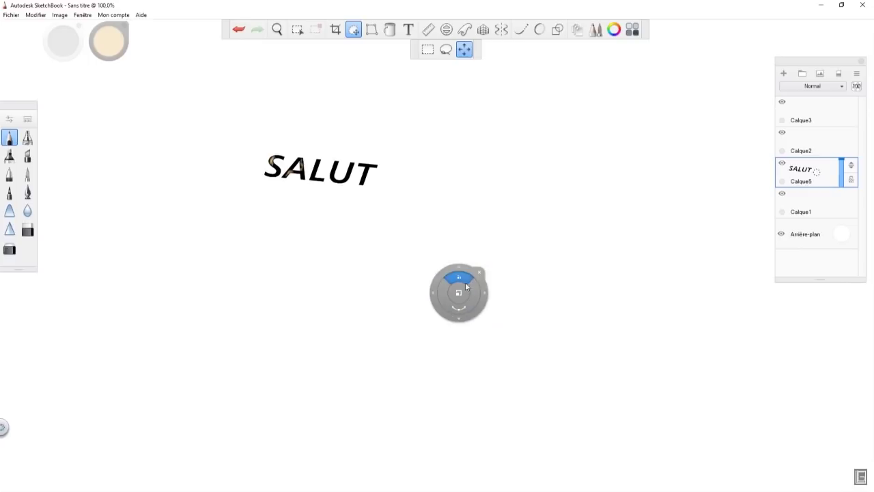
{"action": "left_click_drag", "start_coordinate": [457, 304], "coordinate": [544, 339]}
{"action": "left_click_drag", "start_coordinate": [434, 328], "coordinate": [492, 330]}
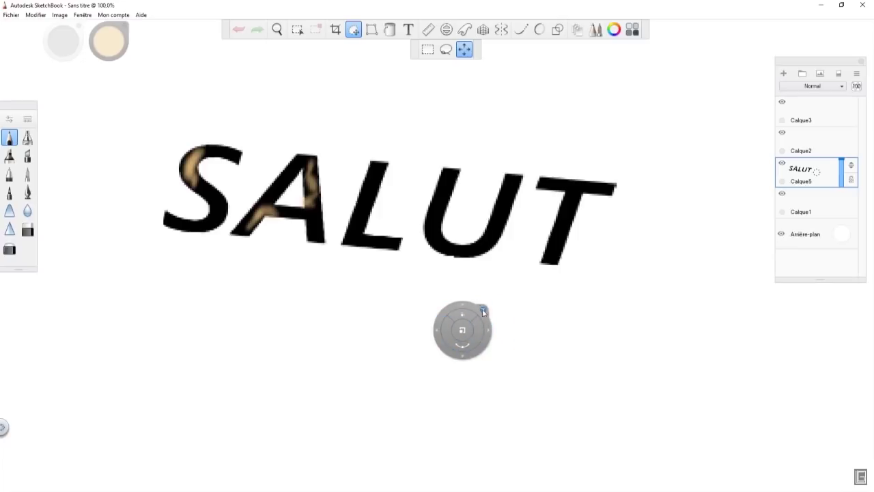
{"action": "left_click", "coordinate": [483, 312]}
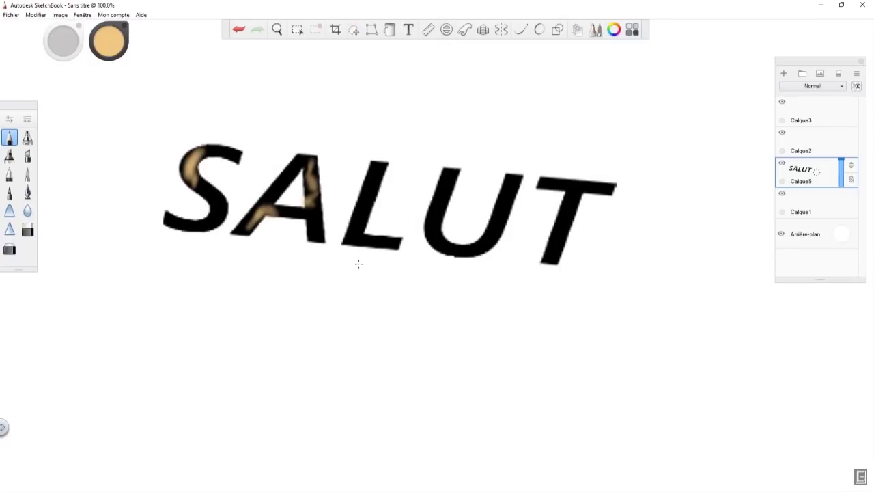
Step: Undo the SALUT layer's enlargement, paint strokes, rasterization and earlier transformations, back to the original editable text
{"action": "left_click", "coordinate": [238, 30]}
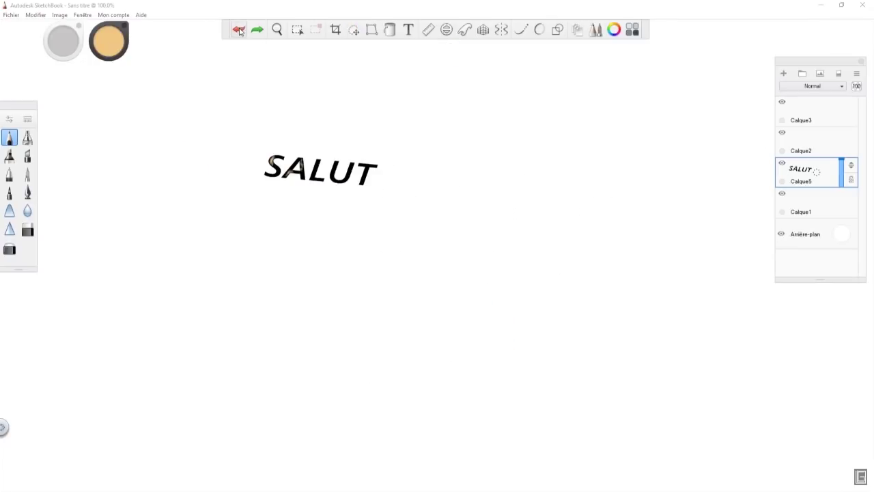
{"action": "left_click", "coordinate": [238, 30]}
{"action": "left_click", "coordinate": [238, 30]}
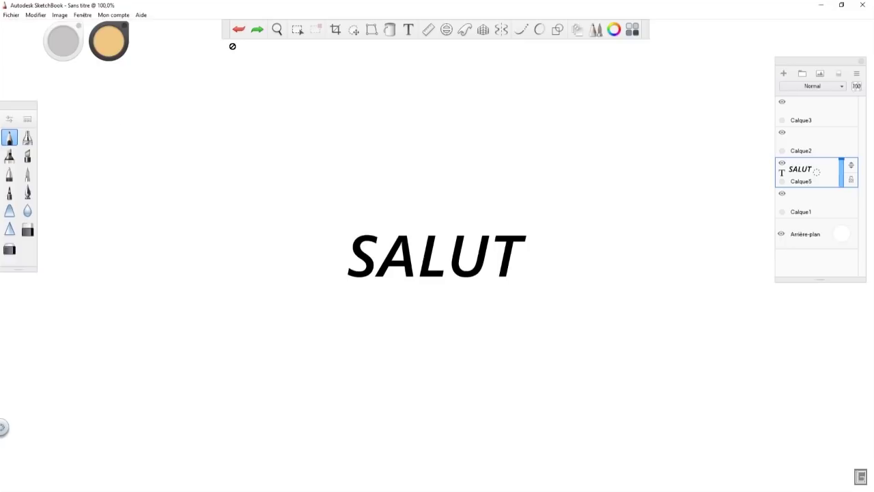
Step: On Calque3, underline the groups of tools and draw an arrow toward the guide tools in orange pencil, undoing the last stroke
{"action": "left_click", "coordinate": [818, 124]}
{"action": "mouse_move", "coordinate": [234, 48]}
{"action": "left_mouse_down"}
{"action": "mouse_move", "coordinate": [321, 48]}
{"action": "mouse_move", "coordinate": [362, 63]}
{"action": "mouse_move", "coordinate": [417, 45]}
{"action": "left_mouse_up"}
{"action": "left_click_drag", "start_coordinate": [574, 47], "coordinate": [645, 46]}
{"action": "left_click_drag", "start_coordinate": [435, 79], "coordinate": [459, 68]}
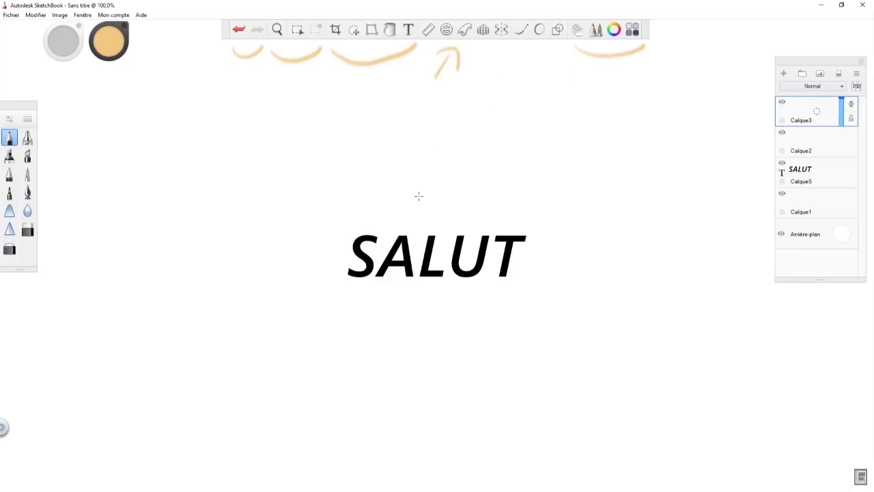
{"action": "key", "text": "ctrl+z"}
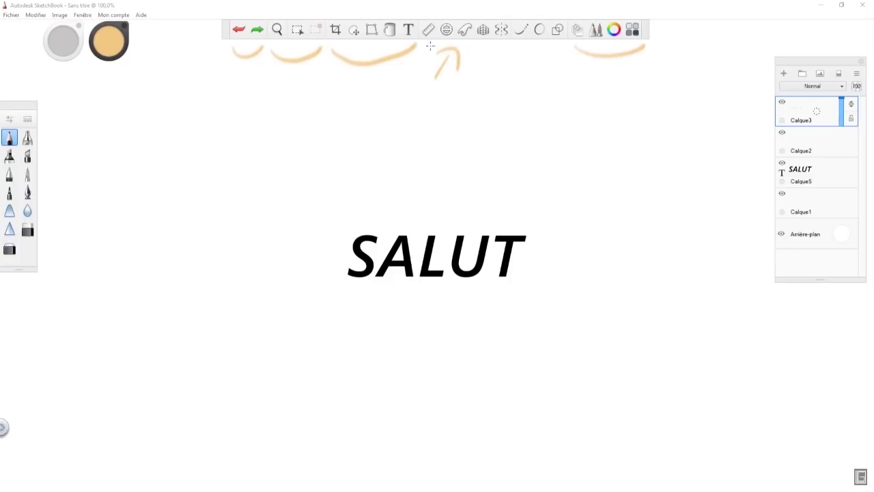
Step: Switch the drawing colour to dark grey and clear the contents of Calque3
{"action": "left_click", "coordinate": [107, 47]}
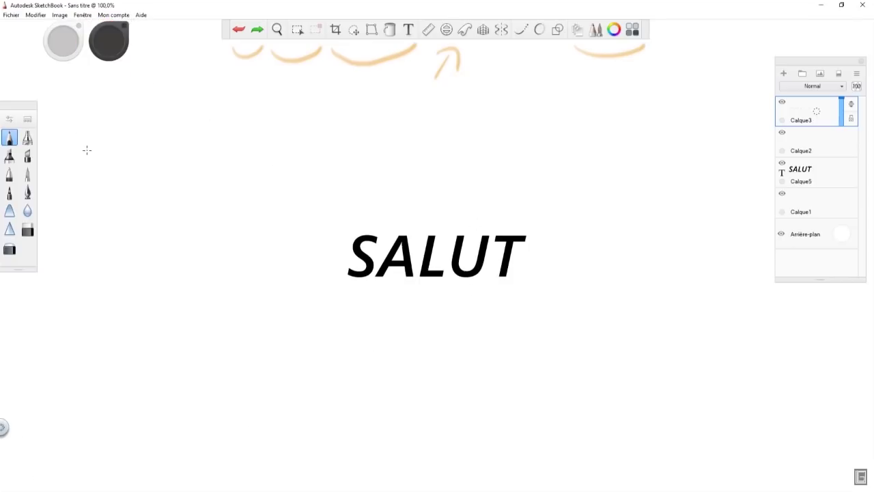
{"action": "left_click", "coordinate": [837, 74]}
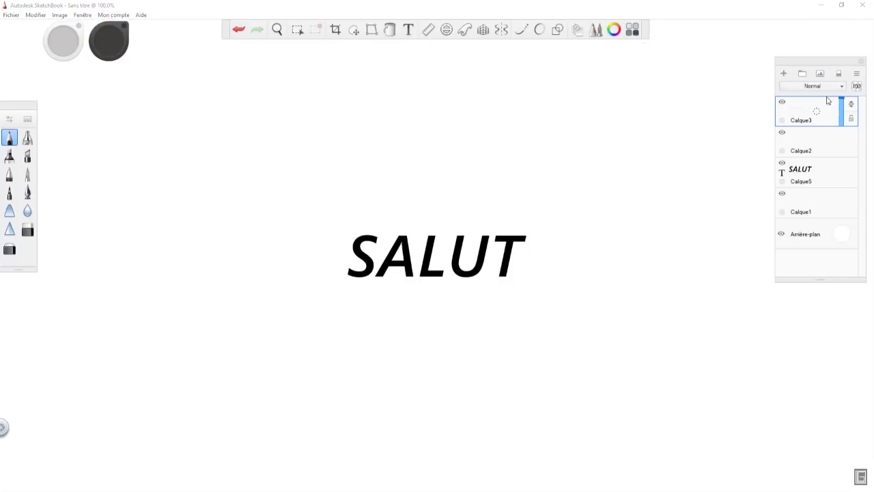
Step: Delete the SALUT text layer Calque5
{"action": "left_click", "coordinate": [820, 174]}
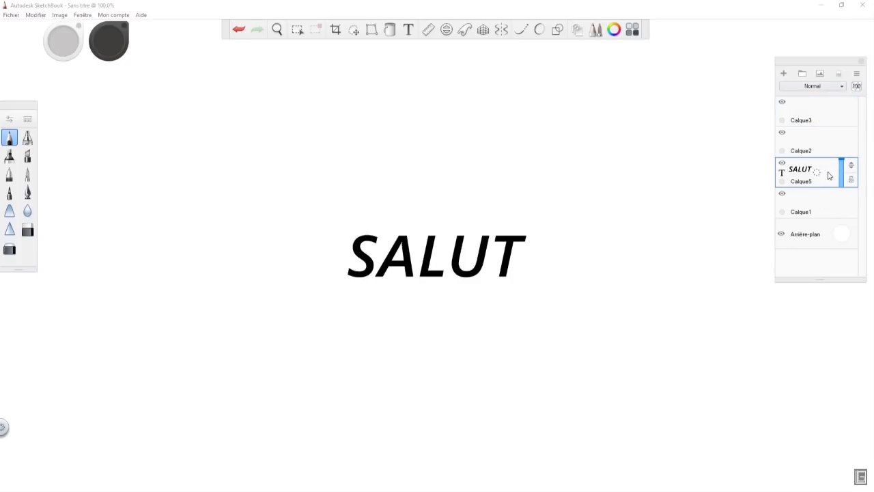
{"action": "left_click", "coordinate": [827, 177]}
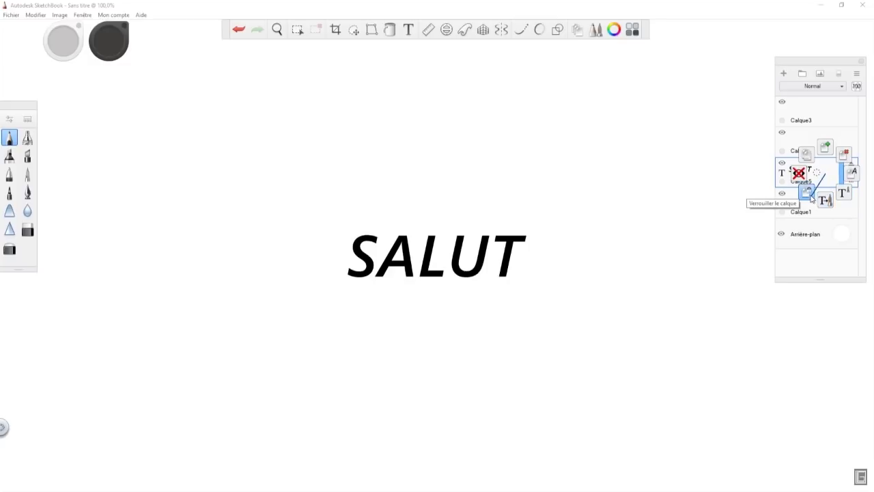
{"action": "left_click", "coordinate": [844, 156]}
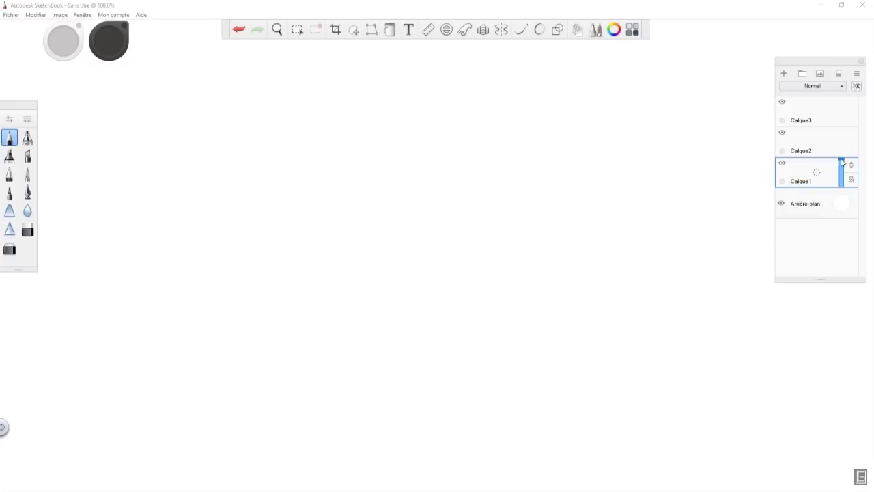
{"action": "mouse_move", "coordinate": [819, 177]}
{"action": "left_mouse_down"}
{"action": "mouse_move", "coordinate": [834, 152]}
{"action": "mouse_move", "coordinate": [843, 172]}
{"action": "mouse_move", "coordinate": [834, 191]}
{"action": "mouse_move", "coordinate": [798, 190]}
{"action": "mouse_move", "coordinate": [818, 146]}
{"action": "mouse_move", "coordinate": [835, 191]}
{"action": "mouse_move", "coordinate": [823, 196]}
{"action": "mouse_move", "coordinate": [818, 177]}
{"action": "left_mouse_up"}
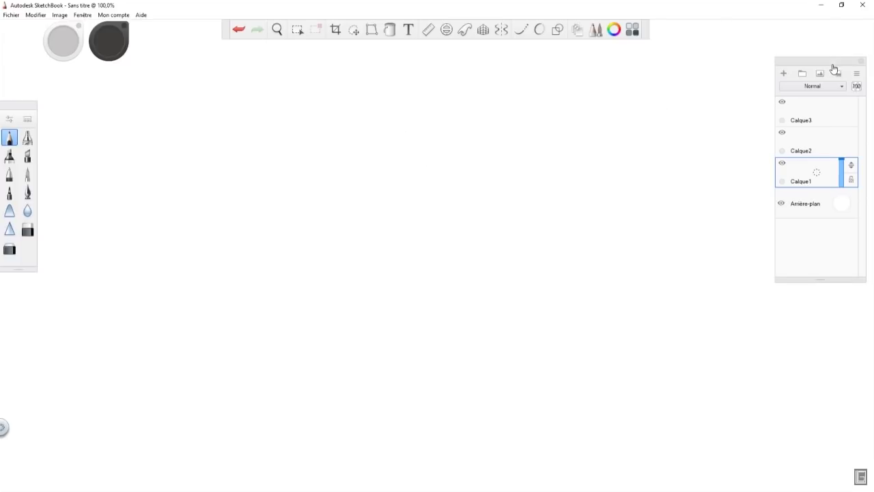
Step: Show the ruler guide, mark its tool with a pencil arrow, and move and rotate the ruler to a diagonal across the canvas
{"action": "left_click", "coordinate": [429, 30]}
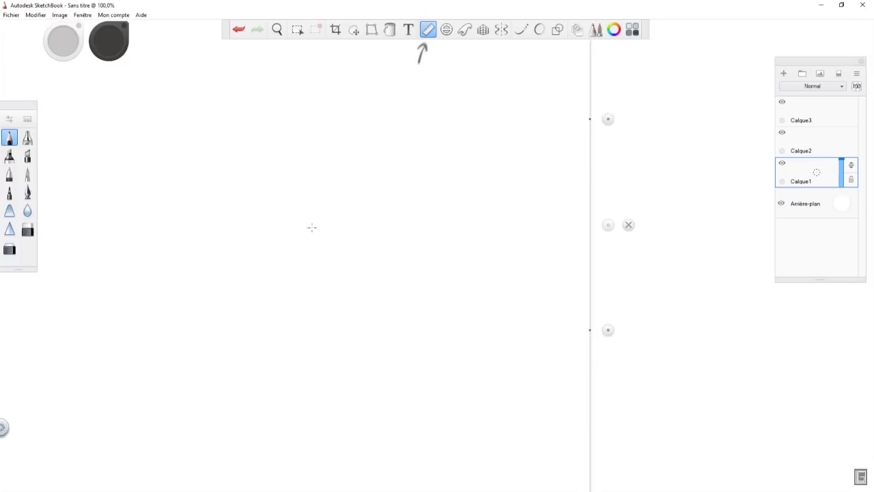
{"action": "left_click_drag", "start_coordinate": [607, 330], "coordinate": [569, 167]}
{"action": "left_click_drag", "start_coordinate": [597, 135], "coordinate": [221, 327]}
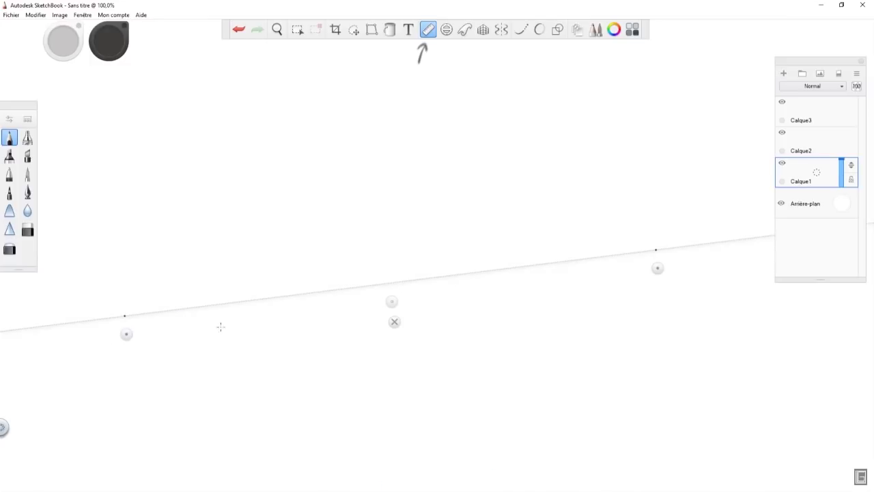
{"action": "left_click_drag", "start_coordinate": [648, 268], "coordinate": [667, 260]}
{"action": "left_click_drag", "start_coordinate": [397, 297], "coordinate": [379, 245]}
{"action": "left_click_drag", "start_coordinate": [99, 286], "coordinate": [260, 350]}
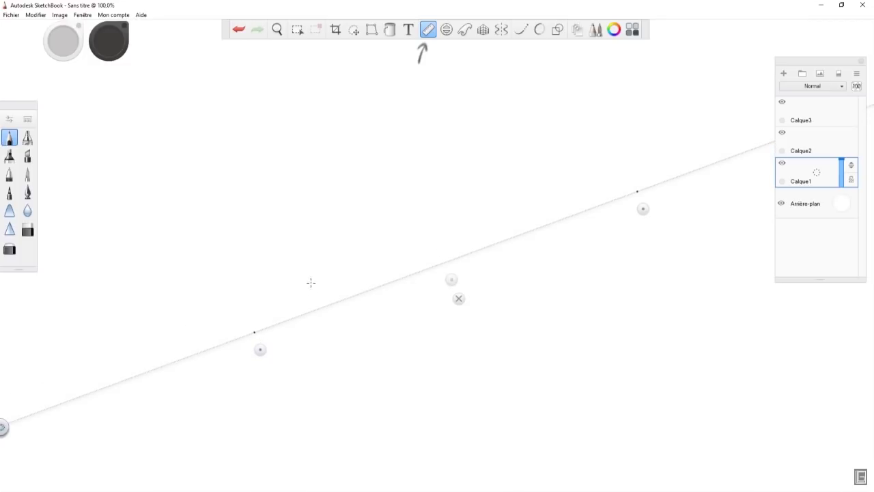
Step: Try a pencil stroke beside the ruler, undo it and hide the ruler
{"action": "left_click_drag", "start_coordinate": [258, 240], "coordinate": [270, 227]}
{"action": "left_click", "coordinate": [238, 30]}
{"action": "left_click", "coordinate": [428, 31]}
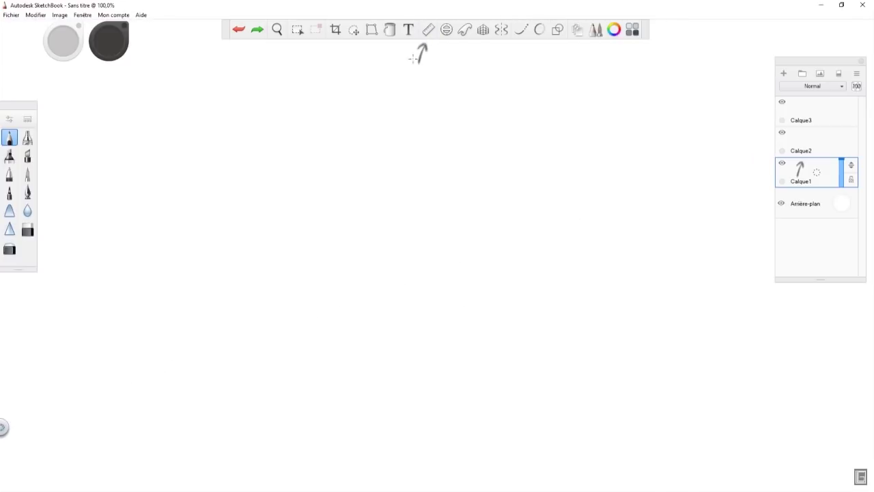
Step: Draw a small cross above the canvas centre, show the ruler again and anchor one of its ends on the cross
{"action": "left_click_drag", "start_coordinate": [341, 209], "coordinate": [349, 199]}
{"action": "left_click", "coordinate": [428, 29]}
{"action": "left_click_drag", "start_coordinate": [260, 350], "coordinate": [359, 313]}
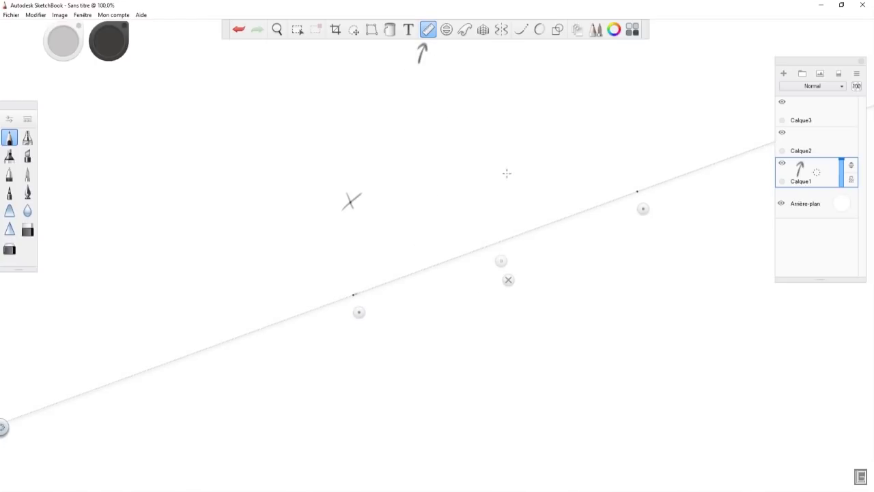
{"action": "key", "text": "ctrl+z"}
{"action": "left_click_drag", "start_coordinate": [359, 313], "coordinate": [352, 221]}
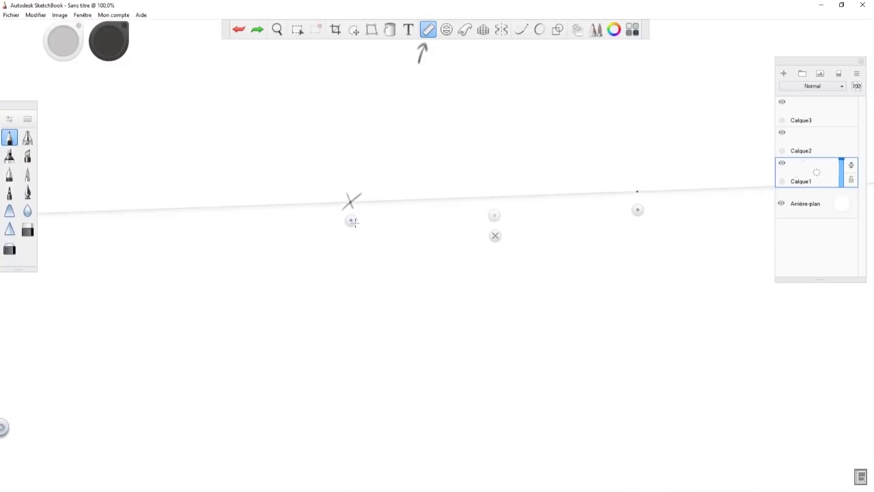
Step: Pivot the ruler around the cross and draw straight lines radiating to its left, above it and to its right
{"action": "left_click_drag", "start_coordinate": [637, 211], "coordinate": [184, 361]}
{"action": "mouse_move", "coordinate": [123, 402]}
{"action": "left_mouse_down"}
{"action": "mouse_move", "coordinate": [88, 415]}
{"action": "mouse_move", "coordinate": [267, 271]}
{"action": "left_mouse_up"}
{"action": "mouse_move", "coordinate": [185, 361]}
{"action": "left_mouse_down"}
{"action": "mouse_move", "coordinate": [117, 309]}
{"action": "mouse_move", "coordinate": [291, 230]}
{"action": "left_mouse_up"}
{"action": "mouse_move", "coordinate": [166, 307]}
{"action": "left_mouse_down"}
{"action": "mouse_move", "coordinate": [164, 220]}
{"action": "mouse_move", "coordinate": [227, 222]}
{"action": "left_mouse_up"}
{"action": "mouse_move", "coordinate": [165, 220]}
{"action": "left_mouse_down"}
{"action": "mouse_move", "coordinate": [326, 98]}
{"action": "mouse_move", "coordinate": [341, 54]}
{"action": "mouse_move", "coordinate": [330, 100]}
{"action": "mouse_move", "coordinate": [532, 114]}
{"action": "mouse_move", "coordinate": [611, 130]}
{"action": "left_mouse_up"}
{"action": "left_click_drag", "start_coordinate": [628, 101], "coordinate": [336, 220]}
{"action": "mouse_move", "coordinate": [607, 128]}
{"action": "left_mouse_down"}
{"action": "mouse_move", "coordinate": [708, 230]}
{"action": "mouse_move", "coordinate": [717, 260]}
{"action": "mouse_move", "coordinate": [736, 220]}
{"action": "mouse_move", "coordinate": [493, 203]}
{"action": "left_mouse_up"}
{"action": "left_click_drag", "start_coordinate": [735, 221], "coordinate": [739, 182]}
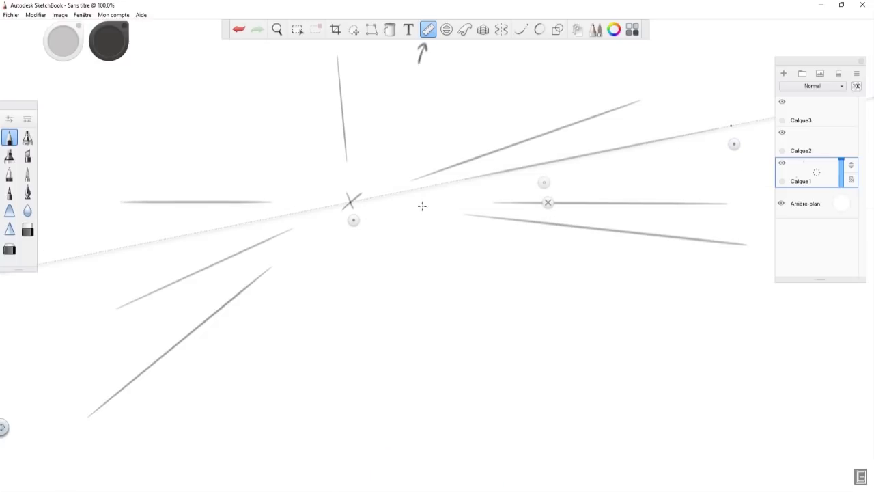
Step: Rotate the ruler around the cross and draw two radiating lines toward the lower right of the canvas
{"action": "mouse_move", "coordinate": [734, 145]}
{"action": "left_mouse_down"}
{"action": "mouse_move", "coordinate": [698, 73]}
{"action": "mouse_move", "coordinate": [717, 92]}
{"action": "mouse_move", "coordinate": [689, 334]}
{"action": "mouse_move", "coordinate": [256, 249]}
{"action": "left_mouse_up"}
{"action": "mouse_move", "coordinate": [489, 276]}
{"action": "left_mouse_down"}
{"action": "mouse_move", "coordinate": [419, 335]}
{"action": "mouse_move", "coordinate": [497, 279]}
{"action": "left_mouse_up"}
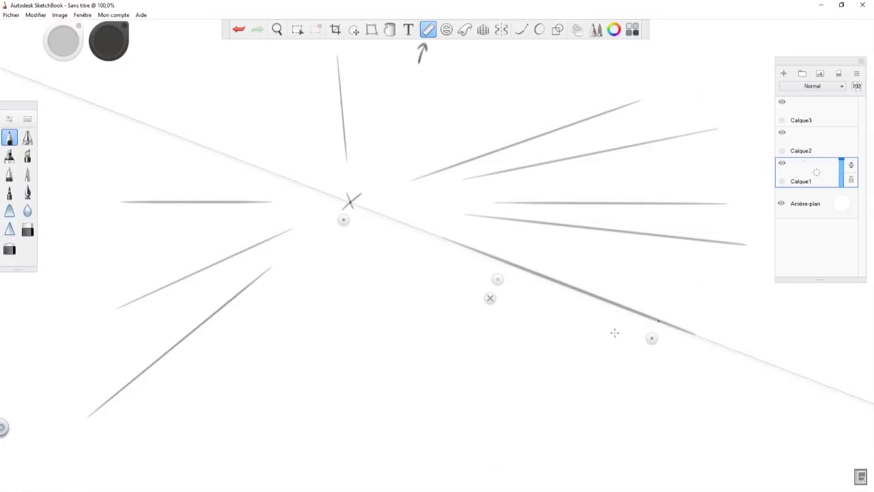
{"action": "left_click_drag", "start_coordinate": [651, 339], "coordinate": [538, 395]}
{"action": "left_click_drag", "start_coordinate": [556, 424], "coordinate": [358, 210]}
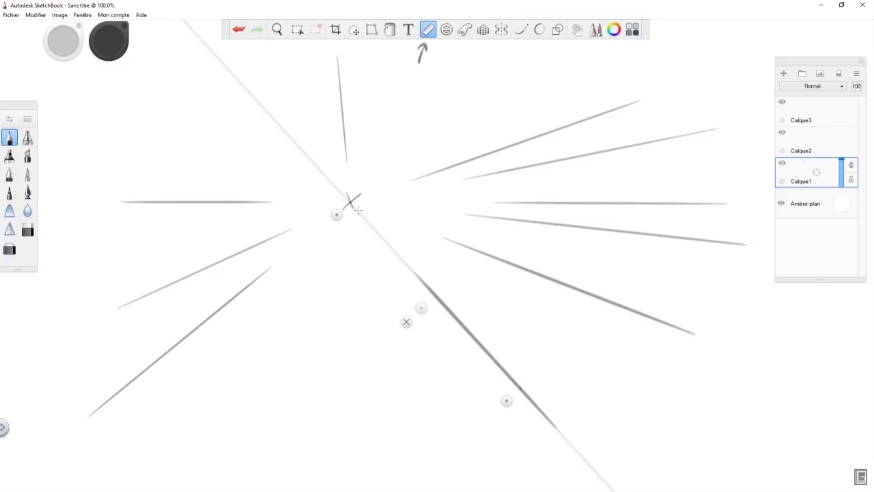
Step: Keep pivoting the ruler around the cross and draw closely spaced radiating lines below it and toward the lower left
{"action": "mouse_move", "coordinate": [506, 400]}
{"action": "left_mouse_down"}
{"action": "mouse_move", "coordinate": [349, 431]}
{"action": "mouse_move", "coordinate": [358, 286]}
{"action": "left_mouse_up"}
{"action": "left_click_drag", "start_coordinate": [353, 431], "coordinate": [267, 433]}
{"action": "mouse_move", "coordinate": [331, 258]}
{"action": "left_mouse_down"}
{"action": "mouse_move", "coordinate": [264, 437]}
{"action": "mouse_move", "coordinate": [307, 475]}
{"action": "left_mouse_up"}
{"action": "left_click_drag", "start_coordinate": [352, 270], "coordinate": [316, 438]}
{"action": "left_click_drag", "start_coordinate": [309, 475], "coordinate": [194, 419]}
{"action": "left_click_drag", "start_coordinate": [240, 397], "coordinate": [303, 253]}
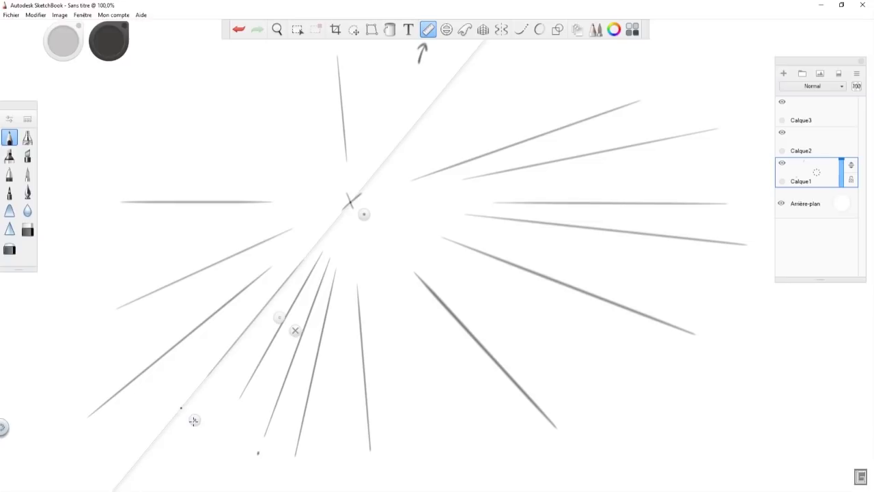
{"action": "left_click_drag", "start_coordinate": [194, 421], "coordinate": [210, 437]}
{"action": "left_click_drag", "start_coordinate": [225, 382], "coordinate": [259, 350]}
Step: Swing the ruler to the right of the cross, draw a thick line through the cross along it and undo it
{"action": "left_click_drag", "start_coordinate": [209, 437], "coordinate": [478, 199]}
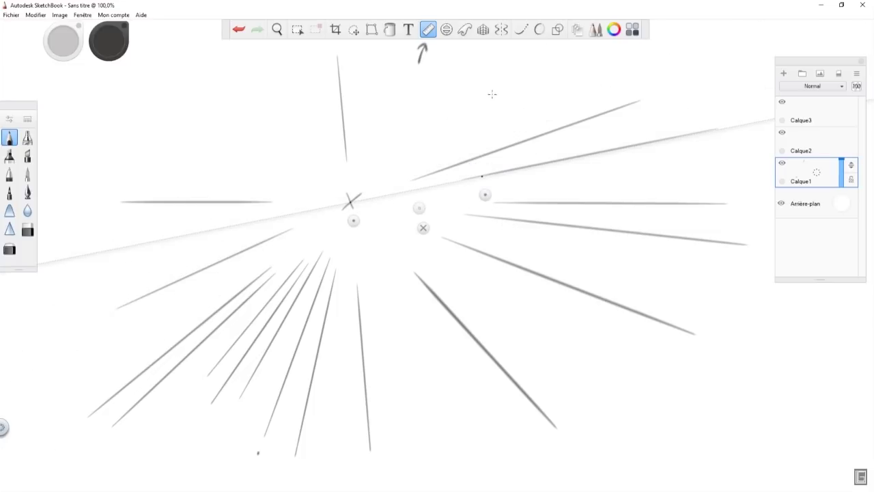
{"action": "mouse_move", "coordinate": [503, 170]}
{"action": "left_mouse_down"}
{"action": "mouse_move", "coordinate": [674, 139]}
{"action": "mouse_move", "coordinate": [225, 226]}
{"action": "mouse_move", "coordinate": [710, 130]}
{"action": "left_mouse_up"}
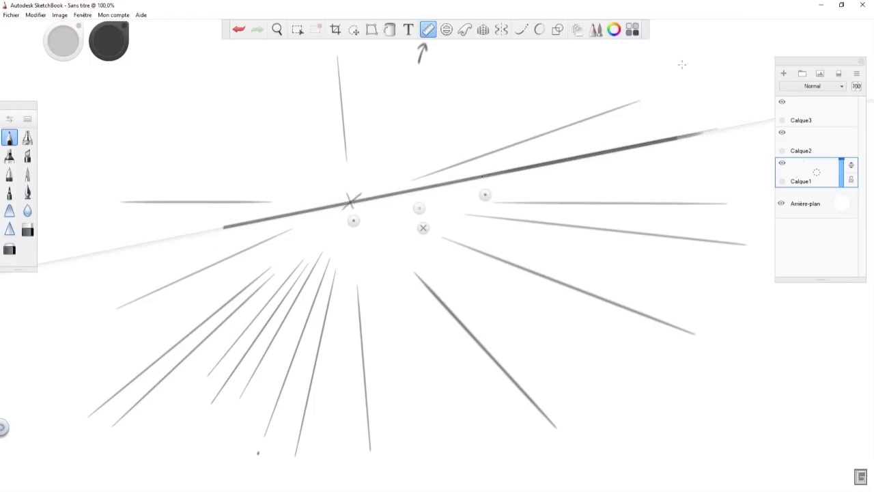
{"action": "left_click", "coordinate": [239, 31]}
Step: Tilt the ruler up more steeply, draw a thick line through the cross along it and close the ruler
{"action": "left_click_drag", "start_coordinate": [483, 194], "coordinate": [569, 66]}
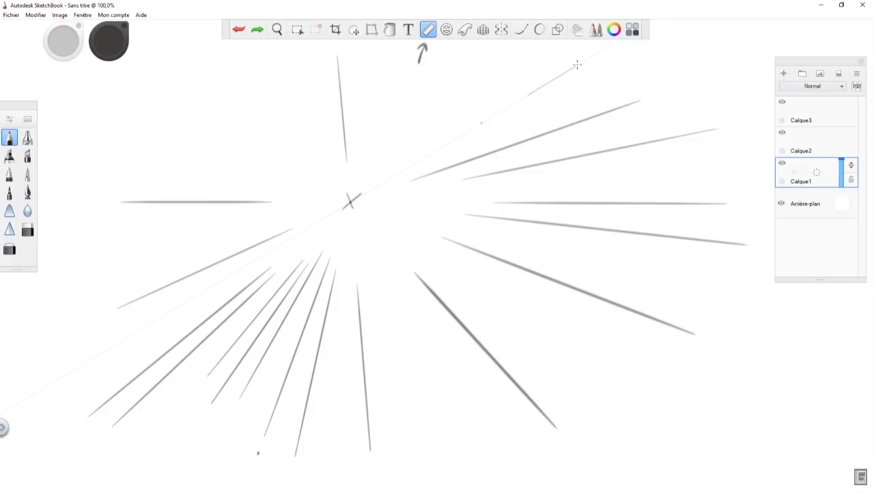
{"action": "left_click_drag", "start_coordinate": [577, 64], "coordinate": [250, 265]}
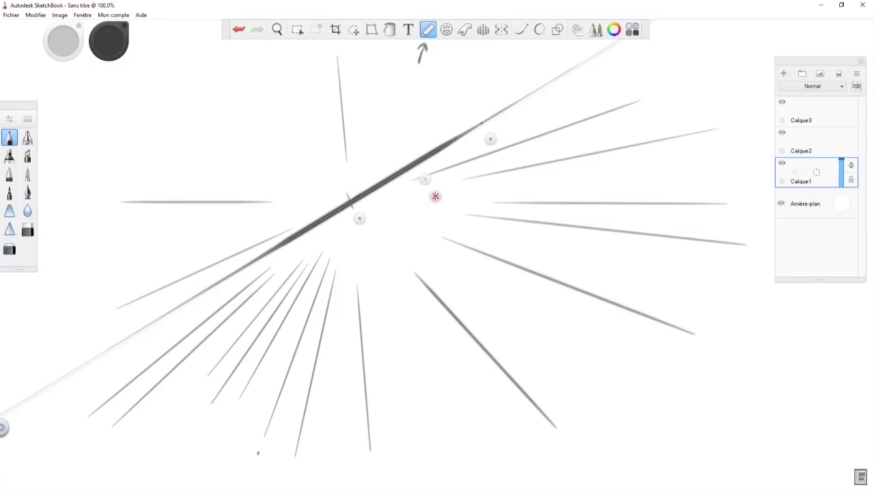
{"action": "left_click", "coordinate": [435, 196]}
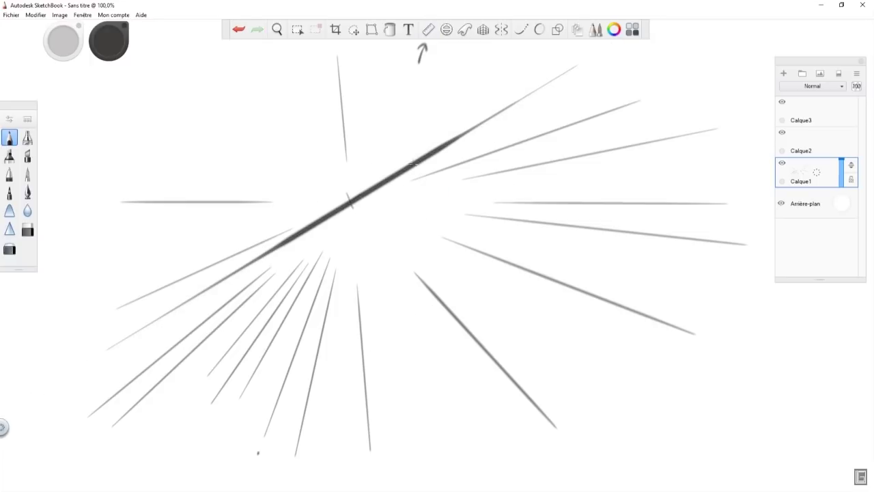
Step: Clear Calque1, show the ellipse guide, move and slightly enlarge it, and try rotating it before resetting its rotation
{"action": "left_click", "coordinate": [838, 75]}
{"action": "left_click", "coordinate": [446, 30]}
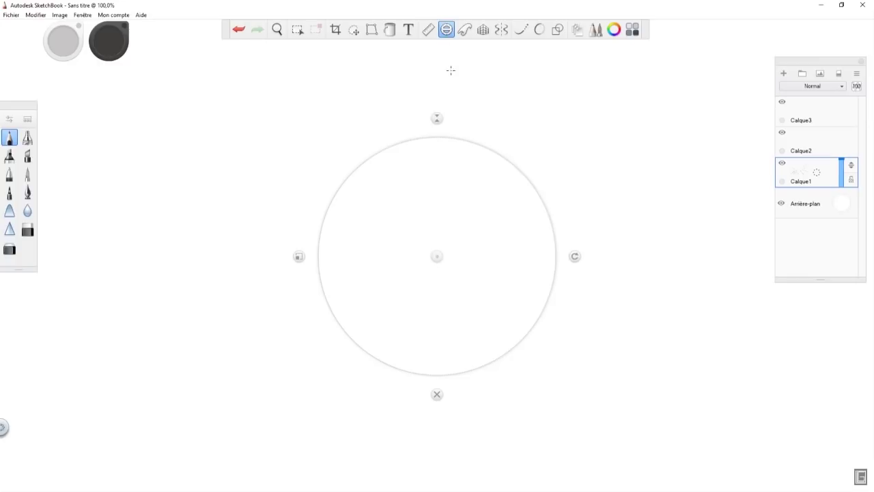
{"action": "mouse_move", "coordinate": [437, 256]}
{"action": "left_mouse_down"}
{"action": "mouse_move", "coordinate": [435, 218]}
{"action": "mouse_move", "coordinate": [425, 251]}
{"action": "mouse_move", "coordinate": [402, 250]}
{"action": "mouse_move", "coordinate": [423, 249]}
{"action": "left_mouse_up"}
{"action": "mouse_move", "coordinate": [284, 249]}
{"action": "left_mouse_down"}
{"action": "mouse_move", "coordinate": [246, 250]}
{"action": "mouse_move", "coordinate": [372, 250]}
{"action": "mouse_move", "coordinate": [215, 249]}
{"action": "mouse_move", "coordinate": [354, 249]}
{"action": "mouse_move", "coordinate": [242, 249]}
{"action": "mouse_move", "coordinate": [320, 250]}
{"action": "mouse_move", "coordinate": [271, 249]}
{"action": "left_mouse_up"}
{"action": "left_click_drag", "start_coordinate": [574, 250], "coordinate": [576, 217]}
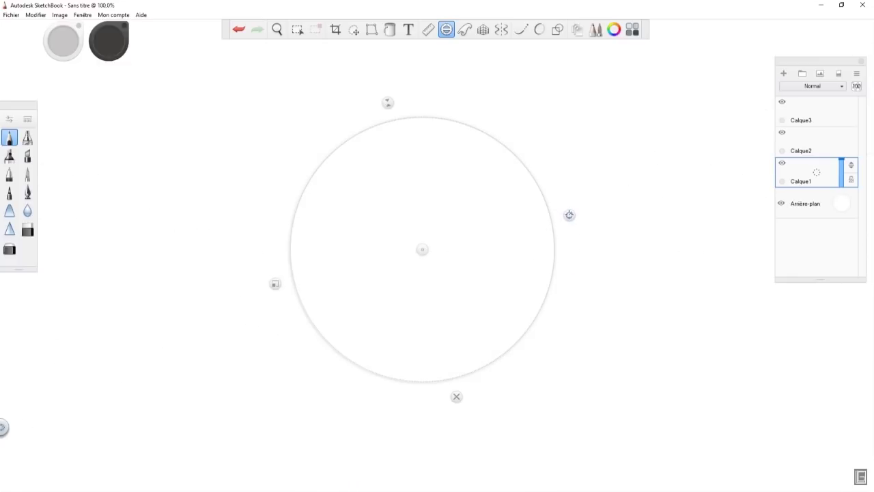
{"action": "double_click", "coordinate": [569, 215]}
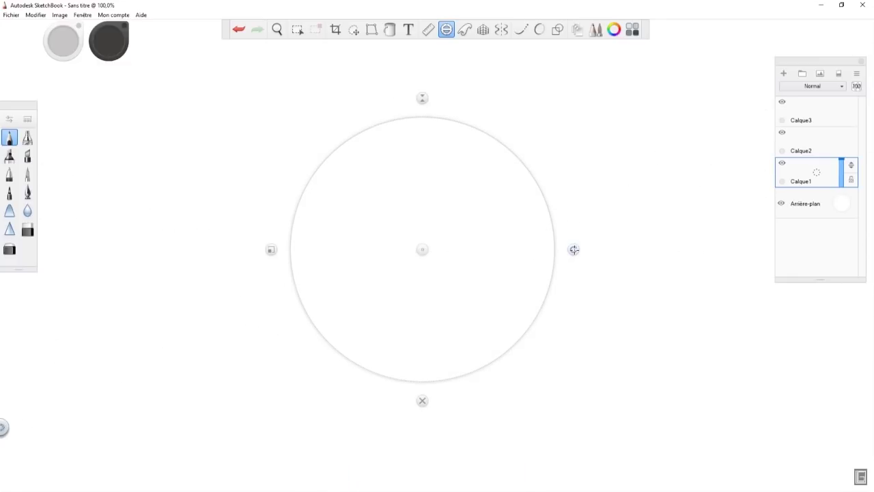
Step: Flatten and rotate the ellipse guide, and restore it to a smaller tilted circle
{"action": "left_click_drag", "start_coordinate": [421, 97], "coordinate": [423, 159]}
{"action": "left_click_drag", "start_coordinate": [574, 250], "coordinate": [562, 302]}
{"action": "left_click_drag", "start_coordinate": [461, 168], "coordinate": [462, 164]}
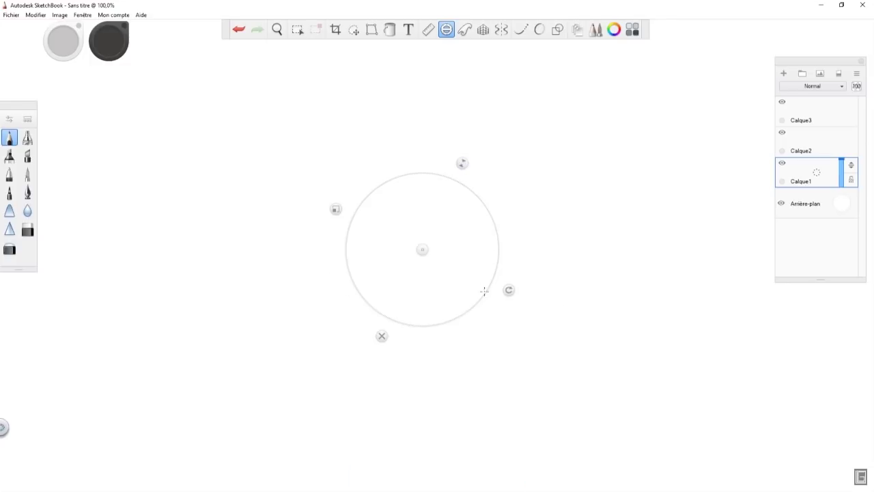
Step: Trace the circular guide in pencil at successively smaller sizes to draw five concentric circles
{"action": "left_click_drag", "start_coordinate": [473, 192], "coordinate": [453, 154]}
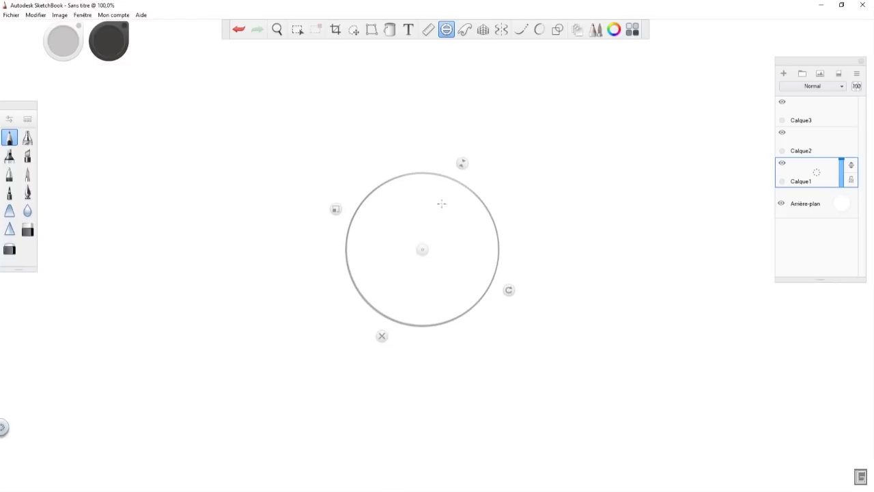
{"action": "mouse_move", "coordinate": [335, 208]}
{"action": "left_mouse_down"}
{"action": "mouse_move", "coordinate": [375, 234]}
{"action": "mouse_move", "coordinate": [427, 195]}
{"action": "mouse_move", "coordinate": [422, 166]}
{"action": "left_mouse_up"}
{"action": "left_click_drag", "start_coordinate": [357, 220], "coordinate": [407, 227]}
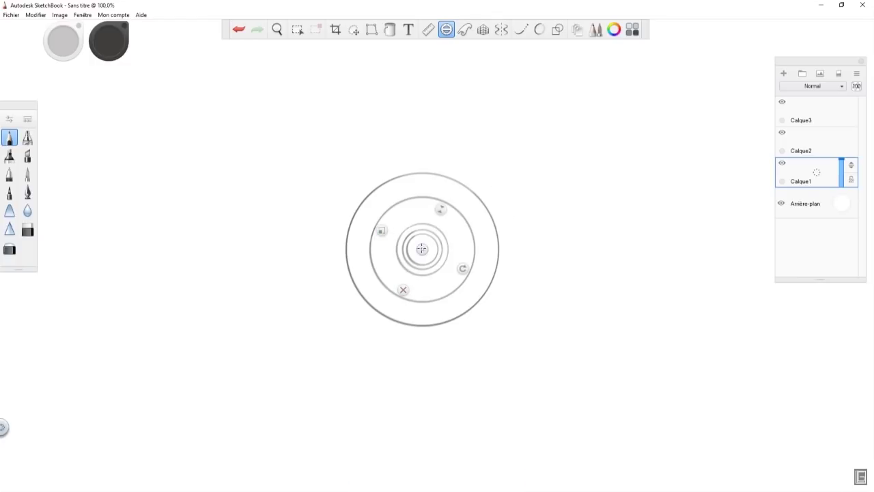
Step: Use the small circular guide to draw four small circles along the inside of the second ring, and close the guide
{"action": "left_click_drag", "start_coordinate": [422, 249], "coordinate": [410, 223]}
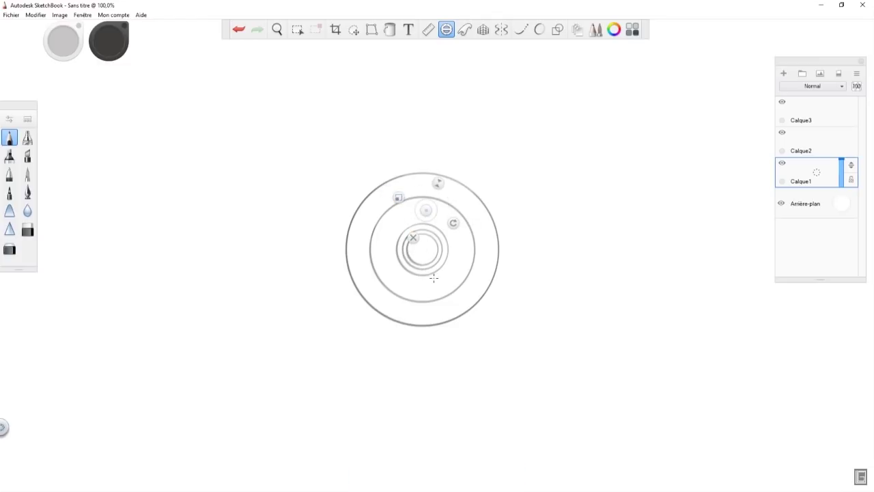
{"action": "key", "text": "space"}
{"action": "left_click_drag", "start_coordinate": [439, 283], "coordinate": [517, 240]}
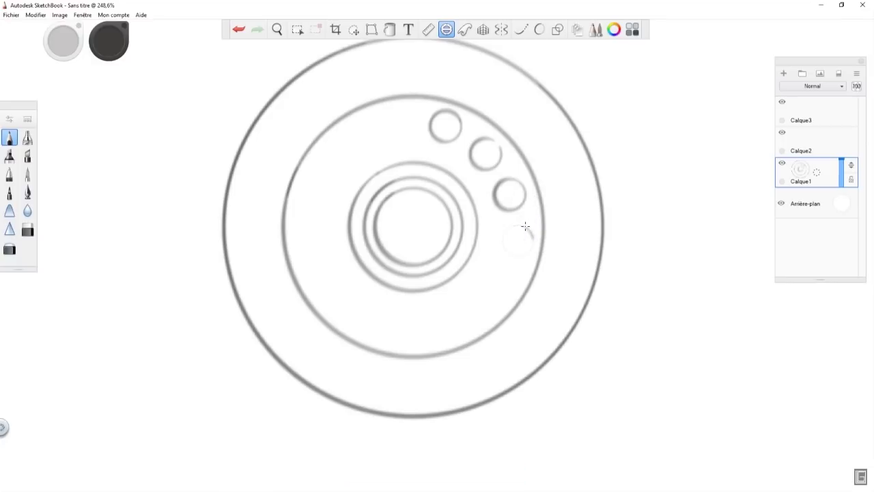
{"action": "key", "text": "Escape"}
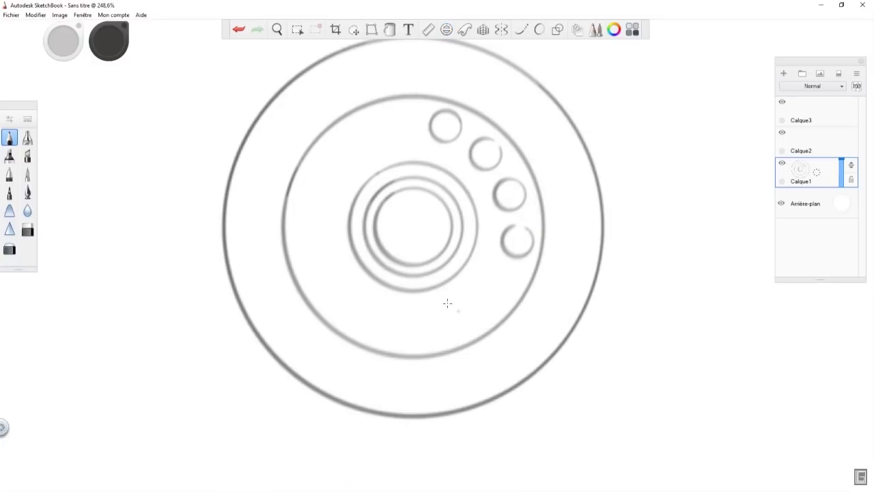
Step: Distort the circle drawing on Calque1 into perspective by pulling its right-hand corners inward and toward each other, and apply the transformation
{"action": "key", "text": "space"}
{"action": "mouse_move", "coordinate": [505, 284]}
{"action": "left_mouse_down"}
{"action": "mouse_move", "coordinate": [512, 289]}
{"action": "mouse_move", "coordinate": [515, 279]}
{"action": "mouse_move", "coordinate": [491, 184]}
{"action": "left_mouse_up"}
{"action": "left_click", "coordinate": [371, 29]}
{"action": "left_click_drag", "start_coordinate": [576, 122], "coordinate": [515, 157]}
{"action": "left_click_drag", "start_coordinate": [575, 362], "coordinate": [501, 346]}
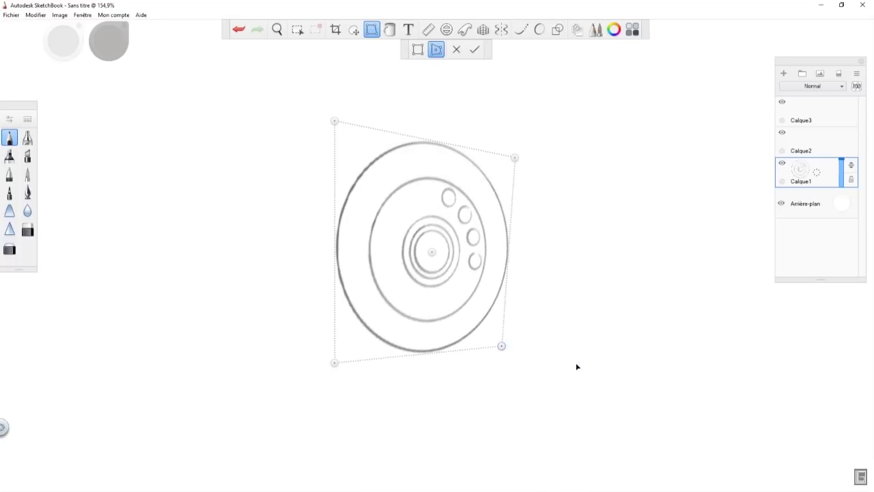
{"action": "left_click_drag", "start_coordinate": [515, 159], "coordinate": [460, 193]}
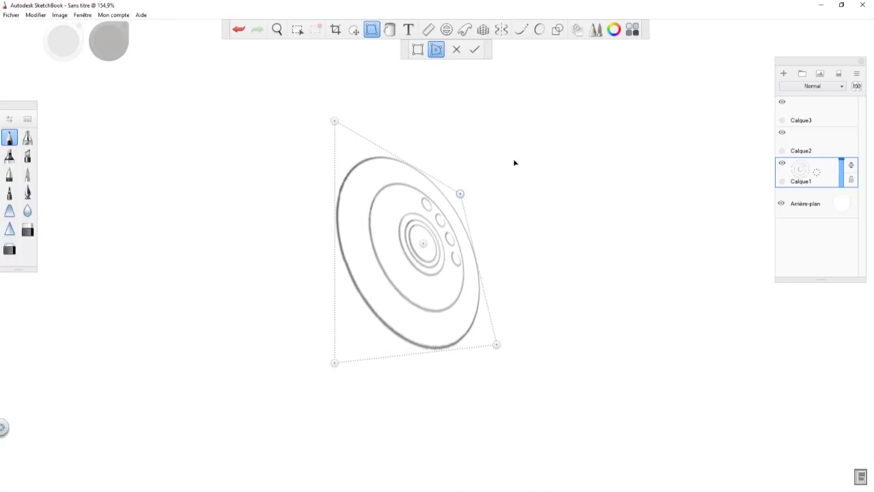
{"action": "left_click_drag", "start_coordinate": [496, 344], "coordinate": [442, 331]}
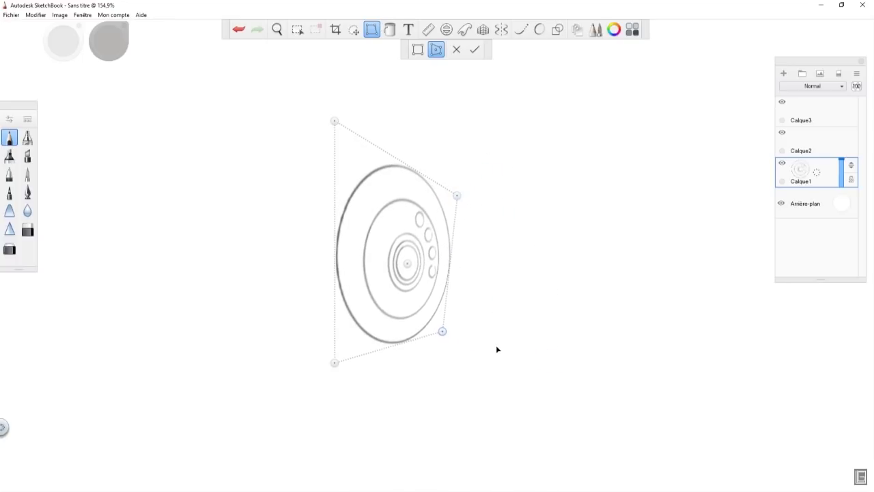
{"action": "left_click_drag", "start_coordinate": [451, 199], "coordinate": [455, 198]}
{"action": "left_click_drag", "start_coordinate": [449, 330], "coordinate": [445, 330]}
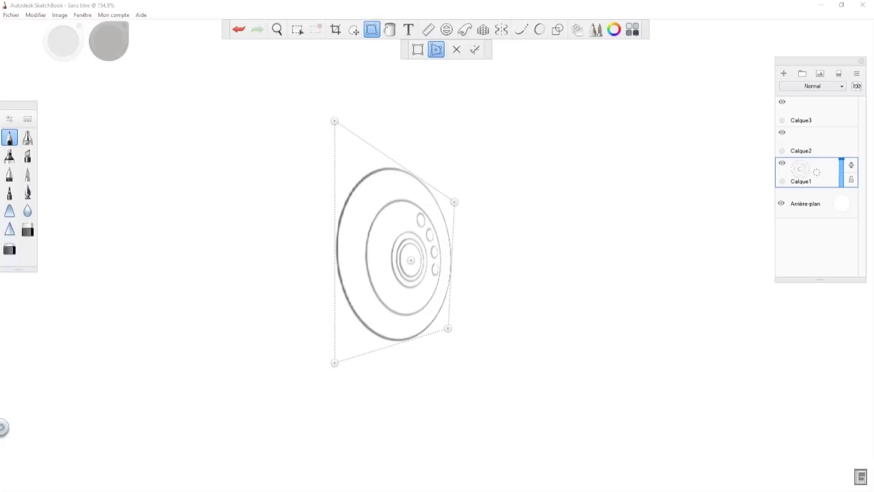
{"action": "left_click", "coordinate": [475, 49]}
Step: Sketch the wheel's thickness in pencil behind its left edge, with top and bottom edges and a curved rear contour
{"action": "mouse_move", "coordinate": [385, 168]}
{"action": "left_mouse_down"}
{"action": "mouse_move", "coordinate": [342, 171]}
{"action": "mouse_move", "coordinate": [316, 188]}
{"action": "left_mouse_up"}
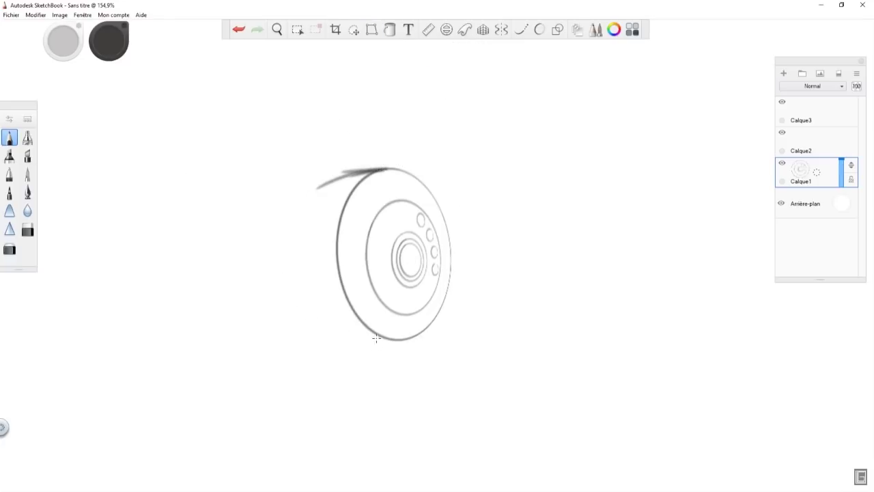
{"action": "left_click_drag", "start_coordinate": [388, 339], "coordinate": [343, 341]}
{"action": "mouse_move", "coordinate": [326, 179]}
{"action": "left_mouse_down"}
{"action": "mouse_move", "coordinate": [343, 342]}
{"action": "mouse_move", "coordinate": [336, 169]}
{"action": "left_mouse_up"}
{"action": "mouse_move", "coordinate": [315, 212]}
{"action": "left_mouse_down"}
{"action": "mouse_move", "coordinate": [332, 177]}
{"action": "mouse_move", "coordinate": [375, 170]}
{"action": "left_mouse_up"}
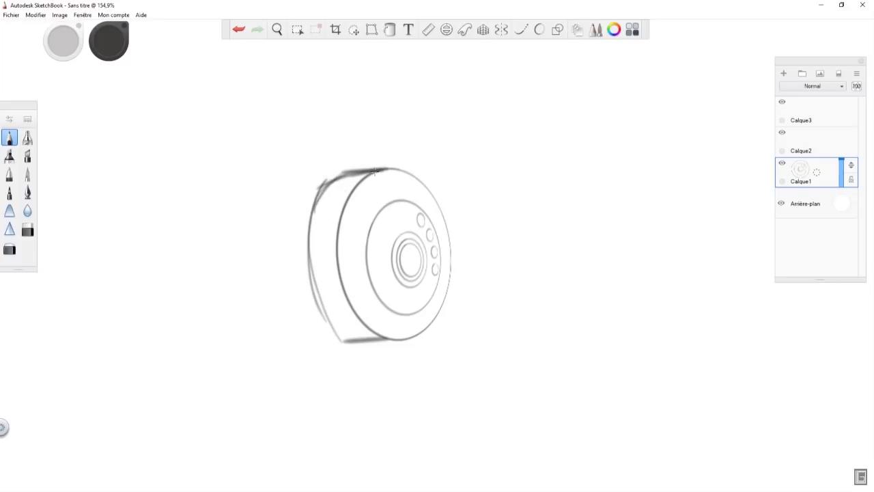
{"action": "mouse_move", "coordinate": [306, 216]}
{"action": "left_mouse_down"}
{"action": "mouse_move", "coordinate": [338, 325]}
{"action": "mouse_move", "coordinate": [329, 323]}
{"action": "mouse_move", "coordinate": [389, 340]}
{"action": "mouse_move", "coordinate": [305, 265]}
{"action": "left_mouse_up"}
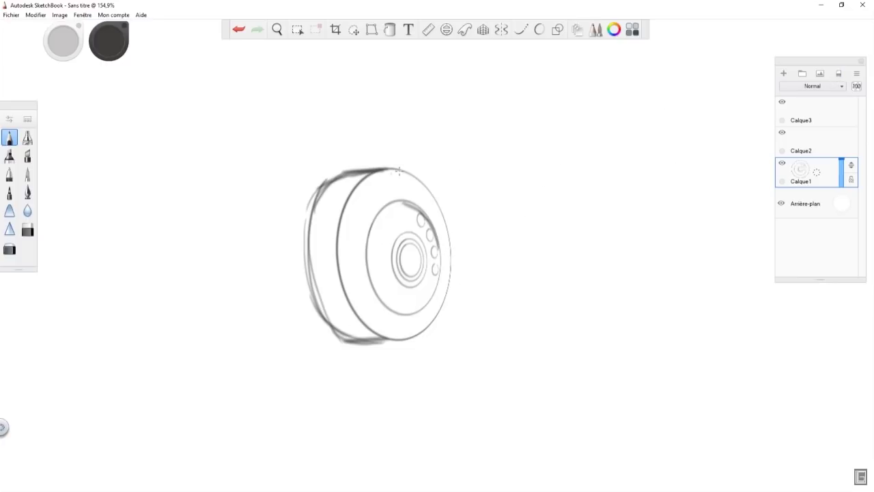
Step: Clear Calque1, show the French curve guide, and trace several sections of its outline in pencil
{"action": "left_click", "coordinate": [840, 73]}
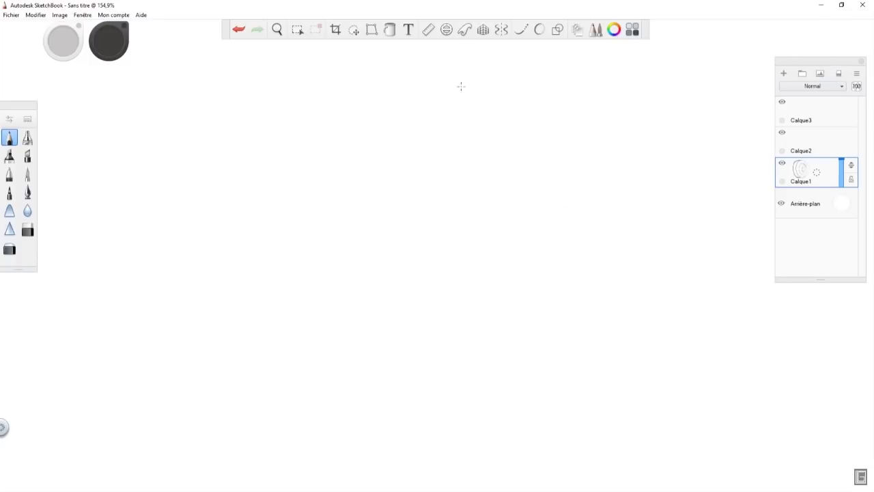
{"action": "left_click", "coordinate": [465, 31]}
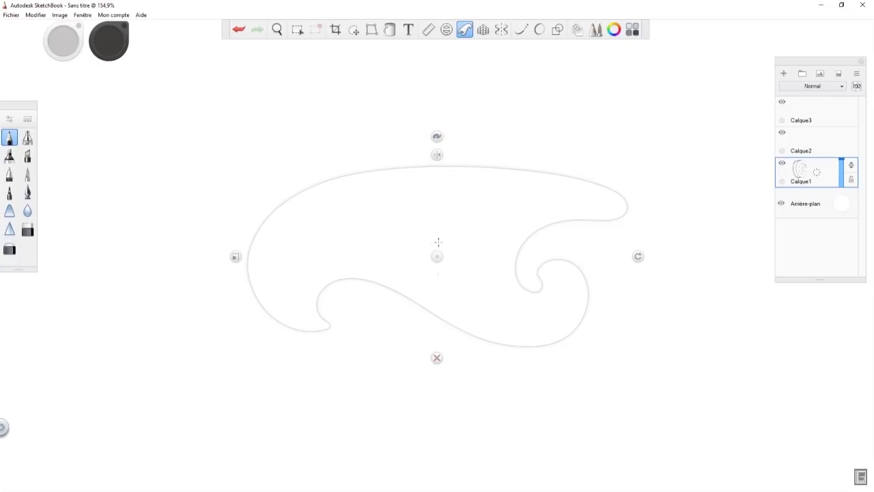
{"action": "left_click_drag", "start_coordinate": [273, 311], "coordinate": [584, 219]}
{"action": "mouse_move", "coordinate": [333, 297]}
{"action": "left_mouse_down"}
{"action": "mouse_move", "coordinate": [341, 278]}
{"action": "mouse_move", "coordinate": [357, 313]}
{"action": "mouse_move", "coordinate": [430, 302]}
{"action": "left_mouse_up"}
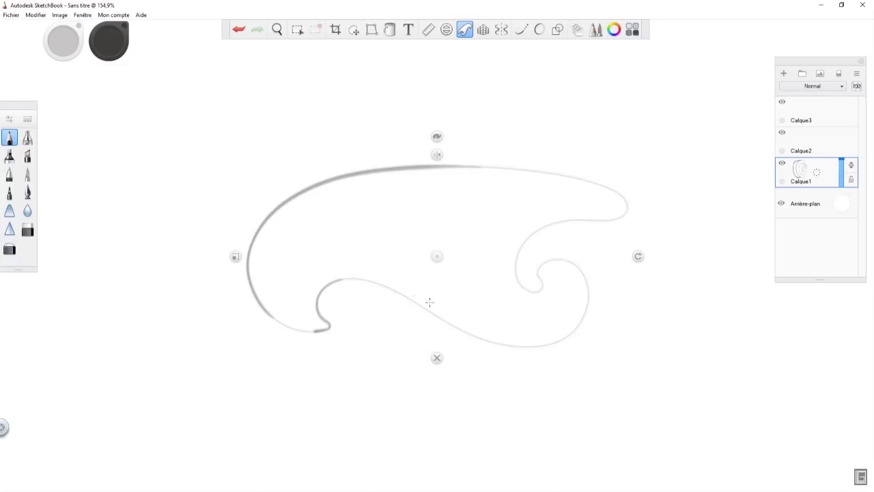
{"action": "left_click_drag", "start_coordinate": [541, 352], "coordinate": [581, 190]}
Step: Switch the French curve to another shape, move it to the canvas's upper left, and trace arcs along its outline
{"action": "left_click", "coordinate": [437, 136]}
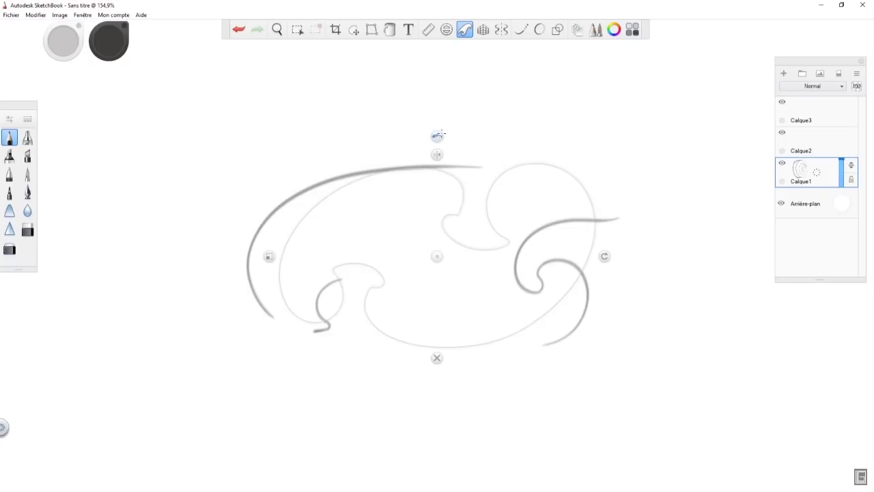
{"action": "mouse_move", "coordinate": [437, 256]}
{"action": "left_mouse_down"}
{"action": "mouse_move", "coordinate": [287, 190]}
{"action": "mouse_move", "coordinate": [270, 192]}
{"action": "left_mouse_up"}
{"action": "mouse_move", "coordinate": [130, 245]}
{"action": "left_mouse_down"}
{"action": "mouse_move", "coordinate": [131, 253]}
{"action": "mouse_move", "coordinate": [329, 138]}
{"action": "mouse_move", "coordinate": [322, 136]}
{"action": "mouse_move", "coordinate": [347, 173]}
{"action": "left_mouse_up"}
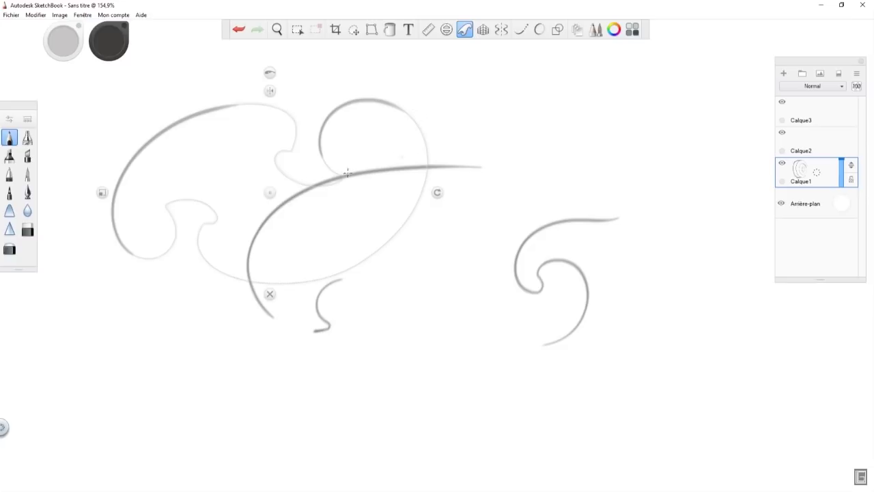
{"action": "left_click_drag", "start_coordinate": [289, 154], "coordinate": [136, 189]}
Step: Move the French curve away from the traced arcs, mirror it repeatedly, and reposition the original curve shape near the canvas centre
{"action": "left_click_drag", "start_coordinate": [270, 90], "coordinate": [507, 114]}
{"action": "left_click", "coordinate": [505, 97]}
{"action": "left_click", "coordinate": [505, 96]}
{"action": "left_click", "coordinate": [505, 97]}
{"action": "left_click", "coordinate": [505, 97]}
{"action": "left_click", "coordinate": [506, 97]}
{"action": "left_click", "coordinate": [506, 97]}
{"action": "left_click", "coordinate": [505, 97]}
{"action": "left_click", "coordinate": [506, 97]}
{"action": "left_click_drag", "start_coordinate": [501, 191], "coordinate": [410, 217]}
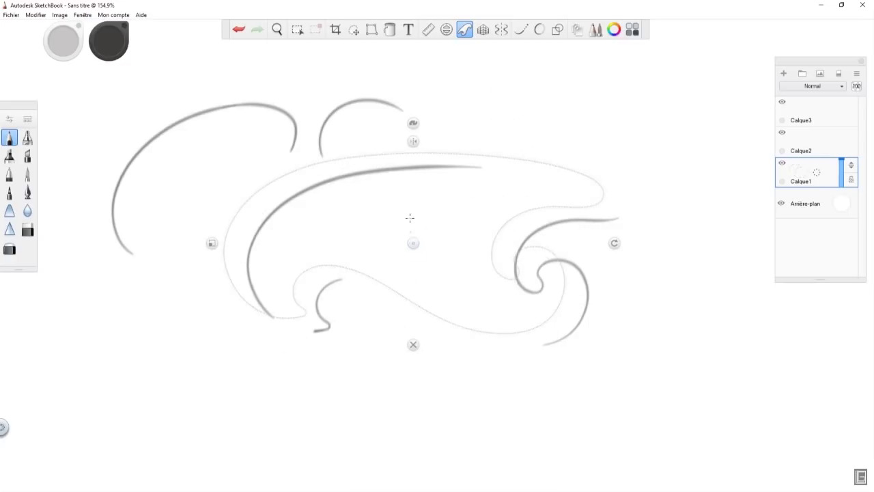
Step: Mirror the French curve back and forth, rotate and enlarge it, and close the guide
{"action": "left_click", "coordinate": [413, 142]}
{"action": "left_click", "coordinate": [413, 142]}
{"action": "left_click", "coordinate": [413, 141]}
{"action": "left_click", "coordinate": [413, 142]}
{"action": "left_click", "coordinate": [413, 141]}
{"action": "left_click", "coordinate": [413, 141]}
{"action": "left_click", "coordinate": [413, 141]}
{"action": "left_click_drag", "start_coordinate": [616, 244], "coordinate": [264, 260]}
{"action": "left_click_drag", "start_coordinate": [214, 271], "coordinate": [163, 279]}
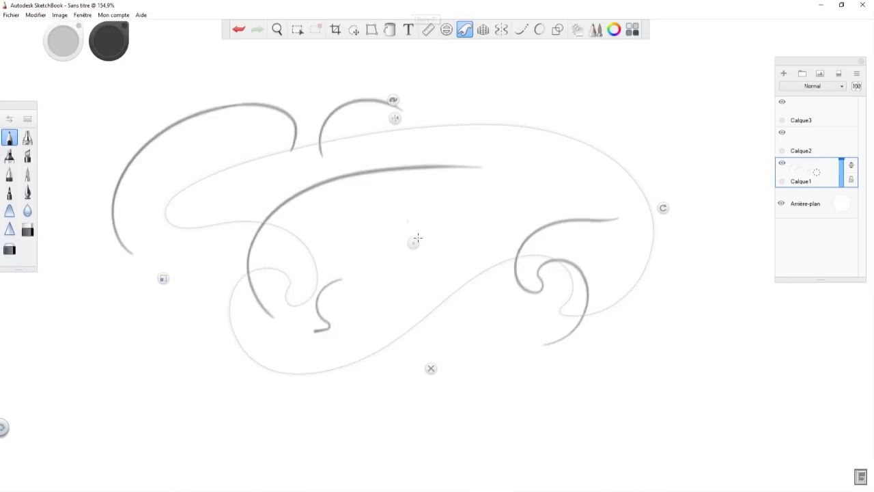
{"action": "left_click", "coordinate": [429, 323]}
Step: Clear Calque1, show the perspective guide in 1-point mode, and place its vanishing point near the canvas centre
{"action": "left_click", "coordinate": [838, 74]}
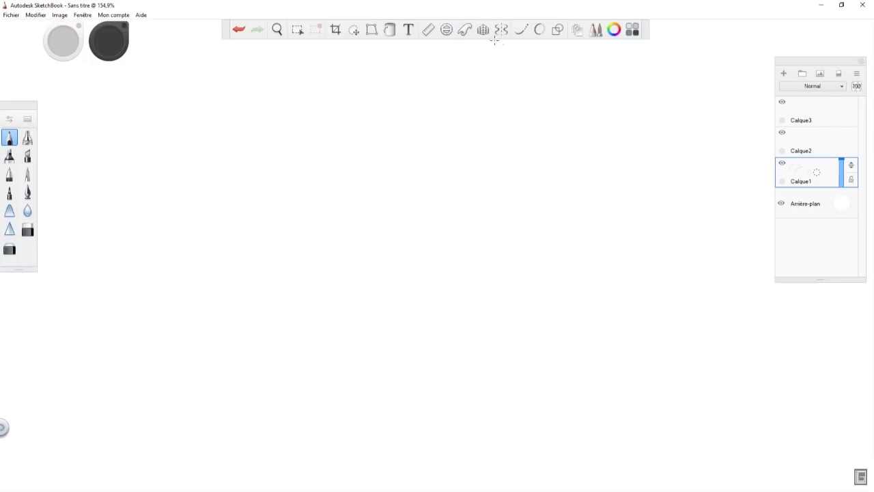
{"action": "left_click", "coordinate": [484, 31]}
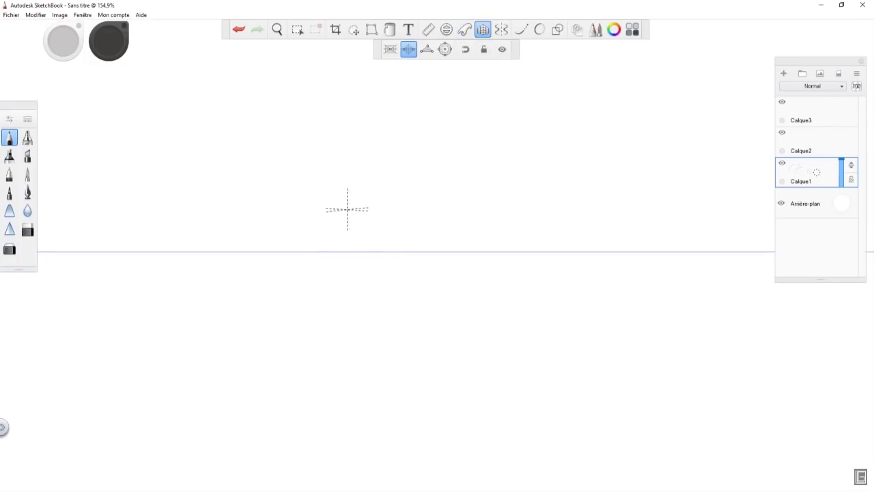
{"action": "left_click", "coordinate": [391, 49]}
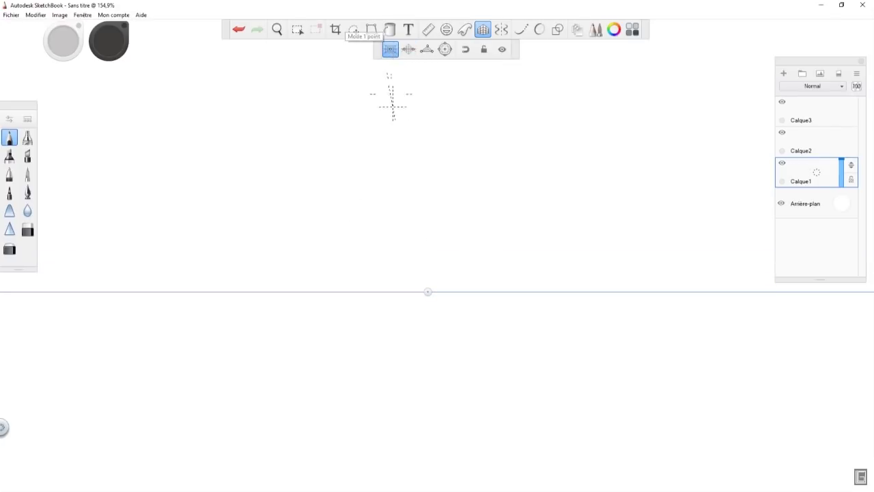
{"action": "left_click_drag", "start_coordinate": [427, 292], "coordinate": [406, 248]}
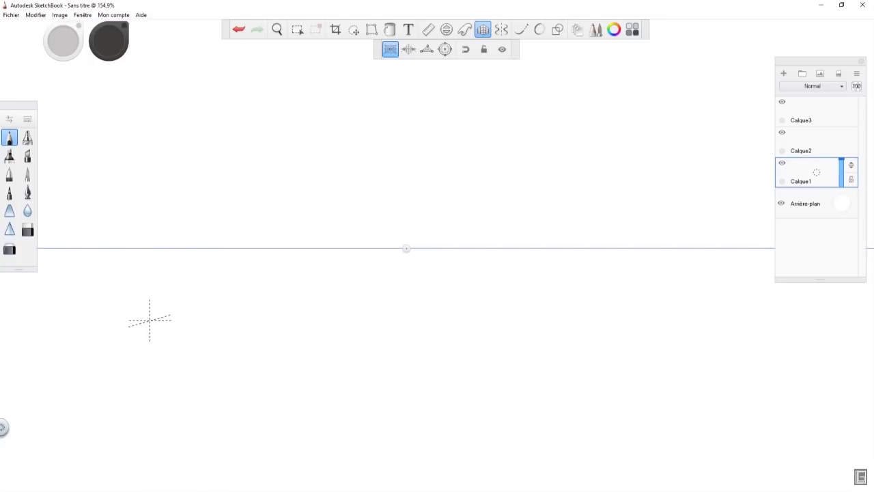
Step: Draw a box above the horizon at the upper left, with its depth edges running toward the vanishing point
{"action": "mouse_move", "coordinate": [150, 153]}
{"action": "left_mouse_down"}
{"action": "mouse_move", "coordinate": [150, 76]}
{"action": "mouse_move", "coordinate": [246, 77]}
{"action": "left_mouse_up"}
{"action": "left_click_drag", "start_coordinate": [150, 153], "coordinate": [244, 153]}
{"action": "mouse_move", "coordinate": [247, 77]}
{"action": "left_mouse_down"}
{"action": "mouse_move", "coordinate": [246, 152]}
{"action": "mouse_move", "coordinate": [153, 152]}
{"action": "left_mouse_up"}
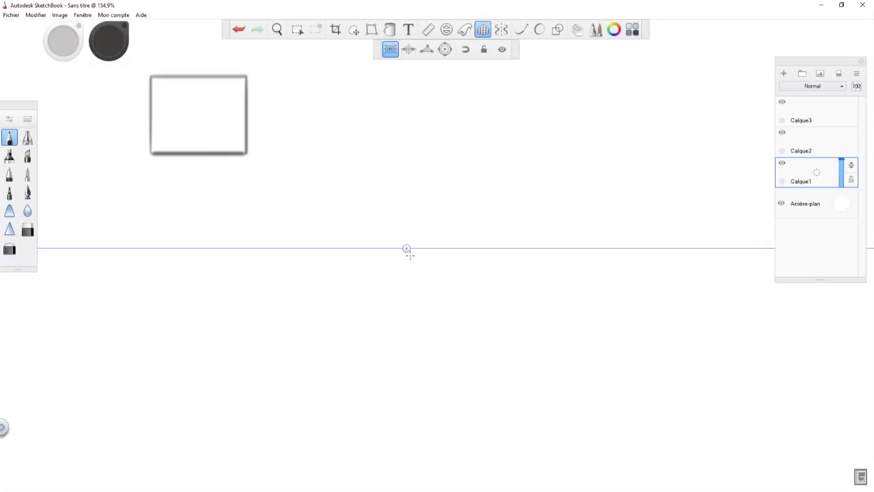
{"action": "left_click_drag", "start_coordinate": [246, 77], "coordinate": [305, 140]}
{"action": "mouse_move", "coordinate": [291, 179]}
{"action": "left_mouse_down"}
{"action": "mouse_move", "coordinate": [301, 186]}
{"action": "mouse_move", "coordinate": [302, 157]}
{"action": "left_mouse_up"}
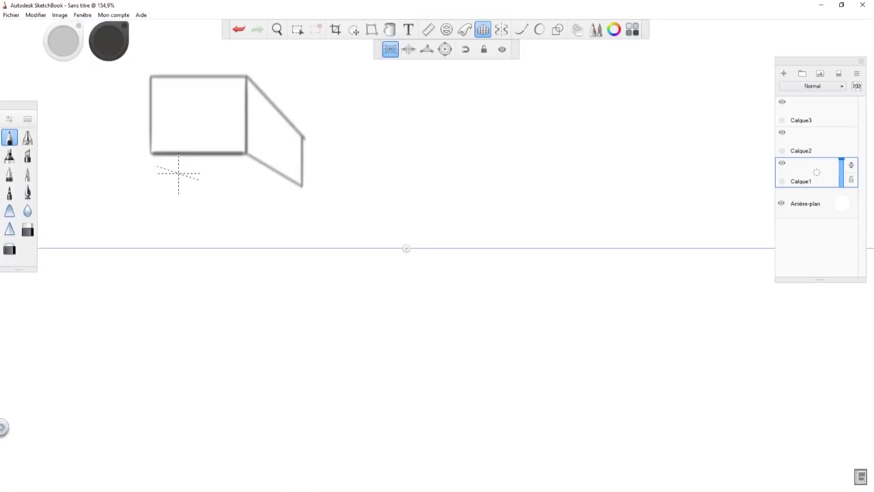
{"action": "left_click_drag", "start_coordinate": [153, 153], "coordinate": [232, 184]}
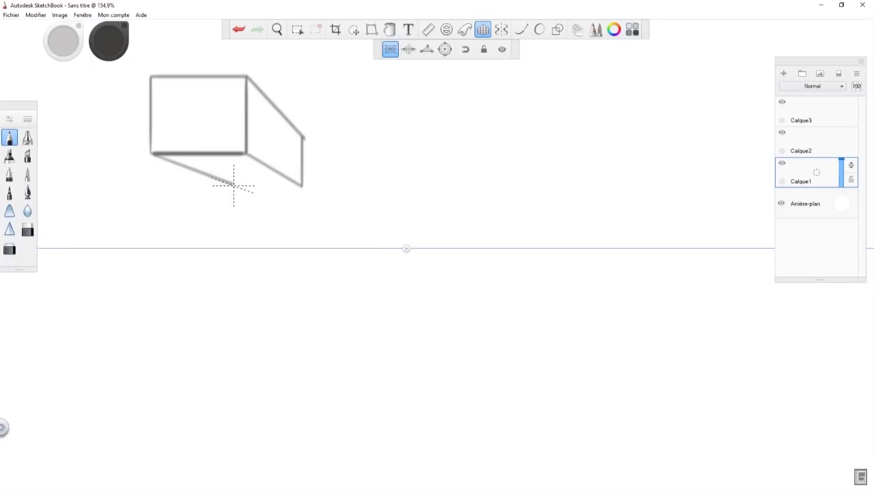
{"action": "left_click_drag", "start_coordinate": [301, 185], "coordinate": [234, 185]}
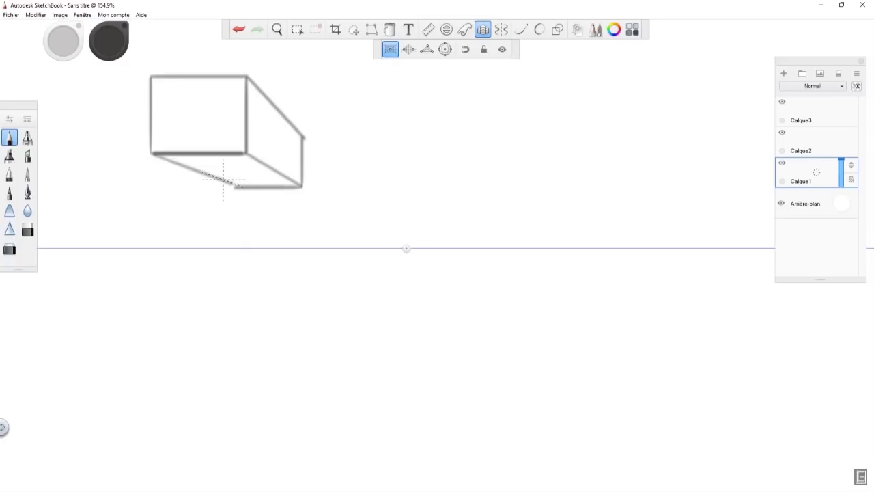
{"action": "left_click_drag", "start_coordinate": [156, 153], "coordinate": [236, 187]}
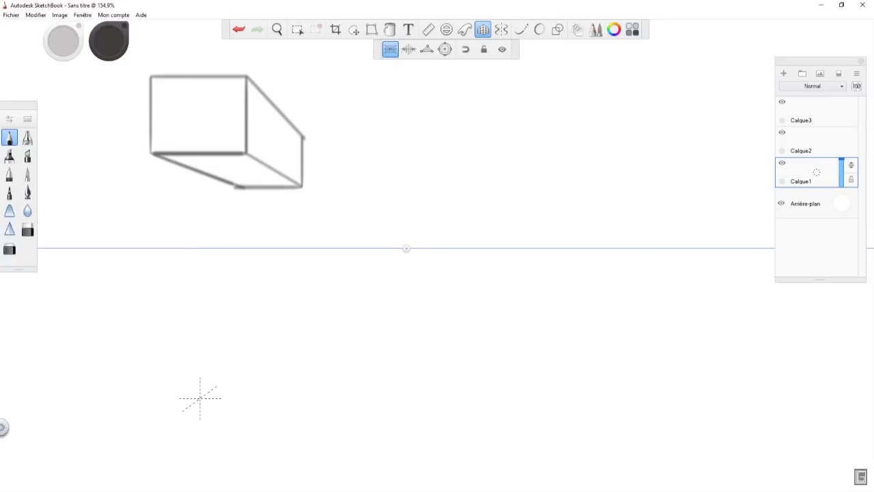
Step: Draw a tall box across the horizon on the right with its left side receding, undoing the misdirected horizontal bottom line
{"action": "mouse_move", "coordinate": [512, 341]}
{"action": "left_mouse_down"}
{"action": "mouse_move", "coordinate": [513, 108]}
{"action": "mouse_move", "coordinate": [693, 110]}
{"action": "mouse_move", "coordinate": [693, 273]}
{"action": "mouse_move", "coordinate": [709, 346]}
{"action": "left_mouse_up"}
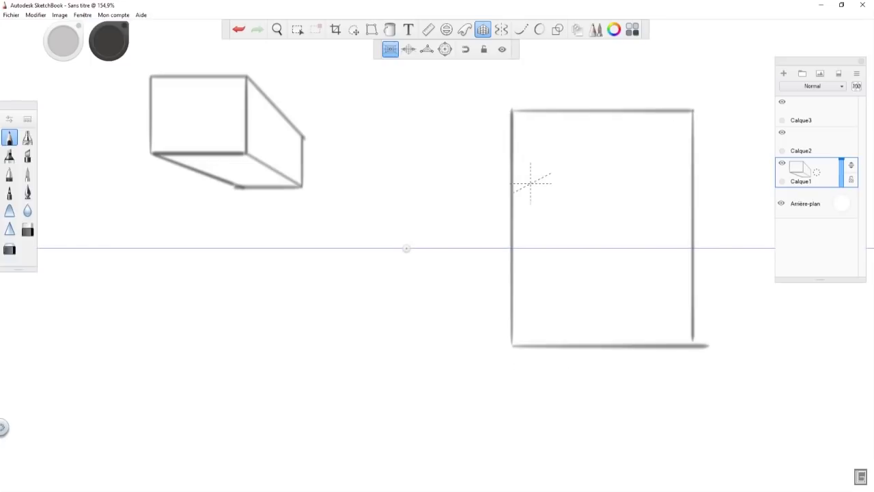
{"action": "left_click_drag", "start_coordinate": [513, 113], "coordinate": [438, 207]}
{"action": "left_click_drag", "start_coordinate": [510, 346], "coordinate": [417, 346]}
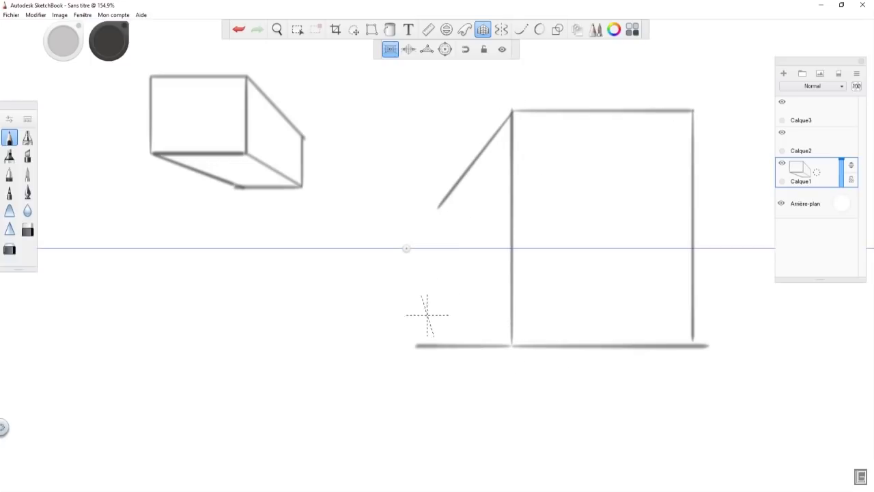
{"action": "left_click", "coordinate": [239, 30]}
{"action": "left_click_drag", "start_coordinate": [512, 345], "coordinate": [451, 290]}
{"action": "mouse_move", "coordinate": [441, 204]}
{"action": "left_mouse_down"}
{"action": "mouse_move", "coordinate": [444, 290]}
{"action": "mouse_move", "coordinate": [515, 356]}
{"action": "left_mouse_up"}
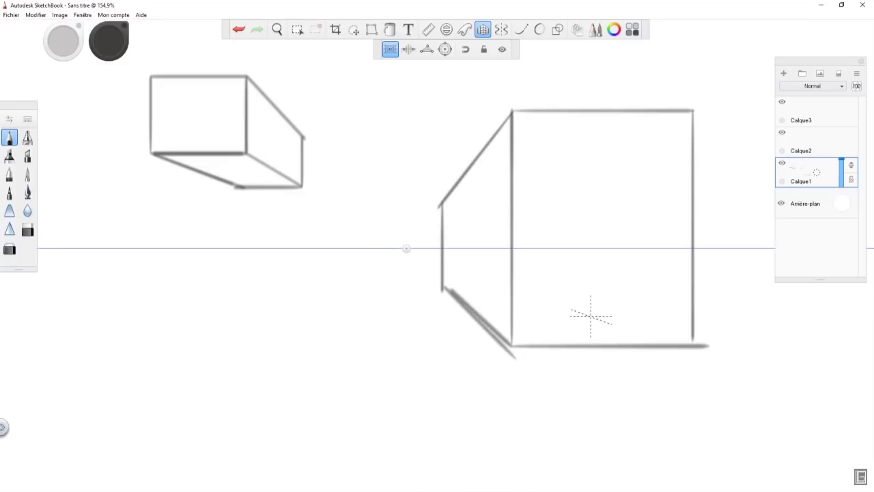
Step: Draw a box below the horizon at the lower left, with its top and right sides receding to the vanishing point
{"action": "mouse_move", "coordinate": [145, 430]}
{"action": "left_mouse_down"}
{"action": "mouse_move", "coordinate": [145, 345]}
{"action": "mouse_move", "coordinate": [265, 347]}
{"action": "left_mouse_up"}
{"action": "left_click_drag", "start_coordinate": [144, 430], "coordinate": [271, 430]}
{"action": "left_click_drag", "start_coordinate": [266, 348], "coordinate": [267, 437]}
{"action": "mouse_move", "coordinate": [146, 346]}
{"action": "left_mouse_down"}
{"action": "mouse_move", "coordinate": [256, 305]}
{"action": "mouse_move", "coordinate": [318, 309]}
{"action": "mouse_move", "coordinate": [265, 350]}
{"action": "mouse_move", "coordinate": [317, 309]}
{"action": "left_mouse_up"}
{"action": "left_click_drag", "start_coordinate": [267, 434], "coordinate": [302, 386]}
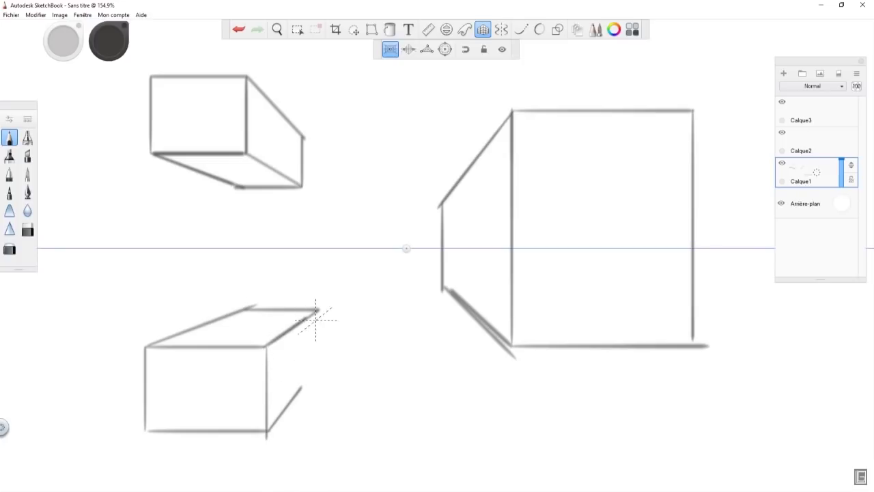
{"action": "mouse_move", "coordinate": [267, 434]}
{"action": "left_mouse_down"}
{"action": "mouse_move", "coordinate": [315, 360]}
{"action": "mouse_move", "coordinate": [321, 366]}
{"action": "mouse_move", "coordinate": [317, 311]}
{"action": "left_mouse_up"}
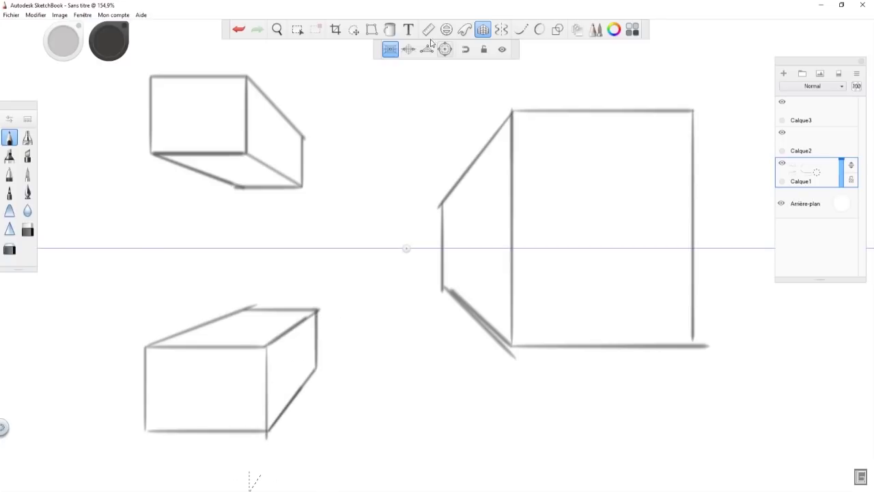
Step: Switch the perspective guide to fisheye mode, move its centre onto the vanishing area, and shrink its circle between the boxes
{"action": "left_click", "coordinate": [411, 51]}
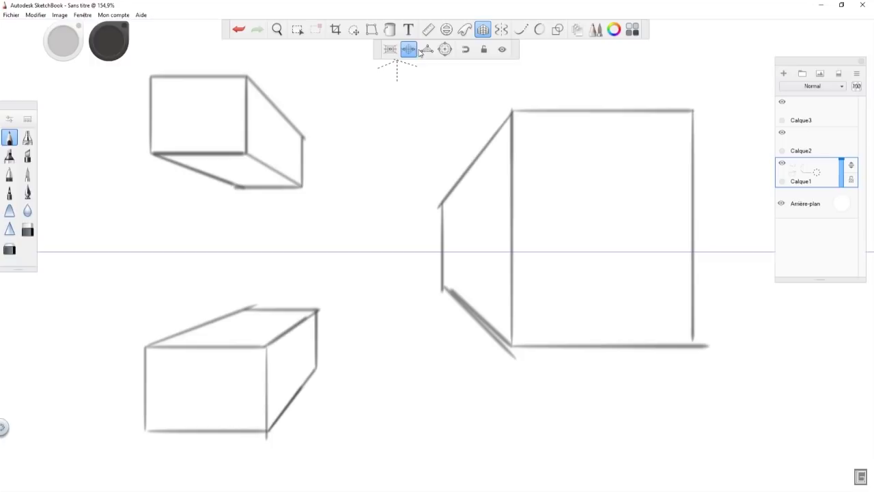
{"action": "left_click", "coordinate": [445, 49]}
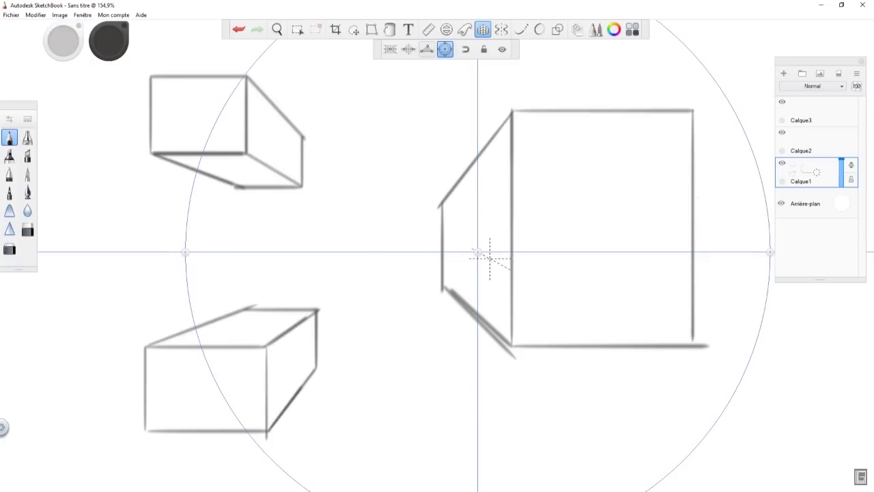
{"action": "left_click_drag", "start_coordinate": [478, 252], "coordinate": [402, 267]}
{"action": "left_click_drag", "start_coordinate": [108, 267], "coordinate": [270, 267]}
{"action": "left_click_drag", "start_coordinate": [533, 266], "coordinate": [493, 266]}
Step: Draw pencil lines radiating outward from around the fisheye centre in several directions
{"action": "left_click_drag", "start_coordinate": [416, 258], "coordinate": [634, 136]}
{"action": "left_click_drag", "start_coordinate": [419, 239], "coordinate": [537, 68]}
{"action": "left_click_drag", "start_coordinate": [427, 289], "coordinate": [600, 447]}
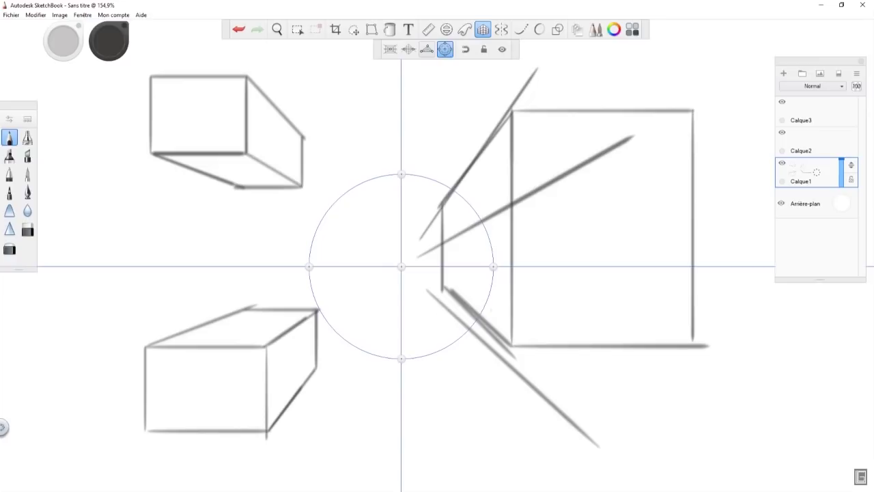
{"action": "left_click_drag", "start_coordinate": [381, 292], "coordinate": [277, 414]}
{"action": "mouse_move", "coordinate": [311, 270]}
{"action": "left_mouse_down"}
{"action": "mouse_move", "coordinate": [355, 290]}
{"action": "mouse_move", "coordinate": [207, 381]}
{"action": "left_mouse_up"}
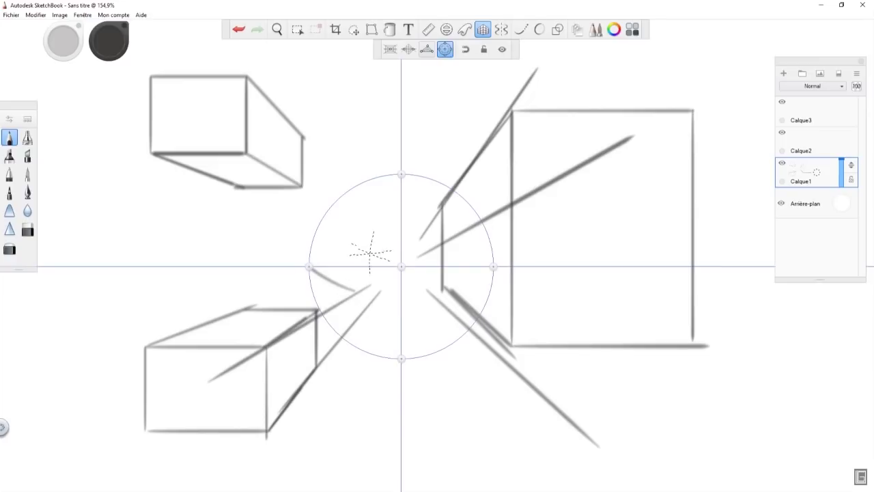
{"action": "left_click_drag", "start_coordinate": [369, 253], "coordinate": [187, 190]}
{"action": "left_click_drag", "start_coordinate": [378, 227], "coordinate": [273, 58]}
Step: Draw short curves to the fisheye circle's upper and right points, and trace its right half with a dark arc
{"action": "mouse_move", "coordinate": [417, 222]}
{"action": "left_mouse_down"}
{"action": "mouse_move", "coordinate": [458, 65]}
{"action": "mouse_move", "coordinate": [406, 184]}
{"action": "mouse_move", "coordinate": [403, 178]}
{"action": "left_mouse_up"}
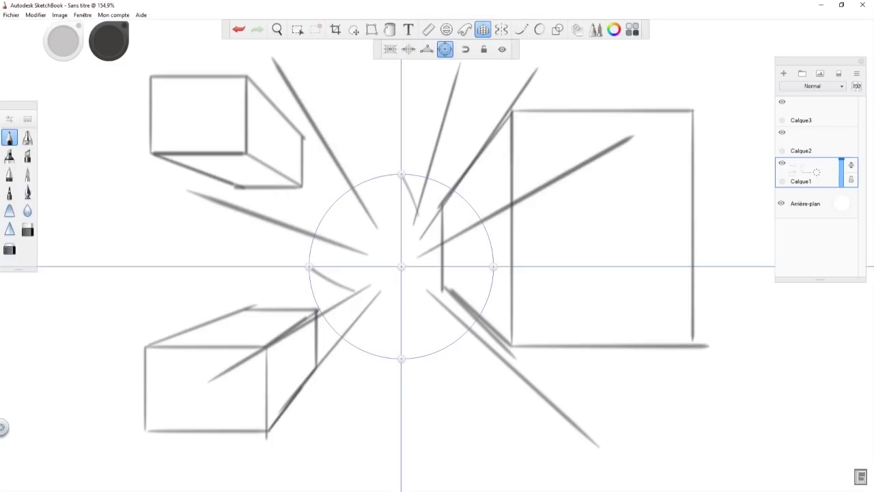
{"action": "left_click_drag", "start_coordinate": [448, 254], "coordinate": [490, 265]}
{"action": "mouse_move", "coordinate": [483, 228]}
{"action": "left_mouse_down"}
{"action": "mouse_move", "coordinate": [488, 248]}
{"action": "mouse_move", "coordinate": [447, 185]}
{"action": "mouse_move", "coordinate": [402, 359]}
{"action": "mouse_move", "coordinate": [471, 199]}
{"action": "mouse_move", "coordinate": [403, 358]}
{"action": "left_mouse_up"}
Step: Enlarge the fisheye circle to nearly the canvas width, draw two strokes toward the right, and undo the lower one
{"action": "left_click_drag", "start_coordinate": [493, 267], "coordinate": [787, 267]}
{"action": "left_click_drag", "start_coordinate": [462, 259], "coordinate": [733, 204]}
{"action": "left_click_drag", "start_coordinate": [453, 295], "coordinate": [710, 277]}
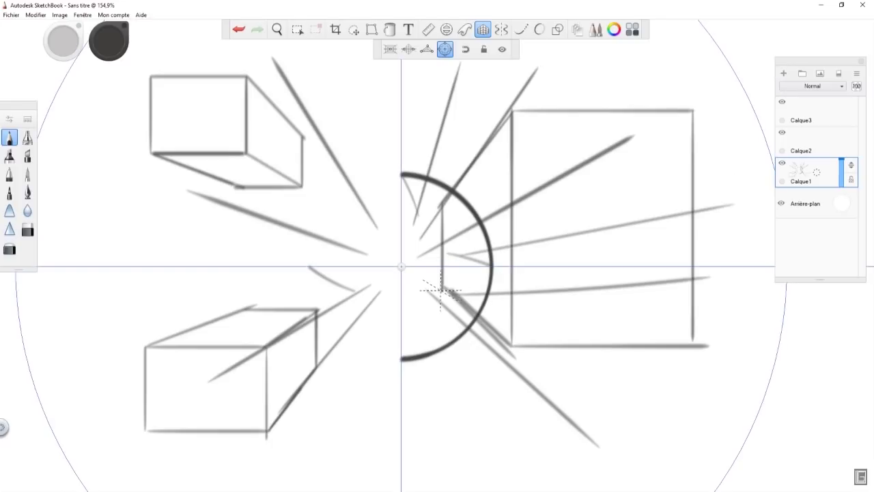
{"action": "left_click", "coordinate": [239, 29]}
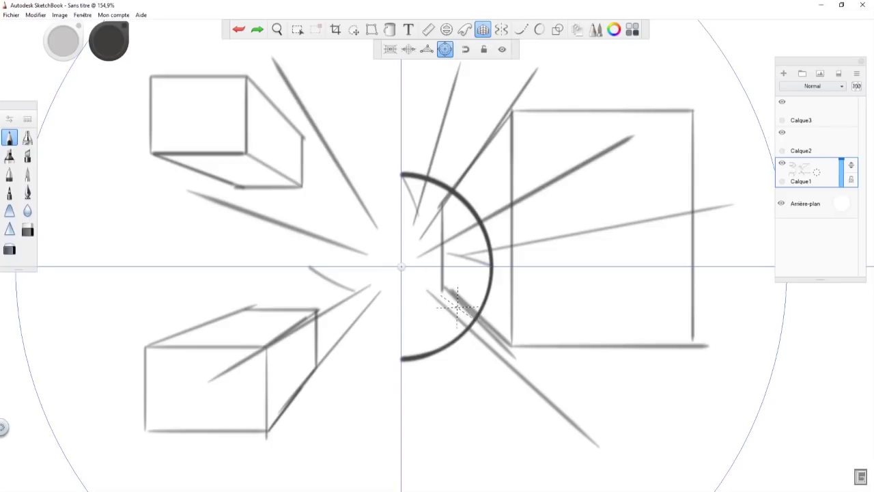
Step: Draw more pencil lines radiating outward from the fisheye centre on all sides, plus a slanted stroke across the upper-left box
{"action": "left_click_drag", "start_coordinate": [425, 285], "coordinate": [629, 440]}
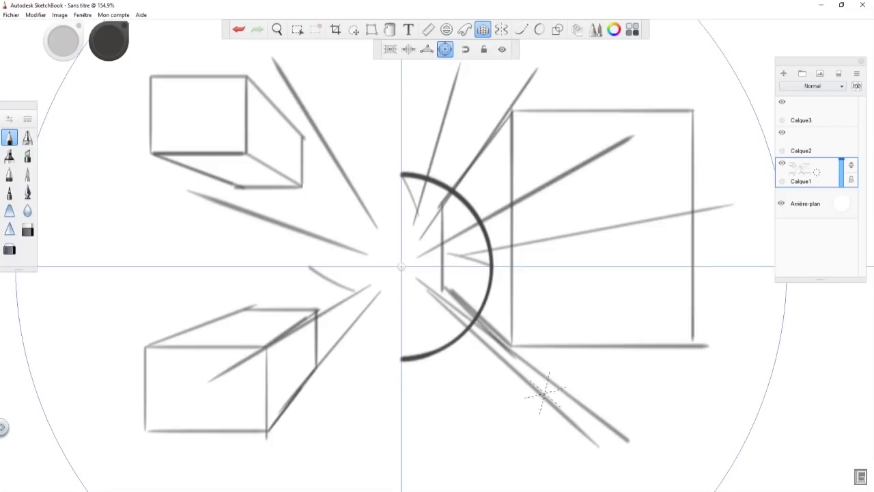
{"action": "left_click_drag", "start_coordinate": [443, 290], "coordinate": [647, 280]}
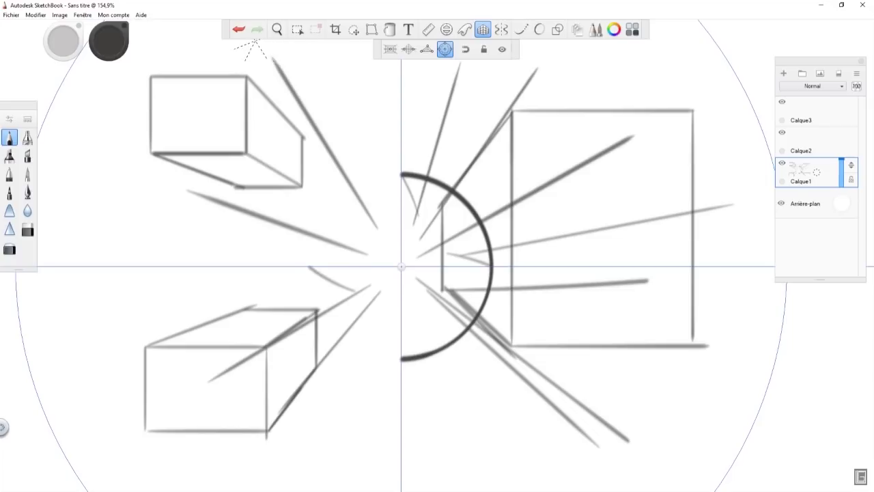
{"action": "left_click_drag", "start_coordinate": [413, 294], "coordinate": [484, 452]}
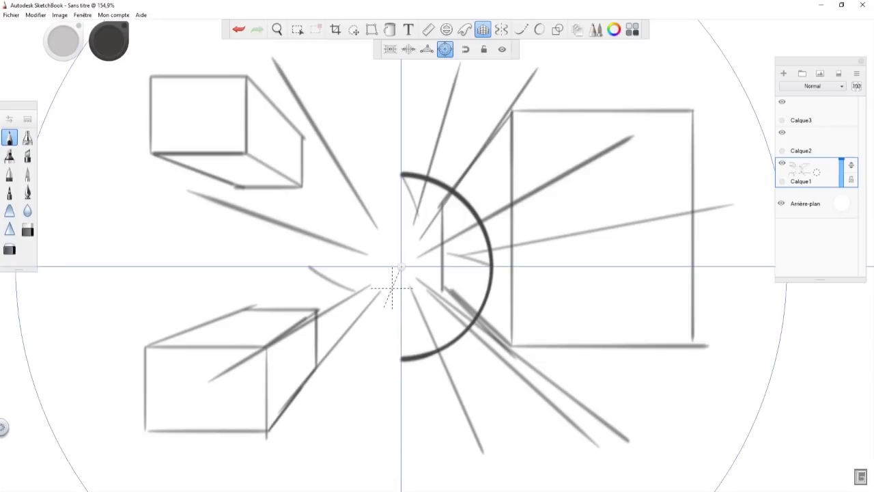
{"action": "left_click_drag", "start_coordinate": [388, 294], "coordinate": [304, 472]}
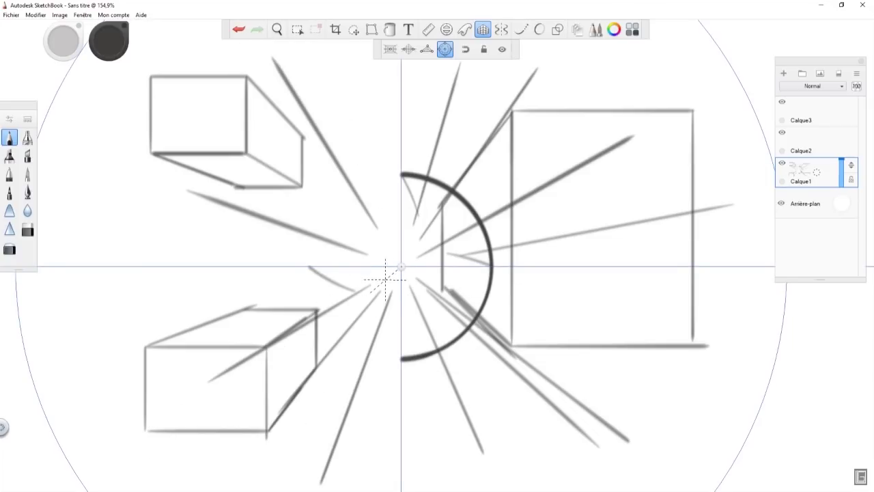
{"action": "left_click_drag", "start_coordinate": [350, 224], "coordinate": [227, 119]}
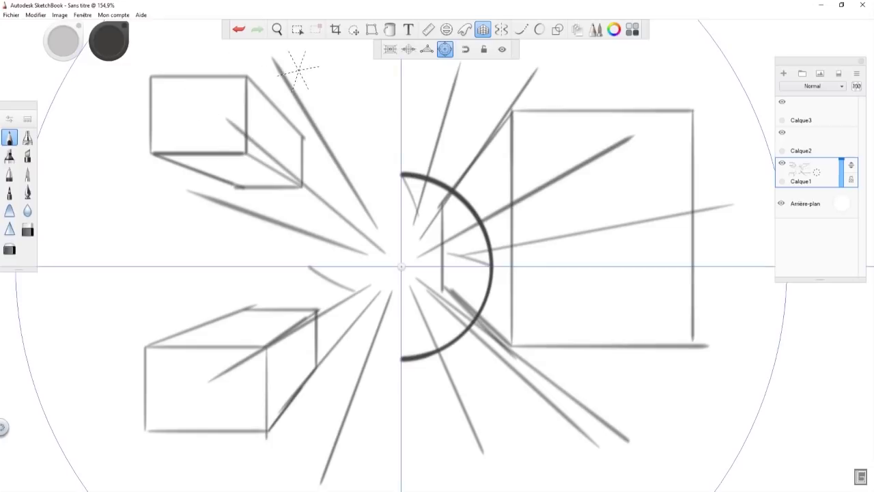
{"action": "mouse_move", "coordinate": [351, 58]}
{"action": "left_mouse_down"}
{"action": "mouse_move", "coordinate": [381, 184]}
{"action": "mouse_move", "coordinate": [392, 236]}
{"action": "left_mouse_up"}
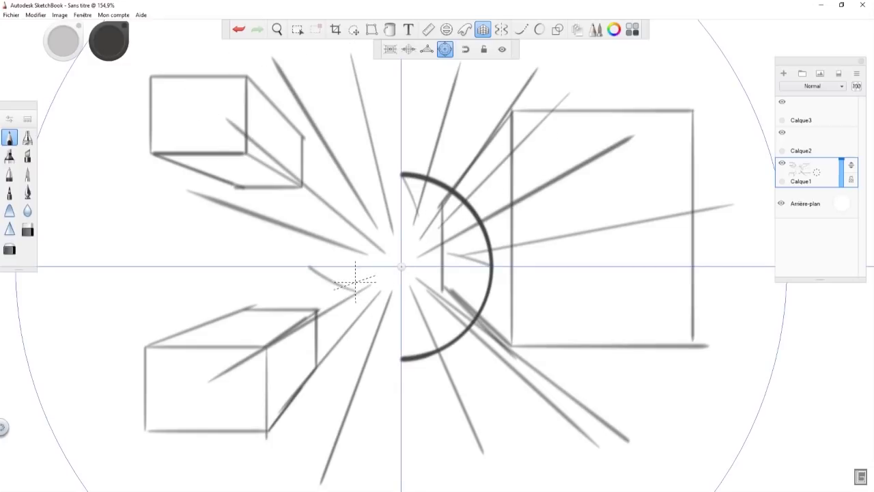
{"action": "left_click_drag", "start_coordinate": [355, 281], "coordinate": [102, 371]}
{"action": "mouse_move", "coordinate": [342, 255]}
{"action": "left_mouse_down"}
{"action": "mouse_move", "coordinate": [126, 247]}
{"action": "mouse_move", "coordinate": [130, 222]}
{"action": "left_mouse_up"}
{"action": "left_click_drag", "start_coordinate": [462, 255], "coordinate": [659, 208]}
{"action": "left_click_drag", "start_coordinate": [441, 280], "coordinate": [645, 344]}
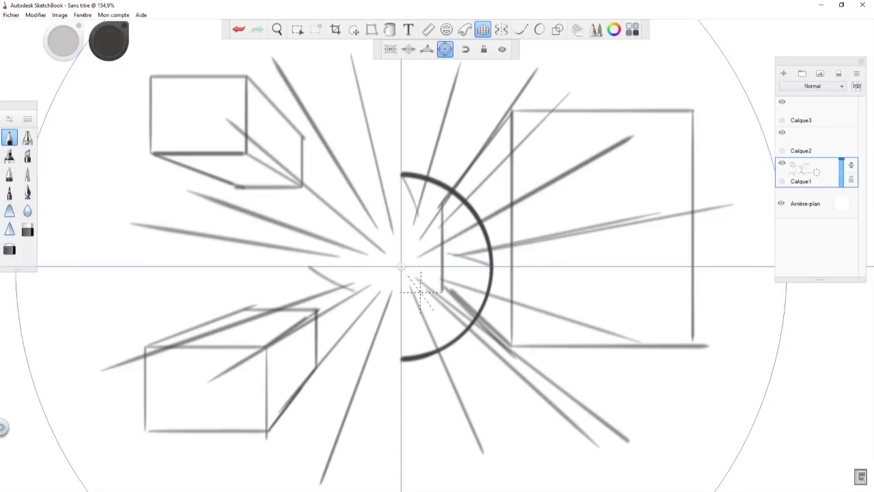
{"action": "left_click_drag", "start_coordinate": [420, 291], "coordinate": [526, 412]}
{"action": "left_click_drag", "start_coordinate": [310, 450], "coordinate": [378, 311]}
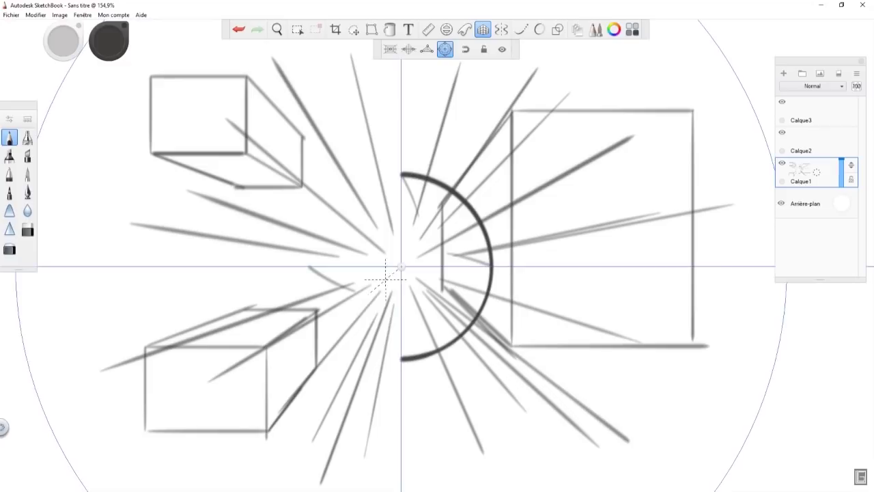
{"action": "left_click_drag", "start_coordinate": [117, 325], "coordinate": [311, 288]}
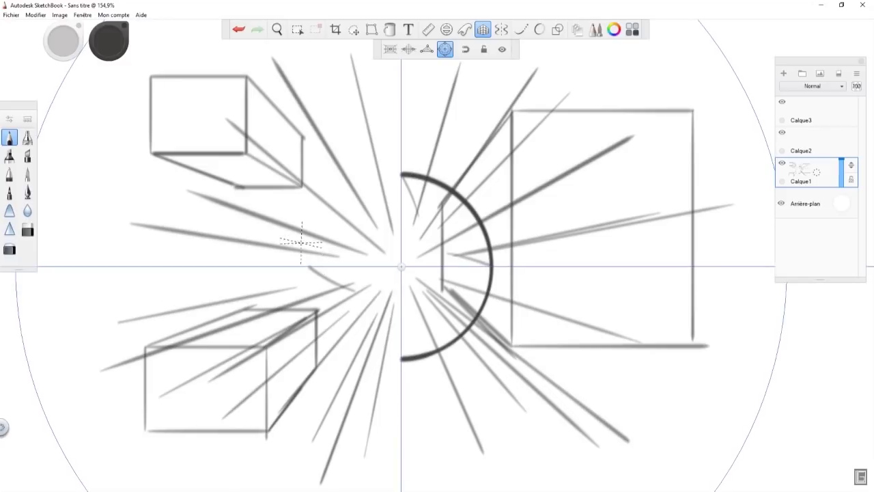
{"action": "left_click_drag", "start_coordinate": [144, 174], "coordinate": [290, 123]}
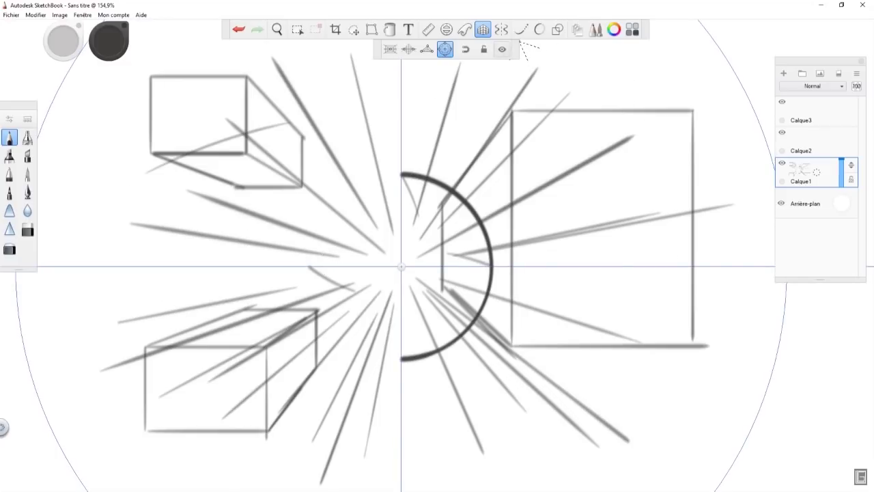
Step: Clear the Calque1 layer, shift the fisheye centre slightly up and to the right, and lock and unlock the vanishing points
{"action": "left_click", "coordinate": [839, 73]}
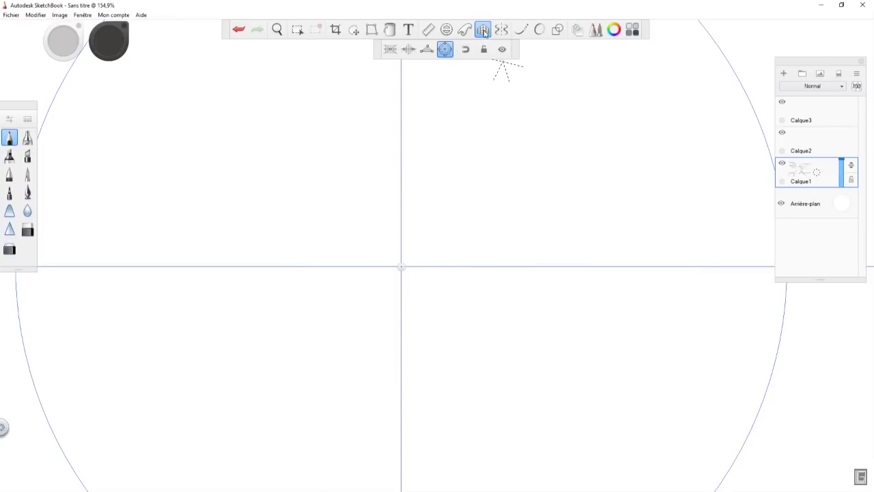
{"action": "left_click", "coordinate": [465, 54]}
{"action": "left_click", "coordinate": [466, 63]}
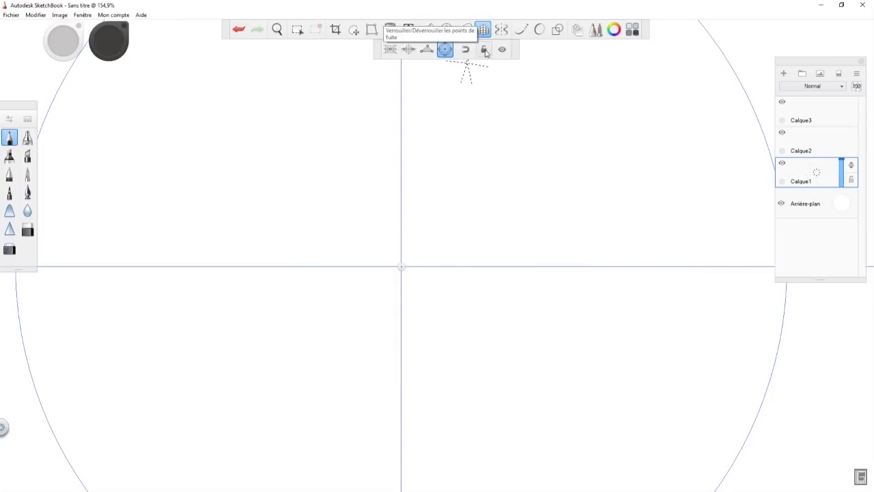
{"action": "left_click_drag", "start_coordinate": [467, 63], "coordinate": [448, 139]}
{"action": "left_click_drag", "start_coordinate": [401, 267], "coordinate": [443, 254]}
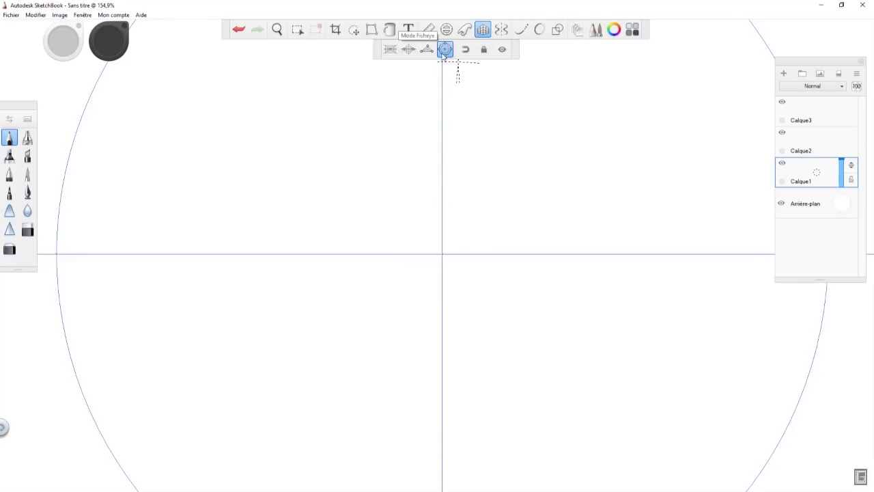
{"action": "left_click", "coordinate": [483, 50]}
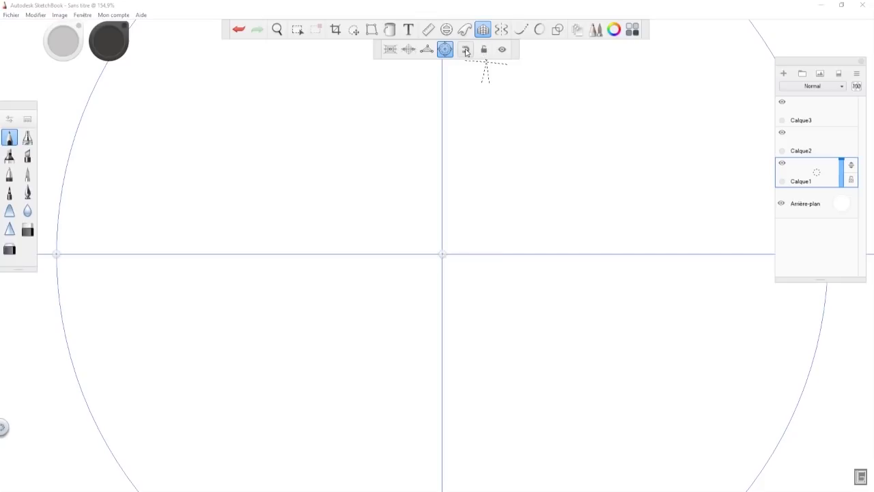
Step: Shift the fisheye centre down and to the left and, with perspective snapping off, draw loose strokes outward around it
{"action": "mouse_move", "coordinate": [443, 254]}
{"action": "left_mouse_down"}
{"action": "mouse_move", "coordinate": [513, 199]}
{"action": "mouse_move", "coordinate": [383, 294]}
{"action": "left_mouse_up"}
{"action": "mouse_move", "coordinate": [420, 260]}
{"action": "left_mouse_down"}
{"action": "mouse_move", "coordinate": [595, 129]}
{"action": "mouse_move", "coordinate": [619, 157]}
{"action": "left_mouse_up"}
{"action": "mouse_move", "coordinate": [515, 254]}
{"action": "left_mouse_down"}
{"action": "mouse_move", "coordinate": [433, 279]}
{"action": "mouse_move", "coordinate": [702, 217]}
{"action": "left_mouse_up"}
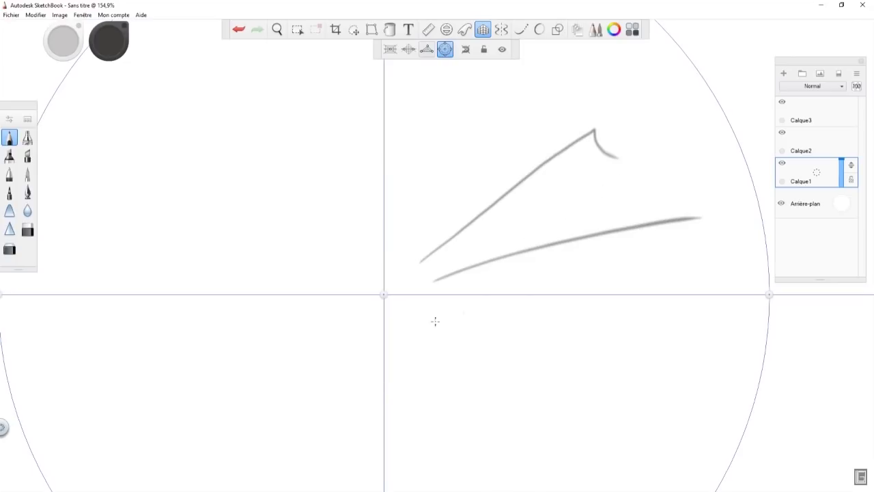
{"action": "left_click_drag", "start_coordinate": [425, 326], "coordinate": [641, 365]}
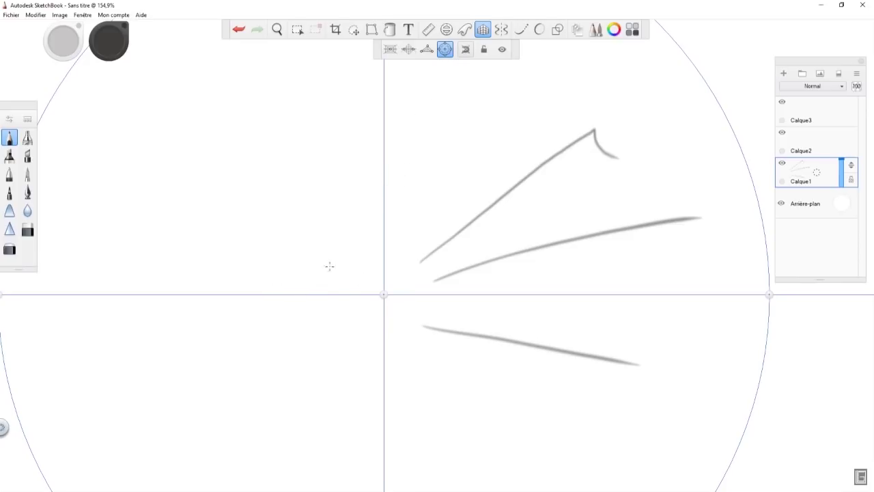
{"action": "left_click_drag", "start_coordinate": [371, 279], "coordinate": [249, 126]}
{"action": "left_click_drag", "start_coordinate": [315, 276], "coordinate": [137, 192]}
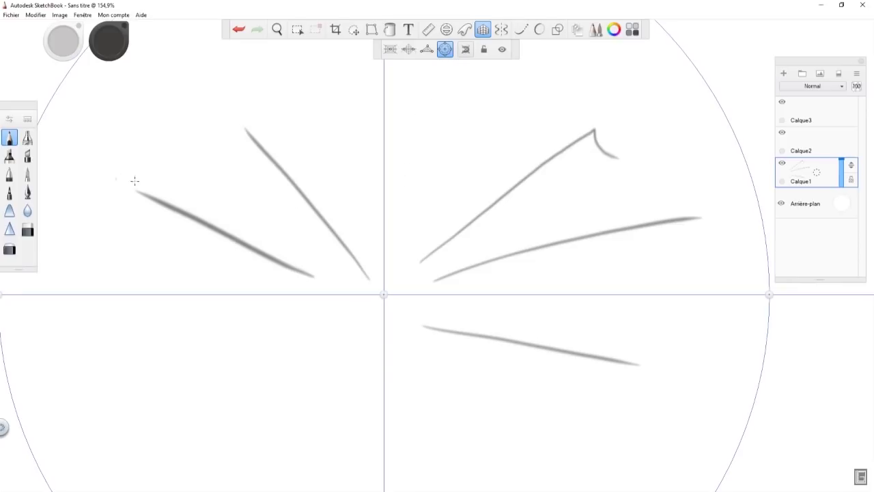
{"action": "left_click_drag", "start_coordinate": [334, 333], "coordinate": [161, 411]}
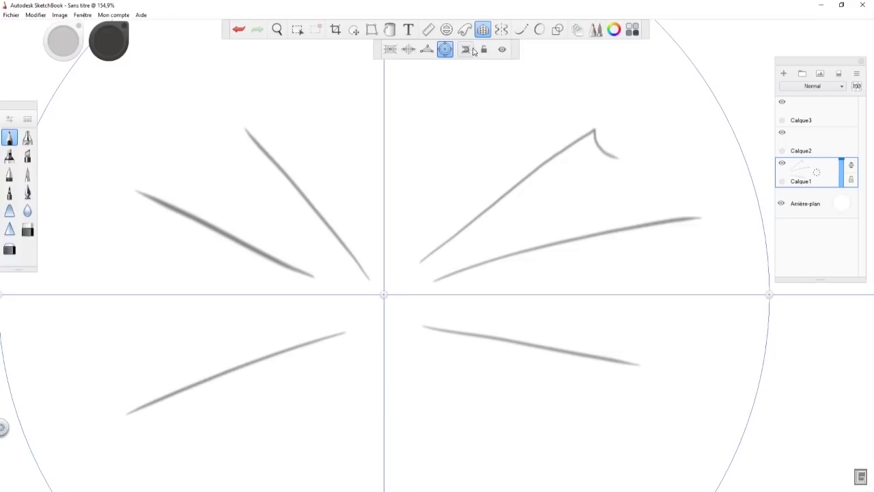
Step: Turn perspective snapping back on and draw five guided lines radiating from the fisheye centre
{"action": "left_click_drag", "start_coordinate": [362, 327], "coordinate": [276, 463]}
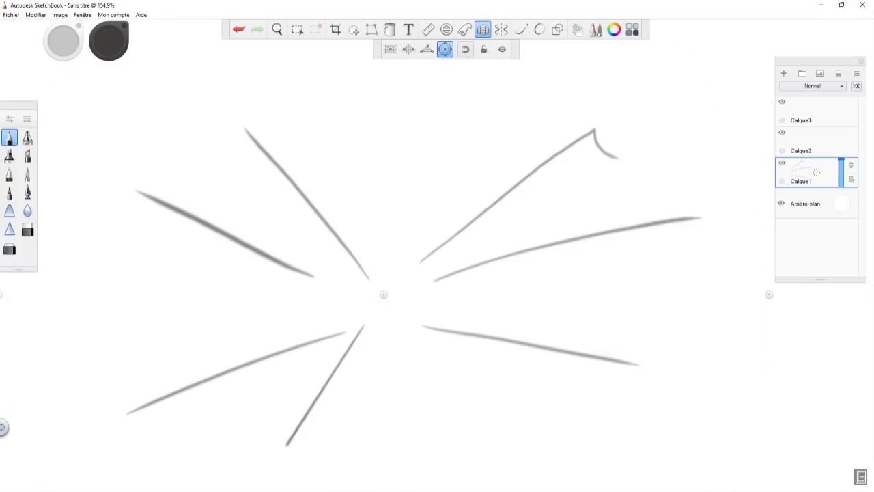
{"action": "left_click_drag", "start_coordinate": [328, 318], "coordinate": [99, 307]}
{"action": "left_click_drag", "start_coordinate": [408, 266], "coordinate": [532, 122]}
{"action": "left_click_drag", "start_coordinate": [345, 268], "coordinate": [159, 145]}
{"action": "left_click_drag", "start_coordinate": [426, 327], "coordinate": [565, 445]}
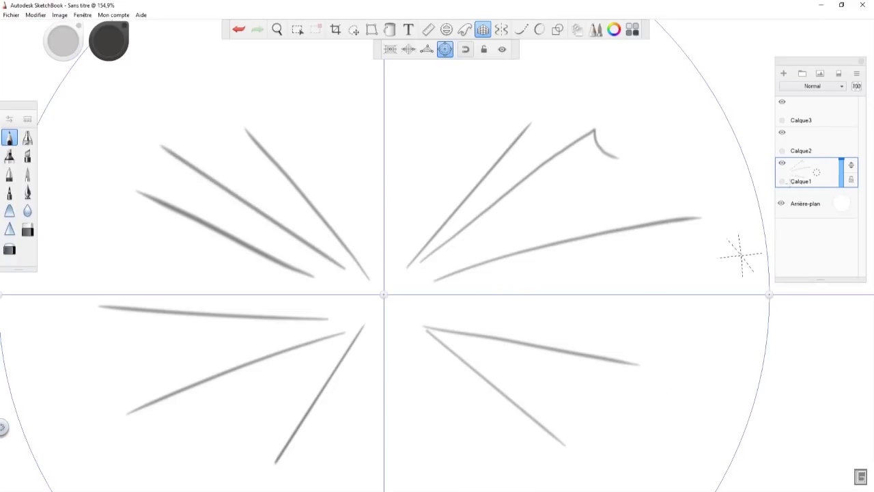
Step: Clear the Calque1 layer and replace the perspective guide with symmetry about a vertical axis
{"action": "left_click", "coordinate": [840, 74]}
{"action": "left_click", "coordinate": [483, 31]}
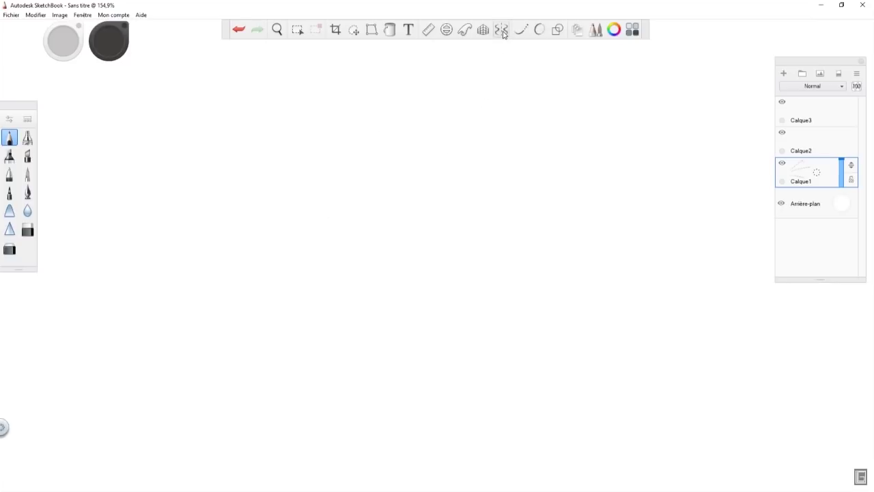
{"action": "left_click", "coordinate": [502, 31]}
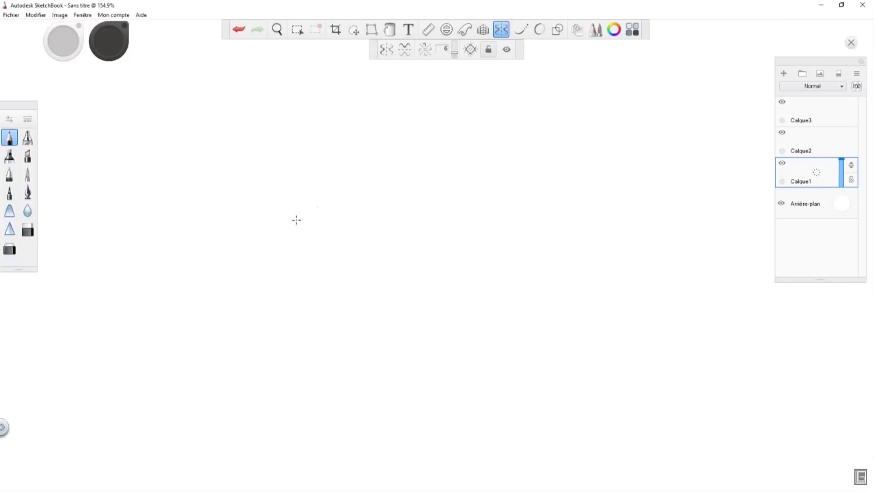
{"action": "left_click", "coordinate": [387, 50]}
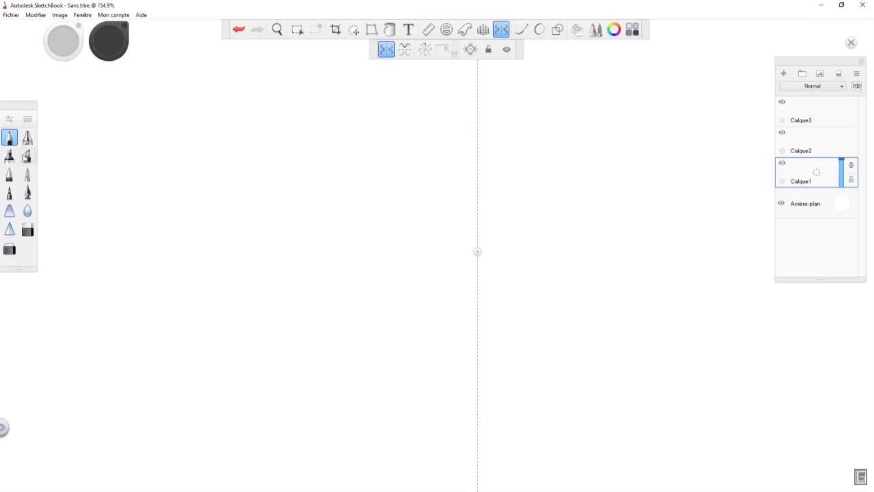
Step: Ink a mirrored head outline with a pen brush, adding pointed ears, frowning brows and narrow eyes
{"action": "left_click", "coordinate": [9, 192]}
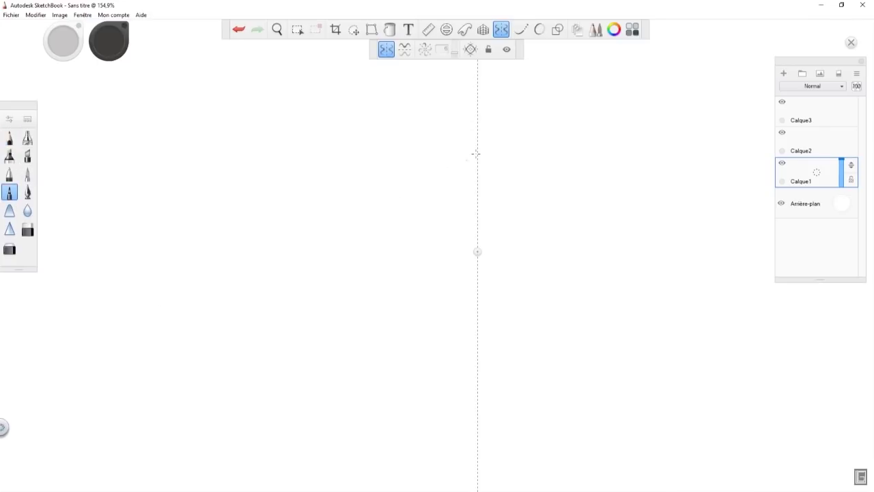
{"action": "mouse_move", "coordinate": [476, 163]}
{"action": "left_mouse_down"}
{"action": "mouse_move", "coordinate": [437, 181]}
{"action": "mouse_move", "coordinate": [417, 311]}
{"action": "mouse_move", "coordinate": [421, 368]}
{"action": "mouse_move", "coordinate": [463, 410]}
{"action": "left_mouse_up"}
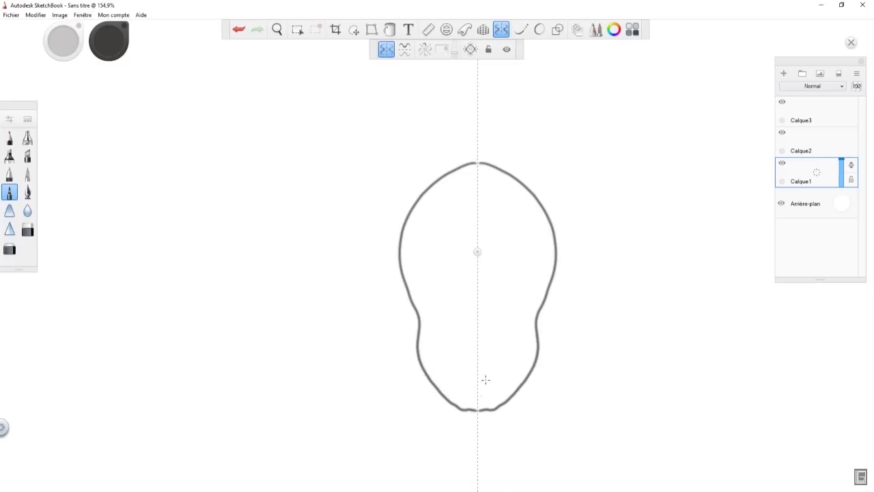
{"action": "mouse_move", "coordinate": [400, 268]}
{"action": "left_mouse_down"}
{"action": "mouse_move", "coordinate": [379, 272]}
{"action": "mouse_move", "coordinate": [416, 339]}
{"action": "left_mouse_up"}
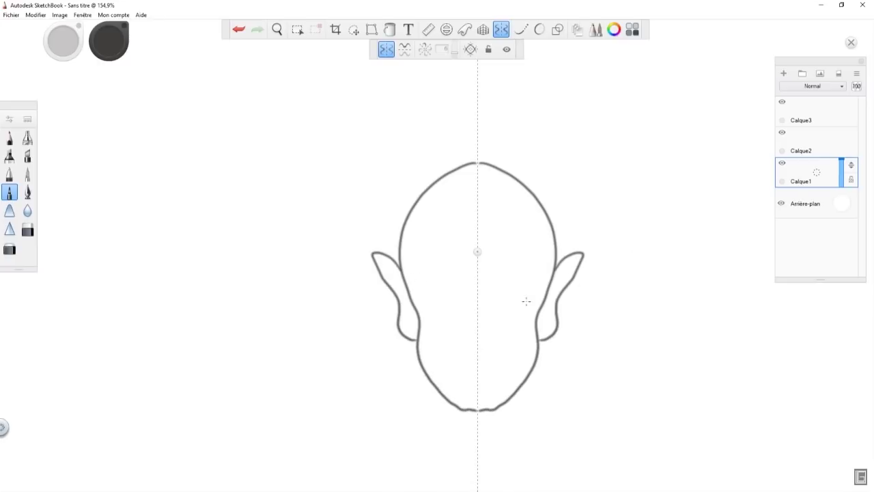
{"action": "mouse_move", "coordinate": [418, 271]}
{"action": "left_mouse_down"}
{"action": "mouse_move", "coordinate": [477, 309]}
{"action": "mouse_move", "coordinate": [463, 313]}
{"action": "left_mouse_up"}
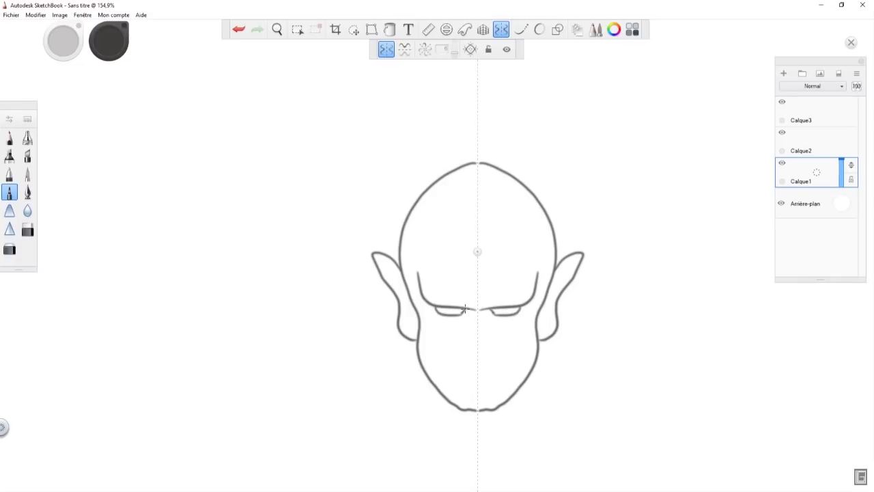
Step: Draw the mirrored mouth and nose, and add pupils, forehead lines, antennae and inner ear details
{"action": "left_click_drag", "start_coordinate": [456, 364], "coordinate": [480, 363]}
{"action": "left_click_drag", "start_coordinate": [483, 327], "coordinate": [482, 351]}
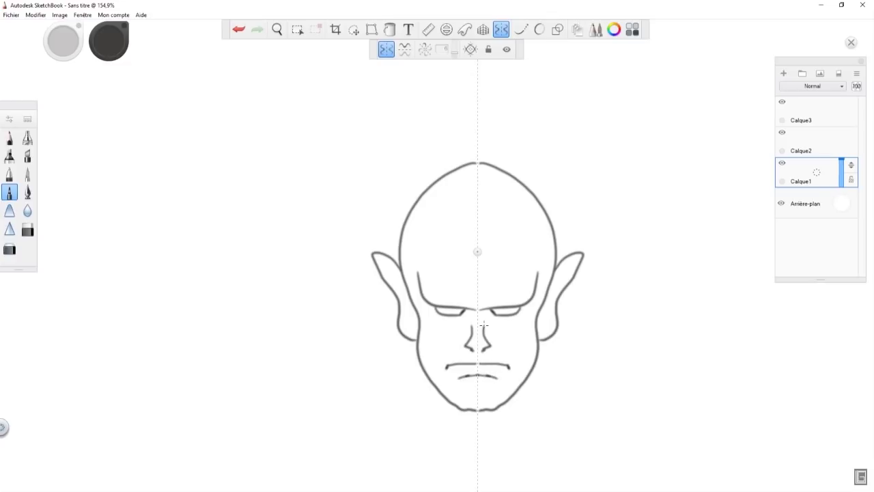
{"action": "mouse_move", "coordinate": [532, 252]}
{"action": "left_mouse_down"}
{"action": "mouse_move", "coordinate": [521, 203]}
{"action": "mouse_move", "coordinate": [533, 168]}
{"action": "left_mouse_up"}
{"action": "left_click_drag", "start_coordinate": [544, 315], "coordinate": [575, 260]}
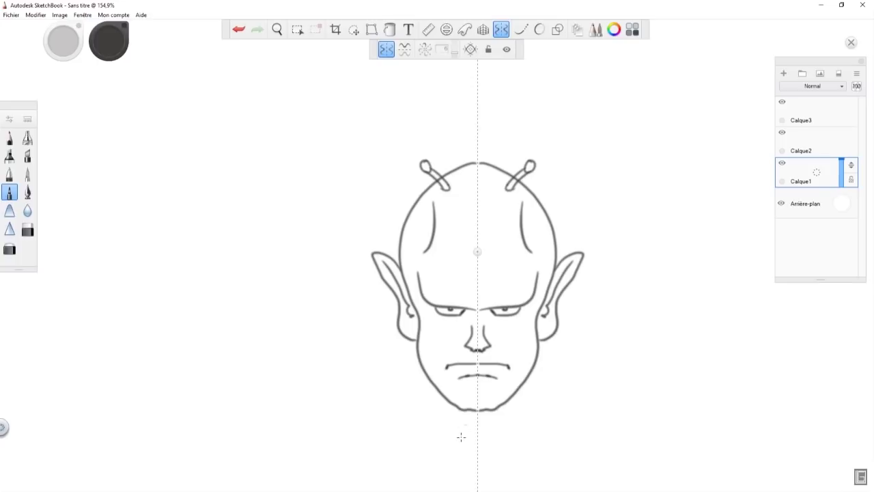
Step: Add mirrored cheek folds, neck and shoulder lines, and small anger marks on the forehead
{"action": "left_click_drag", "start_coordinate": [501, 349], "coordinate": [518, 360]}
{"action": "left_click_drag", "start_coordinate": [413, 356], "coordinate": [400, 441]}
{"action": "left_click_drag", "start_coordinate": [417, 367], "coordinate": [350, 429]}
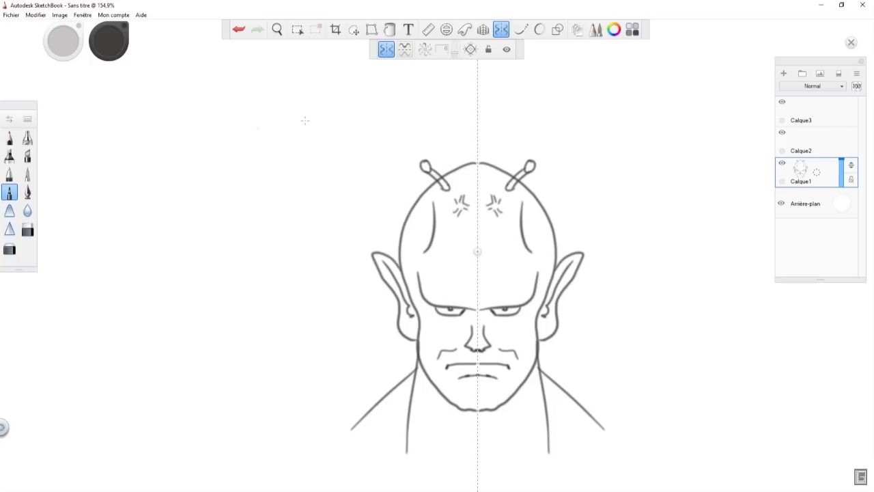
Step: Turn symmetry off, erase the anger mark on the right half of the forehead, and turn symmetry back on
{"action": "left_click", "coordinate": [503, 30]}
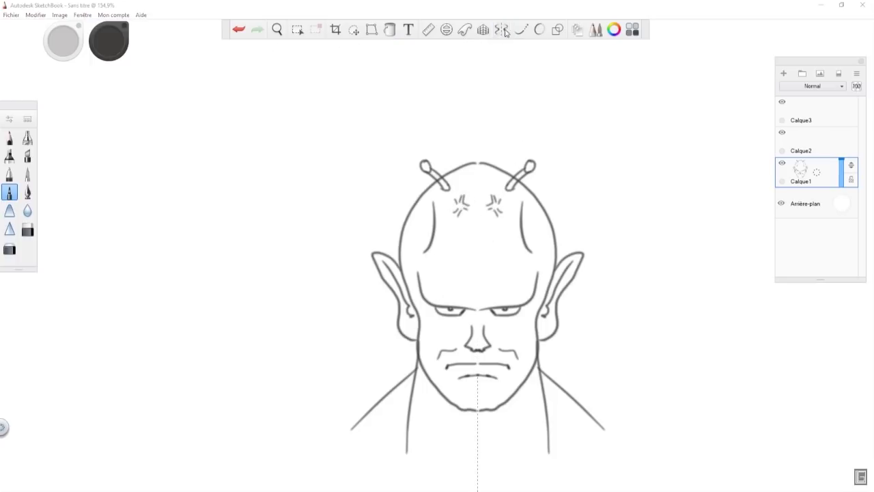
{"action": "left_click", "coordinate": [28, 229]}
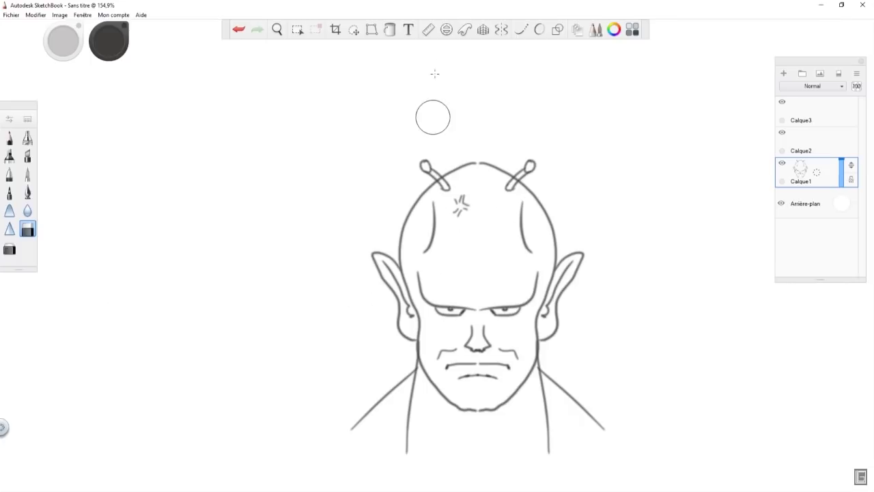
{"action": "left_click", "coordinate": [502, 29]}
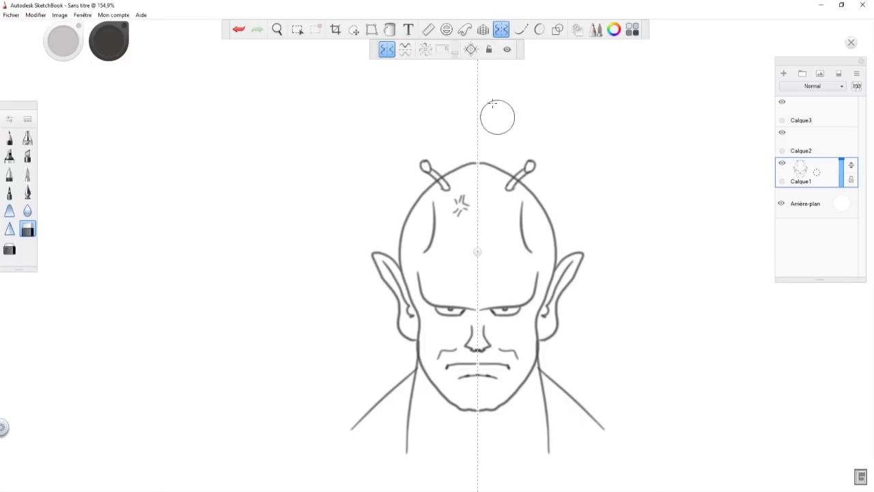
Step: Slide the symmetry axis handle along its line to just above the brows, and darken the head's sides with mirrored pencil strokes
{"action": "left_click", "coordinate": [10, 137]}
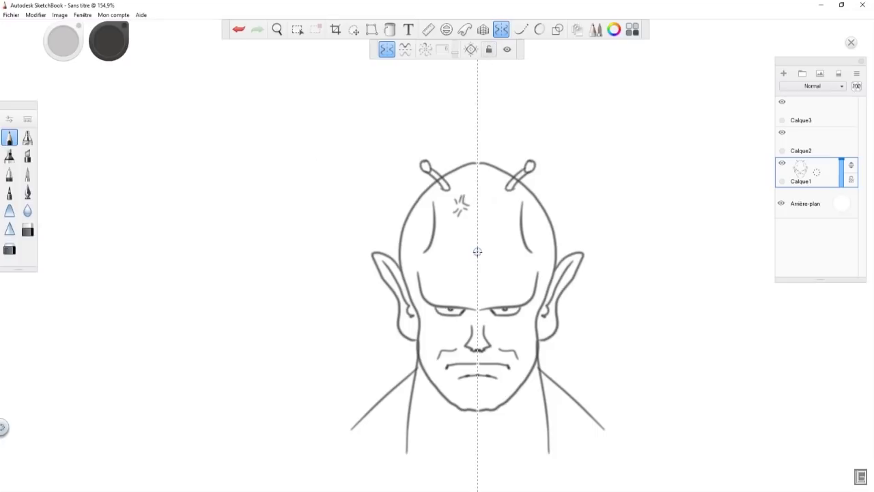
{"action": "left_click_drag", "start_coordinate": [477, 252], "coordinate": [476, 149]}
{"action": "left_click_drag", "start_coordinate": [477, 256], "coordinate": [476, 278]}
{"action": "mouse_move", "coordinate": [556, 254]}
{"action": "left_mouse_down"}
{"action": "mouse_move", "coordinate": [551, 220]}
{"action": "mouse_move", "coordinate": [551, 284]}
{"action": "left_mouse_up"}
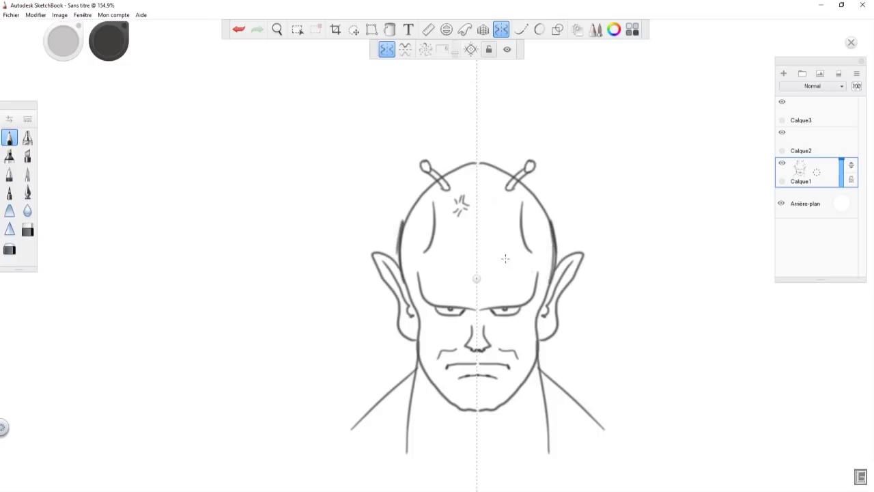
Step: Lock the symmetry axis and scribble large mirrored loops and wavy curves across the whole face drawing
{"action": "left_click", "coordinate": [489, 51]}
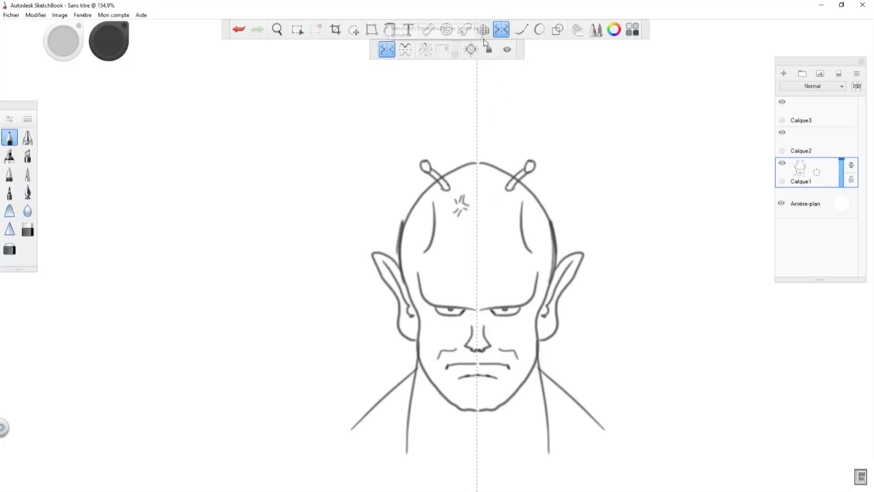
{"action": "mouse_move", "coordinate": [476, 110]}
{"action": "left_mouse_down"}
{"action": "mouse_move", "coordinate": [498, 107]}
{"action": "mouse_move", "coordinate": [311, 149]}
{"action": "mouse_move", "coordinate": [219, 205]}
{"action": "mouse_move", "coordinate": [239, 288]}
{"action": "mouse_move", "coordinate": [380, 310]}
{"action": "mouse_move", "coordinate": [274, 312]}
{"action": "mouse_move", "coordinate": [349, 351]}
{"action": "mouse_move", "coordinate": [330, 337]}
{"action": "mouse_move", "coordinate": [361, 385]}
{"action": "mouse_move", "coordinate": [272, 398]}
{"action": "mouse_move", "coordinate": [471, 405]}
{"action": "mouse_move", "coordinate": [266, 416]}
{"action": "mouse_move", "coordinate": [480, 429]}
{"action": "mouse_move", "coordinate": [190, 399]}
{"action": "mouse_move", "coordinate": [357, 300]}
{"action": "mouse_move", "coordinate": [316, 241]}
{"action": "mouse_move", "coordinate": [287, 234]}
{"action": "mouse_move", "coordinate": [294, 195]}
{"action": "mouse_move", "coordinate": [435, 199]}
{"action": "mouse_move", "coordinate": [291, 194]}
{"action": "mouse_move", "coordinate": [266, 152]}
{"action": "left_mouse_up"}
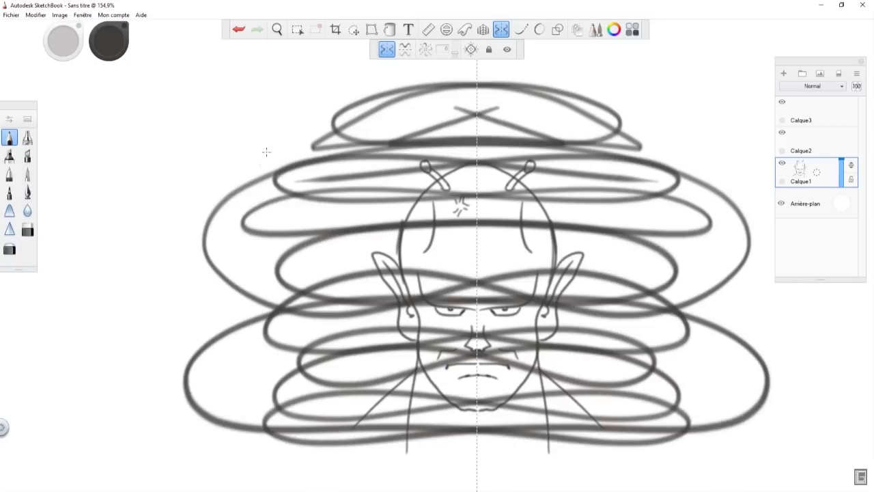
{"action": "mouse_move", "coordinate": [193, 153]}
{"action": "left_mouse_down"}
{"action": "mouse_move", "coordinate": [205, 132]}
{"action": "mouse_move", "coordinate": [299, 103]}
{"action": "mouse_move", "coordinate": [398, 87]}
{"action": "left_mouse_up"}
{"action": "mouse_move", "coordinate": [168, 198]}
{"action": "left_mouse_down"}
{"action": "mouse_move", "coordinate": [335, 136]}
{"action": "mouse_move", "coordinate": [374, 106]}
{"action": "mouse_move", "coordinate": [234, 140]}
{"action": "mouse_move", "coordinate": [179, 321]}
{"action": "mouse_move", "coordinate": [202, 409]}
{"action": "mouse_move", "coordinate": [471, 342]}
{"action": "mouse_move", "coordinate": [123, 356]}
{"action": "mouse_move", "coordinate": [574, 320]}
{"action": "left_mouse_up"}
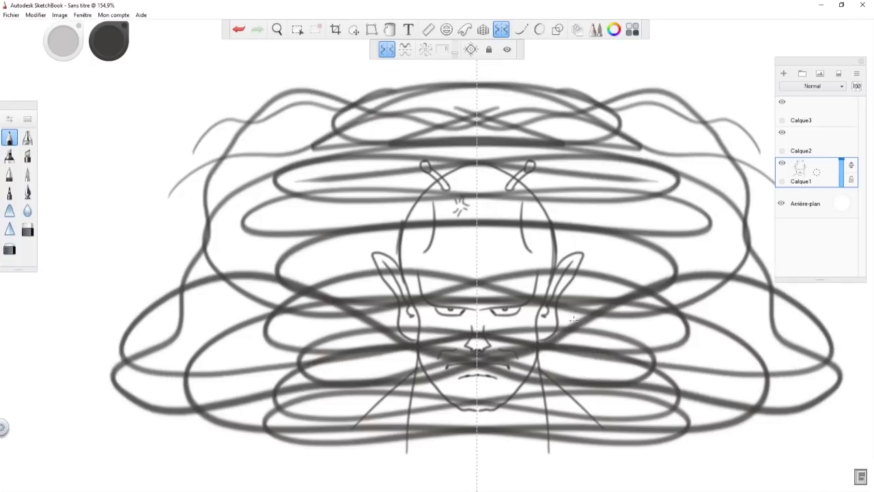
Step: Clear the layer and draw a pagoda's mirrored roof lines with strokes stopping at the centre line
{"action": "left_click", "coordinate": [839, 73]}
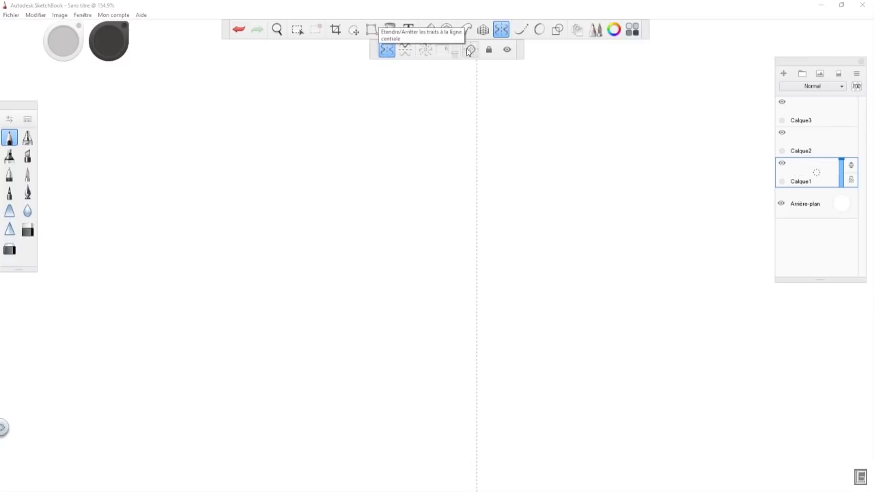
{"action": "mouse_move", "coordinate": [291, 261]}
{"action": "left_mouse_down"}
{"action": "mouse_move", "coordinate": [384, 230]}
{"action": "mouse_move", "coordinate": [476, 225]}
{"action": "left_mouse_up"}
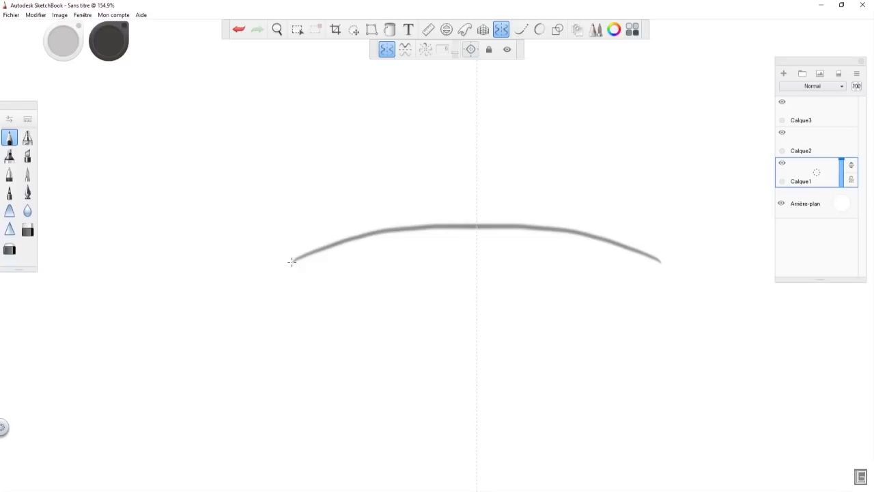
{"action": "left_click_drag", "start_coordinate": [324, 204], "coordinate": [476, 157]}
{"action": "left_click_drag", "start_coordinate": [319, 175], "coordinate": [477, 124]}
{"action": "mouse_move", "coordinate": [375, 179]}
{"action": "left_mouse_down"}
{"action": "mouse_move", "coordinate": [477, 146]}
{"action": "mouse_move", "coordinate": [477, 185]}
{"action": "left_mouse_up"}
{"action": "mouse_move", "coordinate": [476, 252]}
{"action": "left_mouse_down"}
{"action": "mouse_move", "coordinate": [422, 266]}
{"action": "mouse_move", "coordinate": [477, 305]}
{"action": "left_mouse_up"}
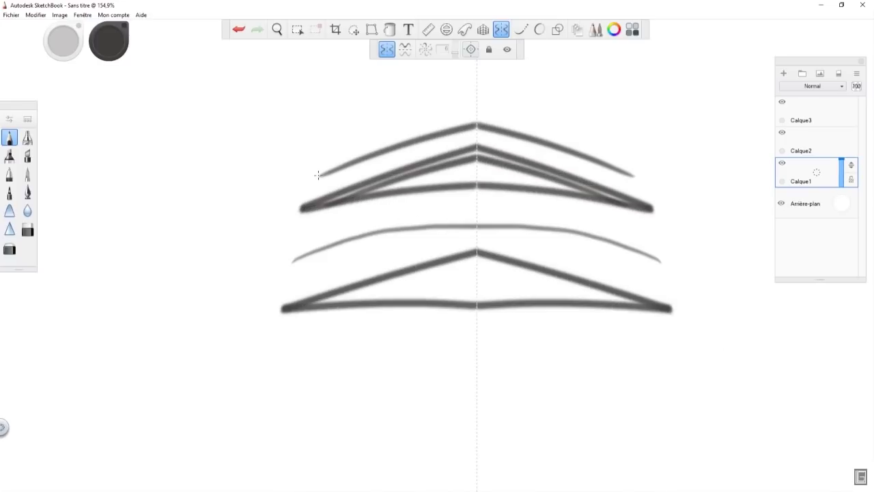
Step: Draw the pagoda's top turret, storey walls, ground line and framed doorway, with a small pot on each side
{"action": "mouse_move", "coordinate": [461, 125]}
{"action": "left_mouse_down"}
{"action": "mouse_move", "coordinate": [476, 82]}
{"action": "mouse_move", "coordinate": [470, 122]}
{"action": "left_mouse_up"}
{"action": "mouse_move", "coordinate": [385, 150]}
{"action": "left_mouse_down"}
{"action": "mouse_move", "coordinate": [386, 179]}
{"action": "mouse_move", "coordinate": [355, 280]}
{"action": "left_mouse_up"}
{"action": "mouse_move", "coordinate": [336, 309]}
{"action": "left_mouse_down"}
{"action": "mouse_move", "coordinate": [335, 410]}
{"action": "mouse_move", "coordinate": [260, 436]}
{"action": "mouse_move", "coordinate": [476, 418]}
{"action": "mouse_move", "coordinate": [452, 358]}
{"action": "mouse_move", "coordinate": [478, 351]}
{"action": "left_mouse_up"}
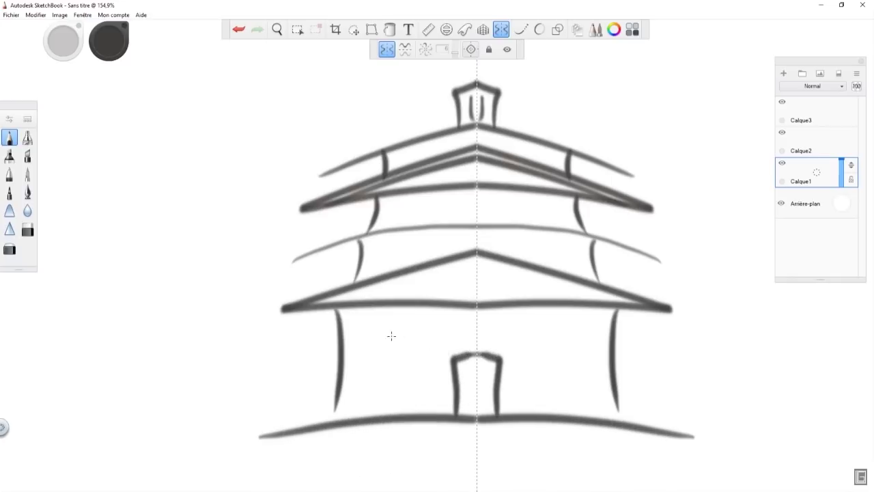
{"action": "mouse_move", "coordinate": [358, 414]}
{"action": "left_mouse_down"}
{"action": "mouse_move", "coordinate": [373, 404]}
{"action": "mouse_move", "coordinate": [367, 399]}
{"action": "left_mouse_up"}
{"action": "mouse_move", "coordinate": [436, 348]}
{"action": "left_mouse_down"}
{"action": "mouse_move", "coordinate": [432, 411]}
{"action": "mouse_move", "coordinate": [430, 341]}
{"action": "mouse_move", "coordinate": [476, 342]}
{"action": "left_mouse_up"}
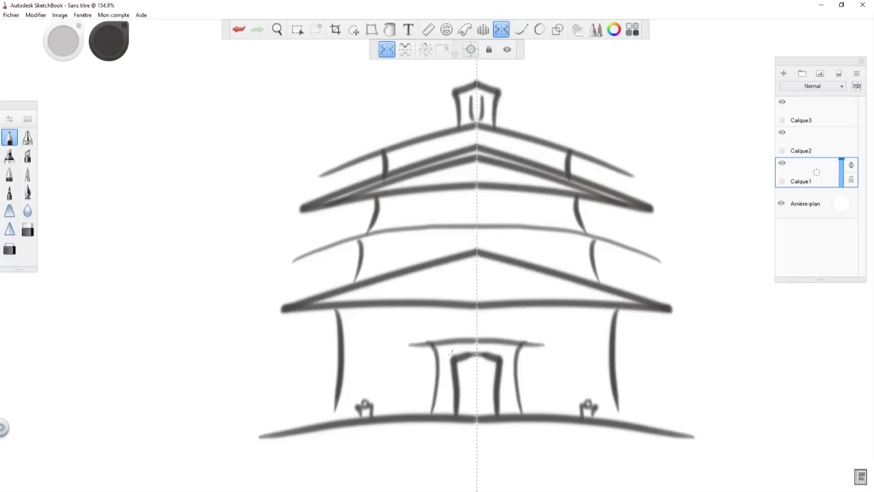
Step: Reinforce the door lintel and roof edges, and add the turret's roof and opening and the upper-storey windows
{"action": "left_click_drag", "start_coordinate": [414, 340], "coordinate": [478, 337]}
{"action": "left_click_drag", "start_coordinate": [311, 301], "coordinate": [477, 247]}
{"action": "mouse_move", "coordinate": [453, 121]}
{"action": "left_mouse_down"}
{"action": "mouse_move", "coordinate": [444, 90]}
{"action": "mouse_move", "coordinate": [476, 75]}
{"action": "left_mouse_up"}
{"action": "mouse_move", "coordinate": [409, 224]}
{"action": "left_mouse_down"}
{"action": "mouse_move", "coordinate": [409, 203]}
{"action": "mouse_move", "coordinate": [446, 224]}
{"action": "left_mouse_up"}
{"action": "mouse_move", "coordinate": [405, 258]}
{"action": "left_mouse_down"}
{"action": "mouse_move", "coordinate": [430, 248]}
{"action": "mouse_move", "coordinate": [432, 258]}
{"action": "left_mouse_up"}
{"action": "left_click_drag", "start_coordinate": [474, 101], "coordinate": [476, 95]}
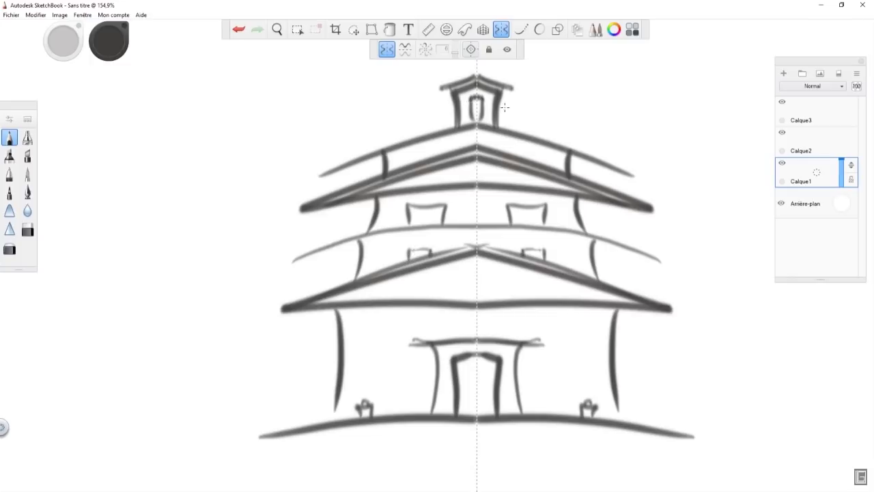
Step: Add mirrored ornaments on the upper roof, planted trees beside the ground floor, and ground and hill contours
{"action": "mouse_move", "coordinate": [541, 131]}
{"action": "left_mouse_down"}
{"action": "mouse_move", "coordinate": [543, 110]}
{"action": "mouse_move", "coordinate": [553, 142]}
{"action": "left_mouse_up"}
{"action": "mouse_move", "coordinate": [261, 437]}
{"action": "left_mouse_down"}
{"action": "mouse_move", "coordinate": [260, 410]}
{"action": "mouse_move", "coordinate": [296, 422]}
{"action": "mouse_move", "coordinate": [257, 387]}
{"action": "mouse_move", "coordinate": [266, 310]}
{"action": "mouse_move", "coordinate": [287, 368]}
{"action": "mouse_move", "coordinate": [285, 400]}
{"action": "left_mouse_up"}
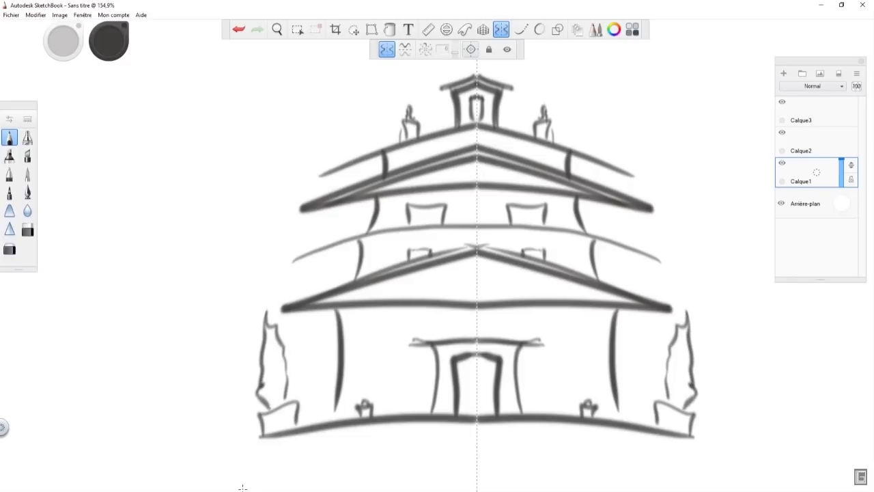
{"action": "left_click_drag", "start_coordinate": [196, 447], "coordinate": [301, 441]}
{"action": "mouse_move", "coordinate": [82, 436]}
{"action": "left_mouse_down"}
{"action": "mouse_move", "coordinate": [185, 362]}
{"action": "mouse_move", "coordinate": [234, 347]}
{"action": "mouse_move", "coordinate": [339, 341]}
{"action": "left_mouse_up"}
{"action": "left_click_drag", "start_coordinate": [171, 362], "coordinate": [306, 287]}
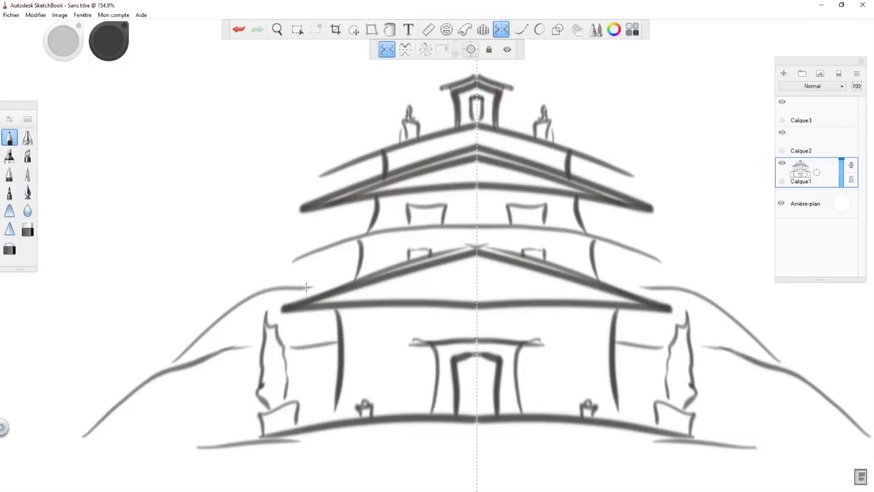
Step: Draw the mirrored distant hills on the horizon and extend the near hill line to the roof
{"action": "left_click_drag", "start_coordinate": [218, 316], "coordinate": [99, 305]}
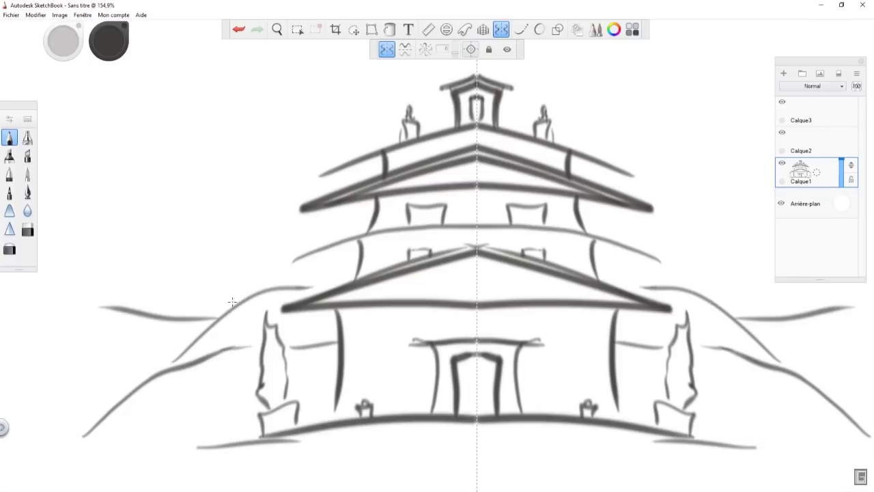
{"action": "left_click_drag", "start_coordinate": [156, 308], "coordinate": [219, 295]}
{"action": "mouse_move", "coordinate": [714, 304]}
{"action": "left_mouse_down"}
{"action": "mouse_move", "coordinate": [780, 298]}
{"action": "mouse_move", "coordinate": [820, 310]}
{"action": "left_mouse_up"}
{"action": "left_click_drag", "start_coordinate": [308, 288], "coordinate": [324, 290]}
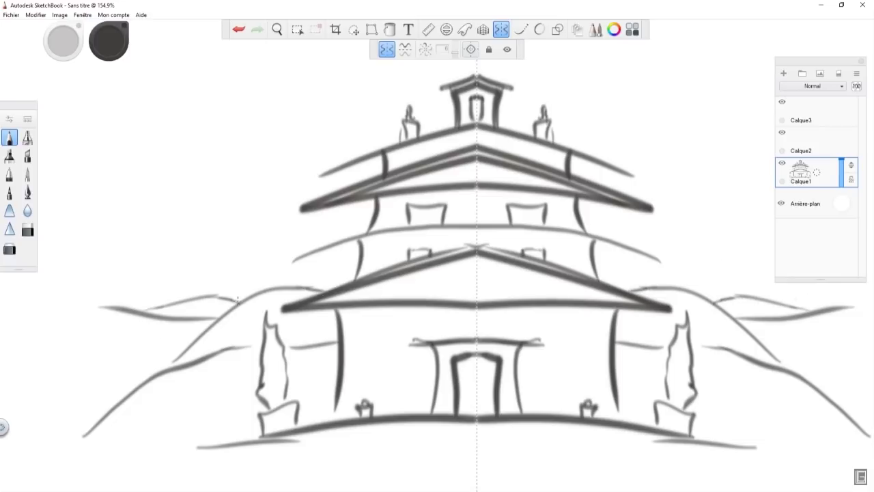
Step: Go over the distant and near hill contours with darker pencil strokes up to the pagoda's lower roof
{"action": "left_click_drag", "start_coordinate": [237, 298], "coordinate": [159, 305]}
{"action": "mouse_move", "coordinate": [219, 318]}
{"action": "left_mouse_down"}
{"action": "mouse_move", "coordinate": [158, 321]}
{"action": "mouse_move", "coordinate": [69, 306]}
{"action": "left_mouse_up"}
{"action": "mouse_move", "coordinate": [164, 320]}
{"action": "left_mouse_down"}
{"action": "mouse_move", "coordinate": [215, 315]}
{"action": "mouse_move", "coordinate": [67, 307]}
{"action": "left_mouse_up"}
{"action": "mouse_move", "coordinate": [327, 288]}
{"action": "left_mouse_down"}
{"action": "mouse_move", "coordinate": [294, 289]}
{"action": "mouse_move", "coordinate": [186, 342]}
{"action": "left_mouse_up"}
{"action": "mouse_move", "coordinate": [220, 304]}
{"action": "left_mouse_down"}
{"action": "mouse_move", "coordinate": [242, 300]}
{"action": "mouse_move", "coordinate": [149, 306]}
{"action": "left_mouse_up"}
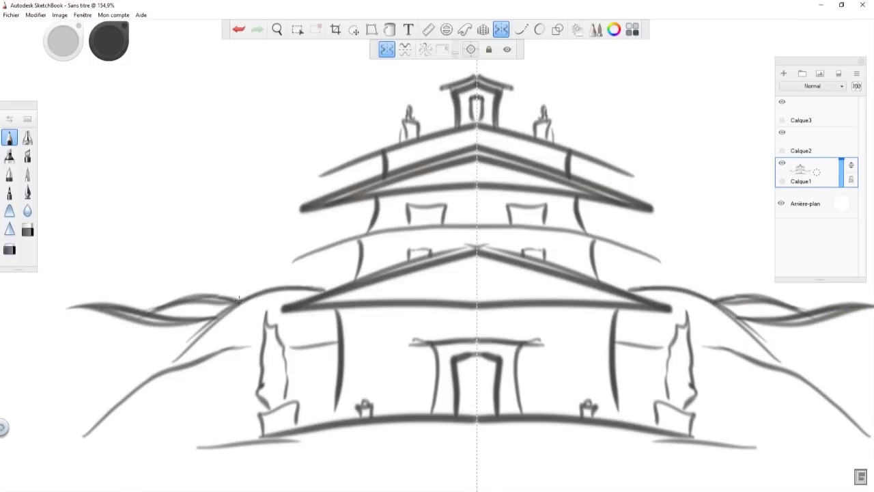
{"action": "left_click_drag", "start_coordinate": [239, 301], "coordinate": [146, 312]}
{"action": "mouse_move", "coordinate": [236, 300]}
{"action": "left_mouse_down"}
{"action": "mouse_move", "coordinate": [154, 376]}
{"action": "mouse_move", "coordinate": [293, 282]}
{"action": "mouse_move", "coordinate": [336, 294]}
{"action": "left_mouse_up"}
{"action": "left_click_drag", "start_coordinate": [640, 288], "coordinate": [613, 280]}
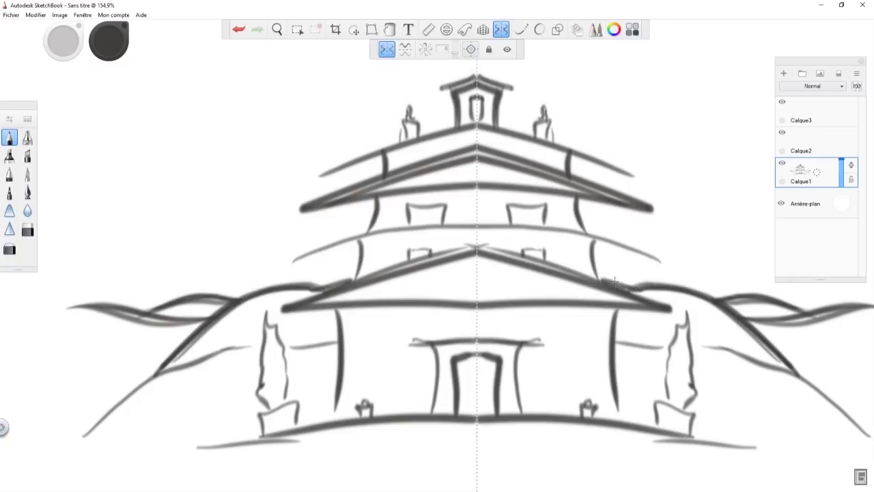
Step: Sketch mirrored cloud outlines in the sky around the upper part of the pagoda
{"action": "mouse_move", "coordinate": [62, 139]}
{"action": "left_mouse_down"}
{"action": "mouse_move", "coordinate": [130, 119]}
{"action": "mouse_move", "coordinate": [288, 129]}
{"action": "mouse_move", "coordinate": [268, 147]}
{"action": "mouse_move", "coordinate": [280, 157]}
{"action": "mouse_move", "coordinate": [180, 180]}
{"action": "mouse_move", "coordinate": [86, 183]}
{"action": "left_mouse_up"}
{"action": "mouse_move", "coordinate": [295, 116]}
{"action": "left_mouse_down"}
{"action": "mouse_move", "coordinate": [273, 120]}
{"action": "mouse_move", "coordinate": [402, 102]}
{"action": "left_mouse_up"}
{"action": "mouse_move", "coordinate": [367, 100]}
{"action": "left_mouse_down"}
{"action": "mouse_move", "coordinate": [426, 74]}
{"action": "mouse_move", "coordinate": [255, 146]}
{"action": "left_mouse_up"}
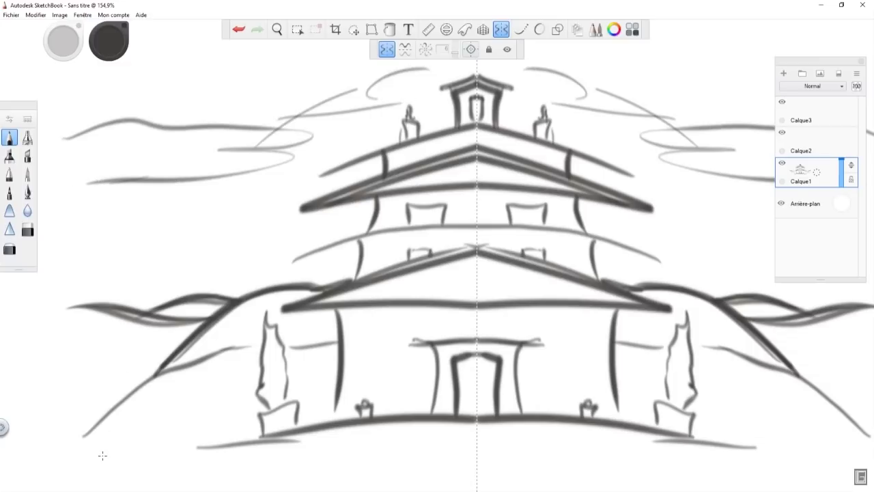
Step: Clear the layer, add symmetry about the horizontal axis, and draw the outline of a four-way mirrored ornament
{"action": "left_click", "coordinate": [840, 74]}
{"action": "left_click", "coordinate": [405, 50]}
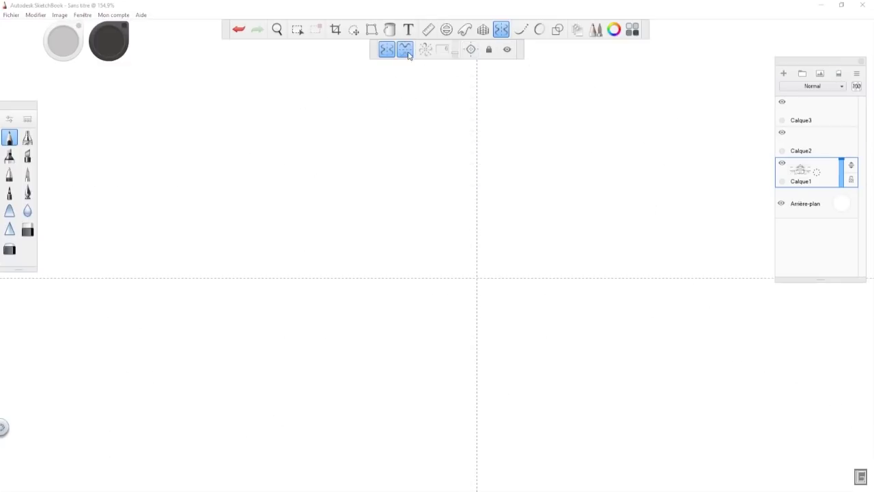
{"action": "left_click_drag", "start_coordinate": [321, 277], "coordinate": [477, 242]}
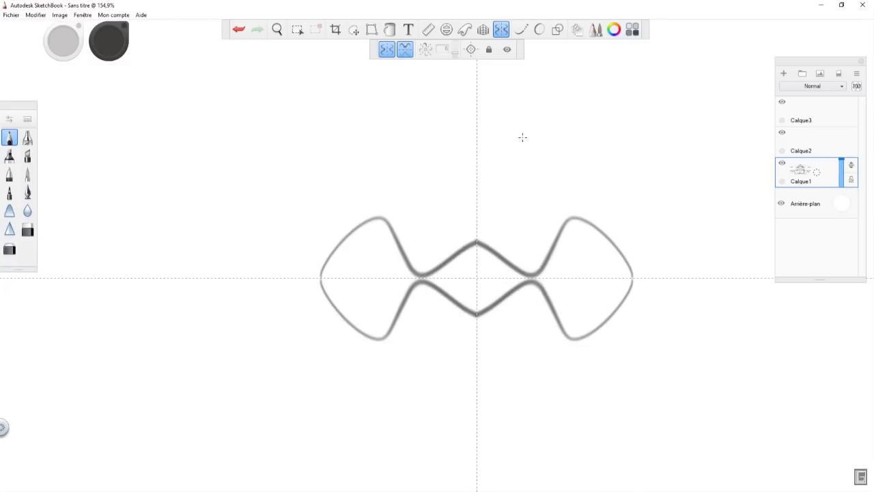
{"action": "left_click_drag", "start_coordinate": [478, 129], "coordinate": [522, 137]}
{"action": "mouse_move", "coordinate": [431, 132]}
{"action": "left_mouse_down"}
{"action": "mouse_move", "coordinate": [412, 164]}
{"action": "mouse_move", "coordinate": [404, 278]}
{"action": "left_mouse_up"}
Step: Draw inner curves in the ornament's four lobes and long wavy arms extending from its sides
{"action": "left_click", "coordinate": [470, 156]}
{"action": "left_click_drag", "start_coordinate": [469, 156], "coordinate": [470, 206]}
{"action": "left_click_drag", "start_coordinate": [372, 251], "coordinate": [379, 294]}
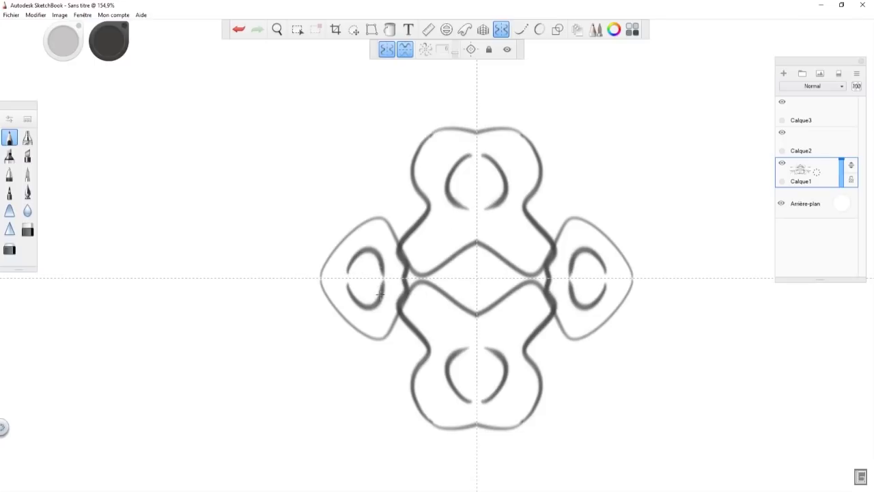
{"action": "mouse_move", "coordinate": [356, 203]}
{"action": "left_mouse_down"}
{"action": "mouse_move", "coordinate": [273, 261]}
{"action": "mouse_move", "coordinate": [168, 268]}
{"action": "left_mouse_up"}
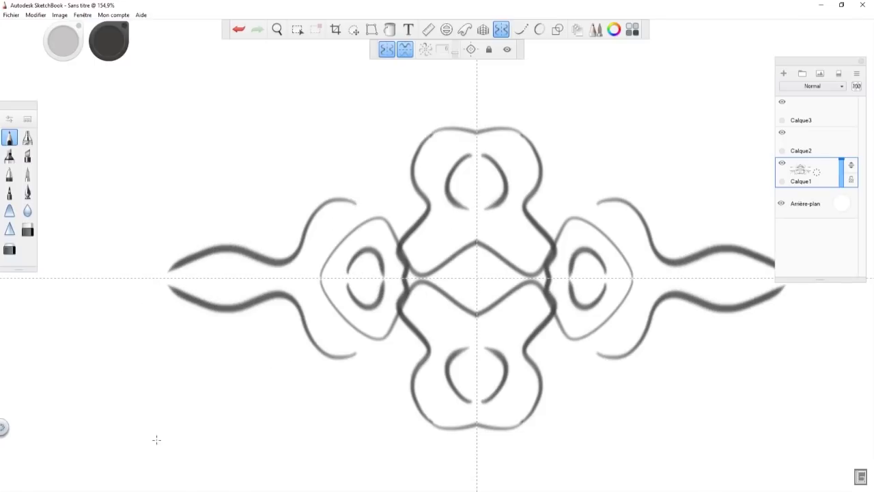
Step: Turn off symmetry about the vertical axis and draw wavy lines and a spiral mirrored only about the horizontal axis
{"action": "left_click", "coordinate": [390, 50]}
{"action": "mouse_move", "coordinate": [113, 266]}
{"action": "left_mouse_down"}
{"action": "mouse_move", "coordinate": [159, 243]}
{"action": "mouse_move", "coordinate": [266, 230]}
{"action": "left_mouse_up"}
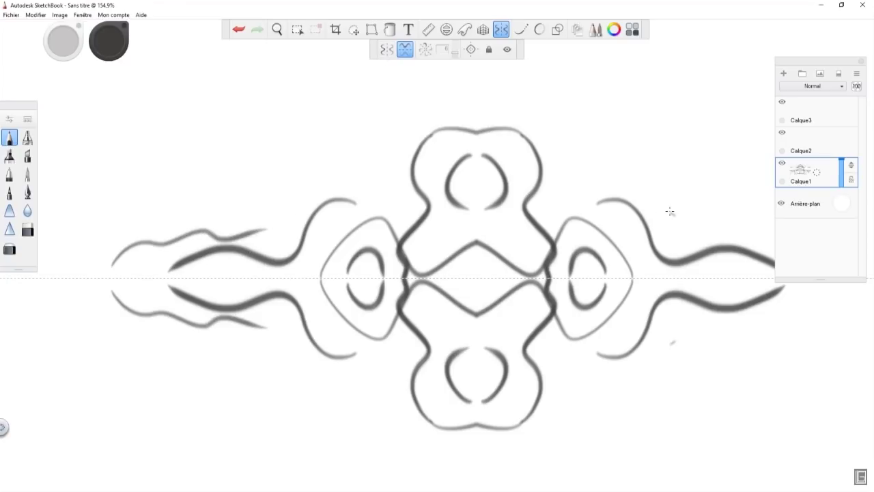
{"action": "left_click_drag", "start_coordinate": [670, 212], "coordinate": [768, 232]}
{"action": "mouse_move", "coordinate": [249, 199]}
{"action": "left_mouse_down"}
{"action": "mouse_move", "coordinate": [127, 133]}
{"action": "mouse_move", "coordinate": [179, 171]}
{"action": "mouse_move", "coordinate": [145, 181]}
{"action": "left_mouse_up"}
Step: Restore symmetry about the vertical axis, and add four-way outer curls and small curves inside the ornament's lobes
{"action": "left_click", "coordinate": [386, 49]}
{"action": "mouse_move", "coordinate": [561, 172]}
{"action": "left_mouse_down"}
{"action": "mouse_move", "coordinate": [514, 86]}
{"action": "mouse_move", "coordinate": [611, 67]}
{"action": "mouse_move", "coordinate": [624, 154]}
{"action": "left_mouse_up"}
{"action": "left_click_drag", "start_coordinate": [473, 171], "coordinate": [471, 188]}
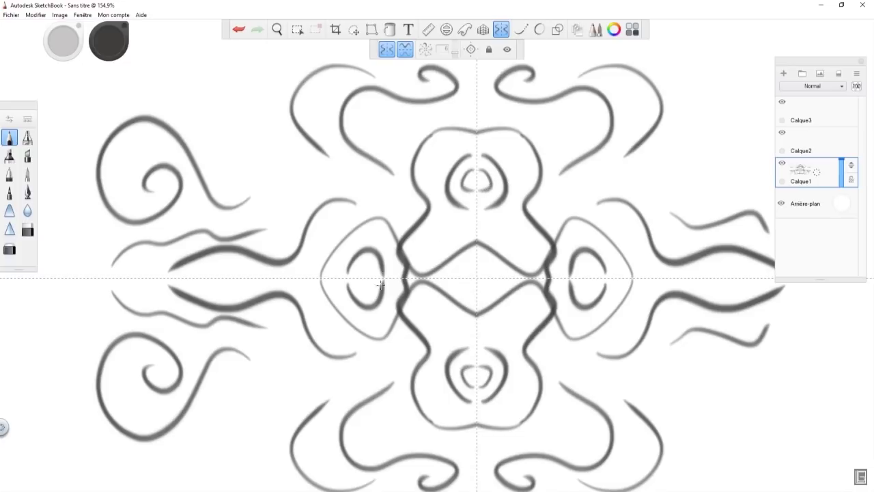
{"action": "left_click_drag", "start_coordinate": [361, 270], "coordinate": [366, 267]}
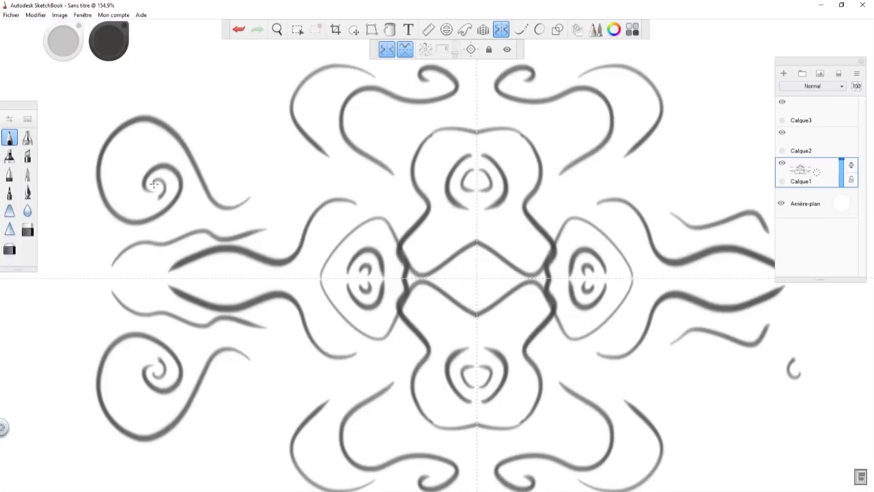
Step: Clear the layer, replace both axis symmetries with 6-sector radial symmetry, and draw arcs repeated around the centre
{"action": "left_click", "coordinate": [840, 73]}
{"action": "left_click", "coordinate": [405, 49]}
{"action": "left_click", "coordinate": [386, 49]}
{"action": "left_click", "coordinate": [425, 49]}
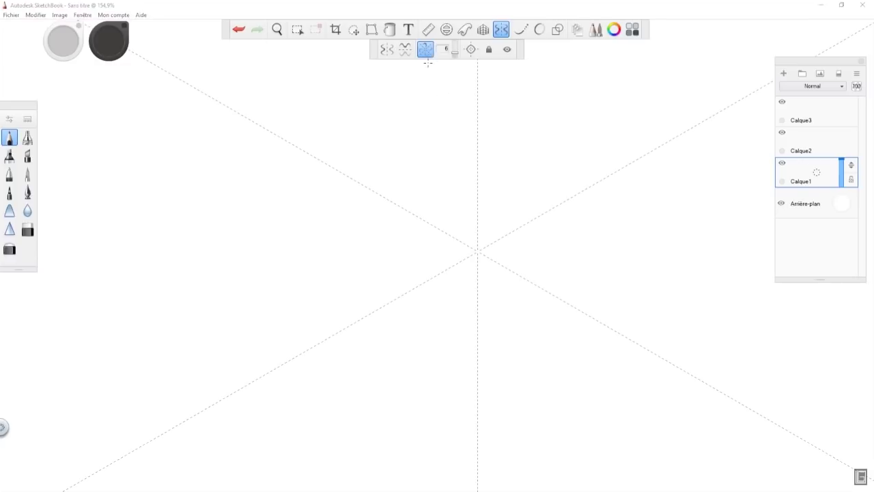
{"action": "left_click_drag", "start_coordinate": [508, 186], "coordinate": [591, 187]}
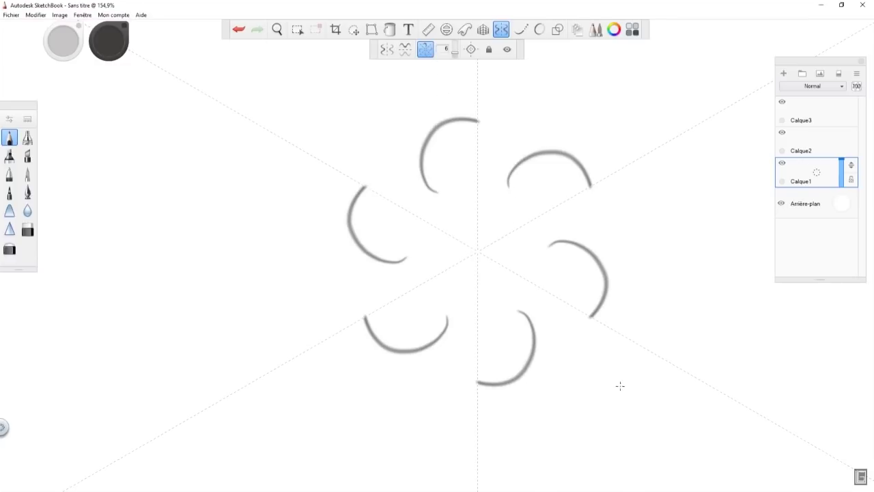
{"action": "left_click_drag", "start_coordinate": [535, 423], "coordinate": [479, 451]}
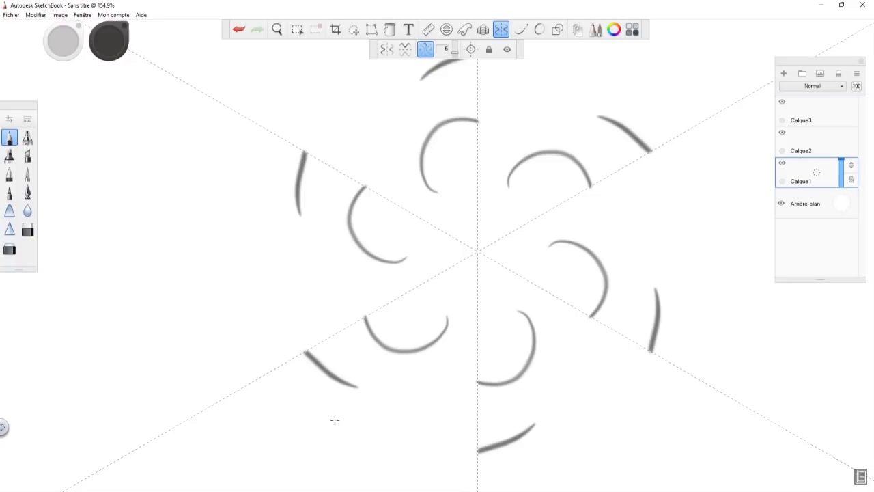
{"action": "left_click_drag", "start_coordinate": [296, 431], "coordinate": [254, 382]}
{"action": "left_click_drag", "start_coordinate": [268, 115], "coordinate": [333, 98]}
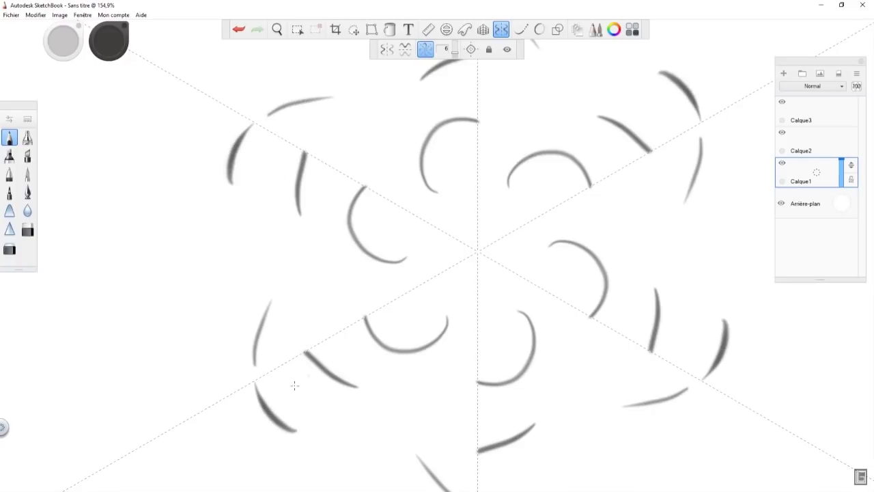
{"action": "left_click_drag", "start_coordinate": [196, 415], "coordinate": [239, 447]}
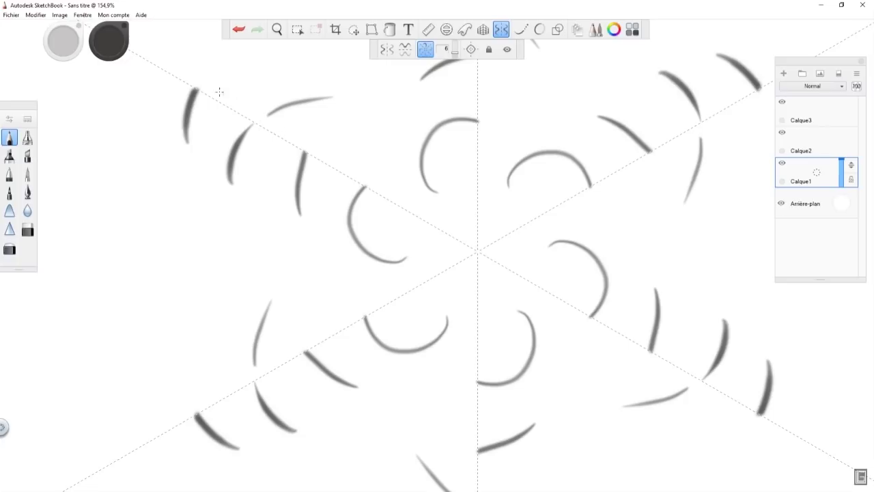
Step: Clear the layer, and hide and show the radial symmetry guide lines
{"action": "left_click", "coordinate": [839, 75]}
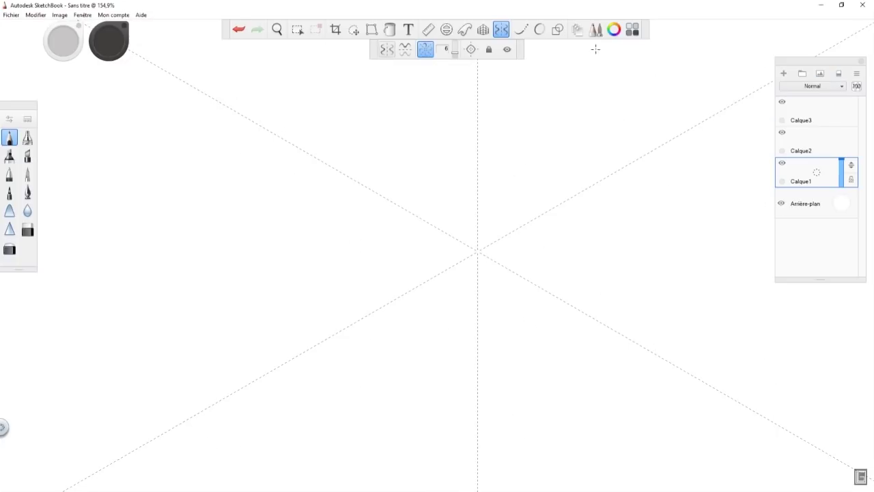
{"action": "left_click", "coordinate": [506, 51]}
{"action": "left_click", "coordinate": [507, 50]}
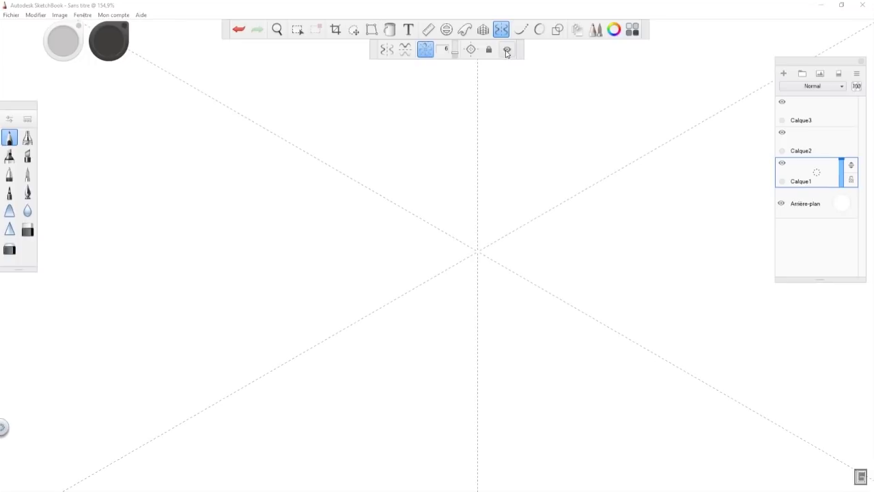
Step: Set radial symmetry to 16 sectors and draw a ring of small circles around the centre
{"action": "mouse_move", "coordinate": [455, 50]}
{"action": "left_mouse_down"}
{"action": "mouse_move", "coordinate": [458, 60]}
{"action": "mouse_move", "coordinate": [457, 41]}
{"action": "left_mouse_up"}
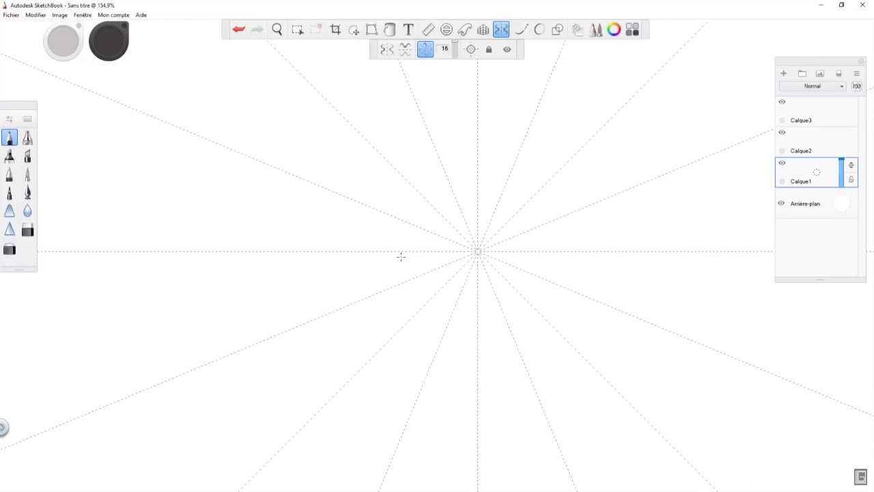
{"action": "mouse_move", "coordinate": [233, 317]}
{"action": "left_mouse_down"}
{"action": "mouse_move", "coordinate": [221, 304]}
{"action": "mouse_move", "coordinate": [250, 301]}
{"action": "mouse_move", "coordinate": [230, 302]}
{"action": "left_mouse_up"}
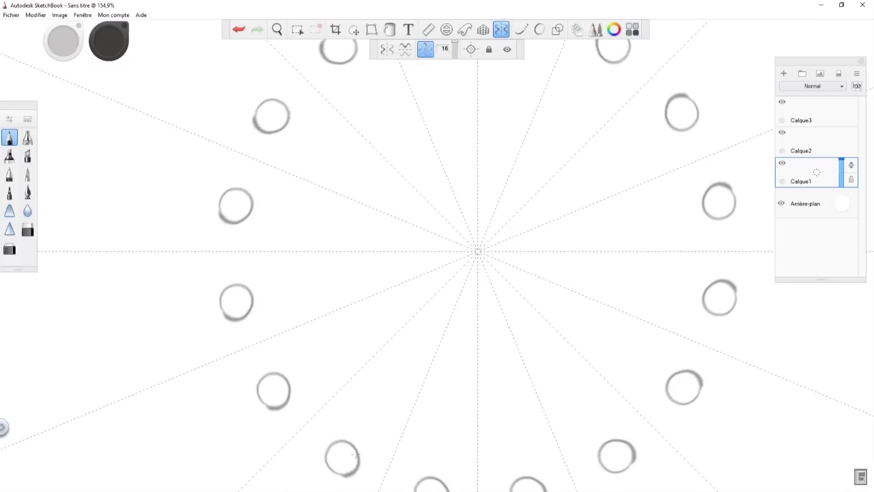
{"action": "key", "text": "space"}
{"action": "left_click_drag", "start_coordinate": [519, 349], "coordinate": [345, 369]}
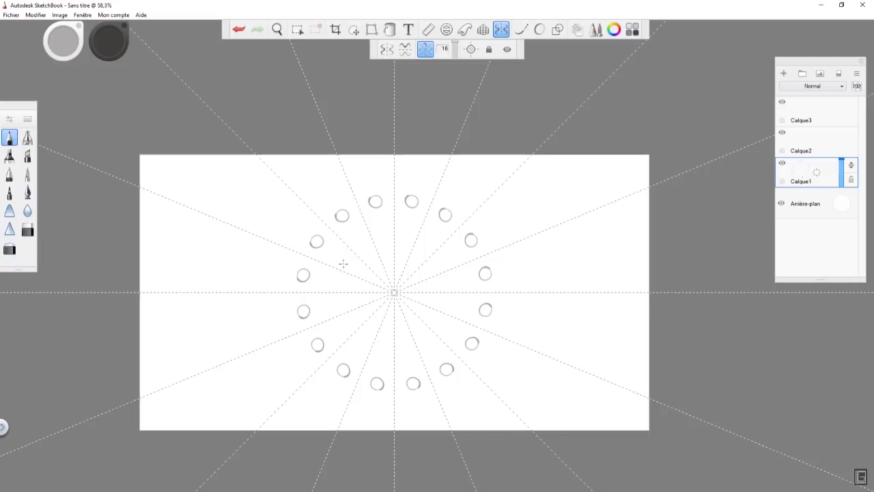
Step: Draw a ring of elongated petals and a central circle, then enclose it in a larger circle, redrawing that one once
{"action": "mouse_move", "coordinate": [351, 267]}
{"action": "left_mouse_down"}
{"action": "mouse_move", "coordinate": [328, 251]}
{"action": "mouse_move", "coordinate": [376, 282]}
{"action": "left_mouse_up"}
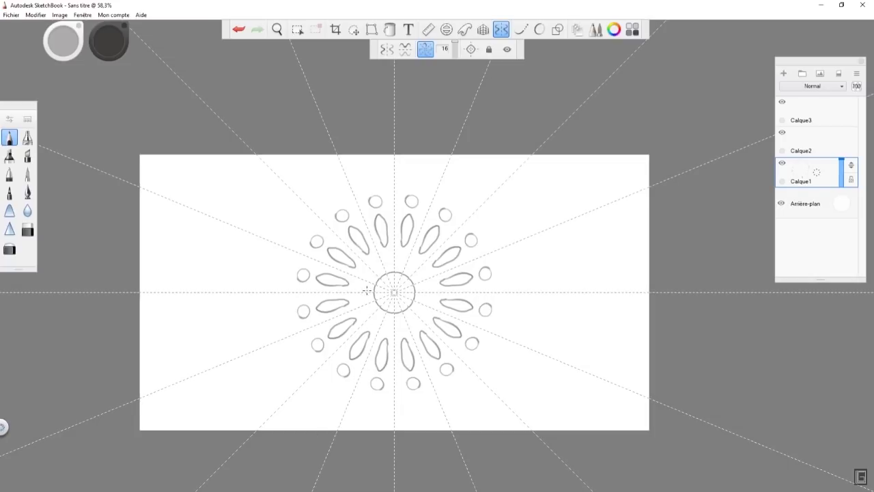
{"action": "left_click_drag", "start_coordinate": [366, 292], "coordinate": [368, 282]}
{"action": "left_click", "coordinate": [239, 29]}
{"action": "left_click_drag", "start_coordinate": [367, 291], "coordinate": [369, 282]}
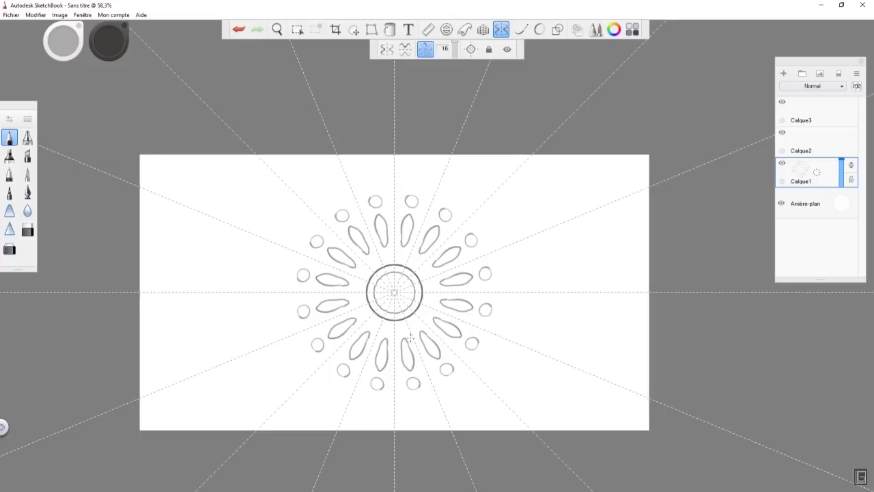
Step: Draw a tiny ring at the centre of the radial motif, and try a large freehand outer circle, undoing it
{"action": "left_click_drag", "start_coordinate": [392, 286], "coordinate": [394, 284]}
{"action": "left_click_drag", "start_coordinate": [305, 202], "coordinate": [307, 201]}
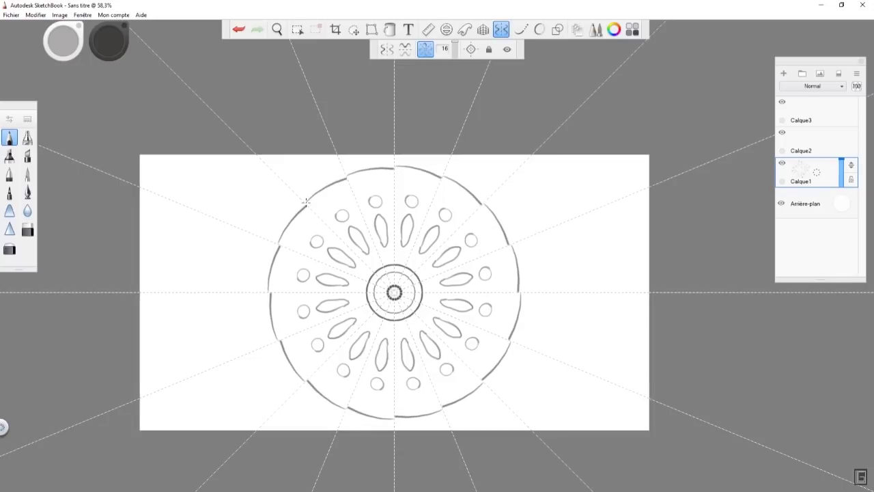
{"action": "key", "text": "ctrl+z"}
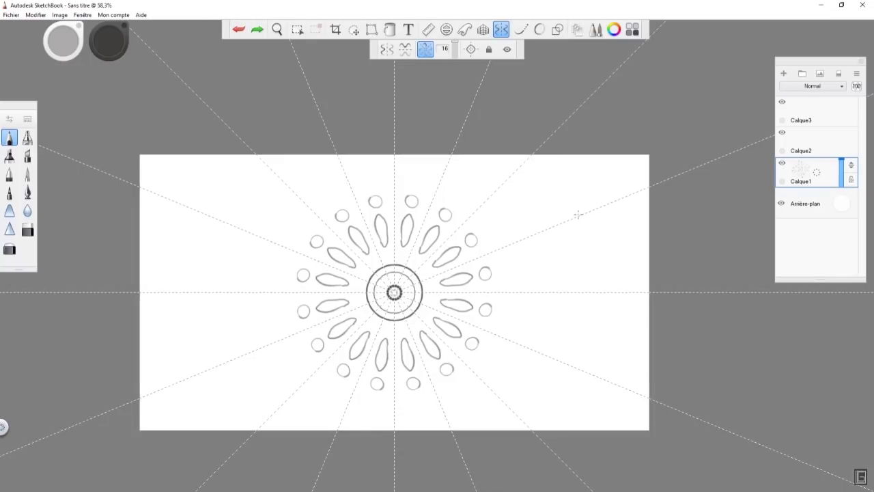
Step: Centre the ellipse guide on the motif, trace two large concentric circles around the petals and small circles, and dismiss the guide
{"action": "left_click", "coordinate": [446, 30]}
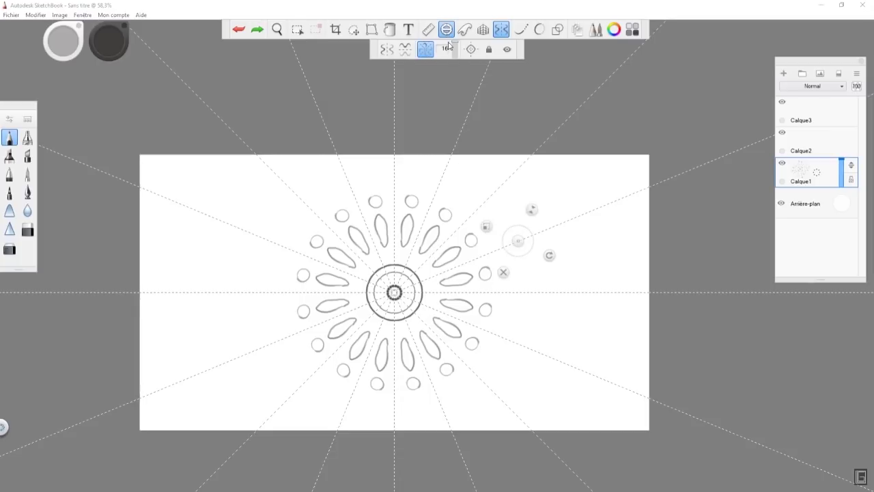
{"action": "left_click_drag", "start_coordinate": [500, 250], "coordinate": [394, 292]}
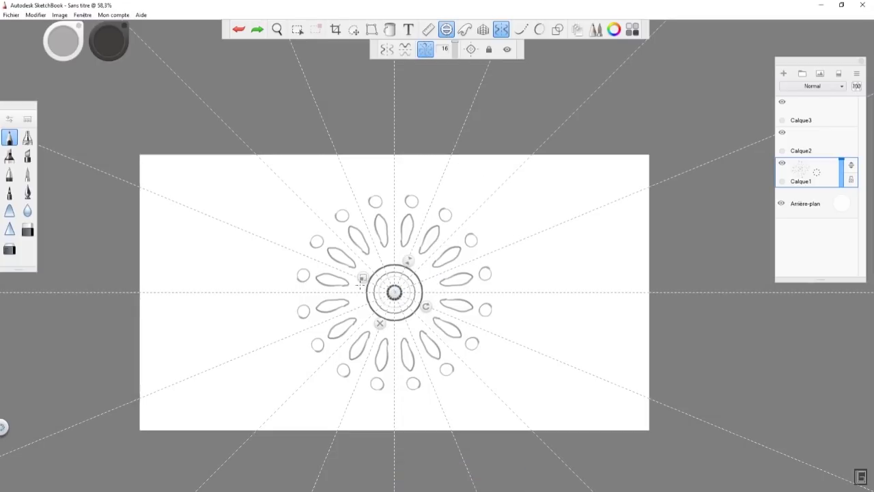
{"action": "left_click_drag", "start_coordinate": [307, 252], "coordinate": [260, 230]}
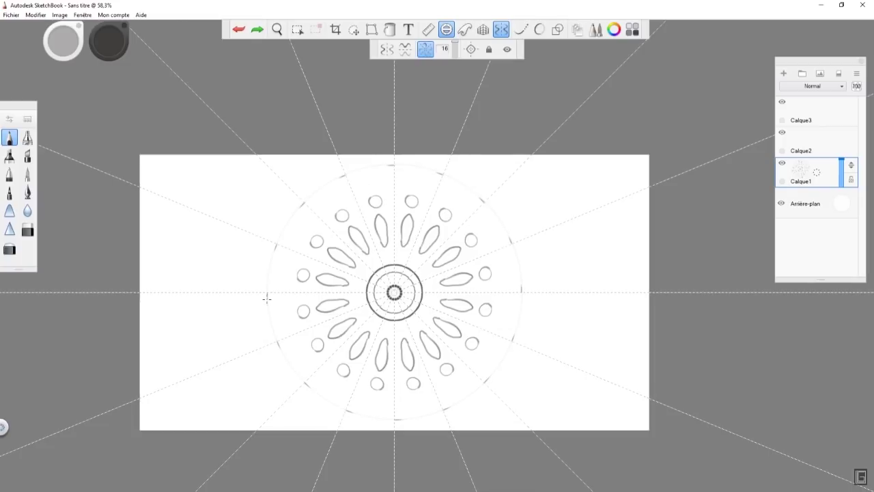
{"action": "left_click_drag", "start_coordinate": [267, 299], "coordinate": [302, 373]}
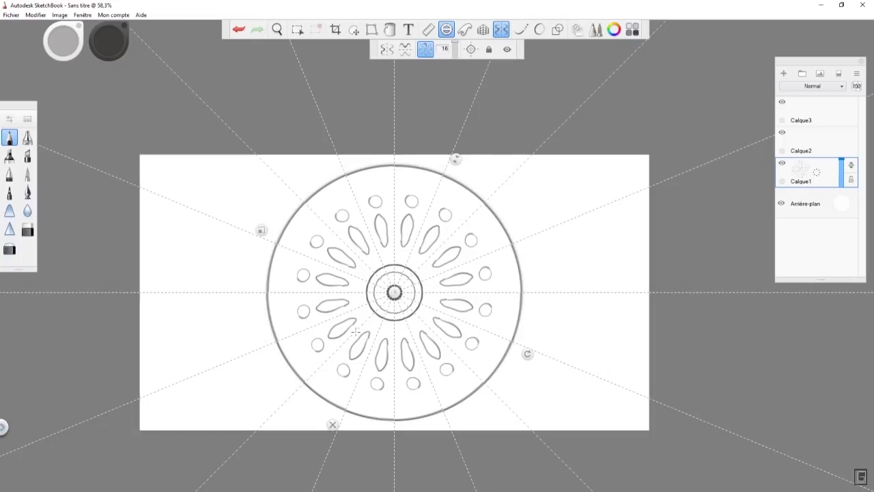
{"action": "left_click_drag", "start_coordinate": [260, 230], "coordinate": [293, 248]}
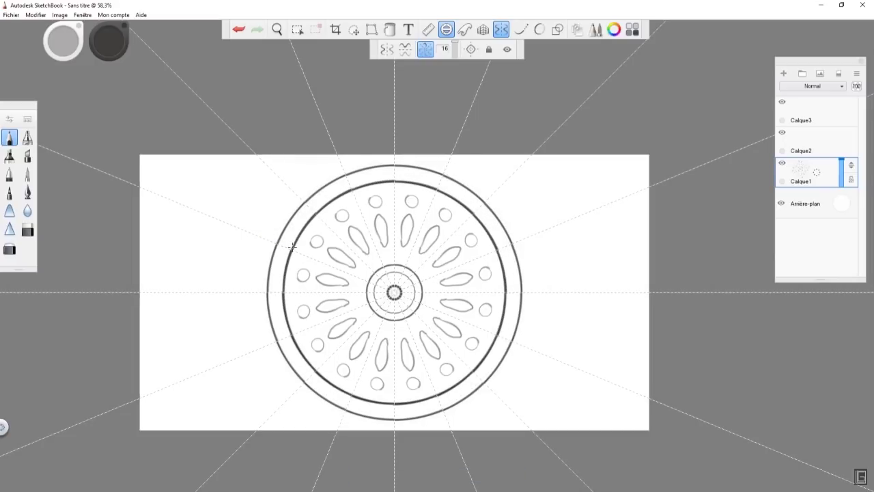
{"action": "left_click", "coordinate": [339, 410]}
Step: Switch radial symmetry off and on again, reduce it to 2 sectors, and clear the layer
{"action": "left_click", "coordinate": [424, 49]}
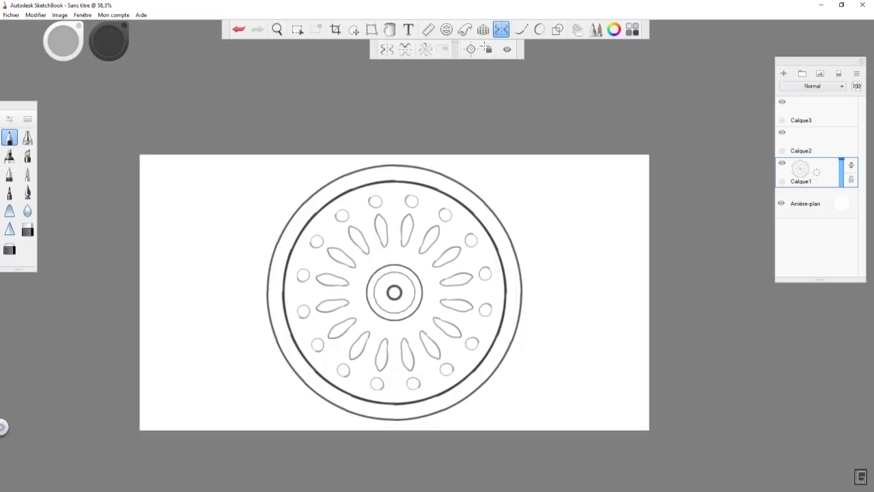
{"action": "left_click", "coordinate": [425, 49]}
{"action": "left_click_drag", "start_coordinate": [456, 52], "coordinate": [456, 45]}
{"action": "key", "text": "Delete"}
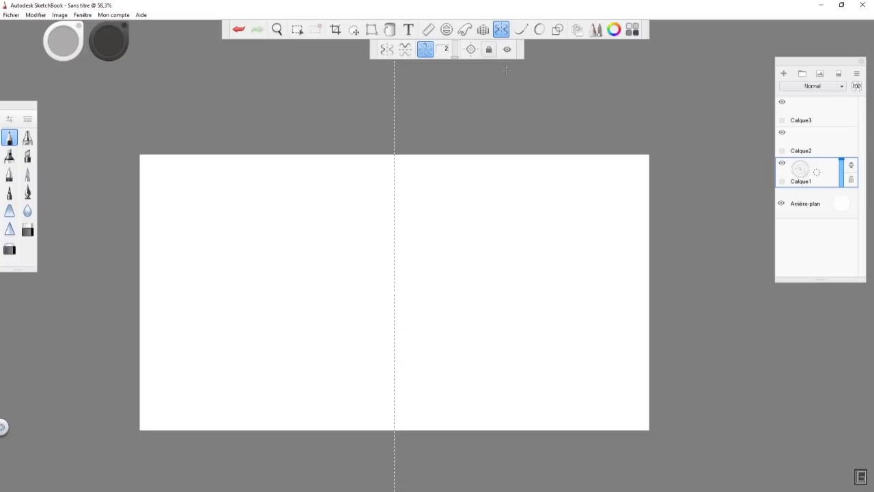
Step: Show and hide the ruler guide, and close the symmetry tools
{"action": "left_click", "coordinate": [428, 29]}
{"action": "left_click", "coordinate": [428, 29]}
{"action": "left_click", "coordinate": [501, 29]}
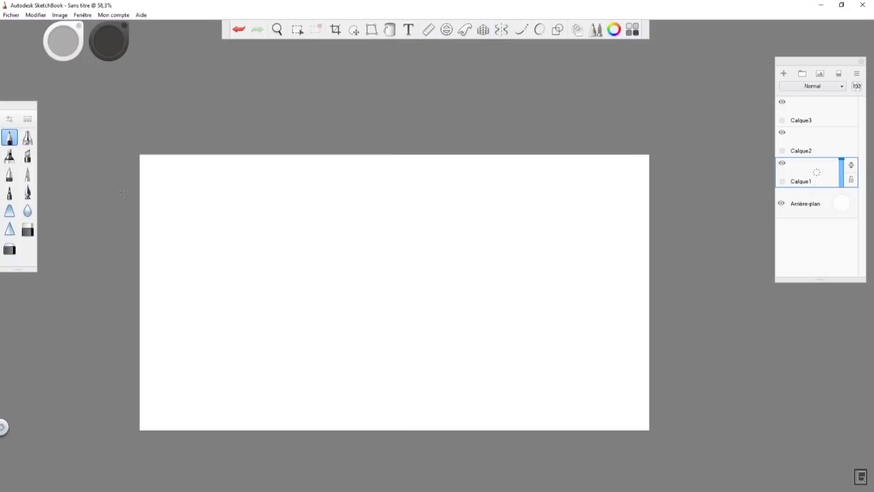
Step: View the canvas at 100% and mark the groups of tools with wavy underlines and an arrow to the steady stroke tool
{"action": "key", "text": "ctrl+alt+0"}
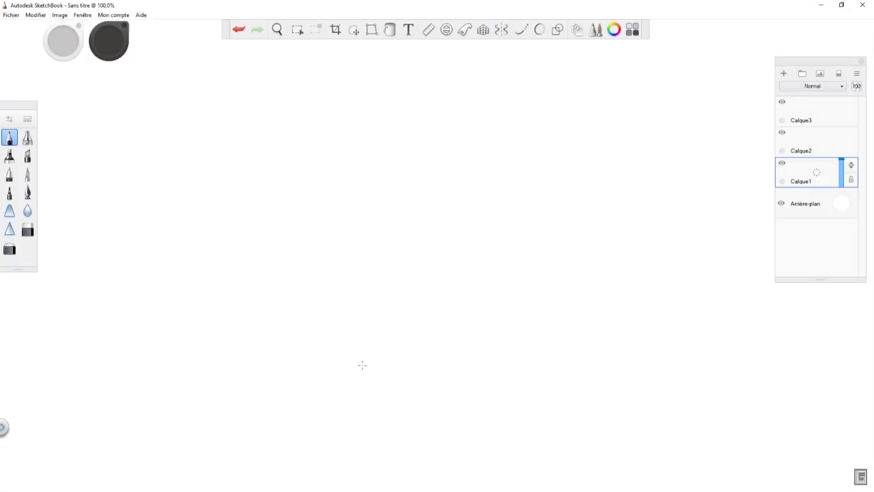
{"action": "left_click_drag", "start_coordinate": [230, 48], "coordinate": [506, 46]}
{"action": "left_click_drag", "start_coordinate": [573, 46], "coordinate": [646, 47]}
{"action": "mouse_move", "coordinate": [531, 51]}
{"action": "left_mouse_down"}
{"action": "mouse_move", "coordinate": [502, 101]}
{"action": "mouse_move", "coordinate": [532, 69]}
{"action": "left_mouse_up"}
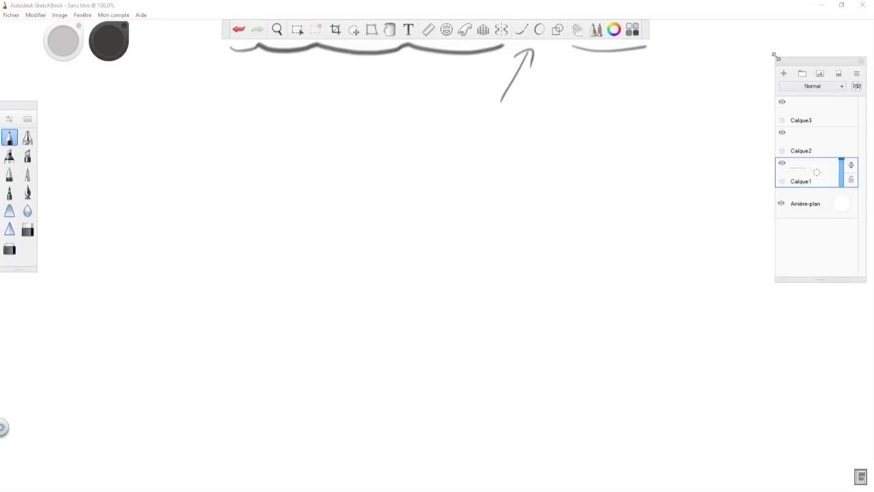
Step: Clear the layer and draw double-headed arrows under the guide and symmetry tools and under the stroke and shape tools
{"action": "left_click", "coordinate": [839, 73]}
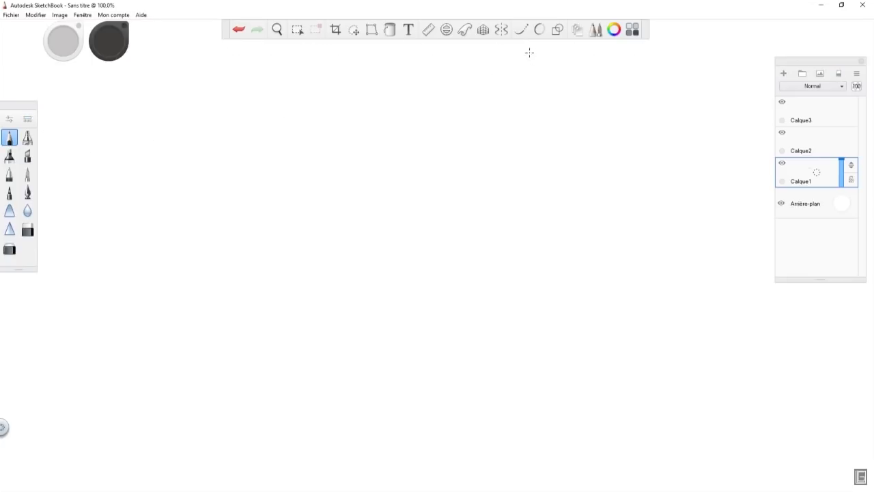
{"action": "mouse_move", "coordinate": [425, 45]}
{"action": "left_mouse_down"}
{"action": "mouse_move", "coordinate": [462, 56]}
{"action": "mouse_move", "coordinate": [509, 43]}
{"action": "left_mouse_up"}
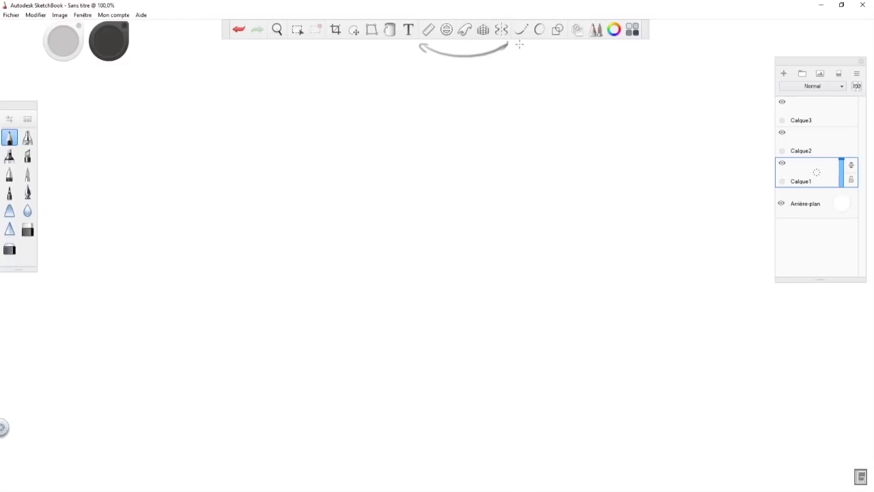
{"action": "left_click_drag", "start_coordinate": [518, 44], "coordinate": [565, 45]}
Step: Draw a large inward spiral with the steady stroke at 200, and turn the steady stroke off
{"action": "left_click", "coordinate": [521, 29]}
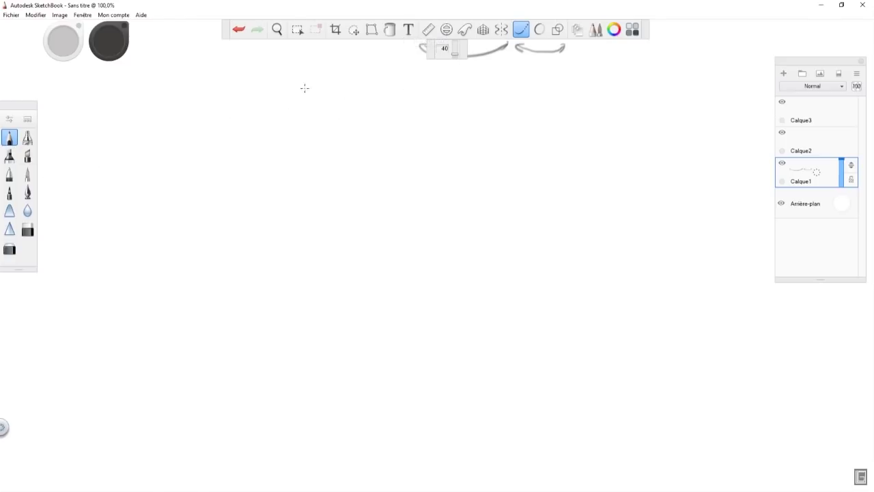
{"action": "left_click_drag", "start_coordinate": [458, 51], "coordinate": [457, 38]}
{"action": "mouse_move", "coordinate": [186, 144]}
{"action": "left_mouse_down"}
{"action": "mouse_move", "coordinate": [362, 106]}
{"action": "mouse_move", "coordinate": [437, 104]}
{"action": "mouse_move", "coordinate": [504, 133]}
{"action": "mouse_move", "coordinate": [540, 185]}
{"action": "mouse_move", "coordinate": [544, 262]}
{"action": "mouse_move", "coordinate": [524, 308]}
{"action": "mouse_move", "coordinate": [486, 355]}
{"action": "mouse_move", "coordinate": [423, 387]}
{"action": "mouse_move", "coordinate": [370, 391]}
{"action": "mouse_move", "coordinate": [303, 361]}
{"action": "mouse_move", "coordinate": [268, 301]}
{"action": "mouse_move", "coordinate": [273, 223]}
{"action": "mouse_move", "coordinate": [347, 163]}
{"action": "mouse_move", "coordinate": [413, 167]}
{"action": "mouse_move", "coordinate": [453, 205]}
{"action": "mouse_move", "coordinate": [464, 247]}
{"action": "mouse_move", "coordinate": [460, 289]}
{"action": "mouse_move", "coordinate": [440, 322]}
{"action": "mouse_move", "coordinate": [401, 351]}
{"action": "mouse_move", "coordinate": [360, 355]}
{"action": "mouse_move", "coordinate": [316, 315]}
{"action": "mouse_move", "coordinate": [308, 243]}
{"action": "mouse_move", "coordinate": [366, 194]}
{"action": "mouse_move", "coordinate": [428, 239]}
{"action": "mouse_move", "coordinate": [410, 311]}
{"action": "left_mouse_up"}
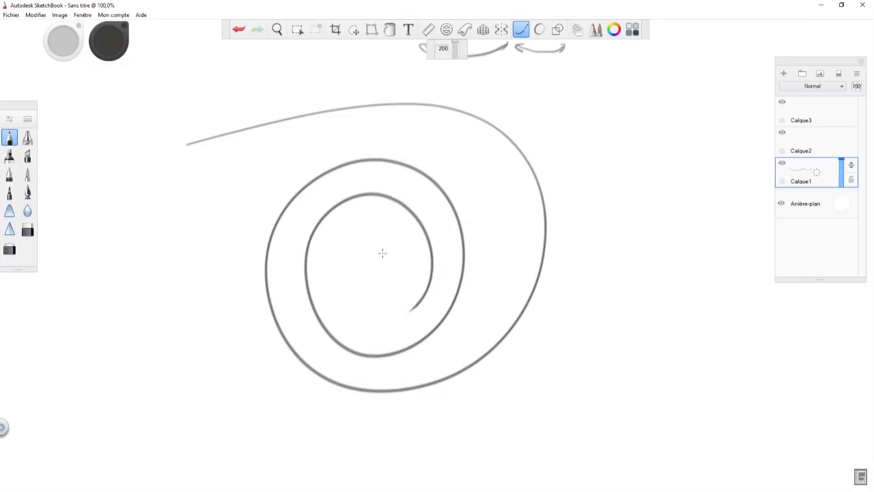
{"action": "left_click", "coordinate": [520, 33]}
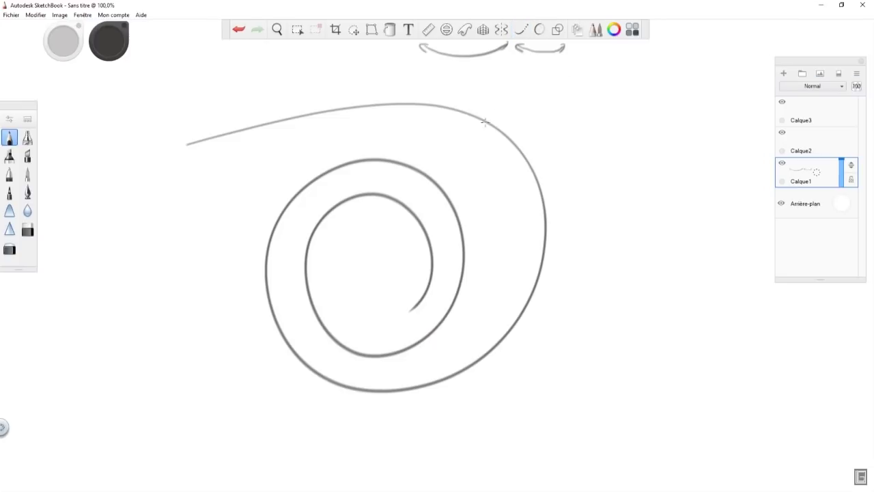
Step: Draw a second large spiral beside the first without steady stroke, and circle and annotate its wobbly section
{"action": "key", "text": "space"}
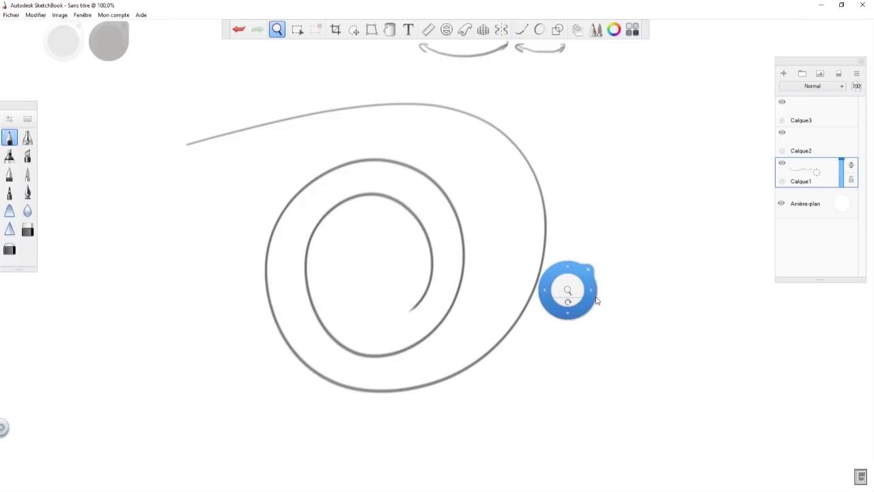
{"action": "mouse_move", "coordinate": [581, 273]}
{"action": "left_mouse_down"}
{"action": "mouse_move", "coordinate": [506, 299]}
{"action": "mouse_move", "coordinate": [409, 279]}
{"action": "left_mouse_up"}
{"action": "mouse_move", "coordinate": [433, 137]}
{"action": "left_mouse_down"}
{"action": "mouse_move", "coordinate": [555, 125]}
{"action": "mouse_move", "coordinate": [591, 140]}
{"action": "mouse_move", "coordinate": [629, 185]}
{"action": "mouse_move", "coordinate": [639, 222]}
{"action": "mouse_move", "coordinate": [630, 298]}
{"action": "mouse_move", "coordinate": [605, 337]}
{"action": "mouse_move", "coordinate": [567, 364]}
{"action": "mouse_move", "coordinate": [513, 372]}
{"action": "mouse_move", "coordinate": [470, 357]}
{"action": "mouse_move", "coordinate": [444, 321]}
{"action": "mouse_move", "coordinate": [437, 277]}
{"action": "mouse_move", "coordinate": [457, 219]}
{"action": "mouse_move", "coordinate": [509, 180]}
{"action": "mouse_move", "coordinate": [545, 177]}
{"action": "mouse_move", "coordinate": [584, 196]}
{"action": "mouse_move", "coordinate": [601, 218]}
{"action": "mouse_move", "coordinate": [608, 251]}
{"action": "mouse_move", "coordinate": [601, 278]}
{"action": "mouse_move", "coordinate": [585, 305]}
{"action": "mouse_move", "coordinate": [560, 321]}
{"action": "mouse_move", "coordinate": [507, 325]}
{"action": "mouse_move", "coordinate": [486, 309]}
{"action": "mouse_move", "coordinate": [478, 277]}
{"action": "mouse_move", "coordinate": [489, 229]}
{"action": "mouse_move", "coordinate": [526, 207]}
{"action": "mouse_move", "coordinate": [551, 216]}
{"action": "mouse_move", "coordinate": [565, 237]}
{"action": "mouse_move", "coordinate": [551, 276]}
{"action": "mouse_move", "coordinate": [523, 285]}
{"action": "mouse_move", "coordinate": [507, 243]}
{"action": "left_mouse_up"}
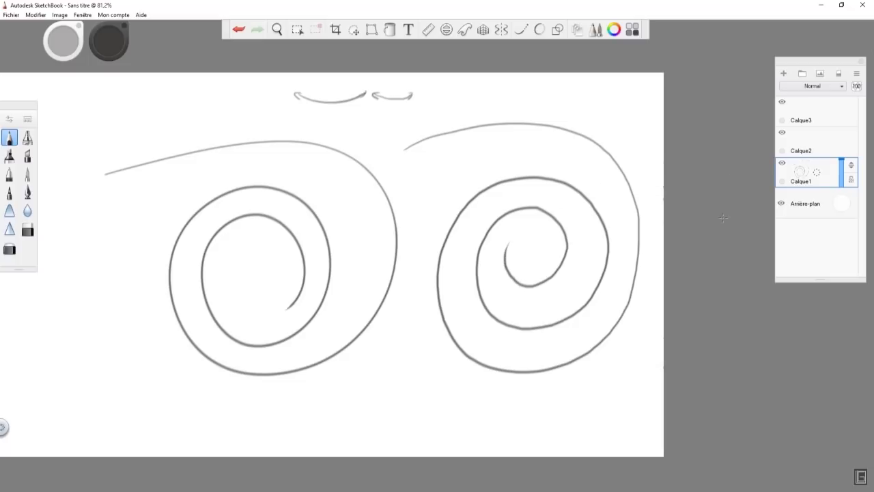
{"action": "mouse_move", "coordinate": [480, 185]}
{"action": "left_mouse_down"}
{"action": "mouse_move", "coordinate": [448, 199]}
{"action": "mouse_move", "coordinate": [464, 230]}
{"action": "mouse_move", "coordinate": [482, 183]}
{"action": "left_mouse_up"}
{"action": "left_click_drag", "start_coordinate": [463, 222], "coordinate": [487, 195]}
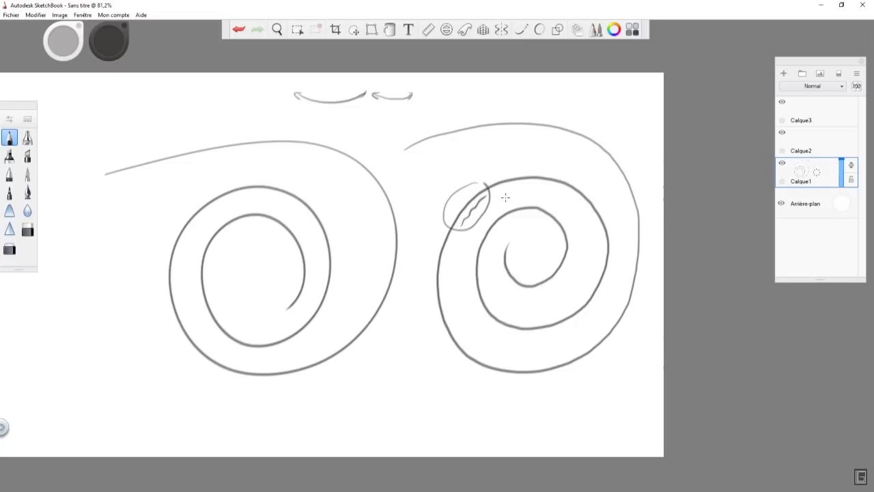
{"action": "left_click_drag", "start_coordinate": [408, 142], "coordinate": [487, 111]}
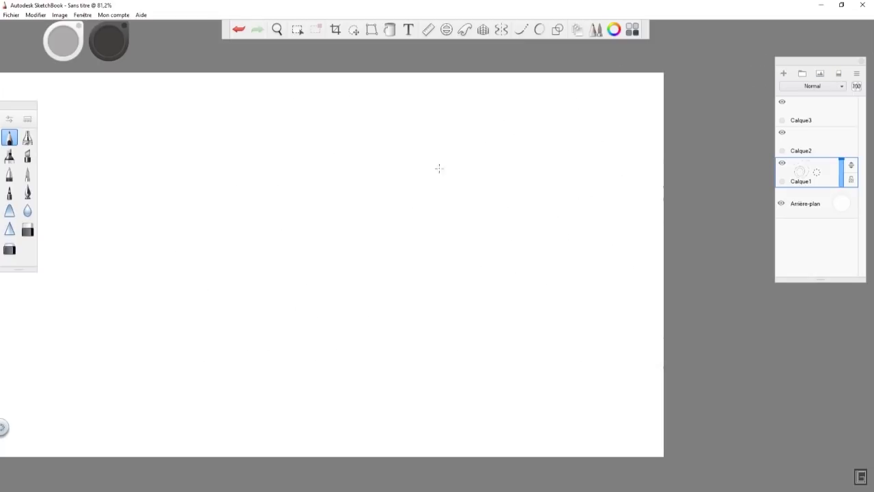
Step: Draw and retrace a large unsteadied spiral on the cleared layer, then clear it and draw a fresh one
{"action": "mouse_move", "coordinate": [199, 182]}
{"action": "left_mouse_down"}
{"action": "mouse_move", "coordinate": [482, 287]}
{"action": "mouse_move", "coordinate": [441, 277]}
{"action": "mouse_move", "coordinate": [336, 219]}
{"action": "left_mouse_up"}
{"action": "mouse_move", "coordinate": [226, 158]}
{"action": "left_mouse_down"}
{"action": "mouse_move", "coordinate": [241, 142]}
{"action": "mouse_move", "coordinate": [397, 99]}
{"action": "mouse_move", "coordinate": [481, 158]}
{"action": "mouse_move", "coordinate": [451, 271]}
{"action": "mouse_move", "coordinate": [308, 306]}
{"action": "mouse_move", "coordinate": [390, 181]}
{"action": "mouse_move", "coordinate": [326, 273]}
{"action": "mouse_move", "coordinate": [342, 228]}
{"action": "left_mouse_up"}
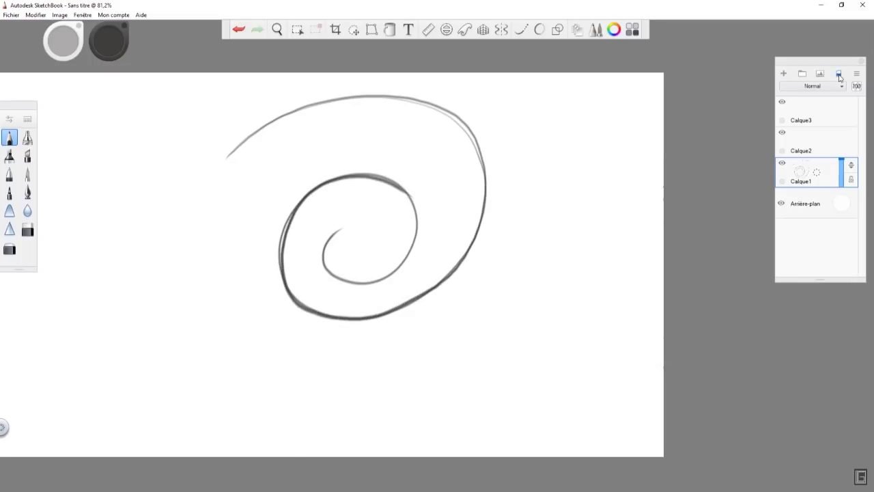
{"action": "key", "text": "ctrl+z"}
{"action": "mouse_move", "coordinate": [221, 164]}
{"action": "left_mouse_down"}
{"action": "mouse_move", "coordinate": [202, 190]}
{"action": "mouse_move", "coordinate": [283, 306]}
{"action": "mouse_move", "coordinate": [303, 257]}
{"action": "left_mouse_up"}
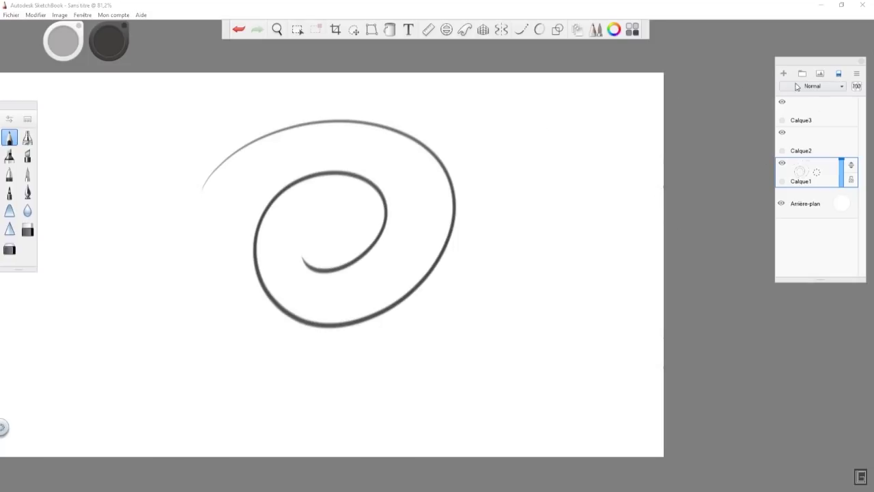
Step: Clear the layer and draw a set of parallel freehand arcs, followed by more curved strokes in other directions
{"action": "left_click", "coordinate": [839, 73]}
{"action": "left_click_drag", "start_coordinate": [177, 289], "coordinate": [437, 95]}
{"action": "left_click_drag", "start_coordinate": [224, 285], "coordinate": [494, 112]}
{"action": "left_click_drag", "start_coordinate": [265, 282], "coordinate": [520, 139]}
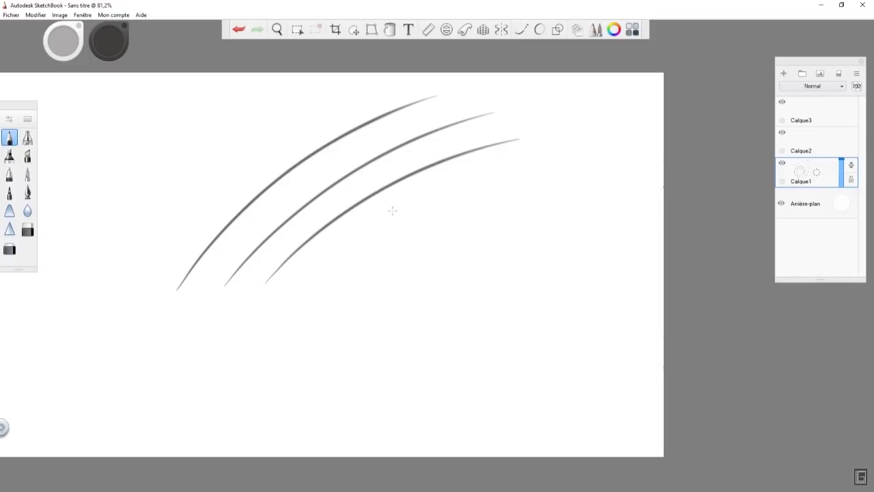
{"action": "left_click_drag", "start_coordinate": [294, 291], "coordinate": [569, 164]}
{"action": "mouse_move", "coordinate": [164, 380]}
{"action": "left_mouse_down"}
{"action": "mouse_move", "coordinate": [217, 122]}
{"action": "mouse_move", "coordinate": [238, 127]}
{"action": "left_mouse_up"}
{"action": "mouse_move", "coordinate": [196, 376]}
{"action": "left_mouse_down"}
{"action": "mouse_move", "coordinate": [252, 144]}
{"action": "mouse_move", "coordinate": [95, 306]}
{"action": "mouse_move", "coordinate": [342, 118]}
{"action": "left_mouse_up"}
{"action": "mouse_move", "coordinate": [390, 121]}
{"action": "left_mouse_down"}
{"action": "mouse_move", "coordinate": [96, 327]}
{"action": "mouse_move", "coordinate": [210, 240]}
{"action": "mouse_move", "coordinate": [351, 161]}
{"action": "left_mouse_up"}
{"action": "mouse_move", "coordinate": [182, 203]}
{"action": "left_mouse_down"}
{"action": "mouse_move", "coordinate": [138, 127]}
{"action": "mouse_move", "coordinate": [268, 337]}
{"action": "left_mouse_up"}
{"action": "mouse_move", "coordinate": [165, 138]}
{"action": "left_mouse_down"}
{"action": "mouse_move", "coordinate": [293, 339]}
{"action": "mouse_move", "coordinate": [332, 340]}
{"action": "left_mouse_up"}
Step: Clear the layer and draw two long freehand arcs rising diagonally across the canvas
{"action": "left_click", "coordinate": [837, 74]}
{"action": "mouse_move", "coordinate": [302, 225]}
{"action": "left_mouse_down"}
{"action": "mouse_move", "coordinate": [406, 150]}
{"action": "mouse_move", "coordinate": [506, 109]}
{"action": "mouse_move", "coordinate": [596, 88]}
{"action": "left_mouse_up"}
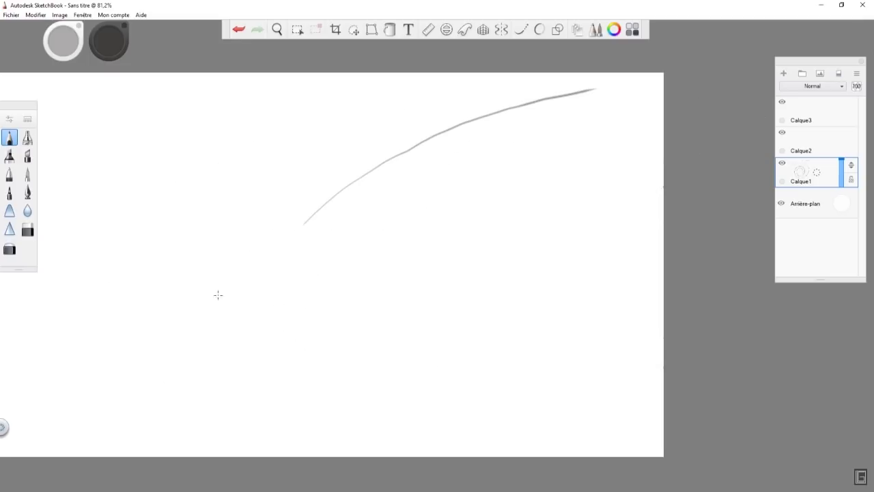
{"action": "mouse_move", "coordinate": [196, 322]}
{"action": "left_mouse_down"}
{"action": "mouse_move", "coordinate": [407, 222]}
{"action": "mouse_move", "coordinate": [555, 169]}
{"action": "left_mouse_up"}
Step: Clear the layer and draw three small freehand curls across the upper part of the canvas
{"action": "left_click", "coordinate": [839, 75]}
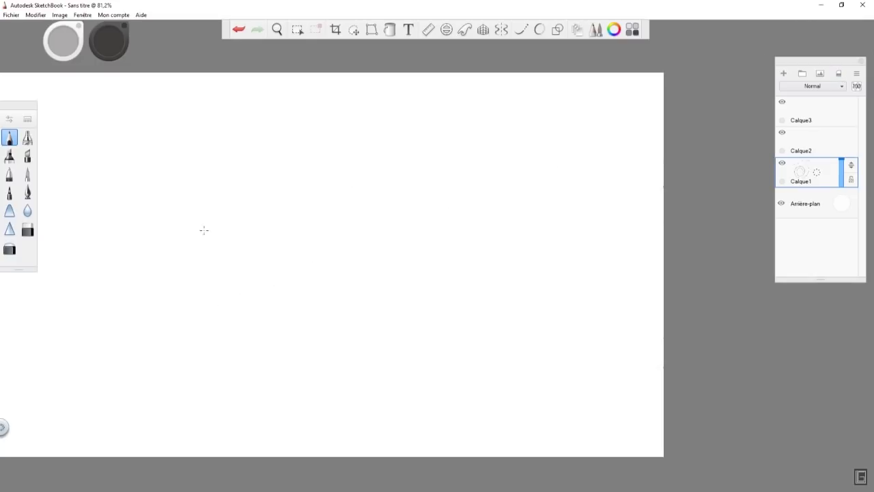
{"action": "left_click_drag", "start_coordinate": [227, 153], "coordinate": [242, 158]}
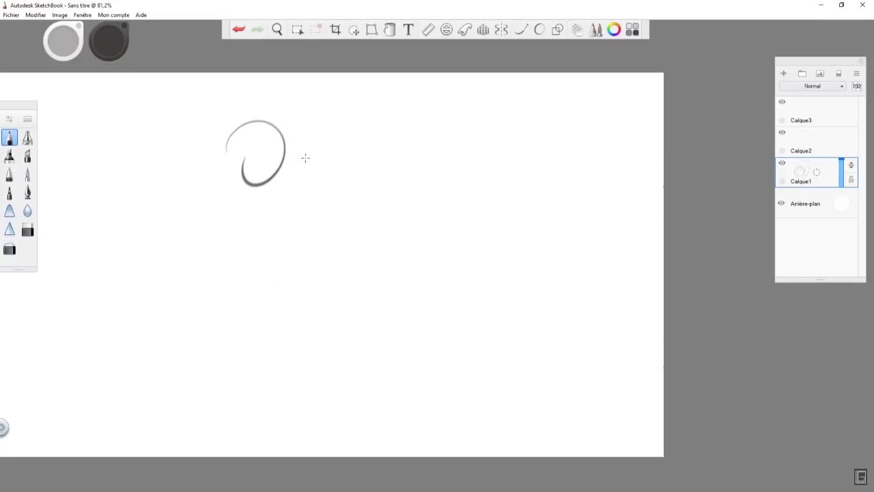
{"action": "mouse_move", "coordinate": [403, 135]}
{"action": "left_mouse_down"}
{"action": "mouse_move", "coordinate": [392, 159]}
{"action": "mouse_move", "coordinate": [379, 161]}
{"action": "left_mouse_up"}
{"action": "mouse_move", "coordinate": [474, 145]}
{"action": "left_mouse_down"}
{"action": "mouse_move", "coordinate": [464, 230]}
{"action": "mouse_move", "coordinate": [444, 198]}
{"action": "left_mouse_up"}
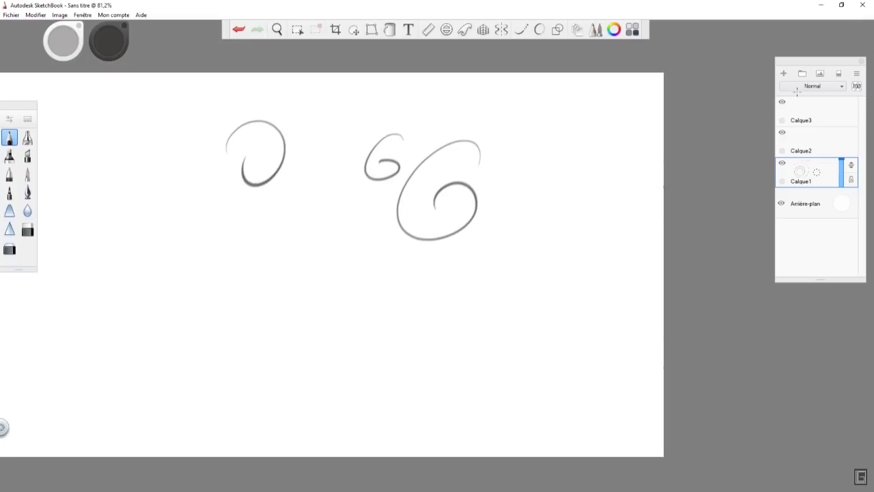
Step: Clear the layer, turn on the steady stroke at 200, and draw one large open loop
{"action": "left_click", "coordinate": [839, 75]}
{"action": "left_click", "coordinate": [521, 30]}
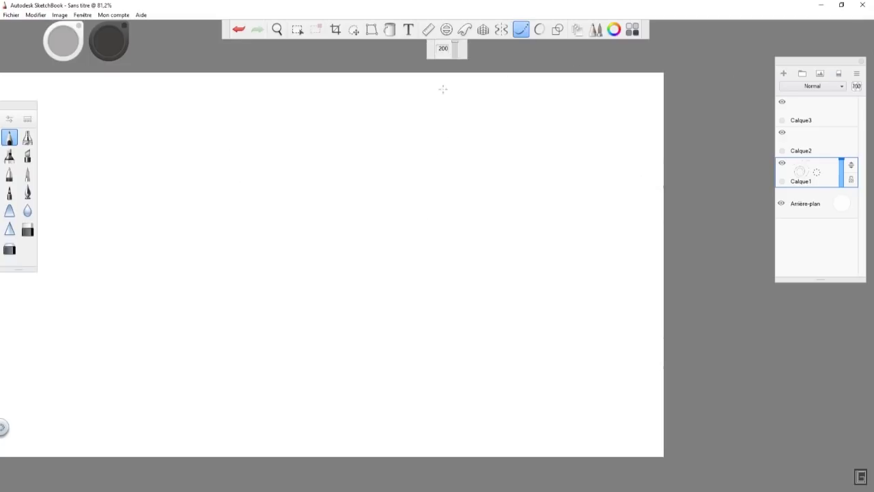
{"action": "left_click_drag", "start_coordinate": [457, 54], "coordinate": [459, 40]}
{"action": "mouse_move", "coordinate": [234, 130]}
{"action": "left_mouse_down"}
{"action": "mouse_move", "coordinate": [362, 108]}
{"action": "mouse_move", "coordinate": [429, 251]}
{"action": "mouse_move", "coordinate": [220, 361]}
{"action": "mouse_move", "coordinate": [245, 162]}
{"action": "left_mouse_up"}
Step: Lower the steady stroke to 11, clear the layer, and draw three small spirals side by side
{"action": "left_click_drag", "start_coordinate": [456, 44], "coordinate": [456, 55]}
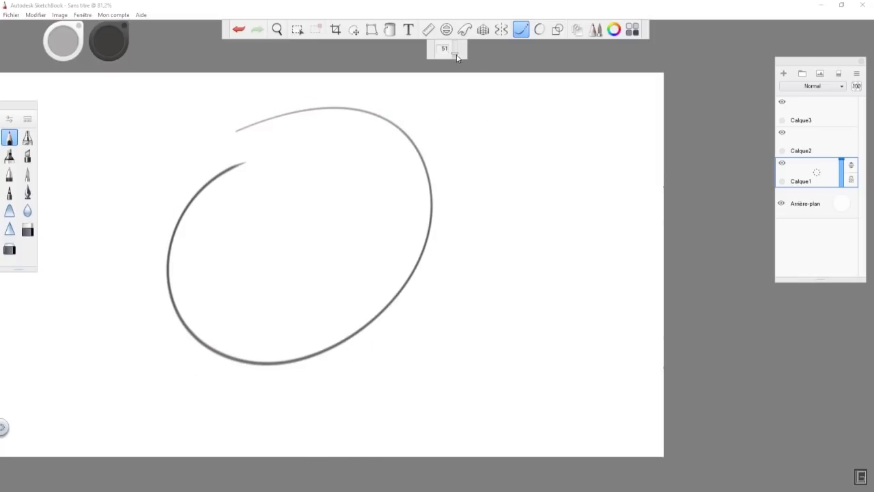
{"action": "left_click", "coordinate": [836, 73]}
{"action": "mouse_move", "coordinate": [340, 177]}
{"action": "left_mouse_down"}
{"action": "mouse_move", "coordinate": [385, 171]}
{"action": "mouse_move", "coordinate": [362, 212]}
{"action": "mouse_move", "coordinate": [349, 176]}
{"action": "mouse_move", "coordinate": [365, 200]}
{"action": "mouse_move", "coordinate": [362, 190]}
{"action": "left_mouse_up"}
{"action": "mouse_move", "coordinate": [438, 163]}
{"action": "left_mouse_down"}
{"action": "mouse_move", "coordinate": [468, 143]}
{"action": "mouse_move", "coordinate": [498, 185]}
{"action": "mouse_move", "coordinate": [446, 220]}
{"action": "mouse_move", "coordinate": [459, 162]}
{"action": "mouse_move", "coordinate": [475, 202]}
{"action": "mouse_move", "coordinate": [471, 180]}
{"action": "left_mouse_up"}
{"action": "mouse_move", "coordinate": [285, 168]}
{"action": "left_mouse_down"}
{"action": "mouse_move", "coordinate": [262, 156]}
{"action": "mouse_move", "coordinate": [212, 219]}
{"action": "mouse_move", "coordinate": [271, 252]}
{"action": "mouse_move", "coordinate": [293, 183]}
{"action": "mouse_move", "coordinate": [248, 181]}
{"action": "mouse_move", "coordinate": [241, 230]}
{"action": "mouse_move", "coordinate": [288, 217]}
{"action": "mouse_move", "coordinate": [271, 181]}
{"action": "mouse_move", "coordinate": [253, 210]}
{"action": "mouse_move", "coordinate": [282, 203]}
{"action": "left_mouse_up"}
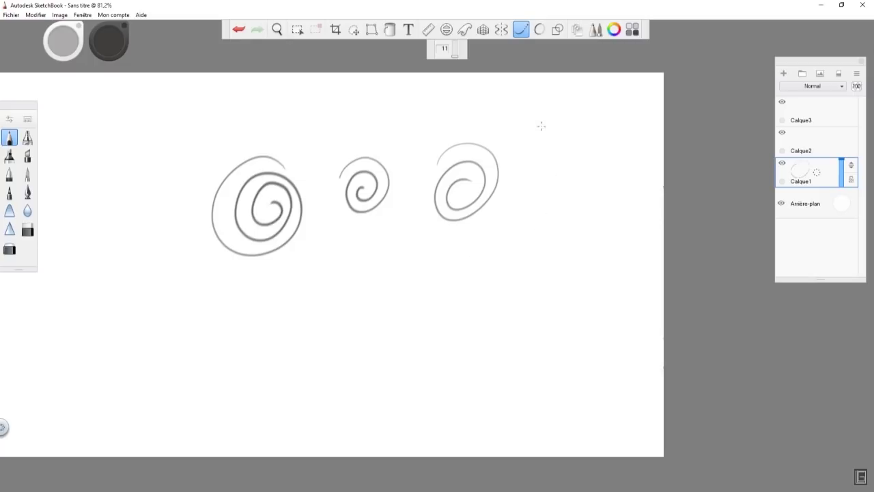
Step: Clear the layer, turn on the predictive stroke at level 5, and draw two large tilted ellipses side by side
{"action": "left_click", "coordinate": [839, 73]}
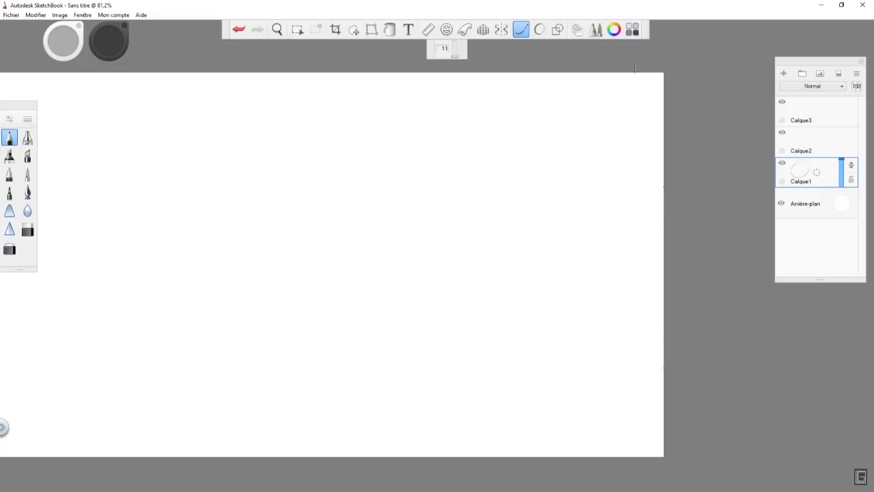
{"action": "left_click", "coordinate": [540, 32]}
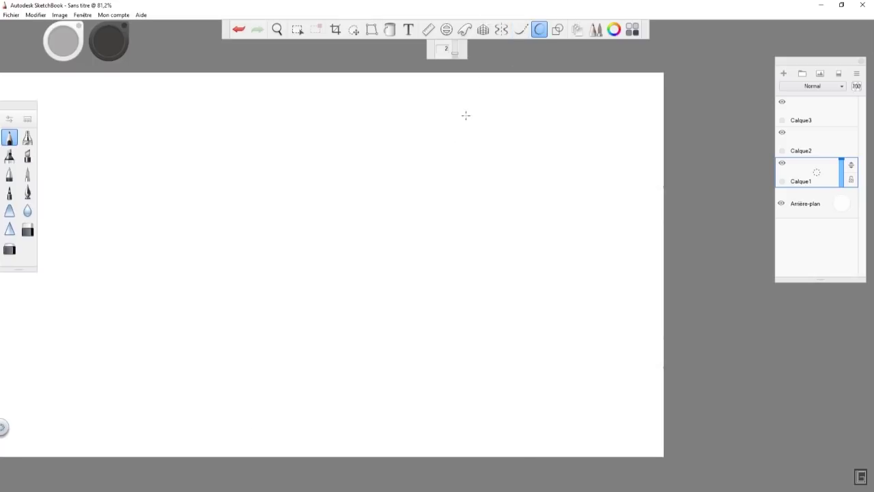
{"action": "left_click_drag", "start_coordinate": [456, 53], "coordinate": [458, 34]}
{"action": "mouse_move", "coordinate": [289, 308]}
{"action": "left_mouse_down"}
{"action": "mouse_move", "coordinate": [263, 220]}
{"action": "mouse_move", "coordinate": [352, 167]}
{"action": "mouse_move", "coordinate": [361, 273]}
{"action": "mouse_move", "coordinate": [282, 288]}
{"action": "left_mouse_up"}
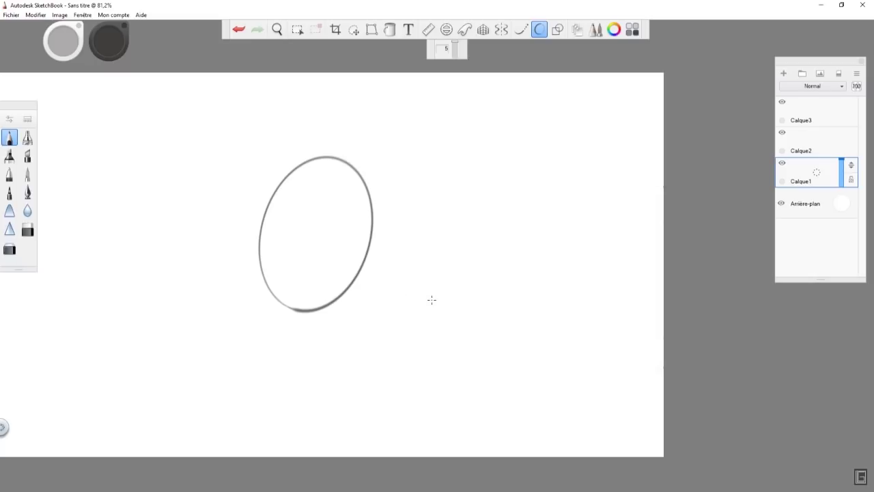
{"action": "mouse_move", "coordinate": [418, 247]}
{"action": "left_mouse_down"}
{"action": "mouse_move", "coordinate": [437, 201]}
{"action": "mouse_move", "coordinate": [469, 177]}
{"action": "mouse_move", "coordinate": [493, 170]}
{"action": "mouse_move", "coordinate": [526, 189]}
{"action": "mouse_move", "coordinate": [534, 220]}
{"action": "mouse_move", "coordinate": [522, 286]}
{"action": "mouse_move", "coordinate": [484, 314]}
{"action": "mouse_move", "coordinate": [428, 298]}
{"action": "left_mouse_up"}
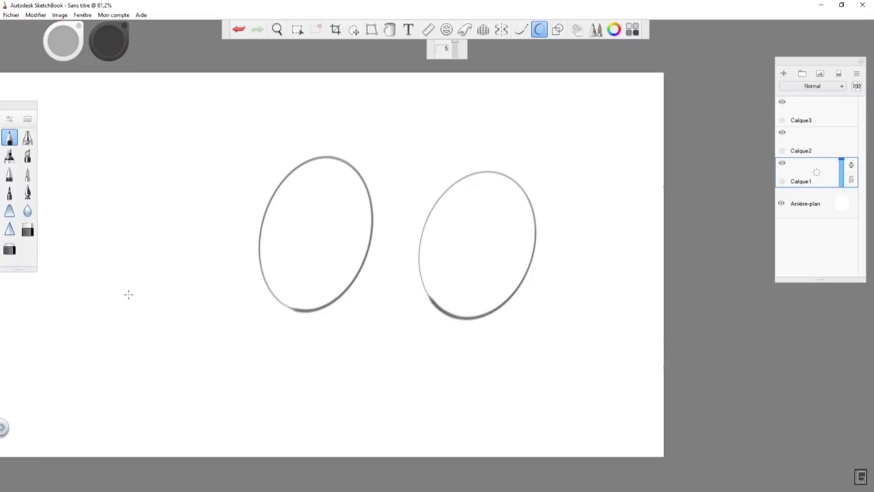
Step: Add more predictive-stroke ellipses and circles of varied sizes around the two ellipses, including one large loop enclosing several of them
{"action": "mouse_move", "coordinate": [128, 297]}
{"action": "left_mouse_down"}
{"action": "mouse_move", "coordinate": [98, 246]}
{"action": "mouse_move", "coordinate": [98, 200]}
{"action": "mouse_move", "coordinate": [137, 156]}
{"action": "mouse_move", "coordinate": [162, 151]}
{"action": "mouse_move", "coordinate": [199, 182]}
{"action": "mouse_move", "coordinate": [211, 233]}
{"action": "mouse_move", "coordinate": [182, 295]}
{"action": "mouse_move", "coordinate": [129, 299]}
{"action": "left_mouse_up"}
{"action": "mouse_move", "coordinate": [279, 354]}
{"action": "left_mouse_down"}
{"action": "mouse_move", "coordinate": [357, 332]}
{"action": "mouse_move", "coordinate": [267, 375]}
{"action": "mouse_move", "coordinate": [280, 354]}
{"action": "left_mouse_up"}
{"action": "mouse_move", "coordinate": [594, 191]}
{"action": "left_mouse_down"}
{"action": "mouse_move", "coordinate": [598, 213]}
{"action": "mouse_move", "coordinate": [595, 189]}
{"action": "left_mouse_up"}
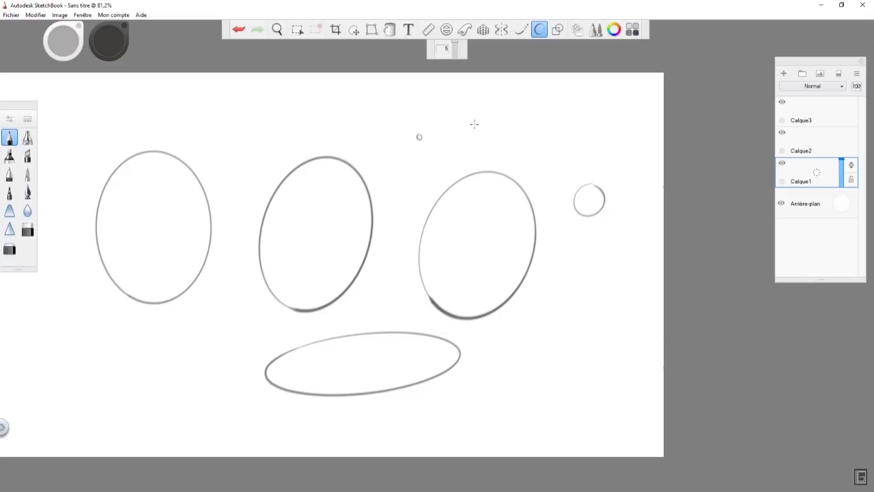
{"action": "mouse_move", "coordinate": [224, 131]}
{"action": "left_mouse_down"}
{"action": "mouse_move", "coordinate": [271, 98]}
{"action": "mouse_move", "coordinate": [225, 132]}
{"action": "left_mouse_up"}
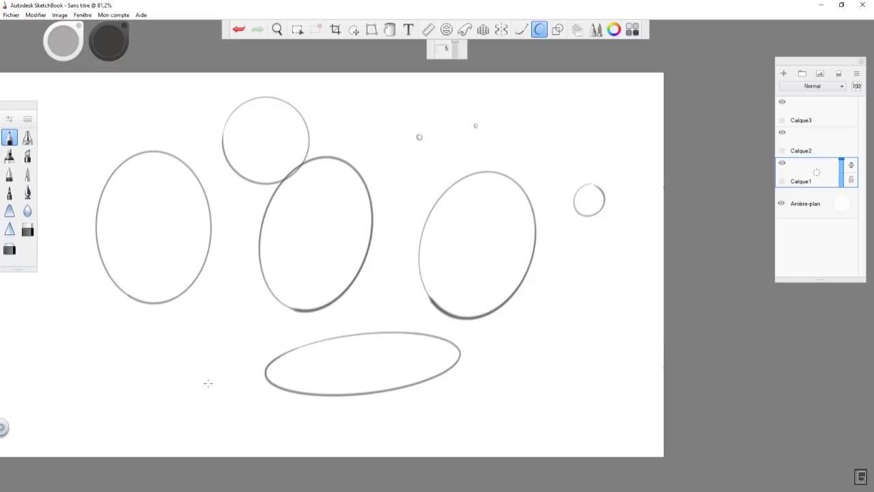
{"action": "mouse_move", "coordinate": [112, 385]}
{"action": "left_mouse_down"}
{"action": "mouse_move", "coordinate": [168, 121]}
{"action": "mouse_move", "coordinate": [384, 334]}
{"action": "mouse_move", "coordinate": [102, 384]}
{"action": "left_mouse_up"}
{"action": "mouse_move", "coordinate": [621, 238]}
{"action": "left_mouse_down"}
{"action": "mouse_move", "coordinate": [612, 236]}
{"action": "mouse_move", "coordinate": [638, 293]}
{"action": "mouse_move", "coordinate": [622, 239]}
{"action": "left_mouse_up"}
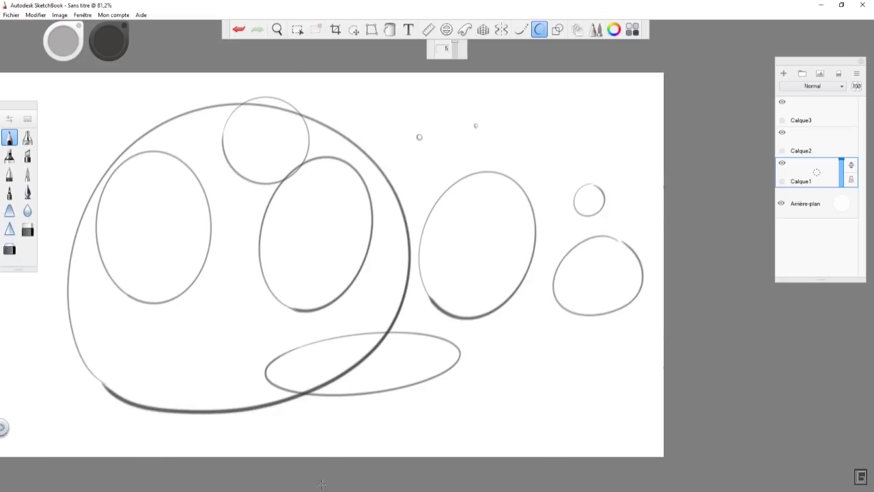
{"action": "mouse_move", "coordinate": [529, 131]}
{"action": "left_mouse_down"}
{"action": "mouse_move", "coordinate": [580, 98]}
{"action": "mouse_move", "coordinate": [529, 134]}
{"action": "left_mouse_up"}
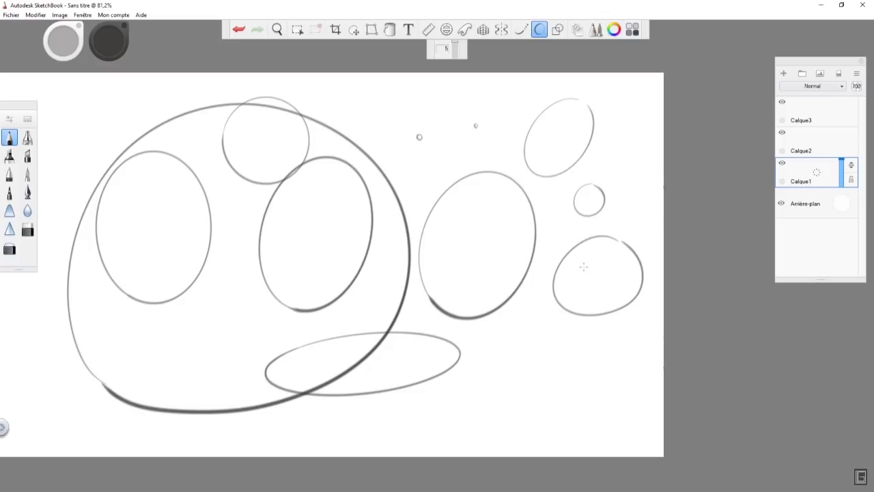
Step: Clear the layer and draw several open circles and ellipses, including a small loop inside the large circle
{"action": "left_click", "coordinate": [838, 73]}
{"action": "mouse_move", "coordinate": [294, 117]}
{"action": "left_mouse_down"}
{"action": "mouse_move", "coordinate": [209, 277]}
{"action": "mouse_move", "coordinate": [404, 241]}
{"action": "mouse_move", "coordinate": [392, 176]}
{"action": "left_mouse_up"}
{"action": "mouse_move", "coordinate": [503, 158]}
{"action": "left_mouse_down"}
{"action": "mouse_move", "coordinate": [433, 238]}
{"action": "mouse_move", "coordinate": [580, 190]}
{"action": "left_mouse_up"}
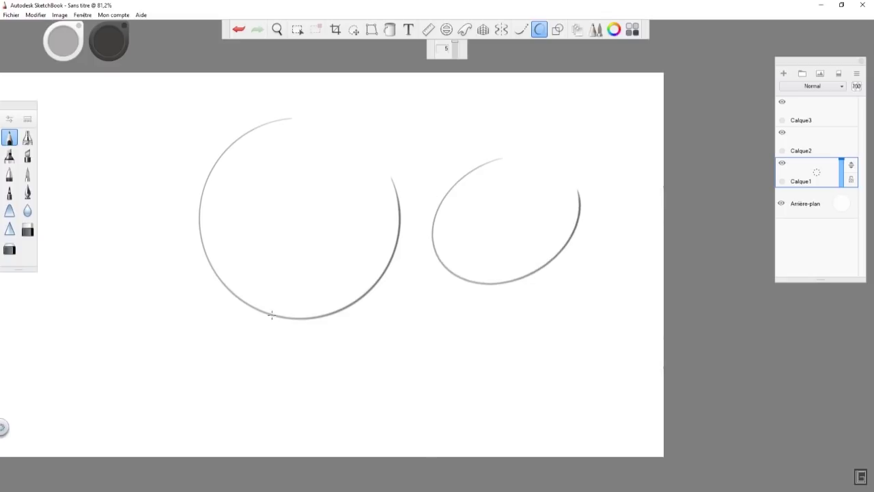
{"action": "left_click_drag", "start_coordinate": [299, 183], "coordinate": [334, 219]}
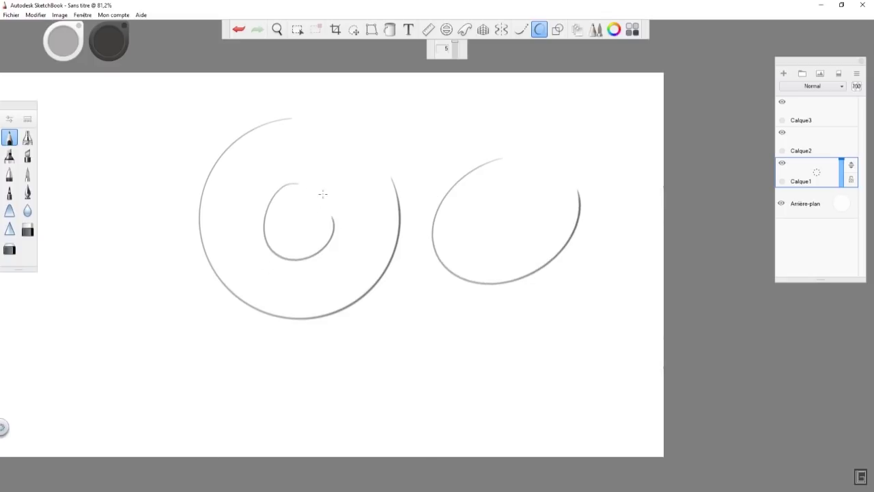
{"action": "left_click_drag", "start_coordinate": [345, 122], "coordinate": [395, 157]}
{"action": "mouse_move", "coordinate": [98, 223]}
{"action": "left_mouse_down"}
{"action": "mouse_move", "coordinate": [109, 350]}
{"action": "mouse_move", "coordinate": [180, 253]}
{"action": "left_mouse_up"}
Step: Lower the predictive stroke to level 1, clear the layer, and draw one large open circle
{"action": "left_click", "coordinate": [457, 56]}
{"action": "mouse_move", "coordinate": [425, 284]}
{"action": "left_mouse_down"}
{"action": "mouse_move", "coordinate": [372, 357]}
{"action": "mouse_move", "coordinate": [429, 288]}
{"action": "left_mouse_up"}
{"action": "left_click", "coordinate": [840, 74]}
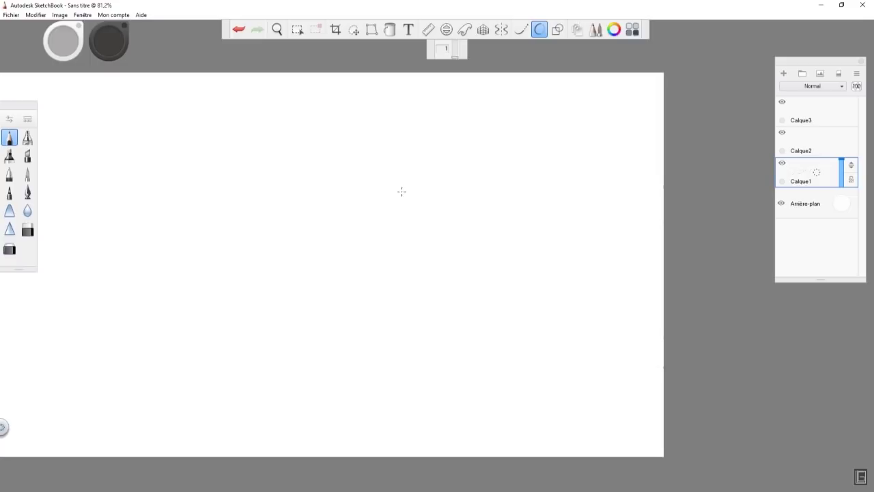
{"action": "mouse_move", "coordinate": [303, 121]}
{"action": "left_mouse_down"}
{"action": "mouse_move", "coordinate": [248, 149]}
{"action": "mouse_move", "coordinate": [280, 312]}
{"action": "mouse_move", "coordinate": [412, 204]}
{"action": "mouse_move", "coordinate": [341, 124]}
{"action": "left_mouse_up"}
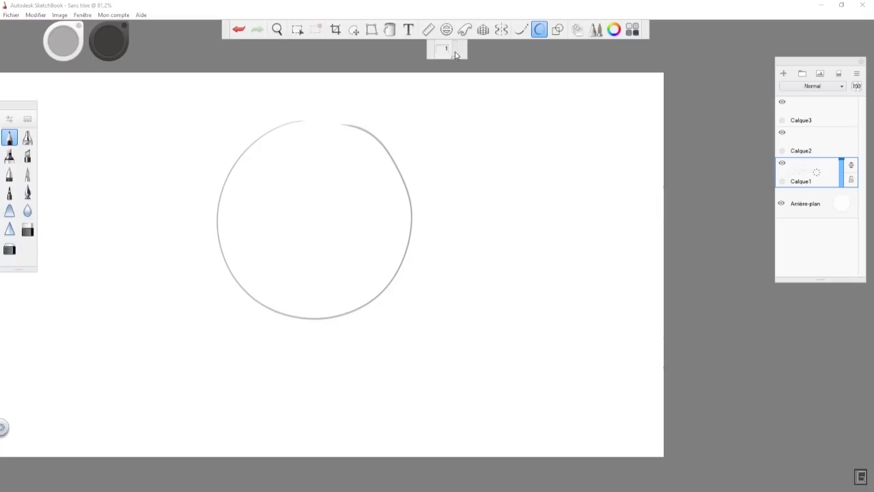
Step: With the predictive stroke at level 2, draw a small circle beside the large one and three long diagonal lines below them
{"action": "mouse_move", "coordinate": [489, 120]}
{"action": "left_mouse_down"}
{"action": "mouse_move", "coordinate": [469, 115]}
{"action": "mouse_move", "coordinate": [473, 203]}
{"action": "mouse_move", "coordinate": [489, 120]}
{"action": "left_mouse_up"}
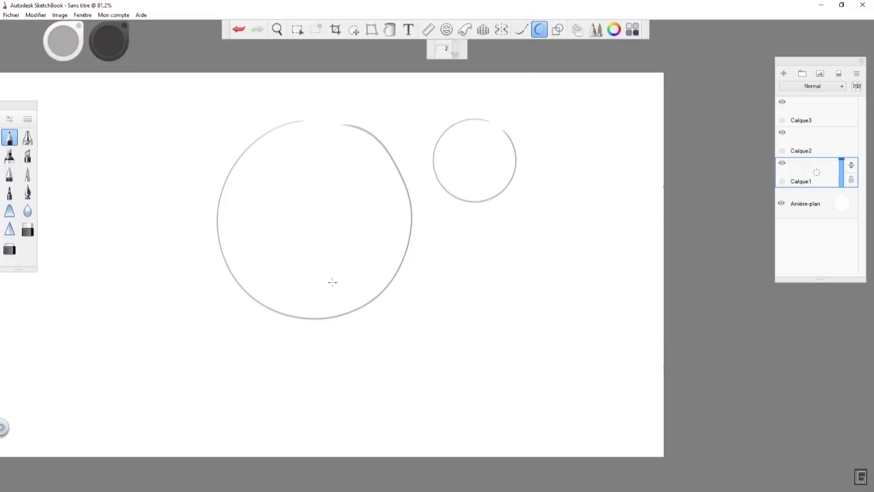
{"action": "left_click_drag", "start_coordinate": [241, 411], "coordinate": [523, 266]}
{"action": "left_click_drag", "start_coordinate": [298, 419], "coordinate": [559, 283]}
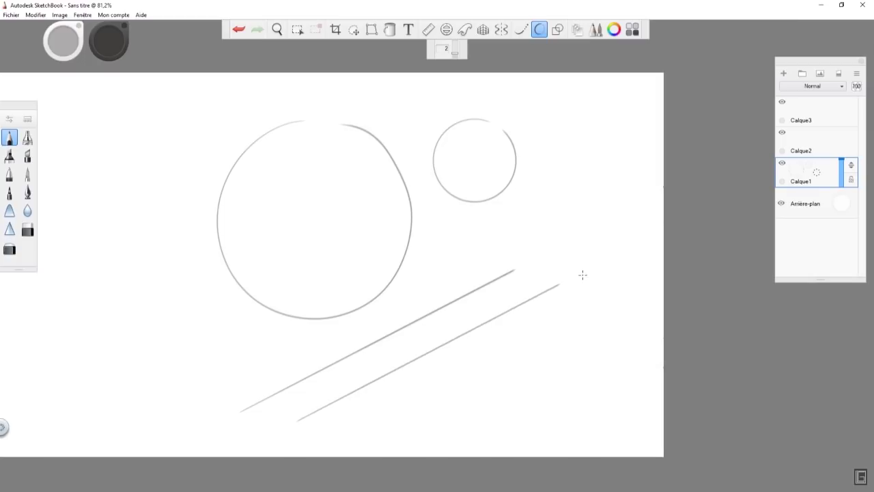
{"action": "left_click_drag", "start_coordinate": [214, 395], "coordinate": [578, 228]}
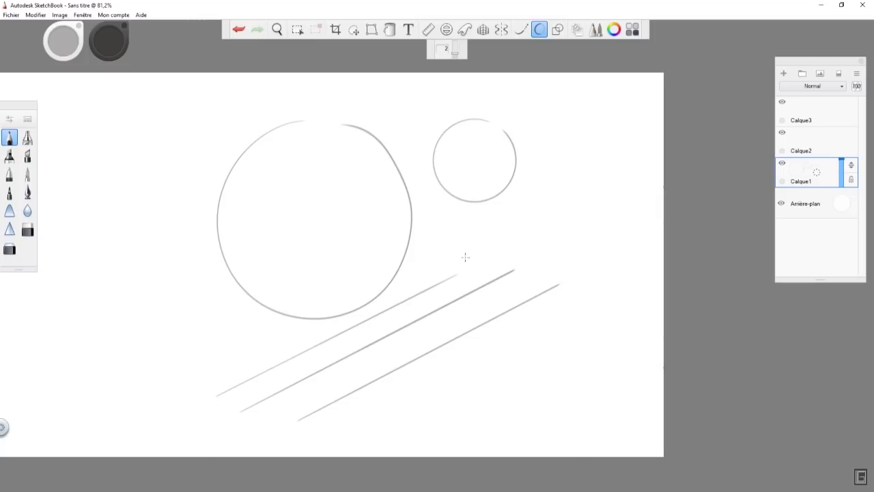
Step: Draw a series of parallel diagonal hatching strokes to the upper left of the large circle
{"action": "left_click_drag", "start_coordinate": [103, 167], "coordinate": [181, 106]}
{"action": "left_click_drag", "start_coordinate": [104, 183], "coordinate": [209, 101]}
{"action": "left_click_drag", "start_coordinate": [119, 183], "coordinate": [217, 109]}
{"action": "mouse_move", "coordinate": [127, 198]}
{"action": "left_mouse_down"}
{"action": "mouse_move", "coordinate": [231, 113]}
{"action": "mouse_move", "coordinate": [244, 116]}
{"action": "left_mouse_up"}
{"action": "mouse_move", "coordinate": [145, 209]}
{"action": "left_mouse_down"}
{"action": "mouse_move", "coordinate": [258, 116]}
{"action": "mouse_move", "coordinate": [248, 135]}
{"action": "left_mouse_up"}
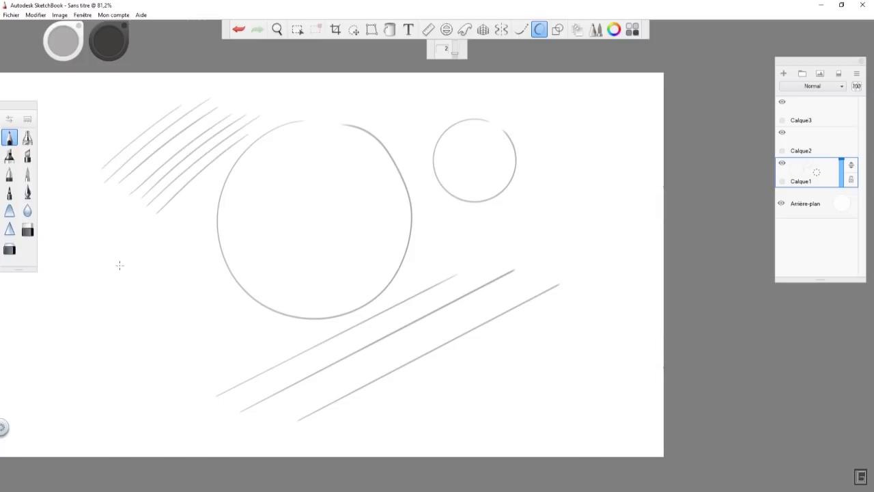
Step: Cross the diagonal hatching with a series of near-vertical strokes
{"action": "left_click_drag", "start_coordinate": [132, 151], "coordinate": [132, 224]}
{"action": "mouse_move", "coordinate": [140, 130]}
{"action": "left_mouse_down"}
{"action": "mouse_move", "coordinate": [141, 246]}
{"action": "mouse_move", "coordinate": [153, 248]}
{"action": "left_mouse_up"}
{"action": "left_click_drag", "start_coordinate": [163, 177], "coordinate": [164, 230]}
{"action": "left_click_drag", "start_coordinate": [167, 113], "coordinate": [163, 179]}
{"action": "left_click_drag", "start_coordinate": [175, 122], "coordinate": [173, 232]}
{"action": "mouse_move", "coordinate": [184, 101]}
{"action": "left_mouse_down"}
{"action": "mouse_move", "coordinate": [179, 221]}
{"action": "mouse_move", "coordinate": [187, 221]}
{"action": "left_mouse_up"}
Step: Draw a crosshatched patch of shallow diagonal and near-horizontal strokes below the small circle
{"action": "mouse_move", "coordinate": [430, 242]}
{"action": "left_mouse_down"}
{"action": "mouse_move", "coordinate": [526, 200]}
{"action": "mouse_move", "coordinate": [555, 201]}
{"action": "left_mouse_up"}
{"action": "mouse_move", "coordinate": [464, 249]}
{"action": "left_mouse_down"}
{"action": "mouse_move", "coordinate": [550, 211]}
{"action": "mouse_move", "coordinate": [566, 218]}
{"action": "left_mouse_up"}
{"action": "mouse_move", "coordinate": [456, 213]}
{"action": "left_mouse_down"}
{"action": "mouse_move", "coordinate": [585, 224]}
{"action": "mouse_move", "coordinate": [589, 233]}
{"action": "mouse_move", "coordinate": [431, 225]}
{"action": "mouse_move", "coordinate": [579, 247]}
{"action": "left_mouse_up"}
{"action": "left_click_drag", "start_coordinate": [439, 241], "coordinate": [590, 259]}
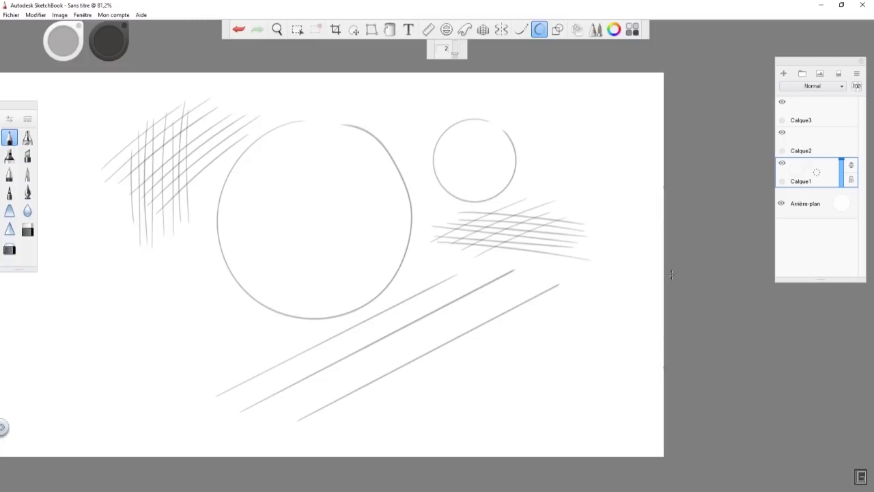
Step: Clear the layer, set the predictive stroke to level 5, and draw six long rising strokes across the canvas
{"action": "left_click", "coordinate": [839, 73]}
{"action": "left_click_drag", "start_coordinate": [455, 45], "coordinate": [460, 30]}
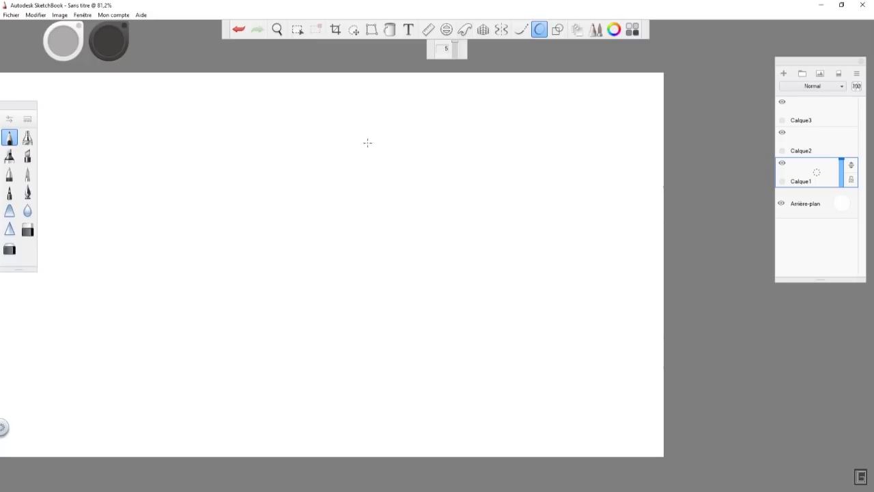
{"action": "left_click_drag", "start_coordinate": [269, 238], "coordinate": [535, 111]}
{"action": "left_click_drag", "start_coordinate": [313, 278], "coordinate": [560, 148]}
{"action": "left_click_drag", "start_coordinate": [351, 287], "coordinate": [565, 196]}
{"action": "left_click_drag", "start_coordinate": [361, 304], "coordinate": [554, 226]}
{"action": "left_click_drag", "start_coordinate": [384, 312], "coordinate": [614, 241]}
{"action": "left_click_drag", "start_coordinate": [395, 326], "coordinate": [581, 307]}
Step: Clear the layer and draw three long straight strokes with the Line shape tool, rising at different angles
{"action": "left_click", "coordinate": [835, 73]}
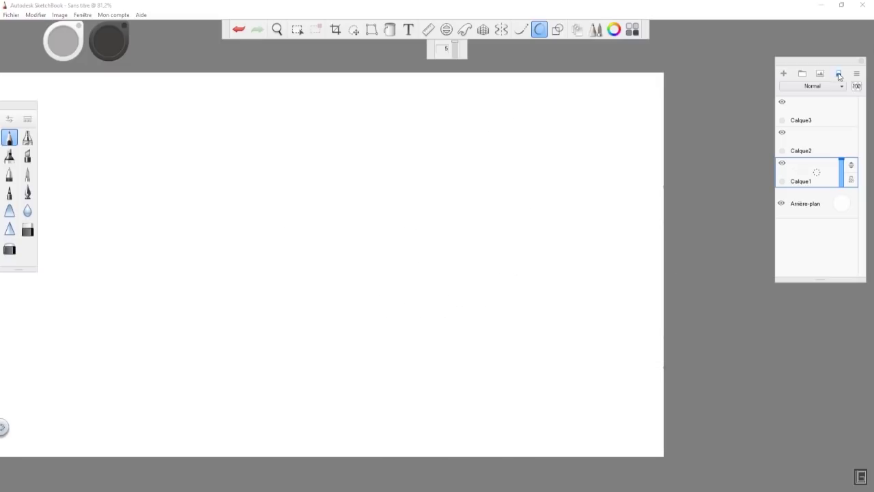
{"action": "left_click", "coordinate": [556, 31]}
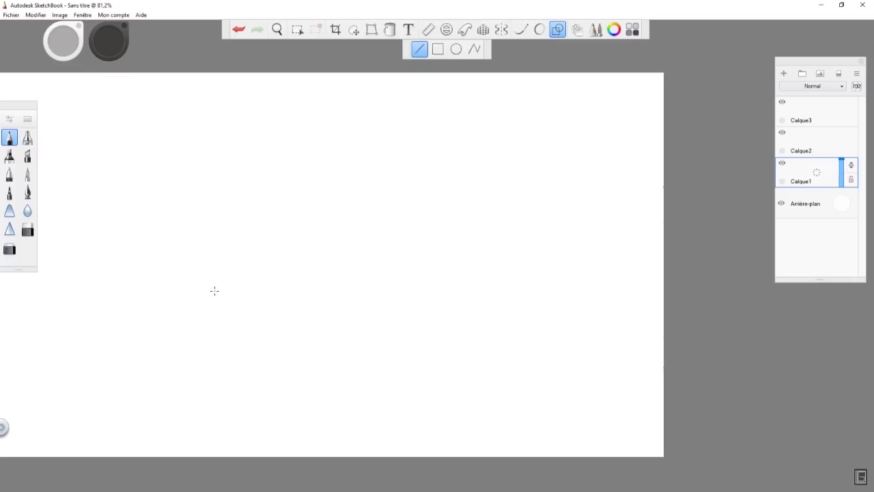
{"action": "left_click_drag", "start_coordinate": [197, 206], "coordinate": [425, 130]}
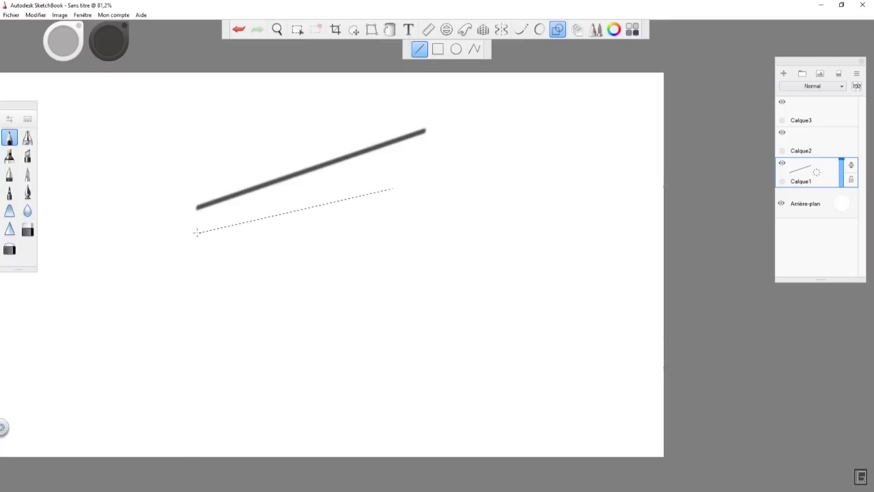
{"action": "mouse_move", "coordinate": [196, 233]}
{"action": "left_mouse_down"}
{"action": "mouse_move", "coordinate": [234, 332]}
{"action": "mouse_move", "coordinate": [605, 160]}
{"action": "mouse_move", "coordinate": [611, 143]}
{"action": "left_mouse_up"}
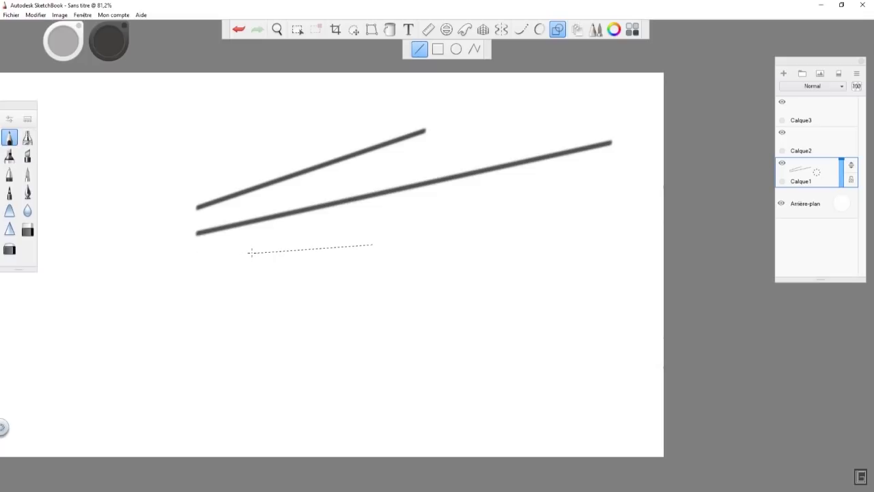
{"action": "left_click_drag", "start_coordinate": [251, 252], "coordinate": [575, 229]}
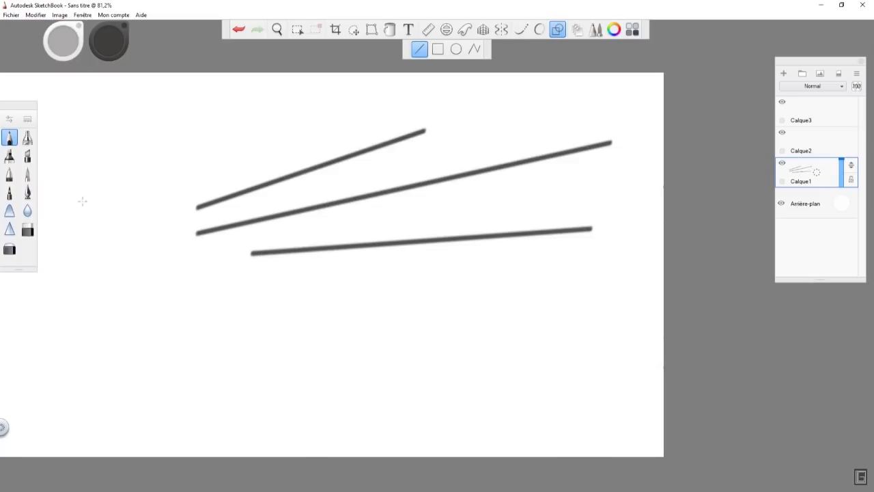
Step: Draw a thick dark line below the three lines with a solid brush and a soft faint line above them with the airbrush
{"action": "left_click", "coordinate": [27, 174]}
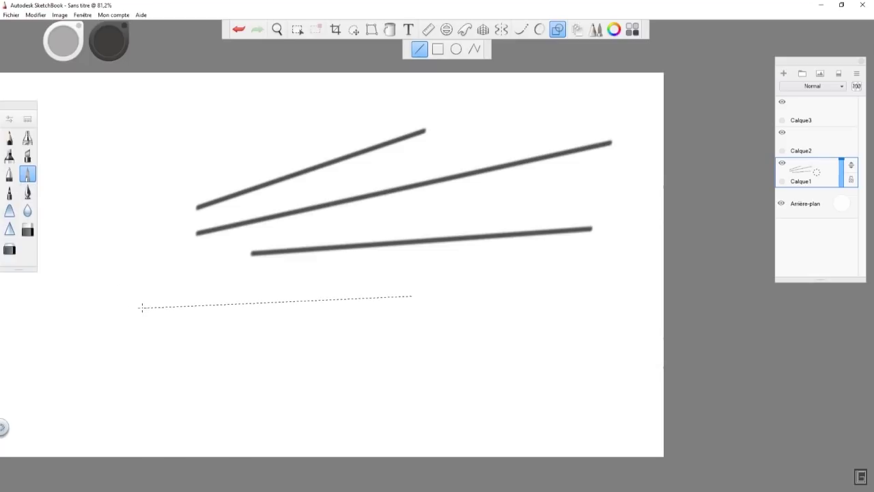
{"action": "left_click_drag", "start_coordinate": [506, 296], "coordinate": [620, 296]}
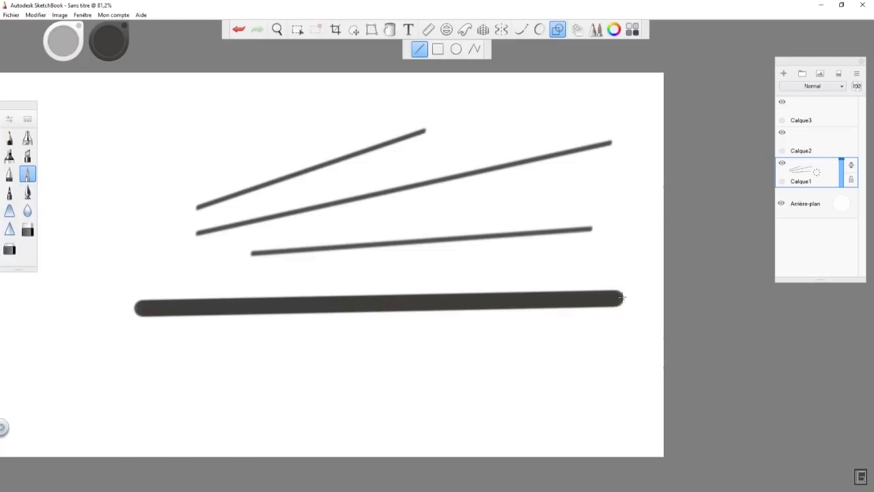
{"action": "left_click", "coordinate": [28, 138]}
{"action": "left_click_drag", "start_coordinate": [407, 119], "coordinate": [97, 179]}
Step: Draw three thin straight lines across the upper part of the canvas with a fine pen
{"action": "left_click", "coordinate": [9, 174]}
{"action": "left_click_drag", "start_coordinate": [81, 221], "coordinate": [259, 105]}
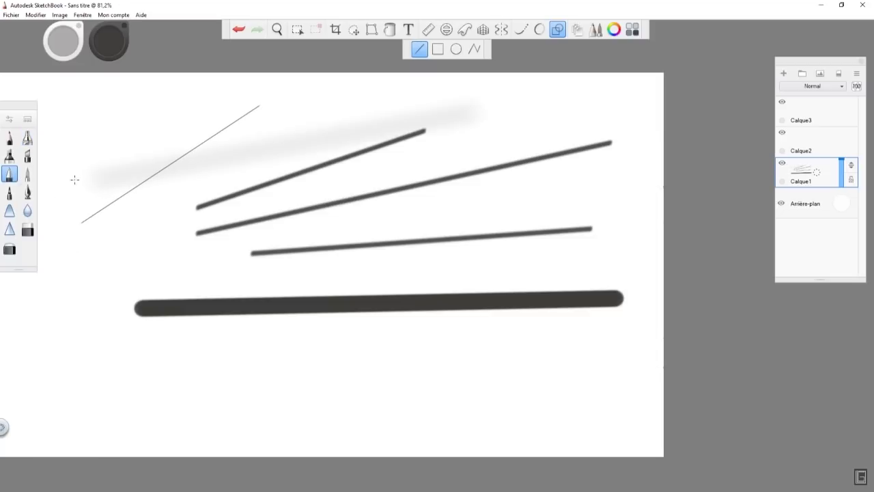
{"action": "left_click_drag", "start_coordinate": [94, 161], "coordinate": [474, 122]}
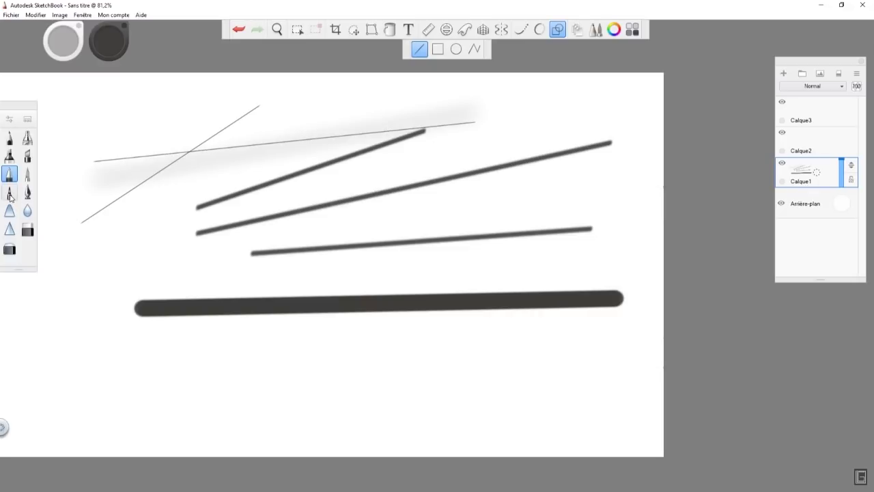
{"action": "left_click_drag", "start_coordinate": [253, 171], "coordinate": [573, 110]}
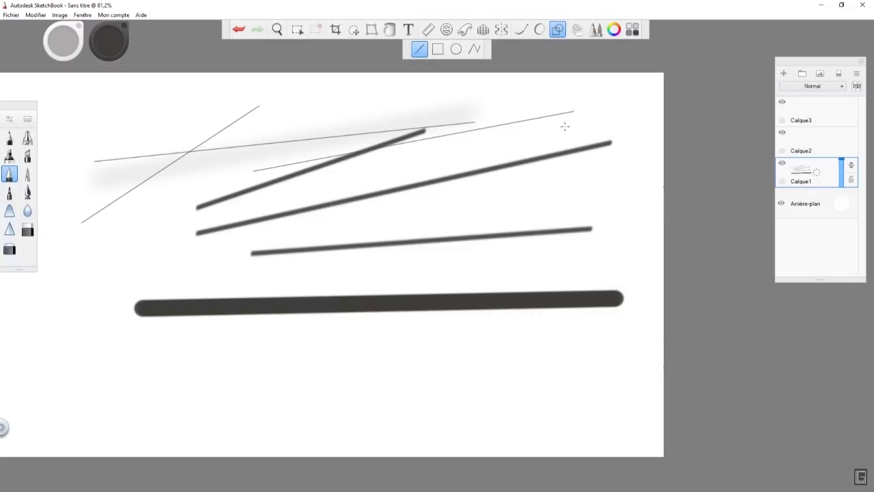
Step: With the inking pen, draw one medium-thick line rising to the upper right and one descending across the thick horizontal line
{"action": "left_click", "coordinate": [27, 193]}
{"action": "left_click_drag", "start_coordinate": [308, 195], "coordinate": [642, 116]}
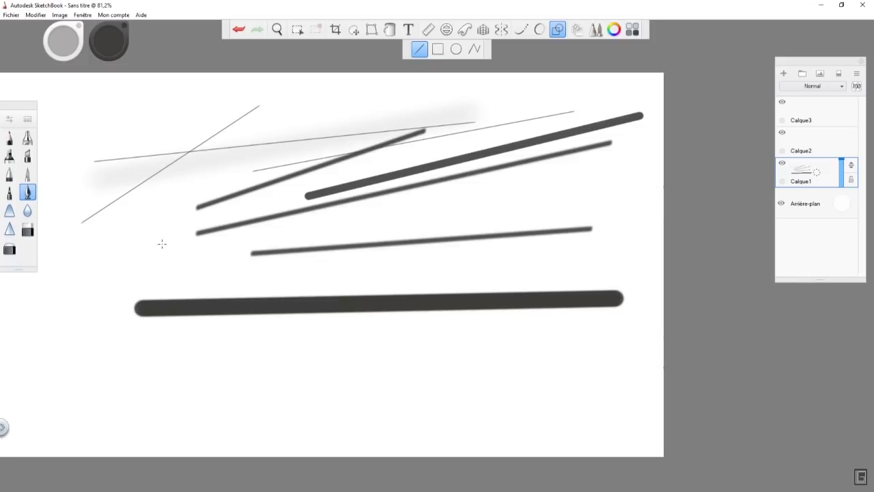
{"action": "left_click_drag", "start_coordinate": [138, 211], "coordinate": [505, 363]}
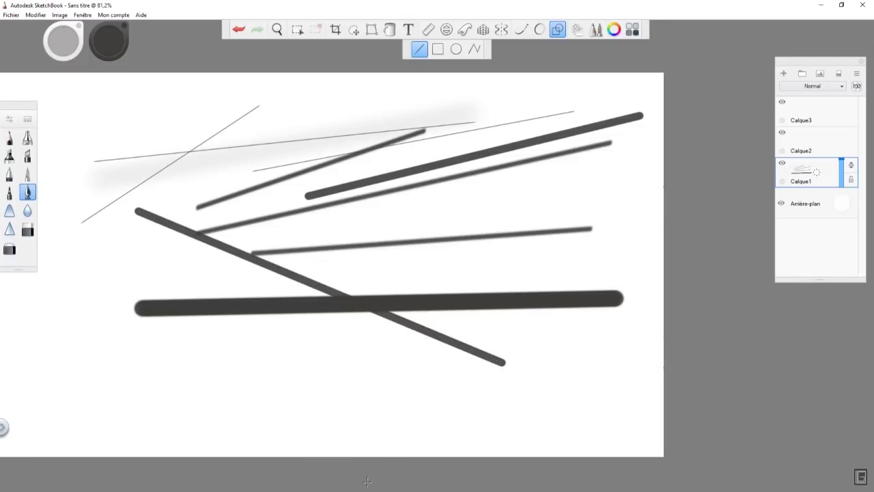
Step: Open the inking pen's brush properties and place them over the right part of the canvas
{"action": "mouse_move", "coordinate": [21, 104]}
{"action": "left_mouse_down"}
{"action": "mouse_move", "coordinate": [69, 91]}
{"action": "mouse_move", "coordinate": [59, 123]}
{"action": "mouse_move", "coordinate": [11, 127]}
{"action": "left_mouse_up"}
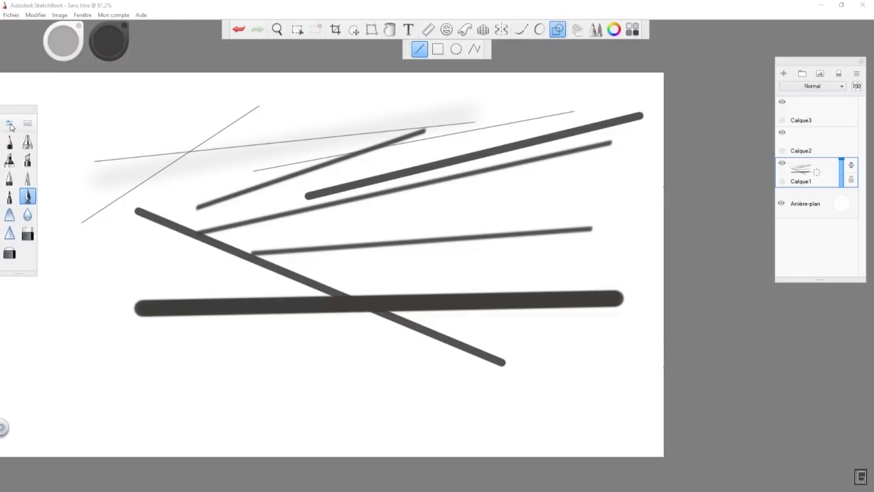
{"action": "left_click", "coordinate": [10, 125]}
{"action": "left_click_drag", "start_coordinate": [780, 82], "coordinate": [540, 98]}
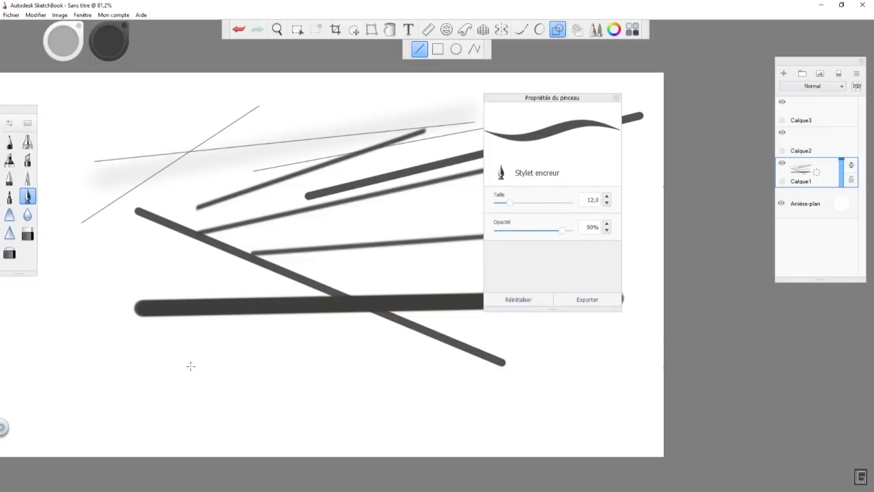
Step: Clear the layer and draw two near-horizontal lines with the inking pen, one at size 12.0 and one above it at size 48.6
{"action": "key", "text": "Delete"}
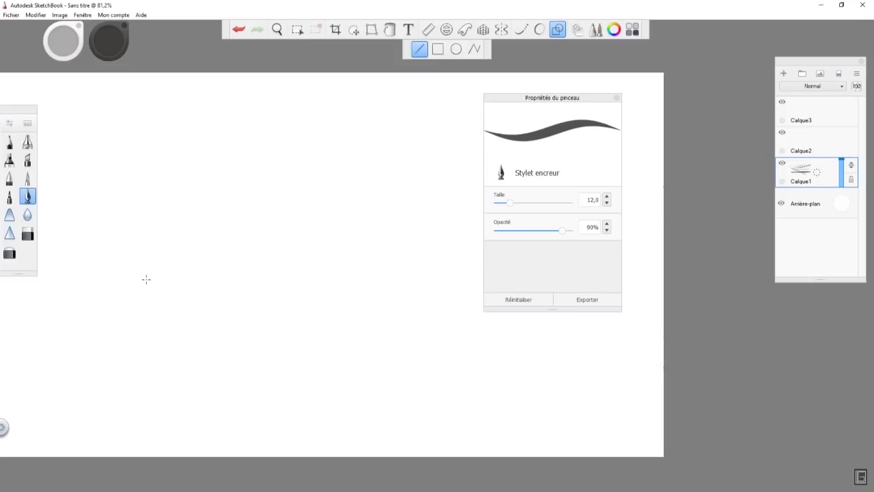
{"action": "left_click_drag", "start_coordinate": [188, 262], "coordinate": [365, 263]}
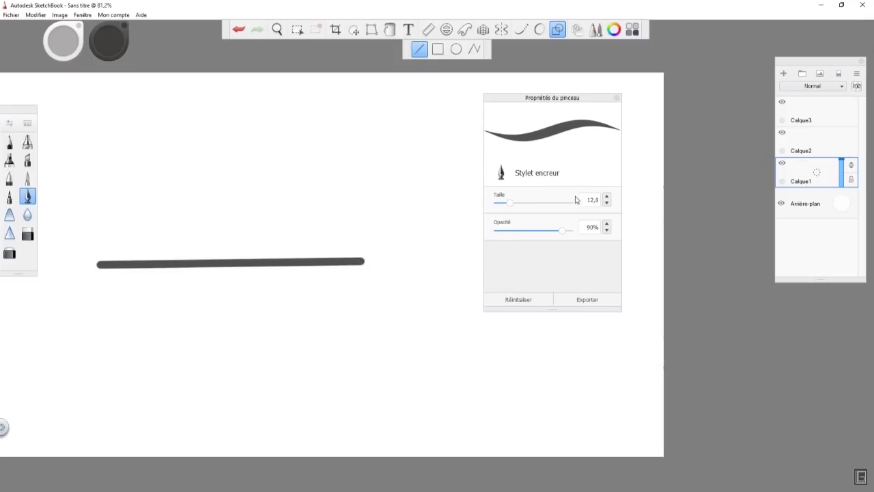
{"action": "left_click_drag", "start_coordinate": [509, 205], "coordinate": [555, 205]}
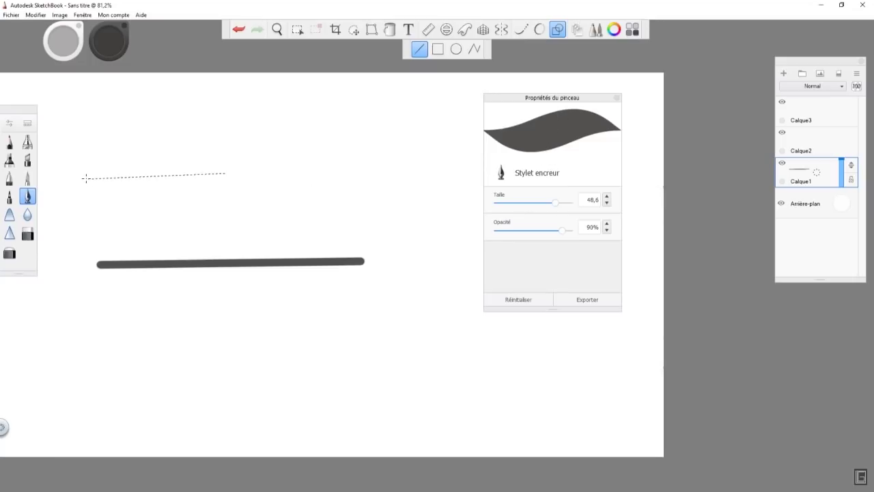
{"action": "left_click_drag", "start_coordinate": [86, 178], "coordinate": [390, 183]}
Step: Set the inking pen's size to 2.0 and draw a thin horizontal line between the thick ones, crossed by three short diagonals
{"action": "left_click_drag", "start_coordinate": [555, 206], "coordinate": [491, 211]}
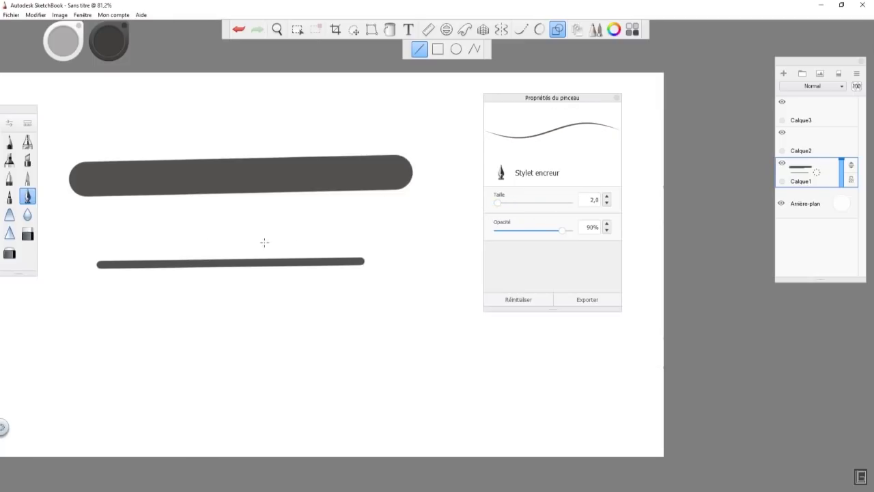
{"action": "left_click_drag", "start_coordinate": [100, 228], "coordinate": [100, 228]}
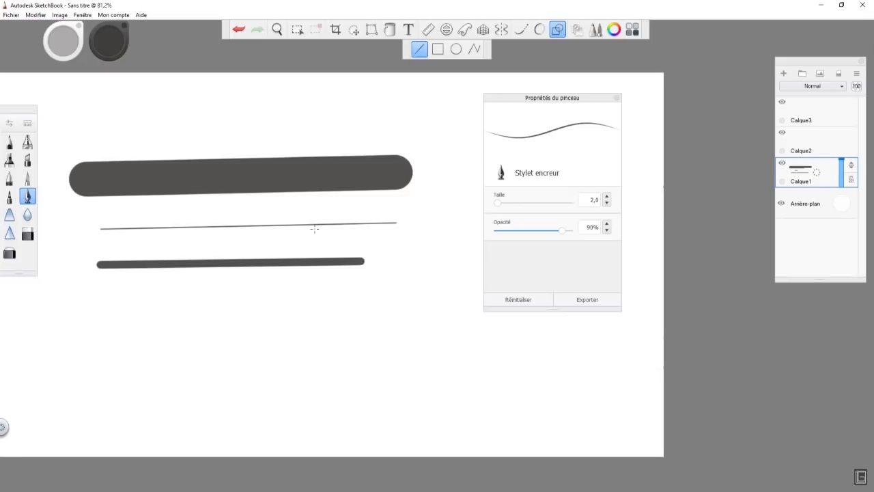
{"action": "left_click_drag", "start_coordinate": [148, 248], "coordinate": [247, 200]}
{"action": "left_click_drag", "start_coordinate": [191, 247], "coordinate": [284, 198]}
{"action": "left_click_drag", "start_coordinate": [228, 247], "coordinate": [311, 203]}
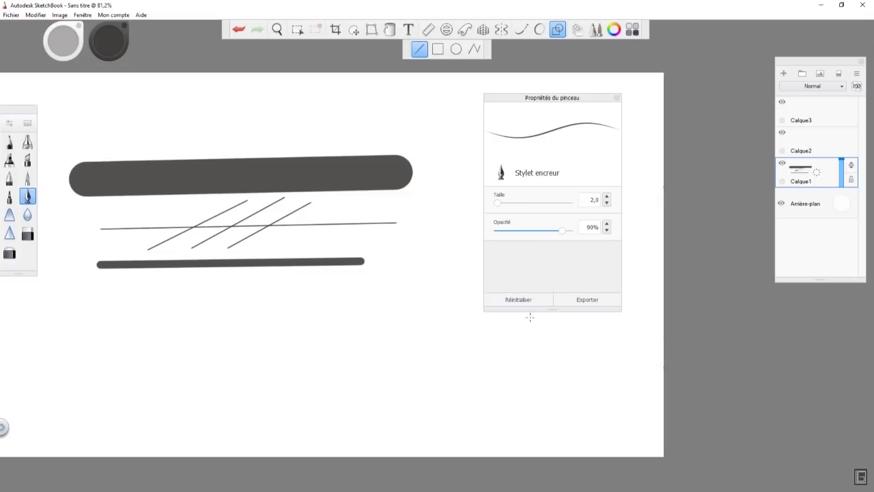
Step: Draw five thin crossing lines over the right ends of the existing lines and reposition the brush properties clear of them
{"action": "left_click_drag", "start_coordinate": [583, 98], "coordinate": [615, 108]}
{"action": "left_click_drag", "start_coordinate": [453, 169], "coordinate": [279, 304]}
{"action": "left_click_drag", "start_coordinate": [326, 319], "coordinate": [372, 197]}
{"action": "left_click_drag", "start_coordinate": [365, 314], "coordinate": [408, 185]}
{"action": "left_click_drag", "start_coordinate": [286, 266], "coordinate": [468, 219]}
{"action": "left_click_drag", "start_coordinate": [262, 311], "coordinate": [443, 248]}
{"action": "mouse_move", "coordinate": [599, 109]}
{"action": "left_mouse_down"}
{"action": "mouse_move", "coordinate": [605, 100]}
{"action": "mouse_move", "coordinate": [581, 113]}
{"action": "left_mouse_up"}
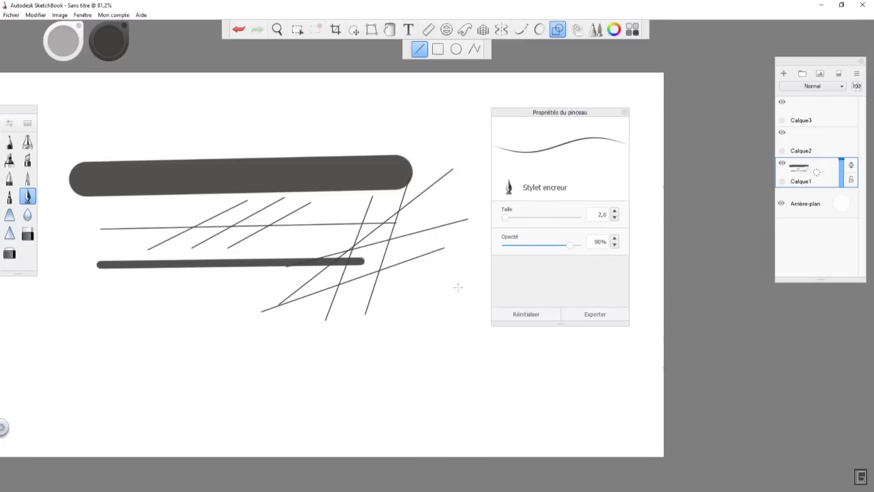
Step: Reset the inking pen's brush properties to their defaults and close them
{"action": "left_click", "coordinate": [529, 317]}
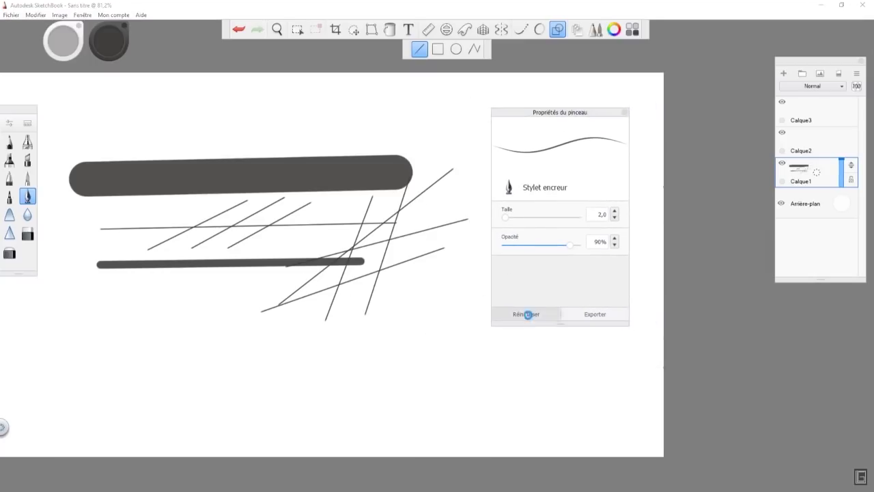
{"action": "left_click", "coordinate": [455, 285]}
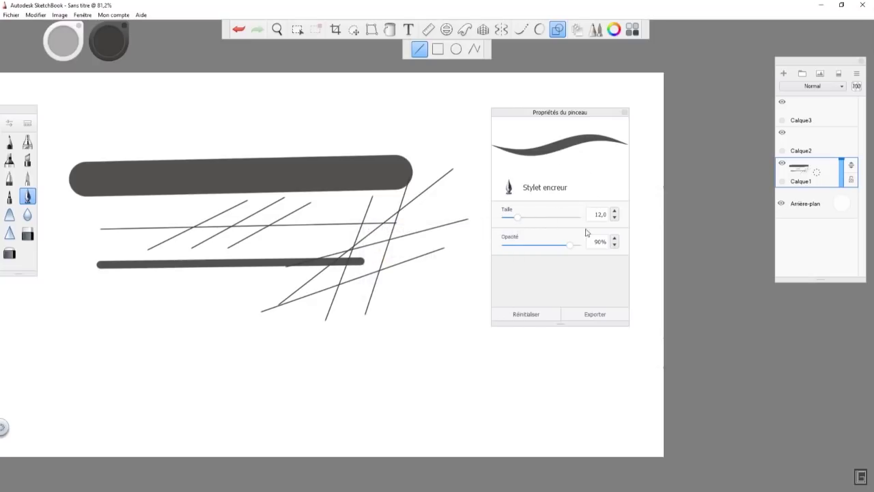
{"action": "left_click", "coordinate": [625, 113]}
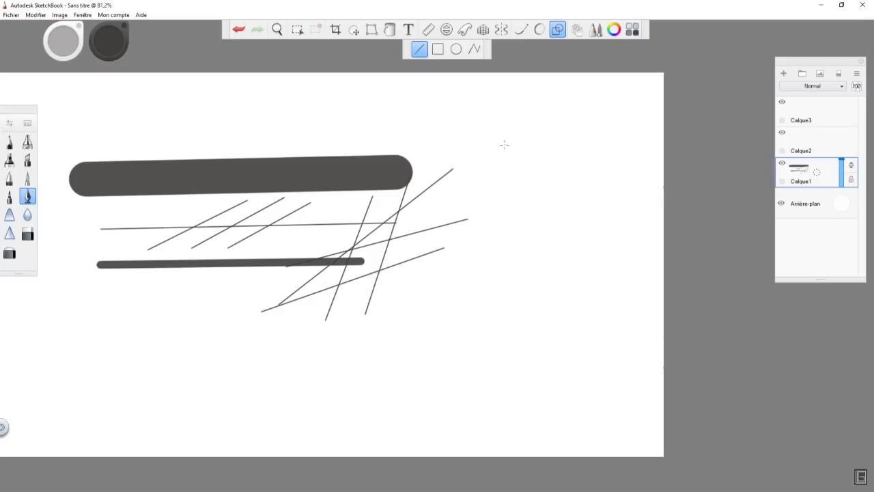
Step: Clear the layer and draw four rectangle shapes with the inking pen, two separate along the top and two overlapping below
{"action": "left_click", "coordinate": [838, 73]}
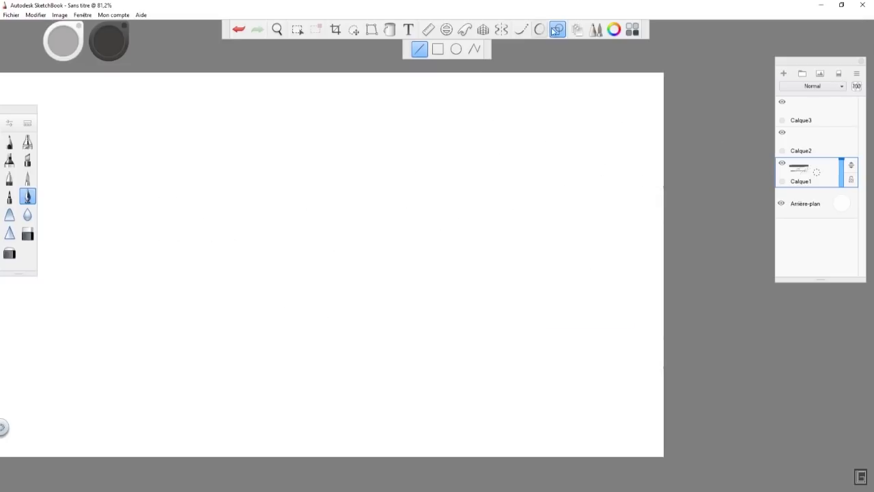
{"action": "left_click", "coordinate": [438, 48]}
{"action": "left_click_drag", "start_coordinate": [193, 127], "coordinate": [357, 253]}
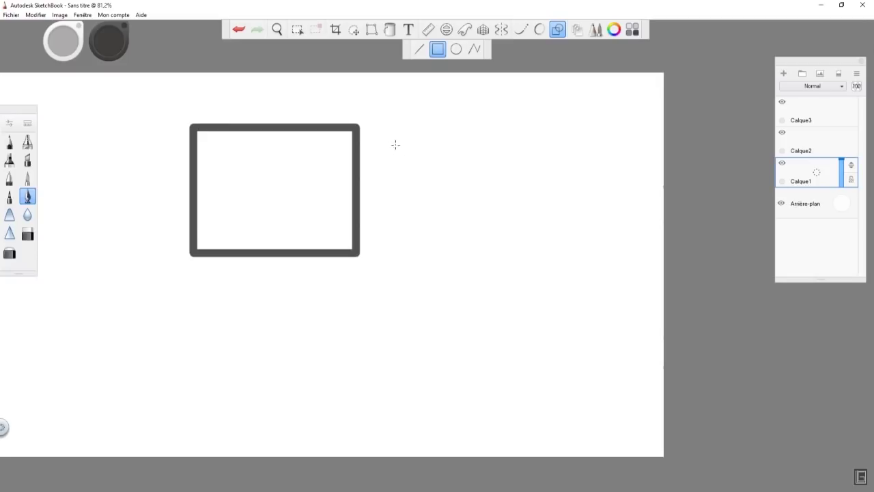
{"action": "left_click_drag", "start_coordinate": [393, 129], "coordinate": [565, 204]}
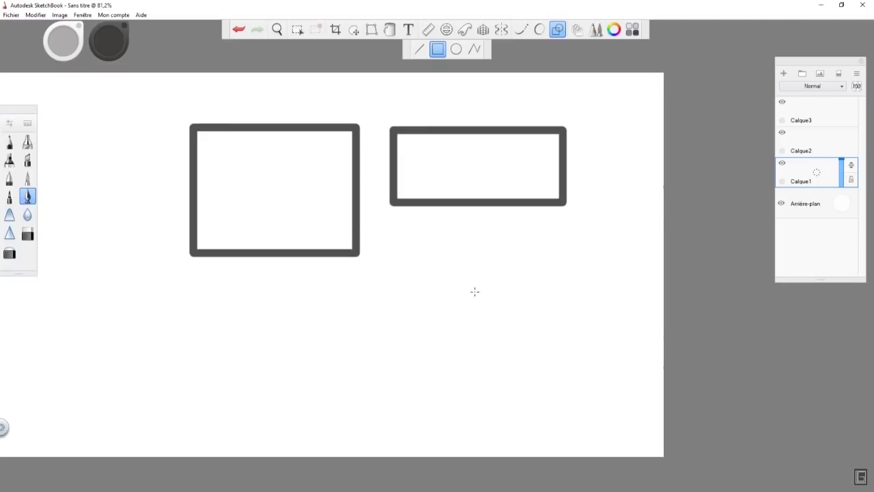
{"action": "left_click_drag", "start_coordinate": [382, 267], "coordinate": [498, 384]}
{"action": "left_click_drag", "start_coordinate": [176, 299], "coordinate": [500, 224]}
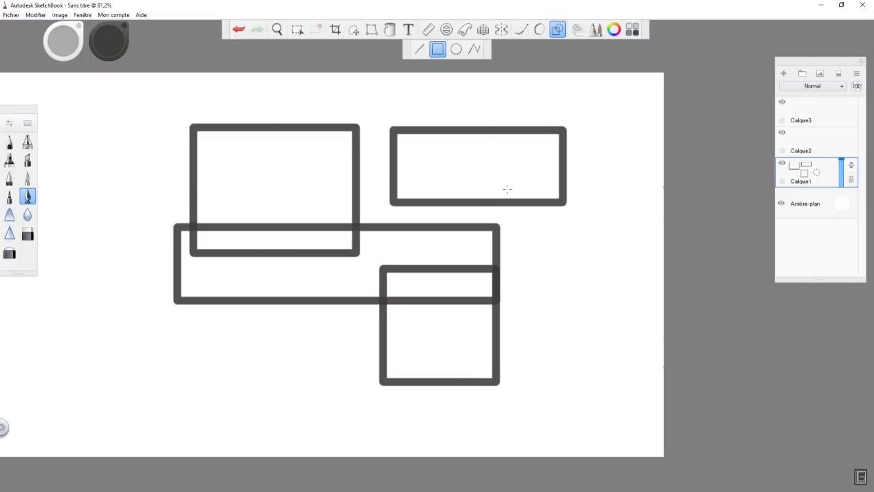
Step: Draw a flat ellipse, a rounder one and a large circle with the inking pen, plus a small circle at the upper left with a thinner brush
{"action": "left_click", "coordinate": [457, 53]}
{"action": "left_click_drag", "start_coordinate": [157, 342], "coordinate": [334, 407]}
{"action": "left_click_drag", "start_coordinate": [291, 366], "coordinate": [390, 315]}
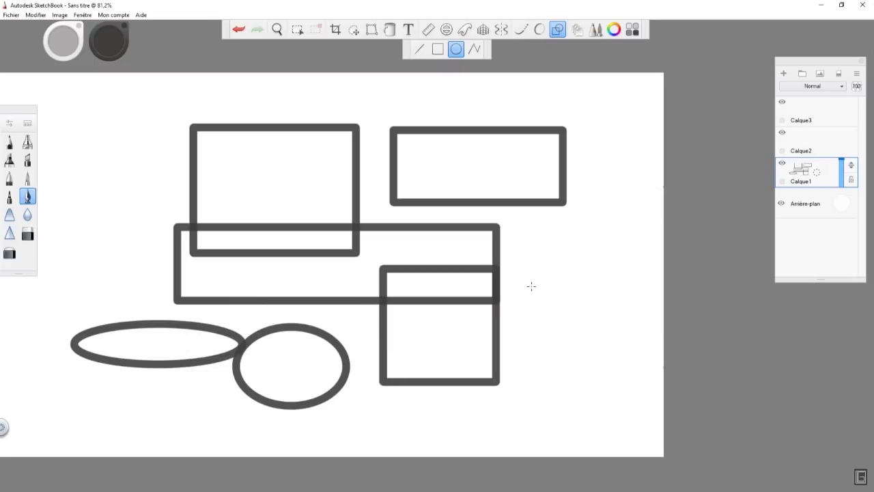
{"action": "left_click_drag", "start_coordinate": [517, 228], "coordinate": [590, 302]}
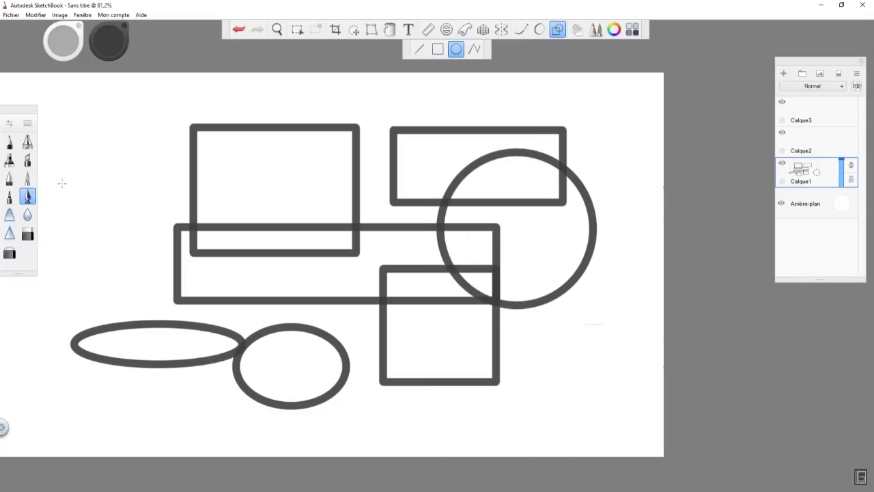
{"action": "left_click", "coordinate": [9, 178]}
{"action": "left_click_drag", "start_coordinate": [144, 204], "coordinate": [154, 219]}
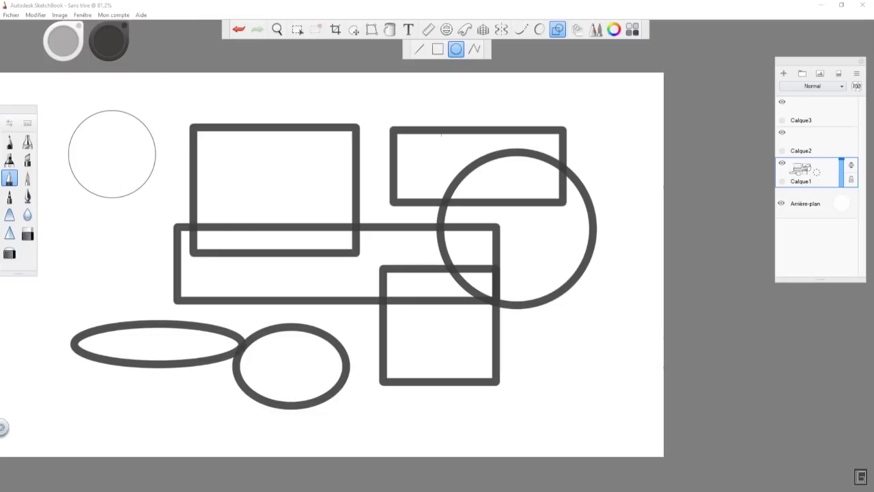
Step: Clear the layer and draw one open polyline of stepped, skyline-like blocks across the canvas with the thin brush
{"action": "key", "text": "Delete"}
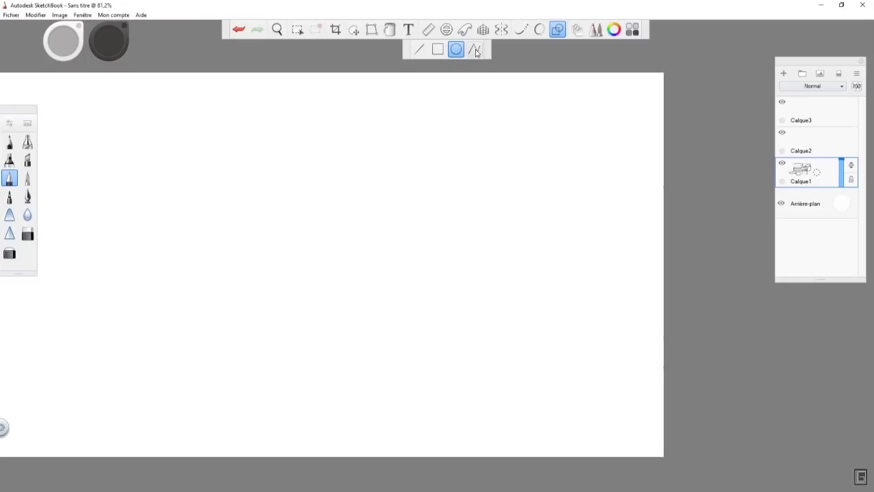
{"action": "left_click", "coordinate": [476, 52]}
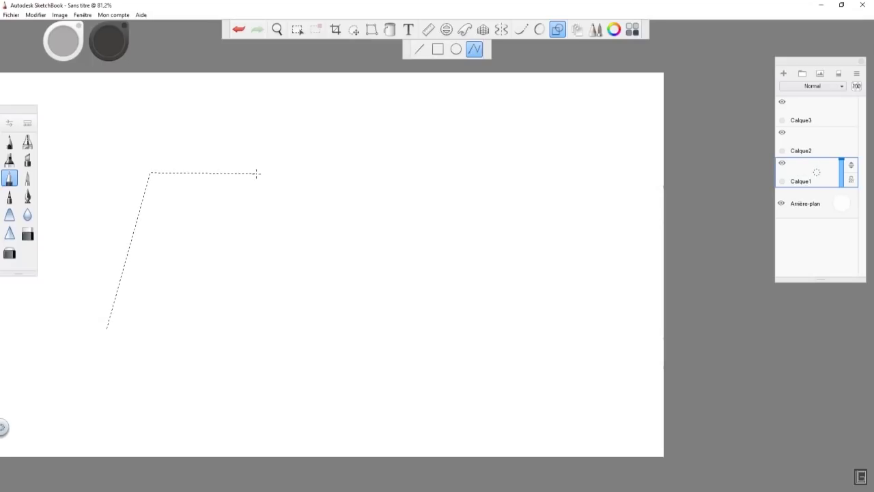
{"action": "left_click", "coordinate": [298, 302]}
{"action": "left_click", "coordinate": [299, 127]}
{"action": "left_click", "coordinate": [487, 132]}
{"action": "double_click", "coordinate": [601, 373]}
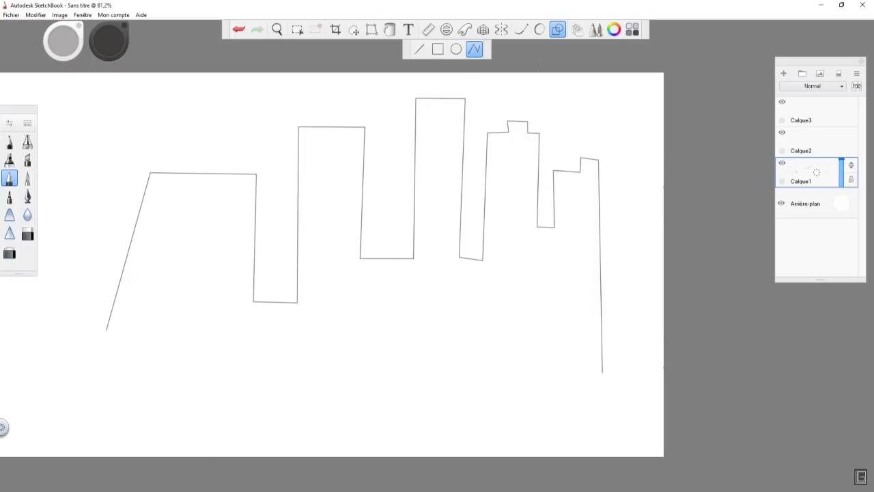
Step: Clear the polyline from the layer and move the layer list and brush palette inward toward the canvas
{"action": "left_click", "coordinate": [839, 75]}
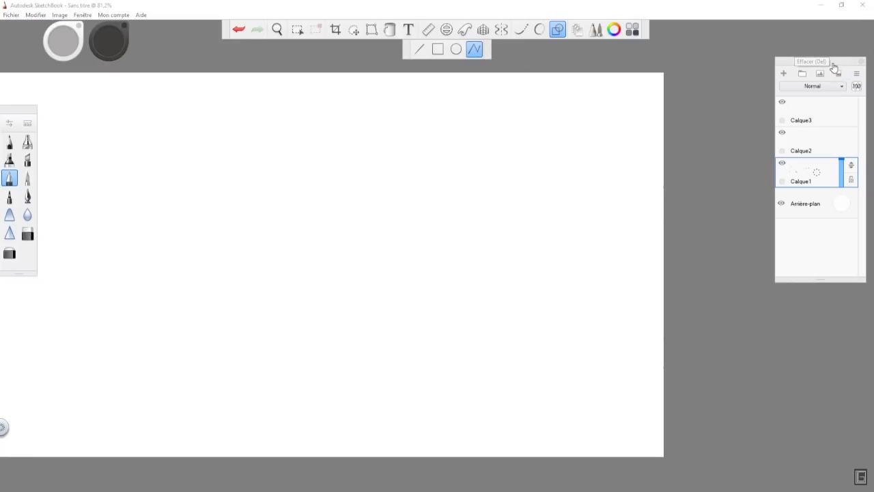
{"action": "left_click_drag", "start_coordinate": [844, 64], "coordinate": [747, 93]}
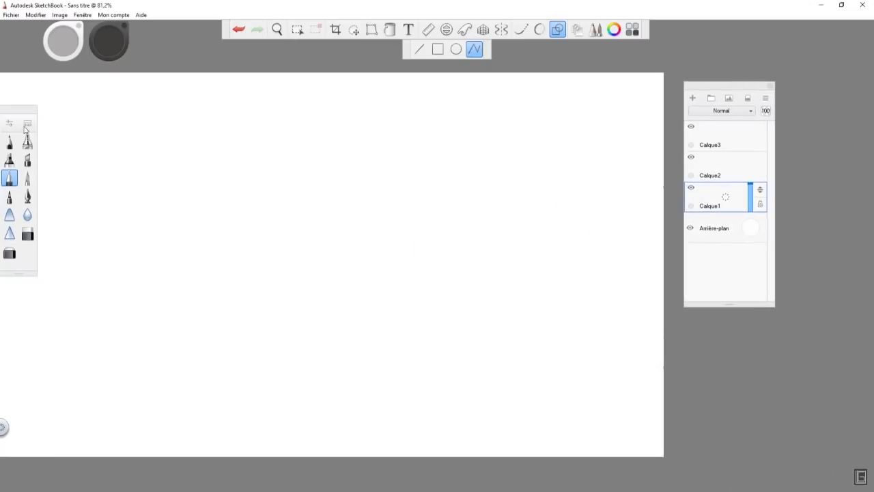
{"action": "mouse_move", "coordinate": [20, 114]}
{"action": "left_mouse_down"}
{"action": "mouse_move", "coordinate": [189, 132]}
{"action": "mouse_move", "coordinate": [28, 126]}
{"action": "left_mouse_up"}
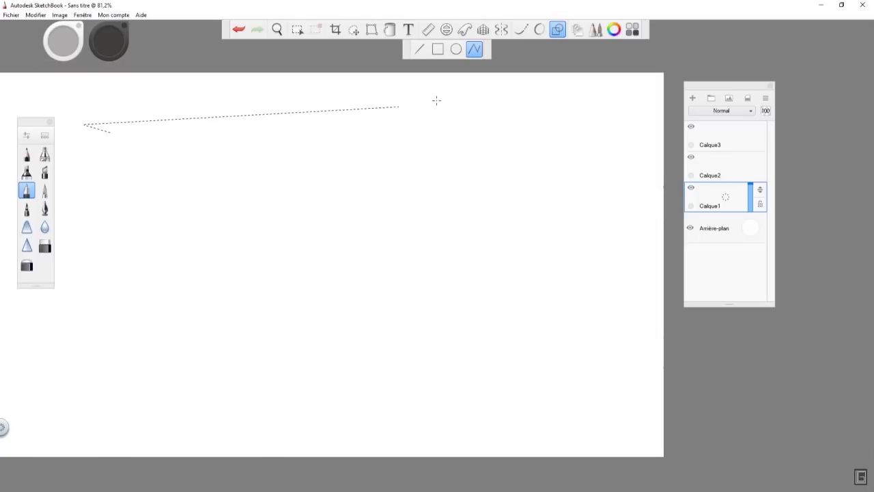
Step: End the stray polyline across the upper canvas, leave the shape tool and clear the layer
{"action": "left_click", "coordinate": [362, 137]}
{"action": "double_click", "coordinate": [535, 126]}
{"action": "left_click", "coordinate": [557, 29]}
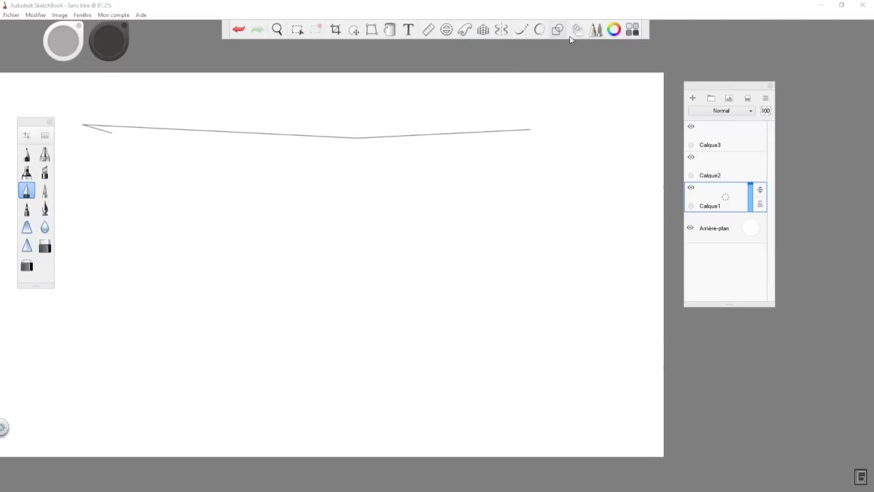
{"action": "left_click", "coordinate": [748, 98]}
Step: Draw two pencil arrows pointing up at the two round pucks and move the layer list onto the canvas
{"action": "left_click", "coordinate": [27, 155]}
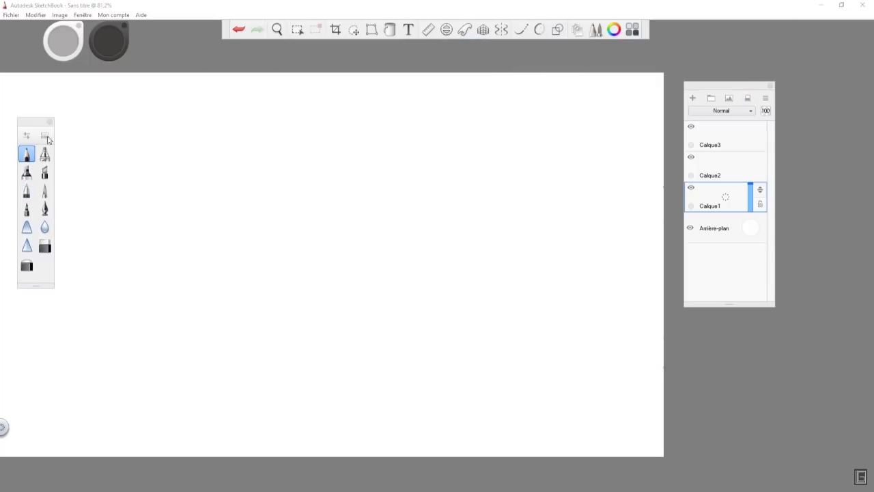
{"action": "mouse_move", "coordinate": [69, 84]}
{"action": "left_mouse_down"}
{"action": "mouse_move", "coordinate": [77, 117]}
{"action": "mouse_move", "coordinate": [78, 93]}
{"action": "mouse_move", "coordinate": [123, 110]}
{"action": "mouse_move", "coordinate": [127, 92]}
{"action": "left_mouse_up"}
{"action": "left_click_drag", "start_coordinate": [732, 86], "coordinate": [292, 127]}
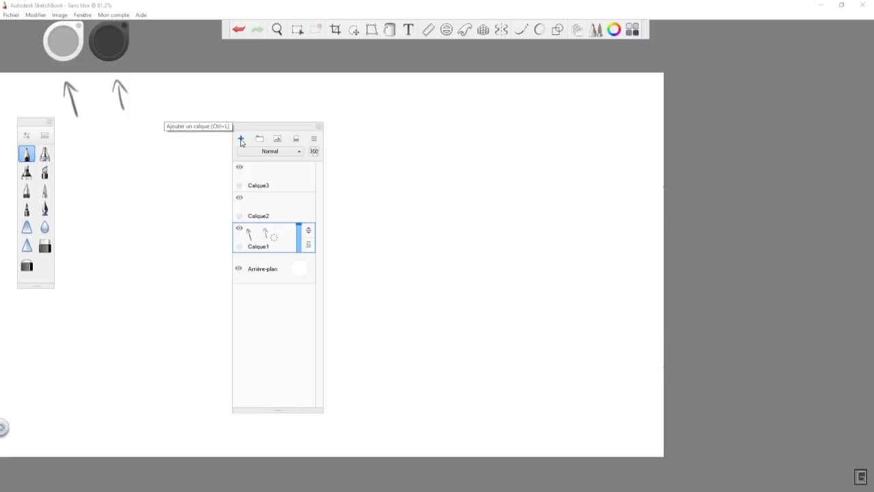
Step: Add four new layers above Calque1 and undo the last three additions
{"action": "left_click", "coordinate": [241, 140]}
{"action": "left_click", "coordinate": [242, 140]}
{"action": "left_click", "coordinate": [242, 140]}
{"action": "left_click", "coordinate": [242, 140]}
{"action": "left_click", "coordinate": [238, 30]}
{"action": "left_click", "coordinate": [239, 30]}
{"action": "left_click", "coordinate": [239, 30]}
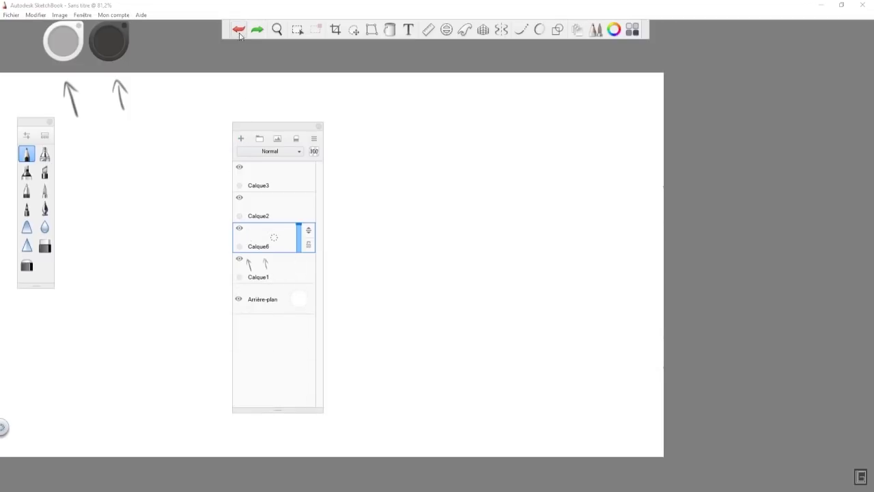
Step: Create a layer group above Calque6 and add a new layer inside it
{"action": "left_click", "coordinate": [259, 140]}
{"action": "left_click", "coordinate": [240, 140]}
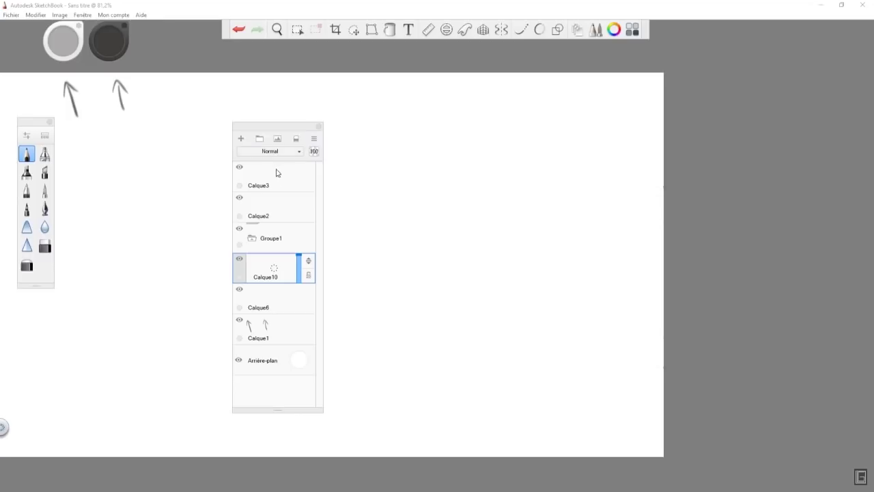
Step: View the layer options, try nesting a second group inside Groupe1 and undo it
{"action": "left_click", "coordinate": [315, 141]}
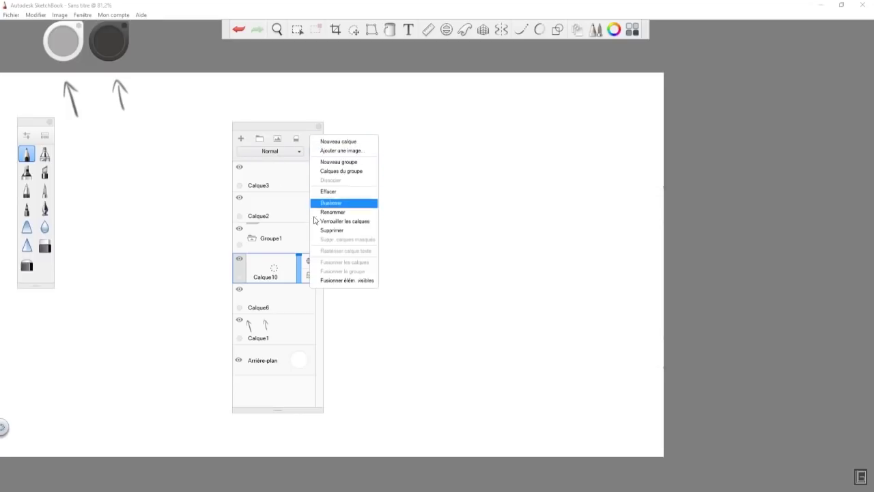
{"action": "left_click", "coordinate": [263, 141]}
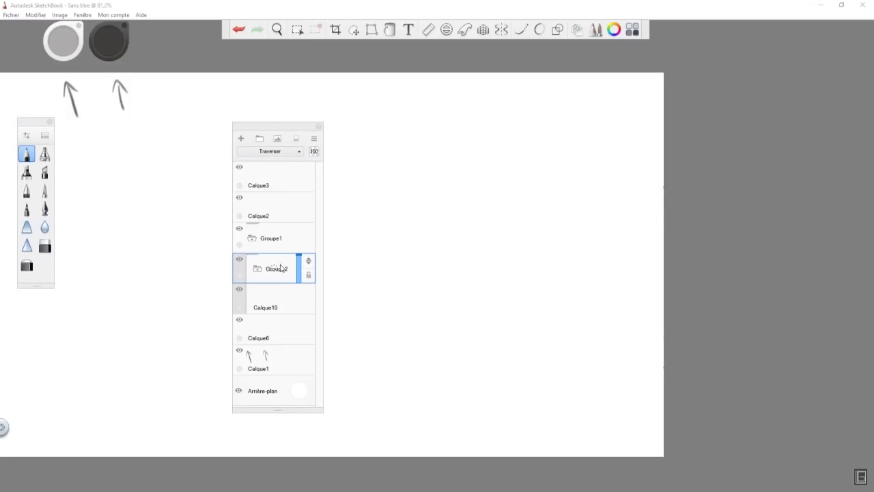
{"action": "left_click", "coordinate": [238, 30]}
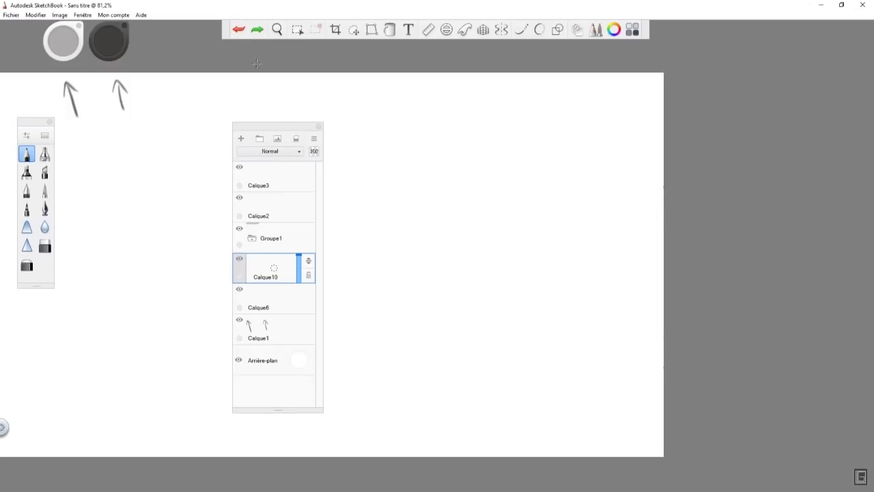
Step: Reorder the stack by moving Calque10 out of Groupe1, placing Groupe1 at the top and Calque10 just below Calque3
{"action": "mouse_move", "coordinate": [309, 260]}
{"action": "left_mouse_down"}
{"action": "mouse_move", "coordinate": [308, 244]}
{"action": "mouse_move", "coordinate": [309, 264]}
{"action": "left_mouse_up"}
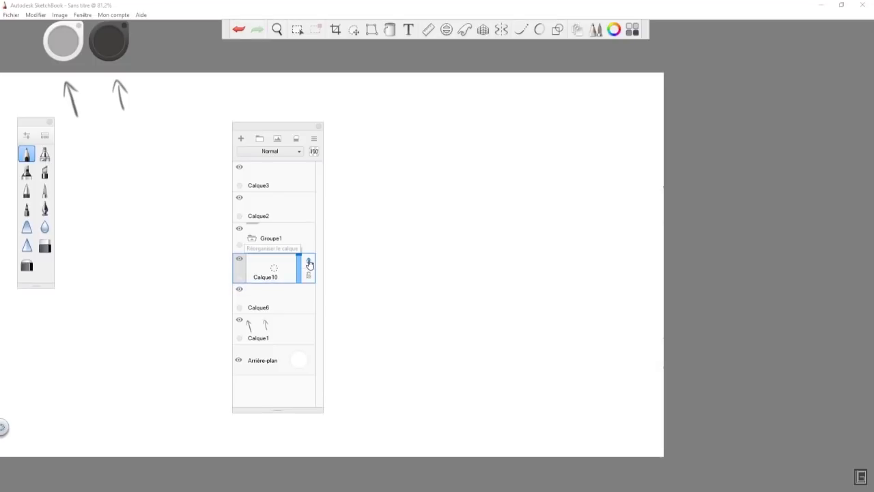
{"action": "left_click_drag", "start_coordinate": [310, 264], "coordinate": [308, 172]}
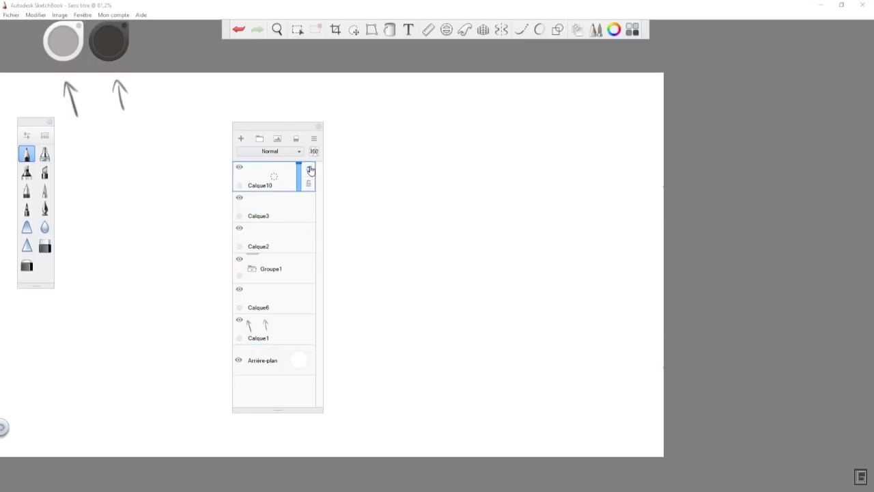
{"action": "left_click", "coordinate": [294, 266]}
{"action": "left_click_drag", "start_coordinate": [309, 264], "coordinate": [308, 172]}
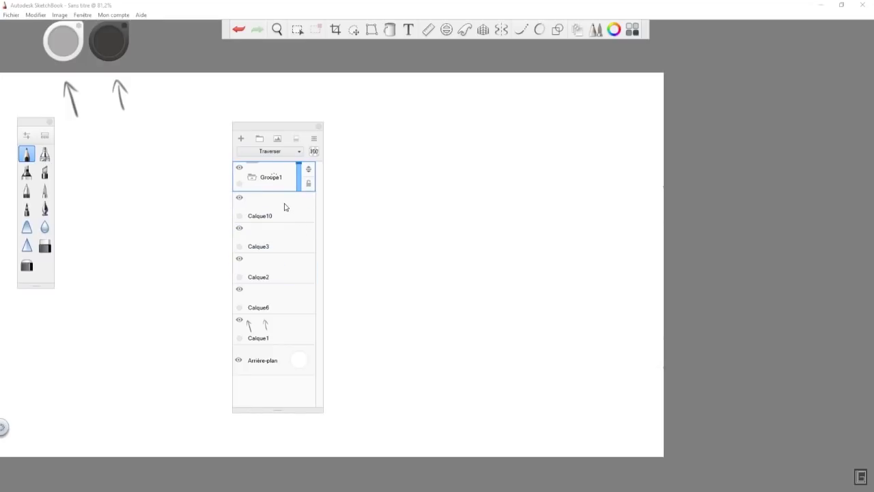
{"action": "left_click", "coordinate": [286, 207]}
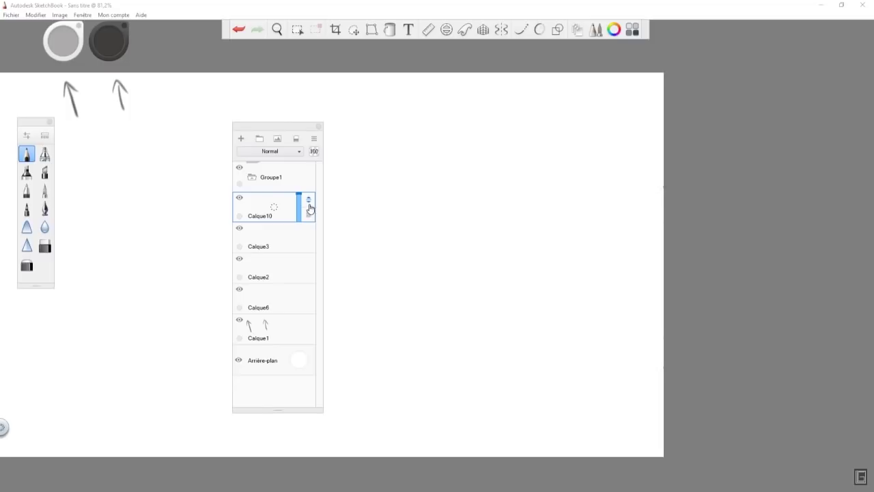
{"action": "left_click_drag", "start_coordinate": [298, 232], "coordinate": [302, 264]}
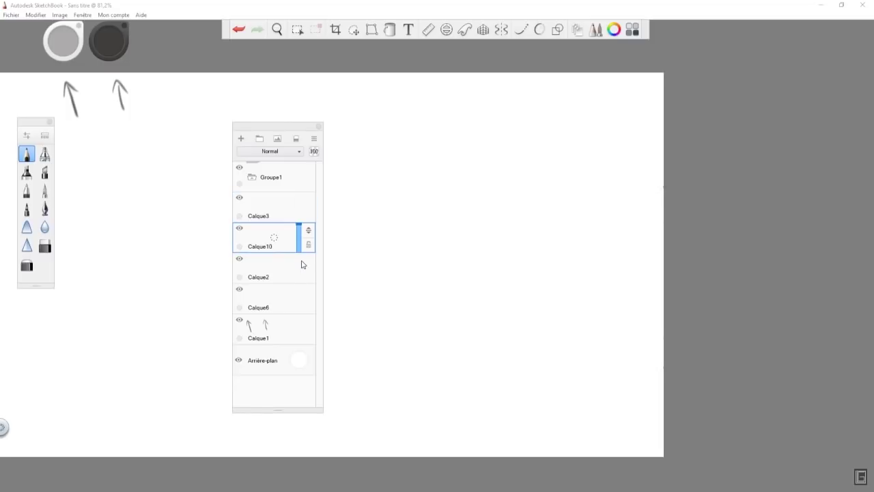
Step: Move Calque3 into Groupe1 and select the group
{"action": "left_click", "coordinate": [290, 175]}
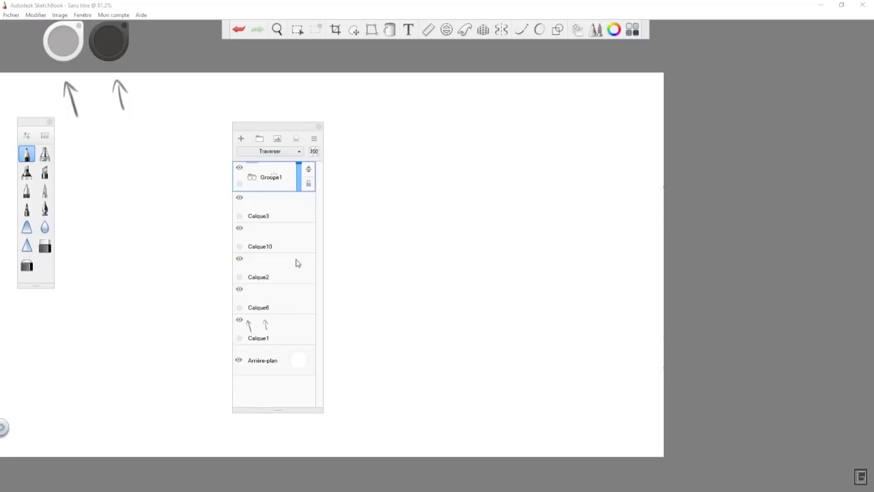
{"action": "left_click", "coordinate": [284, 210]}
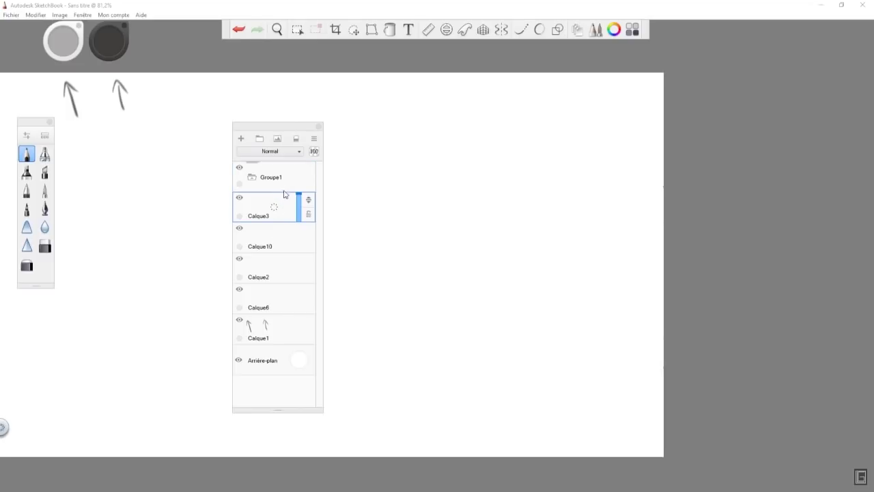
{"action": "left_click", "coordinate": [283, 237]}
{"action": "left_click", "coordinate": [279, 205]}
{"action": "left_click", "coordinate": [281, 181]}
{"action": "left_click", "coordinate": [286, 212]}
{"action": "left_click_drag", "start_coordinate": [306, 202], "coordinate": [301, 181]}
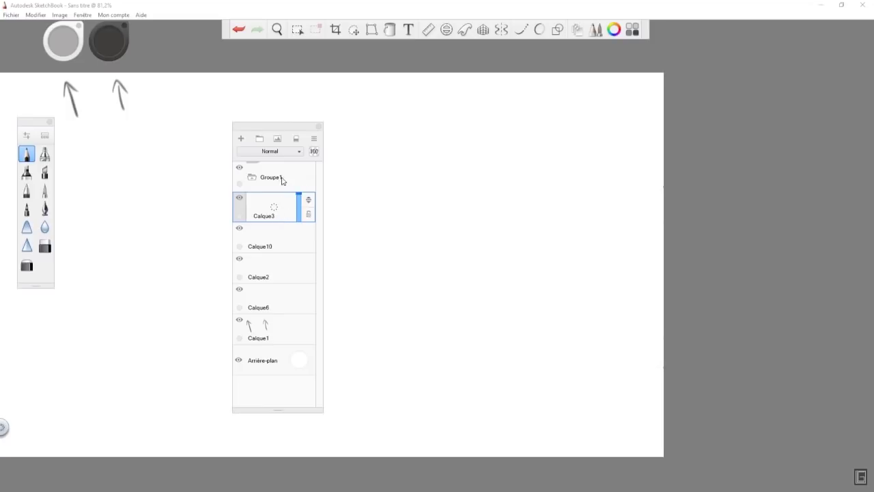
{"action": "left_click", "coordinate": [282, 180]}
{"action": "left_click", "coordinate": [252, 180]}
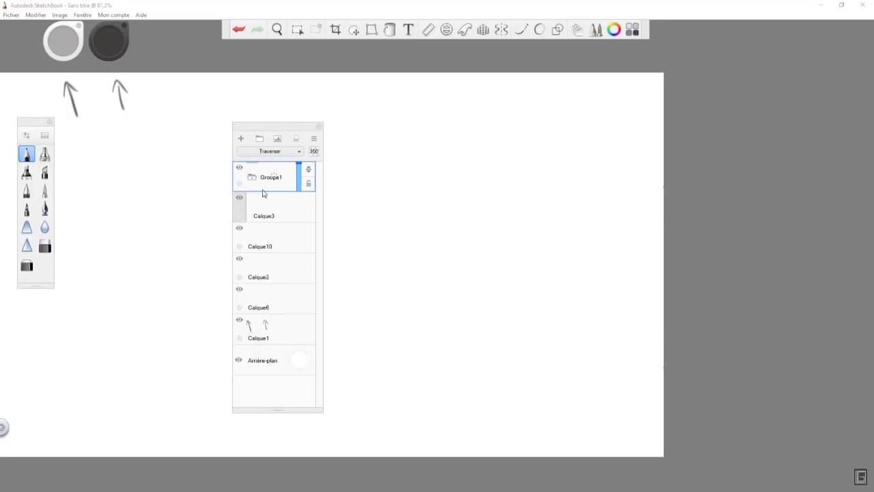
Step: Select the layers Calque10, Calque2 and Calque6 together
{"action": "left_click", "coordinate": [287, 204]}
{"action": "left_click", "coordinate": [279, 241]}
{"action": "left_click", "coordinate": [287, 271]}
{"action": "left_click", "coordinate": [286, 235]}
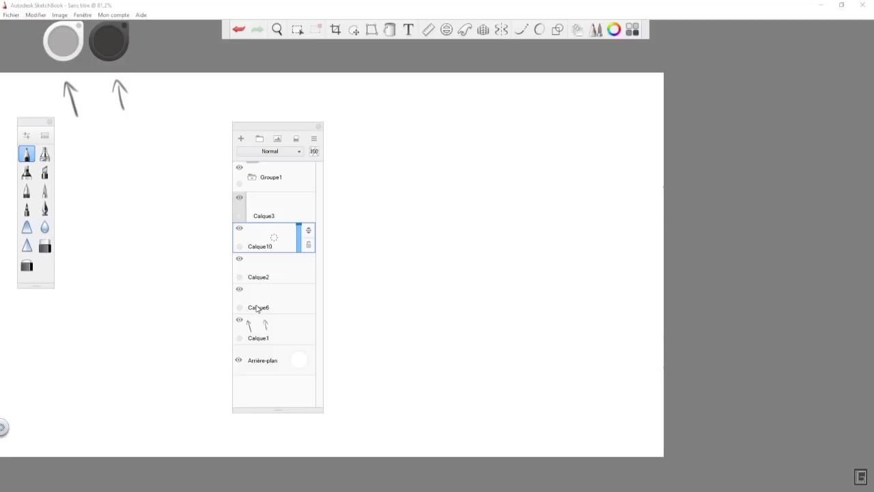
{"action": "left_click", "coordinate": [282, 265], "text": "shift"}
{"action": "left_click", "coordinate": [286, 299], "text": "shift"}
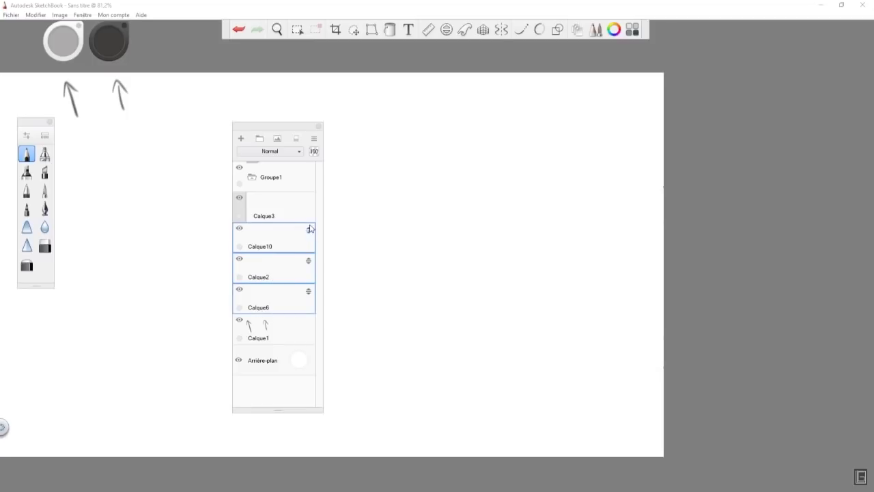
Step: Move layers Calque10, Calque2 and Calque6 into Groupe1 and collapse the group
{"action": "left_click_drag", "start_coordinate": [309, 233], "coordinate": [306, 179]}
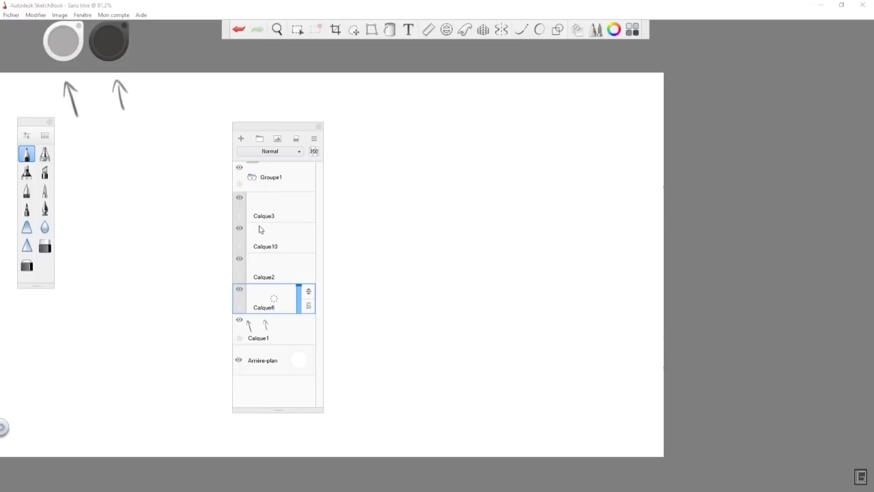
{"action": "left_click", "coordinate": [252, 178]}
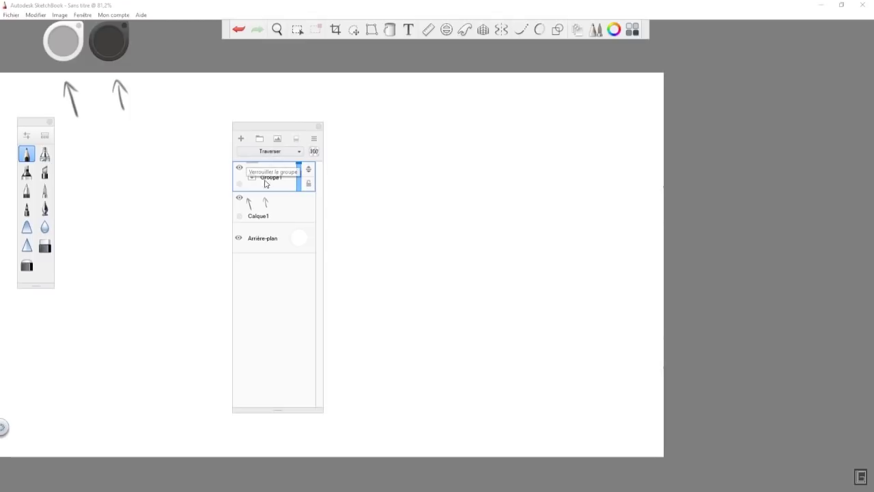
Step: Ungroup Groupe1 so its layers return to the main layer stack
{"action": "left_click_drag", "start_coordinate": [299, 164], "coordinate": [314, 139]}
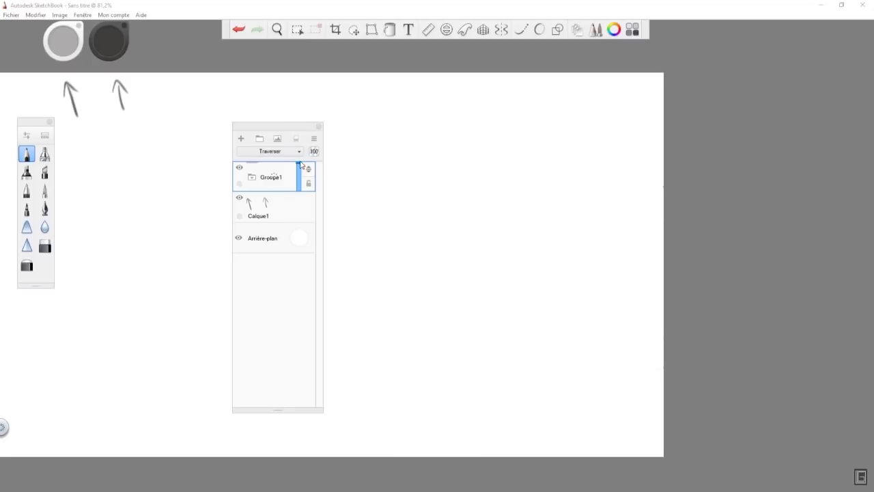
{"action": "left_click", "coordinate": [276, 181]}
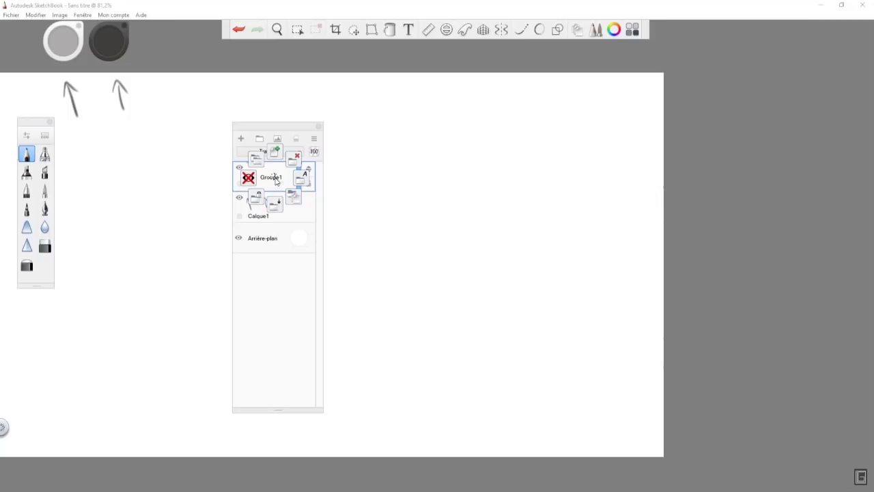
{"action": "left_click", "coordinate": [278, 180]}
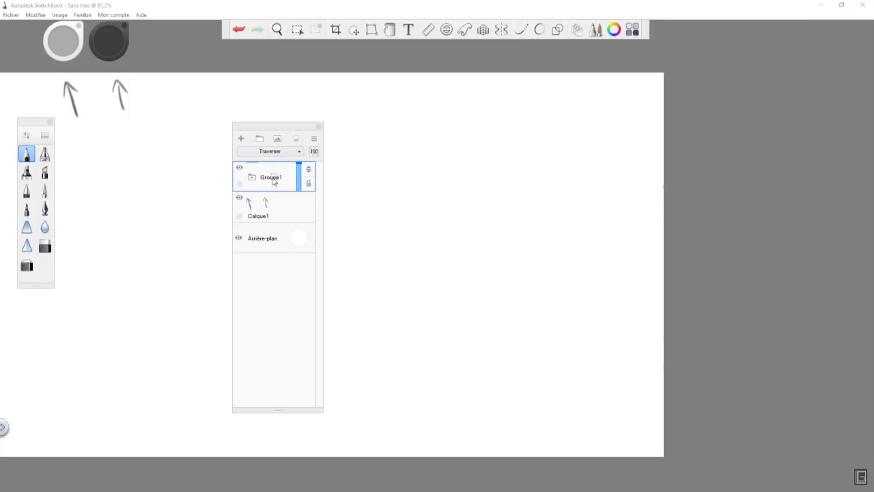
{"action": "left_click", "coordinate": [280, 179]}
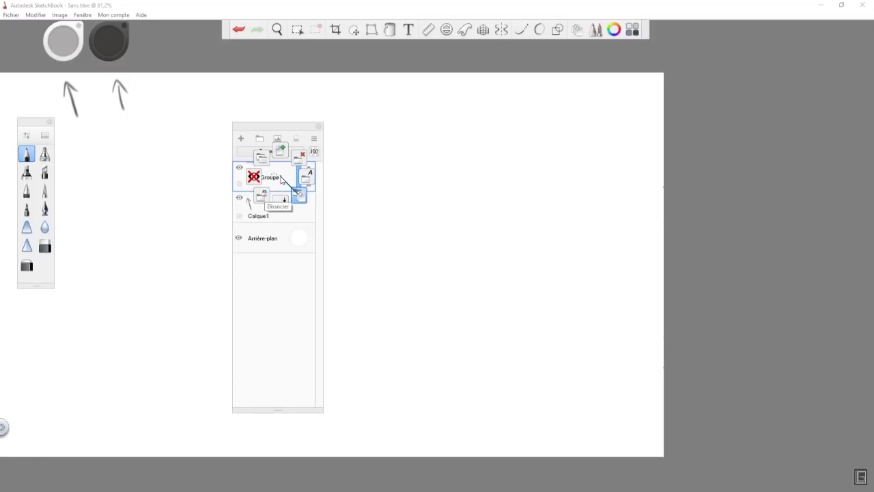
{"action": "left_click", "coordinate": [297, 194]}
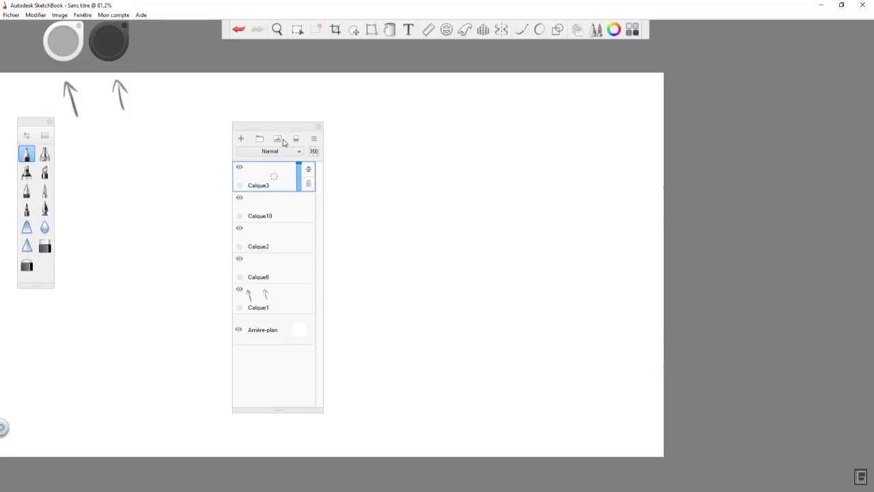
Step: Import the image Albator 02 as a new layer and place it on the canvas beside the brush palette
{"action": "left_click_drag", "start_coordinate": [287, 131], "coordinate": [437, 123]}
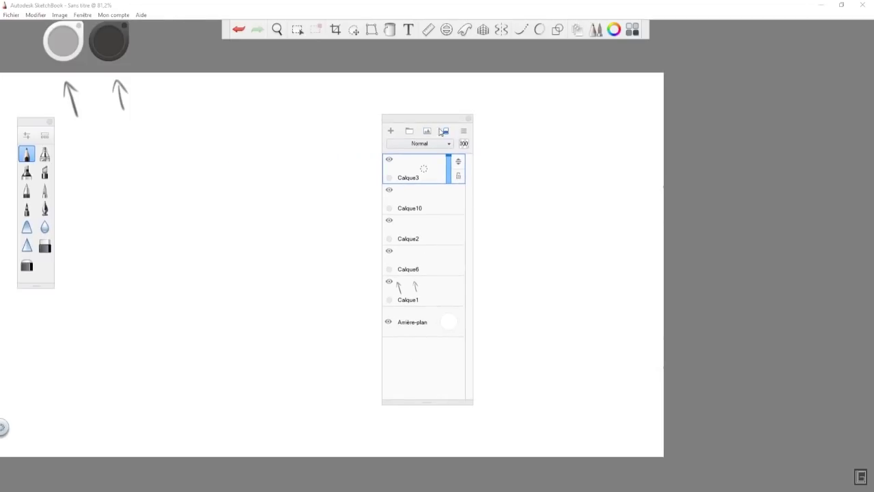
{"action": "left_click", "coordinate": [427, 131]}
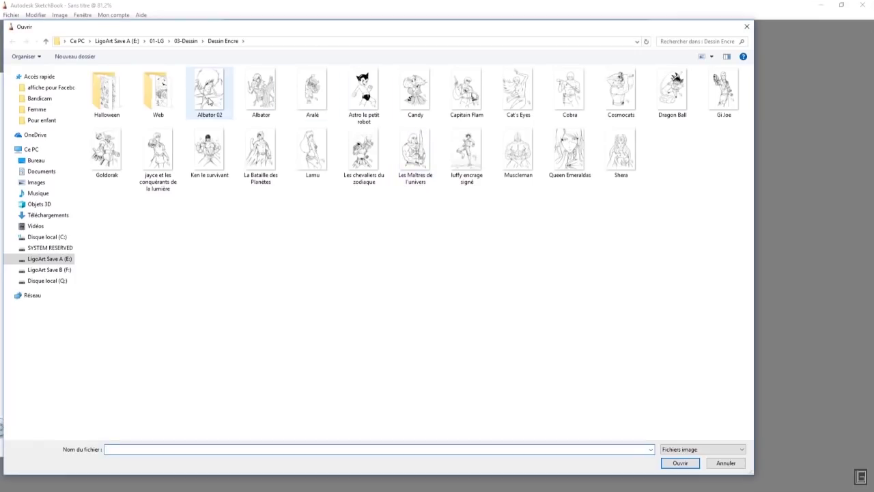
{"action": "double_click", "coordinate": [215, 95]}
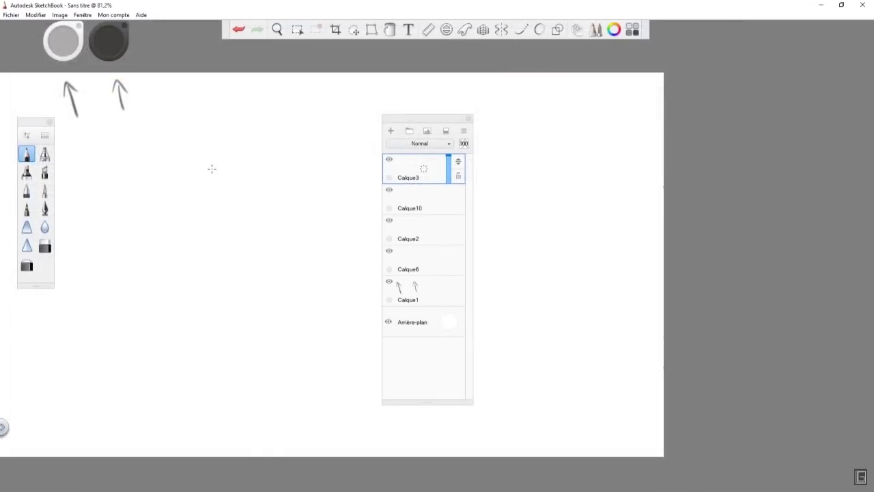
{"action": "left_click_drag", "start_coordinate": [344, 288], "coordinate": [223, 318]}
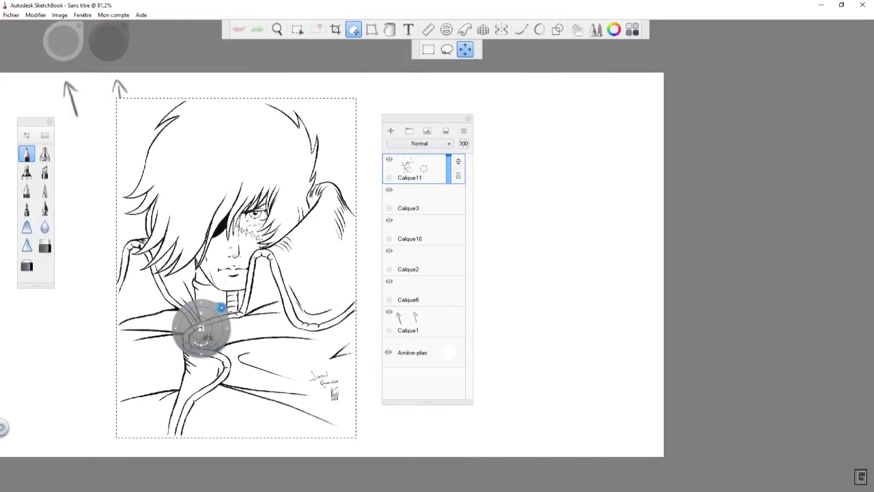
{"action": "left_click", "coordinate": [222, 309]}
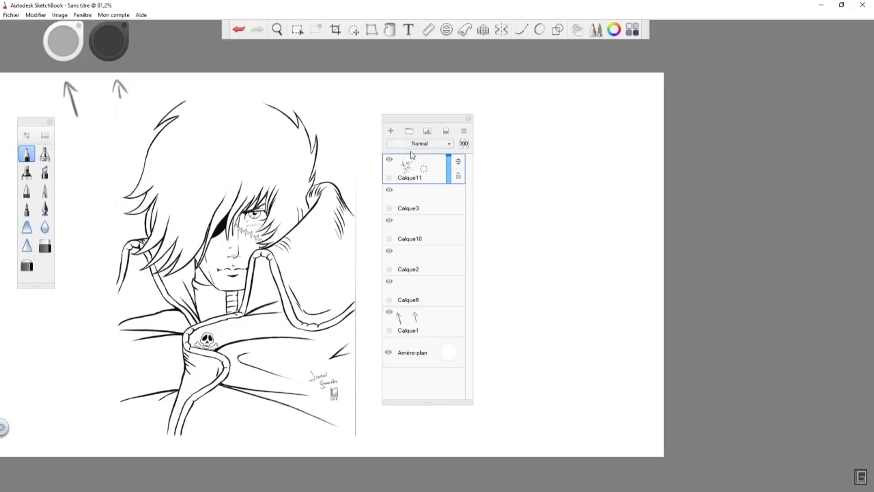
Step: Move the layer palette away from the imported drawing and erase the stray vertical line along the drawing's edge
{"action": "left_click_drag", "start_coordinate": [437, 122], "coordinate": [477, 117]}
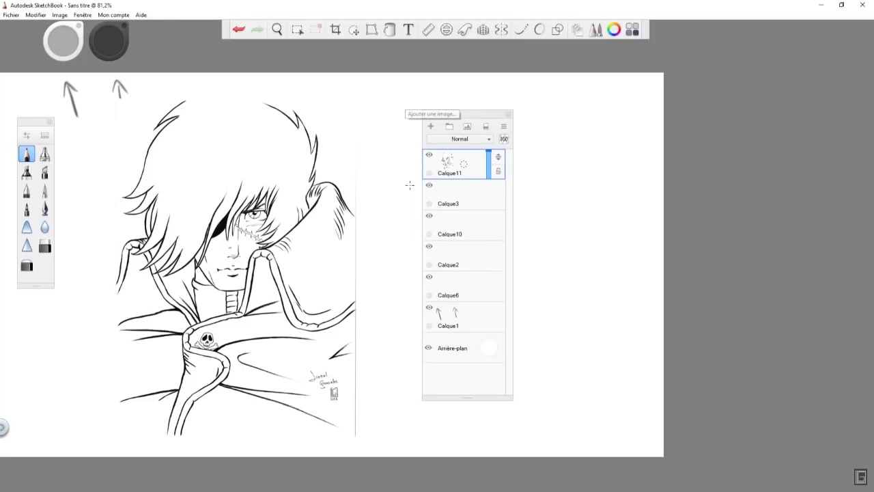
{"action": "left_click", "coordinate": [45, 246]}
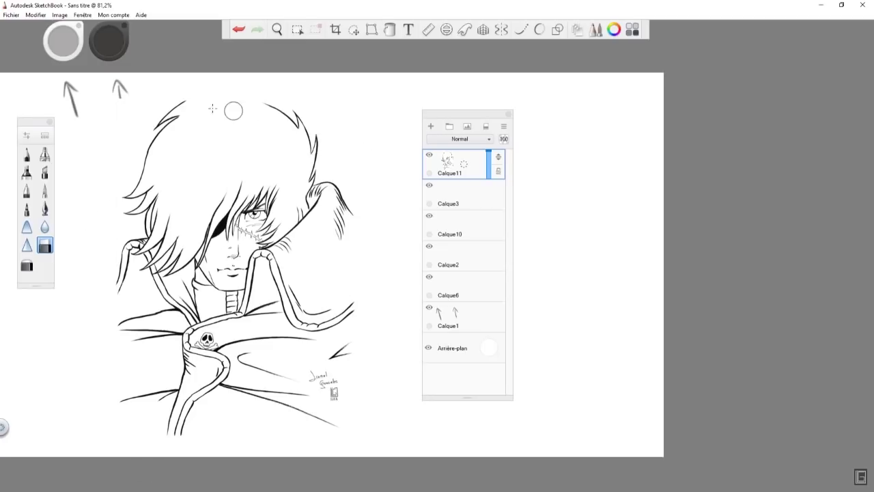
Step: Extend the imported line art by drawing the missing top of the hair and both outer edges of the collar
{"action": "left_click", "coordinate": [27, 156]}
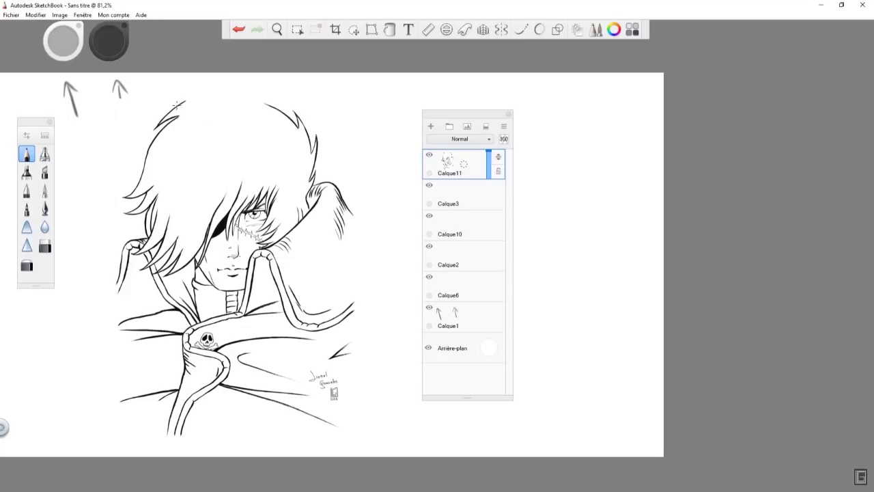
{"action": "left_click_drag", "start_coordinate": [178, 104], "coordinate": [241, 97]}
{"action": "left_click", "coordinate": [45, 209]}
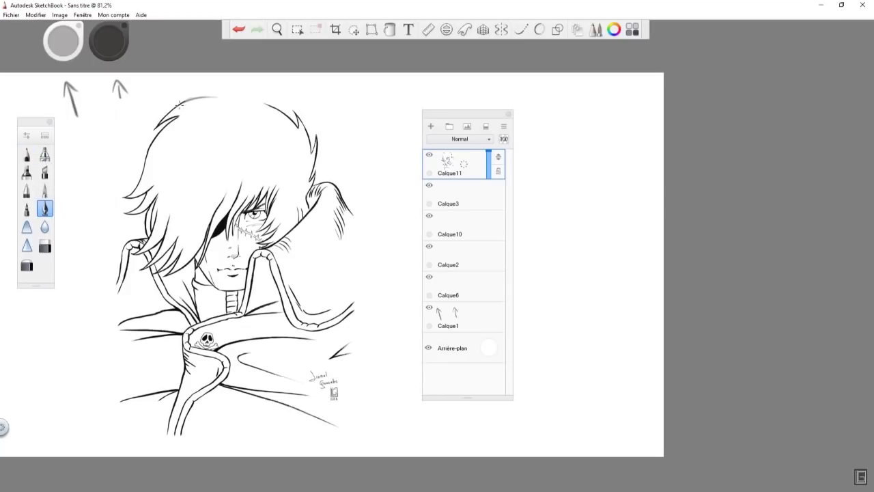
{"action": "mouse_move", "coordinate": [183, 103]}
{"action": "left_mouse_down"}
{"action": "mouse_move", "coordinate": [273, 89]}
{"action": "mouse_move", "coordinate": [272, 101]}
{"action": "mouse_move", "coordinate": [221, 87]}
{"action": "left_mouse_up"}
{"action": "mouse_move", "coordinate": [353, 214]}
{"action": "left_mouse_down"}
{"action": "mouse_move", "coordinate": [343, 326]}
{"action": "mouse_move", "coordinate": [374, 279]}
{"action": "mouse_move", "coordinate": [374, 255]}
{"action": "mouse_move", "coordinate": [368, 288]}
{"action": "left_mouse_up"}
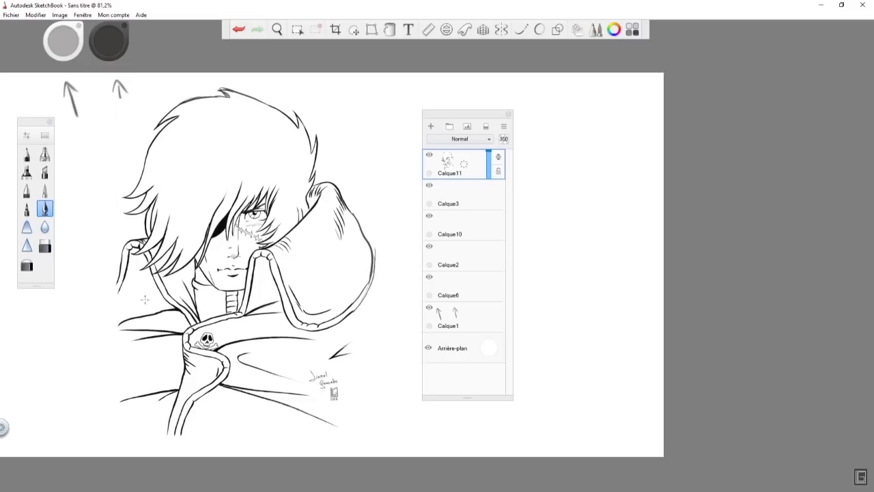
{"action": "left_click_drag", "start_coordinate": [116, 281], "coordinate": [106, 312]}
Step: Add two new empty layers above the Calque11 drawing layer
{"action": "left_click", "coordinate": [431, 127]}
{"action": "left_click", "coordinate": [432, 127]}
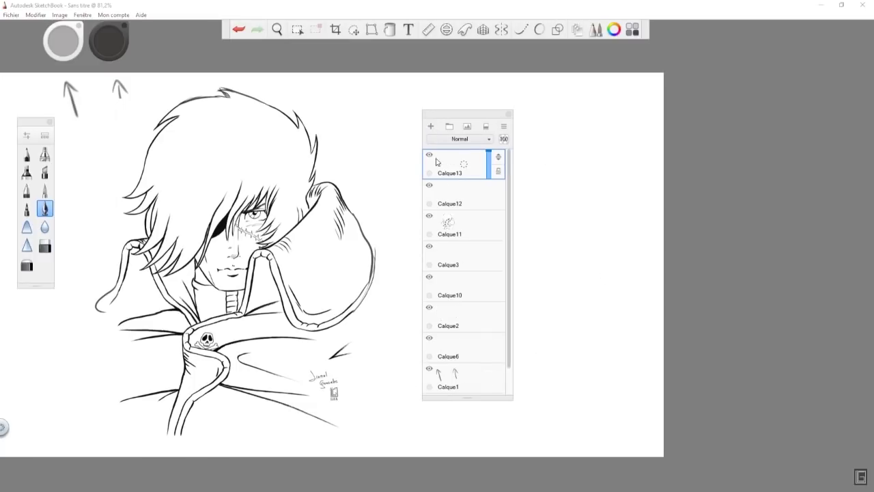
{"action": "left_click", "coordinate": [468, 190]}
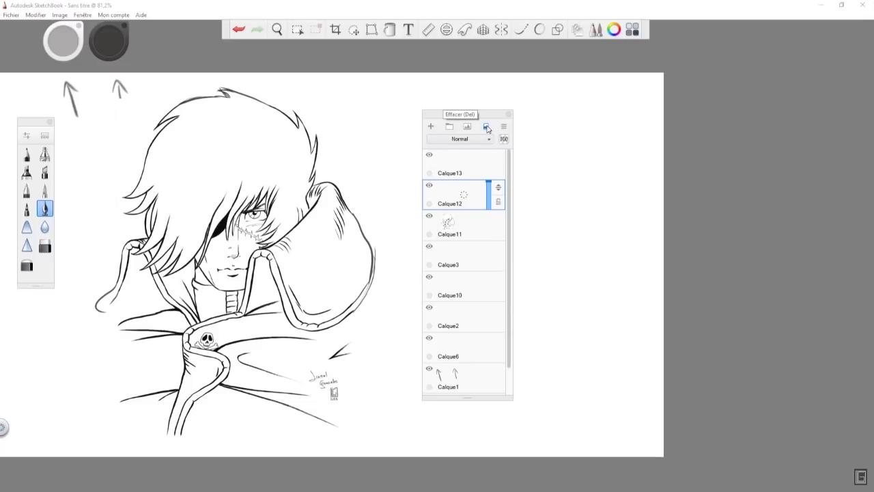
{"action": "left_click", "coordinate": [476, 164]}
Step: Toggle the visibility of drawing layer Calque11, clear its content and undo the clearing
{"action": "left_click", "coordinate": [469, 226]}
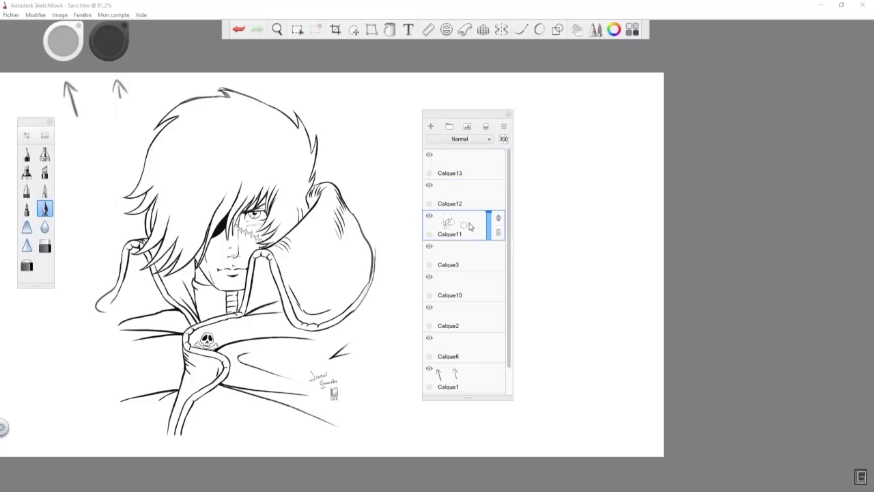
{"action": "left_click", "coordinate": [430, 216]}
{"action": "left_click", "coordinate": [429, 217]}
{"action": "left_click", "coordinate": [486, 127]}
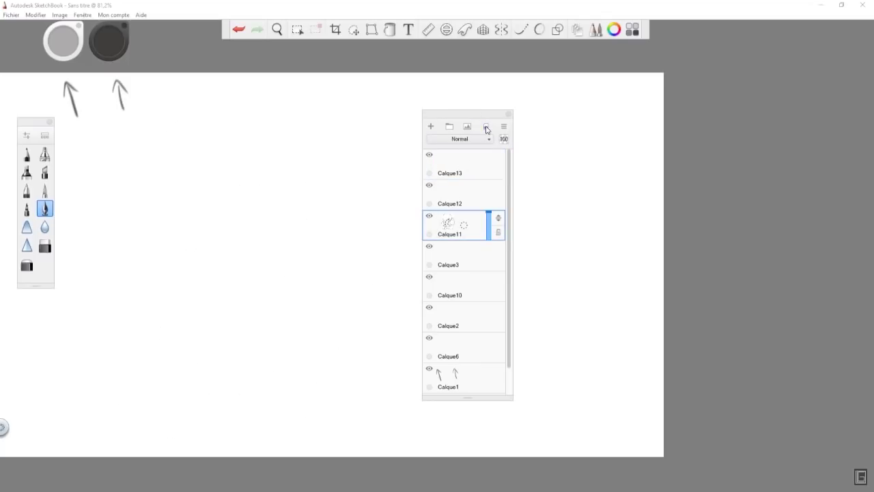
{"action": "left_click", "coordinate": [238, 29]}
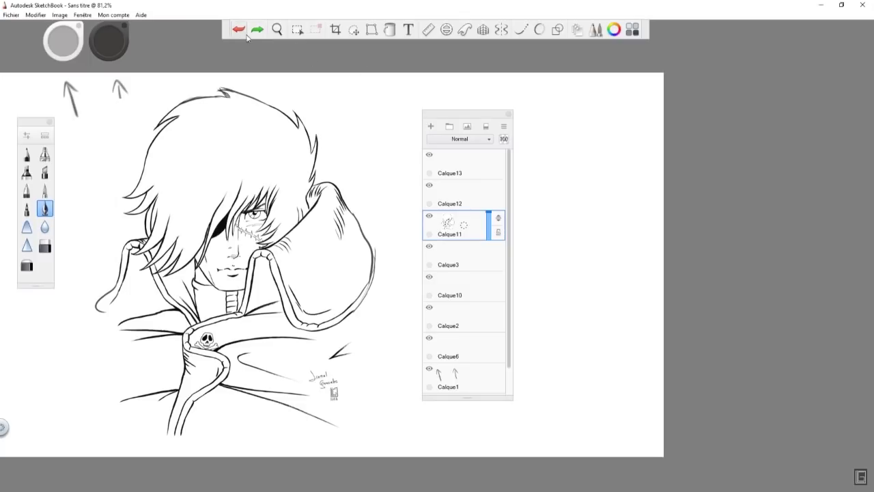
Step: Group all layers from Calque13 down to Calque6 and collapse the new group
{"action": "left_click", "coordinate": [504, 128]}
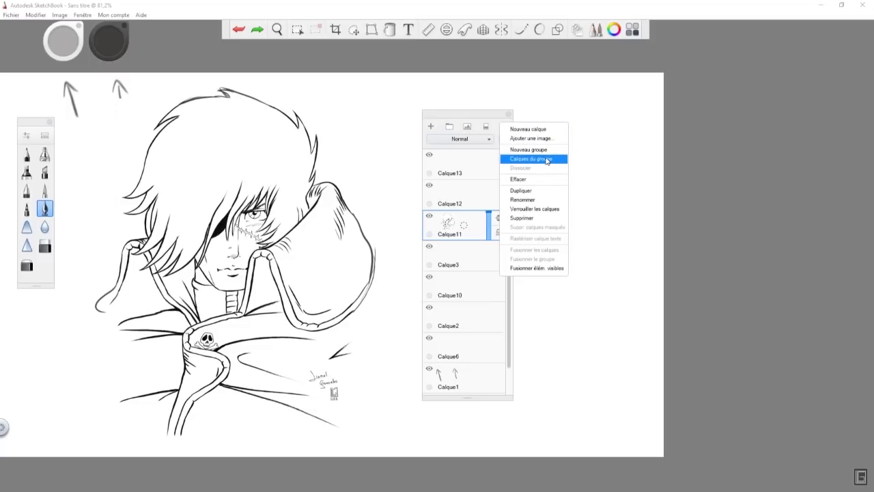
{"action": "left_click", "coordinate": [558, 102]}
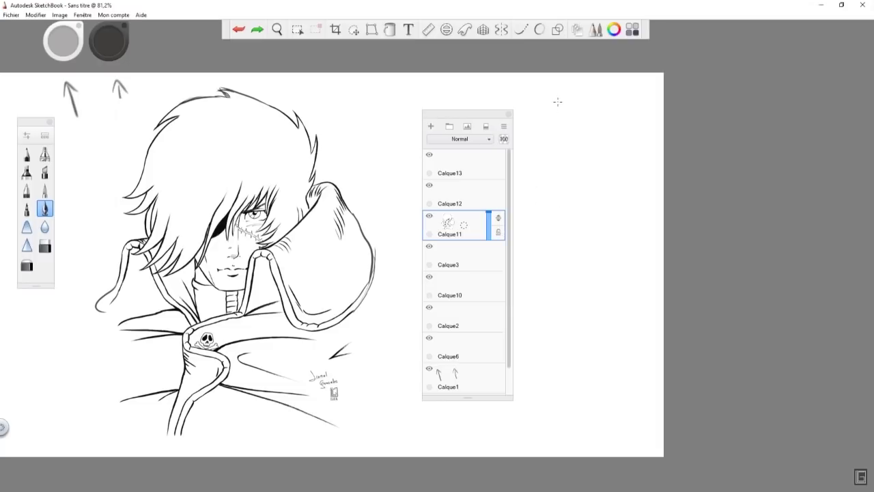
{"action": "left_click", "coordinate": [468, 169]}
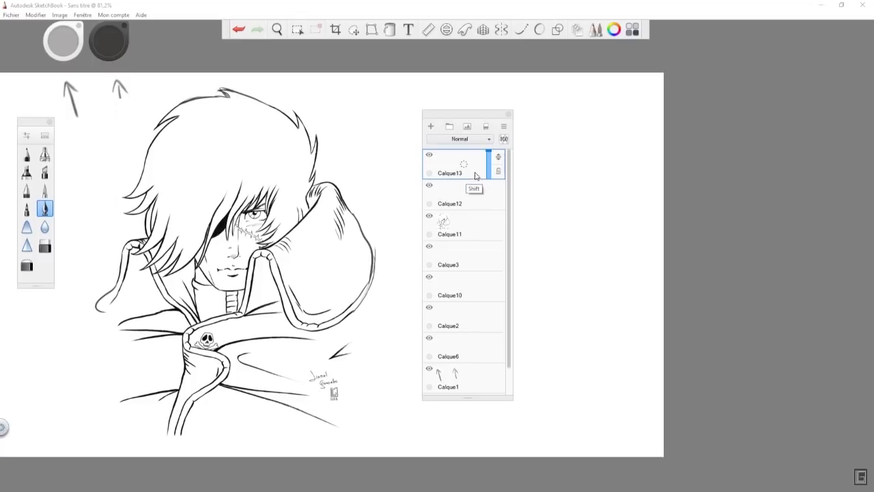
{"action": "left_click", "coordinate": [476, 344], "text": "shift"}
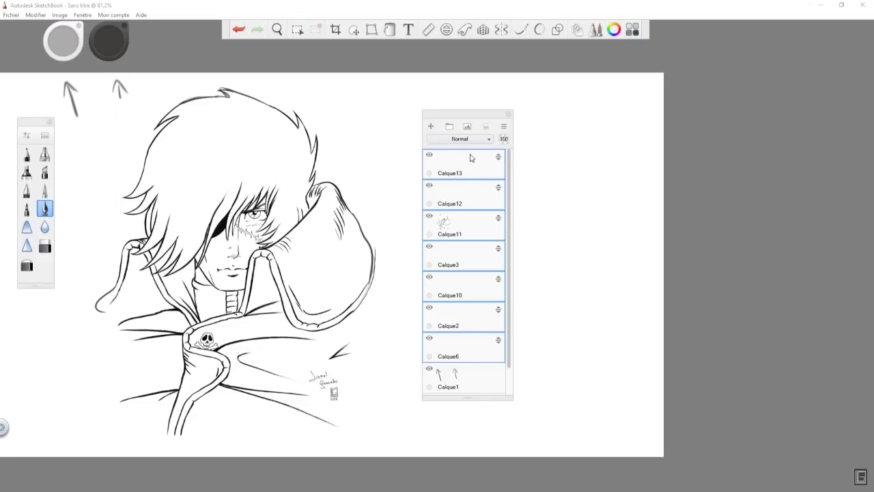
{"action": "left_click", "coordinate": [504, 127]}
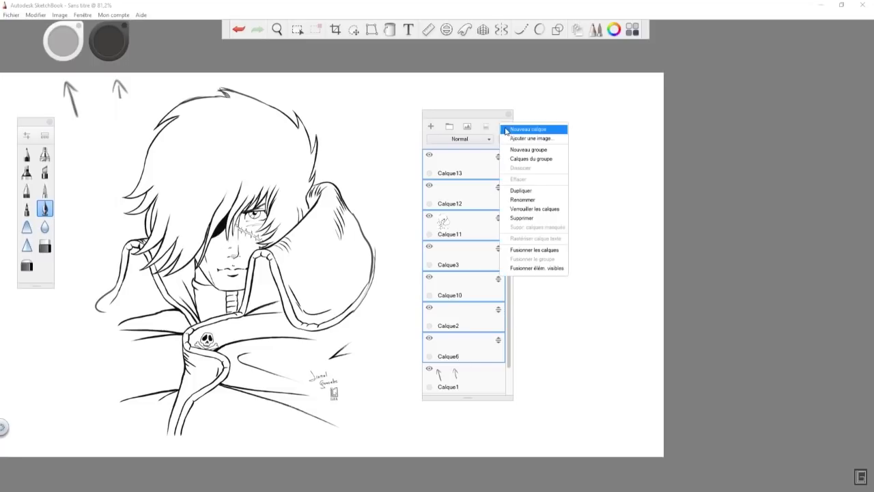
{"action": "left_click", "coordinate": [543, 161]}
{"action": "left_click", "coordinate": [442, 167]}
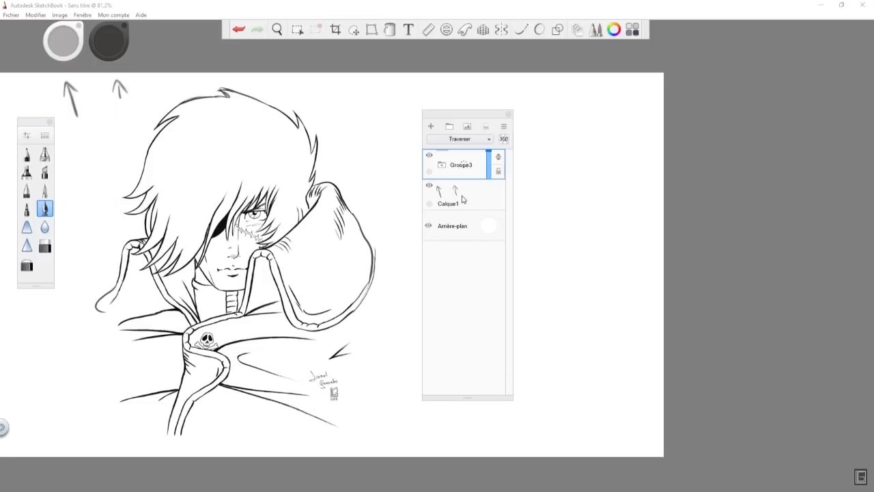
{"action": "left_click", "coordinate": [442, 168]}
{"action": "left_click", "coordinate": [441, 166]}
Step: Review the layer commands available for Groupe3 and for the Calque1 layer, without applying any of them
{"action": "left_click", "coordinate": [504, 127]}
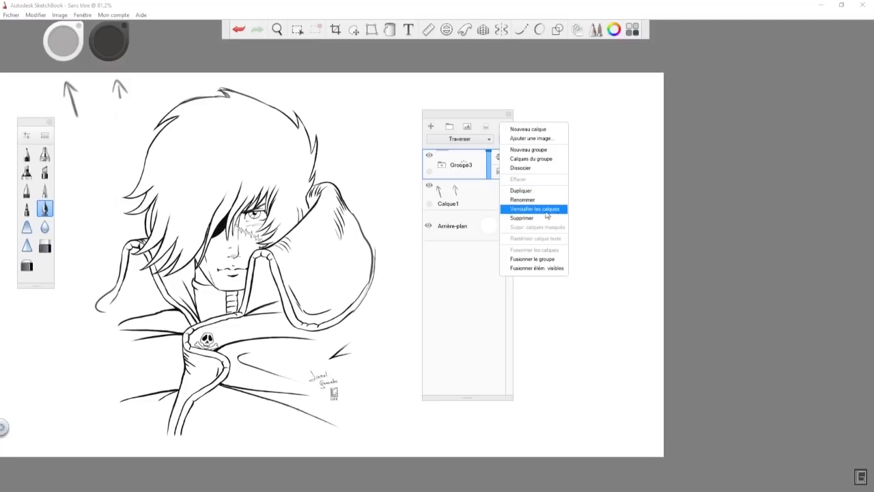
{"action": "left_click", "coordinate": [462, 167]}
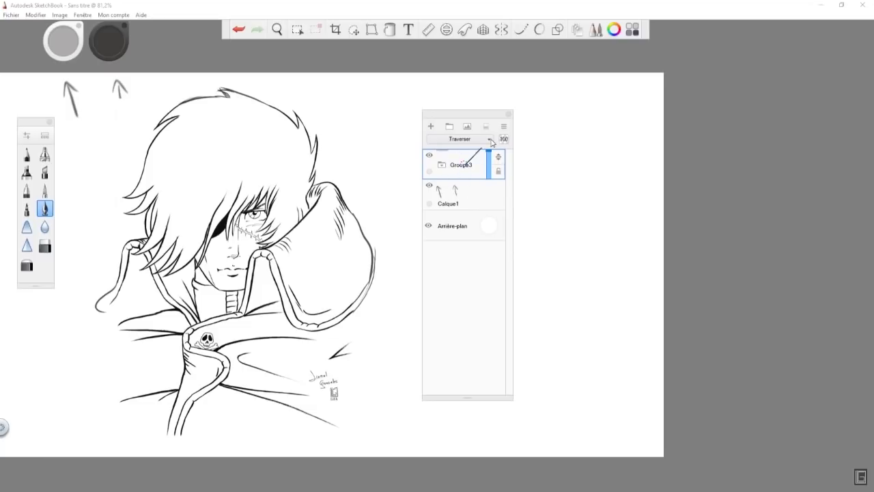
{"action": "left_click", "coordinate": [464, 166]}
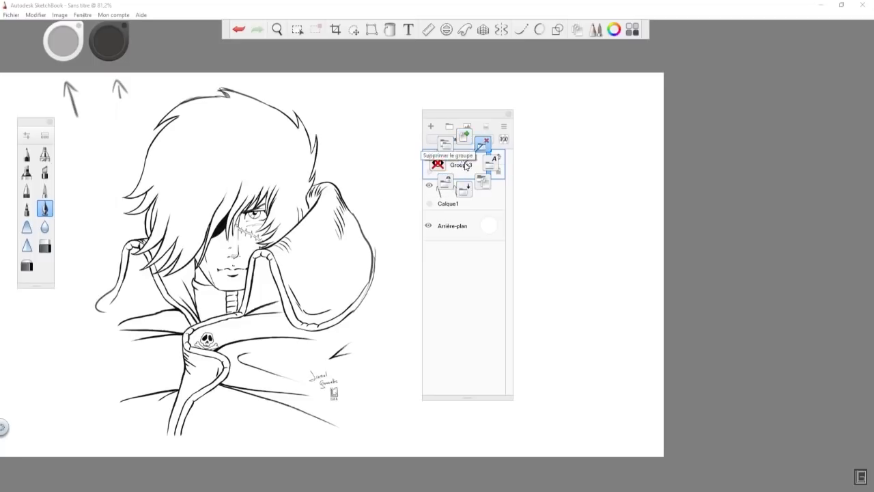
{"action": "left_click", "coordinate": [503, 127]}
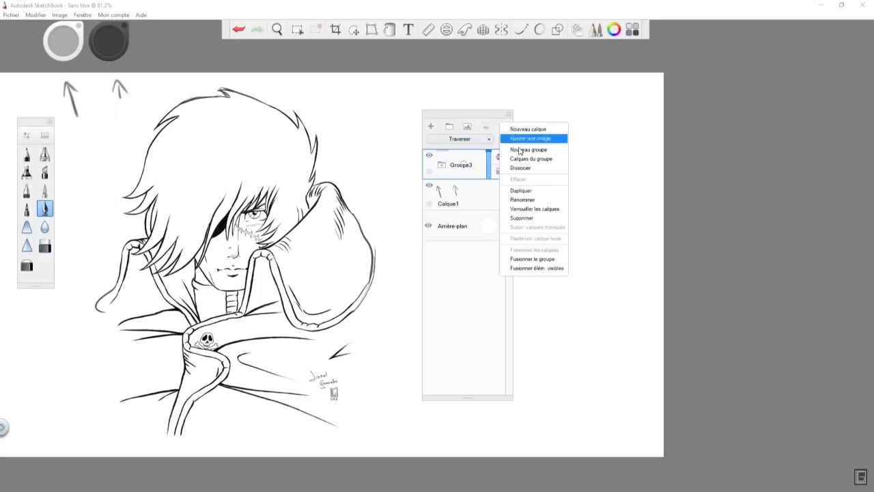
{"action": "left_click", "coordinate": [527, 291]}
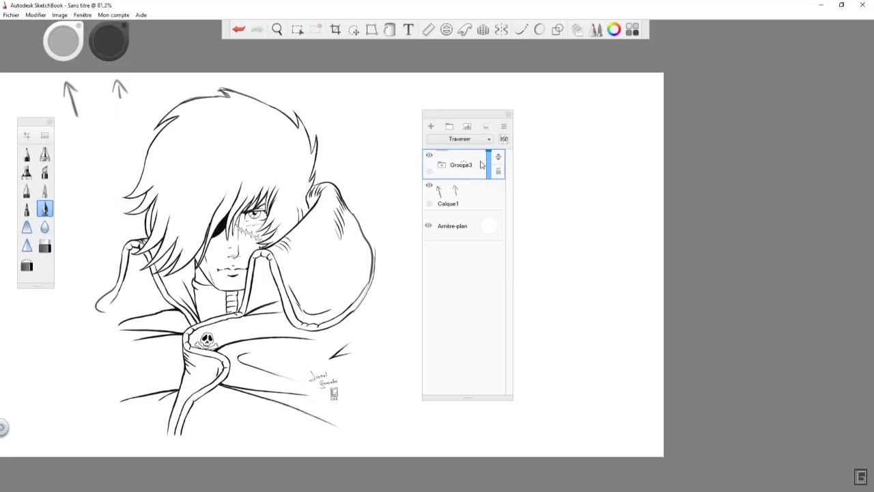
{"action": "left_click", "coordinate": [506, 128]}
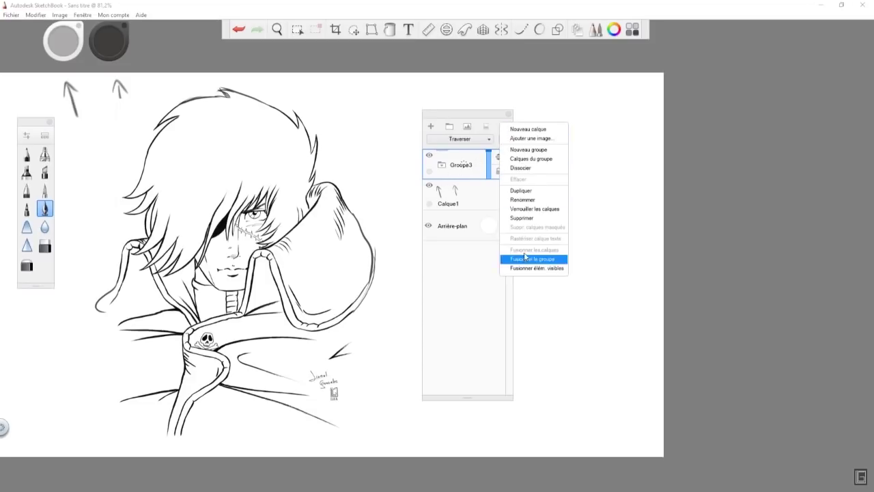
{"action": "left_click", "coordinate": [472, 197]}
{"action": "left_click", "coordinate": [504, 127]}
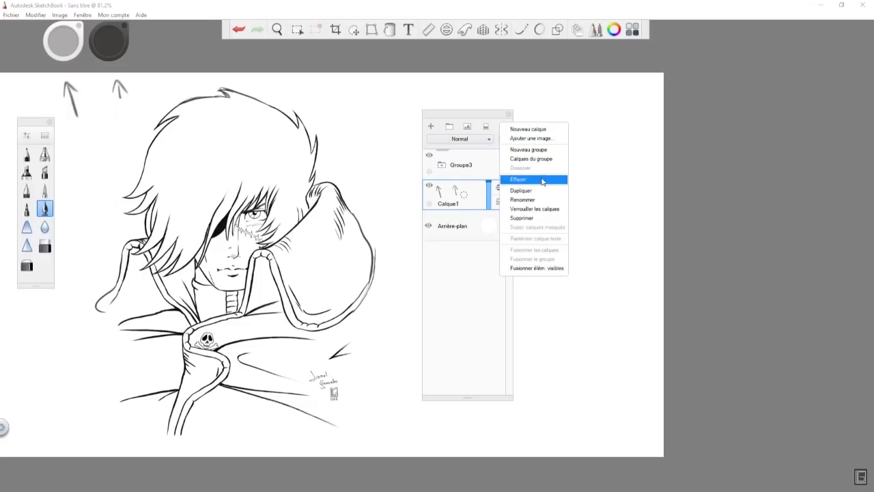
{"action": "left_click", "coordinate": [461, 268]}
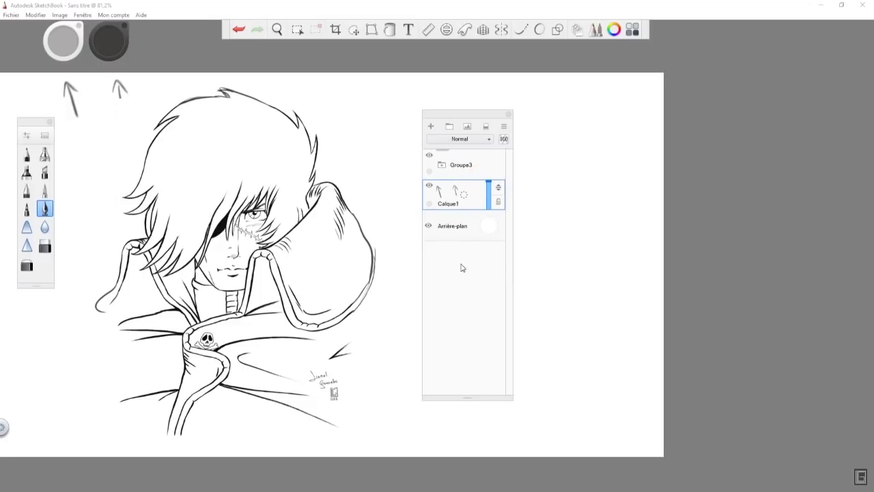
Step: Move the layer palette off the canvas, merge Groupe3 into a single layer and toggle that layer's visibility several times
{"action": "left_click_drag", "start_coordinate": [484, 118], "coordinate": [748, 96]}
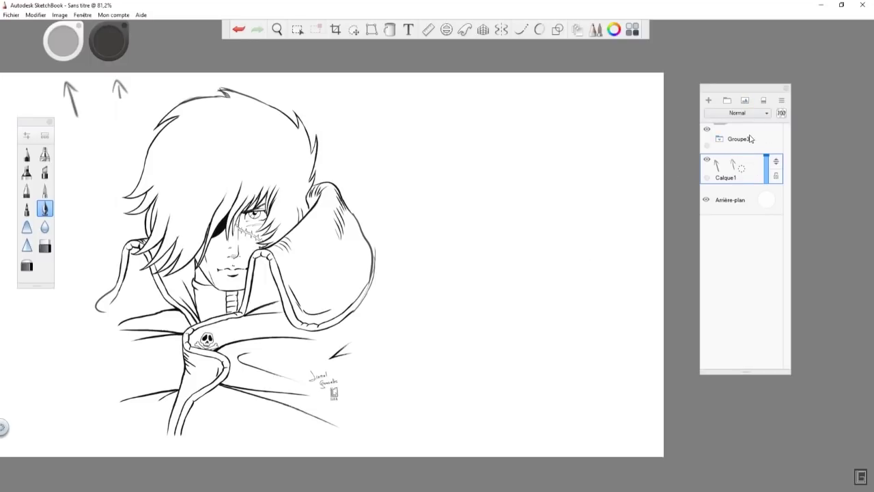
{"action": "left_click", "coordinate": [751, 139]}
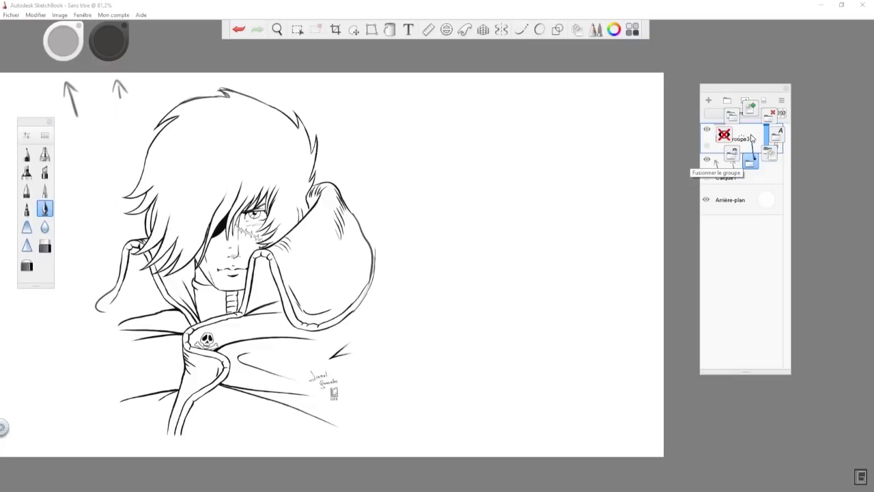
{"action": "left_click", "coordinate": [708, 131]}
{"action": "left_click", "coordinate": [707, 131]}
{"action": "left_click", "coordinate": [708, 131]}
{"action": "left_click", "coordinate": [707, 131]}
{"action": "left_click", "coordinate": [708, 132]}
{"action": "left_click", "coordinate": [708, 131]}
Step: Clear the arrows from the Calque1 layer and delete the layer
{"action": "left_click", "coordinate": [746, 166]}
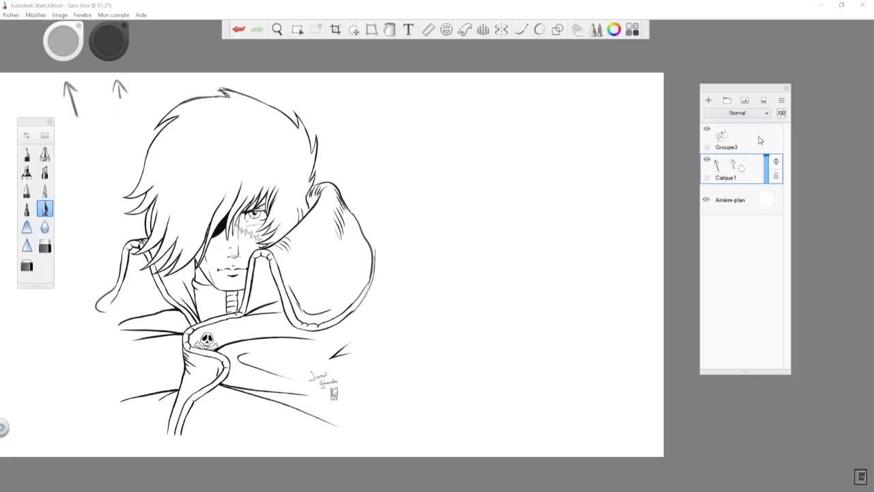
{"action": "left_click", "coordinate": [765, 102]}
{"action": "left_click", "coordinate": [746, 170]}
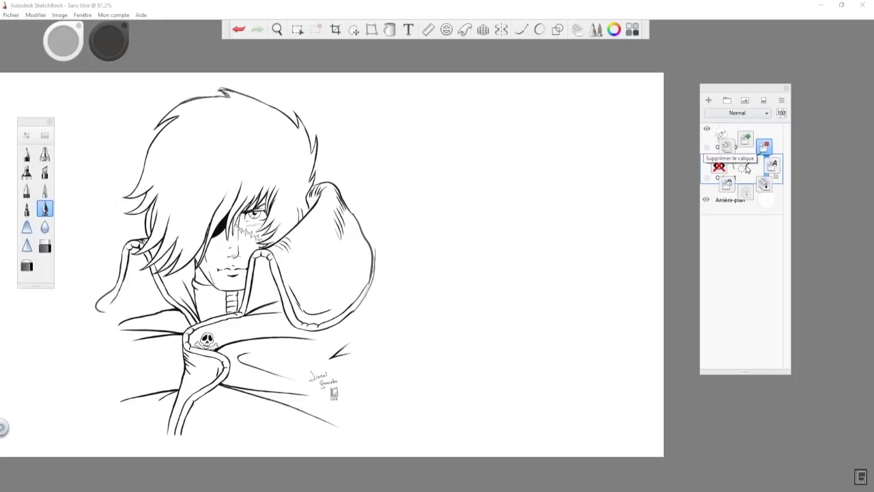
{"action": "left_click", "coordinate": [746, 168]}
Step: Reposition the layer palette further from the canvas and examine the blending modes offered for the Groupe3 layer, keeping Normal
{"action": "left_click_drag", "start_coordinate": [750, 90], "coordinate": [821, 84]}
{"action": "left_click", "coordinate": [836, 107]}
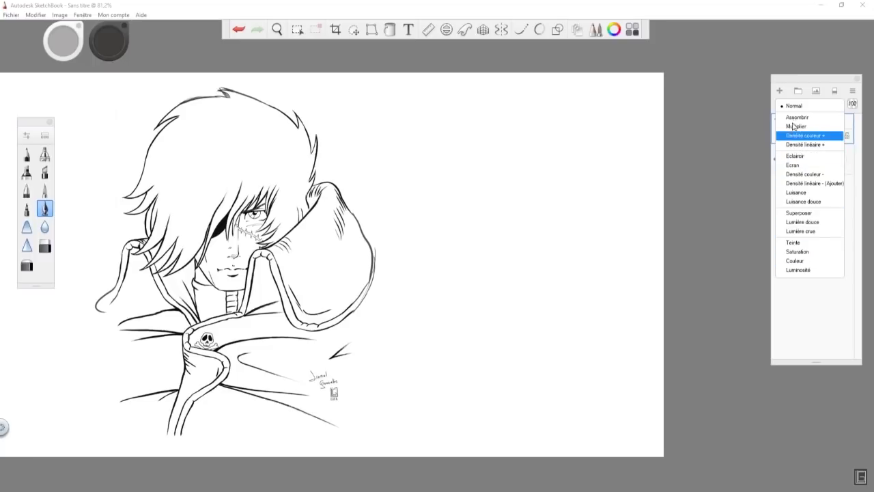
{"action": "left_click", "coordinate": [812, 83]}
{"action": "left_click_drag", "start_coordinate": [812, 79], "coordinate": [804, 70]}
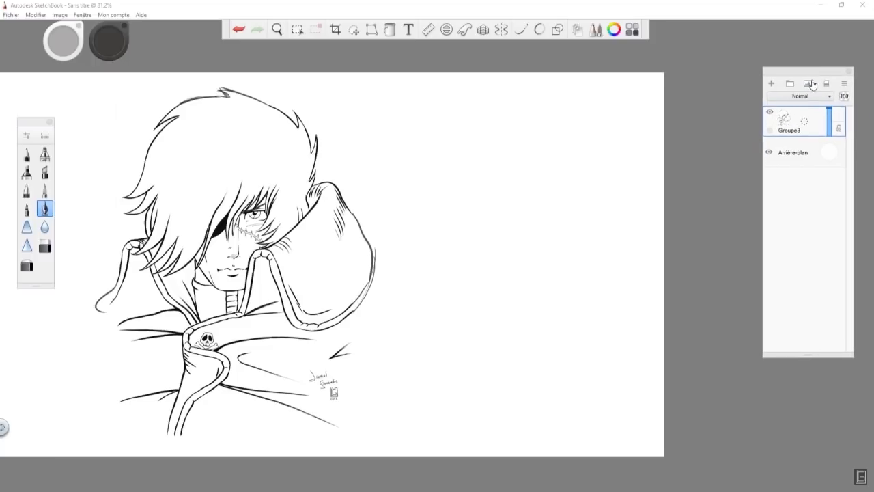
{"action": "left_click", "coordinate": [809, 100]}
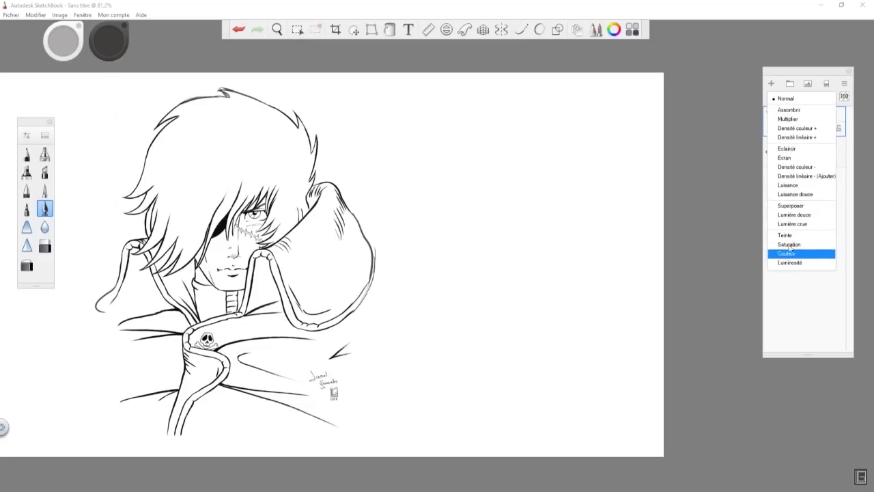
{"action": "left_click", "coordinate": [807, 80]}
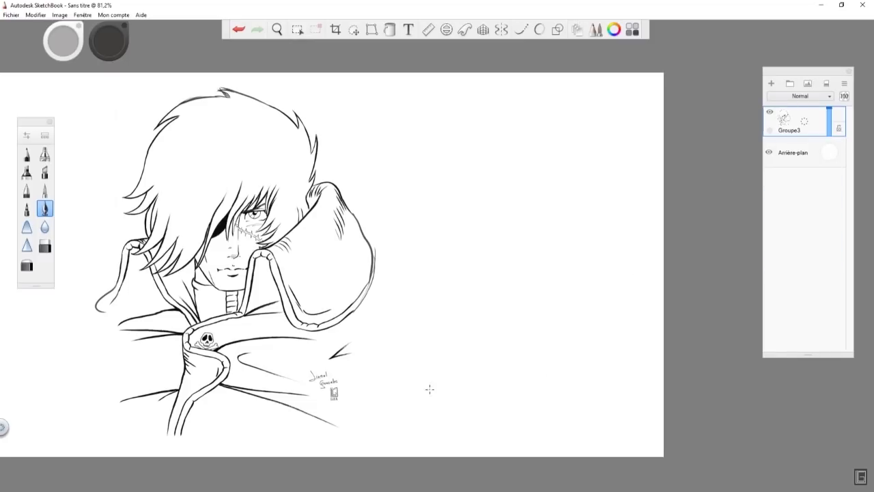
Step: Show the drawing at 100% zoom, reposition the brush palette and make it longer
{"action": "key", "text": "space"}
{"action": "left_click_drag", "start_coordinate": [392, 336], "coordinate": [474, 327]}
{"action": "key", "text": "ctrl"}
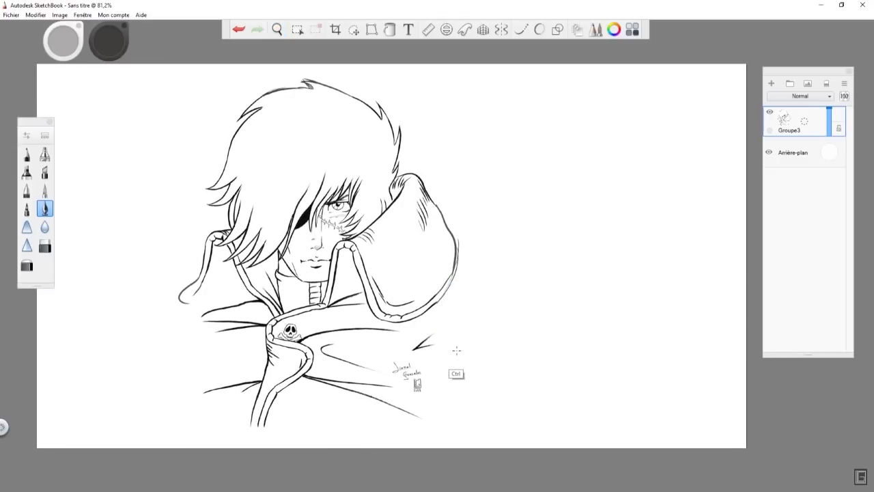
{"action": "key", "text": "ctrl+alt+0"}
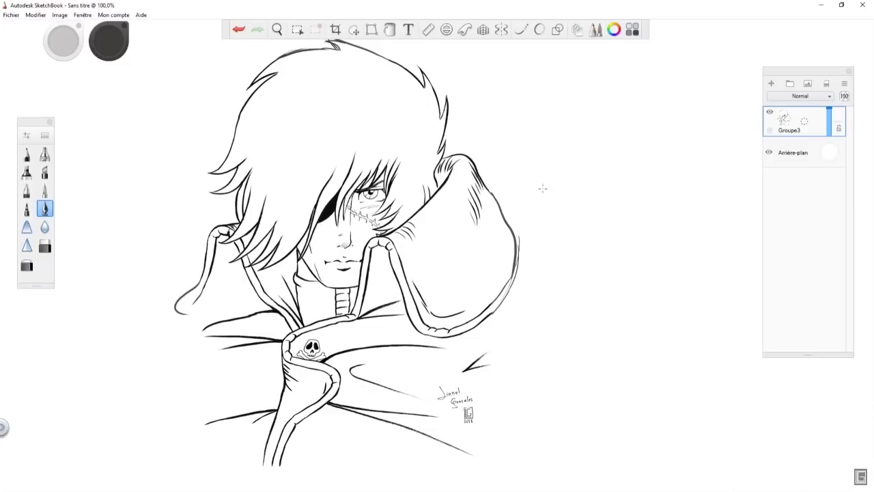
{"action": "mouse_move", "coordinate": [31, 125]}
{"action": "left_mouse_down"}
{"action": "mouse_move", "coordinate": [59, 196]}
{"action": "mouse_move", "coordinate": [43, 136]}
{"action": "mouse_move", "coordinate": [26, 117]}
{"action": "left_mouse_up"}
{"action": "mouse_move", "coordinate": [30, 279]}
{"action": "left_mouse_down"}
{"action": "mouse_move", "coordinate": [35, 419]}
{"action": "mouse_move", "coordinate": [36, 200]}
{"action": "left_mouse_up"}
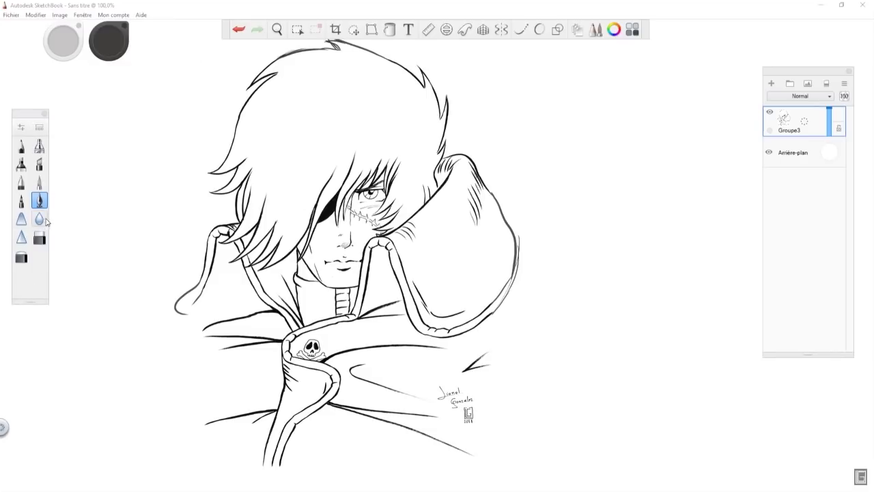
Step: Examine the brush properties of the Stylet encreur and the Crayon, placing the properties window beside the brush palette
{"action": "left_click", "coordinate": [21, 128]}
{"action": "left_click_drag", "start_coordinate": [572, 113], "coordinate": [146, 100]}
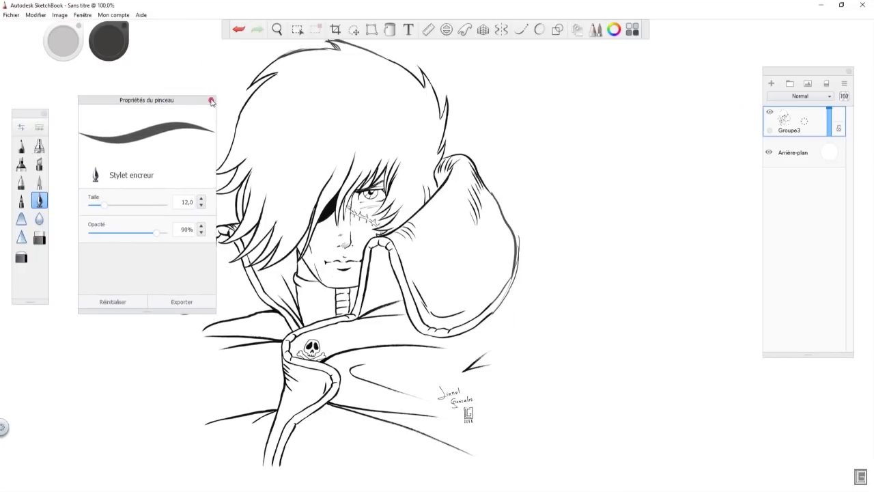
{"action": "left_click", "coordinate": [212, 101]}
{"action": "left_click", "coordinate": [22, 147]}
{"action": "left_click", "coordinate": [22, 128]}
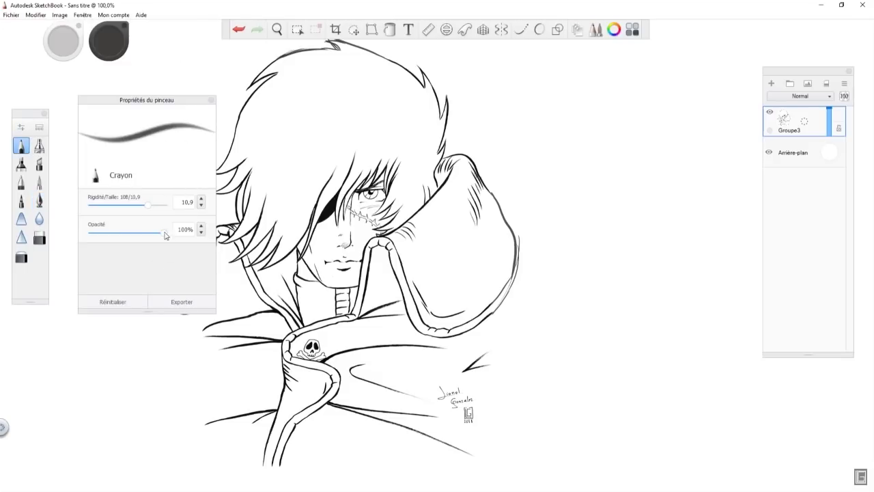
{"action": "left_click", "coordinate": [211, 100]}
Step: Select the Pinceau brush, compare its basic and advanced properties, and lengthen the properties window with the advanced settings shown
{"action": "left_click", "coordinate": [39, 182]}
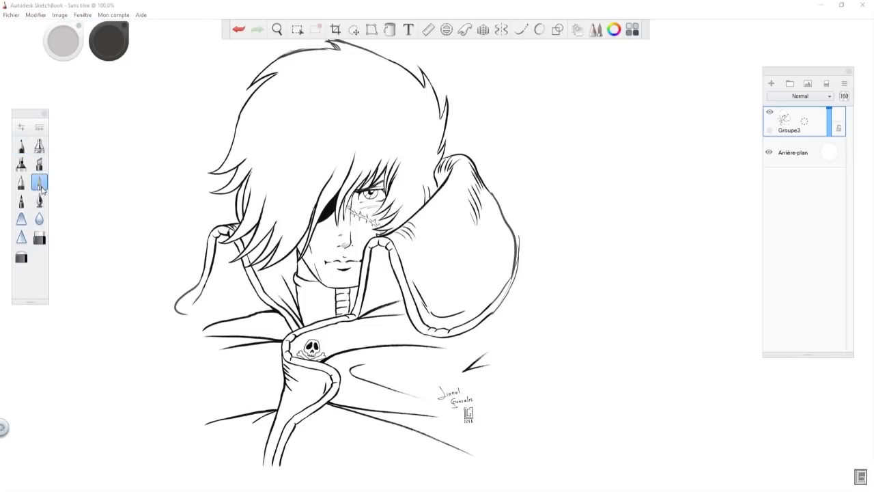
{"action": "left_click", "coordinate": [22, 127]}
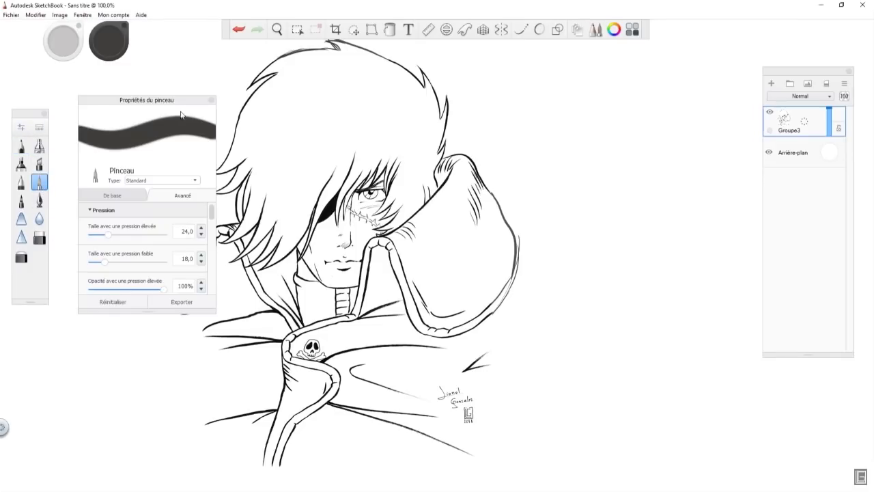
{"action": "mouse_move", "coordinate": [212, 215]}
{"action": "left_mouse_down"}
{"action": "mouse_move", "coordinate": [213, 264]}
{"action": "mouse_move", "coordinate": [211, 206]}
{"action": "left_mouse_up"}
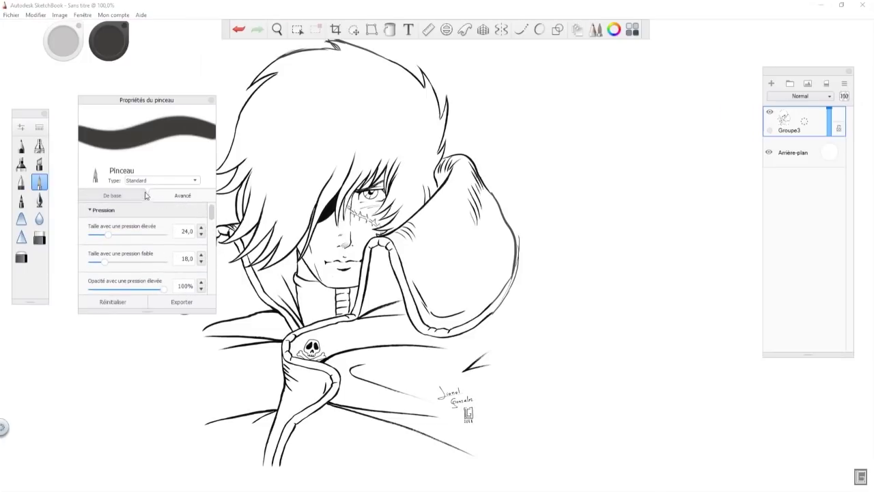
{"action": "left_click", "coordinate": [112, 196]}
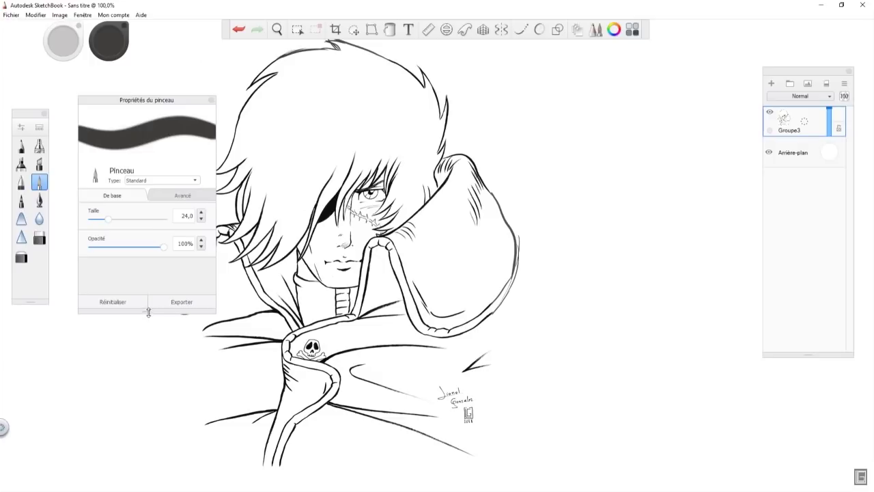
{"action": "left_click", "coordinate": [181, 198]}
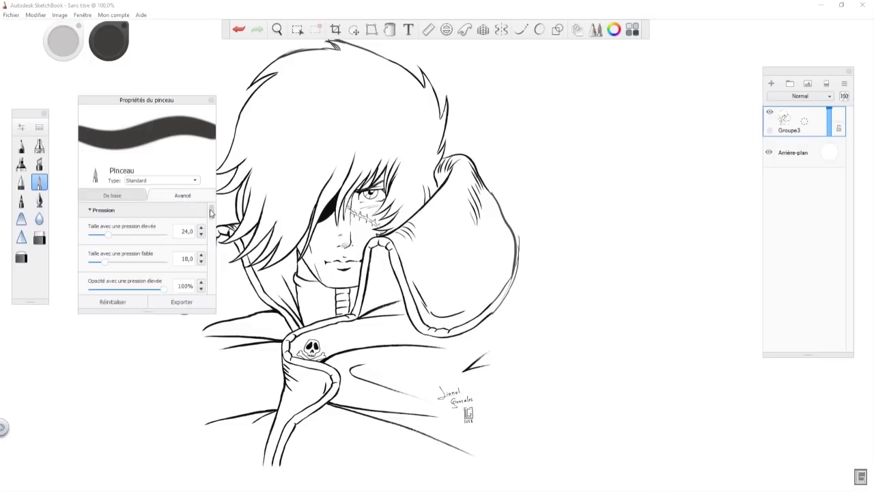
{"action": "left_click_drag", "start_coordinate": [151, 312], "coordinate": [148, 432]}
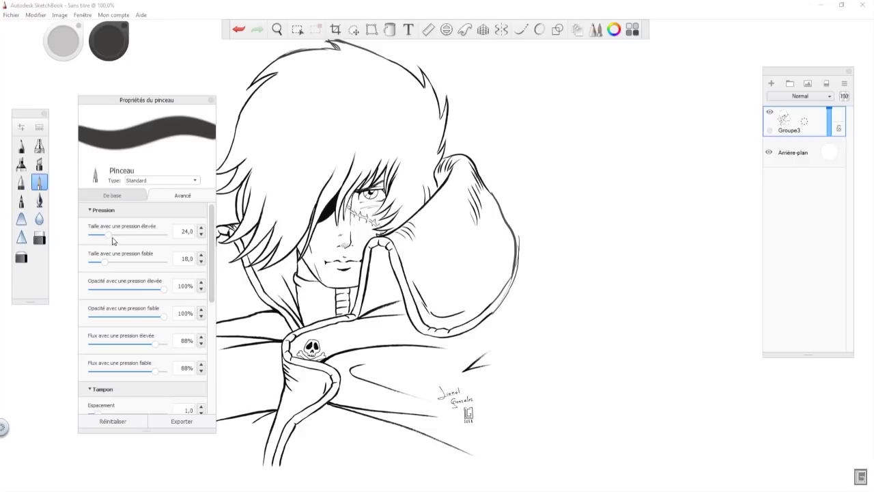
{"action": "mouse_move", "coordinate": [509, 177]}
{"action": "left_mouse_down"}
{"action": "mouse_move", "coordinate": [576, 162]}
{"action": "mouse_move", "coordinate": [616, 184]}
{"action": "mouse_move", "coordinate": [637, 211]}
{"action": "left_mouse_up"}
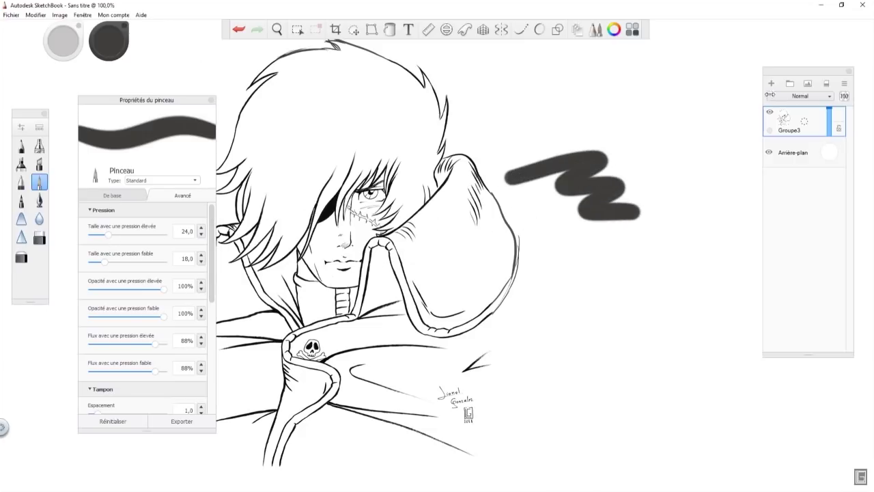
{"action": "left_click", "coordinate": [773, 84]}
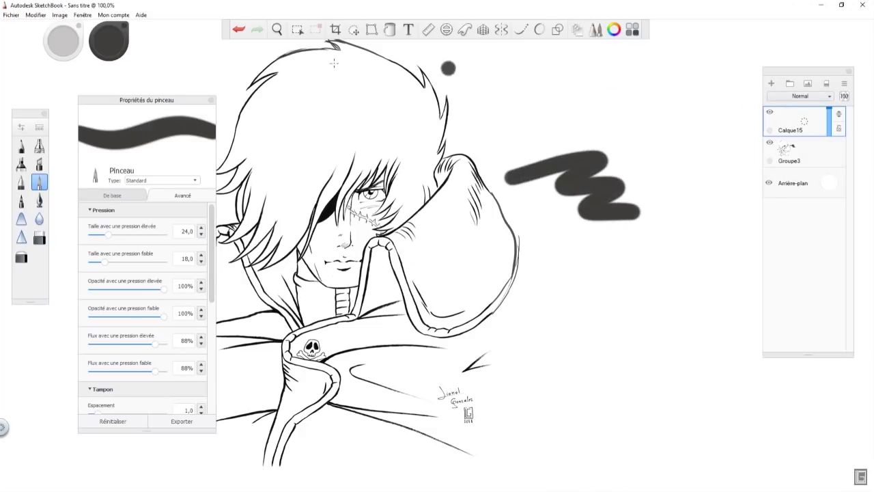
{"action": "left_click", "coordinate": [240, 32]}
{"action": "left_click", "coordinate": [240, 32]}
Step: On a new layer above Groupe3, test the Pinceau with a high-pressure size of 207 and clear the painted blob
{"action": "left_click", "coordinate": [772, 84]}
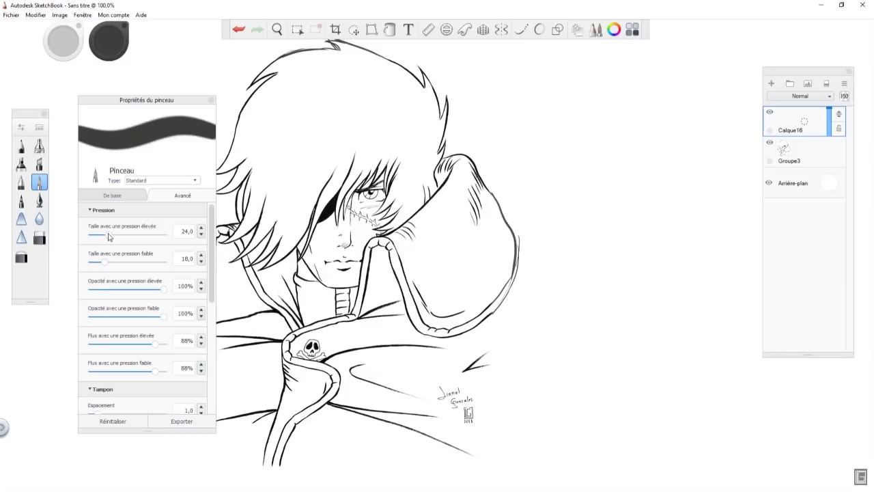
{"action": "left_click_drag", "start_coordinate": [108, 236], "coordinate": [151, 242]}
{"action": "mouse_move", "coordinate": [531, 150]}
{"action": "left_mouse_down"}
{"action": "mouse_move", "coordinate": [607, 152]}
{"action": "mouse_move", "coordinate": [530, 155]}
{"action": "mouse_move", "coordinate": [681, 246]}
{"action": "left_mouse_up"}
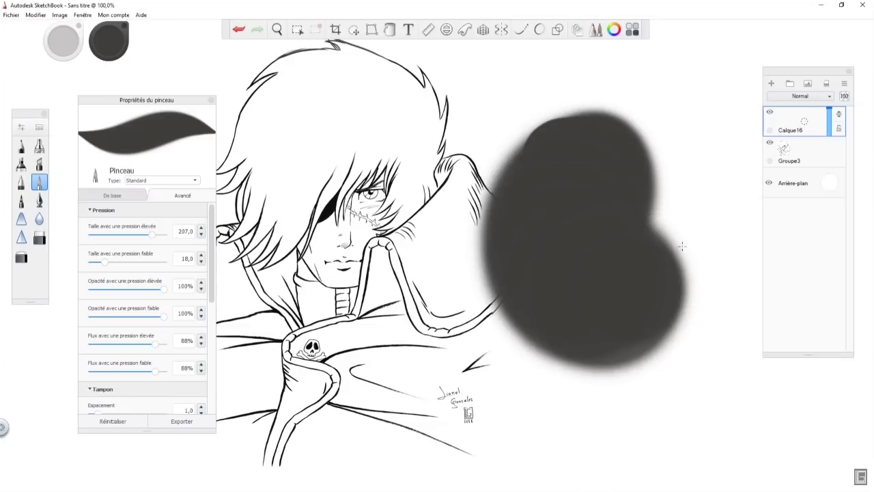
{"action": "left_click", "coordinate": [826, 84]}
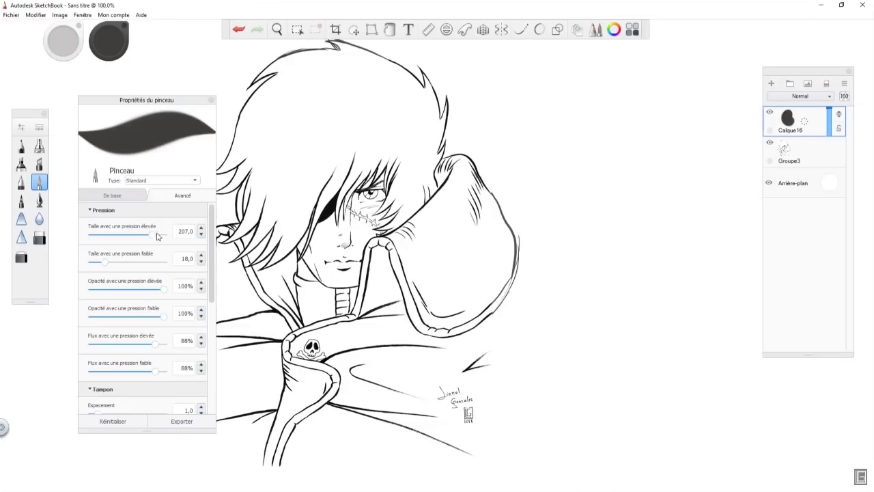
Step: Set the Pinceau's high-pressure size to 38.9, low-pressure size to 0.1 and low-pressure opacity to 91%
{"action": "left_click", "coordinate": [118, 234]}
{"action": "left_click_drag", "start_coordinate": [105, 262], "coordinate": [68, 268]}
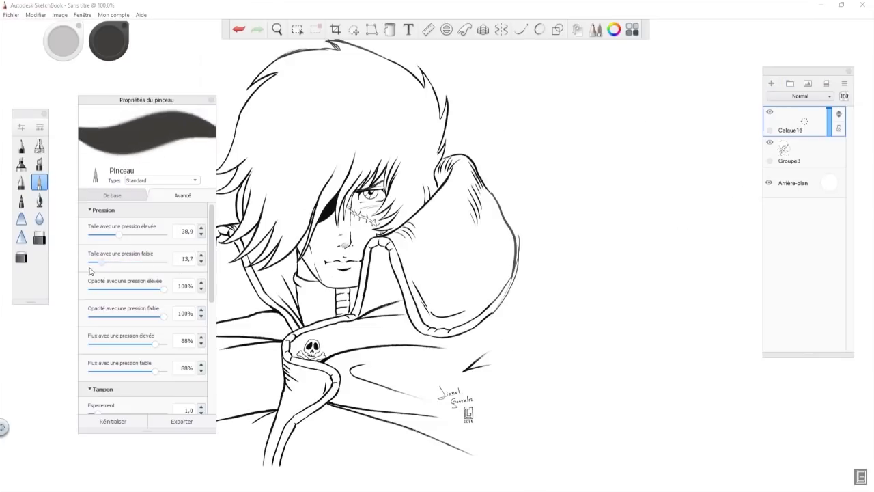
{"action": "mouse_move", "coordinate": [164, 293]}
{"action": "left_mouse_down"}
{"action": "mouse_move", "coordinate": [104, 292]}
{"action": "mouse_move", "coordinate": [163, 292]}
{"action": "mouse_move", "coordinate": [158, 317]}
{"action": "left_mouse_up"}
{"action": "left_click", "coordinate": [164, 292]}
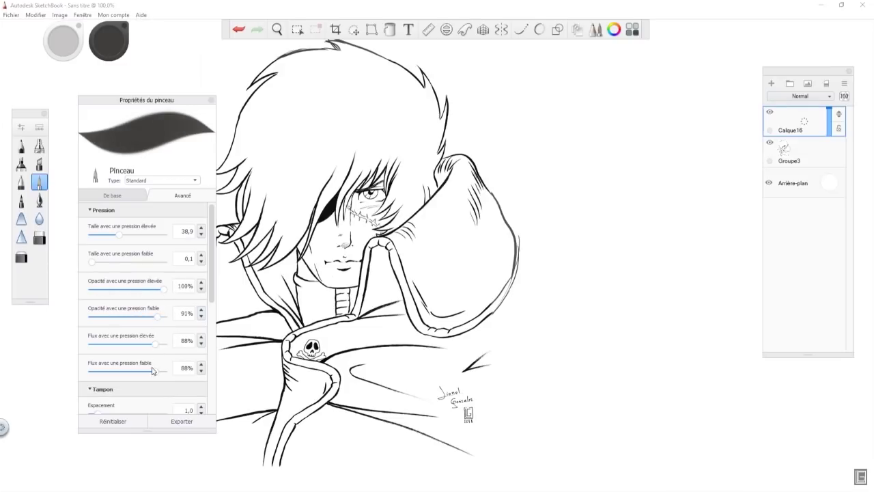
{"action": "scroll", "coordinate": [197, 348], "scroll_direction": "down", "scroll_amount": 3}
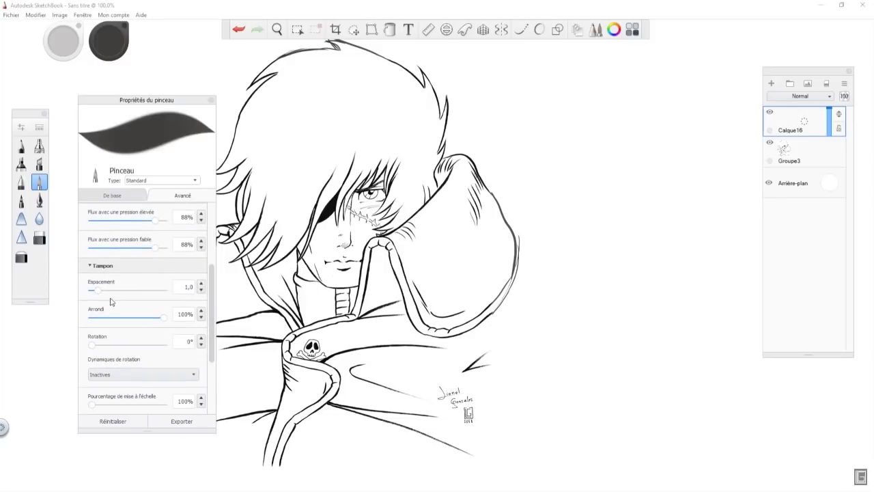
Step: Test the Pinceau's stamp spacing at 9.6 and 0.1, painting curved strokes beside the portrait with each value
{"action": "left_click_drag", "start_coordinate": [97, 294], "coordinate": [161, 294]}
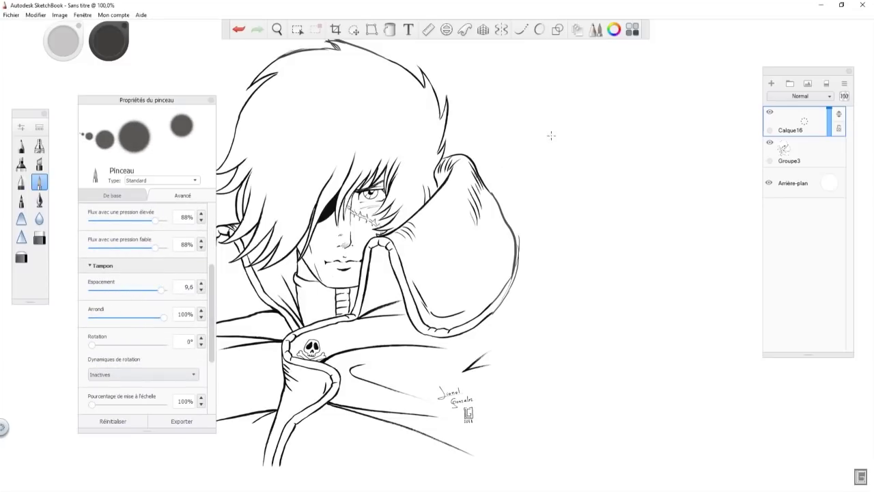
{"action": "mouse_move", "coordinate": [623, 91]}
{"action": "left_mouse_down"}
{"action": "mouse_move", "coordinate": [689, 235]}
{"action": "mouse_move", "coordinate": [560, 233]}
{"action": "mouse_move", "coordinate": [562, 136]}
{"action": "mouse_move", "coordinate": [461, 158]}
{"action": "left_mouse_up"}
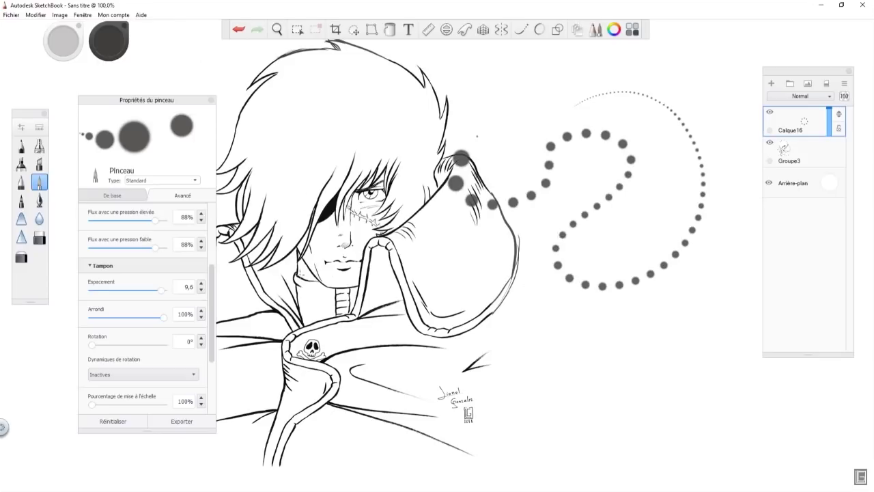
{"action": "left_click", "coordinate": [567, 323]}
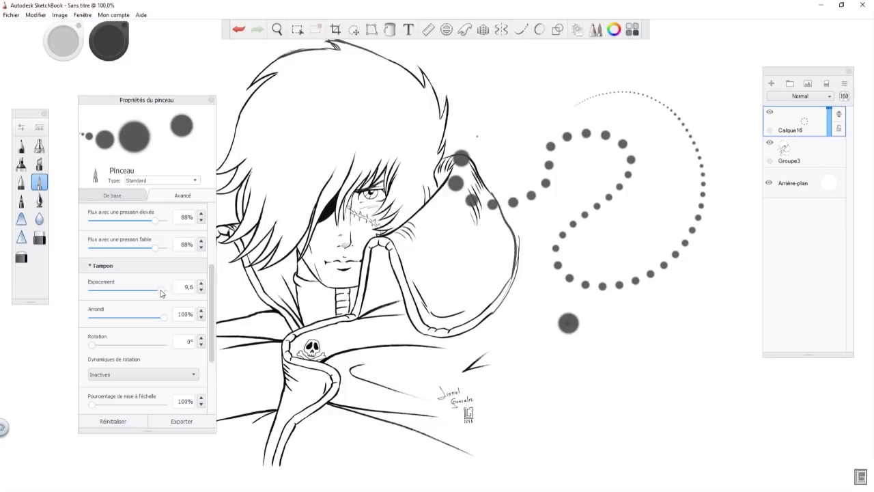
{"action": "left_click_drag", "start_coordinate": [161, 294], "coordinate": [68, 293]}
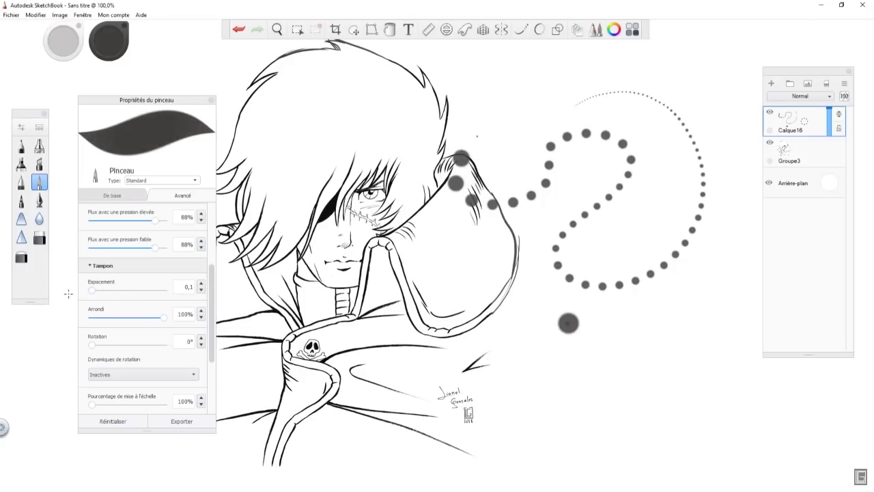
{"action": "mouse_move", "coordinate": [621, 353]}
{"action": "left_mouse_down"}
{"action": "mouse_move", "coordinate": [643, 381]}
{"action": "mouse_move", "coordinate": [601, 442]}
{"action": "left_mouse_up"}
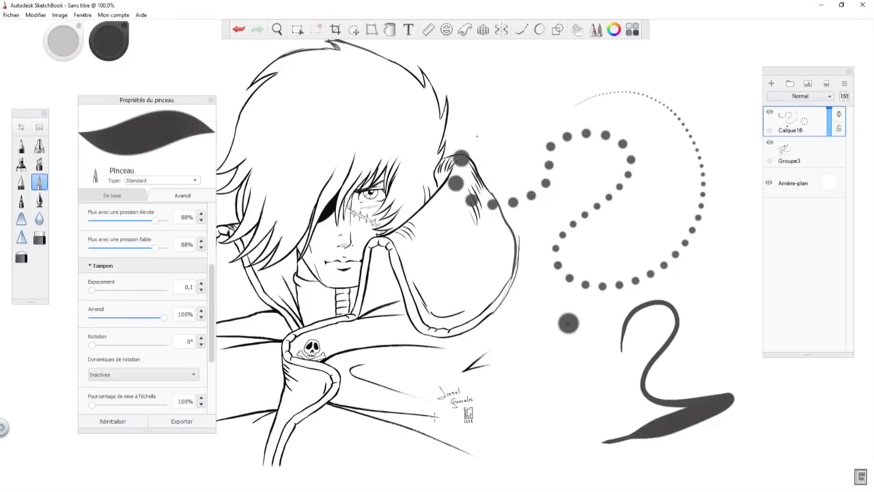
Step: Set the Pinceau's roundness to 1% and test it with calligraphic strokes around the portrait
{"action": "mouse_move", "coordinate": [164, 319]}
{"action": "left_mouse_down"}
{"action": "mouse_move", "coordinate": [90, 319]}
{"action": "mouse_move", "coordinate": [171, 319]}
{"action": "mouse_move", "coordinate": [91, 319]}
{"action": "left_mouse_up"}
{"action": "mouse_move", "coordinate": [535, 378]}
{"action": "left_mouse_down"}
{"action": "mouse_move", "coordinate": [510, 341]}
{"action": "mouse_move", "coordinate": [551, 303]}
{"action": "mouse_move", "coordinate": [582, 395]}
{"action": "mouse_move", "coordinate": [568, 422]}
{"action": "mouse_move", "coordinate": [487, 421]}
{"action": "mouse_move", "coordinate": [471, 450]}
{"action": "mouse_move", "coordinate": [554, 453]}
{"action": "mouse_move", "coordinate": [620, 337]}
{"action": "mouse_move", "coordinate": [649, 393]}
{"action": "mouse_move", "coordinate": [707, 337]}
{"action": "mouse_move", "coordinate": [740, 322]}
{"action": "mouse_move", "coordinate": [685, 282]}
{"action": "mouse_move", "coordinate": [487, 332]}
{"action": "mouse_move", "coordinate": [465, 369]}
{"action": "mouse_move", "coordinate": [533, 368]}
{"action": "mouse_move", "coordinate": [589, 260]}
{"action": "mouse_move", "coordinate": [630, 264]}
{"action": "left_mouse_up"}
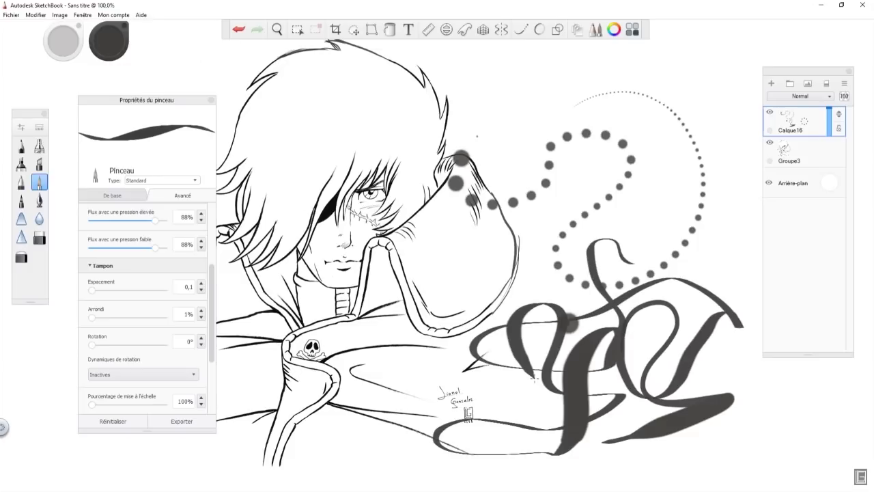
{"action": "mouse_move", "coordinate": [527, 52]}
{"action": "left_mouse_down"}
{"action": "mouse_move", "coordinate": [505, 140]}
{"action": "mouse_move", "coordinate": [615, 142]}
{"action": "left_mouse_up"}
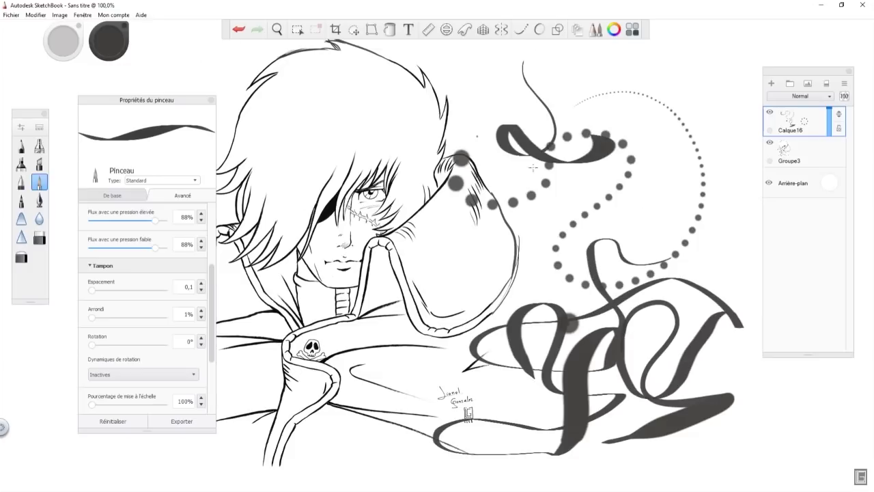
{"action": "left_click_drag", "start_coordinate": [646, 90], "coordinate": [669, 153]}
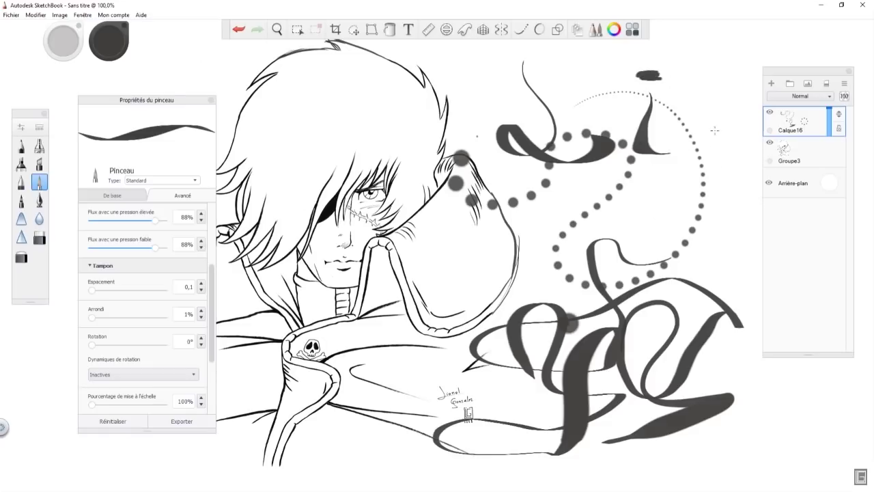
{"action": "left_click_drag", "start_coordinate": [717, 86], "coordinate": [701, 127]}
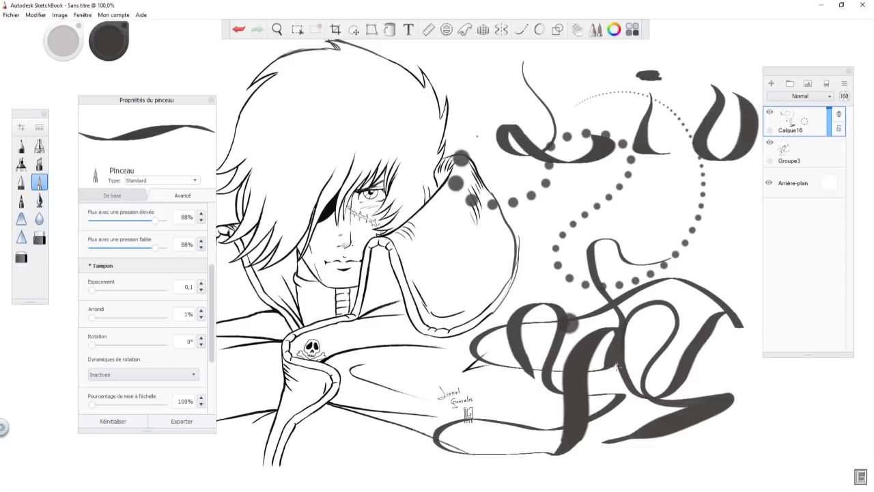
Step: Clear the test strokes from Calque16 and reset the Pinceau to its default values
{"action": "key", "text": "Delete"}
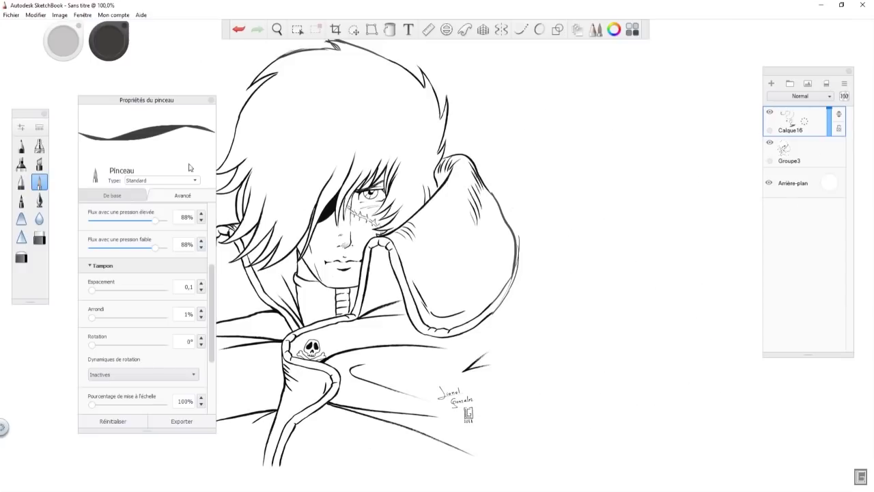
{"action": "left_click", "coordinate": [113, 421]}
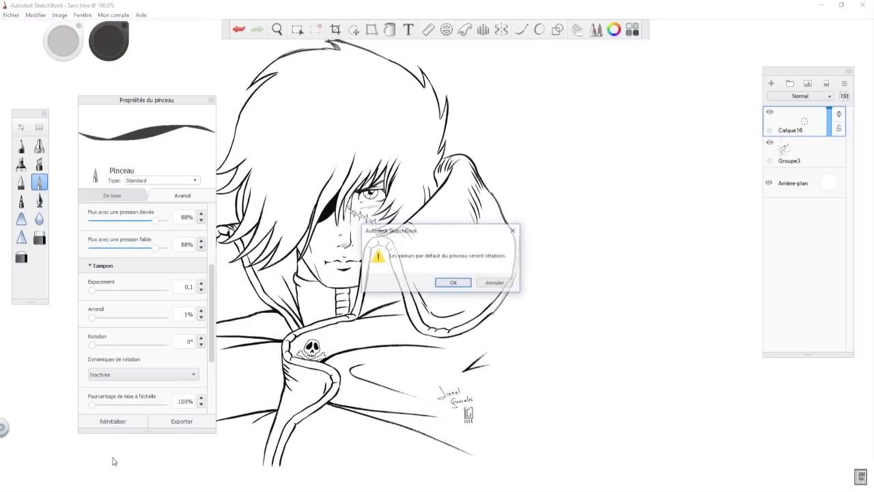
{"action": "left_click", "coordinate": [454, 282]}
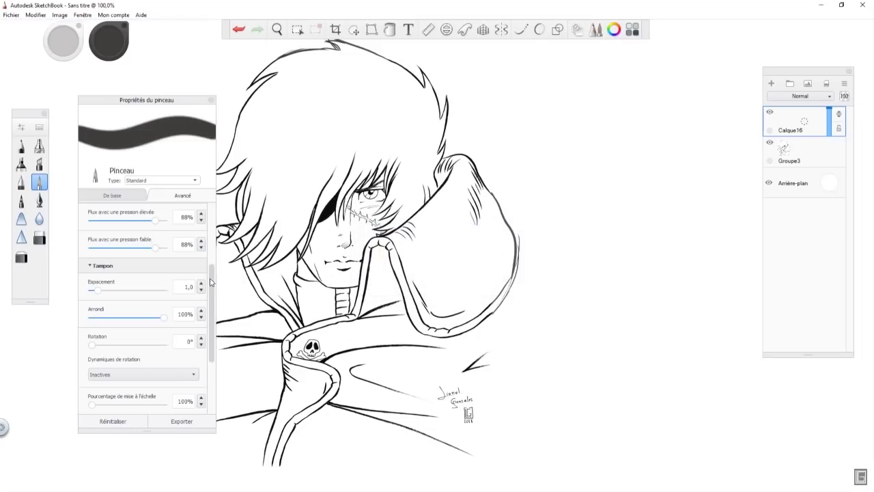
Step: Enable Forme and Texture in the Pinceau's nib settings and bring the texture options into view
{"action": "mouse_move", "coordinate": [212, 294]}
{"action": "left_mouse_down"}
{"action": "mouse_move", "coordinate": [211, 239]}
{"action": "mouse_move", "coordinate": [212, 341]}
{"action": "left_mouse_up"}
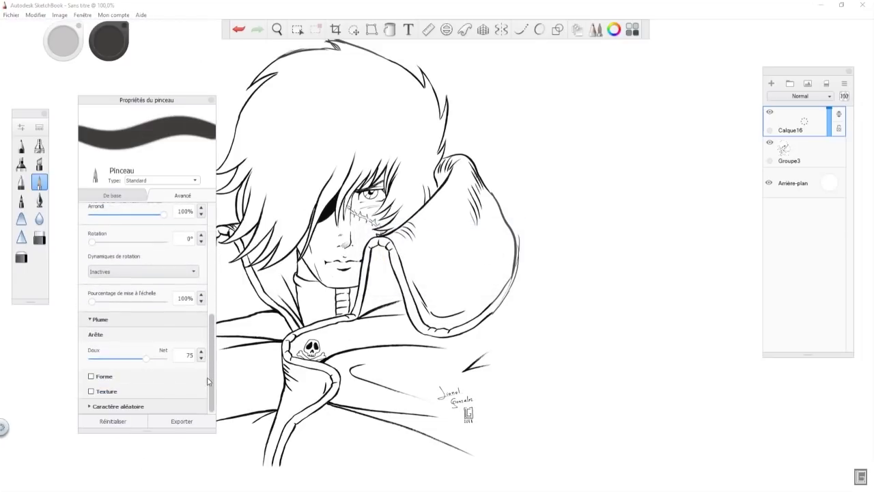
{"action": "mouse_move", "coordinate": [212, 356]}
{"action": "left_mouse_down"}
{"action": "mouse_move", "coordinate": [211, 301]}
{"action": "mouse_move", "coordinate": [193, 427]}
{"action": "left_mouse_up"}
{"action": "left_click", "coordinate": [92, 376]}
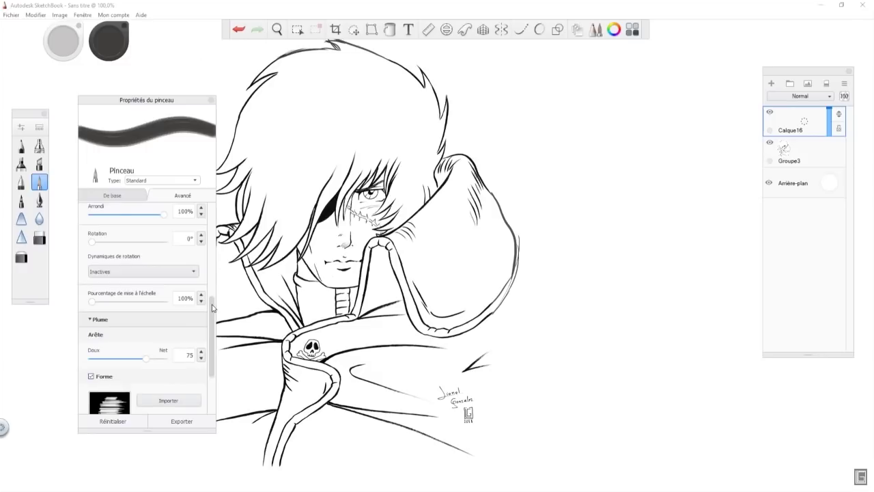
{"action": "left_click_drag", "start_coordinate": [214, 308], "coordinate": [214, 335]}
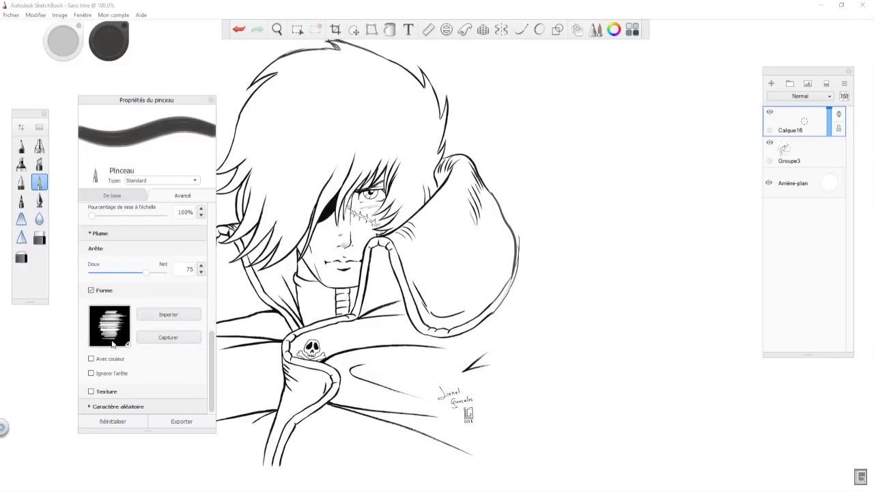
{"action": "left_click", "coordinate": [91, 391]}
{"action": "left_click_drag", "start_coordinate": [214, 330], "coordinate": [214, 350]}
Step: Test the textured Pinceau on Calque16 with a hatched patch and several dabs in the blank area beside the portrait
{"action": "mouse_move", "coordinate": [604, 284]}
{"action": "left_mouse_down"}
{"action": "mouse_move", "coordinate": [514, 321]}
{"action": "mouse_move", "coordinate": [603, 292]}
{"action": "left_mouse_up"}
{"action": "left_click_drag", "start_coordinate": [520, 332], "coordinate": [605, 316]}
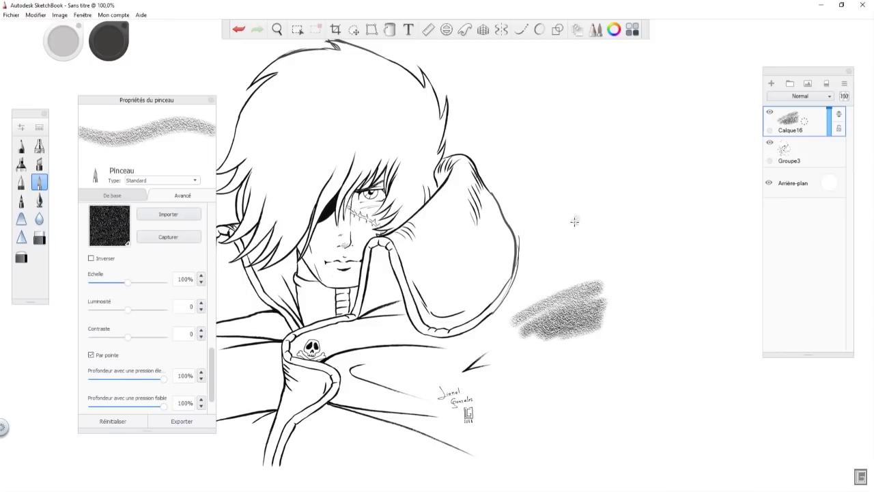
{"action": "left_click", "coordinate": [588, 201]}
{"action": "left_click", "coordinate": [594, 221]}
{"action": "left_click", "coordinate": [579, 220]}
{"action": "left_click", "coordinate": [607, 202]}
{"action": "mouse_move", "coordinate": [596, 203]}
{"action": "left_mouse_down"}
{"action": "mouse_move", "coordinate": [570, 213]}
{"action": "mouse_move", "coordinate": [582, 185]}
{"action": "mouse_move", "coordinate": [614, 229]}
{"action": "mouse_move", "coordinate": [528, 252]}
{"action": "left_mouse_up"}
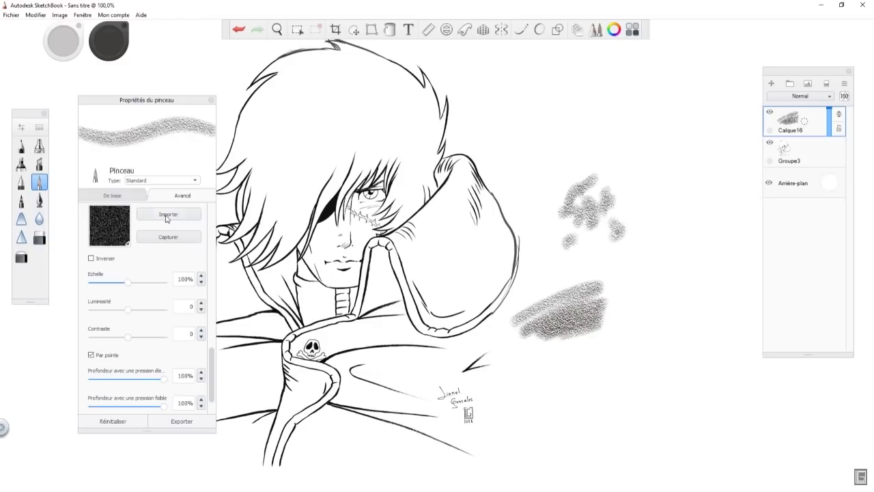
Step: Capture the upper group of painted dabs as the Pinceau's texture and paint a dark test patch below the others
{"action": "left_click", "coordinate": [169, 237]}
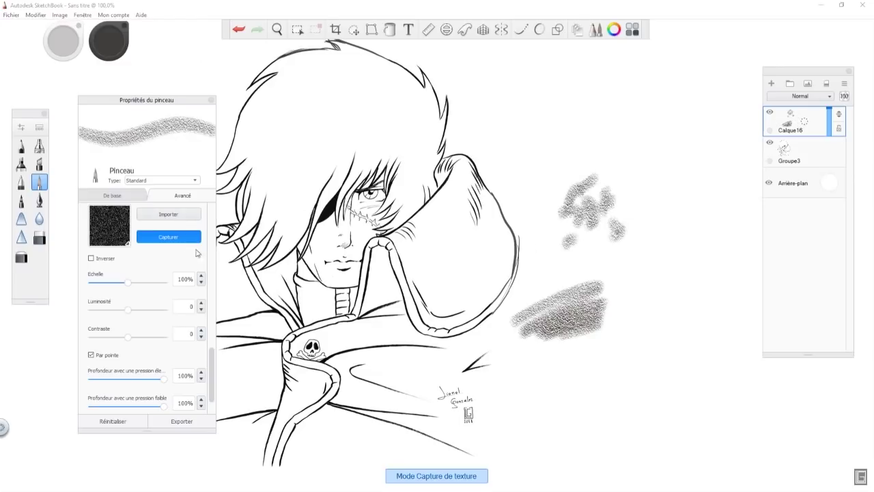
{"action": "left_click", "coordinate": [589, 202]}
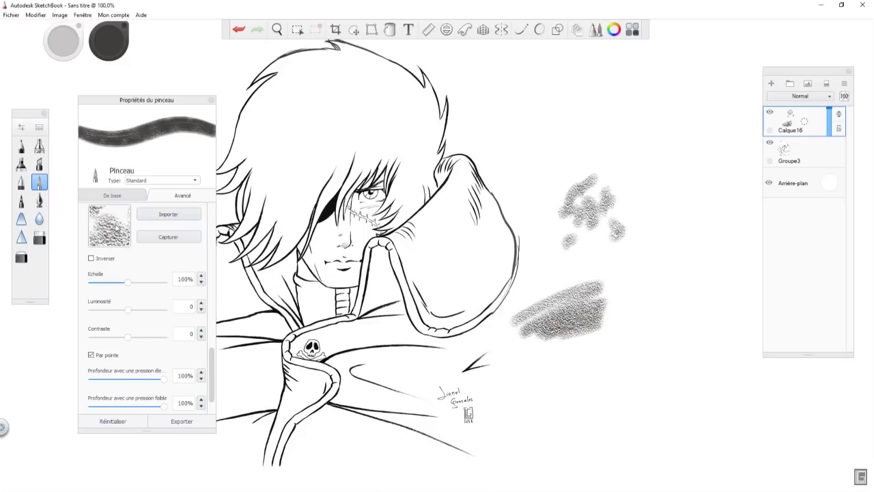
{"action": "mouse_move", "coordinate": [560, 382]}
{"action": "left_mouse_down"}
{"action": "mouse_move", "coordinate": [596, 363]}
{"action": "mouse_move", "coordinate": [614, 382]}
{"action": "mouse_move", "coordinate": [604, 395]}
{"action": "mouse_move", "coordinate": [639, 379]}
{"action": "mouse_move", "coordinate": [648, 362]}
{"action": "mouse_move", "coordinate": [659, 376]}
{"action": "mouse_move", "coordinate": [608, 401]}
{"action": "mouse_move", "coordinate": [667, 355]}
{"action": "left_mouse_up"}
Step: Reset the Pinceau to its default values and close the brush properties window
{"action": "left_click_drag", "start_coordinate": [211, 370], "coordinate": [219, 198]}
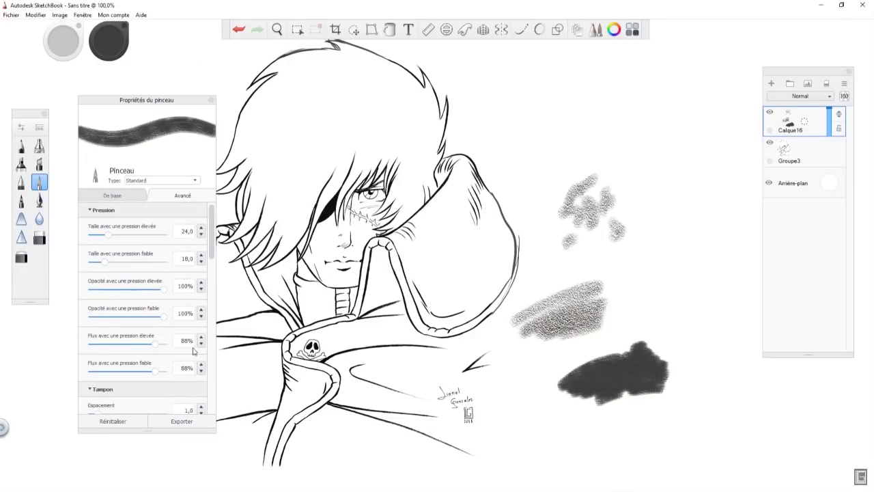
{"action": "left_click", "coordinate": [109, 425]}
{"action": "left_click", "coordinate": [451, 281]}
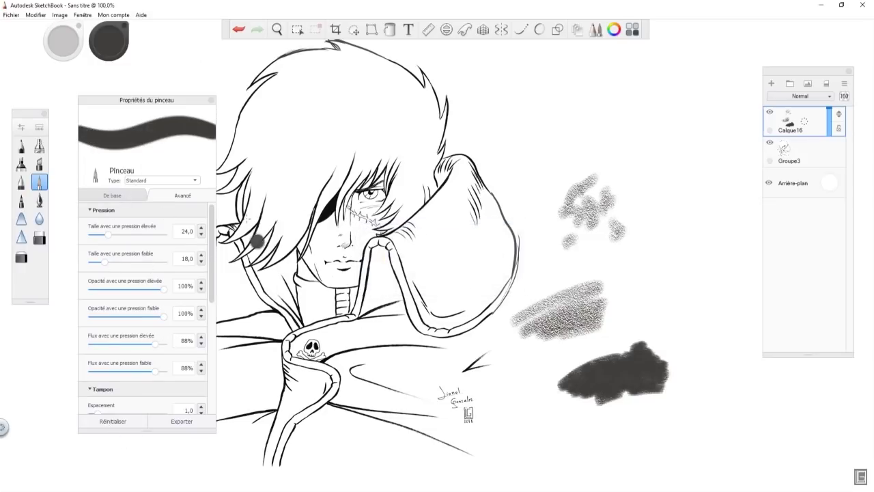
{"action": "left_click", "coordinate": [211, 100]}
Step: Open the brush library, move the Copic set above De base, and place the library window beside the brush palette
{"action": "left_click", "coordinate": [40, 129]}
{"action": "left_click_drag", "start_coordinate": [137, 101], "coordinate": [171, 55]}
{"action": "mouse_move", "coordinate": [231, 134]}
{"action": "left_mouse_down"}
{"action": "mouse_move", "coordinate": [228, 332]}
{"action": "mouse_move", "coordinate": [228, 104]}
{"action": "left_mouse_up"}
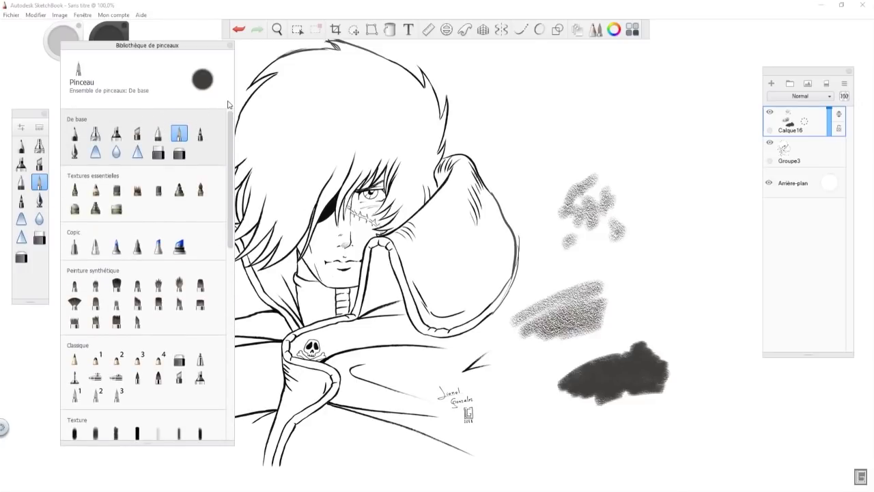
{"action": "left_click", "coordinate": [195, 236]}
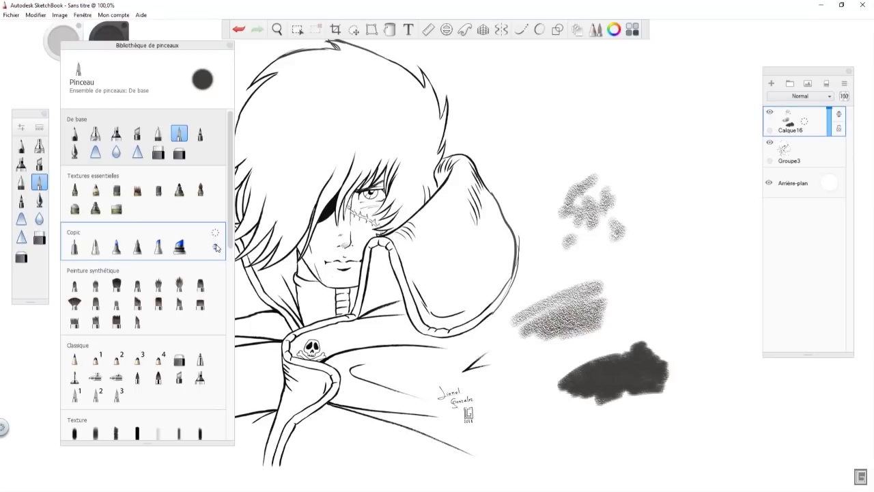
{"action": "mouse_move", "coordinate": [216, 250]}
{"action": "left_mouse_down"}
{"action": "mouse_move", "coordinate": [219, 92]}
{"action": "mouse_move", "coordinate": [216, 249]}
{"action": "mouse_move", "coordinate": [218, 96]}
{"action": "mouse_move", "coordinate": [220, 120]}
{"action": "left_mouse_up"}
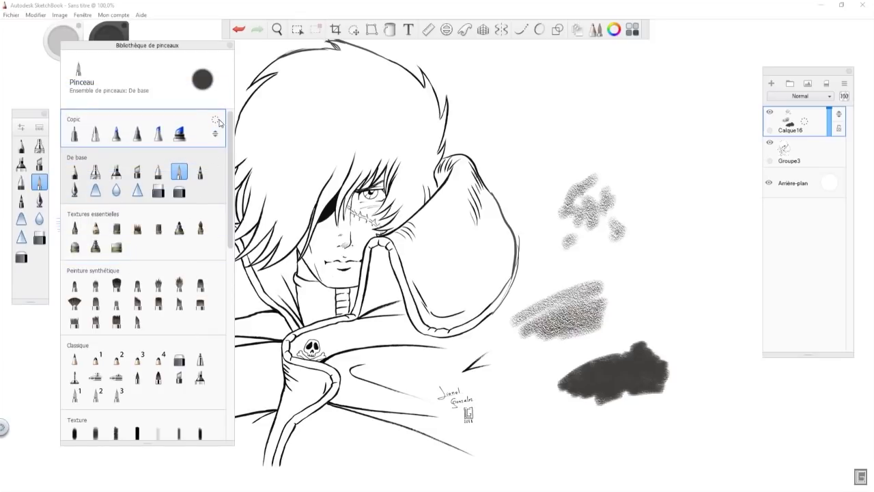
{"action": "left_click_drag", "start_coordinate": [193, 51], "coordinate": [197, 150]}
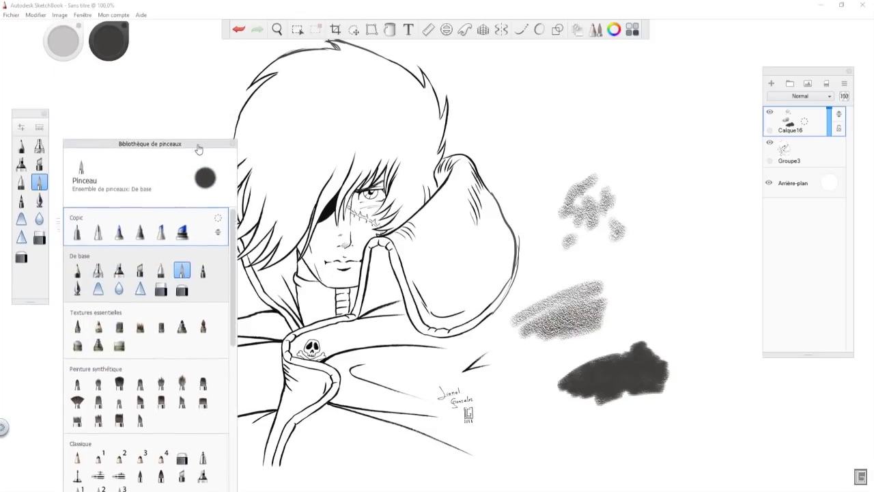
Step: Create a new brush set below Copic and open its name for editing without changing it
{"action": "left_click", "coordinate": [219, 220]}
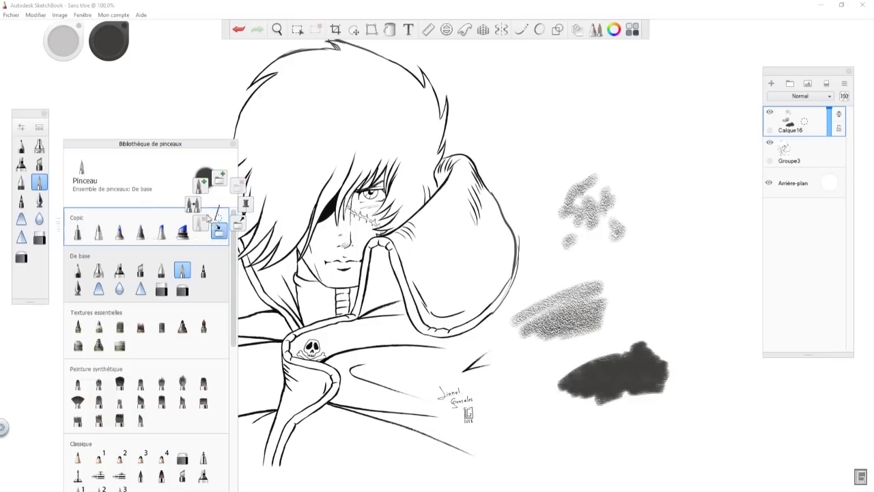
{"action": "left_click", "coordinate": [219, 180]}
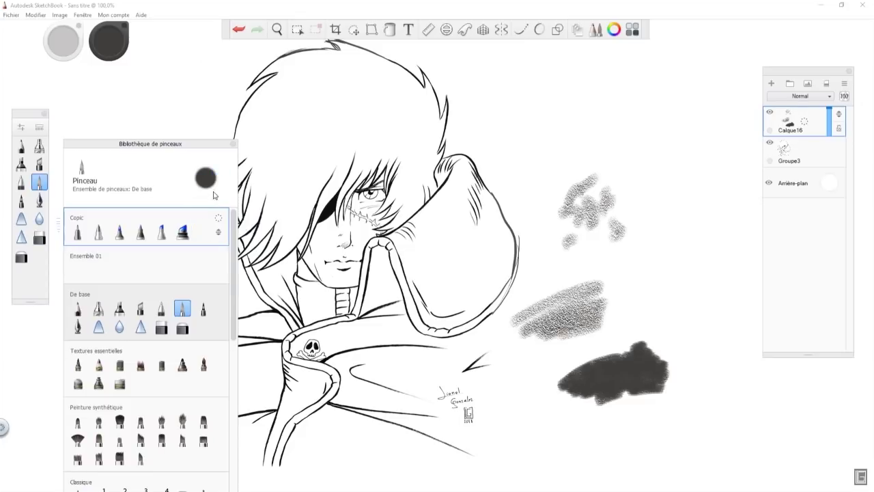
{"action": "left_click", "coordinate": [122, 282]}
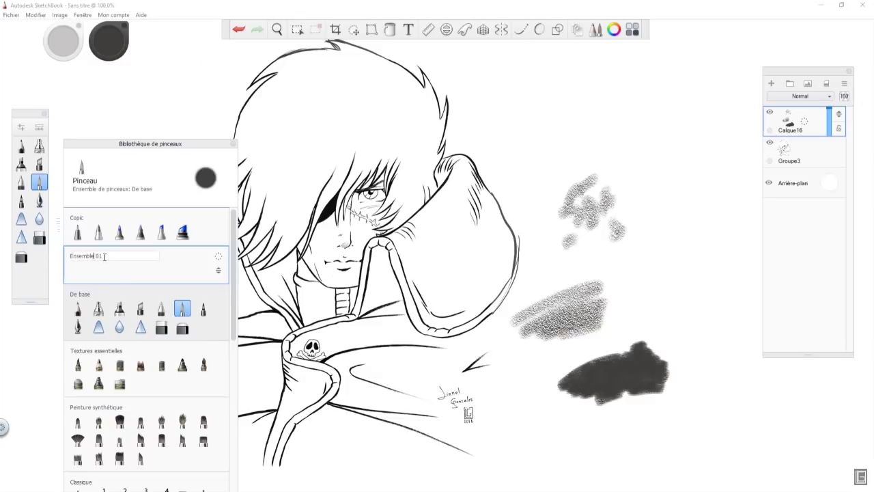
{"action": "left_click", "coordinate": [173, 265]}
Step: Delete the empty brush set Ensemble 01 from the library
{"action": "left_click", "coordinate": [218, 257]}
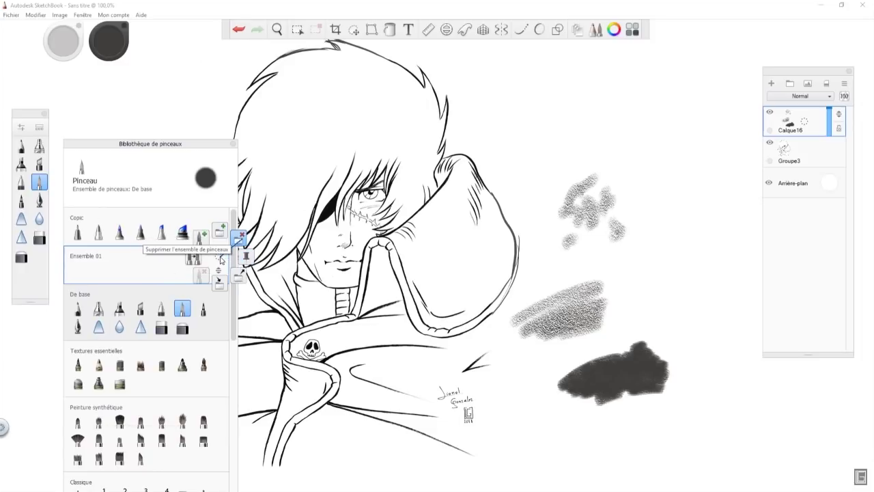
{"action": "left_click", "coordinate": [238, 237]}
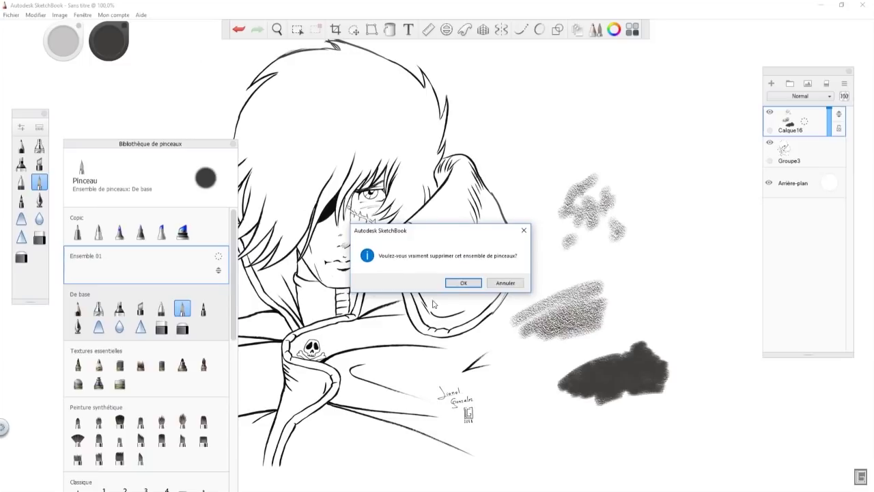
{"action": "left_click", "coordinate": [463, 282]}
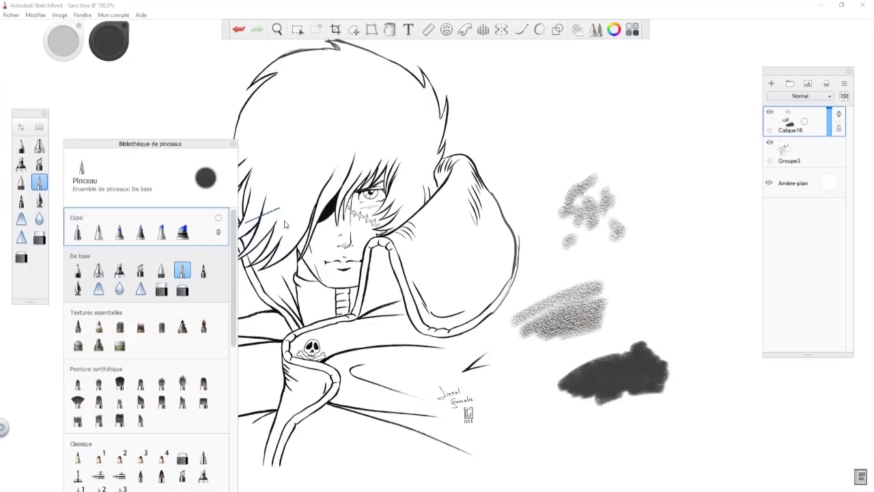
Step: Load the Copic set from the brush library into the brush palette
{"action": "left_click", "coordinate": [218, 217]}
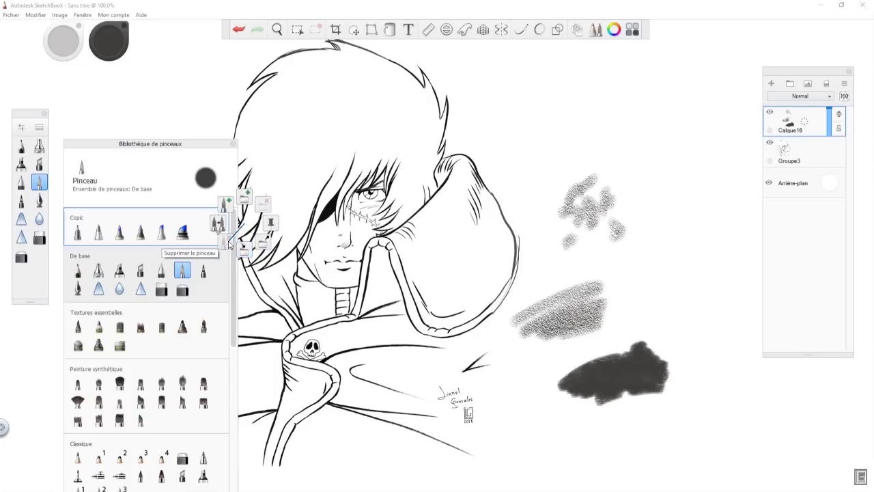
{"action": "left_click", "coordinate": [271, 222]}
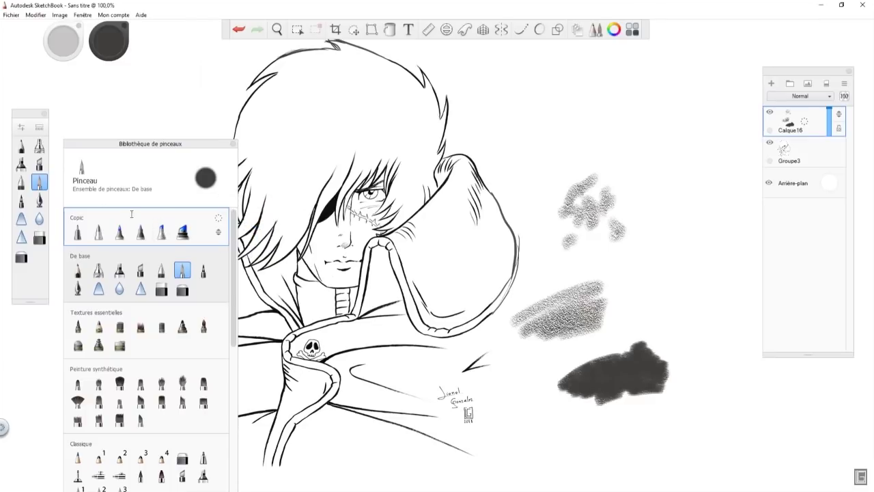
{"action": "mouse_move", "coordinate": [27, 114]}
{"action": "left_mouse_down"}
{"action": "mouse_move", "coordinate": [21, 117]}
{"action": "mouse_move", "coordinate": [29, 124]}
{"action": "left_mouse_up"}
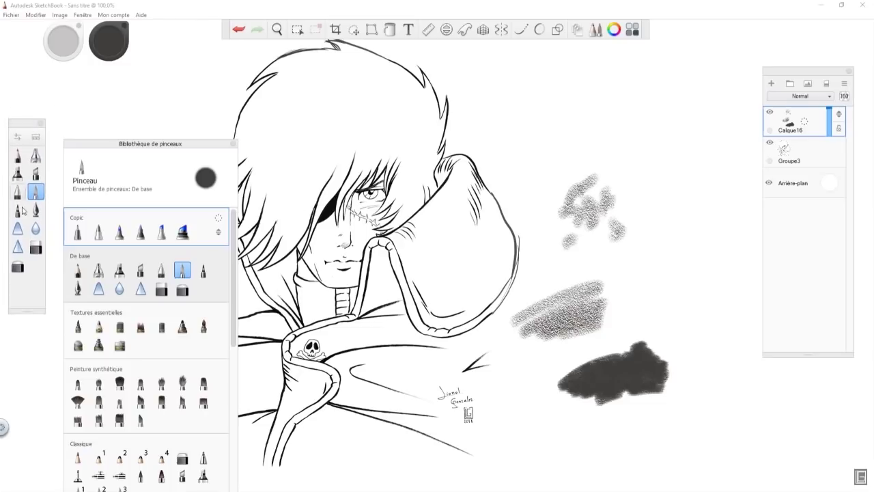
{"action": "left_click", "coordinate": [219, 219]}
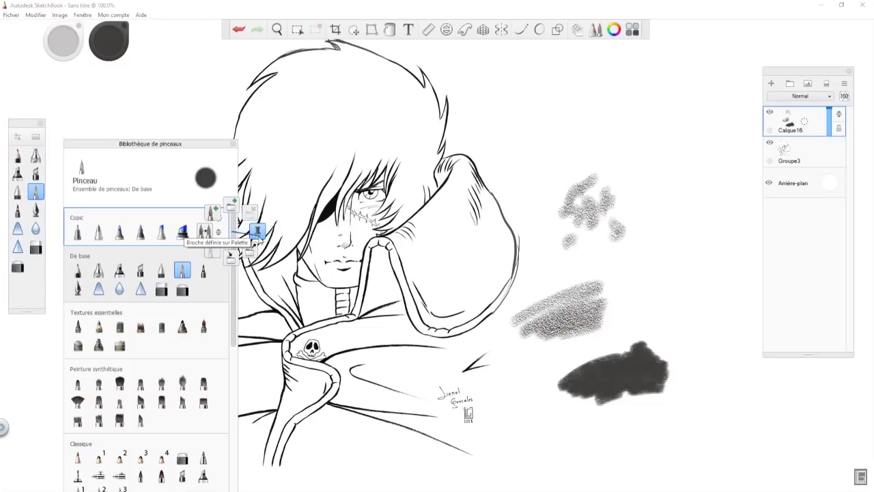
{"action": "left_click", "coordinate": [258, 232]}
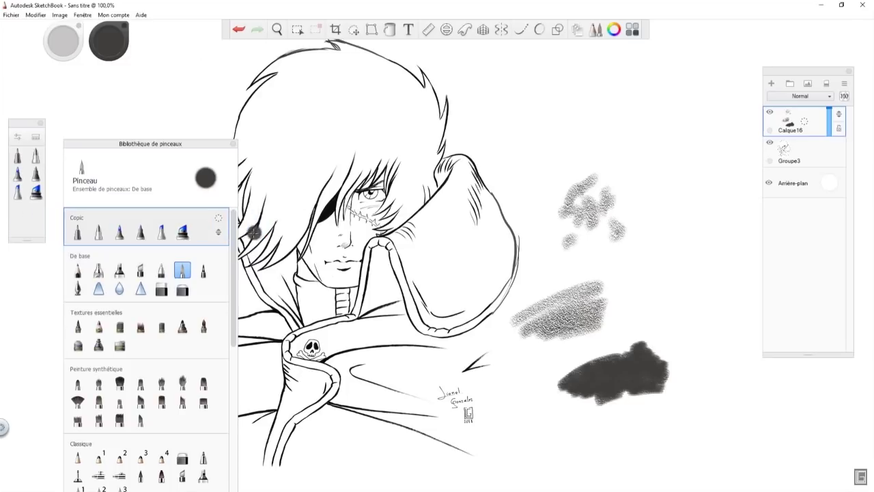
Step: Lengthen the brush palette slightly, move it a little lower, and close the brush library
{"action": "mouse_move", "coordinate": [28, 241]}
{"action": "left_mouse_down"}
{"action": "mouse_move", "coordinate": [30, 340]}
{"action": "mouse_move", "coordinate": [28, 261]}
{"action": "left_mouse_up"}
{"action": "left_click_drag", "start_coordinate": [29, 125], "coordinate": [27, 167]}
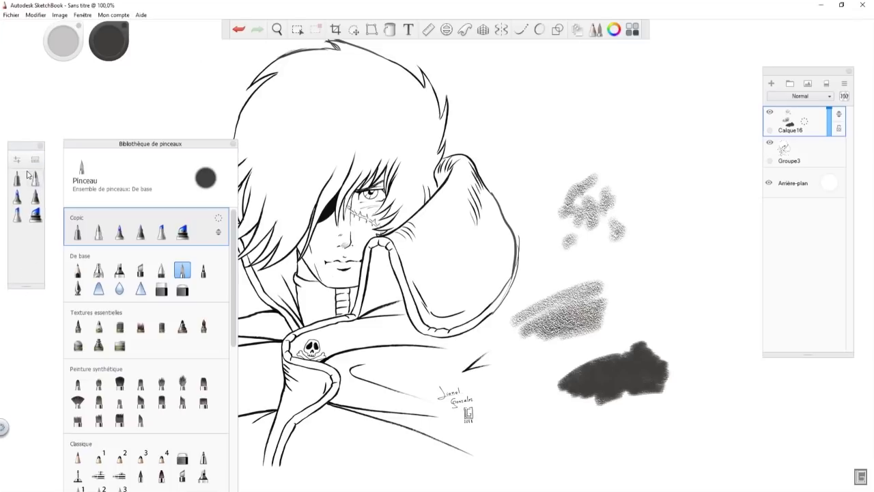
{"action": "left_click", "coordinate": [233, 145]}
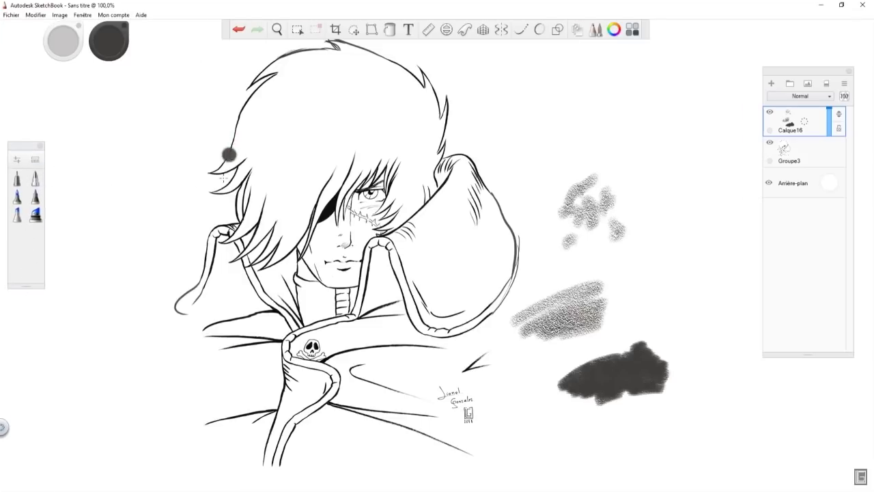
Step: Clear the layer Calque16, open the Copic colour library, and place it beside the brush palette
{"action": "left_click", "coordinate": [826, 83]}
{"action": "left_click", "coordinate": [632, 30]}
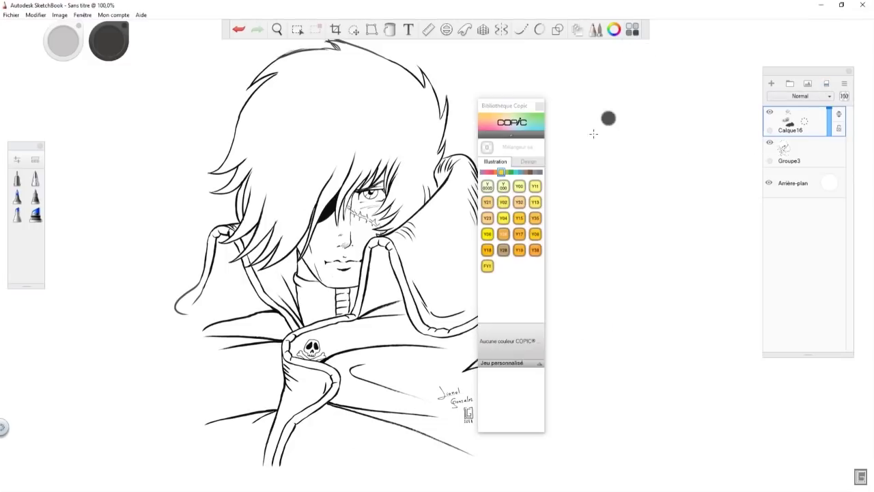
{"action": "left_click_drag", "start_coordinate": [526, 107], "coordinate": [102, 106]}
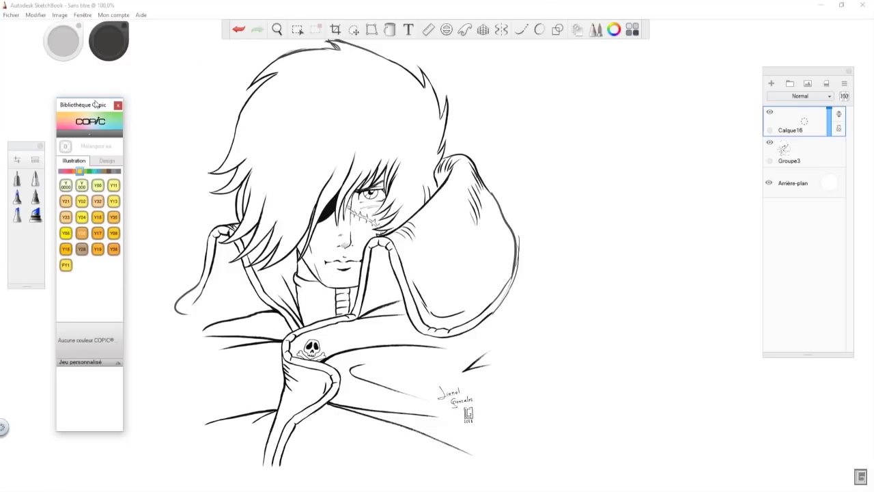
{"action": "mouse_move", "coordinate": [92, 102]}
{"action": "left_mouse_down"}
{"action": "mouse_move", "coordinate": [92, 85]}
{"action": "mouse_move", "coordinate": [90, 108]}
{"action": "mouse_move", "coordinate": [85, 97]}
{"action": "left_mouse_up"}
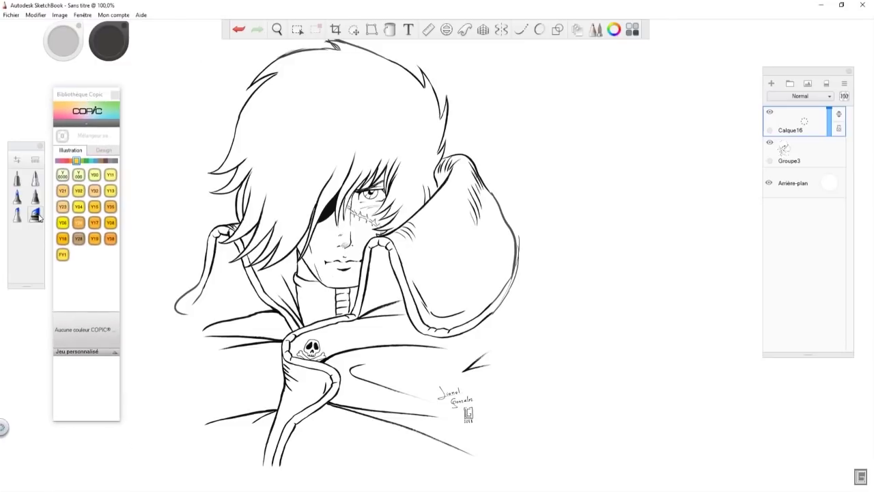
Step: Fill a large dark grey swatch on the empty canvas beside the character with the wide Copic marker
{"action": "left_click", "coordinate": [36, 216]}
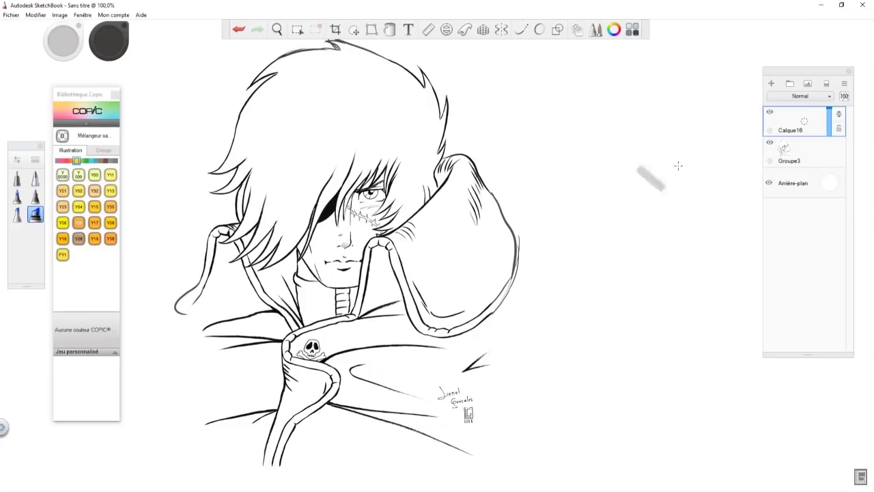
{"action": "mouse_move", "coordinate": [526, 167]}
{"action": "left_mouse_down"}
{"action": "mouse_move", "coordinate": [612, 101]}
{"action": "mouse_move", "coordinate": [522, 164]}
{"action": "mouse_move", "coordinate": [542, 196]}
{"action": "mouse_move", "coordinate": [551, 183]}
{"action": "mouse_move", "coordinate": [536, 204]}
{"action": "mouse_move", "coordinate": [659, 112]}
{"action": "mouse_move", "coordinate": [539, 211]}
{"action": "mouse_move", "coordinate": [660, 118]}
{"action": "mouse_move", "coordinate": [560, 219]}
{"action": "mouse_move", "coordinate": [703, 123]}
{"action": "mouse_move", "coordinate": [718, 140]}
{"action": "mouse_move", "coordinate": [674, 122]}
{"action": "mouse_move", "coordinate": [573, 239]}
{"action": "mouse_move", "coordinate": [553, 204]}
{"action": "mouse_move", "coordinate": [557, 184]}
{"action": "mouse_move", "coordinate": [569, 234]}
{"action": "left_mouse_up"}
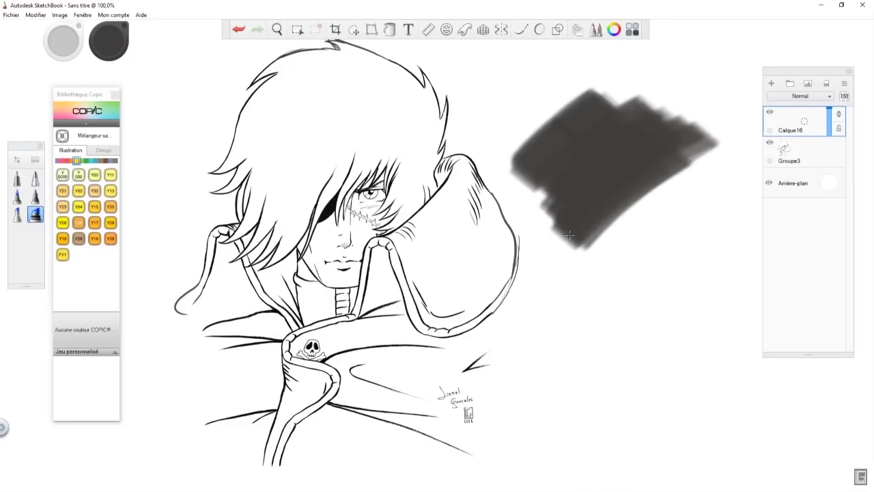
Step: Choose R000 Cherry White from the Copic red family and brush it over the character's face
{"action": "left_click", "coordinate": [63, 194]}
{"action": "left_click", "coordinate": [67, 161]}
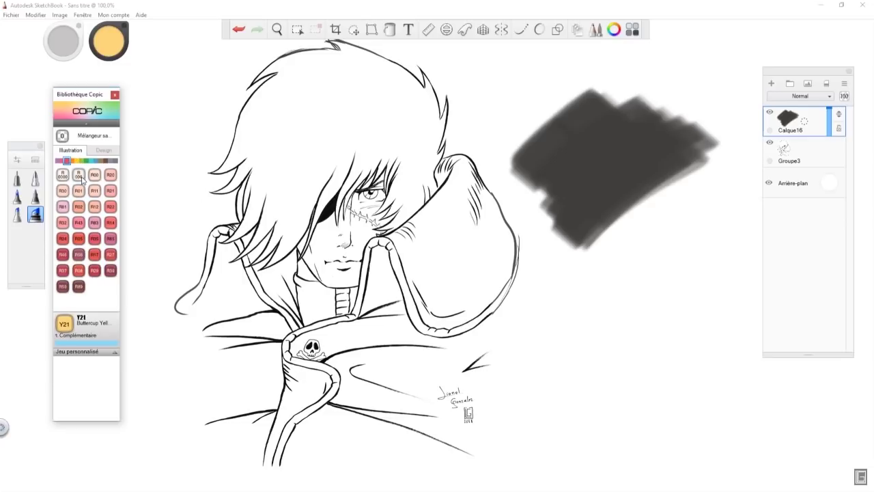
{"action": "left_click", "coordinate": [80, 177]}
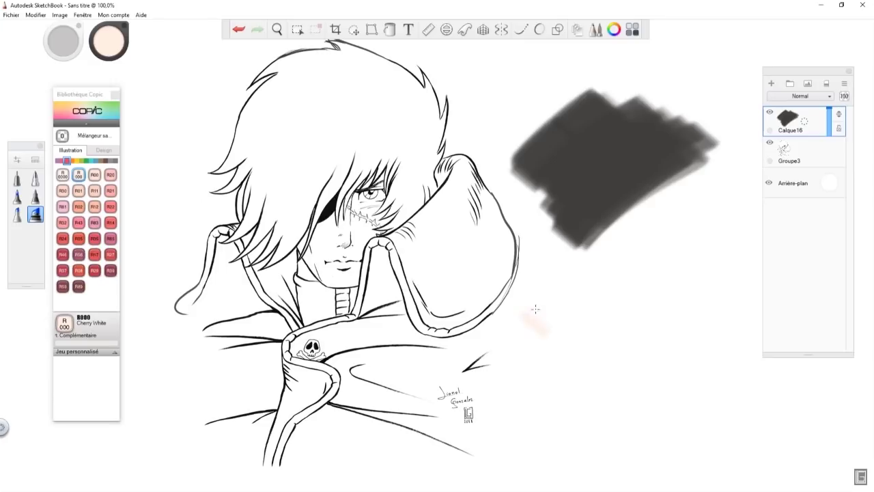
{"action": "left_click_drag", "start_coordinate": [322, 217], "coordinate": [311, 251]}
{"action": "mouse_move", "coordinate": [337, 225]}
{"action": "left_mouse_down"}
{"action": "mouse_move", "coordinate": [352, 198]}
{"action": "mouse_move", "coordinate": [345, 249]}
{"action": "left_mouse_up"}
Step: Move Groupe3 above Calque16 and set its blend mode to Multiplier
{"action": "left_click_drag", "start_coordinate": [808, 147], "coordinate": [811, 131]}
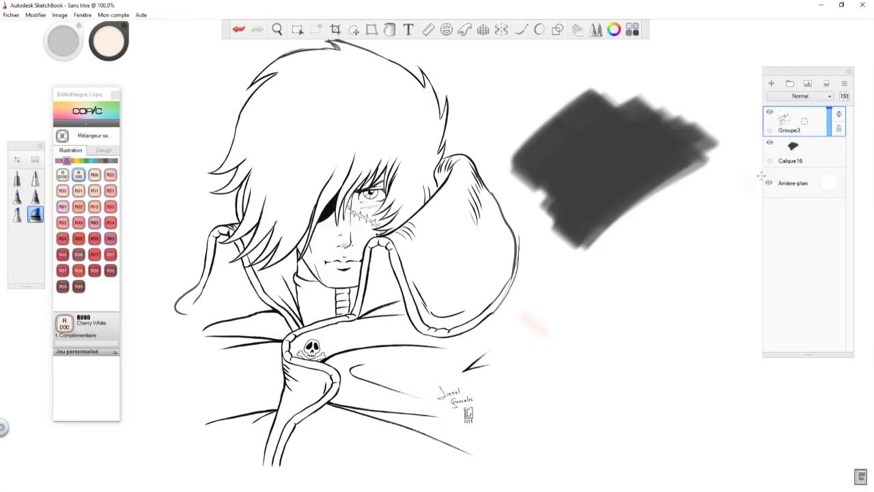
{"action": "left_click", "coordinate": [801, 95]}
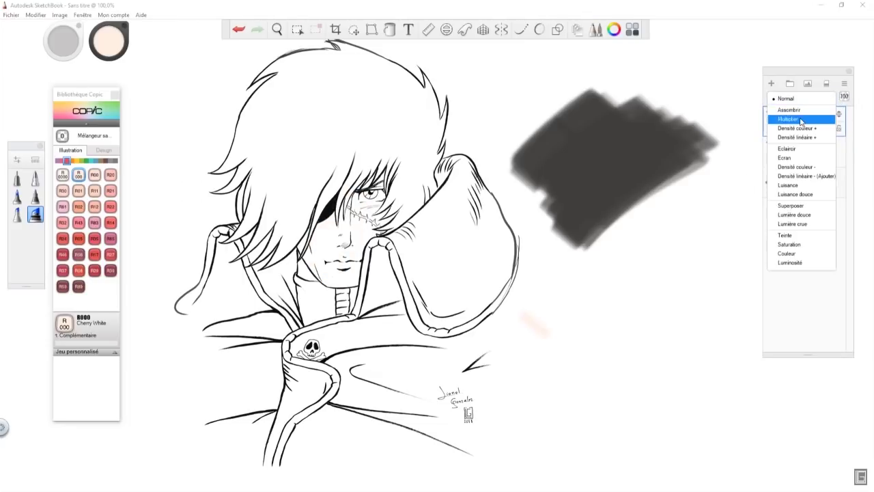
{"action": "left_click", "coordinate": [801, 120]}
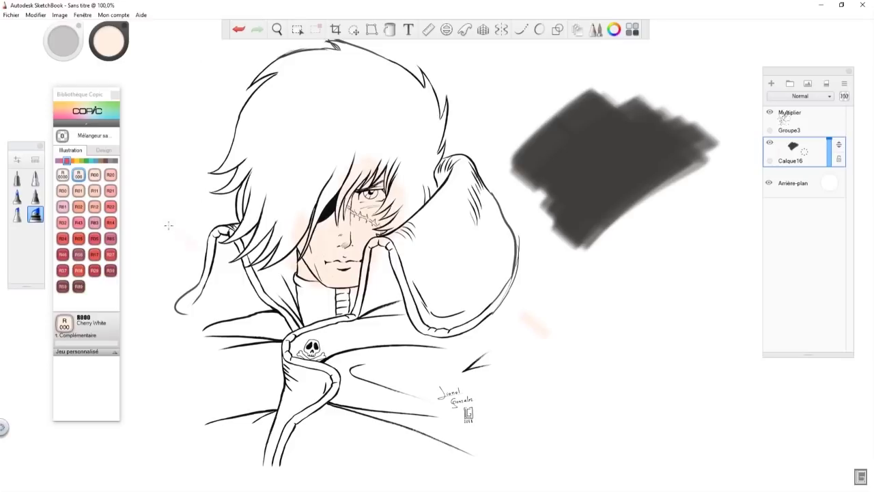
Step: On Calque16, shade the face with R01, then darken around the eye and chin with R02
{"action": "left_click", "coordinate": [79, 191]}
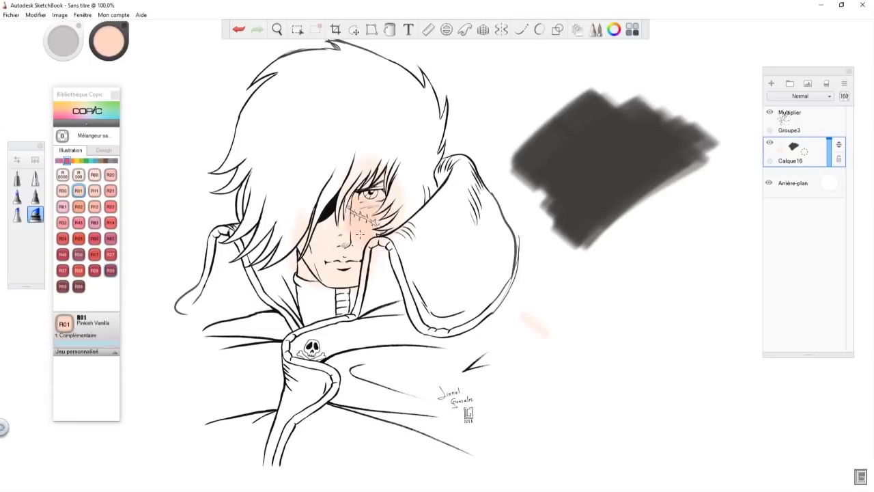
{"action": "mouse_move", "coordinate": [343, 276]}
{"action": "left_mouse_down"}
{"action": "mouse_move", "coordinate": [364, 277]}
{"action": "mouse_move", "coordinate": [305, 273]}
{"action": "mouse_move", "coordinate": [289, 232]}
{"action": "mouse_move", "coordinate": [334, 184]}
{"action": "left_mouse_up"}
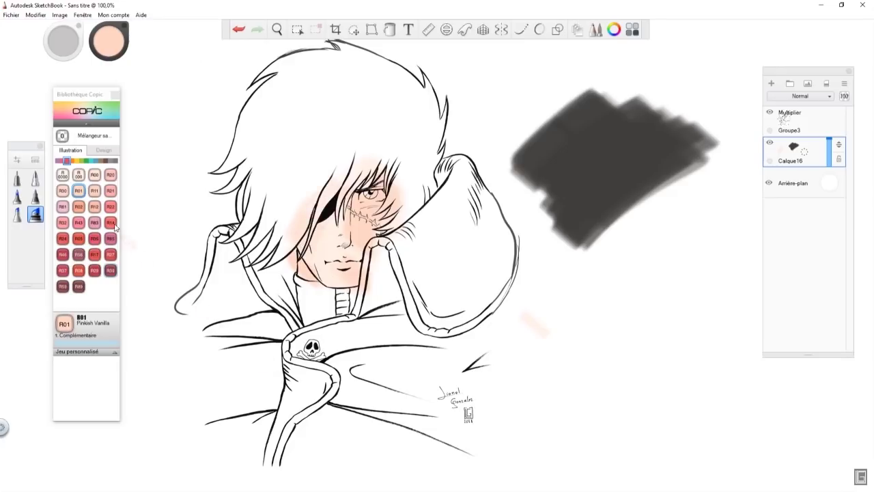
{"action": "left_click", "coordinate": [80, 207]}
{"action": "mouse_move", "coordinate": [363, 195]}
{"action": "left_mouse_down"}
{"action": "mouse_move", "coordinate": [374, 187]}
{"action": "mouse_move", "coordinate": [362, 171]}
{"action": "mouse_move", "coordinate": [396, 158]}
{"action": "left_mouse_up"}
{"action": "left_click_drag", "start_coordinate": [362, 271], "coordinate": [364, 300]}
Step: Add R56 shadows along the jaw and around the eye with the medium-wide Copic nib, and soften them with the colourless blender 0
{"action": "left_click", "coordinate": [17, 215]}
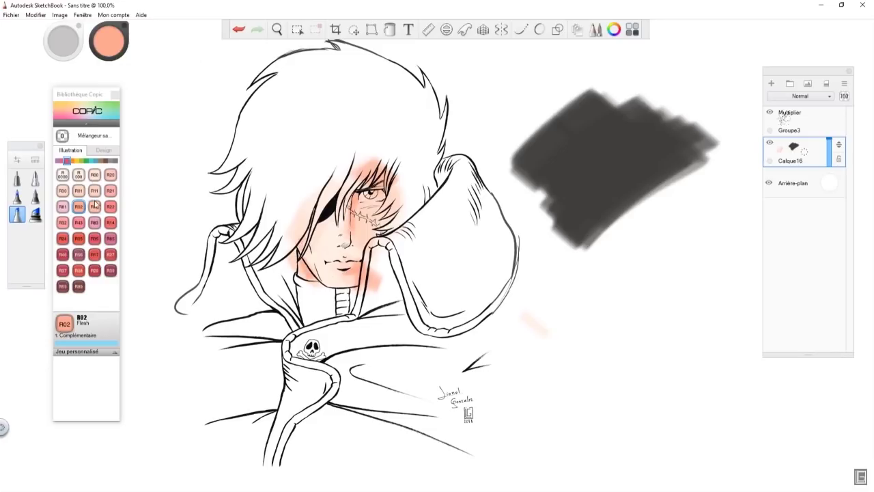
{"action": "left_click", "coordinate": [79, 254]}
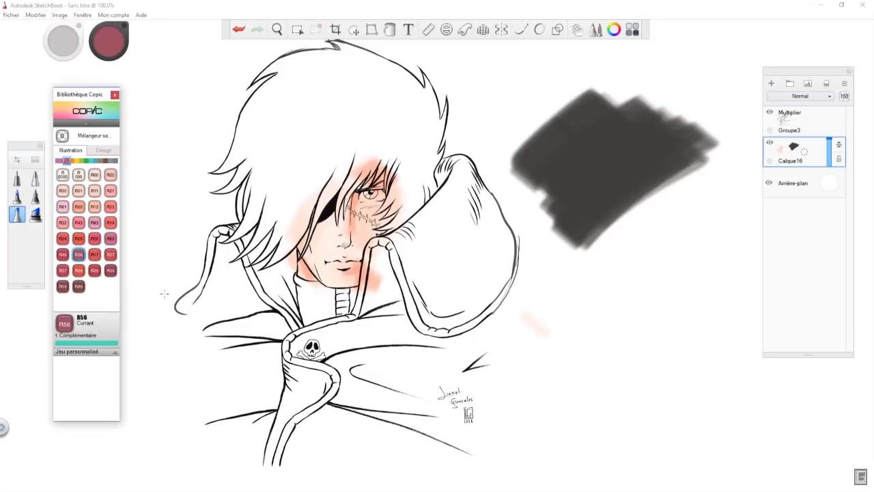
{"action": "left_click_drag", "start_coordinate": [314, 256], "coordinate": [305, 274]}
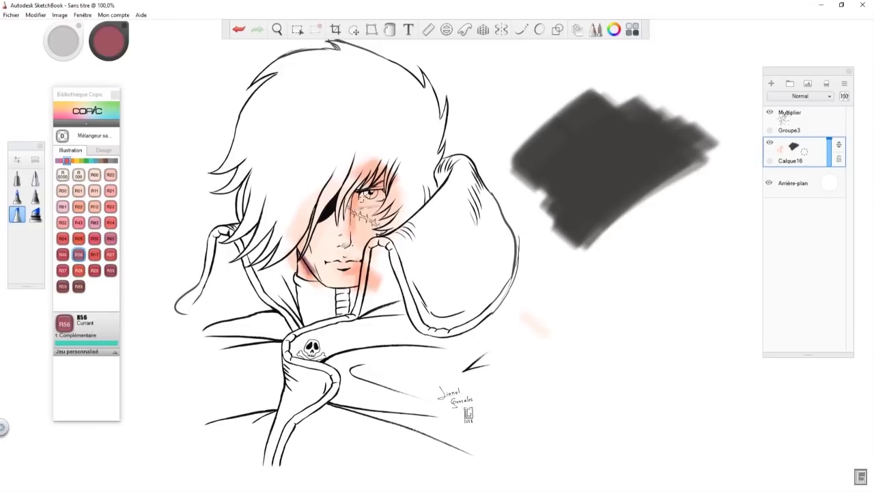
{"action": "mouse_move", "coordinate": [389, 177]}
{"action": "left_mouse_down"}
{"action": "mouse_move", "coordinate": [373, 176]}
{"action": "mouse_move", "coordinate": [353, 217]}
{"action": "left_mouse_up"}
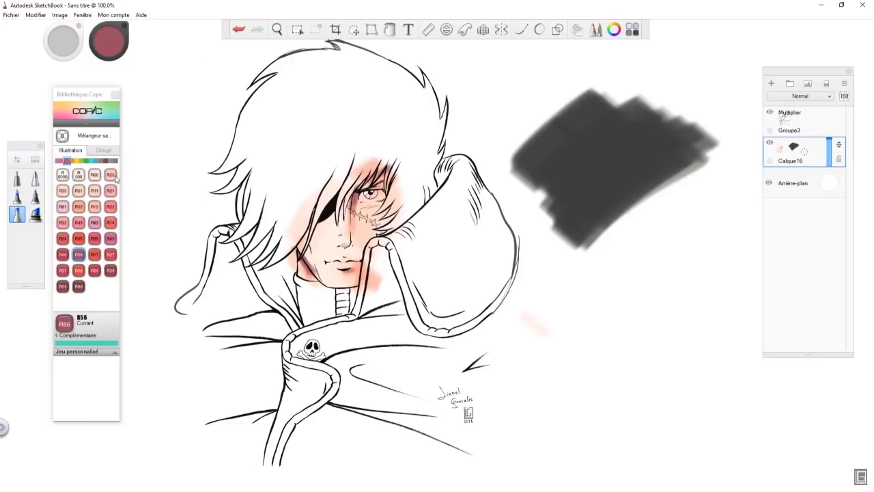
{"action": "left_click", "coordinate": [62, 137]}
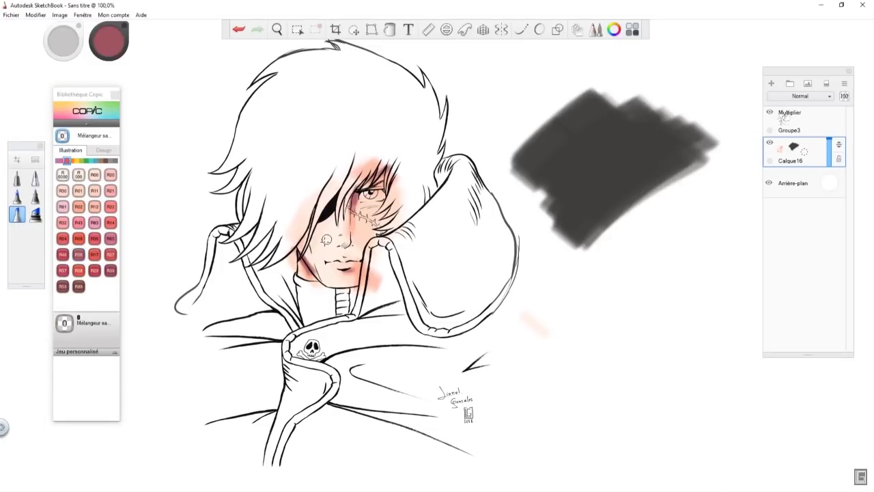
{"action": "left_click_drag", "start_coordinate": [312, 260], "coordinate": [311, 265]}
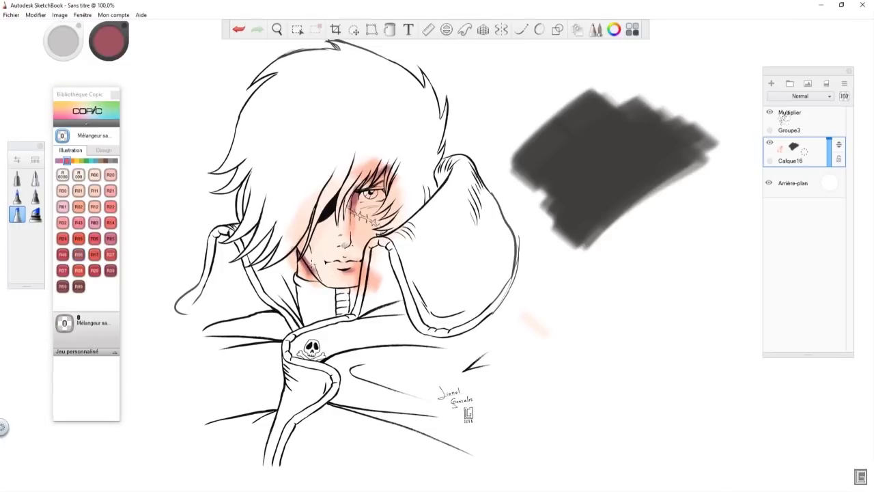
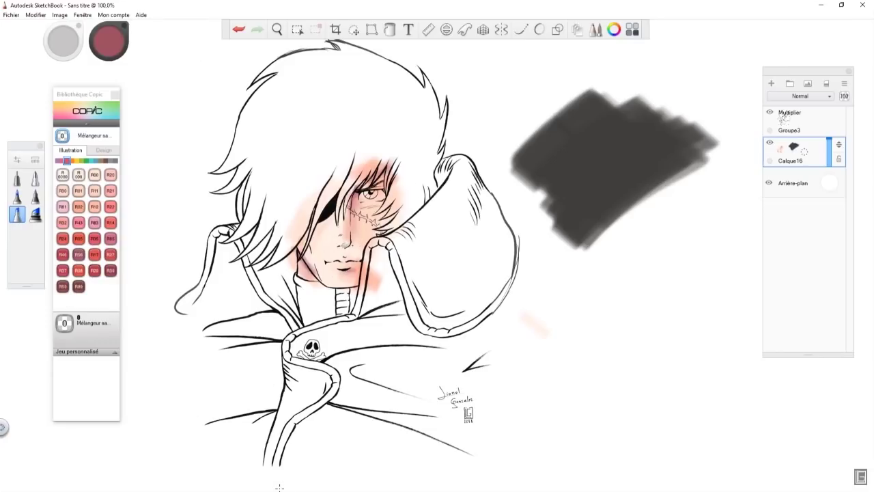
Step: Rearrange the brush palette and the Copic library side by side near the canvas edge
{"action": "mouse_move", "coordinate": [95, 101]}
{"action": "left_mouse_down"}
{"action": "mouse_move", "coordinate": [188, 108]}
{"action": "mouse_move", "coordinate": [107, 110]}
{"action": "mouse_move", "coordinate": [67, 133]}
{"action": "mouse_move", "coordinate": [72, 129]}
{"action": "mouse_move", "coordinate": [36, 112]}
{"action": "left_mouse_up"}
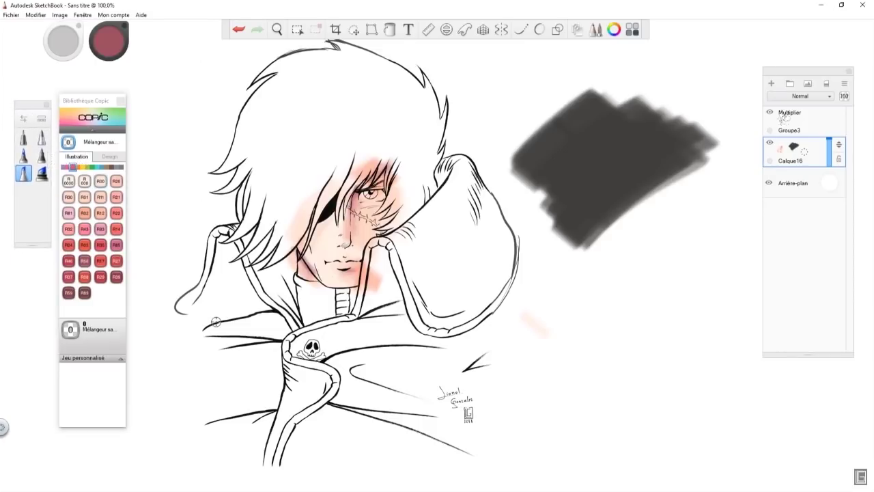
{"action": "left_click_drag", "start_coordinate": [38, 105], "coordinate": [50, 87]}
{"action": "mouse_move", "coordinate": [91, 118]}
{"action": "left_mouse_down"}
{"action": "mouse_move", "coordinate": [110, 118]}
{"action": "mouse_move", "coordinate": [86, 116]}
{"action": "left_mouse_up"}
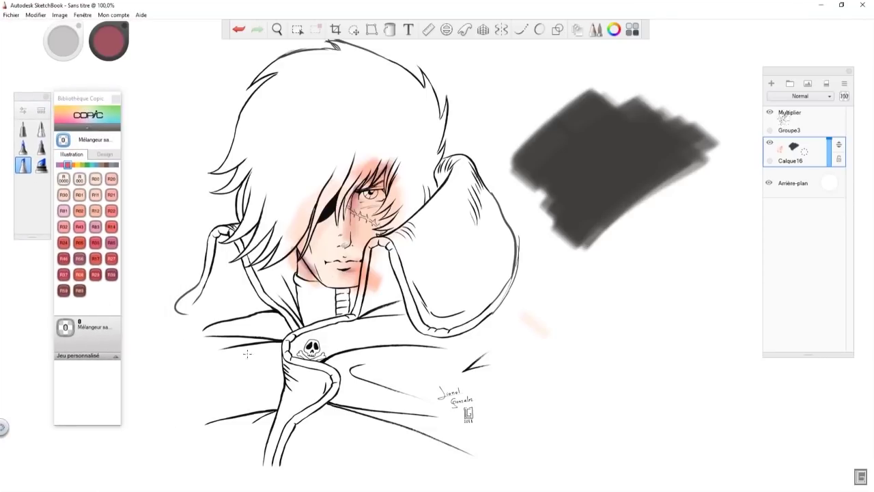
{"action": "mouse_move", "coordinate": [85, 102]}
{"action": "left_mouse_down"}
{"action": "mouse_move", "coordinate": [142, 103]}
{"action": "mouse_move", "coordinate": [90, 104]}
{"action": "left_mouse_up"}
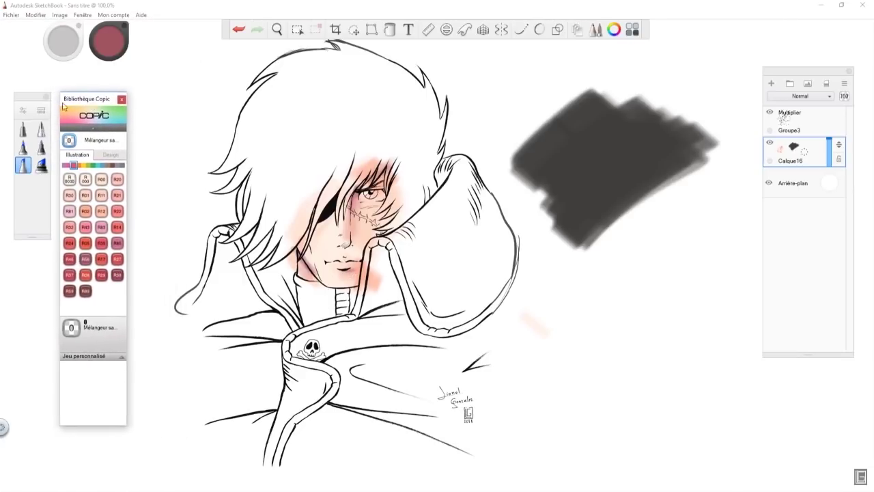
{"action": "left_click_drag", "start_coordinate": [33, 96], "coordinate": [31, 109]}
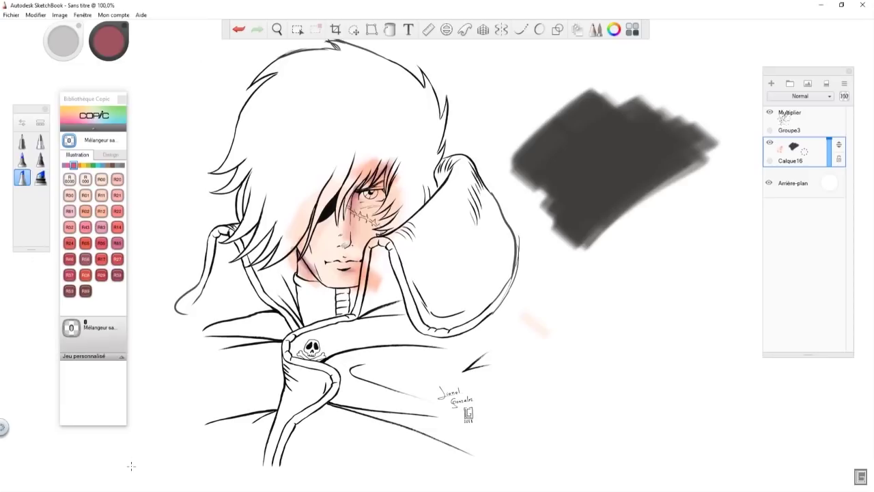
{"action": "mouse_move", "coordinate": [100, 101]}
{"action": "left_mouse_down"}
{"action": "mouse_move", "coordinate": [101, 122]}
{"action": "mouse_move", "coordinate": [103, 109]}
{"action": "left_mouse_up"}
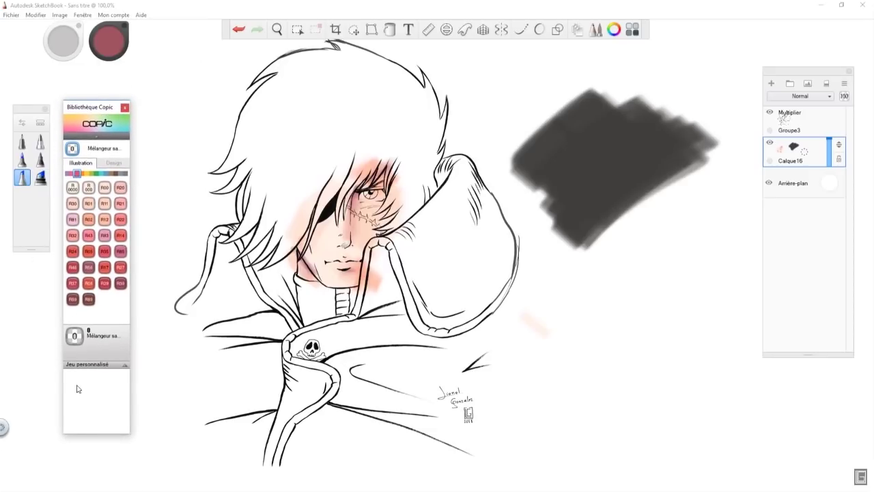
Step: Close the Copic library, open the brush library, and load the De base set into the brush palette
{"action": "left_click", "coordinate": [125, 107]}
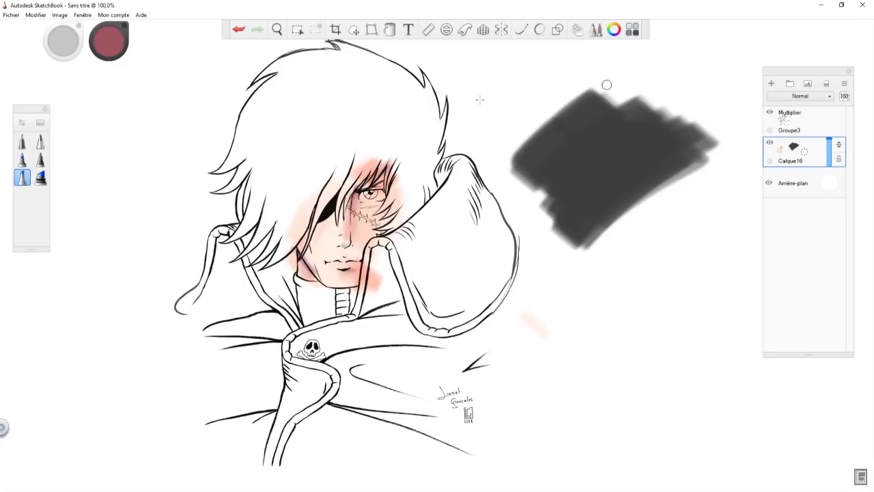
{"action": "left_click", "coordinate": [41, 122]}
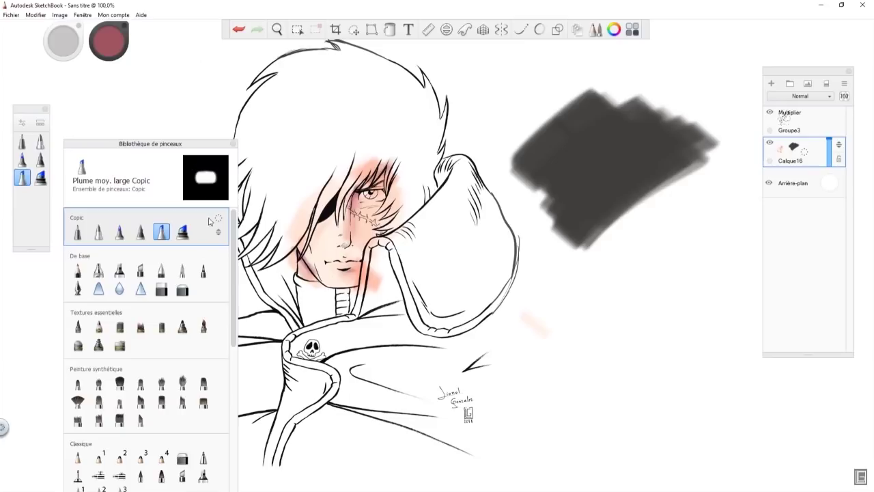
{"action": "left_click", "coordinate": [223, 257]}
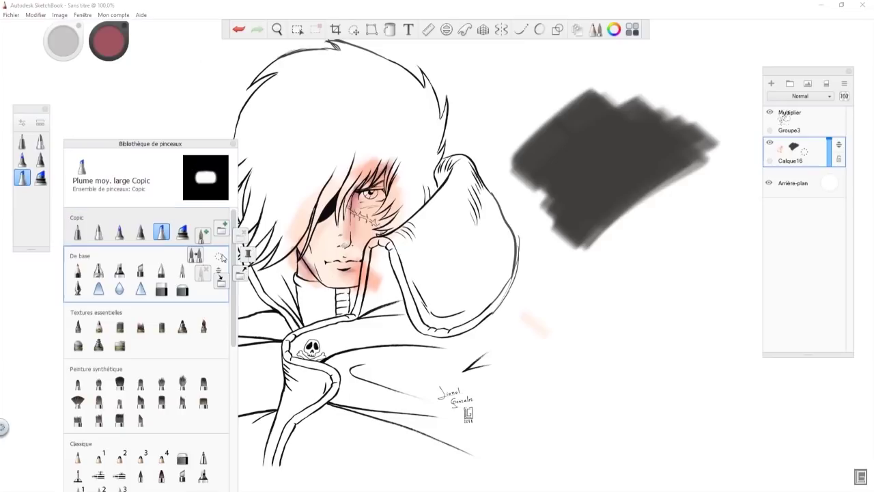
{"action": "left_click", "coordinate": [248, 254]}
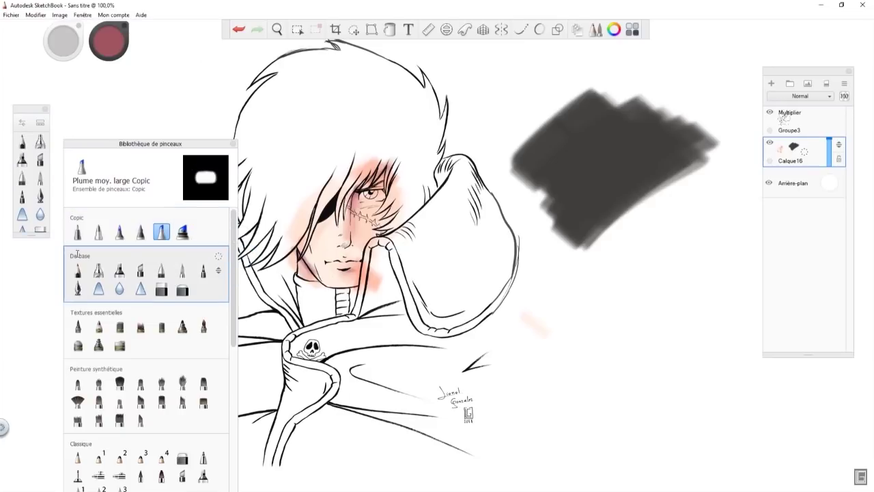
Step: Lengthen the brush palette so the whole De base set fits, and close the brush library
{"action": "left_click_drag", "start_coordinate": [31, 235], "coordinate": [35, 300]}
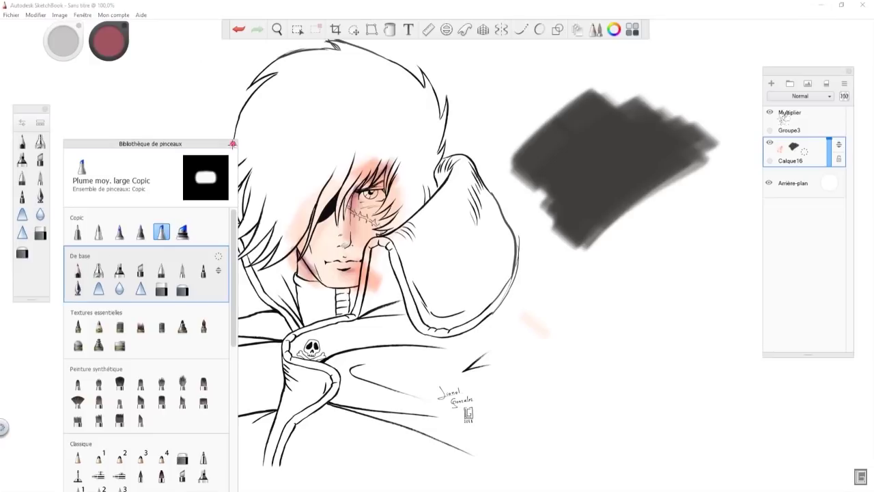
{"action": "left_click", "coordinate": [233, 144]}
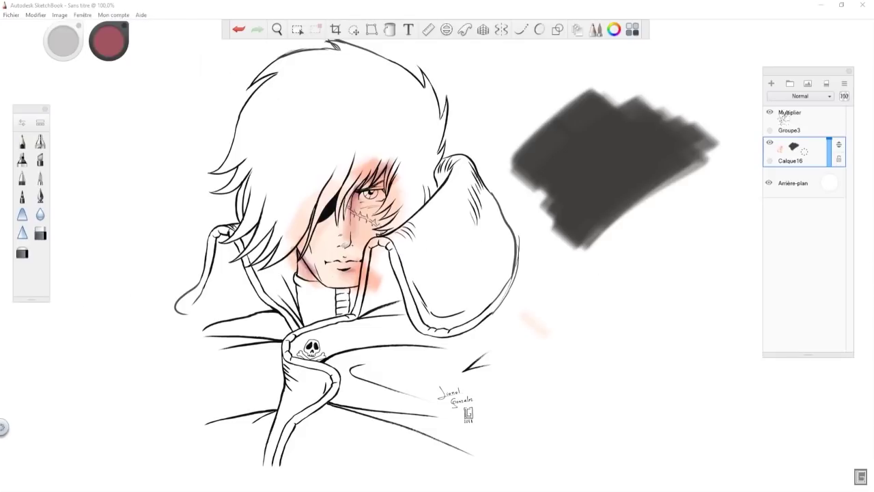
Step: Reposition the colour puck and the brush puck in the empty canvas area beside the portrait
{"action": "left_click_drag", "start_coordinate": [118, 27], "coordinate": [129, 37]}
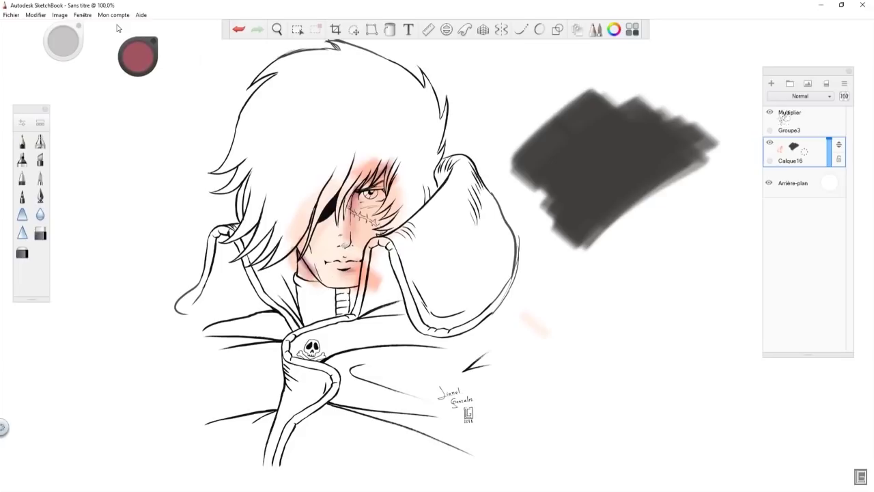
{"action": "left_click_drag", "start_coordinate": [73, 29], "coordinate": [73, 46]}
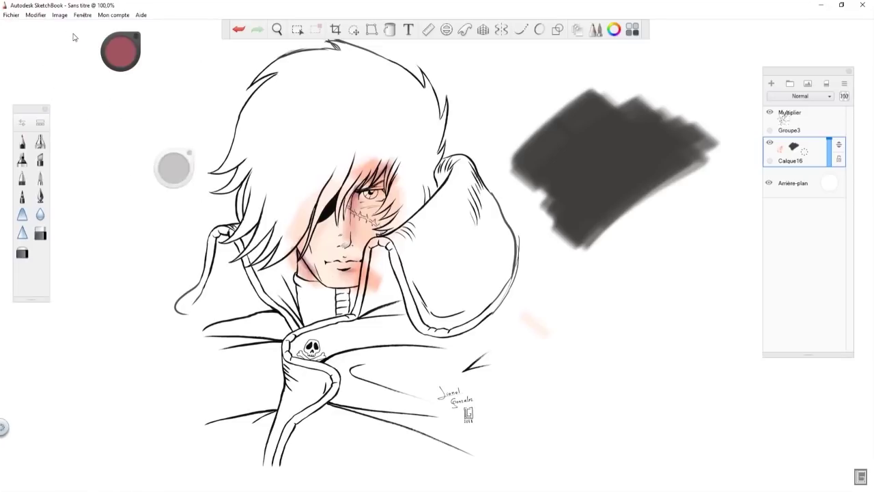
Step: Undo a trial brush stroke over the hair, and paint dusty-red test strokes beside the portrait on a new layer
{"action": "left_click", "coordinate": [40, 197]}
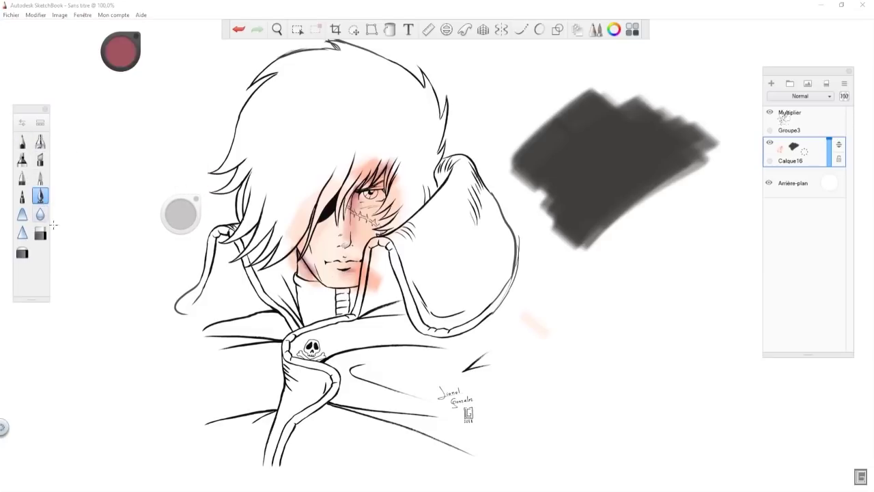
{"action": "left_click", "coordinate": [40, 177]}
{"action": "mouse_move", "coordinate": [300, 126]}
{"action": "left_mouse_down"}
{"action": "mouse_move", "coordinate": [366, 126]}
{"action": "mouse_move", "coordinate": [280, 126]}
{"action": "left_mouse_up"}
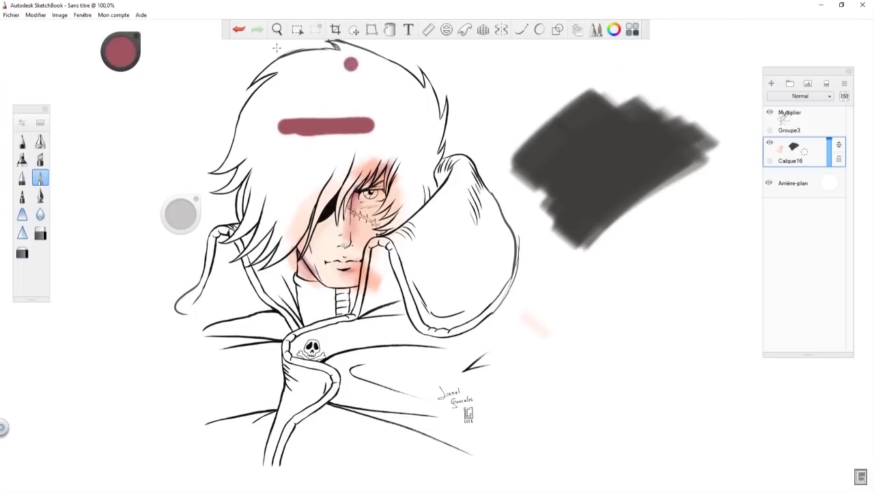
{"action": "left_click", "coordinate": [238, 29]}
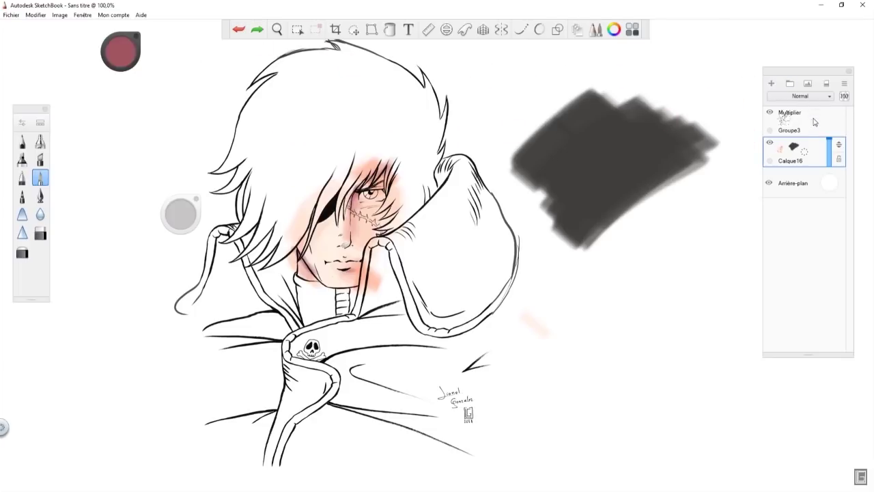
{"action": "left_click", "coordinate": [771, 82]}
{"action": "mouse_move", "coordinate": [84, 364]}
{"action": "left_mouse_down"}
{"action": "mouse_move", "coordinate": [123, 314]}
{"action": "mouse_move", "coordinate": [79, 374]}
{"action": "left_mouse_up"}
{"action": "left_click_drag", "start_coordinate": [102, 301], "coordinate": [92, 131]}
{"action": "left_click_drag", "start_coordinate": [189, 201], "coordinate": [185, 219]}
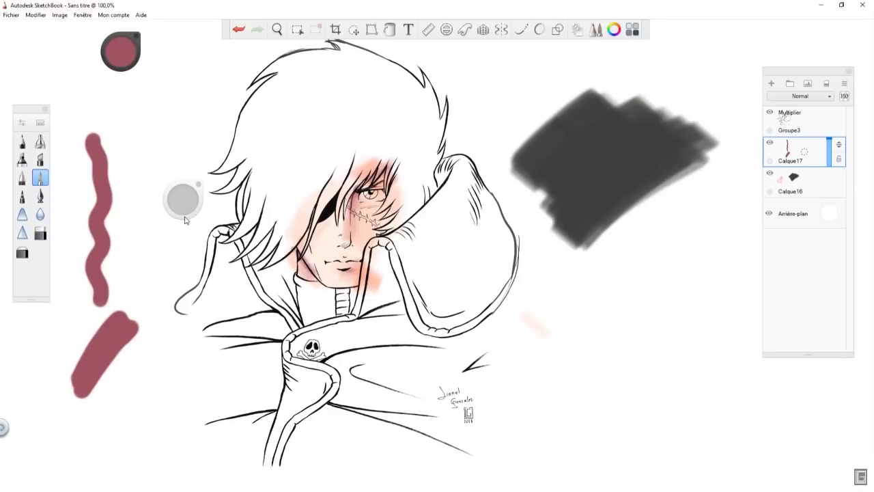
{"action": "left_click_drag", "start_coordinate": [123, 127], "coordinate": [130, 300]}
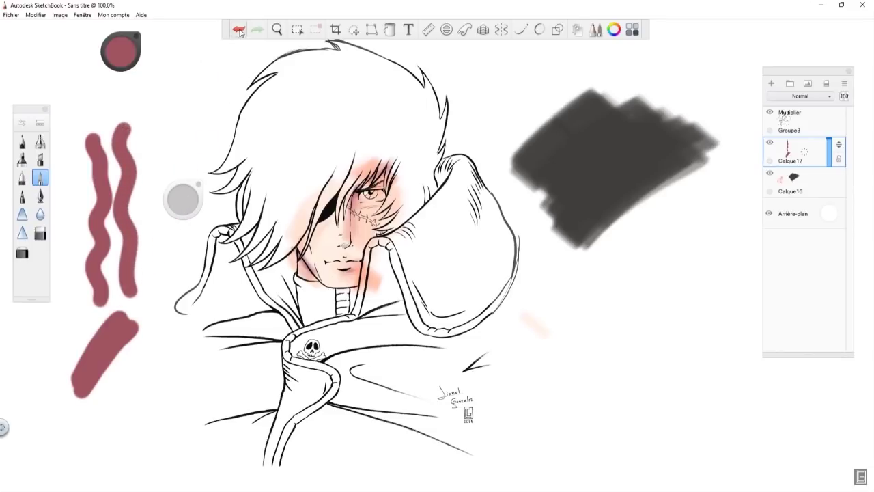
{"action": "key", "text": "ctrl+z"}
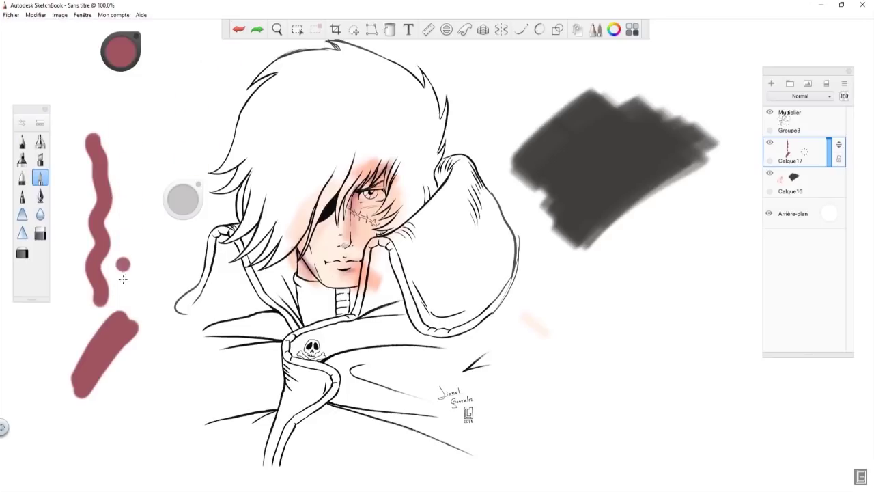
Step: Lower the brush opacity with the brush puck and paint overlapping translucent red strokes beside the wavy one
{"action": "left_click_drag", "start_coordinate": [183, 201], "coordinate": [184, 204]}
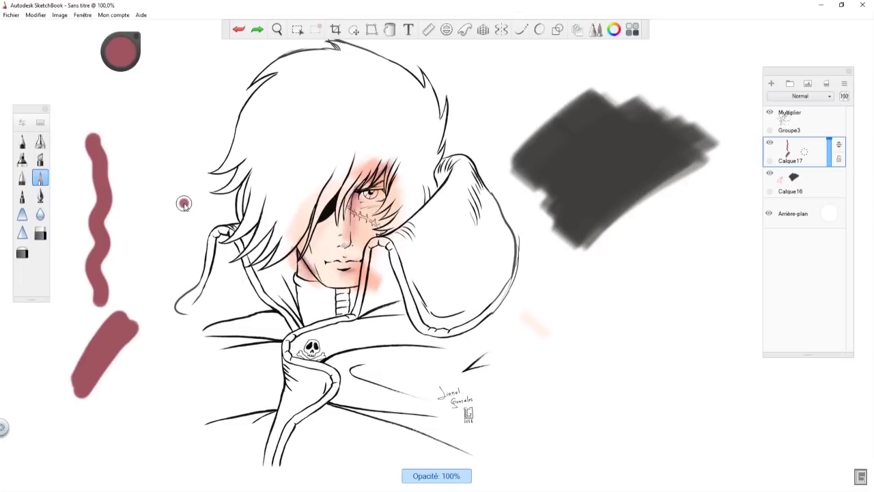
{"action": "left_click_drag", "start_coordinate": [184, 204], "coordinate": [183, 203]}
{"action": "left_click_drag", "start_coordinate": [132, 248], "coordinate": [129, 71]}
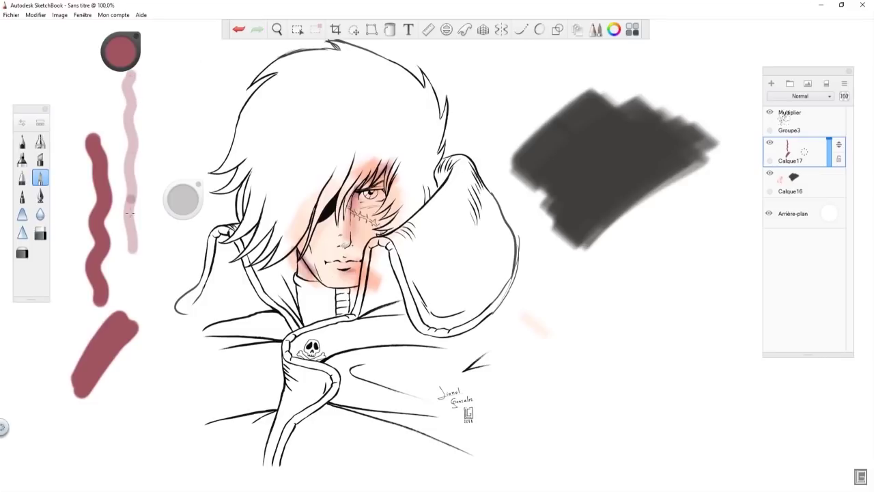
{"action": "mouse_move", "coordinate": [134, 252]}
{"action": "left_mouse_down"}
{"action": "mouse_move", "coordinate": [137, 90]}
{"action": "mouse_move", "coordinate": [136, 228]}
{"action": "mouse_move", "coordinate": [141, 121]}
{"action": "left_mouse_up"}
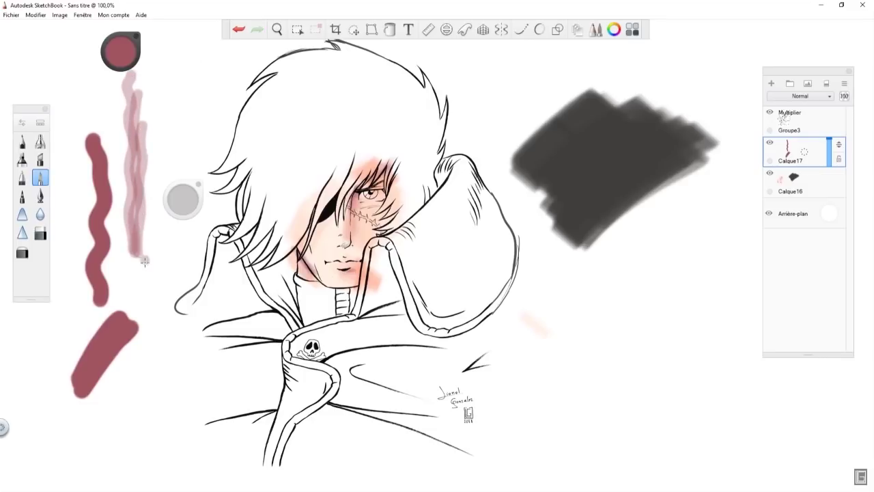
{"action": "left_click_drag", "start_coordinate": [141, 259], "coordinate": [140, 151]}
{"action": "mouse_move", "coordinate": [149, 265]}
{"action": "left_mouse_down"}
{"action": "mouse_move", "coordinate": [137, 149]}
{"action": "mouse_move", "coordinate": [155, 268]}
{"action": "left_mouse_up"}
Step: Blend the overlapping translucent red strokes with the water-drop blending brush
{"action": "left_click", "coordinate": [40, 214]}
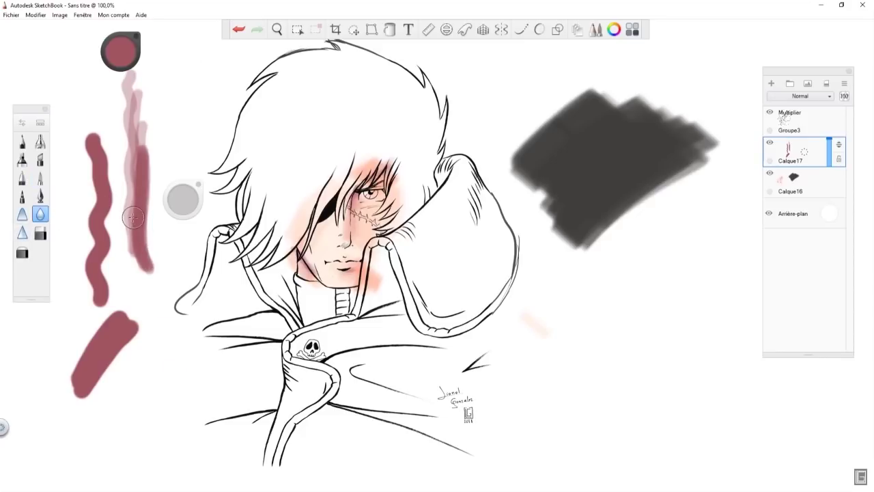
{"action": "left_click_drag", "start_coordinate": [134, 216], "coordinate": [136, 254]}
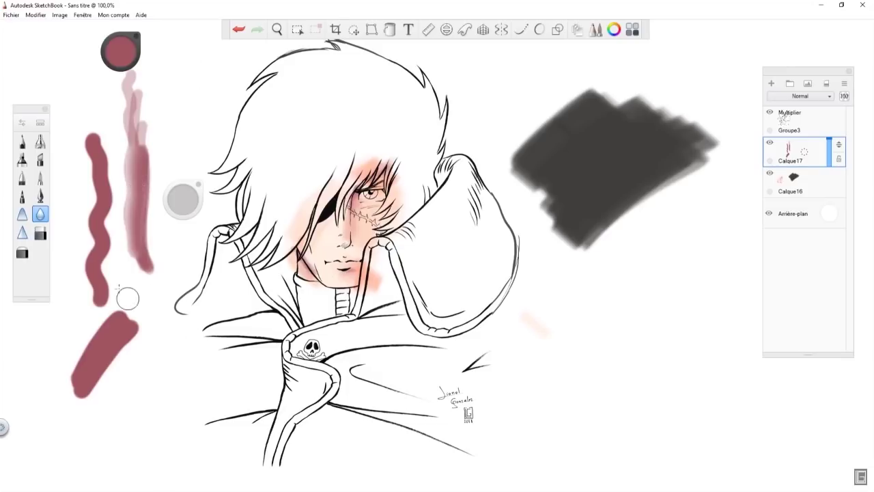
{"action": "left_click", "coordinate": [23, 215]}
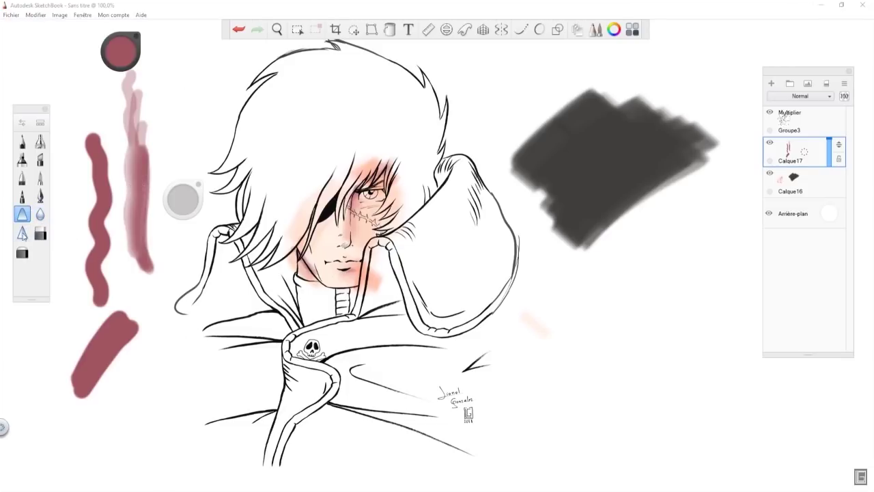
{"action": "left_click", "coordinate": [40, 214]}
Step: Trim the upper end of the short diagonal red stroke with the hard eraser and fade its lower end with the soft eraser
{"action": "left_click", "coordinate": [22, 252]}
{"action": "left_click", "coordinate": [35, 239]}
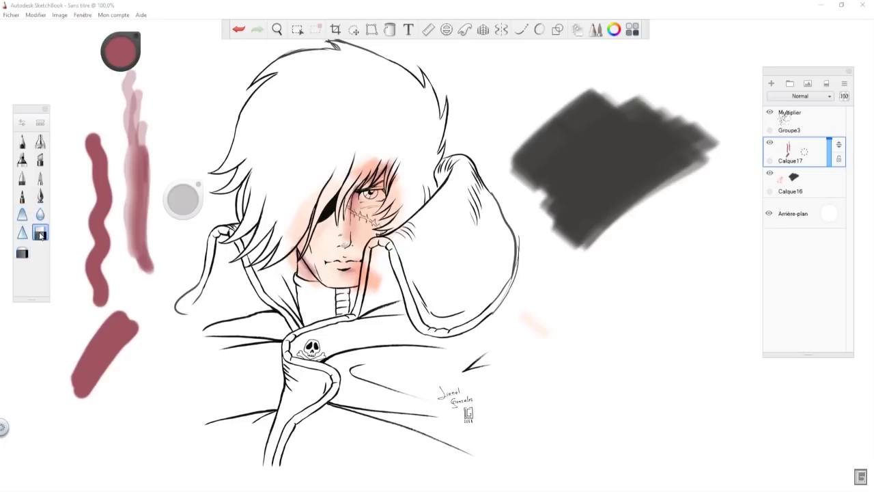
{"action": "left_click_drag", "start_coordinate": [135, 325], "coordinate": [129, 357]}
{"action": "left_click", "coordinate": [22, 252]}
{"action": "mouse_move", "coordinate": [79, 383]}
{"action": "left_mouse_down"}
{"action": "mouse_move", "coordinate": [82, 403]}
{"action": "mouse_move", "coordinate": [83, 383]}
{"action": "left_mouse_up"}
{"action": "left_click", "coordinate": [27, 237]}
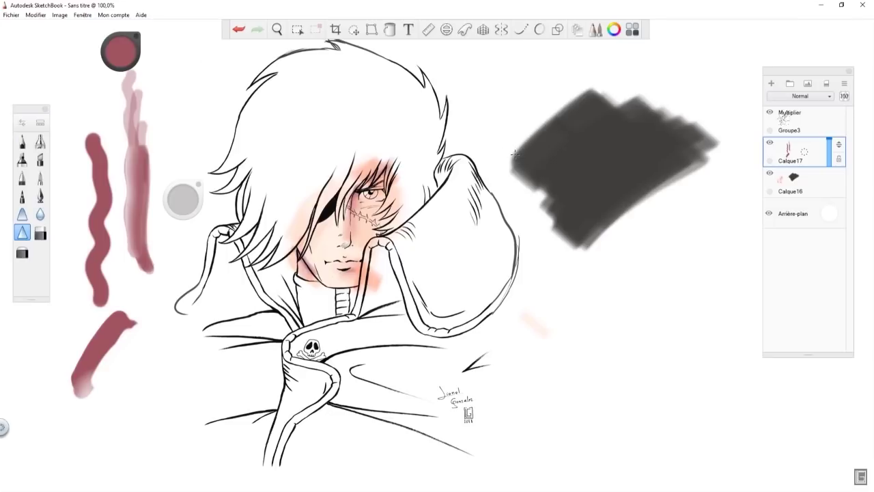
{"action": "left_click", "coordinate": [806, 185]}
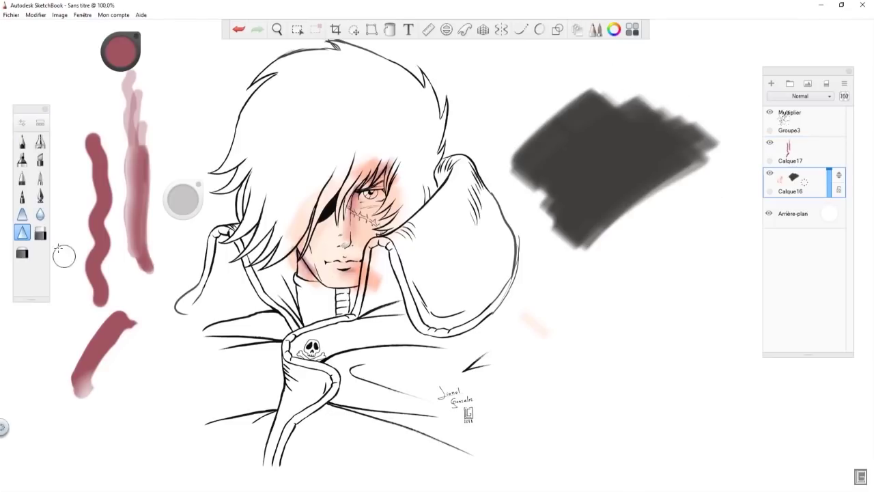
{"action": "left_click", "coordinate": [40, 215]}
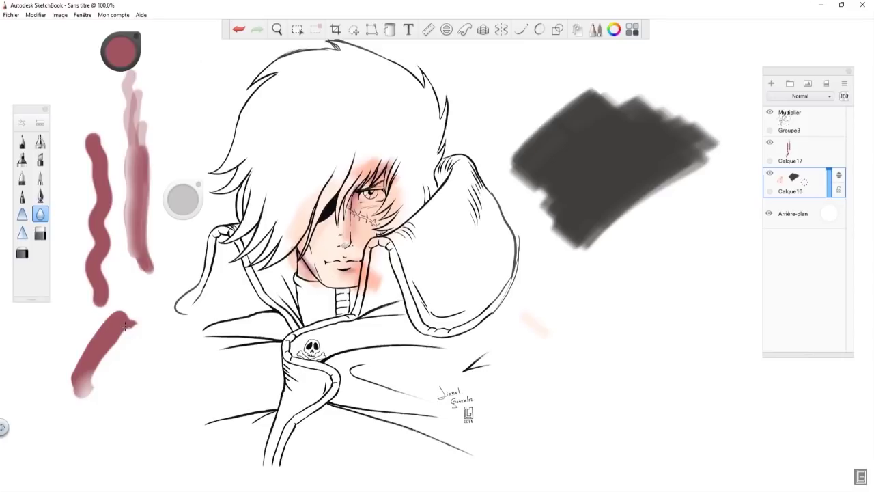
{"action": "left_click", "coordinate": [803, 155]}
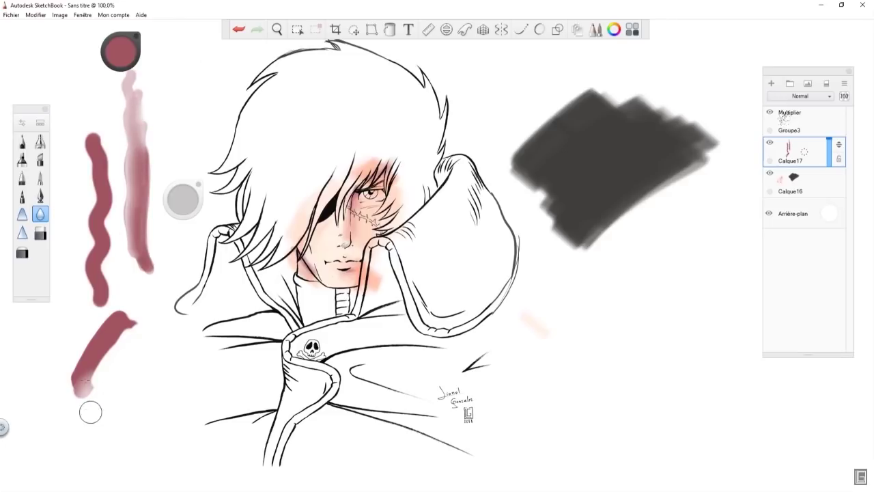
Step: Smudge the edges of the red strokes on Calque17, and resize the smudge brush interactively
{"action": "left_click", "coordinate": [23, 214]}
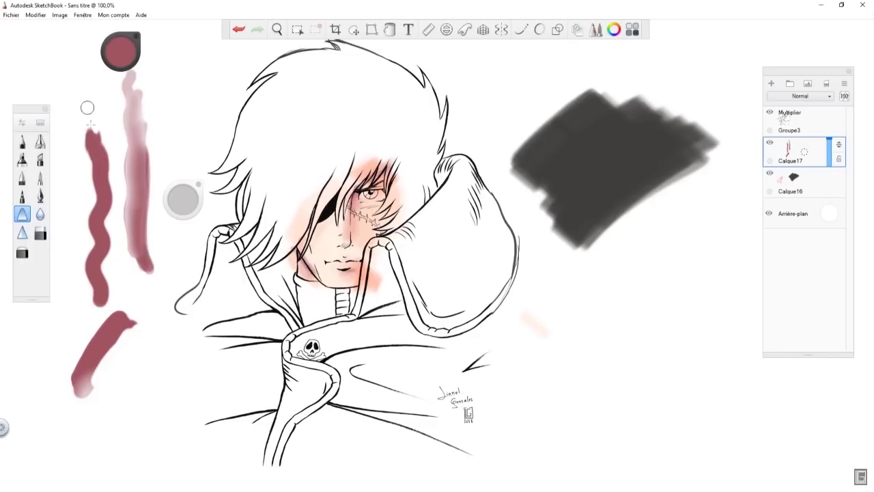
{"action": "mouse_move", "coordinate": [152, 123]}
{"action": "left_mouse_down"}
{"action": "mouse_move", "coordinate": [142, 142]}
{"action": "mouse_move", "coordinate": [162, 106]}
{"action": "mouse_move", "coordinate": [135, 158]}
{"action": "mouse_move", "coordinate": [170, 114]}
{"action": "mouse_move", "coordinate": [136, 173]}
{"action": "mouse_move", "coordinate": [159, 150]}
{"action": "mouse_move", "coordinate": [133, 186]}
{"action": "mouse_move", "coordinate": [138, 196]}
{"action": "mouse_move", "coordinate": [170, 127]}
{"action": "mouse_move", "coordinate": [138, 158]}
{"action": "mouse_move", "coordinate": [140, 109]}
{"action": "mouse_move", "coordinate": [129, 88]}
{"action": "mouse_move", "coordinate": [165, 49]}
{"action": "mouse_move", "coordinate": [138, 76]}
{"action": "mouse_move", "coordinate": [162, 129]}
{"action": "mouse_move", "coordinate": [138, 179]}
{"action": "mouse_move", "coordinate": [162, 156]}
{"action": "mouse_move", "coordinate": [187, 148]}
{"action": "mouse_move", "coordinate": [176, 166]}
{"action": "mouse_move", "coordinate": [194, 159]}
{"action": "mouse_move", "coordinate": [144, 203]}
{"action": "mouse_move", "coordinate": [143, 212]}
{"action": "mouse_move", "coordinate": [152, 210]}
{"action": "mouse_move", "coordinate": [140, 234]}
{"action": "mouse_move", "coordinate": [164, 220]}
{"action": "mouse_move", "coordinate": [142, 251]}
{"action": "mouse_move", "coordinate": [156, 245]}
{"action": "mouse_move", "coordinate": [151, 261]}
{"action": "mouse_move", "coordinate": [156, 239]}
{"action": "left_mouse_up"}
{"action": "mouse_move", "coordinate": [175, 202]}
{"action": "left_mouse_down"}
{"action": "mouse_move", "coordinate": [183, 153]}
{"action": "mouse_move", "coordinate": [204, 114]}
{"action": "left_mouse_up"}
{"action": "mouse_move", "coordinate": [183, 198]}
{"action": "left_mouse_down"}
{"action": "mouse_move", "coordinate": [189, 209]}
{"action": "mouse_move", "coordinate": [183, 198]}
{"action": "mouse_move", "coordinate": [205, 94]}
{"action": "left_mouse_up"}
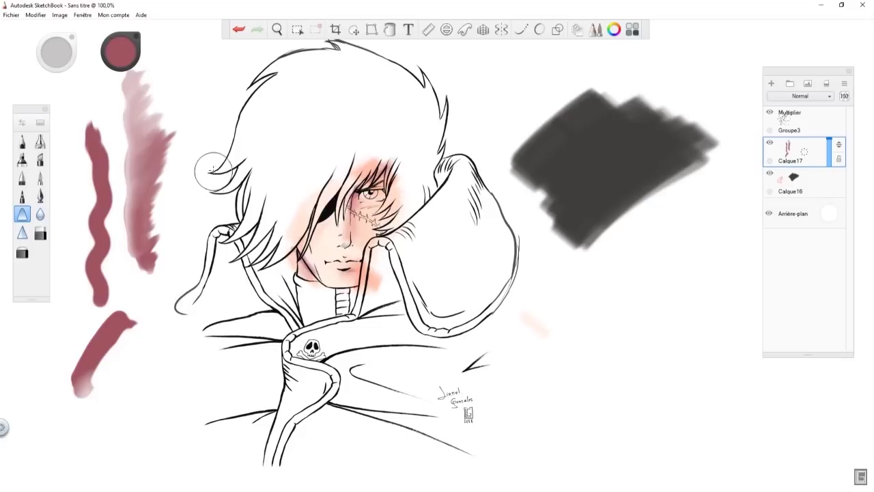
{"action": "key", "text": "b"}
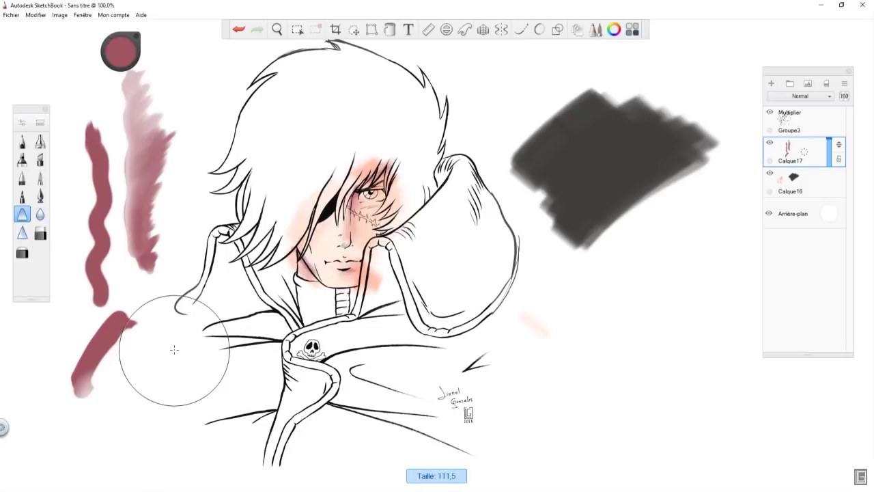
{"action": "mouse_move", "coordinate": [174, 350]}
{"action": "left_mouse_down"}
{"action": "mouse_move", "coordinate": [174, 366]}
{"action": "mouse_move", "coordinate": [174, 351]}
{"action": "mouse_move", "coordinate": [194, 340]}
{"action": "mouse_move", "coordinate": [139, 341]}
{"action": "mouse_move", "coordinate": [203, 340]}
{"action": "left_mouse_up"}
{"action": "key", "text": "b"}
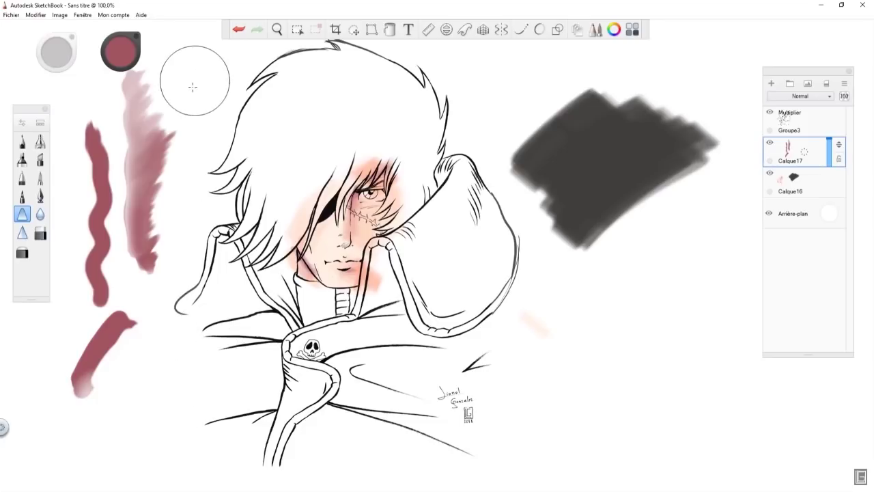
Step: With the pencil, write a boxed letter B near the hair and draw a curved arrow from it to the brush puck
{"action": "left_click", "coordinate": [22, 140]}
{"action": "left_click_drag", "start_coordinate": [184, 78], "coordinate": [185, 105]}
{"action": "mouse_move", "coordinate": [183, 73]}
{"action": "left_mouse_down"}
{"action": "mouse_move", "coordinate": [192, 82]}
{"action": "mouse_move", "coordinate": [183, 110]}
{"action": "mouse_move", "coordinate": [198, 57]}
{"action": "mouse_move", "coordinate": [164, 123]}
{"action": "mouse_move", "coordinate": [62, 79]}
{"action": "left_mouse_up"}
{"action": "left_click_drag", "start_coordinate": [61, 79], "coordinate": [83, 74]}
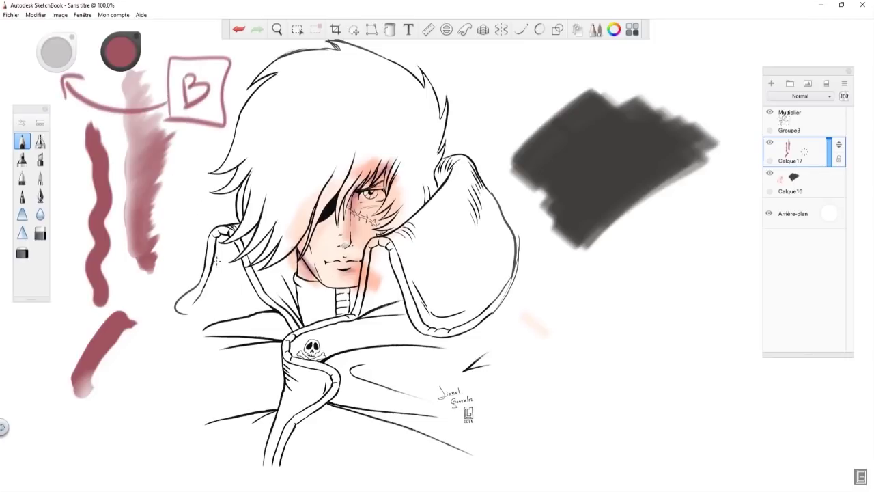
Step: Clear the contents of Calque17 and draw a small arrow pointing up at the colour puck
{"action": "left_click", "coordinate": [827, 84]}
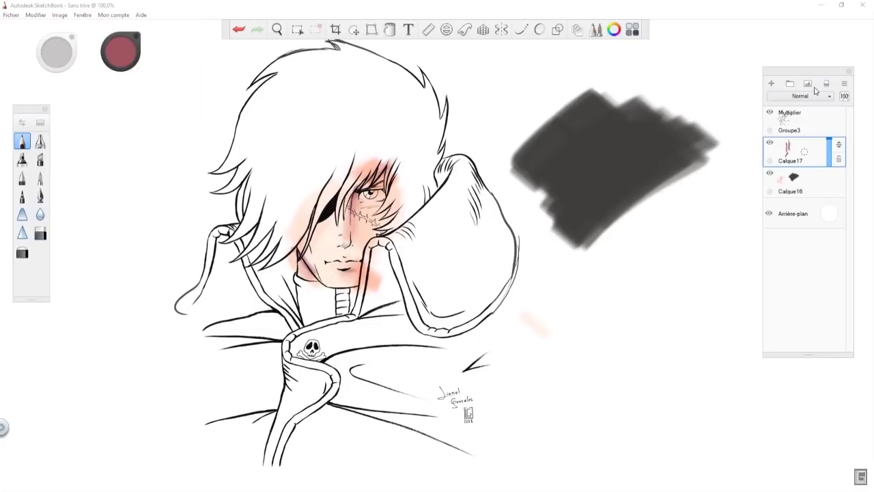
{"action": "left_click_drag", "start_coordinate": [126, 78], "coordinate": [123, 123]}
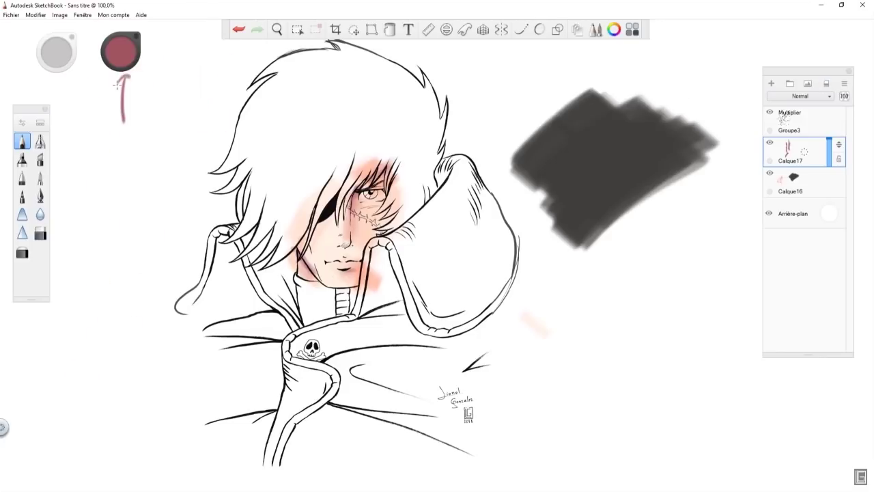
Step: Examine the colour puck's wheel and the full colour editor, and close both
{"action": "left_click", "coordinate": [127, 38]}
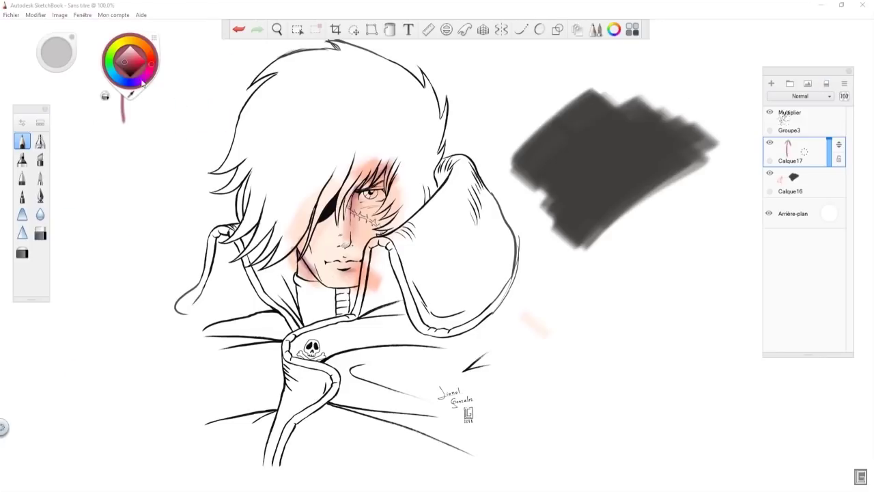
{"action": "left_click", "coordinate": [182, 50]}
{"action": "left_click", "coordinate": [134, 60]}
{"action": "left_click", "coordinate": [404, 60]}
{"action": "left_click", "coordinate": [613, 30]}
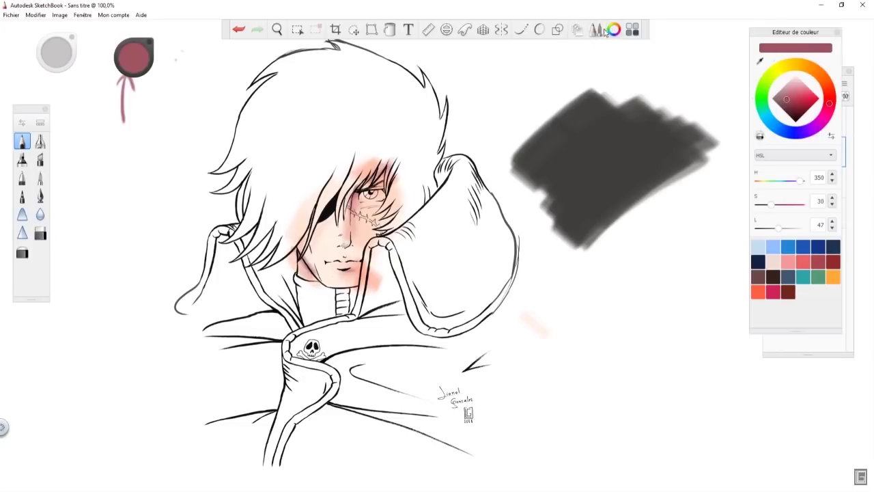
{"action": "left_click", "coordinate": [610, 30]}
Step: Pick black in the colour puck's wheel and scribble a zigzag beside the hair on Calque17
{"action": "left_click", "coordinate": [136, 61]}
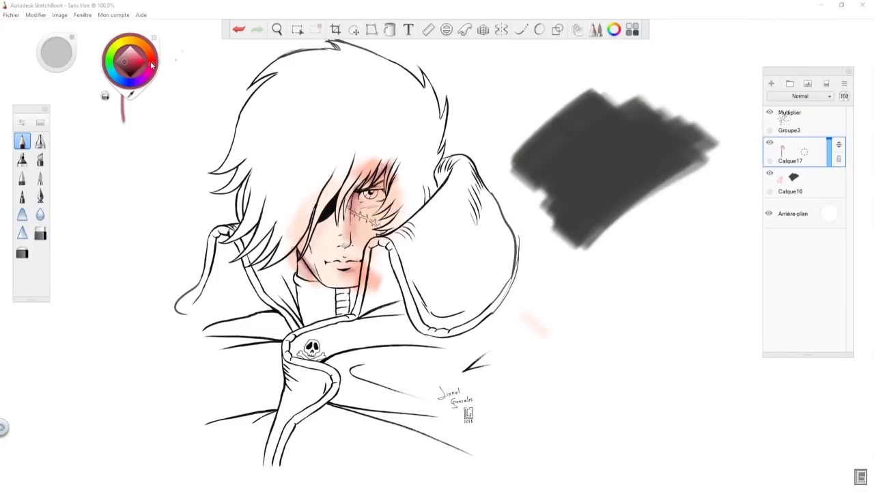
{"action": "mouse_move", "coordinate": [151, 66]}
{"action": "left_mouse_down"}
{"action": "mouse_move", "coordinate": [144, 79]}
{"action": "mouse_move", "coordinate": [147, 60]}
{"action": "left_mouse_up"}
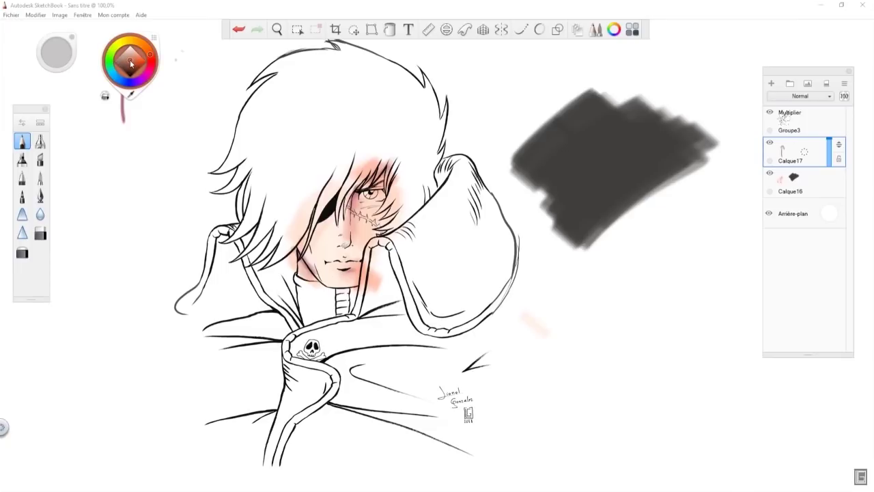
{"action": "left_click_drag", "start_coordinate": [130, 47], "coordinate": [130, 90]}
{"action": "mouse_move", "coordinate": [134, 161]}
{"action": "left_mouse_down"}
{"action": "mouse_move", "coordinate": [202, 103]}
{"action": "mouse_move", "coordinate": [160, 171]}
{"action": "mouse_move", "coordinate": [161, 189]}
{"action": "left_mouse_up"}
Step: Choose a bright orange-red as the active colour in the colour puck's wheel
{"action": "left_click_drag", "start_coordinate": [136, 68], "coordinate": [133, 46]}
{"action": "left_click", "coordinate": [137, 57]}
Step: Shift the brush puck slightly and hide it by turning off Curseur de pinceau
{"action": "mouse_move", "coordinate": [65, 39]}
{"action": "left_mouse_down"}
{"action": "mouse_move", "coordinate": [95, 107]}
{"action": "mouse_move", "coordinate": [63, 47]}
{"action": "left_mouse_up"}
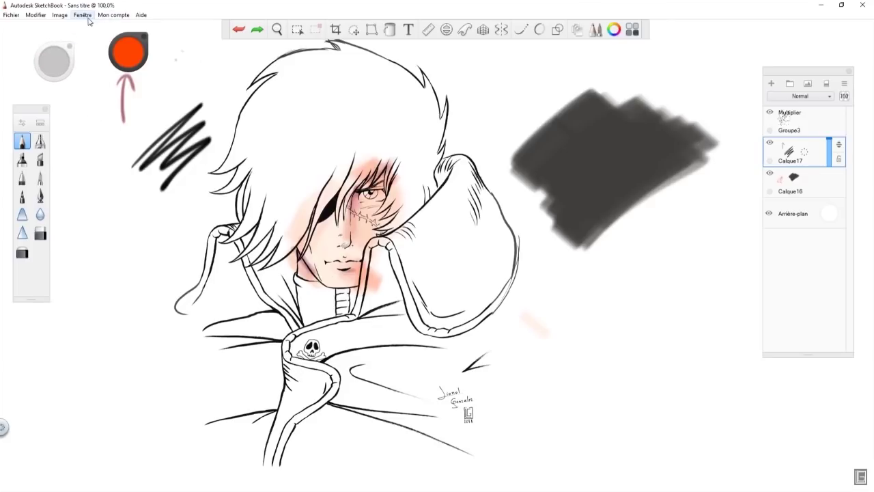
{"action": "left_click", "coordinate": [83, 15]}
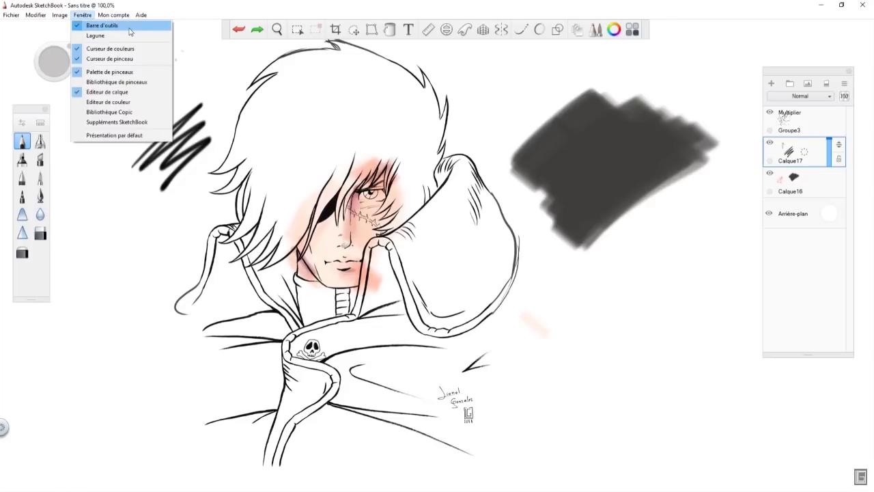
{"action": "left_click", "coordinate": [77, 60]}
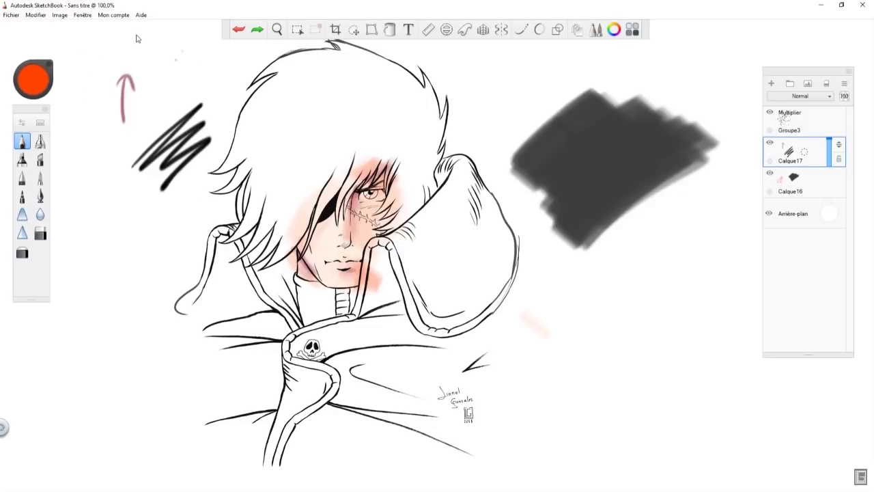
Step: Change the active colour's hue to yellow-orange on the colour puck's ring and reopen the puck's wheel
{"action": "left_click", "coordinate": [42, 66]}
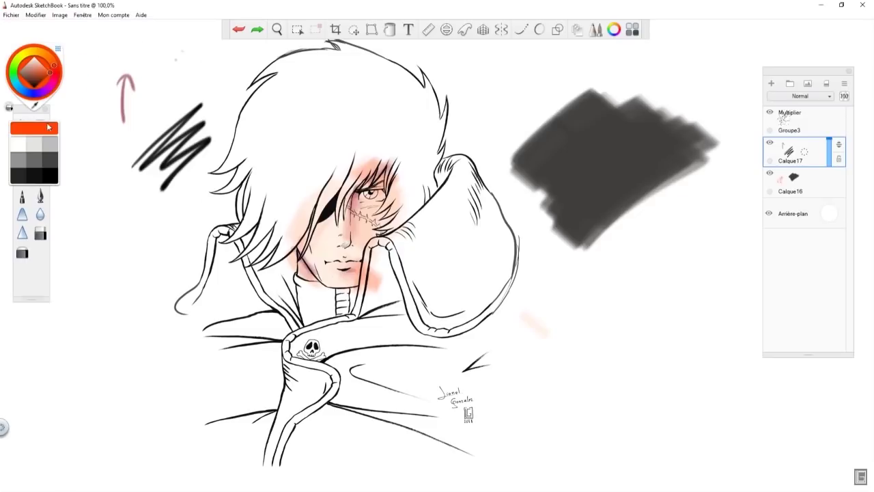
{"action": "mouse_move", "coordinate": [57, 73]}
{"action": "left_mouse_down"}
{"action": "mouse_move", "coordinate": [56, 82]}
{"action": "mouse_move", "coordinate": [61, 49]}
{"action": "left_mouse_up"}
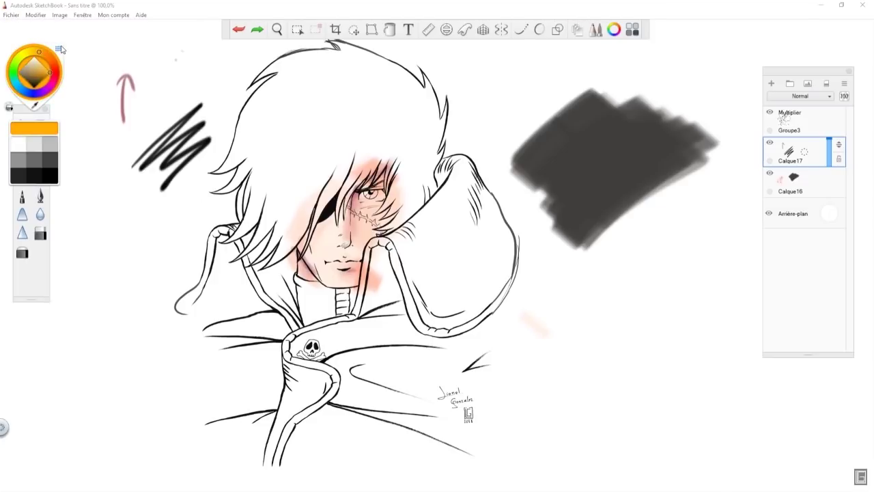
{"action": "left_click", "coordinate": [59, 52]}
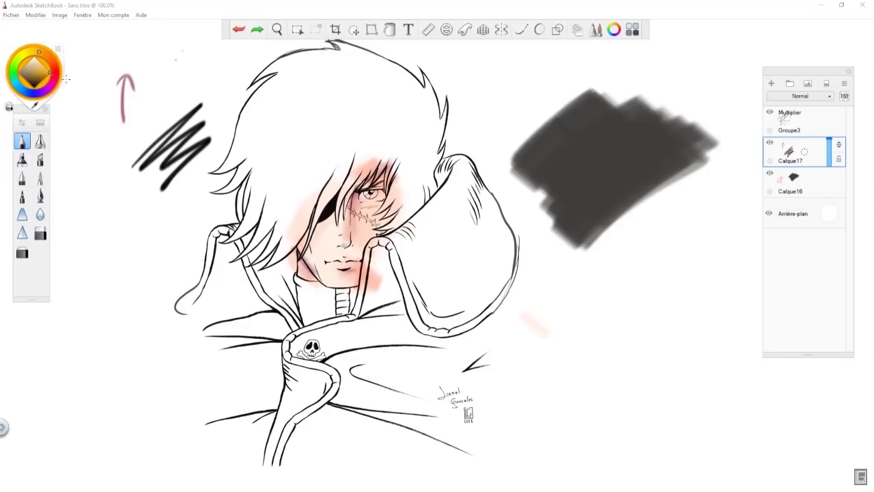
{"action": "left_click", "coordinate": [59, 52]}
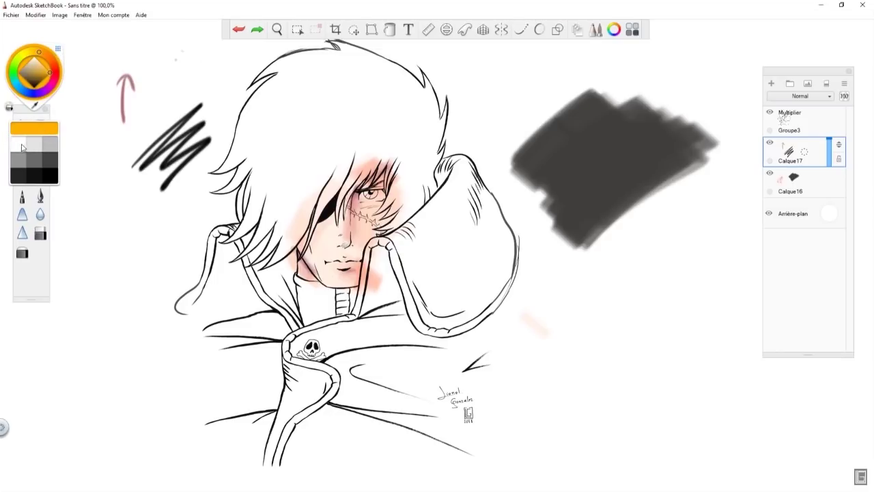
Step: Pick the light grey swatch in the colour puck and paint a short diagonal stroke below the black zigzag on Calque17
{"action": "left_click", "coordinate": [34, 147]}
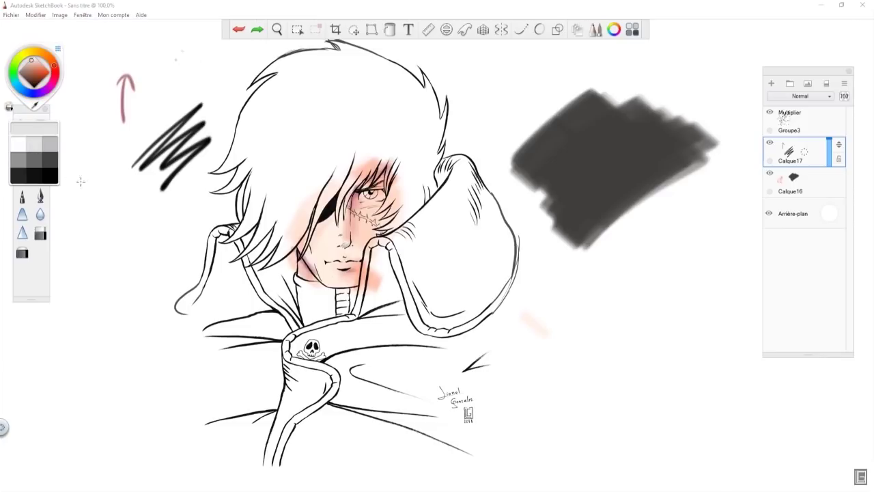
{"action": "left_click_drag", "start_coordinate": [111, 280], "coordinate": [156, 249]}
{"action": "left_click_drag", "start_coordinate": [109, 282], "coordinate": [157, 250]}
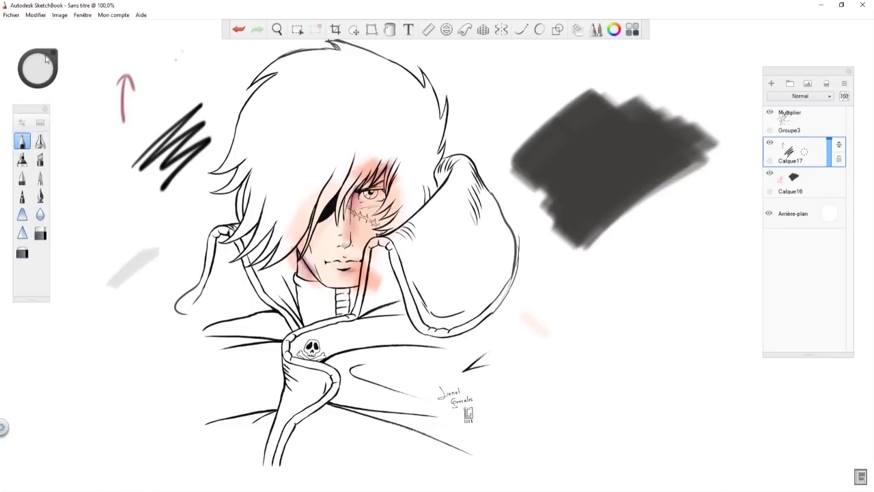
Step: Hide the colour puck and show it again by toggling Curseur de couleurs
{"action": "left_click", "coordinate": [82, 14]}
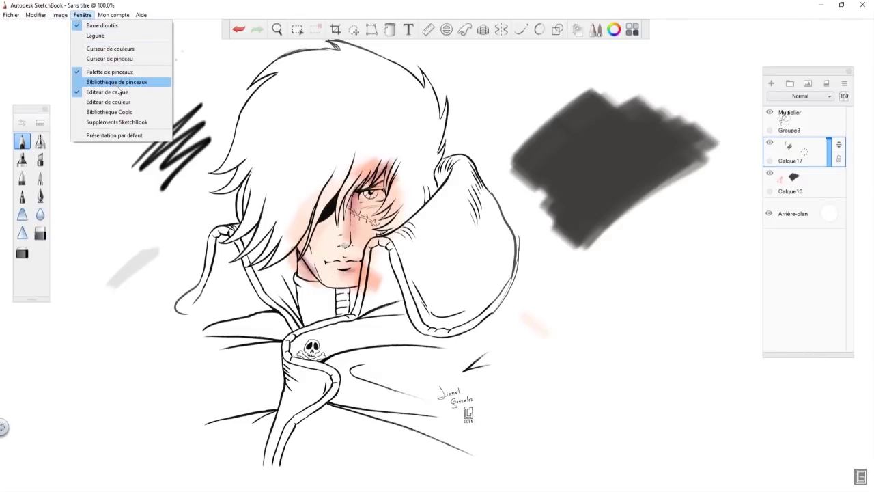
{"action": "left_click", "coordinate": [124, 60]}
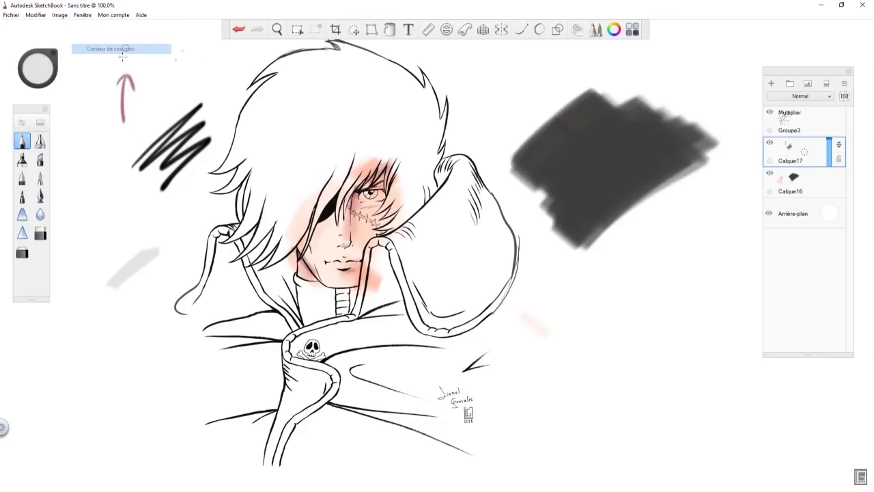
Step: Pick dark grey in the colour puck and paint short diagonal strokes alongside the light grey one on Calque17
{"action": "left_click", "coordinate": [82, 63]}
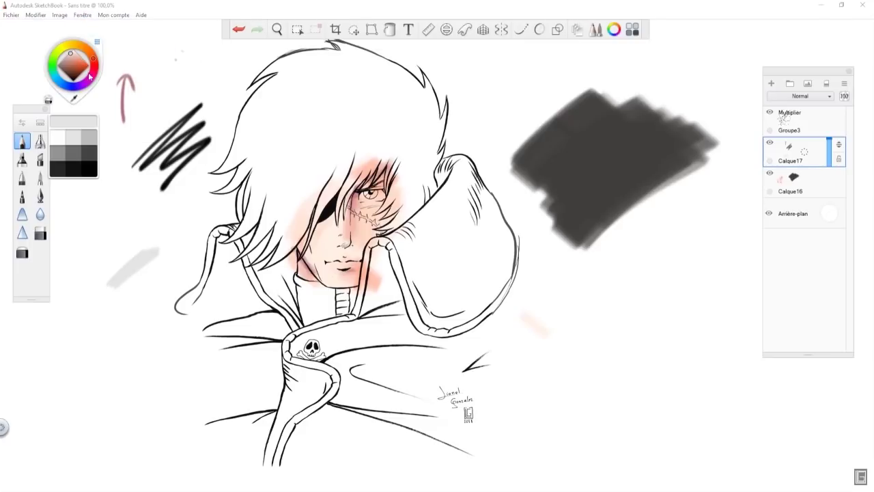
{"action": "left_click", "coordinate": [122, 280]}
{"action": "mouse_move", "coordinate": [121, 280]}
{"action": "left_mouse_down"}
{"action": "mouse_move", "coordinate": [164, 254]}
{"action": "mouse_move", "coordinate": [124, 290]}
{"action": "left_mouse_up"}
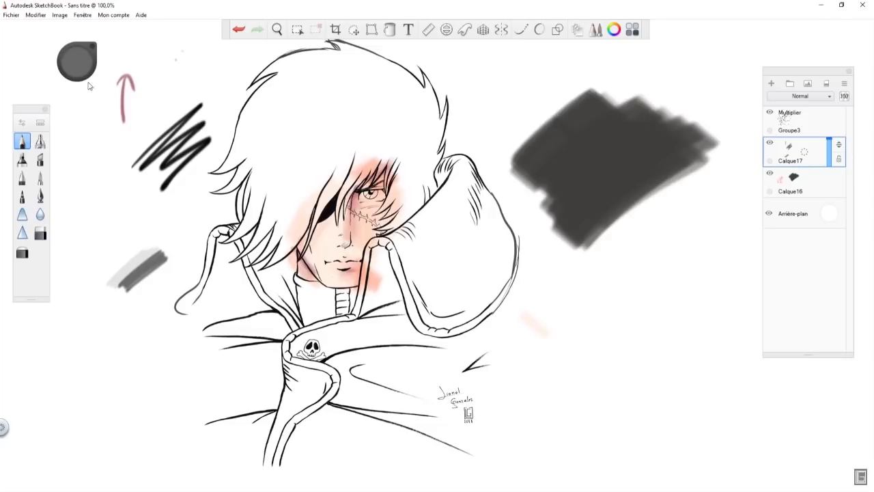
{"action": "left_click_drag", "start_coordinate": [137, 278], "coordinate": [171, 257]}
Step: Move the colour puck back above the brush palette and open the Editeur de couleur next to that palette
{"action": "left_click_drag", "start_coordinate": [80, 50], "coordinate": [35, 51]}
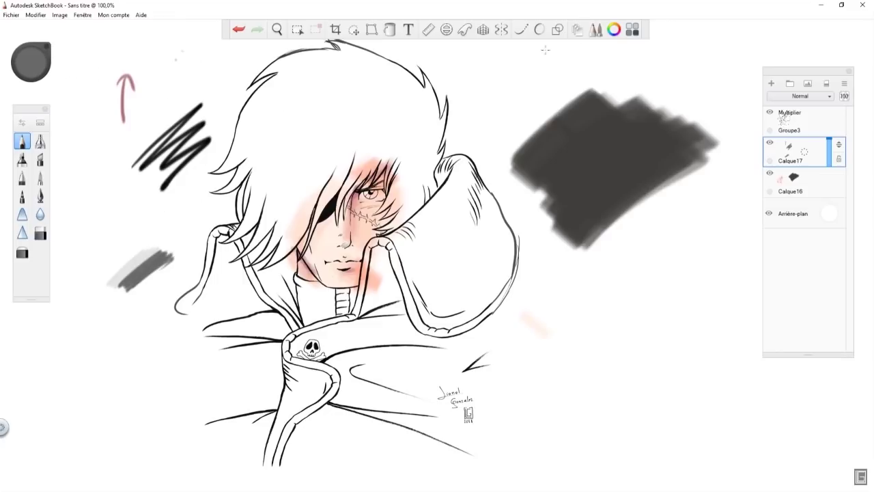
{"action": "left_click", "coordinate": [614, 30]}
{"action": "left_click_drag", "start_coordinate": [813, 32], "coordinate": [345, 124]}
{"action": "left_click_drag", "start_coordinate": [287, 137], "coordinate": [101, 116]}
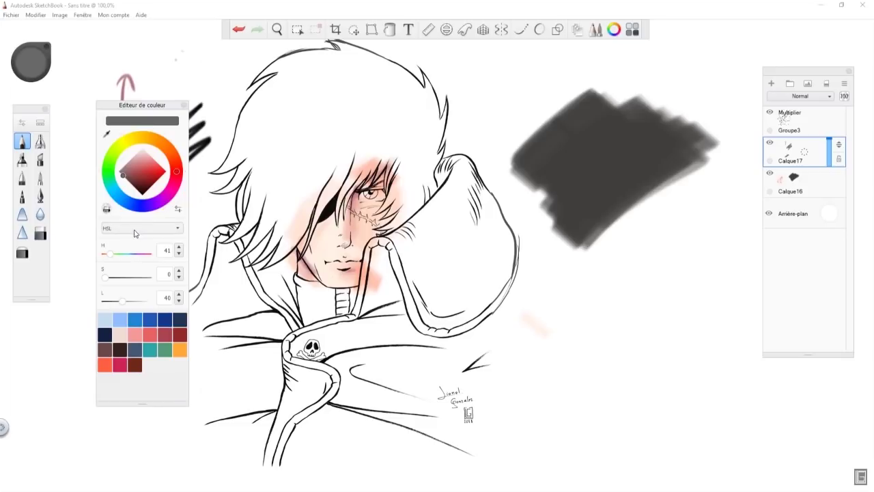
Step: Mix a blue with H 218, S 59, L 46 and store it in the empty swatch slot and over the first three swatches
{"action": "mouse_move", "coordinate": [110, 257]}
{"action": "left_mouse_down"}
{"action": "mouse_move", "coordinate": [147, 256]}
{"action": "mouse_move", "coordinate": [119, 259]}
{"action": "mouse_move", "coordinate": [140, 260]}
{"action": "mouse_move", "coordinate": [131, 263]}
{"action": "mouse_move", "coordinate": [144, 281]}
{"action": "mouse_move", "coordinate": [112, 281]}
{"action": "mouse_move", "coordinate": [140, 282]}
{"action": "mouse_move", "coordinate": [124, 281]}
{"action": "mouse_move", "coordinate": [130, 301]}
{"action": "mouse_move", "coordinate": [141, 303]}
{"action": "mouse_move", "coordinate": [126, 303]}
{"action": "left_mouse_up"}
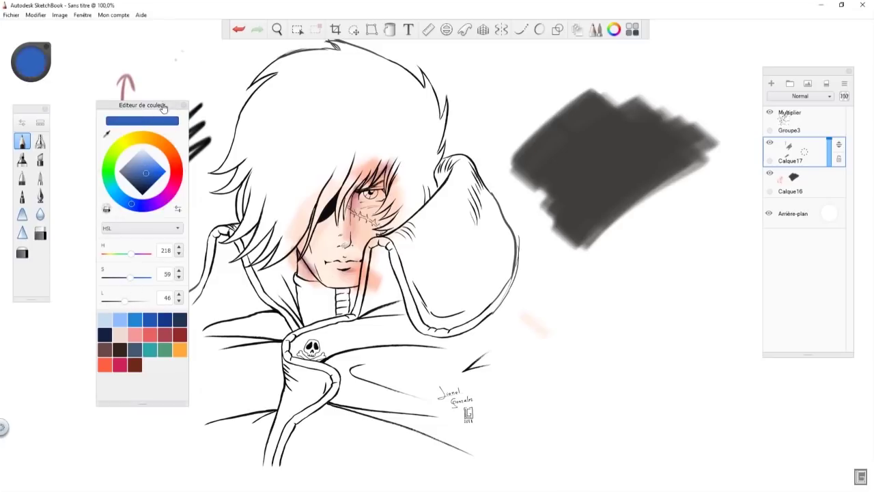
{"action": "left_click_drag", "start_coordinate": [170, 109], "coordinate": [461, 116]}
{"action": "mouse_move", "coordinate": [518, 118]}
{"action": "left_mouse_down"}
{"action": "mouse_move", "coordinate": [596, 143]}
{"action": "mouse_move", "coordinate": [624, 166]}
{"action": "mouse_move", "coordinate": [606, 365]}
{"action": "left_mouse_up"}
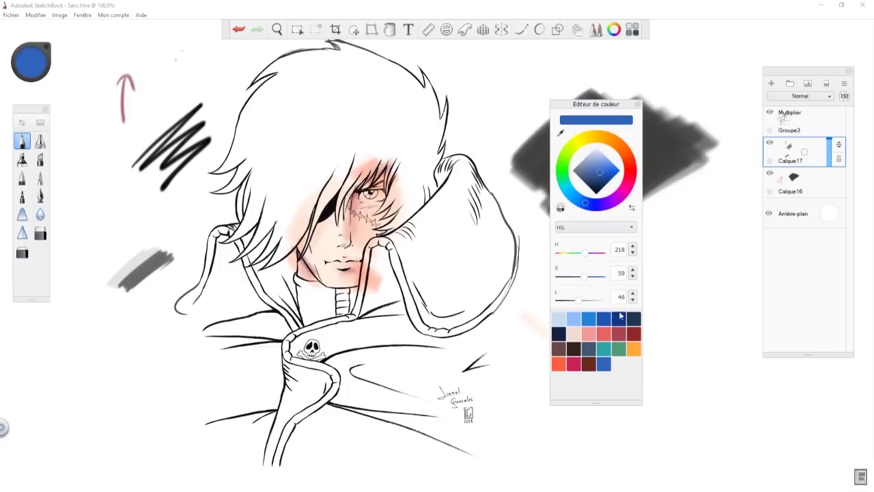
{"action": "left_click_drag", "start_coordinate": [603, 123], "coordinate": [560, 315]}
{"action": "left_click_drag", "start_coordinate": [604, 126], "coordinate": [591, 319]}
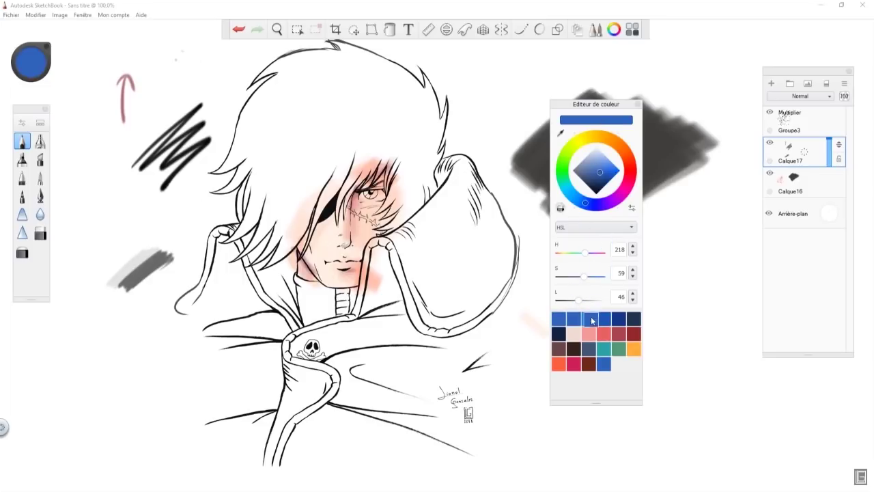
Step: Replace the second, third and fourth swatches with a burnt orange (H 17), an amber (H 37) and a blue (H 228)
{"action": "left_click", "coordinate": [629, 162]}
{"action": "left_click_drag", "start_coordinate": [612, 128], "coordinate": [574, 318]}
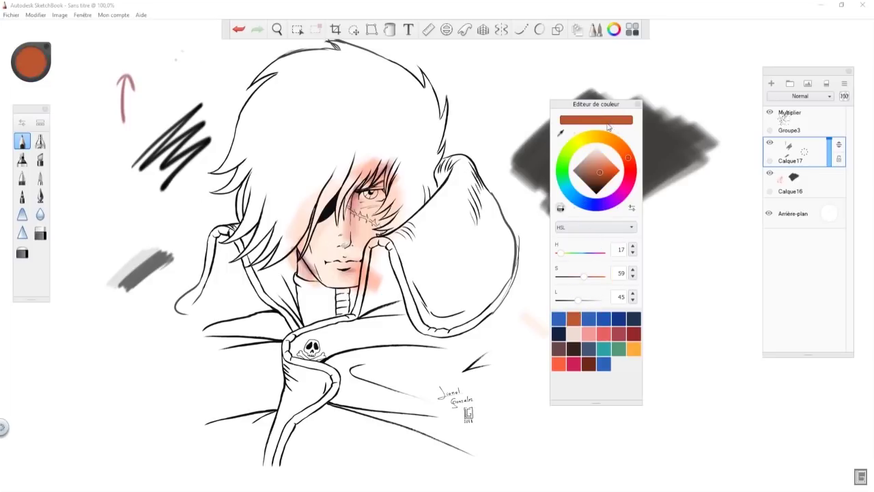
{"action": "left_click", "coordinate": [610, 138]}
{"action": "left_click_drag", "start_coordinate": [610, 122], "coordinate": [589, 318]}
{"action": "left_click", "coordinate": [594, 206]}
{"action": "left_click_drag", "start_coordinate": [601, 128], "coordinate": [605, 318]}
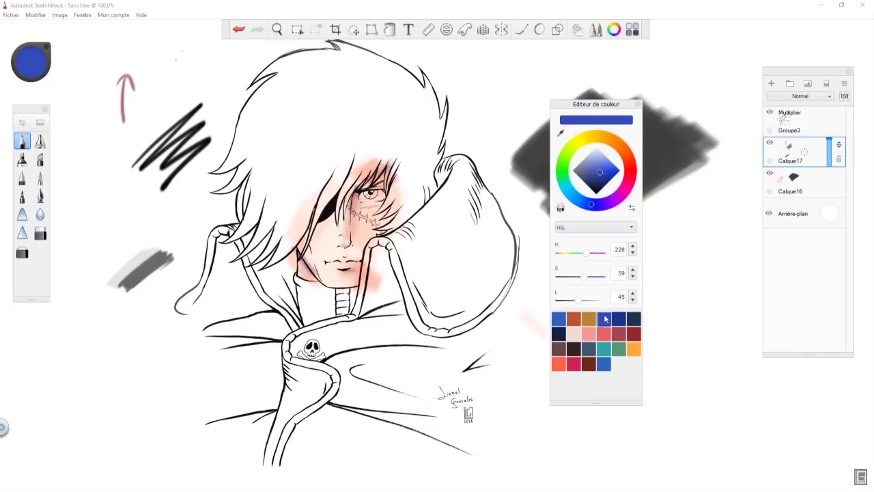
Step: Replace the fourth swatch with an ochre of hue 44 and the fifth with an olive yellow of hue 58
{"action": "left_click", "coordinate": [601, 141]}
{"action": "left_click_drag", "start_coordinate": [598, 120], "coordinate": [604, 316]}
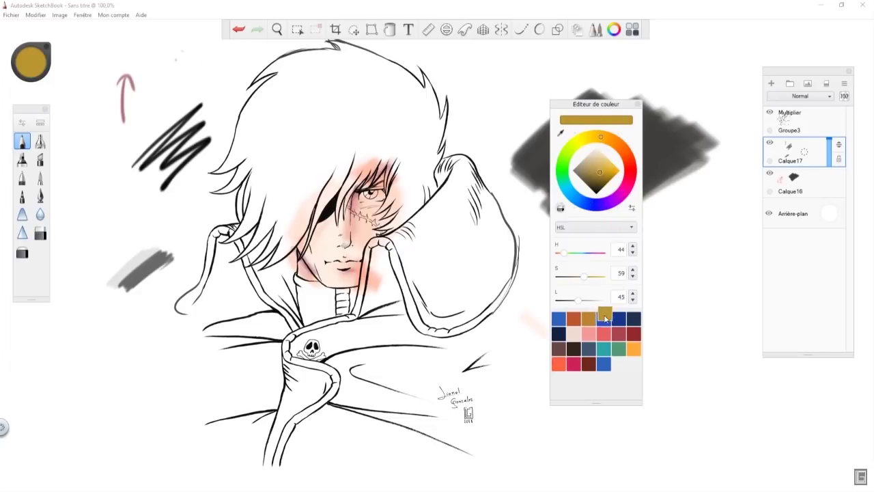
{"action": "left_click", "coordinate": [585, 147]}
{"action": "left_click_drag", "start_coordinate": [596, 122], "coordinate": [618, 319]}
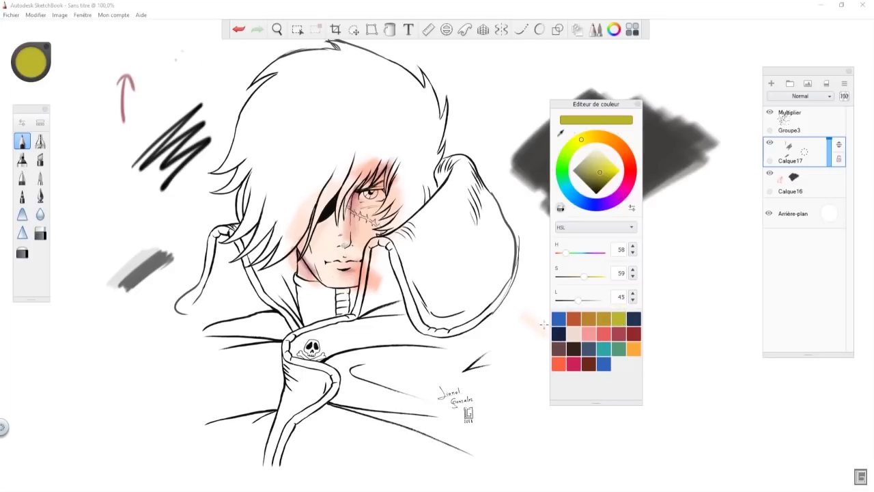
Step: Recall the stored blue and yellow-brown swatches in turn, ending on the amber with H 37, S 59, L 45
{"action": "left_click", "coordinate": [559, 319]}
{"action": "left_click", "coordinate": [601, 319]}
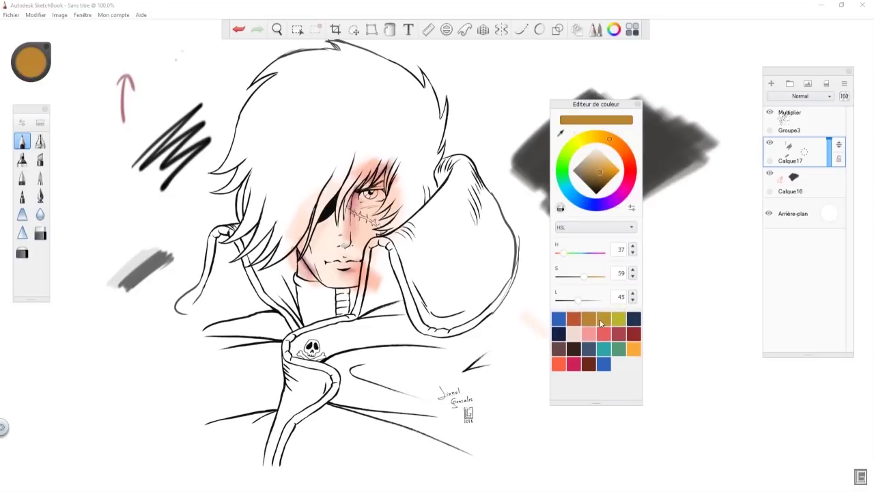
{"action": "left_click", "coordinate": [618, 319]}
{"action": "left_click", "coordinate": [559, 319]}
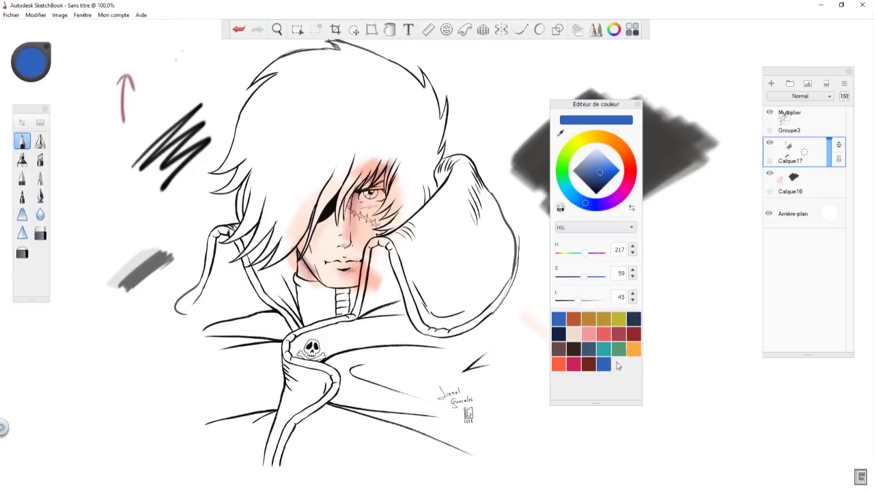
{"action": "left_click", "coordinate": [603, 319]}
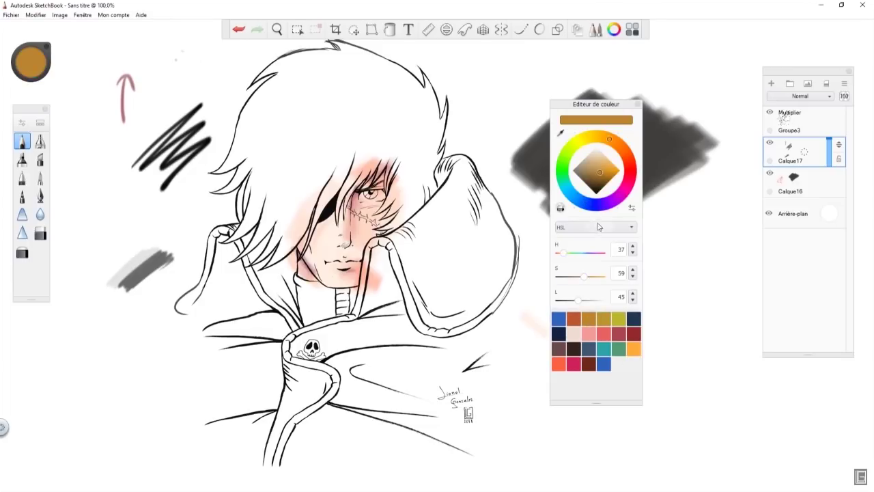
{"action": "left_click", "coordinate": [632, 210]}
{"action": "left_click", "coordinate": [632, 210]}
{"action": "left_click", "coordinate": [632, 210]}
{"action": "left_click", "coordinate": [633, 211]}
{"action": "left_click", "coordinate": [632, 210]}
{"action": "left_click", "coordinate": [632, 210]}
Step: Sample a salmon pink from the character's face and a pale peach from the drawing with the colour editor's eyedropper
{"action": "left_click", "coordinate": [561, 134]}
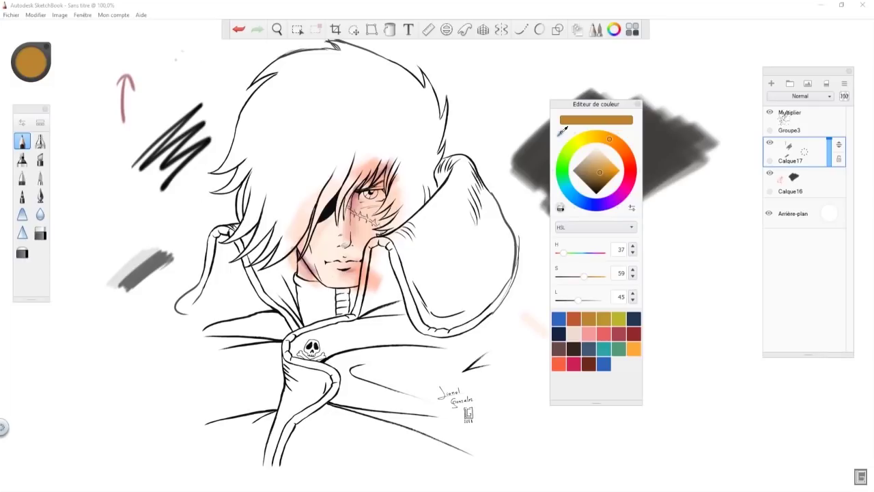
{"action": "left_click", "coordinate": [350, 234]}
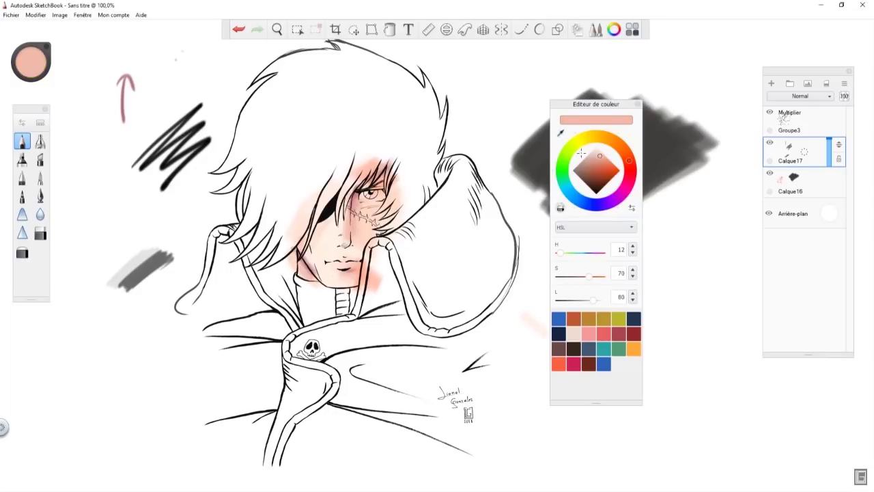
{"action": "left_click", "coordinate": [561, 131]}
{"action": "left_click", "coordinate": [460, 187]}
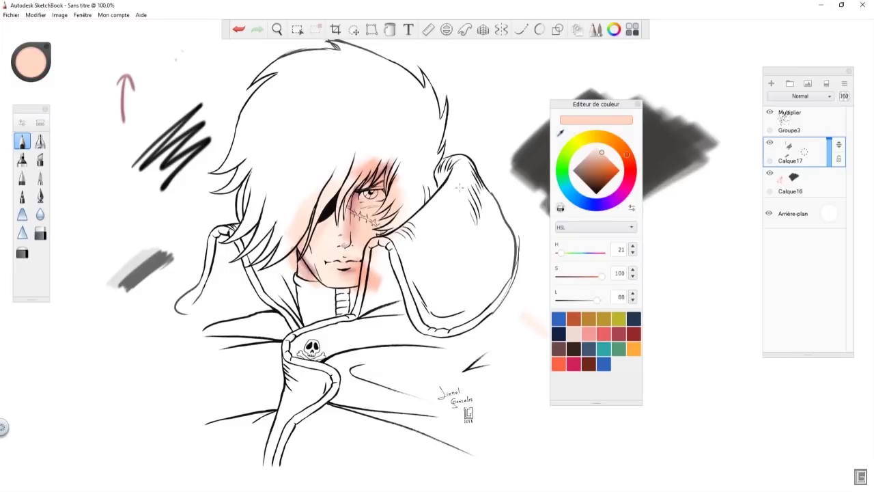
Step: Paint a peach diagonal stroke beside the coat, sample black from the line art and paint a black stroke over the peach
{"action": "key", "text": "alt"}
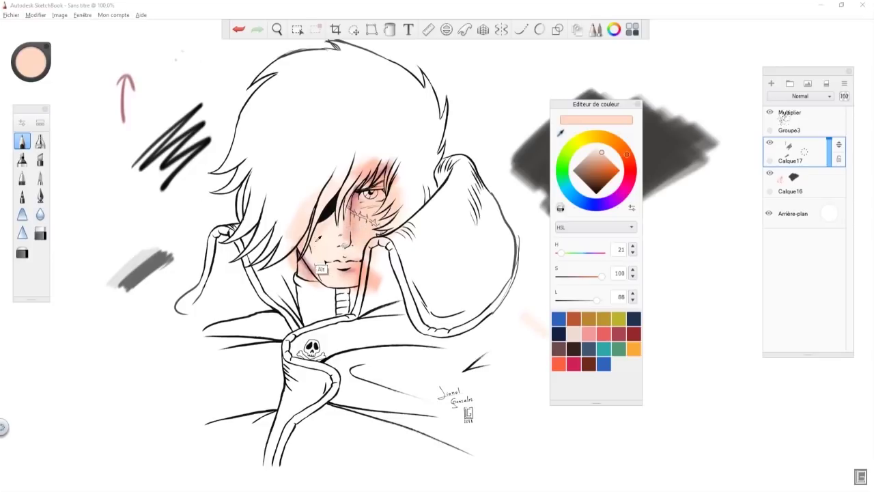
{"action": "left_click_drag", "start_coordinate": [188, 340], "coordinate": [149, 379]}
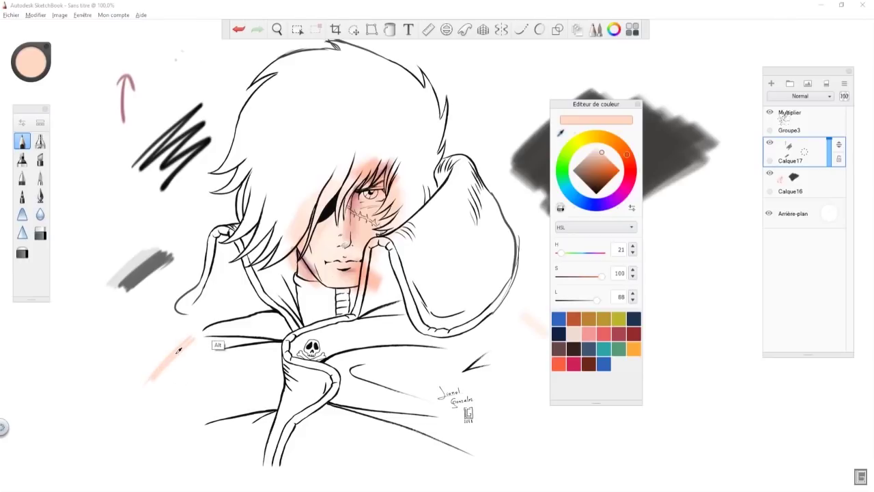
{"action": "left_click", "coordinate": [198, 339], "text": "alt"}
{"action": "left_click_drag", "start_coordinate": [186, 348], "coordinate": [153, 382]}
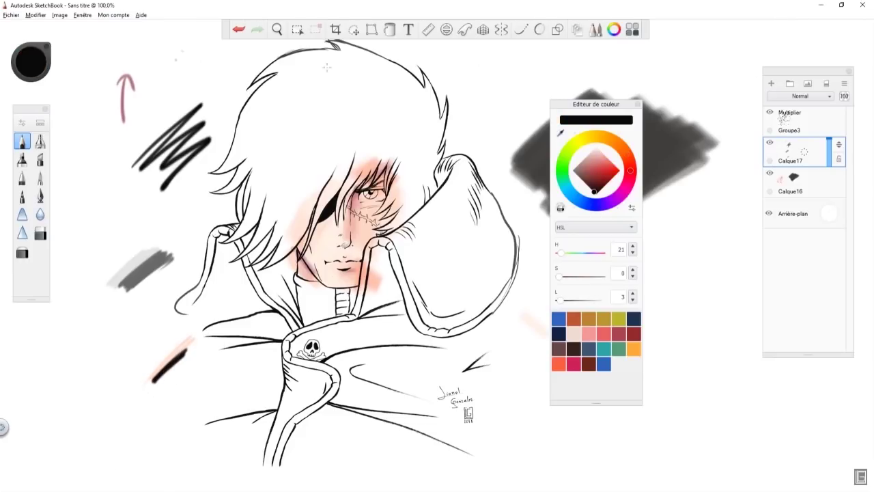
Step: Undo the peach and black test strokes and close the colour editor
{"action": "left_click", "coordinate": [238, 28]}
{"action": "left_click", "coordinate": [238, 29]}
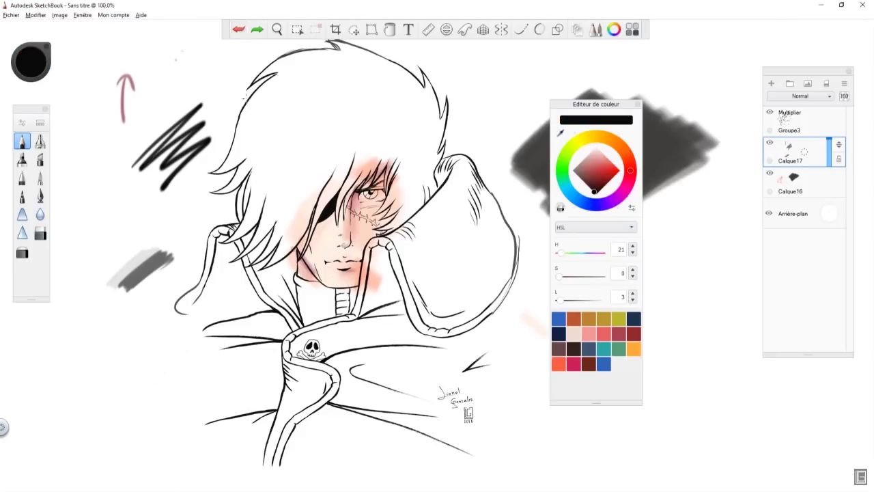
{"action": "left_click", "coordinate": [638, 104]}
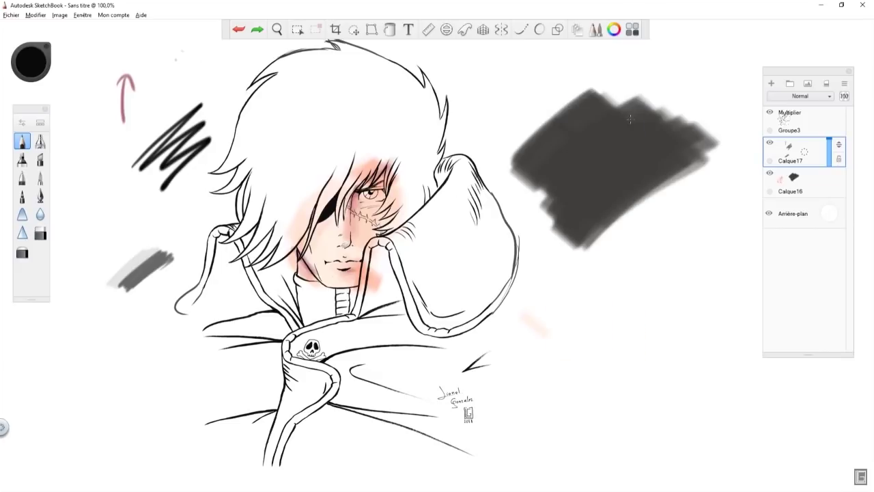
Step: Open the Copic library and add R000 Cherry White and R00 Pinkish White to Jeu personnalisé
{"action": "left_click", "coordinate": [632, 30]}
{"action": "left_click_drag", "start_coordinate": [103, 111], "coordinate": [364, 100]}
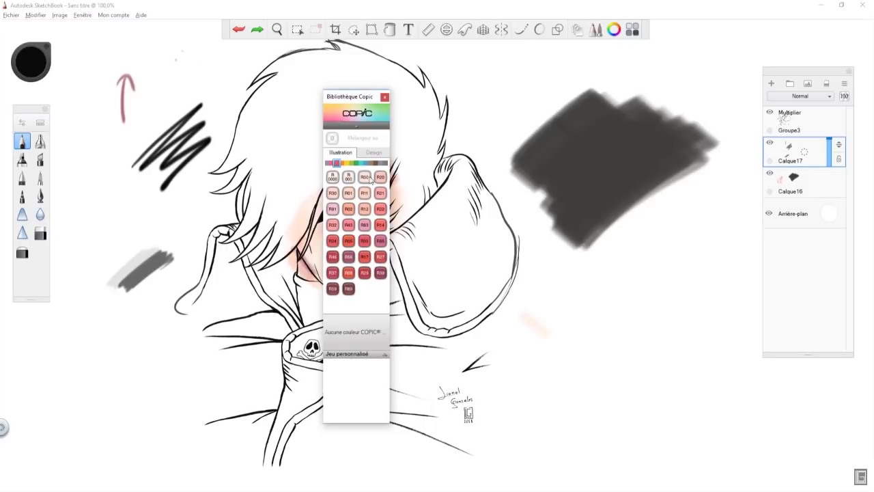
{"action": "left_click", "coordinate": [349, 179]}
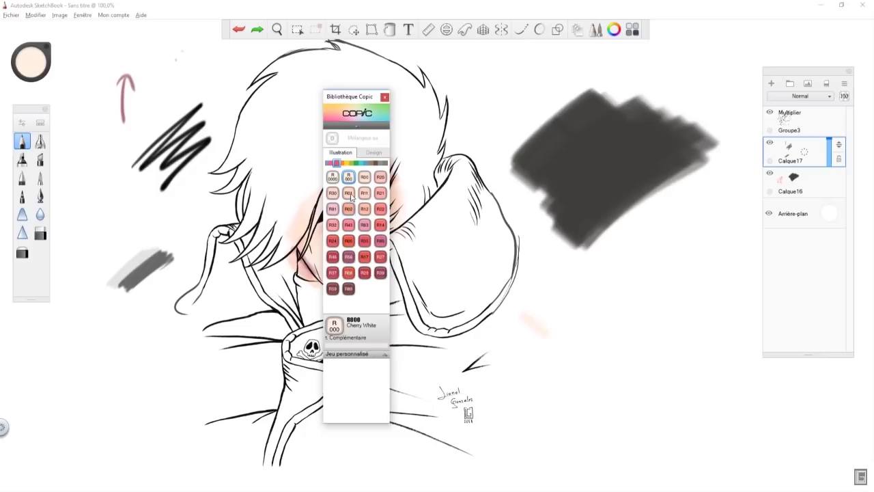
{"action": "left_click_drag", "start_coordinate": [334, 328], "coordinate": [332, 367]}
{"action": "mouse_move", "coordinate": [364, 177]}
{"action": "left_mouse_down"}
{"action": "mouse_move", "coordinate": [342, 344]}
{"action": "mouse_move", "coordinate": [348, 366]}
{"action": "left_mouse_up"}
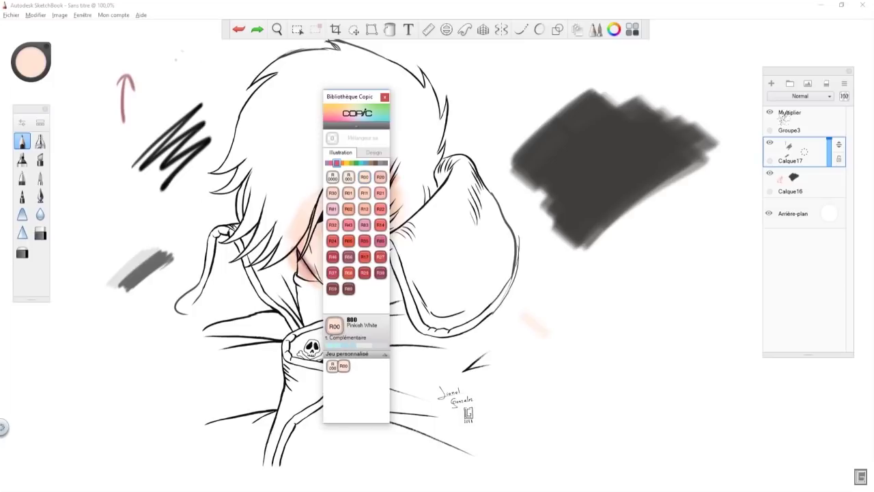
Step: Add R12 Light Tea Rose twice to Jeu personnalisé and move the Copic library off the face onto the dark grey patch
{"action": "left_click", "coordinate": [363, 213]}
{"action": "left_click_drag", "start_coordinate": [334, 327], "coordinate": [363, 366]}
{"action": "left_click_drag", "start_coordinate": [364, 210], "coordinate": [380, 366]}
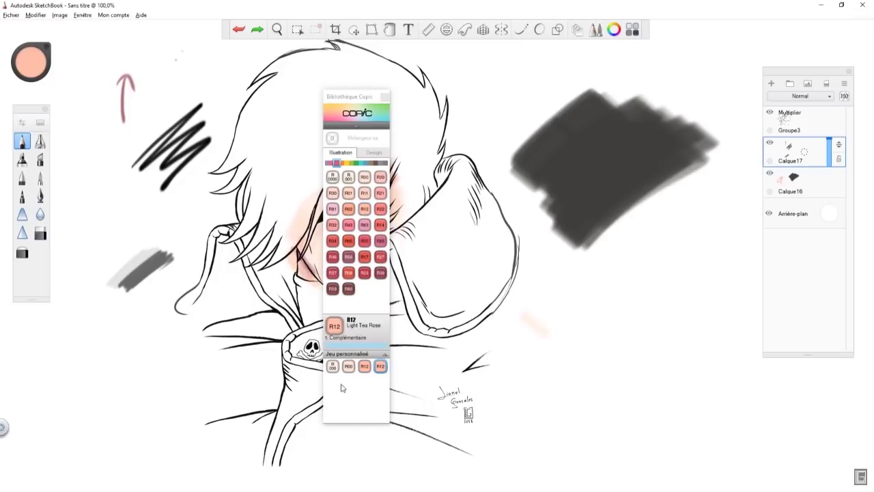
{"action": "left_click_drag", "start_coordinate": [363, 95], "coordinate": [618, 81]}
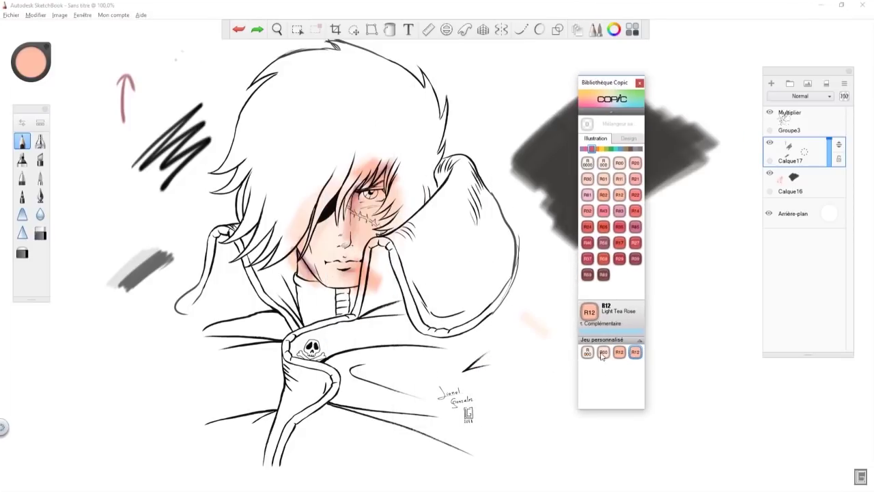
Step: Add G03 Meadow Green from the greens and RV06 Cerise from the red-violets to Jeu personnalisé
{"action": "left_click", "coordinate": [612, 149]}
{"action": "left_click_drag", "start_coordinate": [603, 194], "coordinate": [589, 364]}
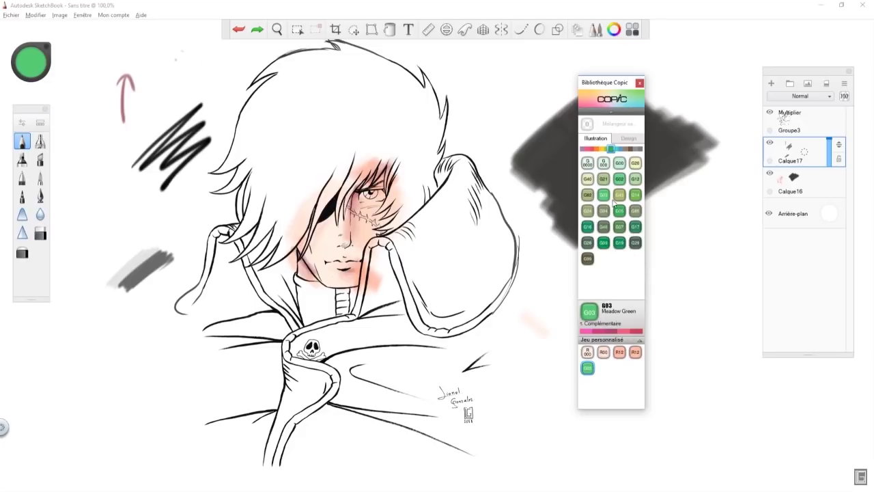
{"action": "left_click", "coordinate": [620, 178]}
{"action": "left_click", "coordinate": [604, 162]}
{"action": "left_click", "coordinate": [603, 194]}
{"action": "left_click", "coordinate": [587, 332]}
{"action": "left_click_drag", "start_coordinate": [591, 315], "coordinate": [604, 367]}
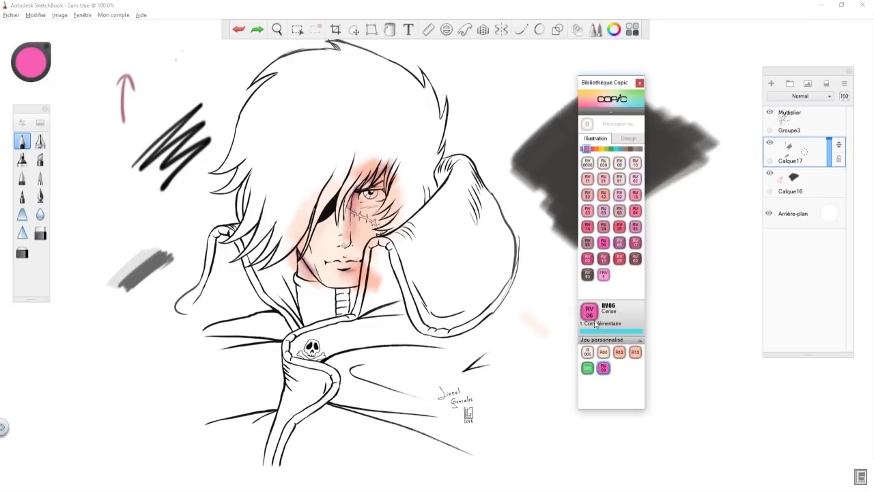
Step: Paint an RV06 Cerise stroke on the blank area beside the coat and a G03 Meadow Green stroke next to it
{"action": "left_click_drag", "start_coordinate": [122, 402], "coordinate": [152, 359]}
{"action": "left_click", "coordinate": [587, 368]}
{"action": "left_click_drag", "start_coordinate": [128, 396], "coordinate": [157, 354]}
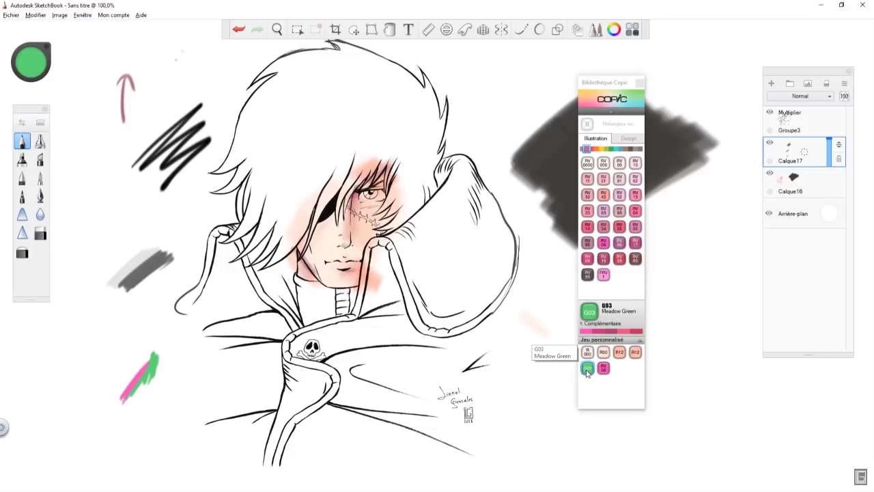
Step: Remove all the colours from Jeu personnalisé and close the Copic library
{"action": "left_click_drag", "start_coordinate": [587, 372], "coordinate": [546, 385]}
{"action": "left_click_drag", "start_coordinate": [587, 353], "coordinate": [547, 379]}
{"action": "left_click_drag", "start_coordinate": [587, 354], "coordinate": [504, 357]}
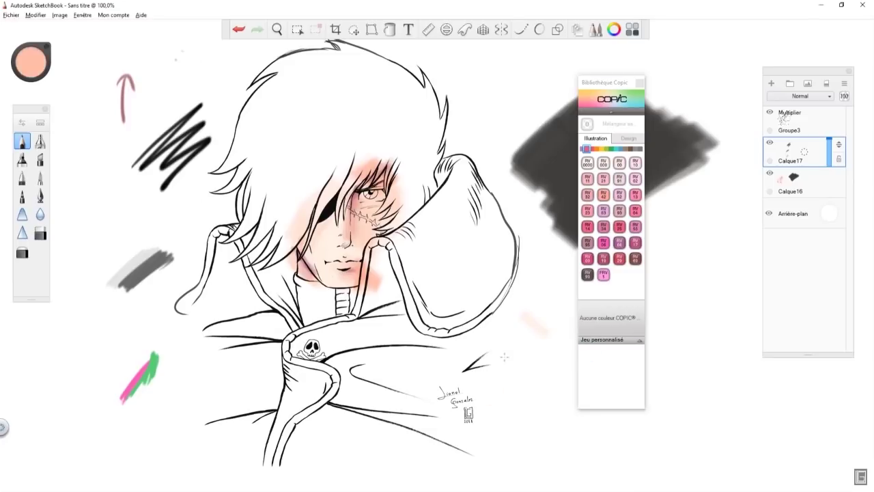
{"action": "left_click", "coordinate": [639, 82]}
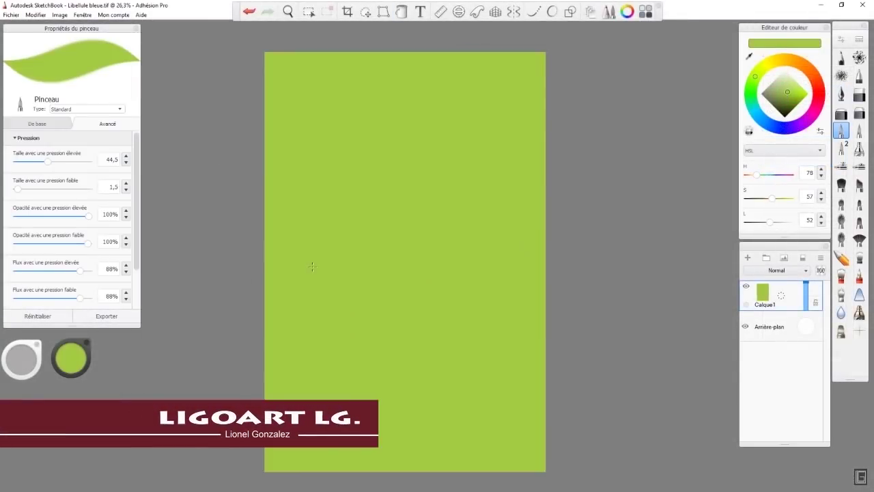
Step: Airbrush a soft ochre diagonal across the upper left of the green canvas, plus dark green streaks at the lower left and top
{"action": "left_click", "coordinate": [859, 148]}
{"action": "mouse_move", "coordinate": [360, 212]}
{"action": "left_mouse_down"}
{"action": "mouse_move", "coordinate": [335, 100]}
{"action": "mouse_move", "coordinate": [416, 273]}
{"action": "left_mouse_up"}
{"action": "left_click", "coordinate": [782, 99]}
{"action": "mouse_move", "coordinate": [301, 355]}
{"action": "left_mouse_down"}
{"action": "mouse_move", "coordinate": [316, 465]}
{"action": "mouse_move", "coordinate": [331, 461]}
{"action": "left_mouse_up"}
{"action": "left_click", "coordinate": [754, 80]}
{"action": "left_click_drag", "start_coordinate": [403, 58], "coordinate": [447, 212]}
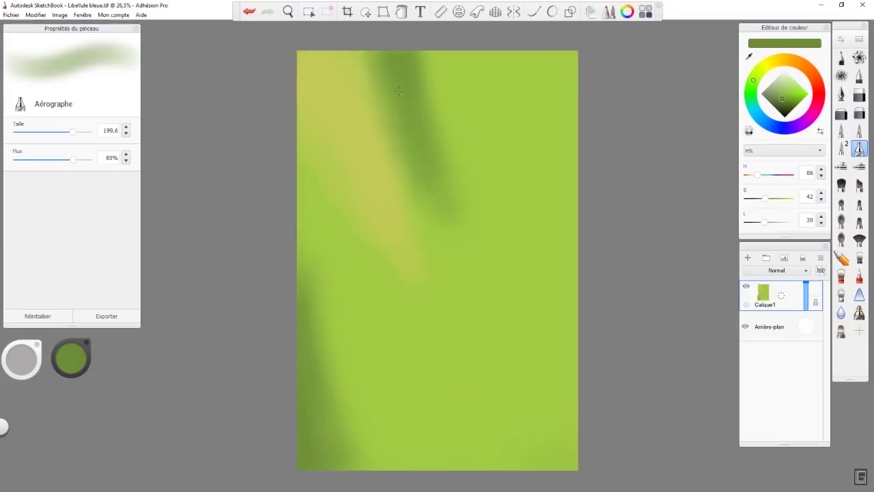
Step: Extend the dark green streak at the top and shade the canvas's lower right with a larger airbrush
{"action": "left_click_drag", "start_coordinate": [441, 82], "coordinate": [483, 229]}
{"action": "left_click_drag", "start_coordinate": [557, 352], "coordinate": [548, 415]}
{"action": "left_click_drag", "start_coordinate": [72, 132], "coordinate": [89, 131]}
{"action": "left_click_drag", "start_coordinate": [540, 273], "coordinate": [547, 417]}
Step: Airbrush yellow-green over the upper right, left side and centre of the background to blend the streaks
{"action": "left_click", "coordinate": [758, 71]}
{"action": "left_click", "coordinate": [788, 97]}
{"action": "left_click_drag", "start_coordinate": [474, 65], "coordinate": [537, 211]}
{"action": "left_click_drag", "start_coordinate": [311, 191], "coordinate": [342, 342]}
{"action": "mouse_move", "coordinate": [342, 307]}
{"action": "left_mouse_down"}
{"action": "mouse_move", "coordinate": [399, 454]}
{"action": "mouse_move", "coordinate": [396, 253]}
{"action": "left_mouse_up"}
{"action": "left_click_drag", "start_coordinate": [505, 212], "coordinate": [485, 293]}
Step: Airbrush deep green (H 93, S 71, L 25) shadows at size 225.5 over the lower right, upper centre and middle of the background
{"action": "left_click", "coordinate": [752, 83]}
{"action": "left_click", "coordinate": [790, 105]}
{"action": "mouse_move", "coordinate": [87, 132]}
{"action": "left_mouse_down"}
{"action": "mouse_move", "coordinate": [55, 131]}
{"action": "mouse_move", "coordinate": [81, 132]}
{"action": "left_mouse_up"}
{"action": "left_click_drag", "start_coordinate": [536, 236], "coordinate": [530, 369]}
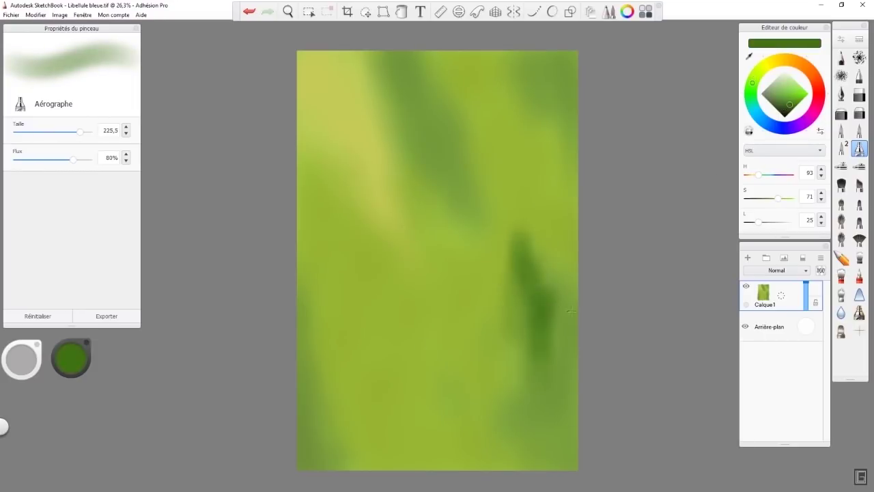
{"action": "left_click_drag", "start_coordinate": [519, 273], "coordinate": [526, 465]}
{"action": "left_click_drag", "start_coordinate": [382, 61], "coordinate": [423, 205]}
{"action": "left_click", "coordinate": [393, 250]}
{"action": "left_click_drag", "start_coordinate": [393, 250], "coordinate": [375, 311]}
{"action": "left_click_drag", "start_coordinate": [502, 129], "coordinate": [482, 252]}
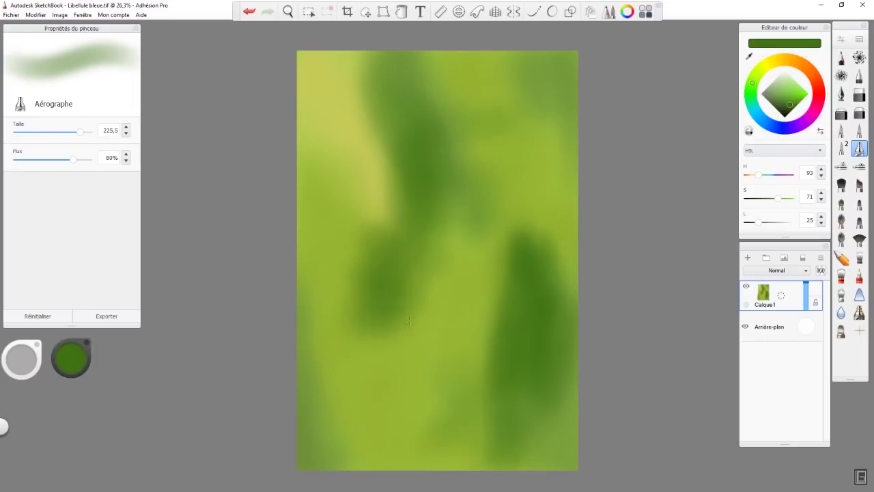
{"action": "left_click_drag", "start_coordinate": [461, 307], "coordinate": [448, 437]}
Step: Airbrush bright yellow-green light patches at size 254.3 in the upper corners and lower centre of the background
{"action": "left_click", "coordinate": [763, 67]}
{"action": "left_click", "coordinate": [790, 95]}
{"action": "left_click_drag", "start_coordinate": [80, 132], "coordinate": [89, 132]}
{"action": "left_click_drag", "start_coordinate": [478, 78], "coordinate": [539, 181]}
{"action": "mouse_move", "coordinate": [324, 86]}
{"action": "left_mouse_down"}
{"action": "mouse_move", "coordinate": [324, 124]}
{"action": "mouse_move", "coordinate": [382, 225]}
{"action": "left_mouse_up"}
{"action": "left_click_drag", "start_coordinate": [525, 273], "coordinate": [532, 376]}
{"action": "left_click_drag", "start_coordinate": [410, 382], "coordinate": [465, 458]}
Step: Airbrush more saturated green over the lower-right shadow and beside the dark streak in the upper centre
{"action": "left_click", "coordinate": [750, 87]}
{"action": "left_click", "coordinate": [791, 105]}
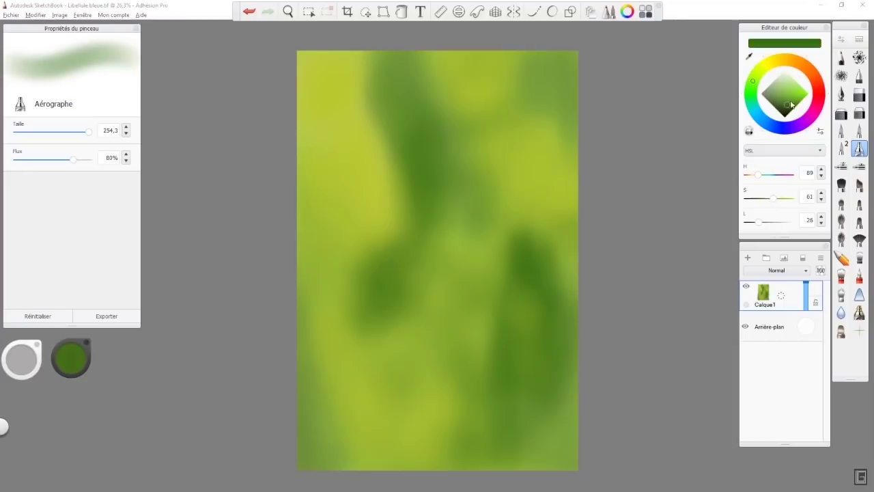
{"action": "left_click_drag", "start_coordinate": [87, 132], "coordinate": [89, 132]}
{"action": "left_click_drag", "start_coordinate": [491, 253], "coordinate": [485, 383]}
{"action": "mouse_move", "coordinate": [519, 280]}
{"action": "left_mouse_down"}
{"action": "mouse_move", "coordinate": [555, 445]}
{"action": "mouse_move", "coordinate": [557, 342]}
{"action": "left_mouse_up"}
{"action": "left_click_drag", "start_coordinate": [444, 109], "coordinate": [458, 226]}
Step: Deepen the shadow cores with dark green (H 103, S 50, L 19) at airbrush size 139.8
{"action": "left_click", "coordinate": [785, 109]}
{"action": "left_click_drag", "start_coordinate": [89, 132], "coordinate": [56, 132]}
{"action": "left_click_drag", "start_coordinate": [541, 270], "coordinate": [560, 331]}
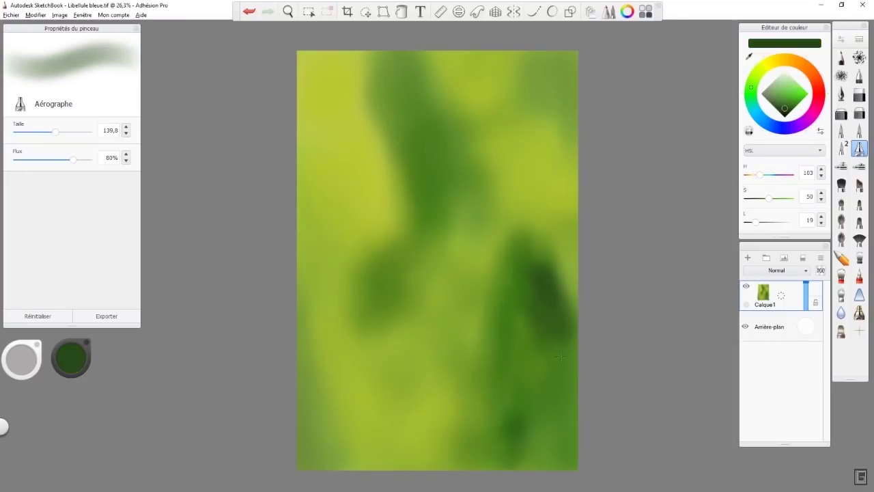
{"action": "left_click_drag", "start_coordinate": [410, 78], "coordinate": [425, 129]}
{"action": "left_click_drag", "start_coordinate": [522, 420], "coordinate": [531, 437]}
{"action": "left_click_drag", "start_coordinate": [563, 58], "coordinate": [568, 72]}
Step: Sample the olive tone near the centre and airbrush it at size 255 down the upper streak and the lower right
{"action": "left_click", "coordinate": [500, 330], "text": "alt"}
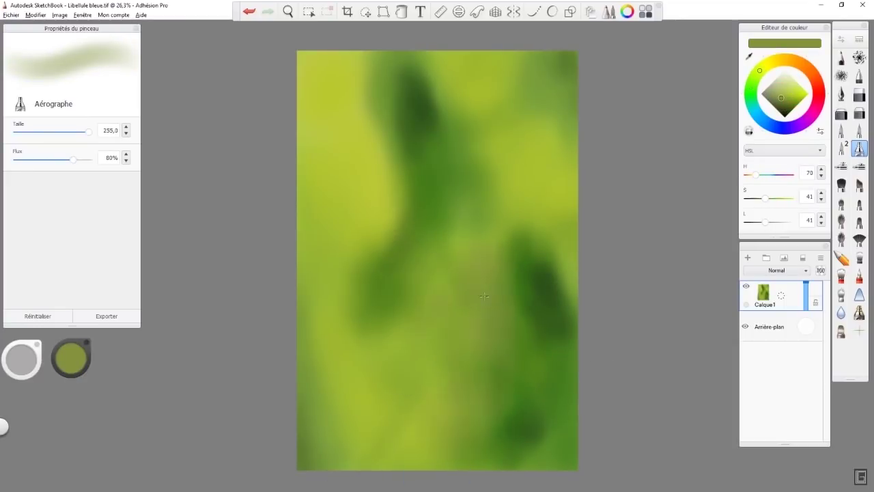
{"action": "left_click_drag", "start_coordinate": [379, 75], "coordinate": [388, 222]}
{"action": "left_click_drag", "start_coordinate": [557, 365], "coordinate": [554, 437]}
Step: Sample dark green from the right-hand shadow, spread it over the lower right and upper centre, and save the painting
{"action": "left_click", "coordinate": [549, 307], "text": "alt"}
{"action": "left_click_drag", "start_coordinate": [532, 382], "coordinate": [437, 444]}
{"action": "mouse_move", "coordinate": [451, 362]}
{"action": "left_mouse_down"}
{"action": "mouse_move", "coordinate": [546, 378]}
{"action": "mouse_move", "coordinate": [515, 293]}
{"action": "left_mouse_up"}
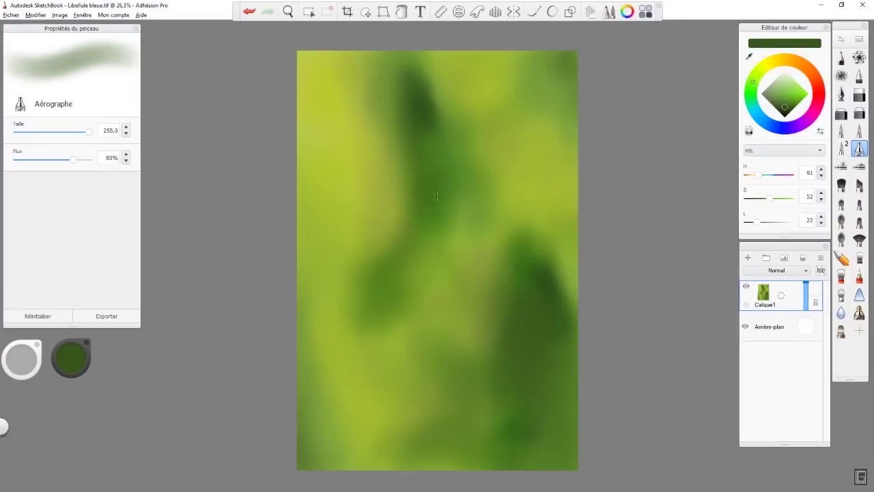
{"action": "left_click_drag", "start_coordinate": [89, 132], "coordinate": [58, 132]}
{"action": "left_click_drag", "start_coordinate": [444, 92], "coordinate": [482, 154]}
{"action": "left_click", "coordinate": [11, 16]}
{"action": "left_click", "coordinate": [35, 70]}
Step: Add a new layer above the background, pick a bright yellow-green and undo the airbrush test strokes
{"action": "left_click", "coordinate": [748, 257]}
{"action": "left_click", "coordinate": [796, 88]}
{"action": "left_click_drag", "start_coordinate": [58, 132], "coordinate": [38, 132]}
{"action": "left_click_drag", "start_coordinate": [461, 321], "coordinate": [402, 364]}
{"action": "key", "text": "ctrl+z"}
{"action": "left_click", "coordinate": [800, 89]}
{"action": "left_click_drag", "start_coordinate": [38, 132], "coordinate": [47, 132]}
{"action": "left_click", "coordinate": [472, 355]}
{"action": "key", "text": "ctrl+z"}
Step: Airbrush a curved leaf in bright yellow-green (H 70, S 93, L 61) from the lower left to the right edge, finishing at size 45.1
{"action": "mouse_move", "coordinate": [305, 448]}
{"action": "left_mouse_down"}
{"action": "mouse_move", "coordinate": [381, 465]}
{"action": "mouse_move", "coordinate": [382, 423]}
{"action": "mouse_move", "coordinate": [536, 329]}
{"action": "left_mouse_up"}
{"action": "mouse_move", "coordinate": [451, 355]}
{"action": "left_mouse_down"}
{"action": "mouse_move", "coordinate": [533, 327]}
{"action": "mouse_move", "coordinate": [521, 333]}
{"action": "mouse_move", "coordinate": [571, 344]}
{"action": "mouse_move", "coordinate": [444, 362]}
{"action": "left_mouse_up"}
{"action": "left_click_drag", "start_coordinate": [488, 363], "coordinate": [399, 447]}
{"action": "left_click_drag", "start_coordinate": [46, 132], "coordinate": [28, 132]}
{"action": "left_click_drag", "start_coordinate": [308, 436], "coordinate": [390, 384]}
{"action": "left_click_drag", "start_coordinate": [465, 338], "coordinate": [555, 325]}
{"action": "left_click_drag", "start_coordinate": [403, 444], "coordinate": [489, 363]}
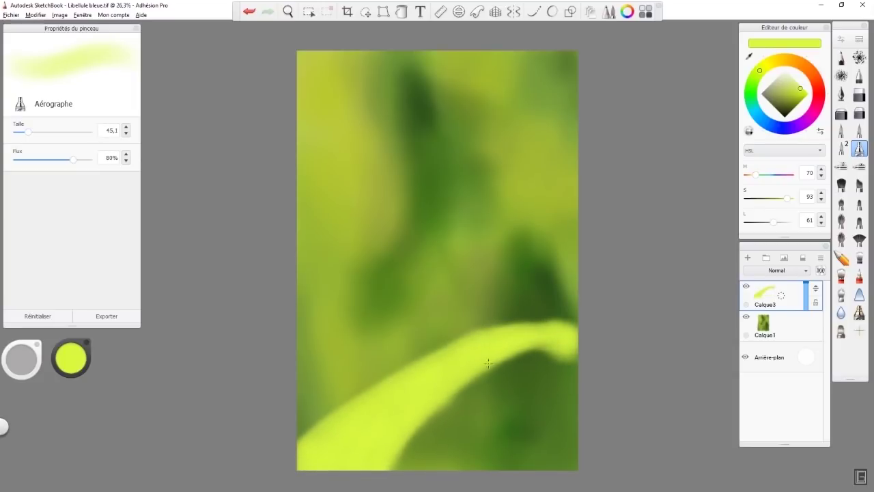
Step: Fill the leaf's interior with pale yellow-green (H 70, S 90, L 85) using the airbrush, and switch to Smudge on canvas
{"action": "key", "text": "e"}
{"action": "left_click", "coordinate": [842, 258]}
{"action": "left_click", "coordinate": [859, 148]}
{"action": "left_click", "coordinate": [790, 77]}
{"action": "left_click_drag", "start_coordinate": [372, 425], "coordinate": [360, 441]}
{"action": "left_click_drag", "start_coordinate": [36, 132], "coordinate": [41, 132]}
{"action": "mouse_move", "coordinate": [386, 417]}
{"action": "left_mouse_down"}
{"action": "mouse_move", "coordinate": [335, 447]}
{"action": "mouse_move", "coordinate": [489, 348]}
{"action": "mouse_move", "coordinate": [540, 330]}
{"action": "left_mouse_up"}
{"action": "left_click", "coordinate": [841, 258]}
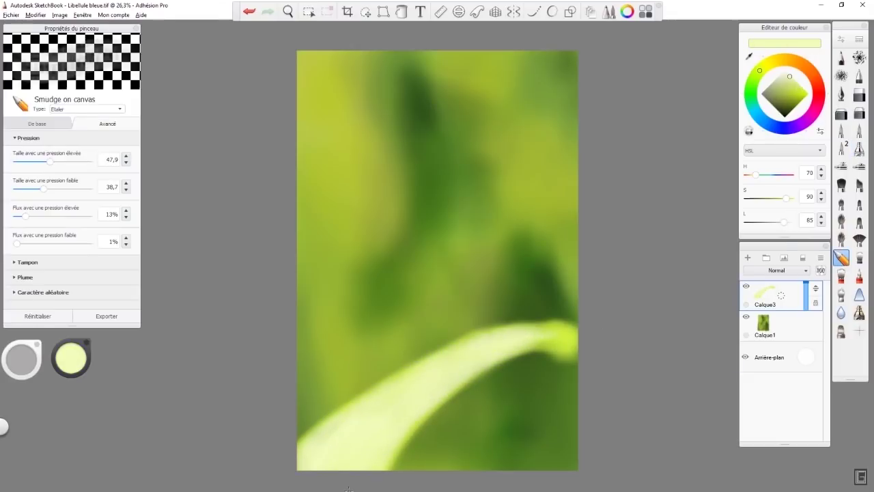
Step: Texture the wide part of the leaf with the Camouflage brush in pale yellow-green and white
{"action": "left_click", "coordinate": [859, 57]}
{"action": "left_click", "coordinate": [791, 82]}
{"action": "mouse_move", "coordinate": [328, 454]}
{"action": "left_mouse_down"}
{"action": "mouse_move", "coordinate": [359, 444]}
{"action": "mouse_move", "coordinate": [418, 398]}
{"action": "mouse_move", "coordinate": [330, 444]}
{"action": "left_mouse_up"}
{"action": "left_click", "coordinate": [785, 70]}
{"action": "left_click_drag", "start_coordinate": [21, 359], "coordinate": [13, 359]}
{"action": "left_click_drag", "start_coordinate": [393, 451], "coordinate": [428, 391]}
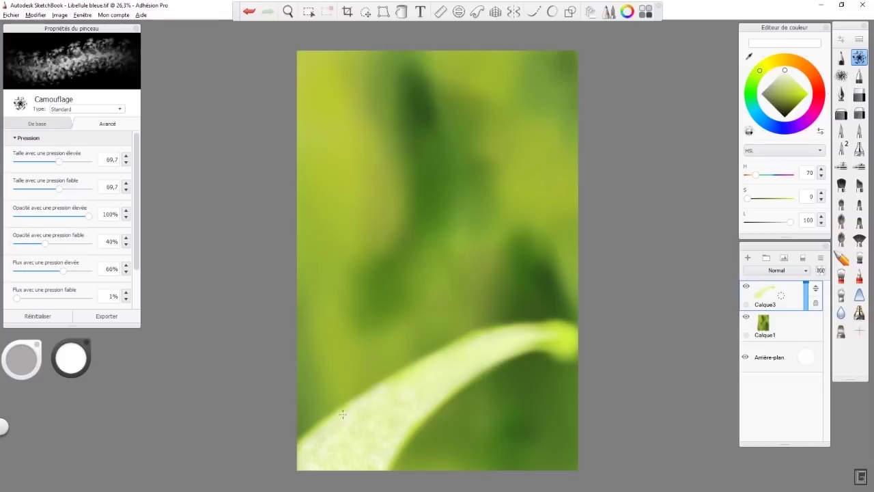
Step: Add darker green speckles across the leaf's wide part with the Camouflage brush at varying sizes
{"action": "left_click", "coordinate": [780, 91]}
{"action": "left_click_drag", "start_coordinate": [22, 359], "coordinate": [28, 359]}
{"action": "left_click_drag", "start_coordinate": [367, 422], "coordinate": [376, 413]}
{"action": "left_click_drag", "start_coordinate": [384, 443], "coordinate": [351, 452]}
{"action": "left_click_drag", "start_coordinate": [21, 359], "coordinate": [26, 359]}
{"action": "mouse_move", "coordinate": [383, 414]}
{"action": "left_mouse_down"}
{"action": "mouse_move", "coordinate": [412, 397]}
{"action": "mouse_move", "coordinate": [398, 392]}
{"action": "left_mouse_up"}
Step: Touch up the wide end of the leaf in pale yellow-green with the airbrush and Pinceau 2
{"action": "left_click", "coordinate": [784, 70]}
{"action": "left_click", "coordinate": [860, 148]}
{"action": "left_click_drag", "start_coordinate": [22, 359], "coordinate": [28, 360]}
{"action": "left_click", "coordinate": [789, 75]}
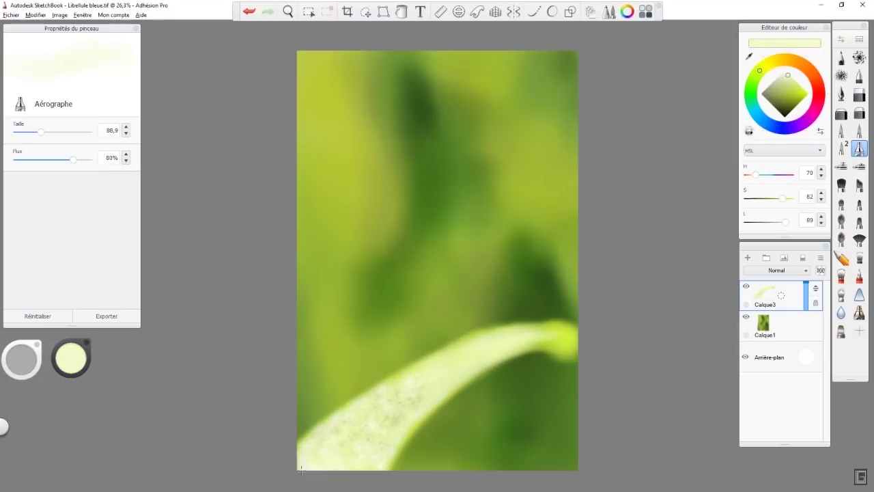
{"action": "left_click", "coordinate": [842, 149]}
{"action": "left_click", "coordinate": [793, 81]}
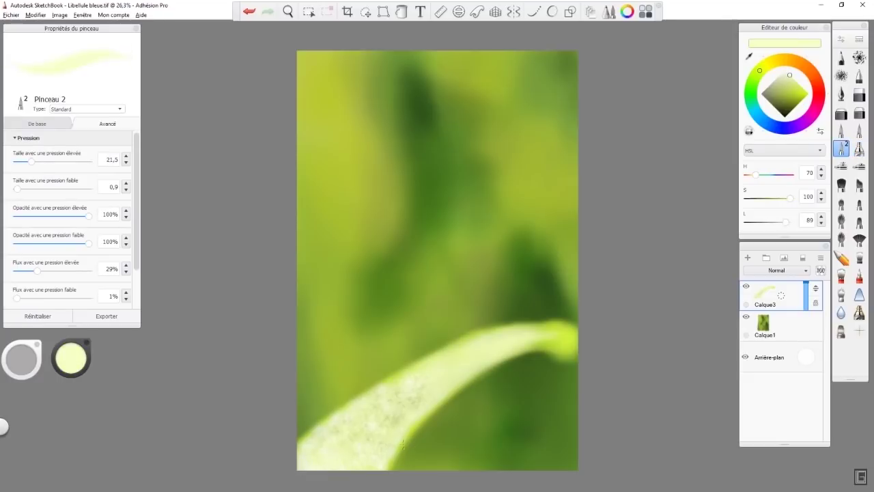
Step: Airbrush the leaf's upper and lower edges with colours sampled beside them, and add olive (H 64, S 71, L 34) shading
{"action": "left_click", "coordinate": [859, 148]}
{"action": "left_click", "coordinate": [356, 394], "text": "alt"}
{"action": "left_click_drag", "start_coordinate": [356, 396], "coordinate": [384, 379]}
{"action": "left_click_drag", "start_coordinate": [433, 350], "coordinate": [468, 335]}
{"action": "left_click", "coordinate": [400, 462], "text": "alt"}
{"action": "left_click_drag", "start_coordinate": [397, 467], "coordinate": [437, 408]}
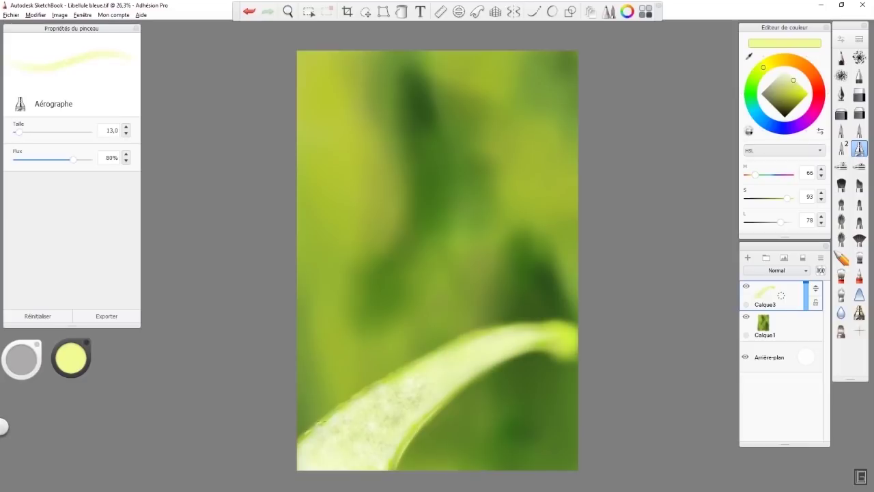
{"action": "left_click", "coordinate": [791, 100]}
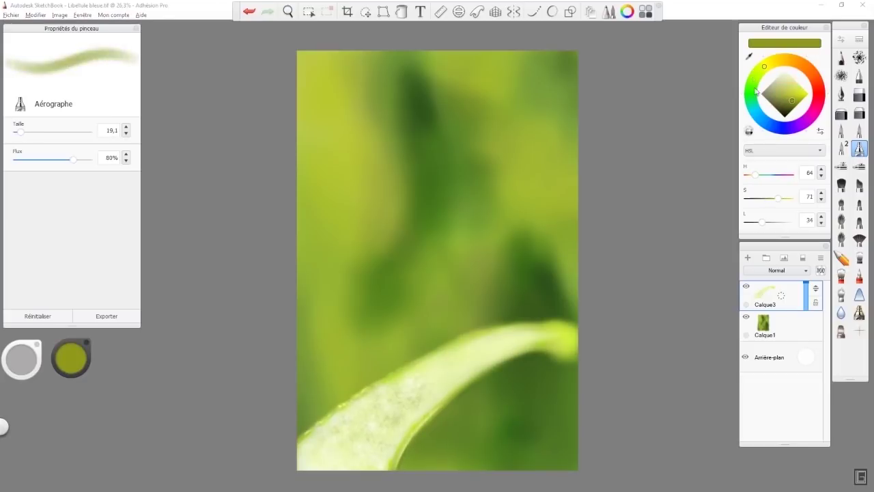
{"action": "left_click_drag", "start_coordinate": [437, 382], "coordinate": [381, 408]}
Step: Refine the leaf's speckled surface and edges with Pinceau 2, using colours sampled from the leaf and background
{"action": "left_click", "coordinate": [841, 148]}
{"action": "left_click", "coordinate": [395, 412], "text": "alt"}
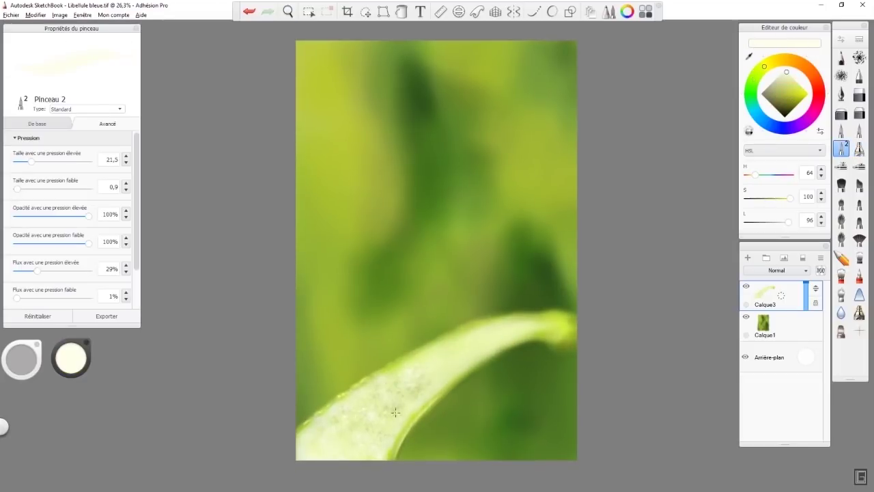
{"action": "left_click", "coordinate": [354, 397], "text": "alt"}
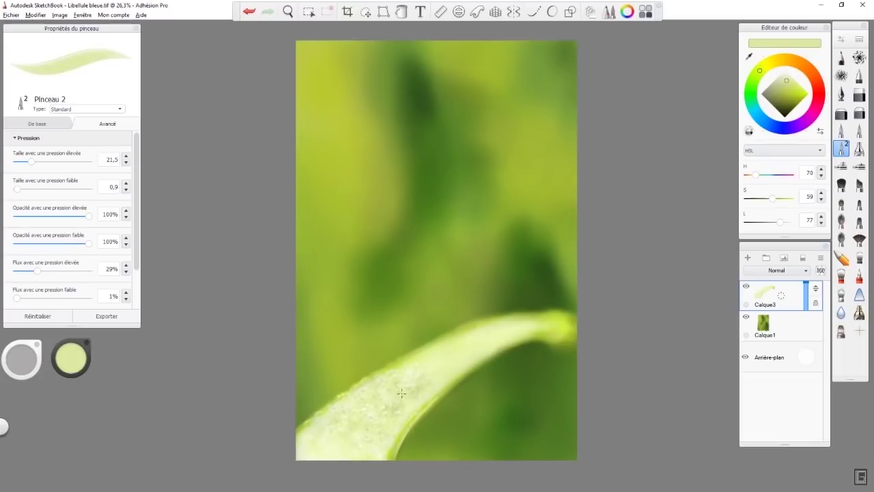
{"action": "left_click", "coordinate": [406, 425], "text": "alt"}
{"action": "left_click", "coordinate": [480, 378], "text": "alt"}
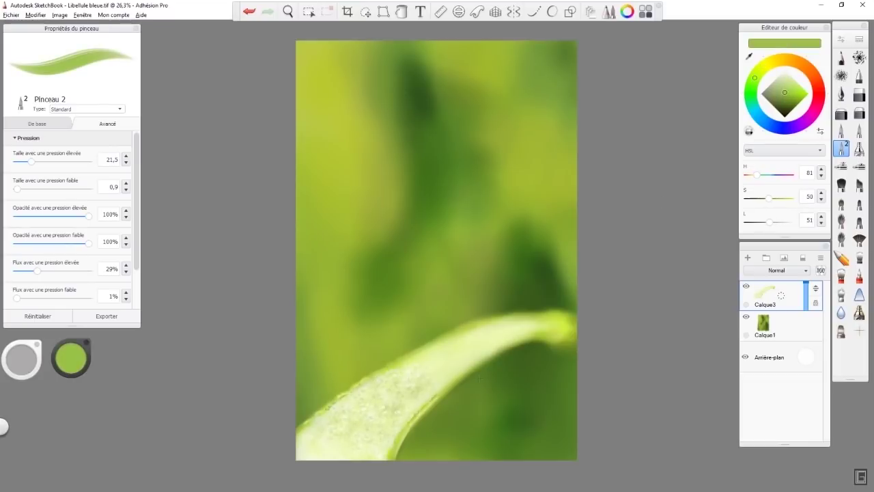
Step: Airbrush pale highlights on the leaf, retouch its edge with sampled bright yellow-green and switch to the smudge brush
{"action": "left_click", "coordinate": [859, 148]}
{"action": "left_click", "coordinate": [786, 84]}
{"action": "left_click", "coordinate": [788, 78]}
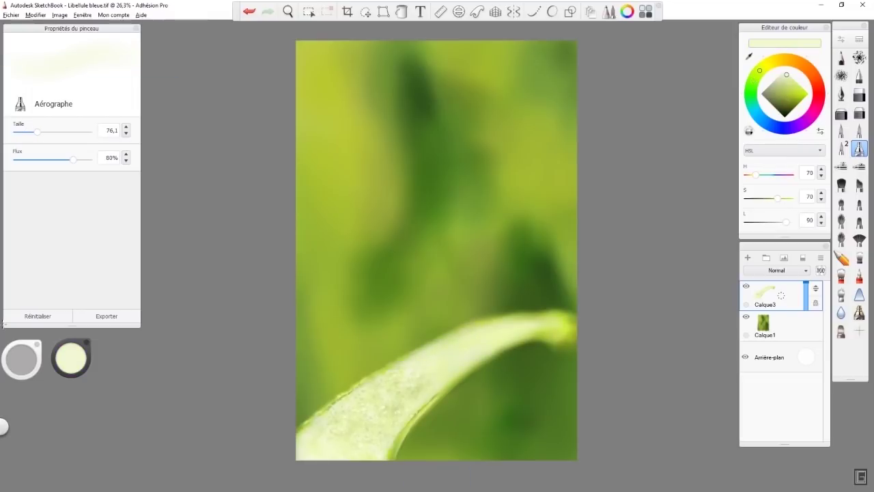
{"action": "left_click", "coordinate": [554, 358], "text": "alt"}
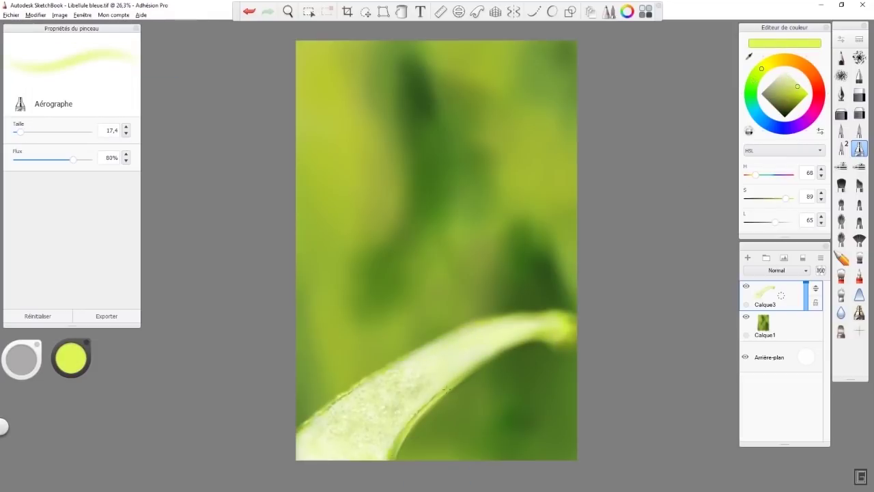
{"action": "left_click", "coordinate": [842, 257]}
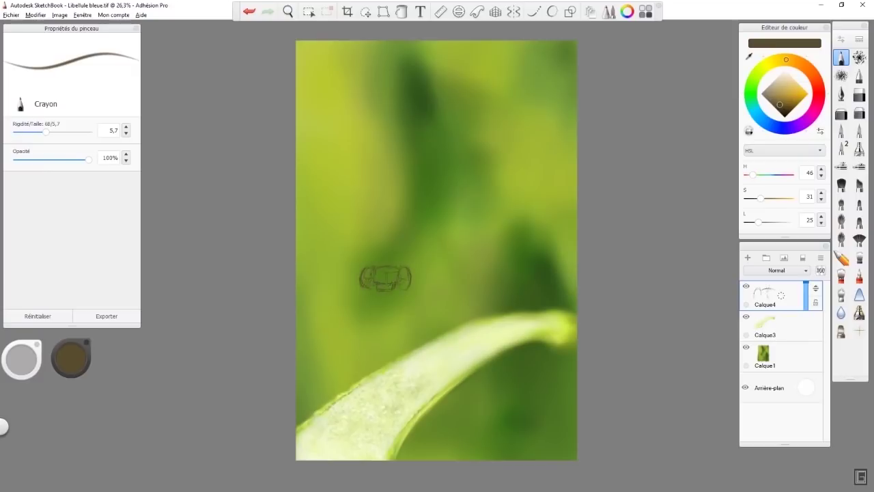
Step: Sketch the dragonfly's thorax and a first leg with the brown pencil, and shift the sketch slightly towards the lower right
{"action": "left_click_drag", "start_coordinate": [387, 265], "coordinate": [399, 220]}
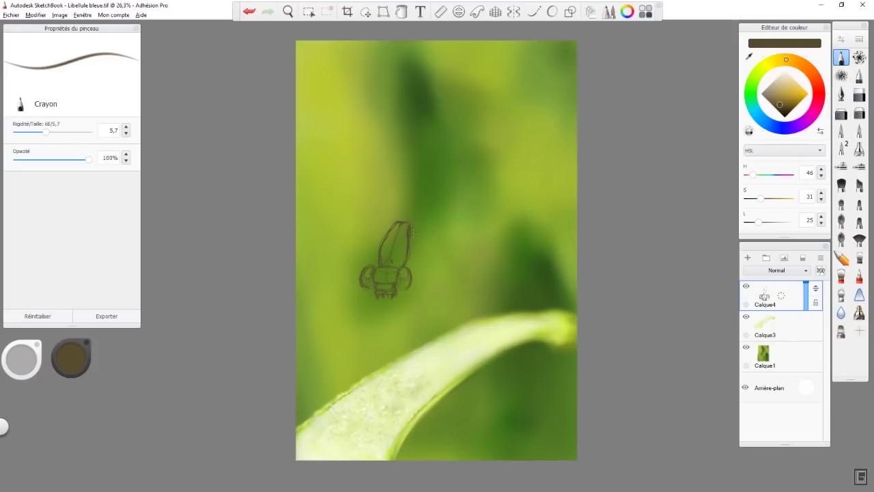
{"action": "key", "text": "ctrl+t"}
{"action": "key", "text": "Escape"}
{"action": "mouse_move", "coordinate": [403, 293]}
{"action": "left_mouse_down"}
{"action": "mouse_move", "coordinate": [431, 370]}
{"action": "mouse_move", "coordinate": [427, 403]}
{"action": "left_mouse_up"}
{"action": "key", "text": "ctrl+t"}
{"action": "left_click_drag", "start_coordinate": [389, 259], "coordinate": [398, 266]}
{"action": "key", "text": "Return"}
Step: Sketch the dragonfly's remaining legs reaching down to the leaf
{"action": "mouse_move", "coordinate": [380, 300]}
{"action": "left_mouse_down"}
{"action": "mouse_move", "coordinate": [362, 324]}
{"action": "mouse_move", "coordinate": [350, 386]}
{"action": "left_mouse_up"}
{"action": "mouse_move", "coordinate": [414, 299]}
{"action": "left_mouse_down"}
{"action": "mouse_move", "coordinate": [449, 387]}
{"action": "mouse_move", "coordinate": [421, 300]}
{"action": "mouse_move", "coordinate": [398, 358]}
{"action": "left_mouse_up"}
{"action": "mouse_move", "coordinate": [417, 291]}
{"action": "left_mouse_down"}
{"action": "mouse_move", "coordinate": [438, 293]}
{"action": "mouse_move", "coordinate": [472, 365]}
{"action": "mouse_move", "coordinate": [455, 295]}
{"action": "left_mouse_up"}
Step: Outline the dragonfly's wings extending up and right from the thorax, erasing stray lines
{"action": "mouse_move", "coordinate": [418, 233]}
{"action": "left_mouse_down"}
{"action": "mouse_move", "coordinate": [542, 93]}
{"action": "mouse_move", "coordinate": [512, 167]}
{"action": "left_mouse_up"}
{"action": "left_click_drag", "start_coordinate": [423, 243], "coordinate": [550, 140]}
{"action": "mouse_move", "coordinate": [476, 223]}
{"action": "left_mouse_down"}
{"action": "mouse_move", "coordinate": [420, 257]}
{"action": "mouse_move", "coordinate": [551, 141]}
{"action": "left_mouse_up"}
{"action": "left_click_drag", "start_coordinate": [550, 141], "coordinate": [478, 220]}
{"action": "mouse_move", "coordinate": [402, 233]}
{"action": "left_mouse_down"}
{"action": "mouse_move", "coordinate": [396, 113]}
{"action": "mouse_move", "coordinate": [431, 212]}
{"action": "mouse_move", "coordinate": [399, 220]}
{"action": "left_mouse_up"}
{"action": "key", "text": "e"}
{"action": "left_click_drag", "start_coordinate": [478, 222], "coordinate": [519, 176]}
{"action": "key", "text": "e"}
Step: Refine the contours of the two right wings and fill them with pencil hatching
{"action": "mouse_move", "coordinate": [459, 197]}
{"action": "left_mouse_down"}
{"action": "mouse_move", "coordinate": [520, 113]}
{"action": "mouse_move", "coordinate": [454, 181]}
{"action": "left_mouse_up"}
{"action": "left_click_drag", "start_coordinate": [541, 92], "coordinate": [472, 157]}
{"action": "mouse_move", "coordinate": [472, 211]}
{"action": "left_mouse_down"}
{"action": "mouse_move", "coordinate": [470, 226]}
{"action": "mouse_move", "coordinate": [548, 148]}
{"action": "left_mouse_up"}
{"action": "left_click_drag", "start_coordinate": [468, 194], "coordinate": [534, 108]}
{"action": "left_click_drag", "start_coordinate": [471, 224], "coordinate": [542, 157]}
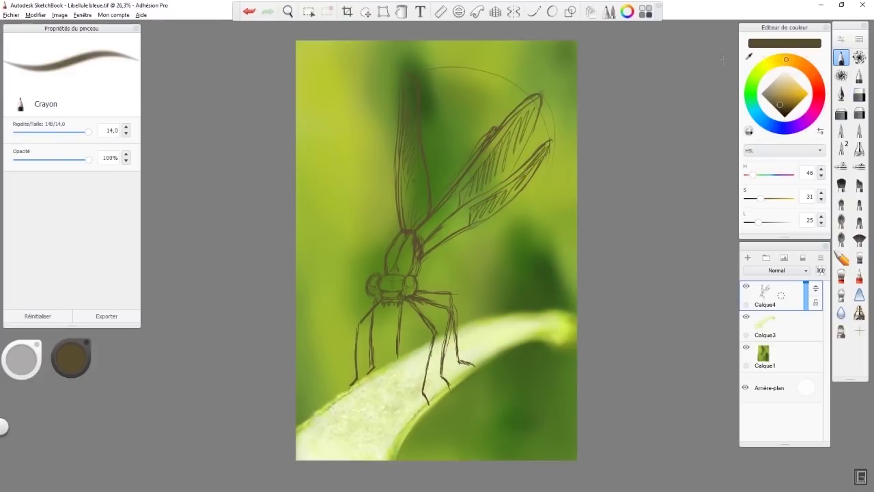
Step: Scale the dragonfly sketch down slightly and shift it to the right over the leaf
{"action": "key", "text": "v"}
{"action": "left_click_drag", "start_coordinate": [614, 195], "coordinate": [613, 218]}
{"action": "left_click", "coordinate": [614, 221]}
{"action": "key", "text": "ctrl+z"}
{"action": "key", "text": "Escape"}
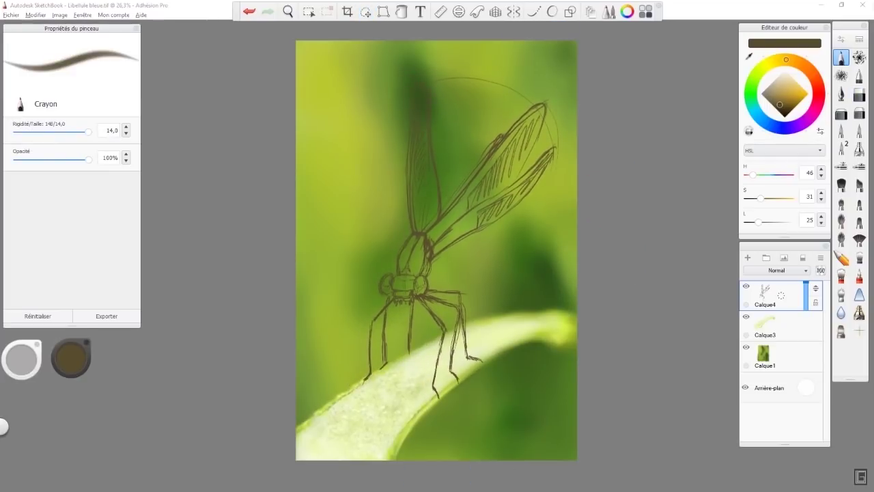
Step: Add a layer beneath the pencil sketch and paint both dragonfly eyes in dark navy (H 226, S 24, L 16) with the standard brush
{"action": "key", "text": "ctrl+shift+n"}
{"action": "left_click", "coordinate": [841, 130]}
{"action": "scroll", "coordinate": [472, 238], "scroll_direction": "up", "scroll_amount": 2}
{"action": "mouse_move", "coordinate": [382, 287]}
{"action": "left_mouse_down"}
{"action": "mouse_move", "coordinate": [380, 266]}
{"action": "mouse_move", "coordinate": [413, 275]}
{"action": "left_mouse_up"}
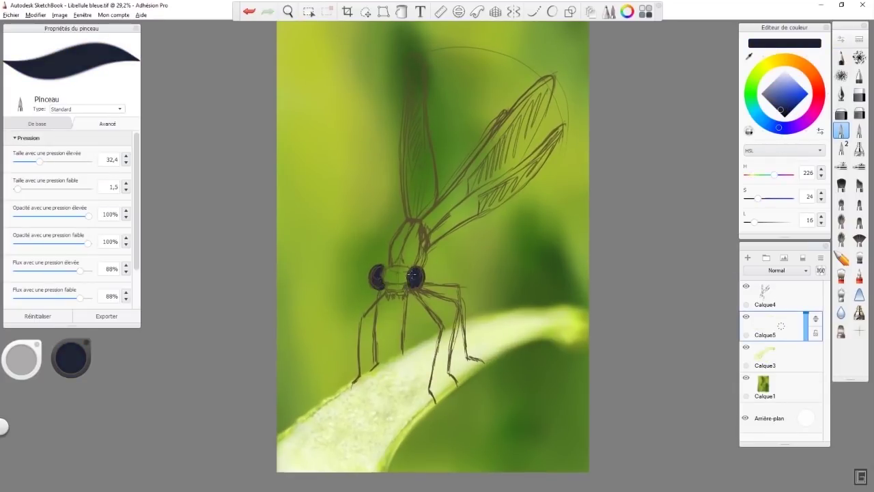
Step: Paint the dragonfly's mouth details and all its legs down to the leaf in the same dark navy
{"action": "mouse_move", "coordinate": [388, 290]}
{"action": "left_mouse_down"}
{"action": "mouse_move", "coordinate": [393, 301]}
{"action": "mouse_move", "coordinate": [356, 376]}
{"action": "mouse_move", "coordinate": [440, 334]}
{"action": "mouse_move", "coordinate": [432, 399]}
{"action": "left_mouse_up"}
{"action": "left_click_drag", "start_coordinate": [457, 301], "coordinate": [449, 372]}
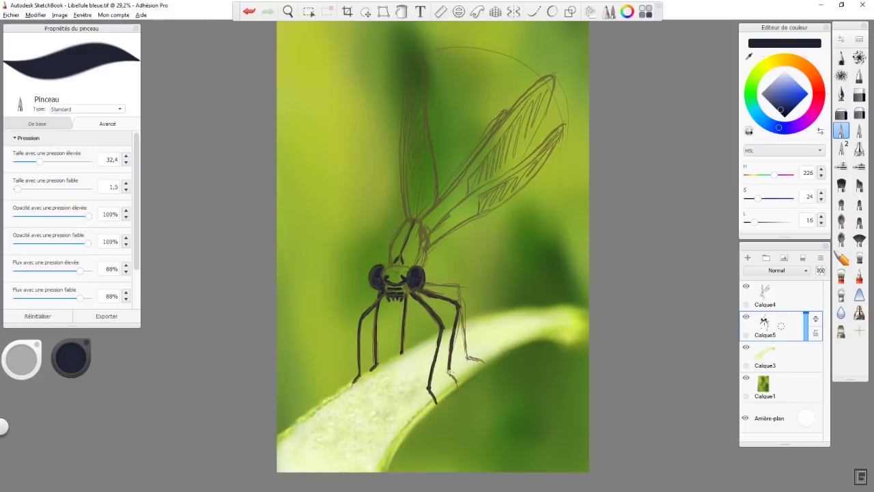
{"action": "mouse_move", "coordinate": [426, 284]}
{"action": "left_mouse_down"}
{"action": "mouse_move", "coordinate": [457, 282]}
{"action": "mouse_move", "coordinate": [466, 355]}
{"action": "left_mouse_up"}
{"action": "left_click_drag", "start_coordinate": [466, 355], "coordinate": [481, 362]}
Step: Fill the dragonfly's head and thorax with flat medium blue (H 195, S 52, L 45)
{"action": "left_click", "coordinate": [768, 123]}
{"action": "left_click", "coordinate": [785, 96]}
{"action": "left_click", "coordinate": [757, 114]}
{"action": "mouse_move", "coordinate": [411, 237]}
{"action": "left_mouse_down"}
{"action": "mouse_move", "coordinate": [409, 255]}
{"action": "mouse_move", "coordinate": [413, 224]}
{"action": "left_mouse_up"}
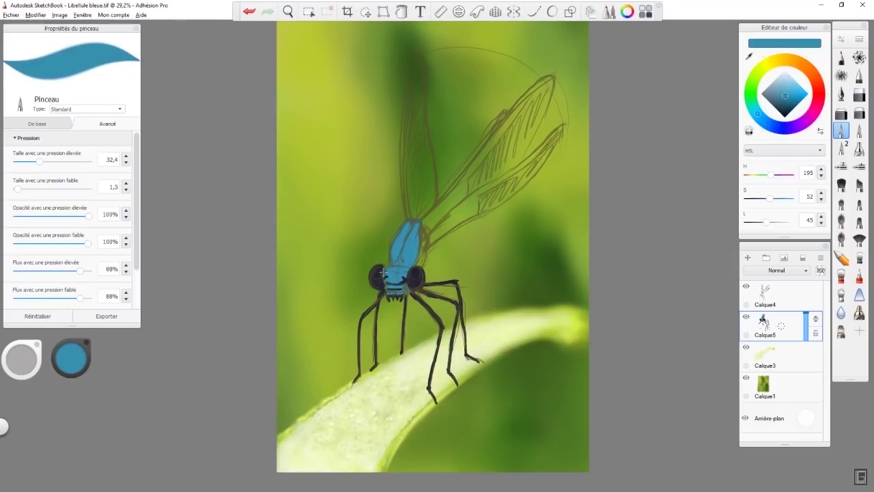
Step: Fill the upright wing and the two slanted wings with flat blue, cleaning the upright wing's edge with the hard eraser
{"action": "left_click", "coordinate": [410, 252], "text": "alt"}
{"action": "mouse_move", "coordinate": [408, 220]}
{"action": "left_mouse_down"}
{"action": "mouse_move", "coordinate": [410, 49]}
{"action": "mouse_move", "coordinate": [437, 129]}
{"action": "left_mouse_up"}
{"action": "left_click", "coordinate": [859, 95]}
{"action": "left_click_drag", "start_coordinate": [408, 46], "coordinate": [428, 105]}
{"action": "left_click", "coordinate": [841, 131]}
{"action": "left_click_drag", "start_coordinate": [433, 210], "coordinate": [552, 79]}
{"action": "left_click_drag", "start_coordinate": [552, 79], "coordinate": [478, 167]}
{"action": "mouse_move", "coordinate": [562, 127]}
{"action": "left_mouse_down"}
{"action": "mouse_move", "coordinate": [478, 214]}
{"action": "mouse_move", "coordinate": [558, 128]}
{"action": "left_mouse_up"}
Step: Soften the wing edges with the Airbrush at size 63.2, and lower the pencil sketch layer's opacity to 27
{"action": "left_click", "coordinate": [859, 148]}
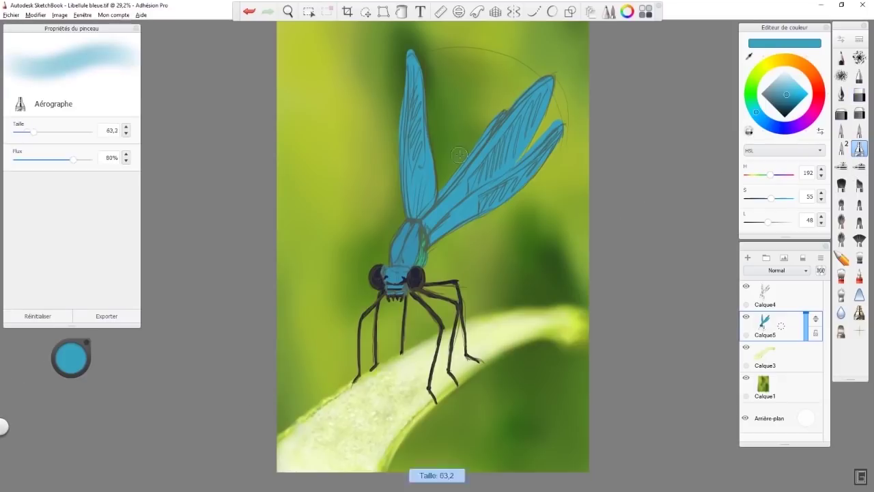
{"action": "left_click_drag", "start_coordinate": [413, 49], "coordinate": [428, 141]}
{"action": "left_click_drag", "start_coordinate": [519, 102], "coordinate": [545, 135]}
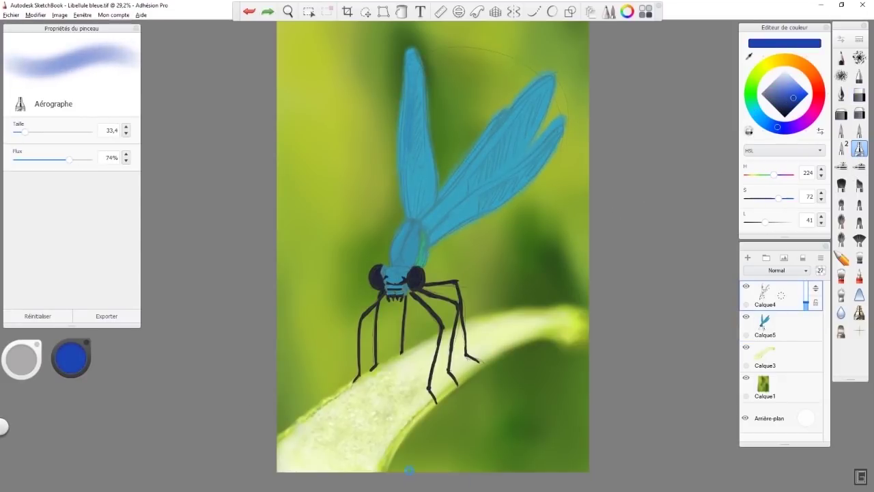
Step: On the dragonfly colour layer, airbrush deep blue bands (H 224, S 72, L 41) along the wings' centres and onto the thorax
{"action": "left_click", "coordinate": [781, 326]}
{"action": "left_click_drag", "start_coordinate": [410, 58], "coordinate": [412, 176]}
{"action": "left_click_drag", "start_coordinate": [414, 109], "coordinate": [411, 178]}
{"action": "left_click_drag", "start_coordinate": [484, 160], "coordinate": [431, 228]}
{"action": "left_click_drag", "start_coordinate": [452, 199], "coordinate": [519, 155]}
{"action": "left_click_drag", "start_coordinate": [492, 148], "coordinate": [549, 87]}
{"action": "left_click_drag", "start_coordinate": [25, 132], "coordinate": [22, 132]}
{"action": "mouse_move", "coordinate": [394, 255]}
{"action": "left_mouse_down"}
{"action": "mouse_move", "coordinate": [410, 228]}
{"action": "mouse_move", "coordinate": [418, 262]}
{"action": "left_mouse_up"}
Step: Airbrush a green tint along the outer edges of the three wings
{"action": "left_click", "coordinate": [750, 95]}
{"action": "left_click_drag", "start_coordinate": [23, 132], "coordinate": [28, 131]}
{"action": "left_click_drag", "start_coordinate": [411, 54], "coordinate": [403, 103]}
{"action": "left_click_drag", "start_coordinate": [475, 150], "coordinate": [517, 97]}
Step: Airbrush green touches across the face and a soft grey sheen on the dark eyes with a smaller size
{"action": "left_click_drag", "start_coordinate": [28, 131], "coordinate": [24, 132]}
{"action": "mouse_move", "coordinate": [388, 288]}
{"action": "left_mouse_down"}
{"action": "mouse_move", "coordinate": [401, 288]}
{"action": "mouse_move", "coordinate": [379, 268]}
{"action": "left_mouse_up"}
{"action": "left_click", "coordinate": [769, 125]}
{"action": "left_click", "coordinate": [773, 85]}
{"action": "left_click_drag", "start_coordinate": [412, 275], "coordinate": [417, 268]}
Step: Lighten the legs with thin greyish Airbrush strokes to give them volume
{"action": "left_click_drag", "start_coordinate": [24, 132], "coordinate": [21, 132]}
{"action": "left_click_drag", "start_coordinate": [359, 362], "coordinate": [360, 329]}
{"action": "left_click", "coordinate": [776, 84]}
{"action": "left_click_drag", "start_coordinate": [422, 291], "coordinate": [437, 295]}
{"action": "left_click", "coordinate": [773, 62]}
{"action": "left_click_drag", "start_coordinate": [21, 132], "coordinate": [27, 132]}
{"action": "left_click_drag", "start_coordinate": [377, 305], "coordinate": [375, 367]}
{"action": "left_click_drag", "start_coordinate": [456, 314], "coordinate": [450, 372]}
{"action": "left_click", "coordinate": [782, 78]}
{"action": "left_click_drag", "start_coordinate": [405, 302], "coordinate": [402, 353]}
Step: Airbrush pale green highlights (H 82, S 56, L 91) on the eyes and face at size 16.6
{"action": "left_click", "coordinate": [785, 73]}
{"action": "left_click", "coordinate": [754, 78]}
{"action": "left_click_drag", "start_coordinate": [27, 132], "coordinate": [20, 132]}
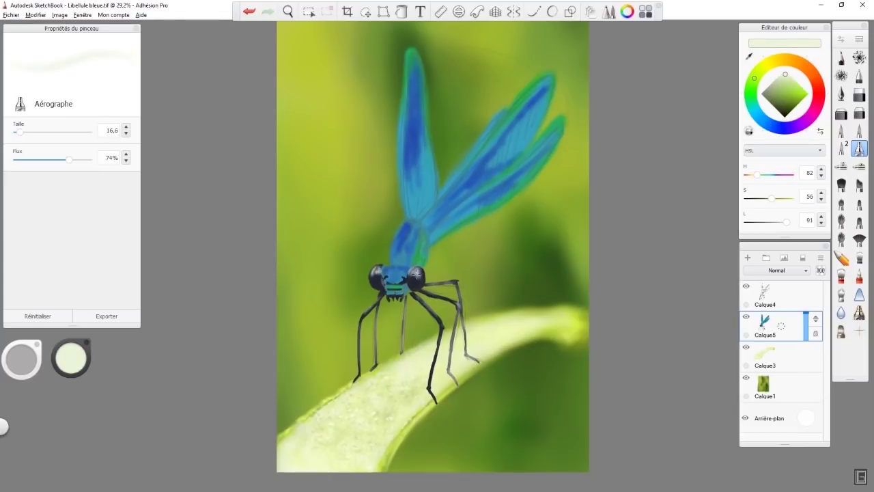
Step: Paint indigo strokes (H 246, S 71, L 38) on the thorax and face with Brush 2
{"action": "left_click", "coordinate": [841, 148]}
{"action": "left_click", "coordinate": [783, 128]}
{"action": "left_click", "coordinate": [792, 99]}
{"action": "left_click", "coordinate": [790, 127]}
{"action": "left_click_drag", "start_coordinate": [408, 240], "coordinate": [401, 254]}
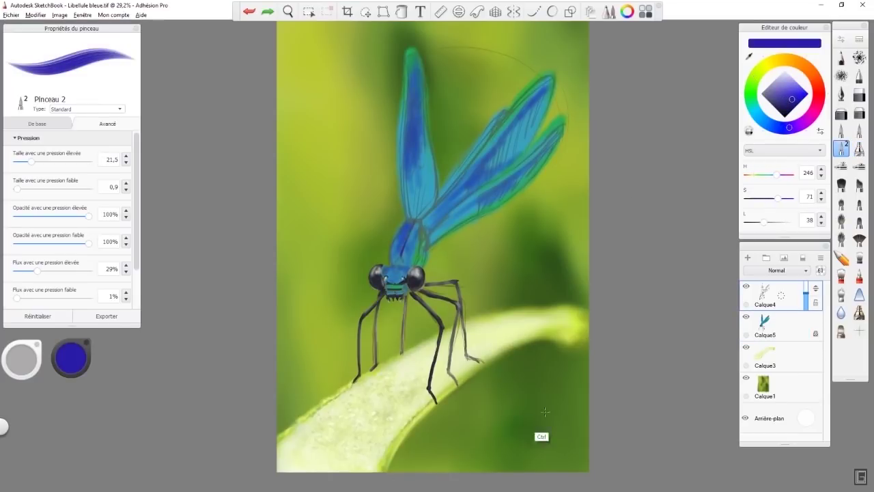
{"action": "left_click_drag", "start_coordinate": [408, 236], "coordinate": [395, 288]}
Step: Add turquoise strokes (H 166, S 52, L 58) to the dragonfly's face with Brush 2 enlarged to 28.5
{"action": "left_click", "coordinate": [750, 89]}
{"action": "left_click", "coordinate": [753, 105]}
{"action": "left_click", "coordinate": [787, 86]}
{"action": "key", "text": "]"}
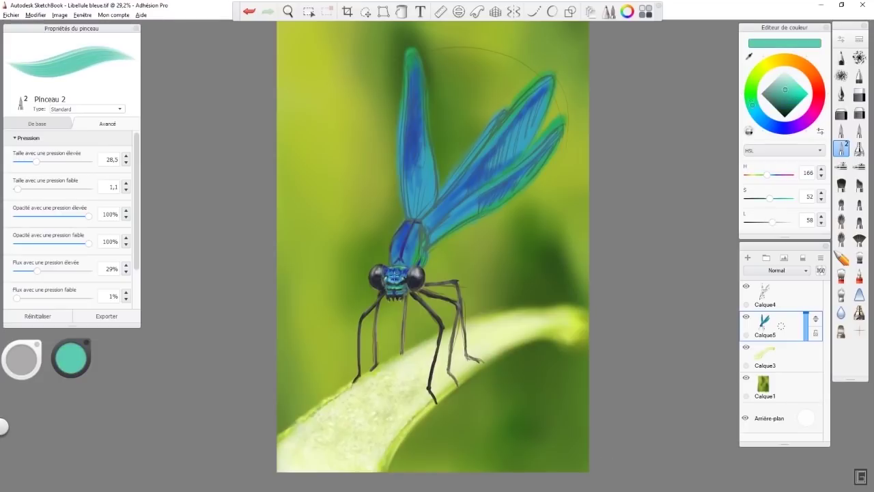
Step: Shade the lowest wing's underside in green with Brush 2 and texture the upright wing in dark green (H 147, S 68, L 24) with Camouflage
{"action": "left_click", "coordinate": [751, 101]}
{"action": "left_click", "coordinate": [791, 101]}
{"action": "left_click_drag", "start_coordinate": [465, 215], "coordinate": [432, 239]}
{"action": "left_click", "coordinate": [859, 58]}
{"action": "left_click", "coordinate": [788, 106]}
{"action": "left_click_drag", "start_coordinate": [421, 166], "coordinate": [428, 210]}
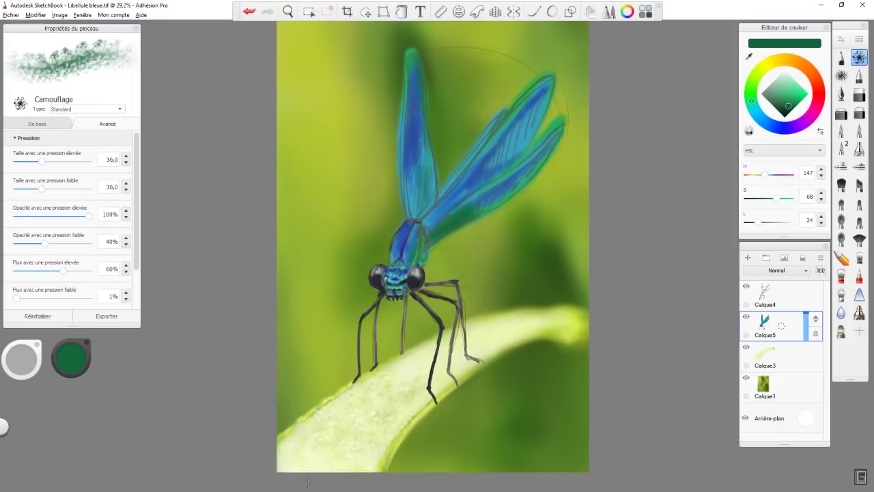
Step: Paint dark green shadows (H 147, S 44, L 17) along the thorax's side and the lowest wing's base with Brush 2 and the Airbrush
{"action": "left_click", "coordinate": [841, 148]}
{"action": "left_click", "coordinate": [784, 109]}
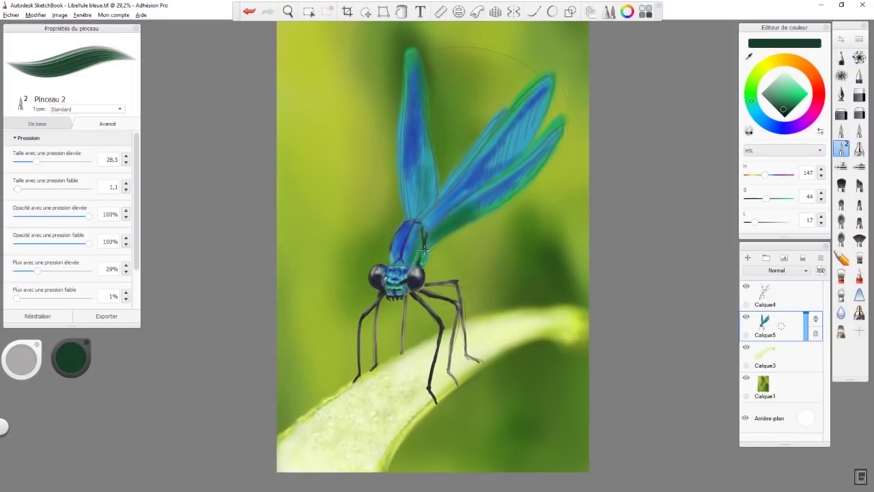
{"action": "left_click", "coordinate": [860, 151]}
{"action": "mouse_move", "coordinate": [429, 256]}
{"action": "left_mouse_down"}
{"action": "mouse_move", "coordinate": [433, 242]}
{"action": "mouse_move", "coordinate": [480, 218]}
{"action": "left_mouse_up"}
Step: Draw dark green veins (H 147, S 56, L 16) along the wings from their bases with Brush 2
{"action": "left_click", "coordinate": [859, 113]}
{"action": "left_click", "coordinate": [841, 148]}
{"action": "left_click", "coordinate": [785, 110]}
{"action": "left_click_drag", "start_coordinate": [404, 134], "coordinate": [408, 216]}
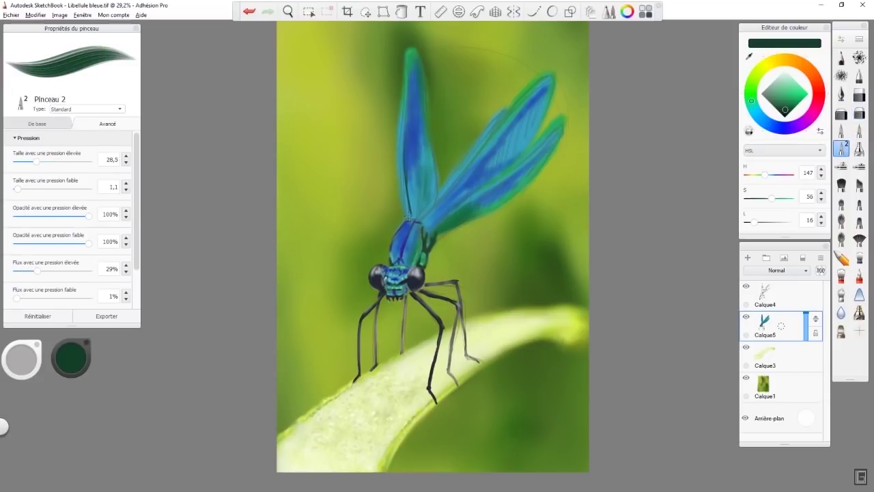
{"action": "left_click", "coordinate": [841, 257]}
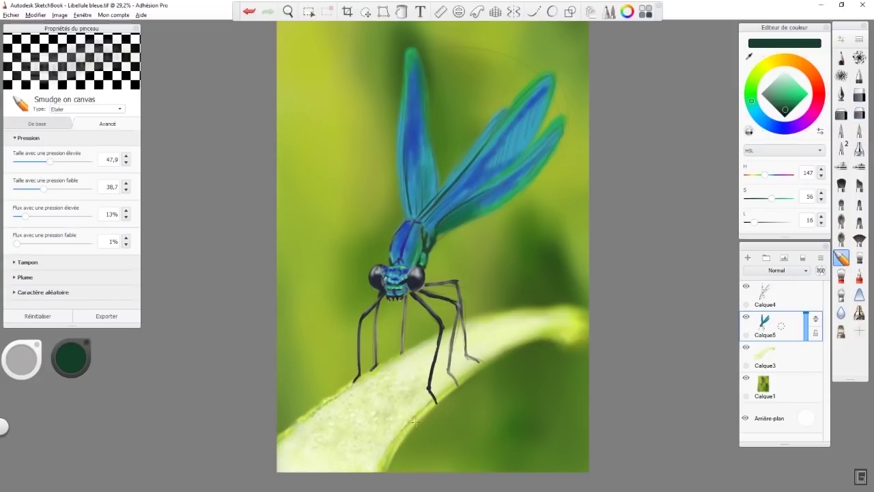
Step: Airbrush small orange-brown accents at the wing joints and along the thorax outline
{"action": "left_click", "coordinate": [842, 149]}
{"action": "left_click", "coordinate": [860, 148]}
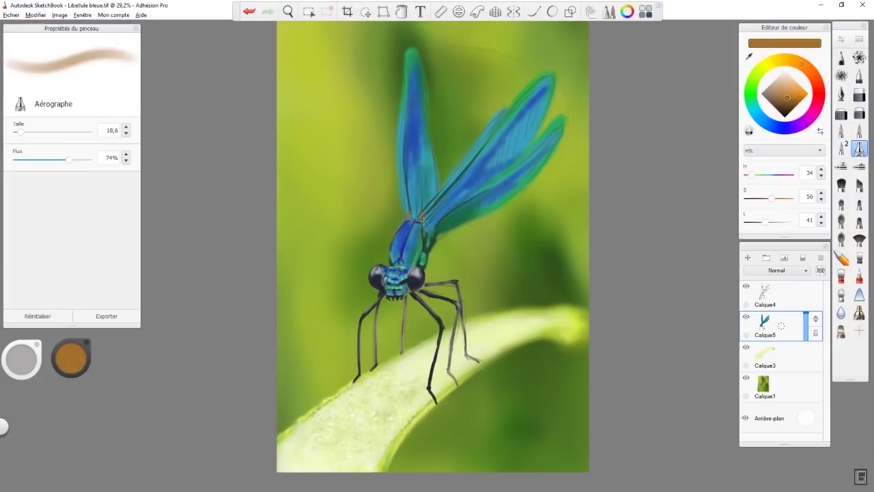
{"action": "left_click", "coordinate": [792, 87]}
Step: Refine the face in dark navy and touch up the upper legs in light grey with Brush 2
{"action": "left_click", "coordinate": [841, 148]}
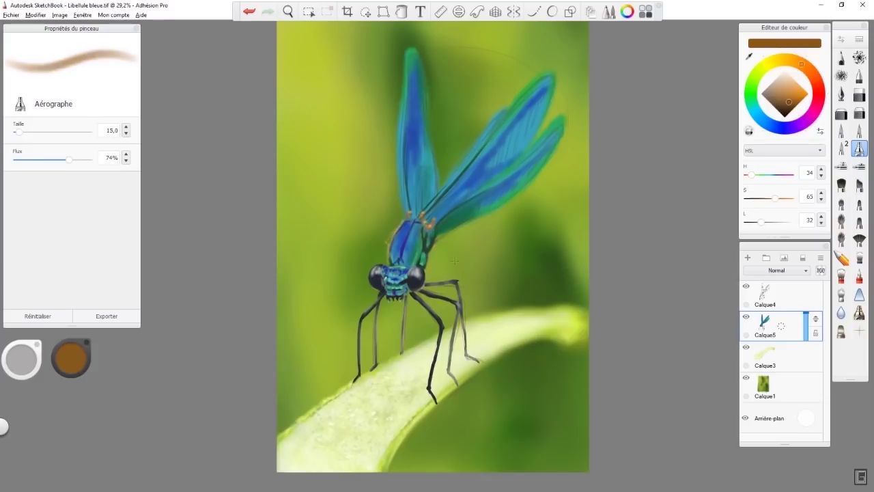
{"action": "left_click", "coordinate": [403, 286], "text": "alt"}
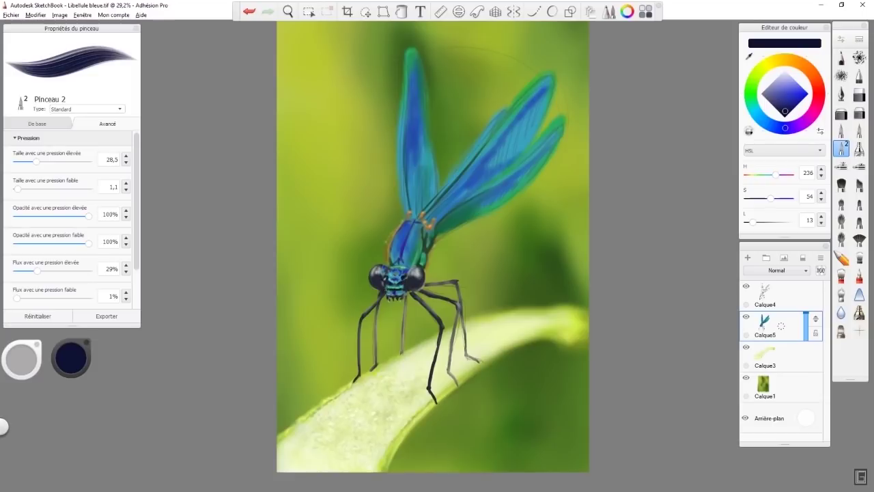
{"action": "left_click", "coordinate": [774, 82]}
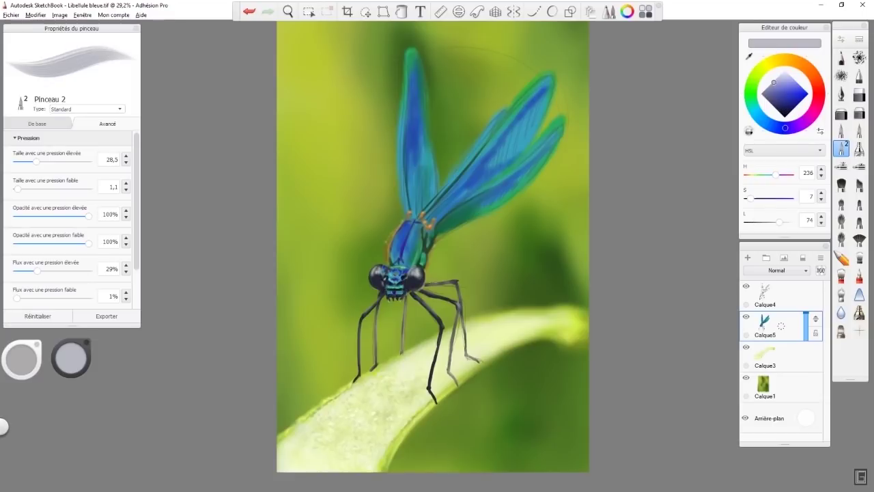
{"action": "left_click", "coordinate": [412, 335], "text": "alt"}
{"action": "left_click_drag", "start_coordinate": [379, 294], "coordinate": [376, 304]}
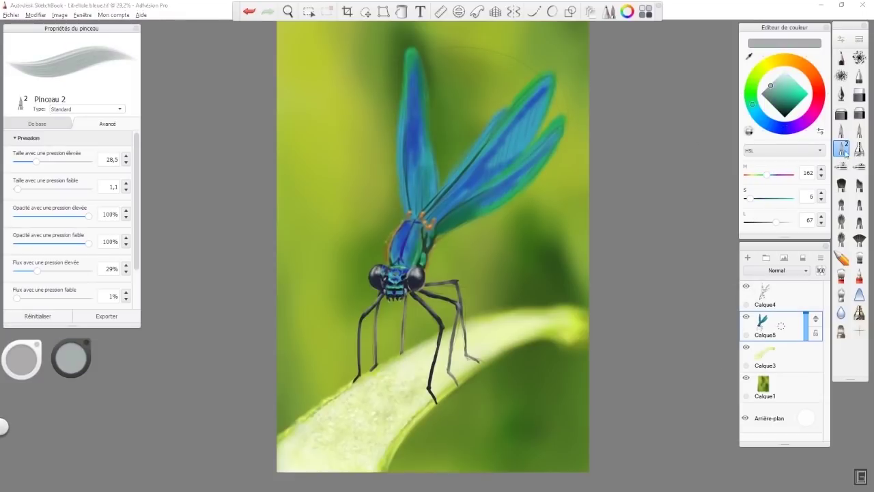
Step: Strengthen the leg joints and extend the front foot in sampled dark navy, tidying the edges with the hard eraser
{"action": "left_click", "coordinate": [399, 297], "text": "alt"}
{"action": "key", "text": "e"}
{"action": "key", "text": "e"}
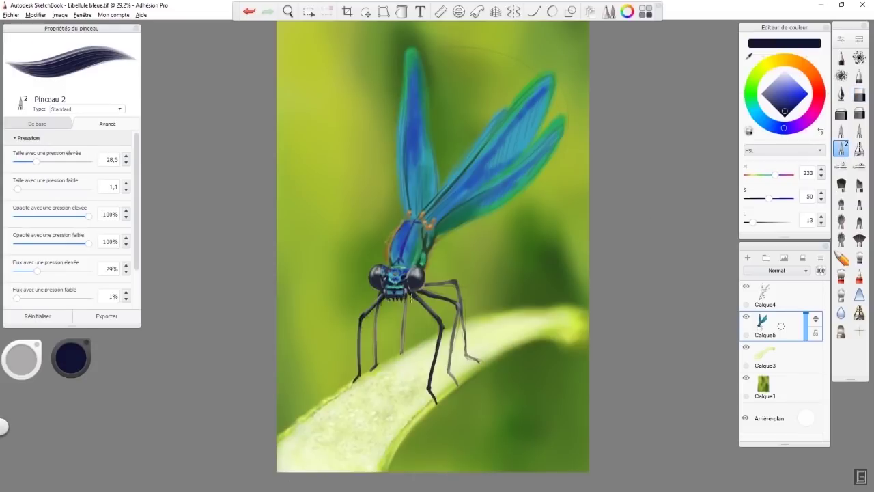
{"action": "left_click_drag", "start_coordinate": [357, 372], "coordinate": [350, 382]}
{"action": "key", "text": "e"}
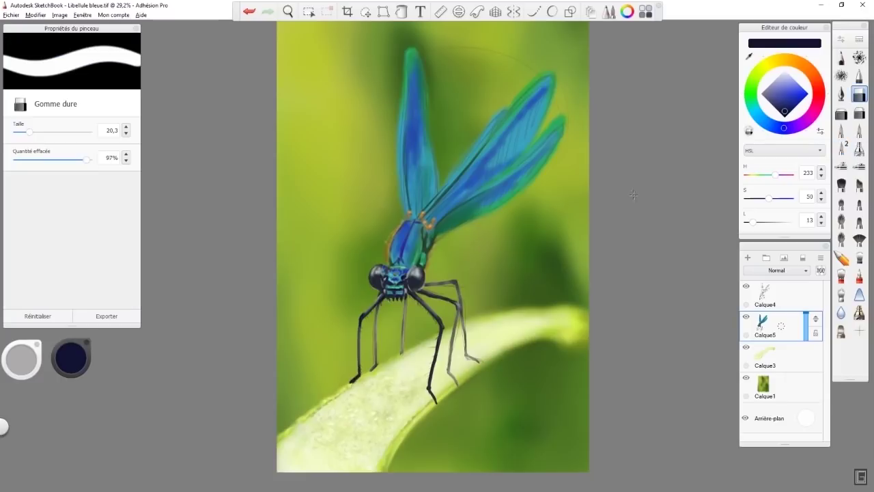
{"action": "key", "text": "e"}
Step: Add cream highlights along the legs and eyes with the Pencil, Airbrush and Brush 2, and hide the pencil sketch layer
{"action": "left_click", "coordinate": [360, 351], "text": "alt"}
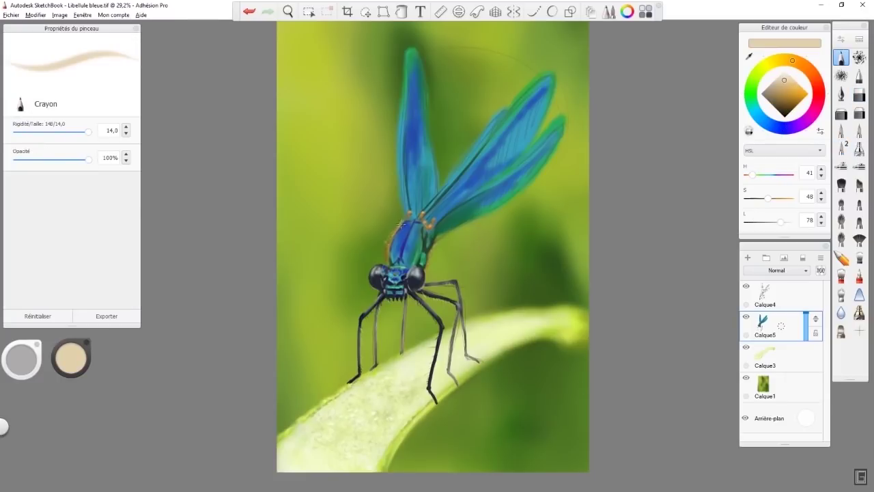
{"action": "left_click", "coordinate": [404, 276], "text": "alt"}
{"action": "key", "text": "a"}
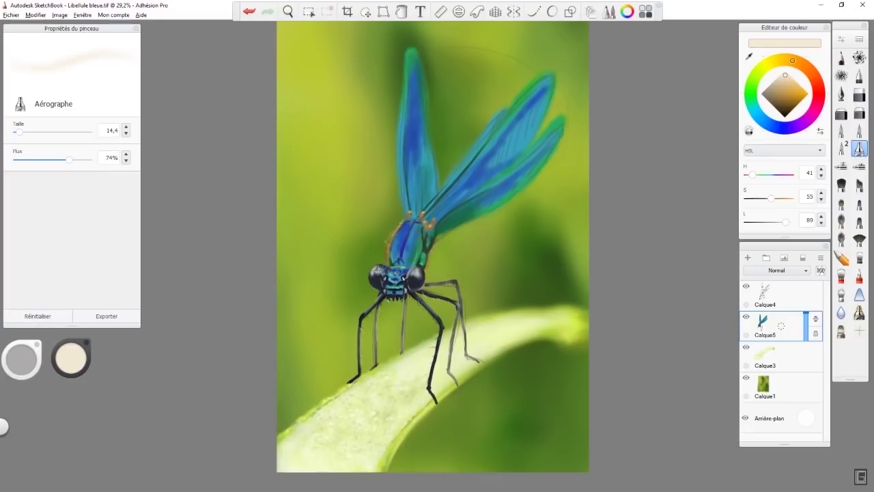
{"action": "key", "text": "b"}
{"action": "key", "text": "a"}
{"action": "key", "text": "b"}
{"action": "key", "text": "a"}
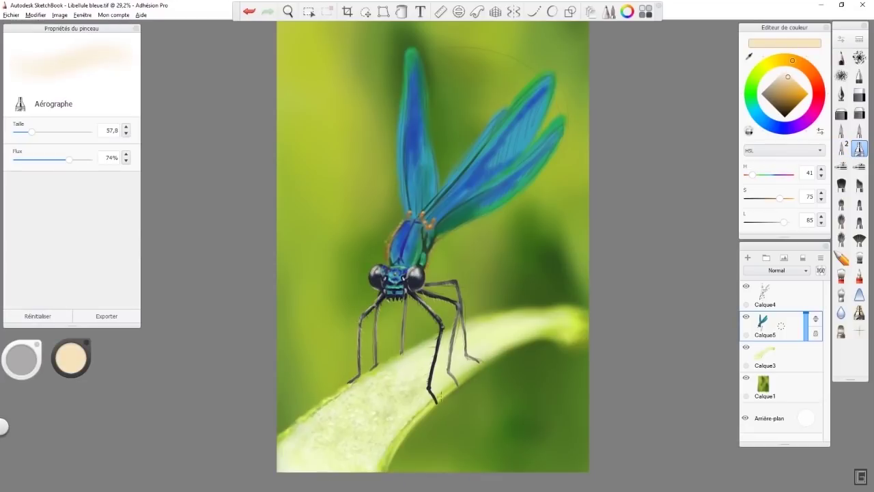
{"action": "key", "text": "b"}
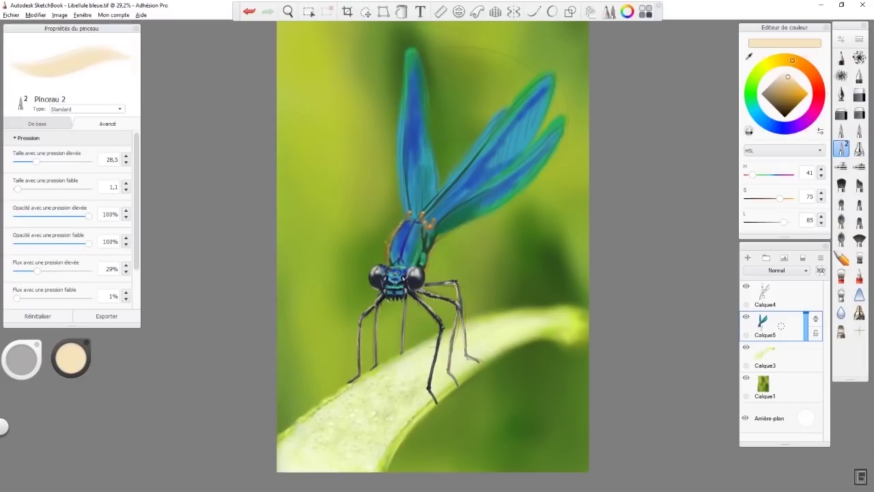
{"action": "key", "text": "s"}
{"action": "left_click", "coordinate": [745, 286]}
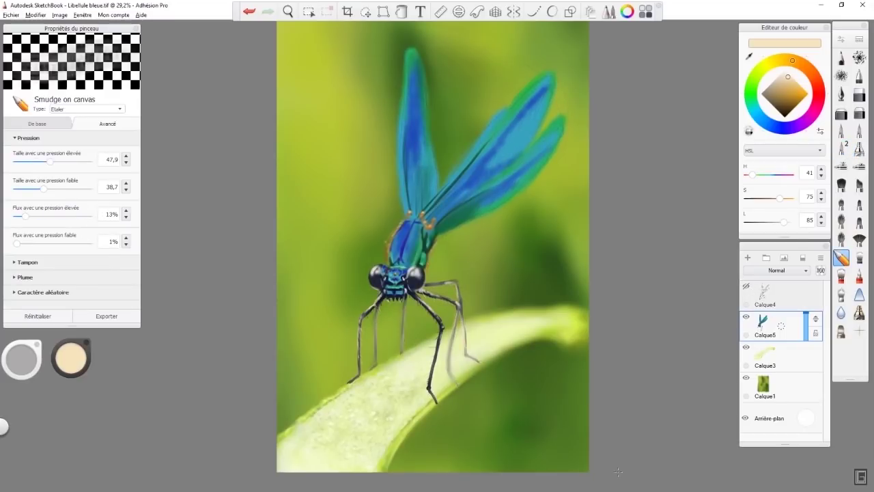
Step: Refine the thorax and face with Brush 2 strokes in greens, blues and navy sampled from the painting
{"action": "key", "text": "b"}
{"action": "left_click", "coordinate": [428, 240], "text": "alt"}
{"action": "left_click", "coordinate": [418, 244], "text": "alt"}
{"action": "left_click", "coordinate": [399, 286], "text": "alt"}
{"action": "left_click", "coordinate": [406, 236], "text": "alt"}
{"action": "left_click", "coordinate": [381, 273], "text": "alt"}
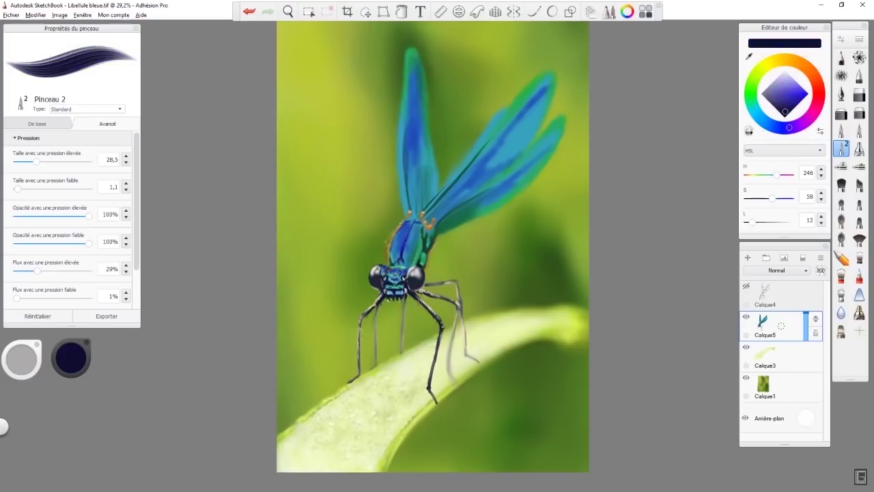
Step: Shade and blend the green side of the thorax below the wing base with sampled colours, Smudge and the Airbrush
{"action": "left_click", "coordinate": [426, 249], "text": "alt"}
{"action": "left_click", "coordinate": [841, 257]}
{"action": "left_click", "coordinate": [860, 148]}
{"action": "left_click", "coordinate": [429, 240], "text": "alt"}
{"action": "left_click", "coordinate": [421, 240], "text": "alt"}
{"action": "left_click_drag", "start_coordinate": [431, 233], "coordinate": [425, 261]}
Step: Toggle the colour layer's transparency lock and touch up the thorax side and face with sampled colours
{"action": "left_click", "coordinate": [418, 250], "text": "alt"}
{"action": "left_click", "coordinate": [815, 332]}
{"action": "left_click", "coordinate": [429, 246], "text": "alt"}
{"action": "left_click", "coordinate": [428, 251], "text": "alt"}
{"action": "left_click", "coordinate": [401, 272], "text": "alt"}
{"action": "left_click", "coordinate": [395, 290], "text": "alt"}
Step: Texture the thorax and head with the Camouflage brush in sampled light and dark blues, at sizes 17.3 and 20.3
{"action": "left_click", "coordinate": [859, 58]}
{"action": "left_click", "coordinate": [410, 217], "text": "alt"}
{"action": "left_click", "coordinate": [394, 242], "text": "alt"}
{"action": "key", "text": "bracketleft"}
{"action": "left_click", "coordinate": [396, 271], "text": "alt"}
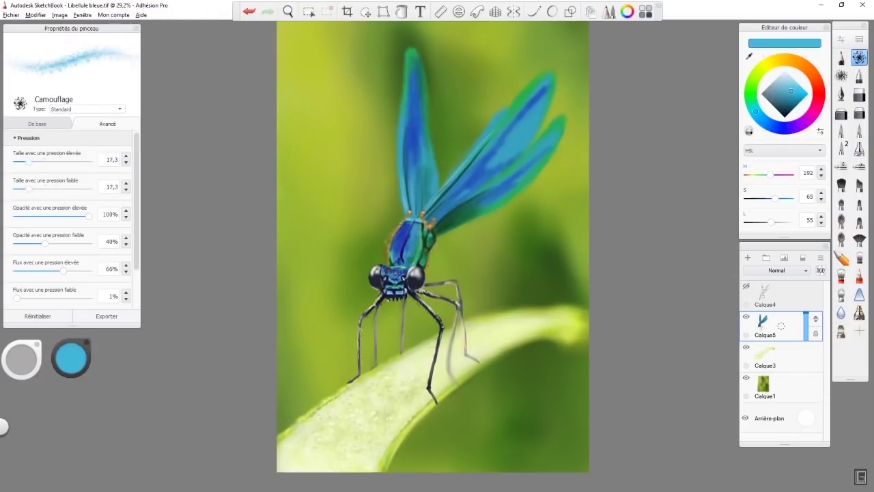
{"action": "left_click", "coordinate": [394, 256], "text": "alt"}
{"action": "key", "text": "bracketright"}
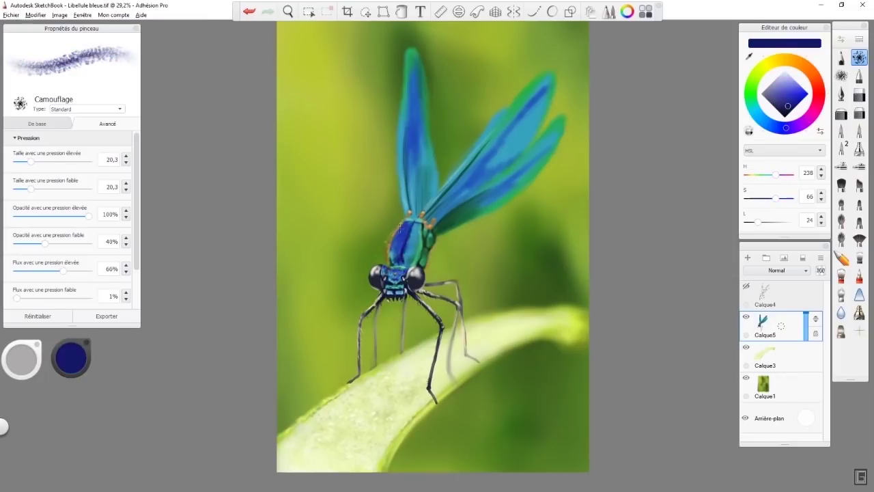
Step: Blend the thorax's green shading with the Smudge on canvas brush, using colours sampled from its lower edge
{"action": "left_click", "coordinate": [420, 263], "text": "alt"}
{"action": "key", "text": "2"}
{"action": "key", "text": "1"}
{"action": "key", "text": "2"}
Step: Stipple light mint green highlights on the thorax's green side with the Camouflage brush
{"action": "left_click", "coordinate": [751, 99]}
{"action": "left_click", "coordinate": [792, 88]}
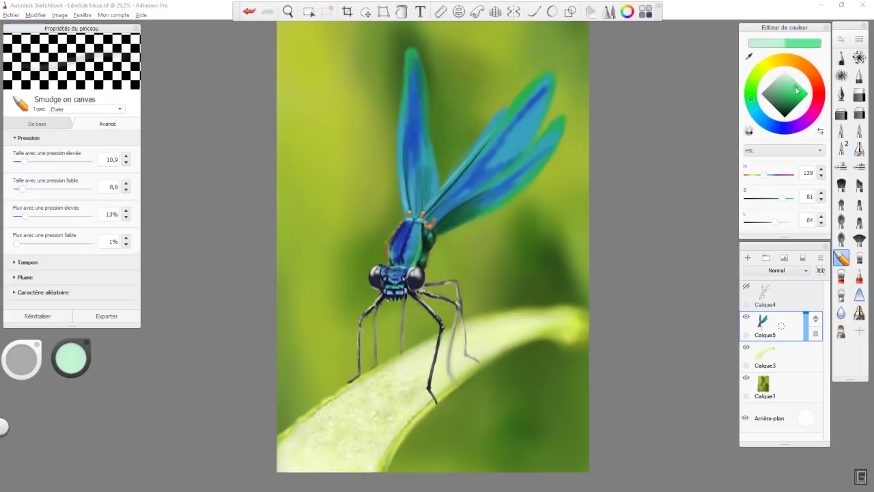
{"action": "left_click", "coordinate": [794, 79]}
{"action": "left_click", "coordinate": [859, 58]}
{"action": "left_click_drag", "start_coordinate": [421, 248], "coordinate": [422, 260]}
Step: Add fine Brush 2 strokes to the thorax in dark green, pale mint, cyan and deep blue, reducing the brush to 13.6
{"action": "left_click", "coordinate": [841, 149]}
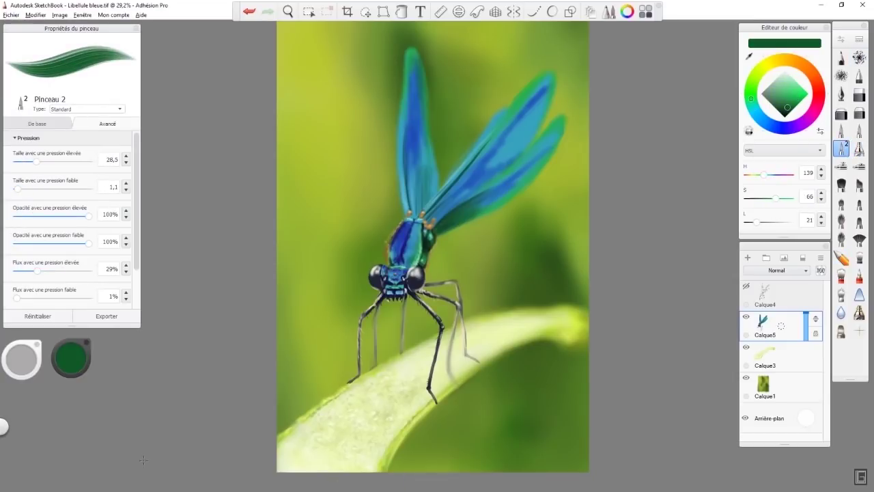
{"action": "key", "text": "e"}
{"action": "key", "text": "e"}
{"action": "left_click", "coordinate": [788, 72]}
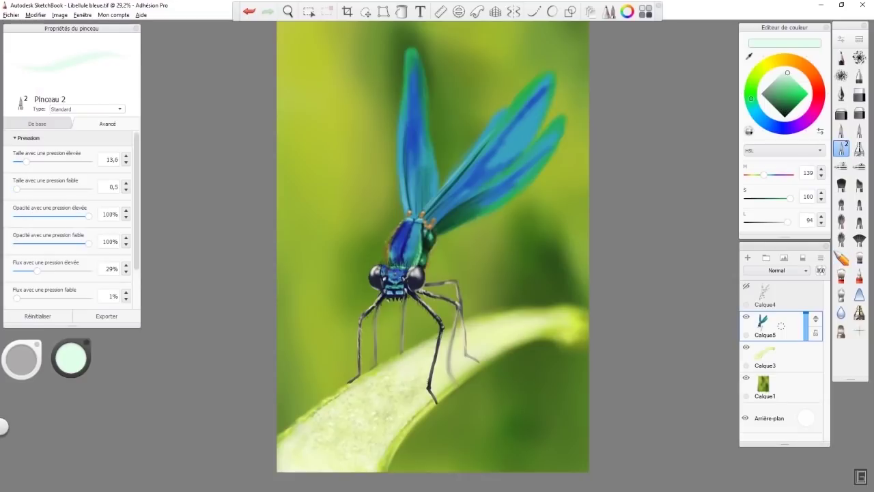
{"action": "left_click", "coordinate": [410, 253], "text": "alt"}
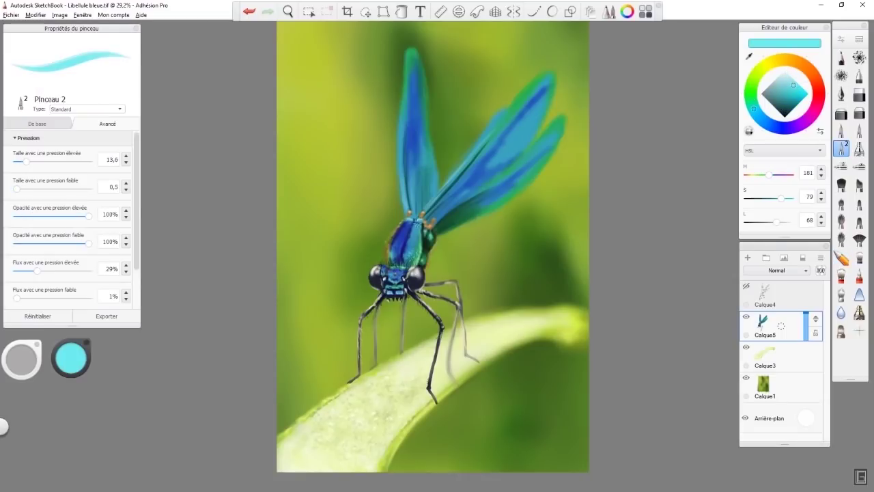
{"action": "left_click", "coordinate": [395, 239], "text": "alt"}
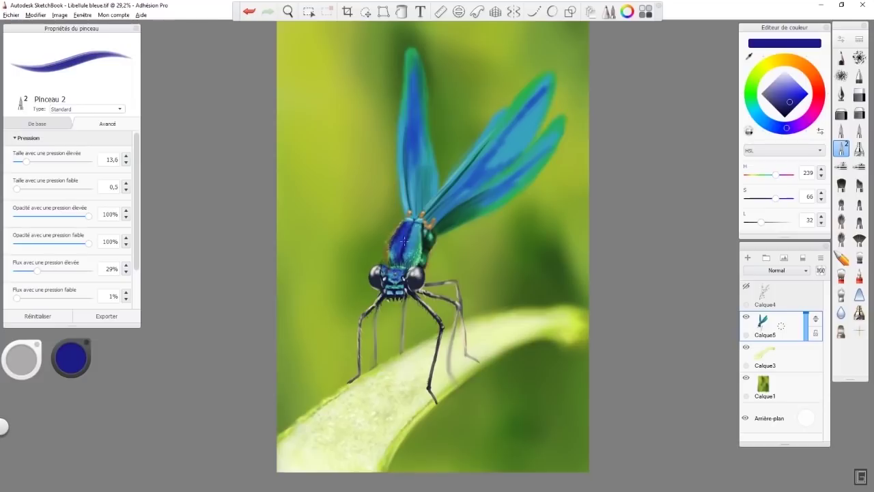
Step: Touch up the legs with sampled green and cream (H 42, S 47, L 79) using the Airbrush at 9.3 and Brush 2
{"action": "left_click", "coordinate": [372, 306], "text": "alt"}
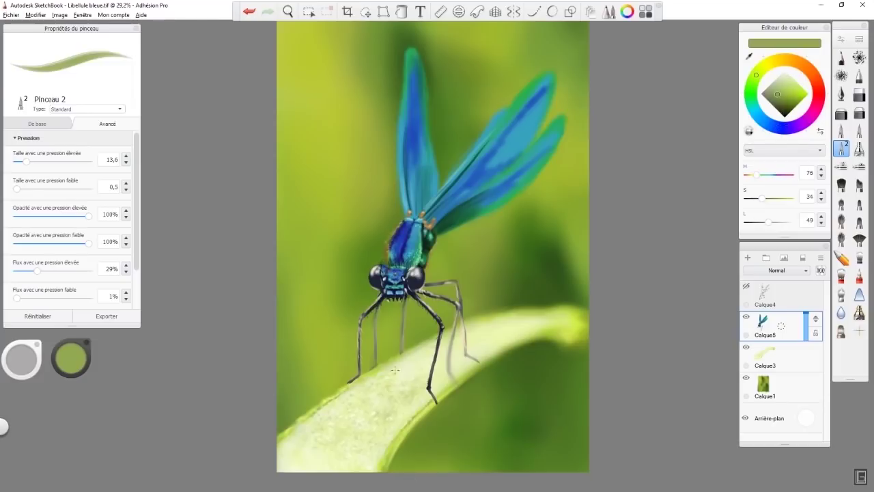
{"action": "key", "text": "s"}
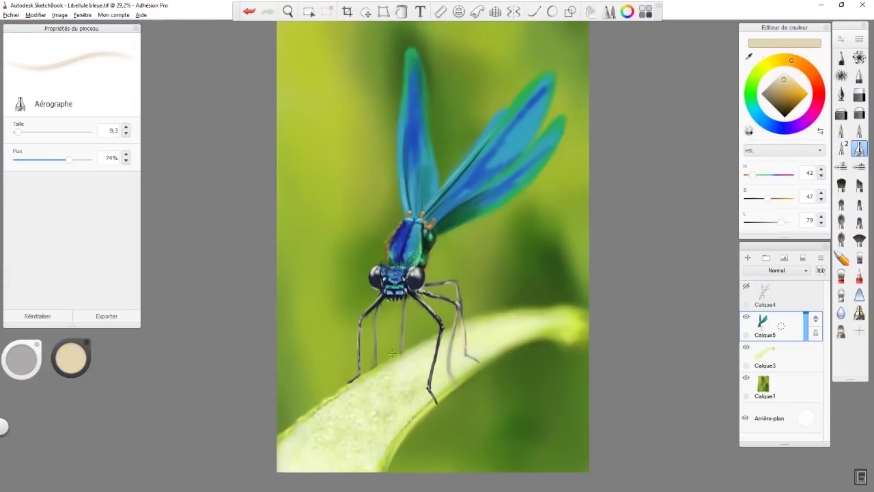
{"action": "key", "text": "2"}
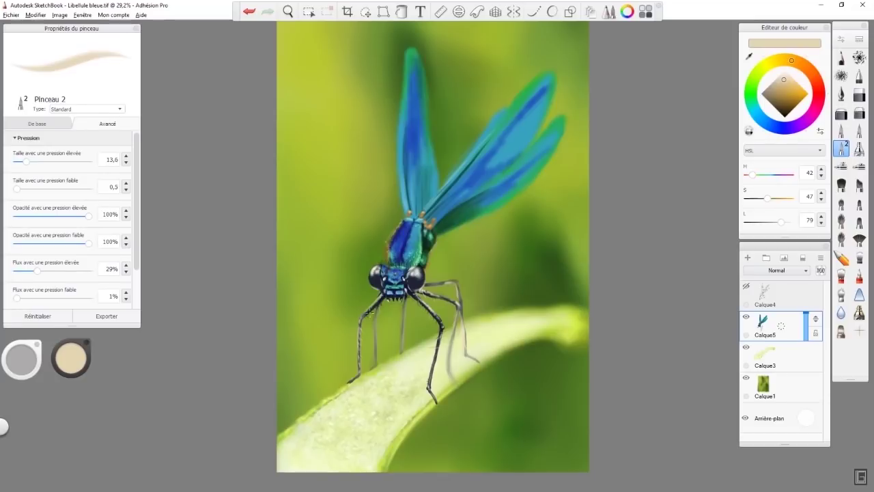
Step: Airbrush soft beige tones (H 42, S 47, L 71) along the dragonfly's rear legs at size 11.2
{"action": "key", "text": "s"}
{"action": "left_click", "coordinate": [411, 215], "text": "alt"}
{"action": "left_click_drag", "start_coordinate": [408, 301], "coordinate": [403, 349]}
{"action": "left_click_drag", "start_coordinate": [376, 307], "coordinate": [373, 364]}
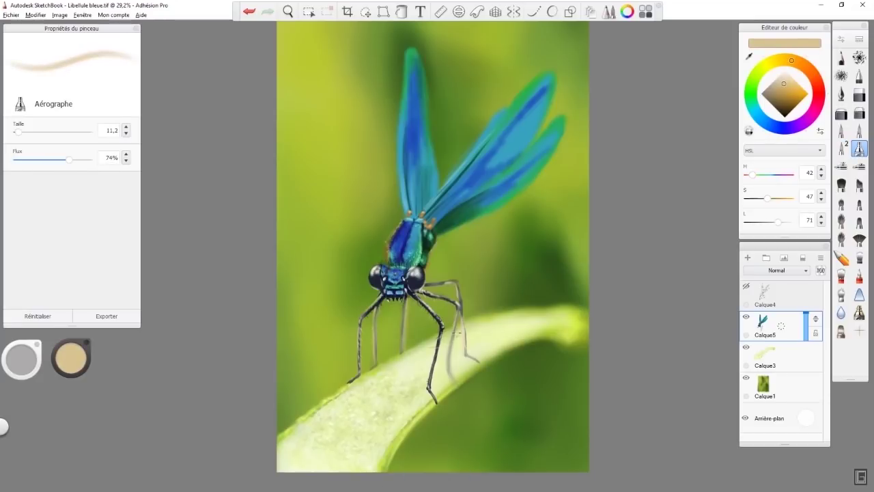
{"action": "left_click_drag", "start_coordinate": [460, 311], "coordinate": [453, 330]}
Step: Darken the far rear legs with sampled grey-green using the Airbrush at 16.2, and switch to Smudge on canvas
{"action": "left_click", "coordinate": [462, 307], "text": "alt"}
{"action": "key", "text": "bracketright"}
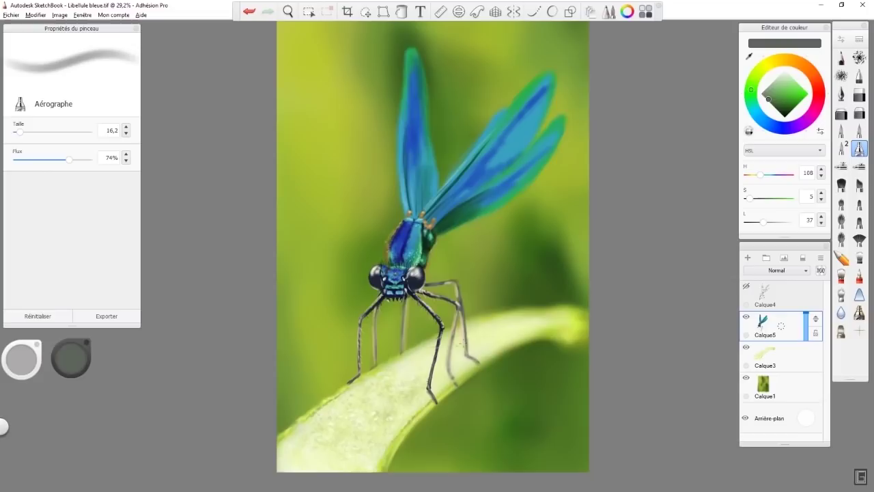
{"action": "left_click", "coordinate": [500, 252], "text": "alt"}
{"action": "key", "text": "m"}
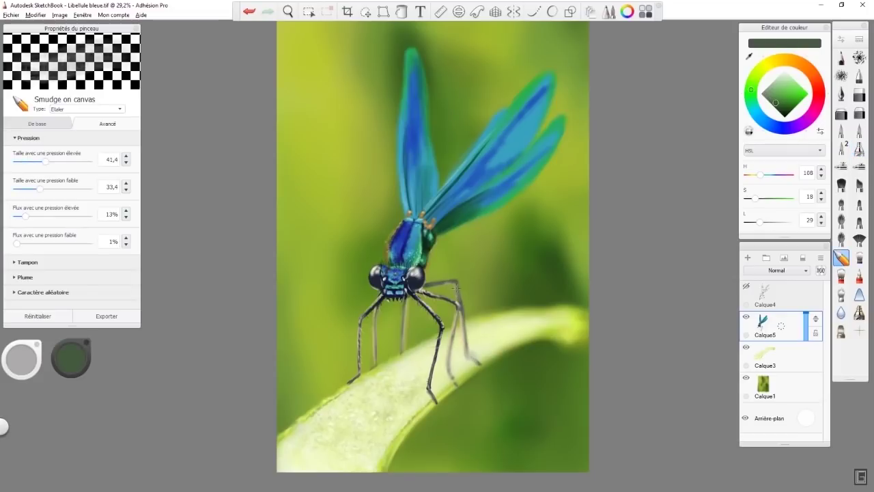
Step: Lock the transparency of layer Calque5 and airbrush dark green (H 135, S 40, L 9) over the lowest right-hand wing
{"action": "left_click", "coordinate": [859, 114]}
{"action": "left_click", "coordinate": [816, 334]}
{"action": "left_click", "coordinate": [860, 149]}
{"action": "left_click", "coordinate": [428, 240], "text": "alt"}
{"action": "key", "text": "bracketright"}
{"action": "left_click_drag", "start_coordinate": [483, 205], "coordinate": [525, 184]}
{"action": "mouse_move", "coordinate": [559, 133]}
{"action": "left_mouse_down"}
{"action": "mouse_move", "coordinate": [506, 193]}
{"action": "mouse_move", "coordinate": [557, 131]}
{"action": "left_mouse_up"}
{"action": "mouse_move", "coordinate": [480, 205]}
{"action": "left_mouse_down"}
{"action": "mouse_move", "coordinate": [506, 194]}
{"action": "mouse_move", "coordinate": [560, 124]}
{"action": "mouse_move", "coordinate": [538, 152]}
{"action": "left_mouse_up"}
{"action": "key", "text": "bracketleft"}
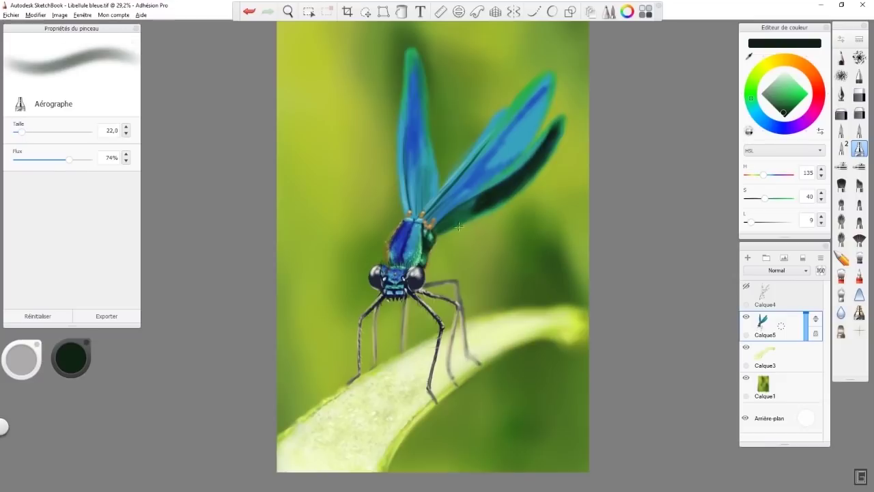
Step: Airbrush deep navy over the large right-hand wing up to its tip, using colours sampled from the thorax
{"action": "left_click", "coordinate": [403, 240], "text": "alt"}
{"action": "left_click_drag", "start_coordinate": [470, 194], "coordinate": [534, 146]}
{"action": "key", "text": "bracketright"}
{"action": "left_click", "coordinate": [428, 241], "text": "alt"}
{"action": "left_click", "coordinate": [404, 239], "text": "alt"}
{"action": "left_click_drag", "start_coordinate": [467, 178], "coordinate": [495, 150]}
{"action": "mouse_move", "coordinate": [548, 80]}
{"action": "left_mouse_down"}
{"action": "mouse_move", "coordinate": [478, 181]}
{"action": "mouse_move", "coordinate": [525, 134]}
{"action": "left_mouse_up"}
Step: Refine the dark area and inner edge of the large right-hand wing with sampled blues, using the Airbrush at 24.0
{"action": "left_click", "coordinate": [489, 164], "text": "alt"}
{"action": "key", "text": "bracketleft"}
{"action": "mouse_move", "coordinate": [446, 208]}
{"action": "left_mouse_down"}
{"action": "mouse_move", "coordinate": [511, 163]}
{"action": "mouse_move", "coordinate": [503, 137]}
{"action": "left_mouse_up"}
{"action": "left_click", "coordinate": [509, 160], "text": "alt"}
{"action": "key", "text": "bracketright"}
{"action": "left_click", "coordinate": [503, 143], "text": "alt"}
{"action": "key", "text": "bracketleft"}
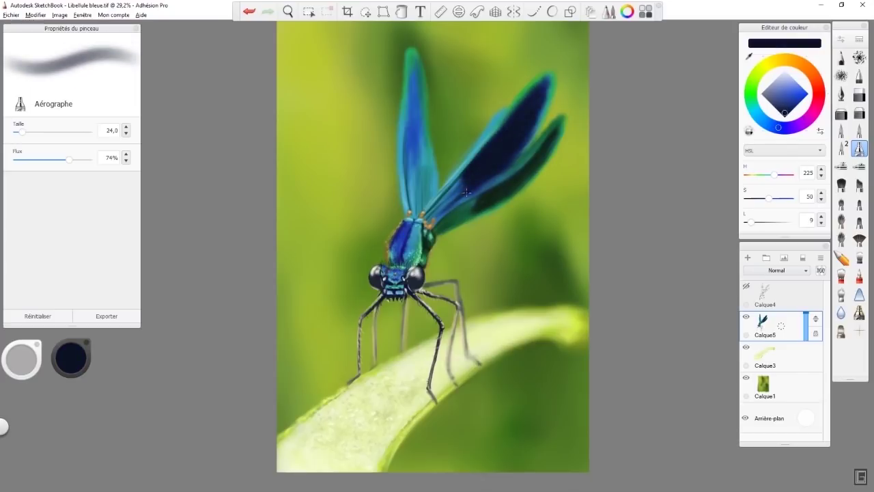
Step: Darken the upright left wing from tip to base with navy sampled from the right-hand wing
{"action": "left_click", "coordinate": [445, 205], "text": "alt"}
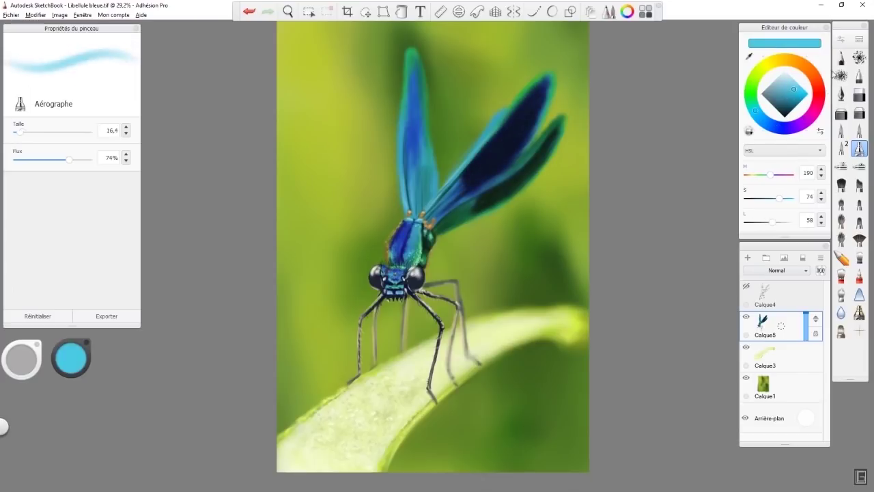
{"action": "left_click", "coordinate": [414, 205], "text": "alt"}
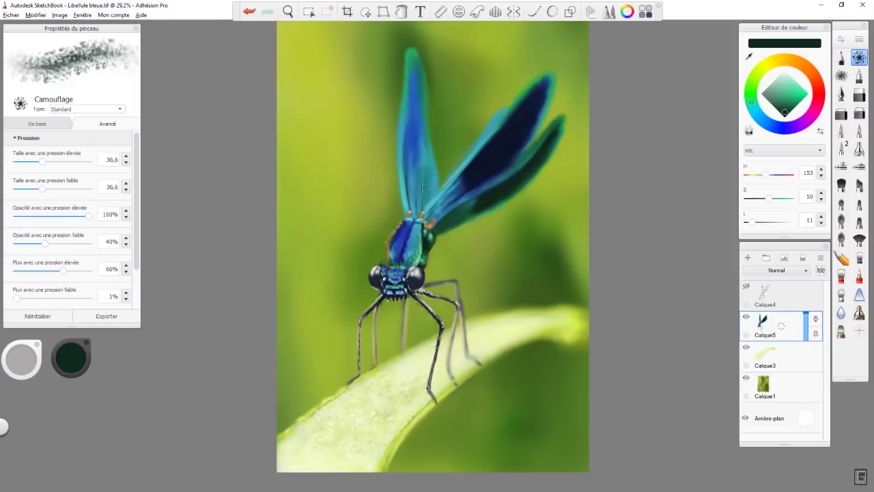
{"action": "left_click", "coordinate": [507, 131], "text": "alt"}
{"action": "mouse_move", "coordinate": [411, 66]}
{"action": "left_mouse_down"}
{"action": "mouse_move", "coordinate": [409, 159]}
{"action": "mouse_move", "coordinate": [423, 179]}
{"action": "left_mouse_up"}
{"action": "mouse_move", "coordinate": [428, 146]}
{"action": "left_mouse_down"}
{"action": "mouse_move", "coordinate": [433, 198]}
{"action": "mouse_move", "coordinate": [425, 204]}
{"action": "left_mouse_up"}
Step: Airbrush light cyan (H 190, S 91, L 83) and mint green (H 140, S 83, L 73) highlights onto the right-hand wing's upper edge
{"action": "left_click", "coordinate": [859, 58]}
{"action": "left_click", "coordinate": [797, 90]}
{"action": "left_click", "coordinate": [754, 102]}
{"action": "left_click", "coordinate": [500, 111], "text": "alt"}
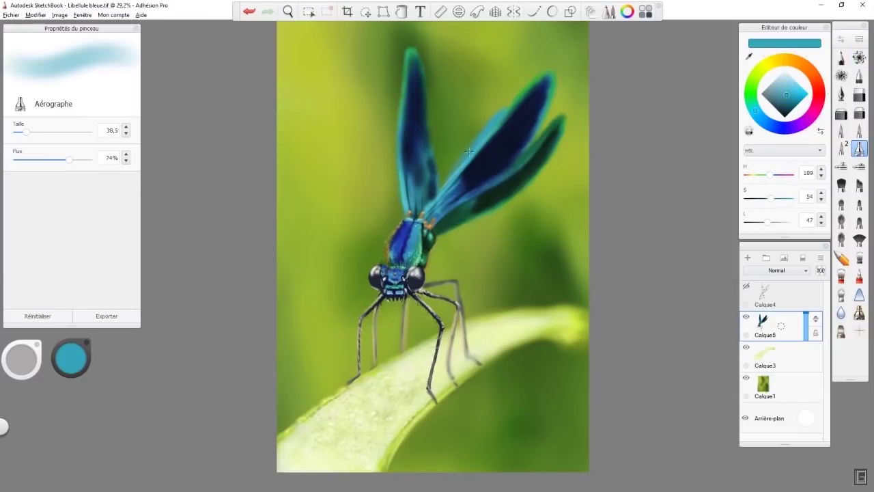
{"action": "left_click", "coordinate": [794, 83]}
{"action": "left_click_drag", "start_coordinate": [508, 108], "coordinate": [477, 141]}
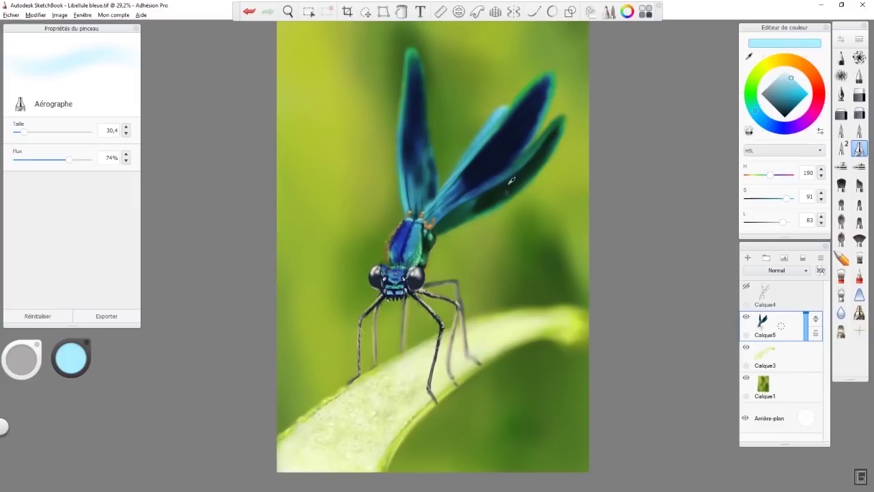
{"action": "left_click", "coordinate": [751, 99]}
{"action": "left_click_drag", "start_coordinate": [511, 105], "coordinate": [495, 116]}
Step: Blend the right-hand wings' colours and soften their tips with the Smudge on canvas brush enlarged to 66.9
{"action": "left_click", "coordinate": [841, 258]}
{"action": "key", "text": "bracketright"}
{"action": "key", "text": "bracketright"}
{"action": "key", "text": "bracketright"}
{"action": "key", "text": "bracketright"}
{"action": "key", "text": "bracketright"}
{"action": "left_click_drag", "start_coordinate": [515, 161], "coordinate": [489, 183]}
{"action": "mouse_move", "coordinate": [556, 129]}
{"action": "left_mouse_down"}
{"action": "mouse_move", "coordinate": [569, 106]}
{"action": "mouse_move", "coordinate": [565, 116]}
{"action": "mouse_move", "coordinate": [552, 70]}
{"action": "left_mouse_up"}
Step: Review the whole dragonfly and reduce the Smudge on canvas brush to 26.2 for finer blending
{"action": "scroll", "coordinate": [437, 341], "scroll_direction": "down", "scroll_amount": 2}
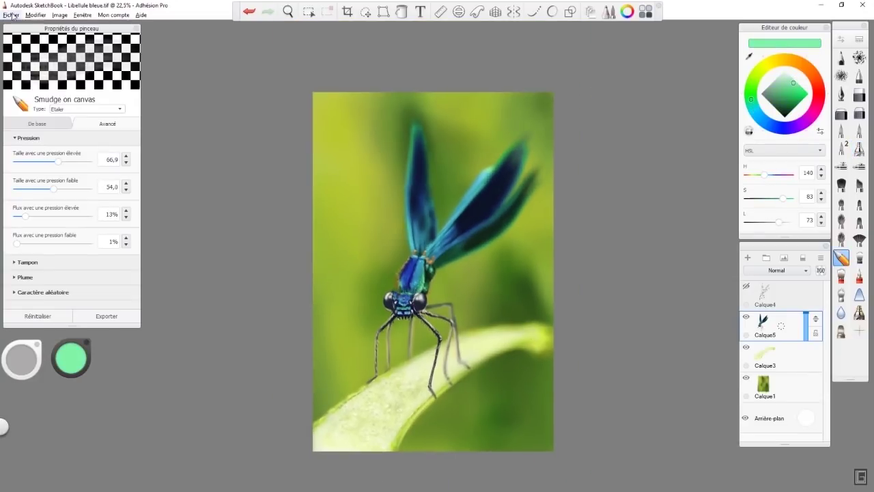
{"action": "scroll", "coordinate": [420, 218], "scroll_direction": "down", "scroll_amount": 1}
{"action": "key", "text": "m"}
{"action": "key", "text": "v"}
{"action": "key", "text": "b"}
{"action": "scroll", "coordinate": [491, 328], "scroll_direction": "up", "scroll_amount": 2}
{"action": "key", "text": "e"}
{"action": "key", "text": "e"}
{"action": "scroll", "coordinate": [501, 305], "scroll_direction": "down", "scroll_amount": 1}
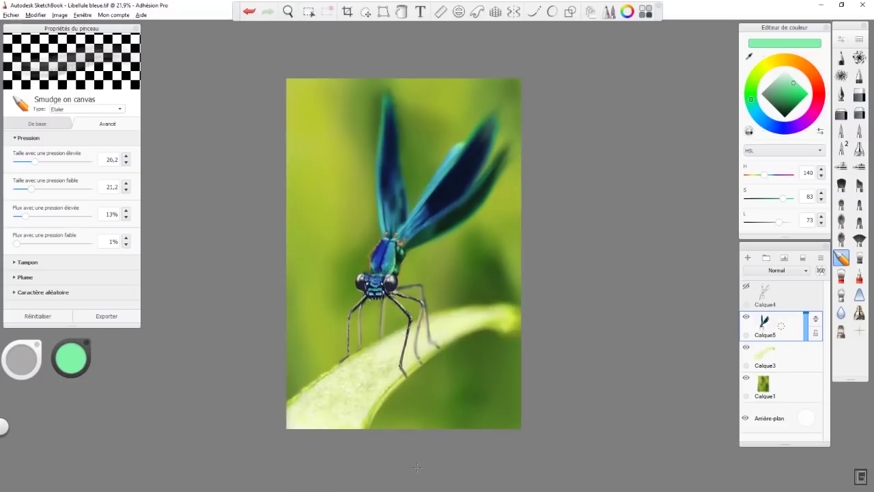
Step: Touch up the rear legs in olive green (H 85) using the Airbrush at 14.5 and Brush 2 at 13.6
{"action": "key", "text": "a"}
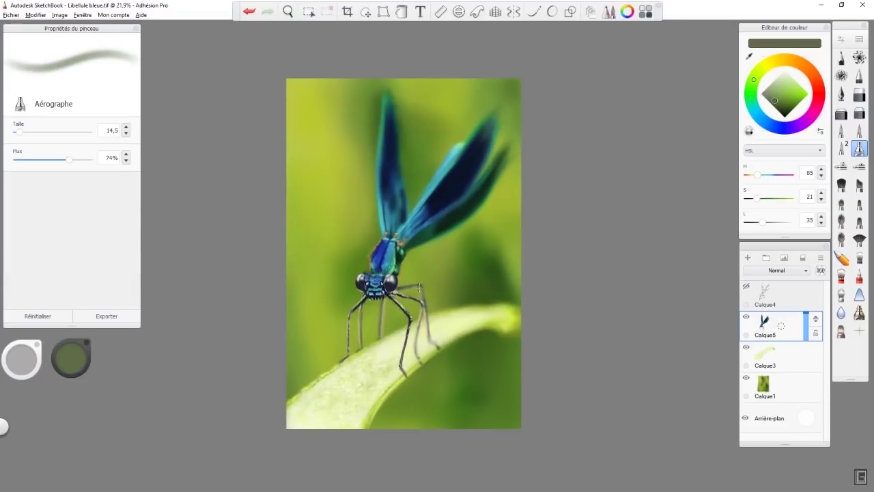
{"action": "scroll", "coordinate": [418, 287], "scroll_direction": "up", "scroll_amount": 1}
{"action": "key", "text": "2"}
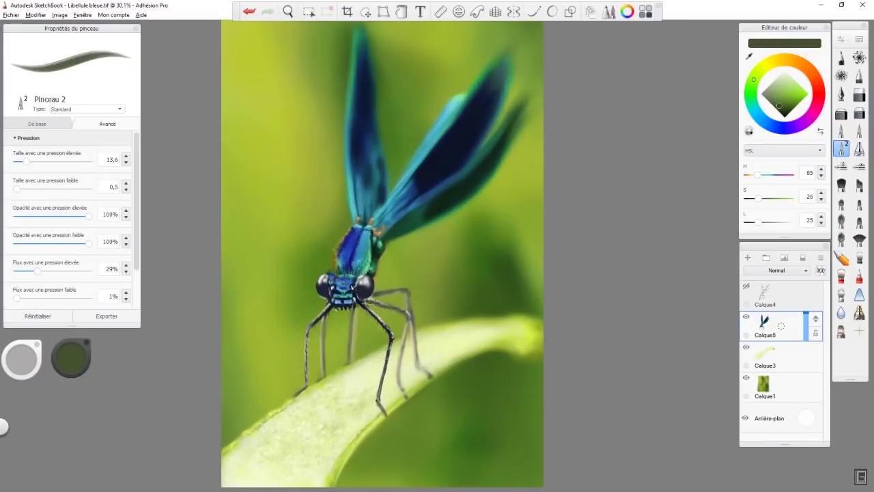
{"action": "left_click", "coordinate": [771, 89]}
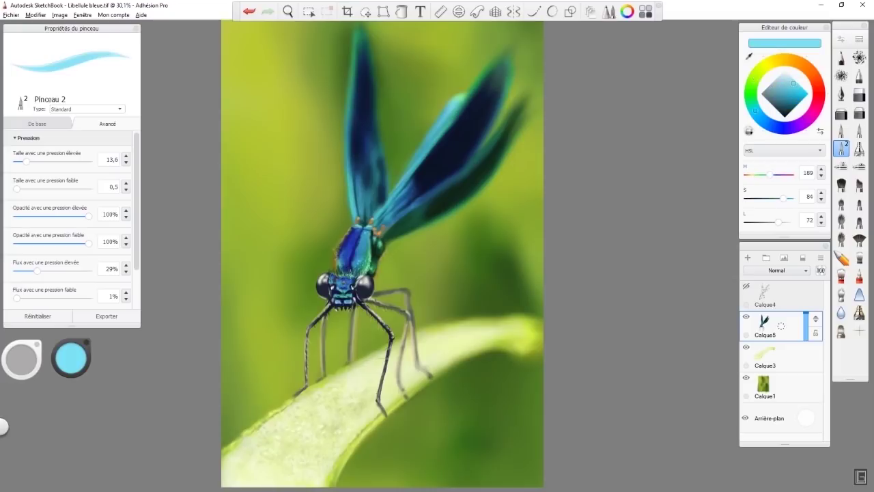
Step: Accent the thorax's green side with sampled tones and bright green (H 144, S 100, L 58) using Brush 2, the Airbrush and Camouflage
{"action": "left_click", "coordinate": [381, 244], "text": "alt"}
{"action": "left_click", "coordinate": [378, 234], "text": "alt"}
{"action": "left_click", "coordinate": [380, 239], "text": "alt"}
{"action": "left_click", "coordinate": [374, 267], "text": "alt"}
{"action": "left_click", "coordinate": [803, 89]}
{"action": "left_click", "coordinate": [860, 148]}
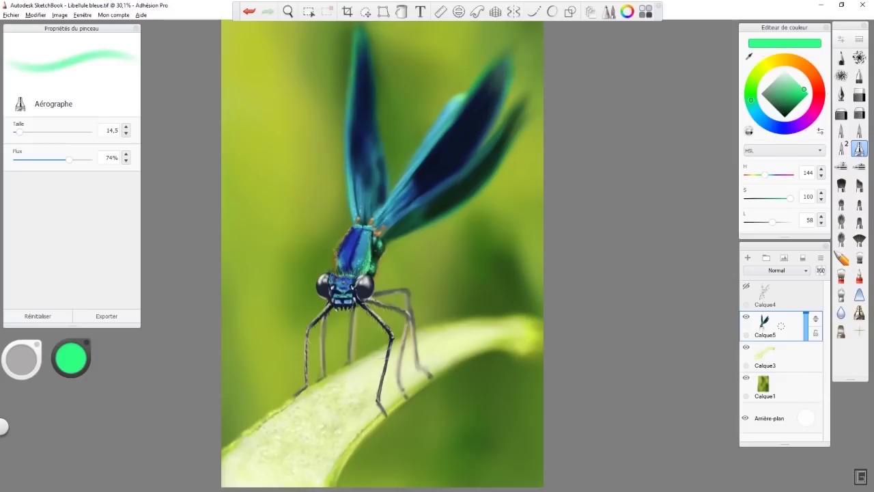
{"action": "left_click", "coordinate": [860, 58]}
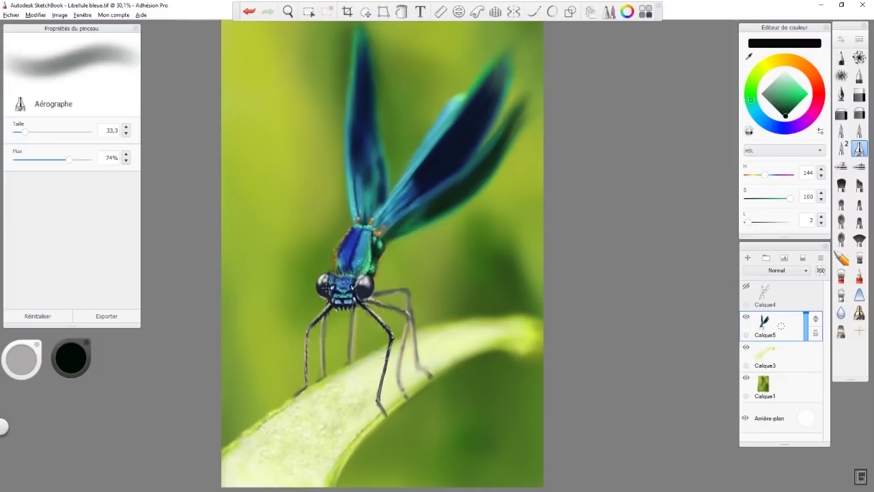
Step: Deepen the dragonfly's shading with dark green (H 144, S 58, L 13), reducing the Airbrush to 16.0
{"action": "left_click", "coordinate": [786, 110]}
{"action": "left_click_drag", "start_coordinate": [26, 132], "coordinate": [20, 132]}
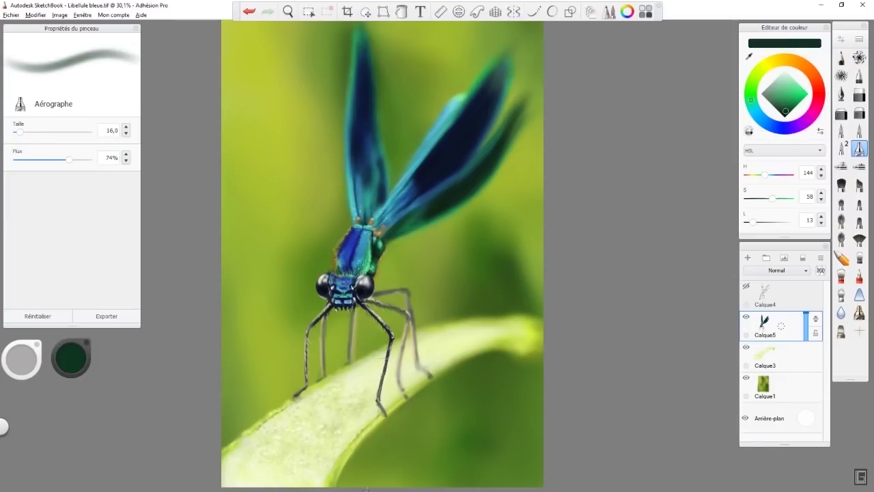
Step: Airbrush warm orange and yellow (H 57, S 61, L 60) touches along the thorax's outer edges
{"action": "left_click_drag", "start_coordinate": [21, 358], "coordinate": [21, 353]}
{"action": "left_click", "coordinate": [789, 60]}
{"action": "left_click", "coordinate": [791, 89]}
{"action": "left_click", "coordinate": [772, 63]}
{"action": "left_click", "coordinate": [789, 89]}
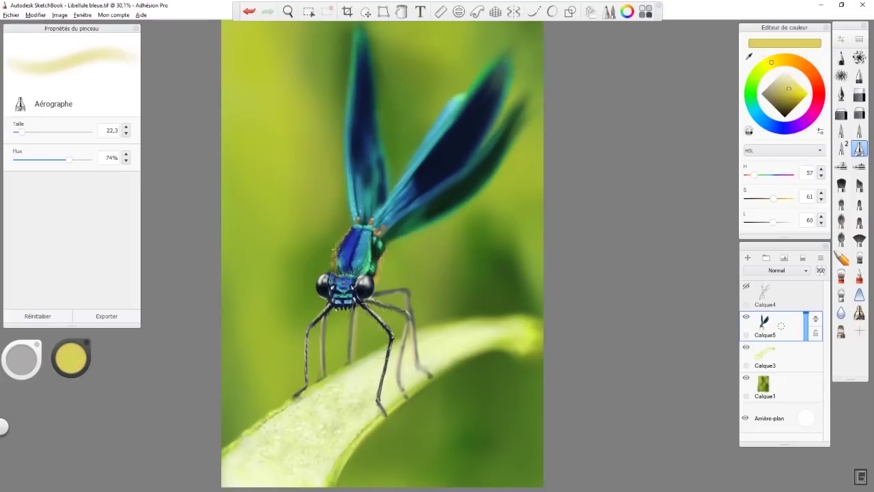